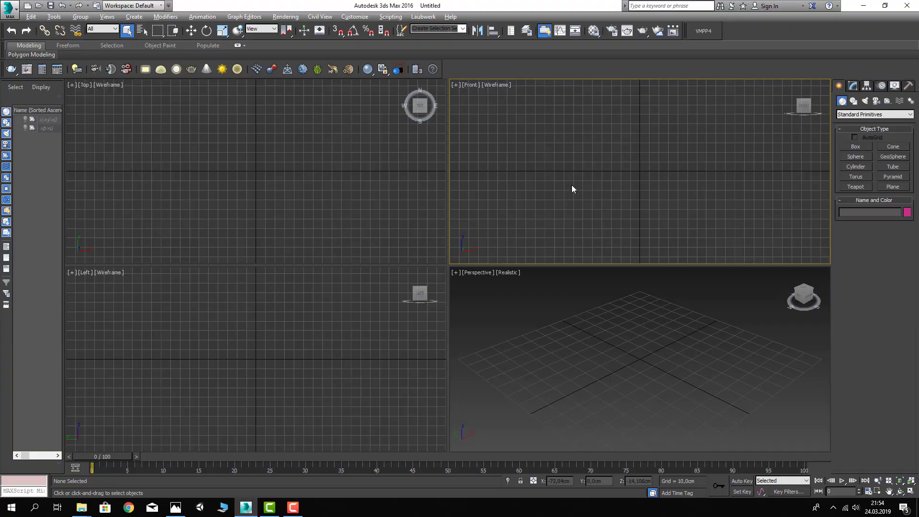
# - Maximize the Front view, hide the grid and draw a plane
pyautogui.hotkey('alt', 'w')
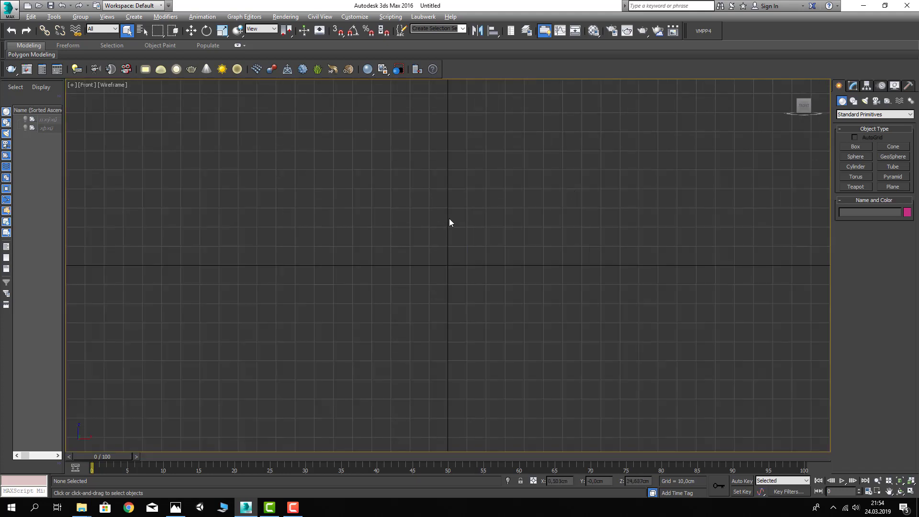
pyautogui.press('g')
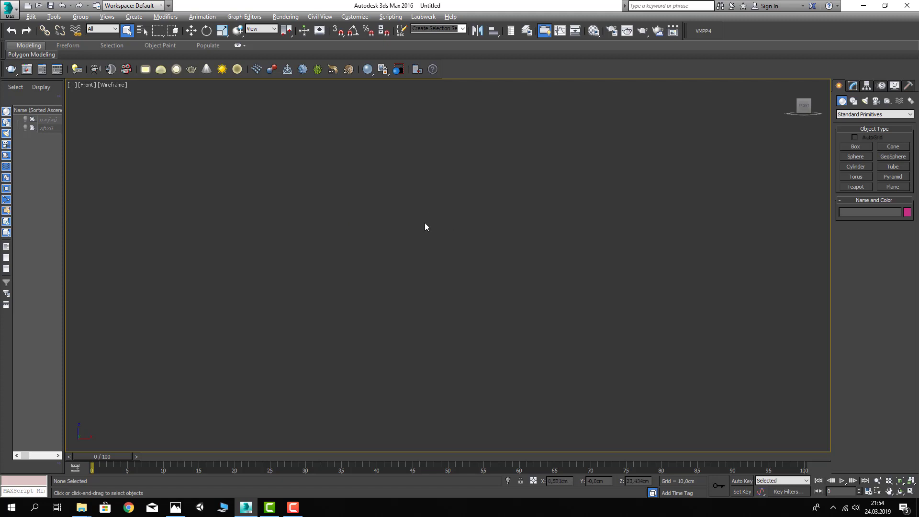
pyautogui.click(893, 187)
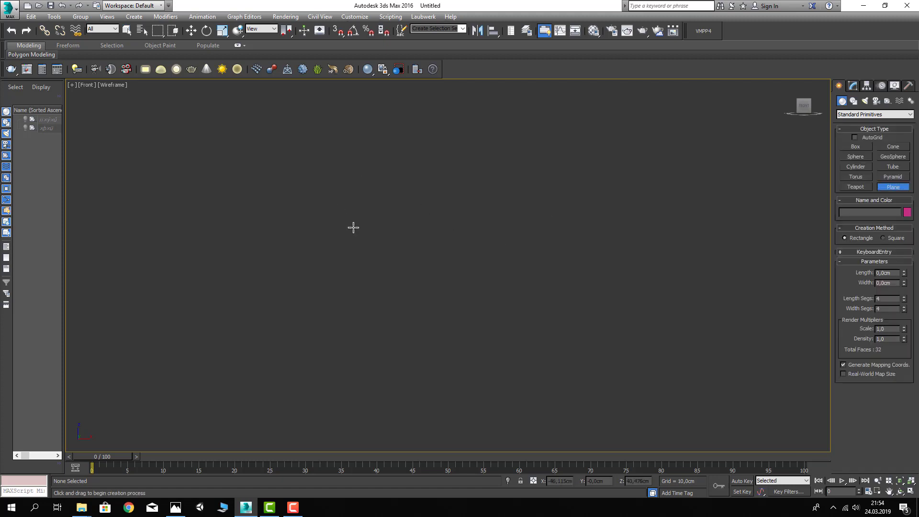
pyautogui.moveTo(301, 160); pyautogui.dragTo(590, 384)
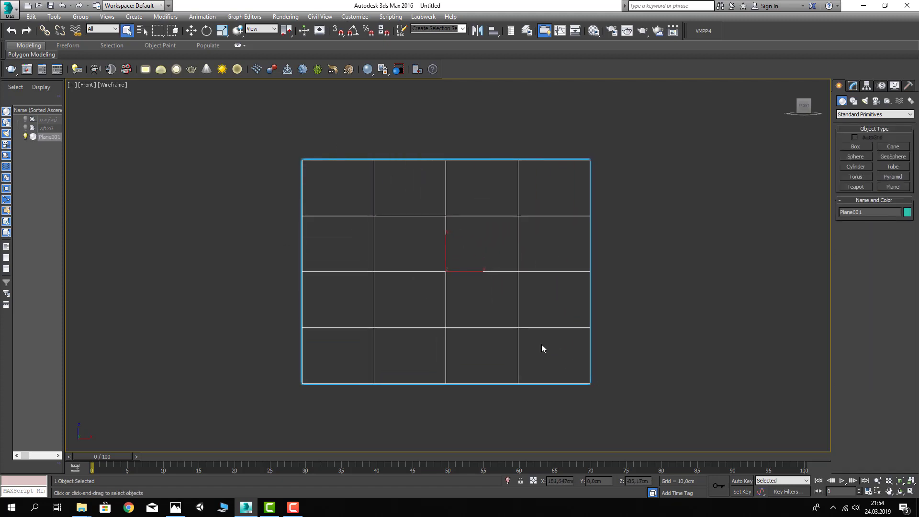
pyautogui.click(853, 85)
# - Set the plane's Length and Width to 800 cm
pyautogui.click(885, 268)
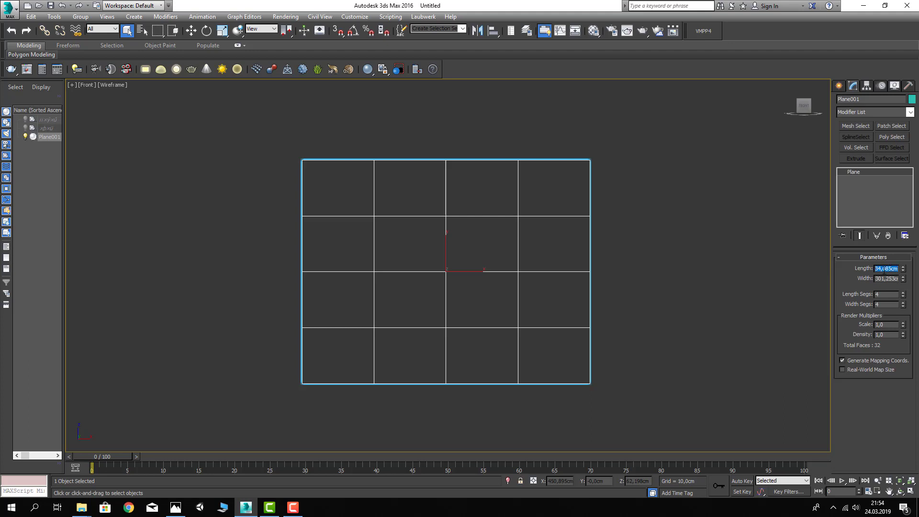
pyautogui.write('800')
pyautogui.press('Tab')
pyautogui.write('8')
pyautogui.press('Return')
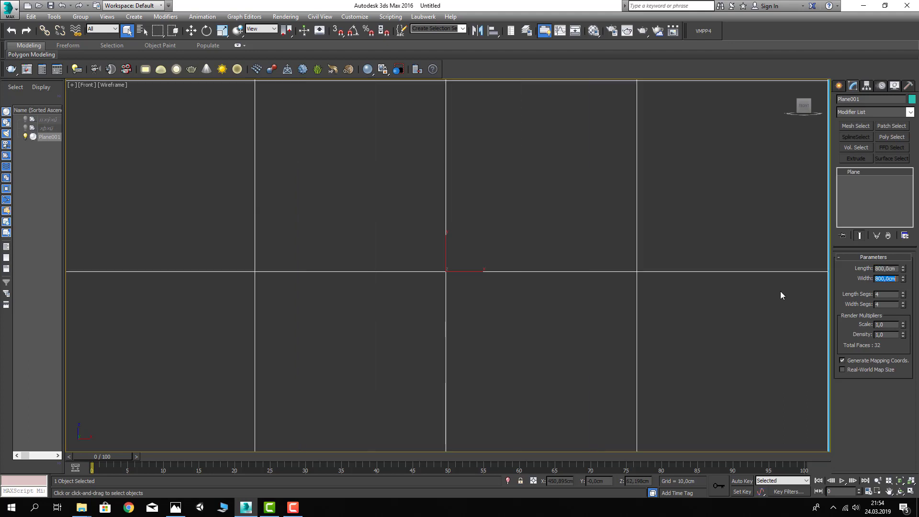
# - Shade the view as Realistic with Edged Faces and recentre the plane
pyautogui.scroll(-5, 496, 276)
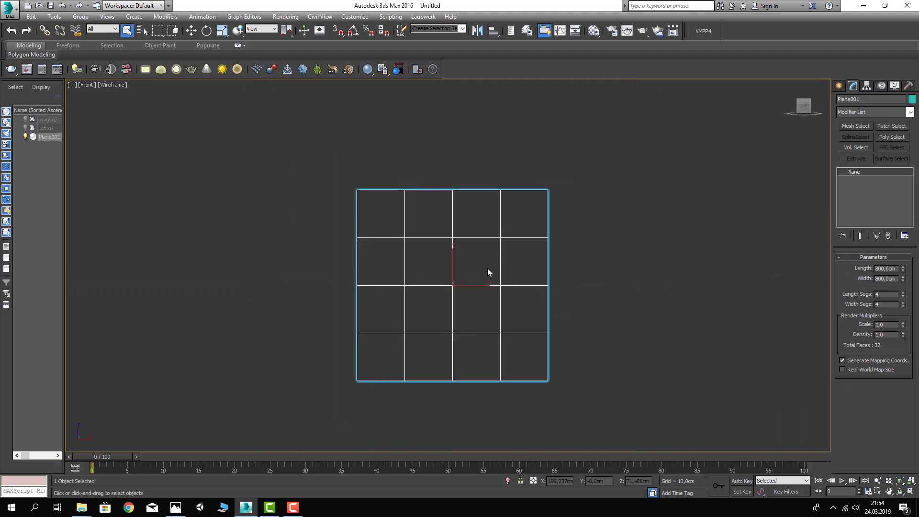
pyautogui.press('F3')
pyautogui.moveTo(544, 311); pyautogui.dragTo(533, 297, button='middle')
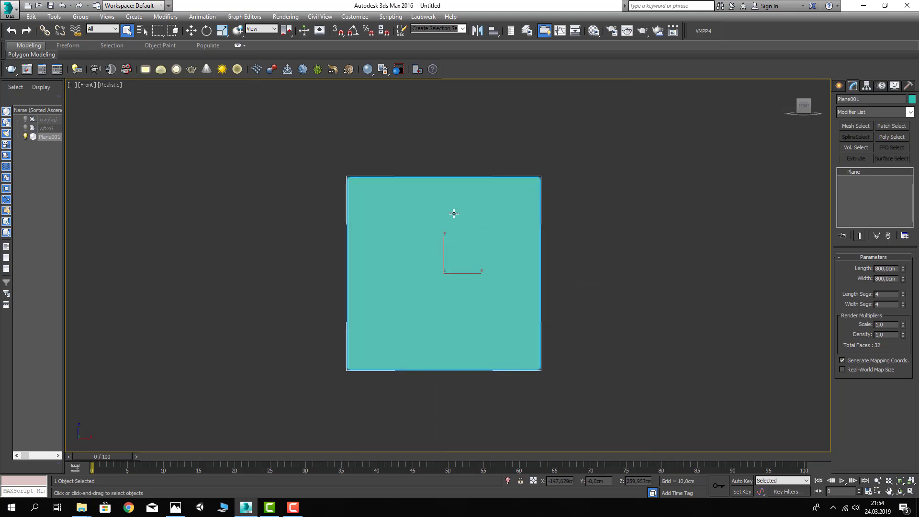
pyautogui.scroll(1, 606, 280)
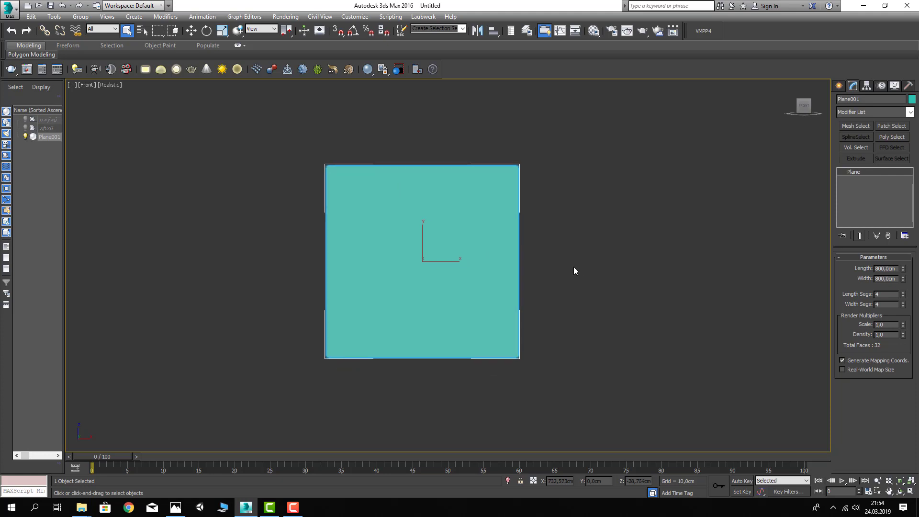
pyautogui.scroll(2, 593, 276)
pyautogui.press('F4')
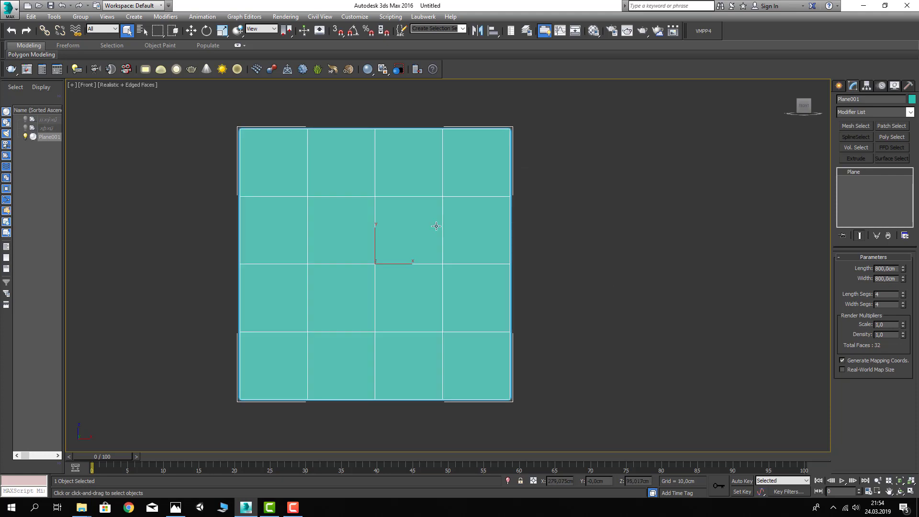
pyautogui.moveTo(592, 280); pyautogui.dragTo(618, 284, button='middle')
# - Set the plane's Length Segs to 2 and Width Segs to 1
pyautogui.click(630, 205)
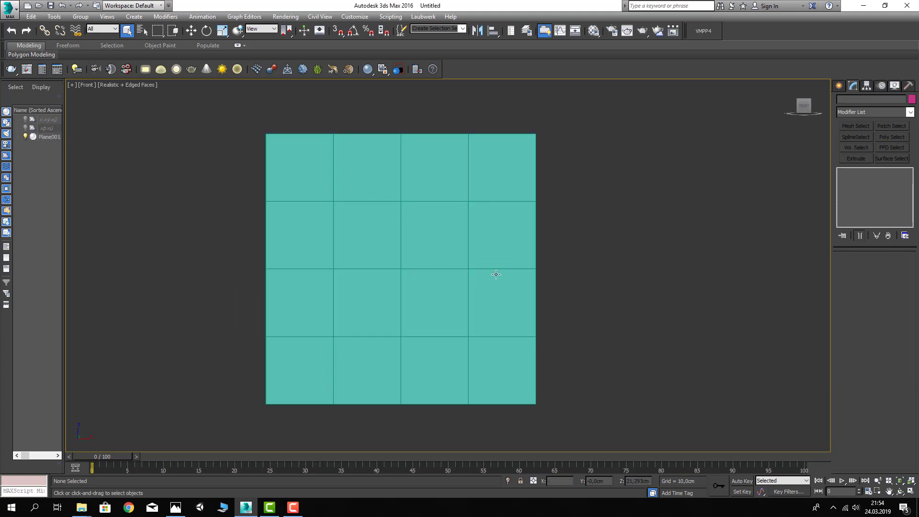
pyautogui.click(437, 250)
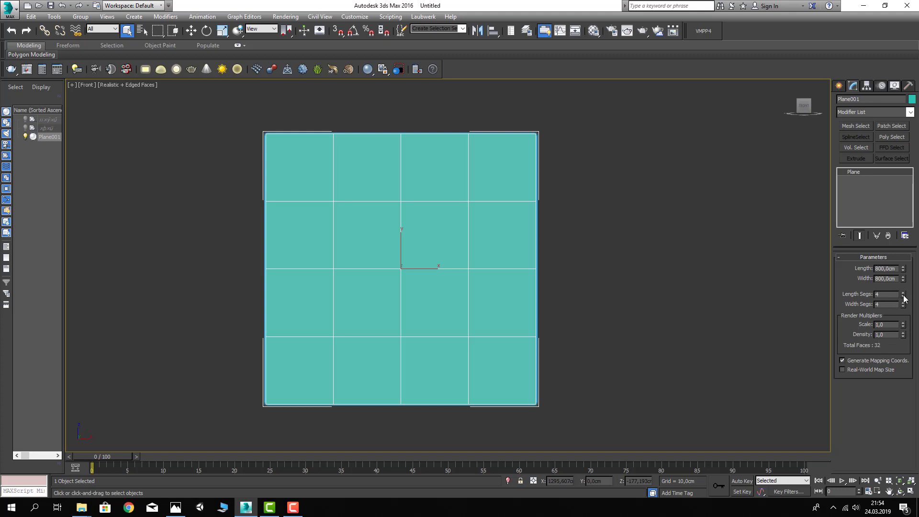
pyautogui.moveTo(903, 295); pyautogui.dragTo(905, 318)
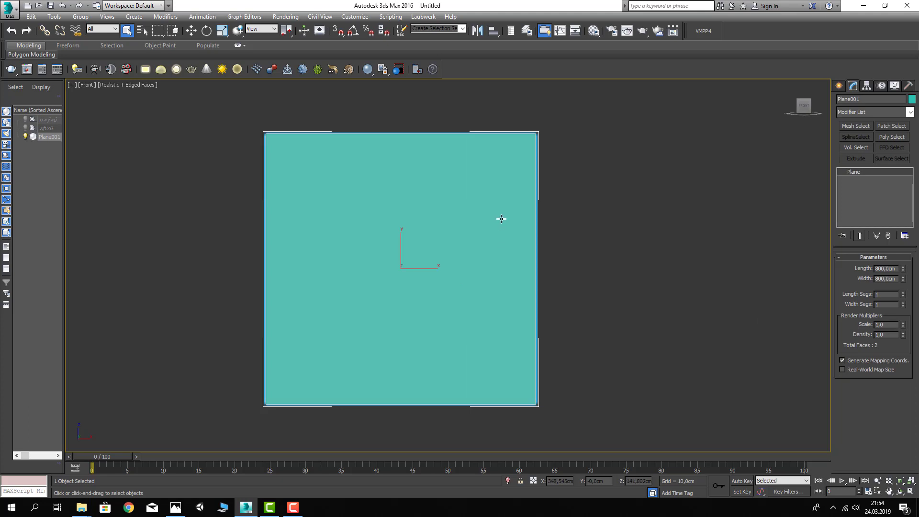
pyautogui.click(903, 302)
pyautogui.moveTo(481, 256); pyautogui.dragTo(484, 267, button='middle')
pyautogui.press('F4')
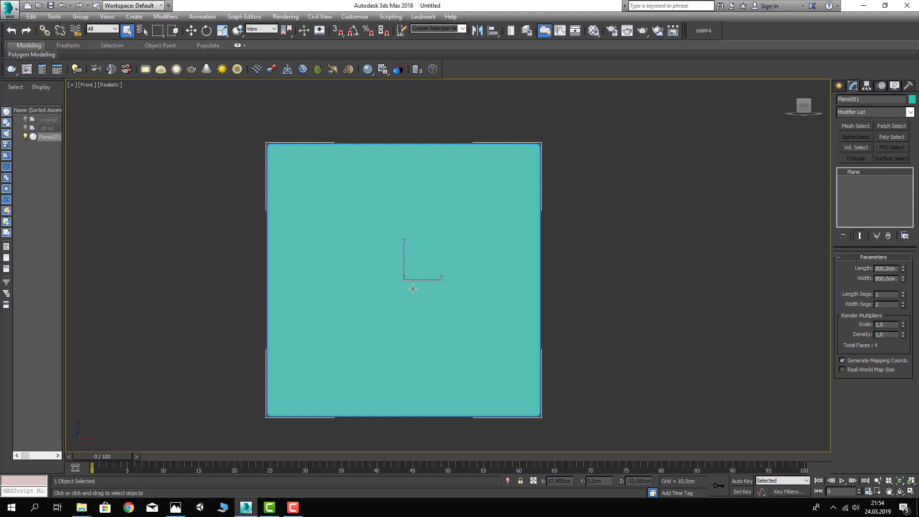
pyautogui.press('F4')
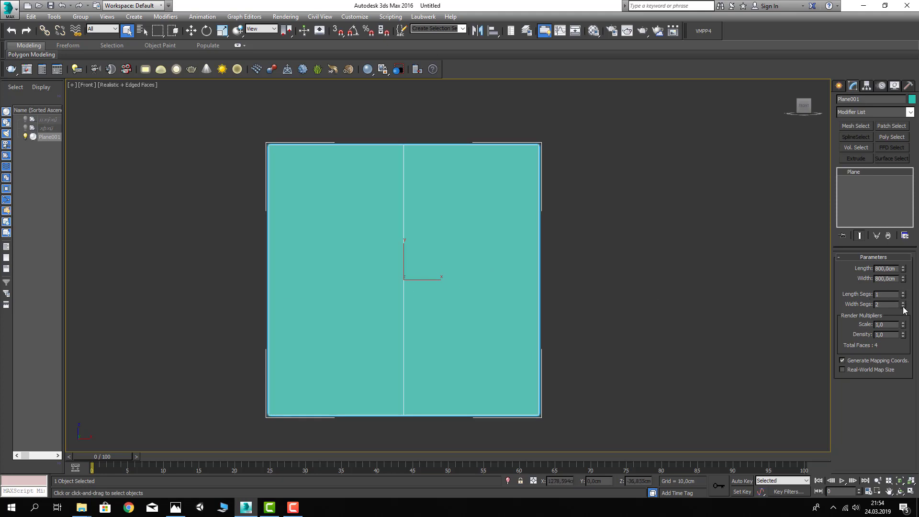
pyautogui.click(903, 306)
pyautogui.click(903, 292)
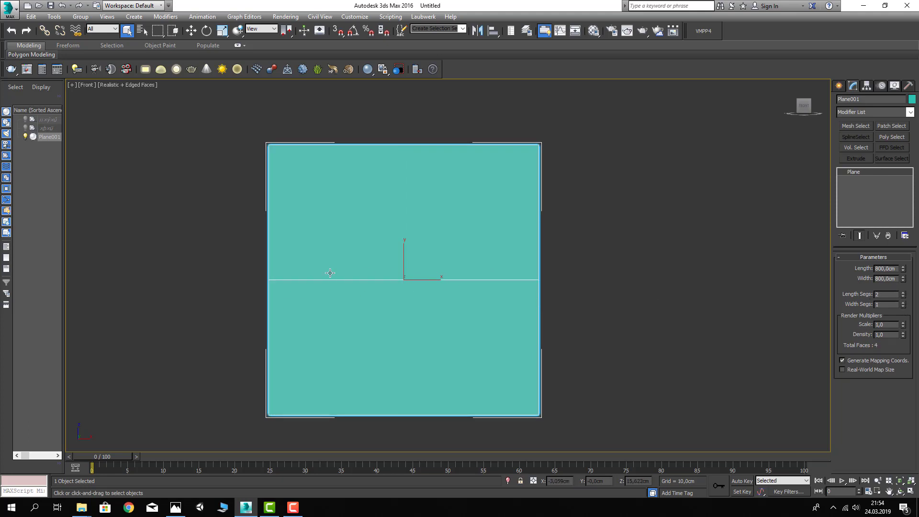
pyautogui.moveTo(330, 272); pyautogui.dragTo(333, 276, button='middle')
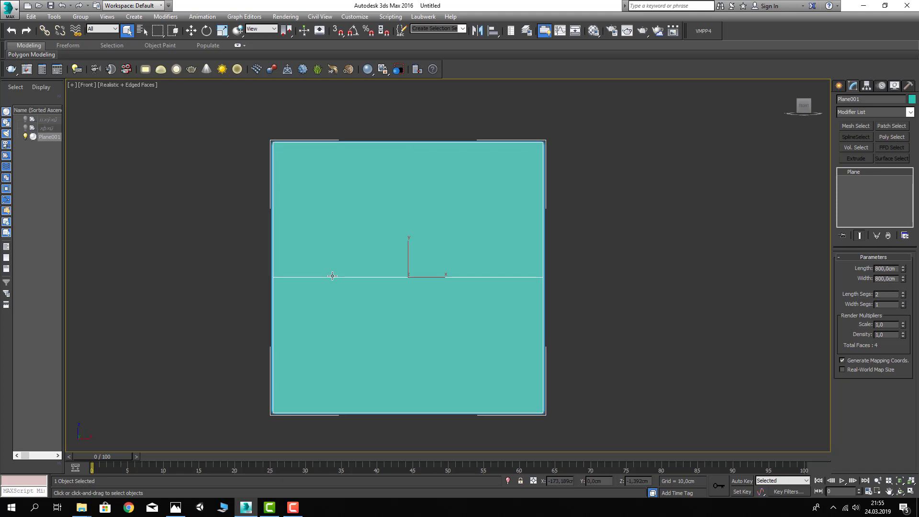
pyautogui.click(563, 258)
pyautogui.click(404, 303)
pyautogui.scroll(2, 426, 215)
# - Convert the plane to an Editable Poly
pyautogui.scroll(-2, 646, 266)
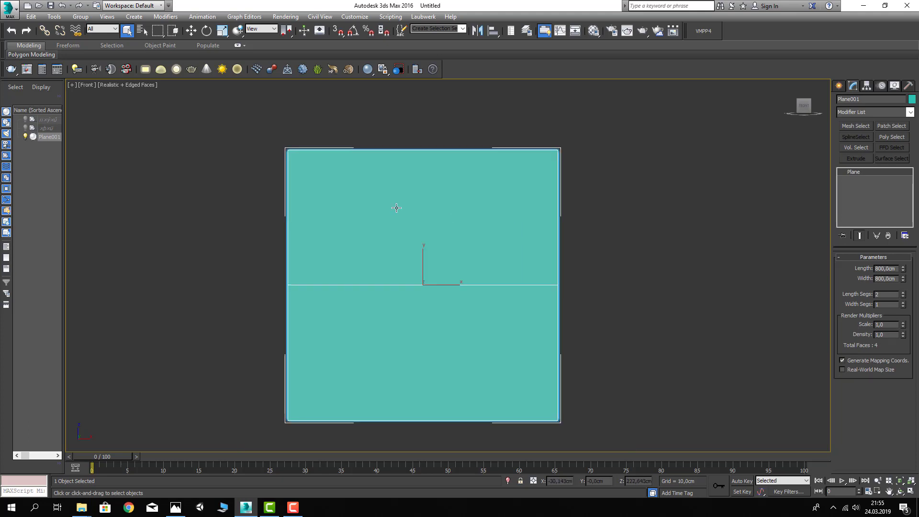
pyautogui.scroll(-1, 398, 207)
pyautogui.rightClick(401, 207)
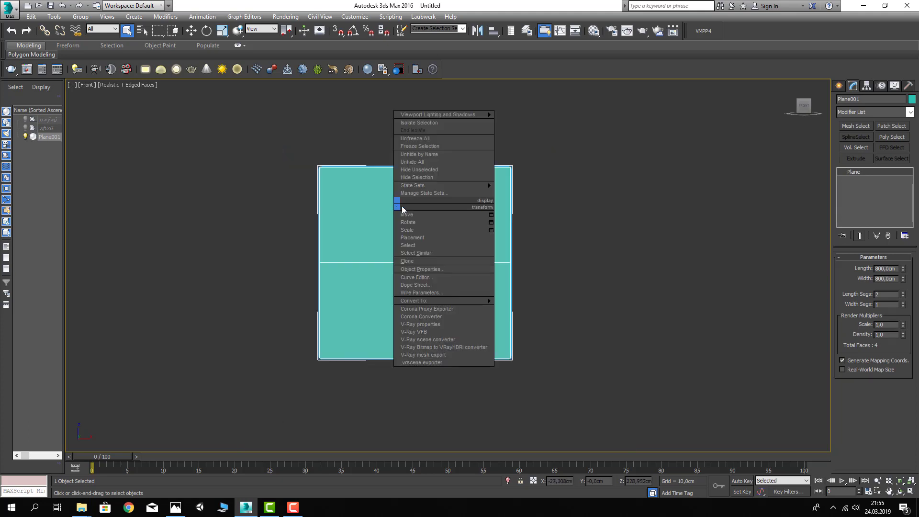
pyautogui.moveTo(424, 300)
pyautogui.click(528, 309)
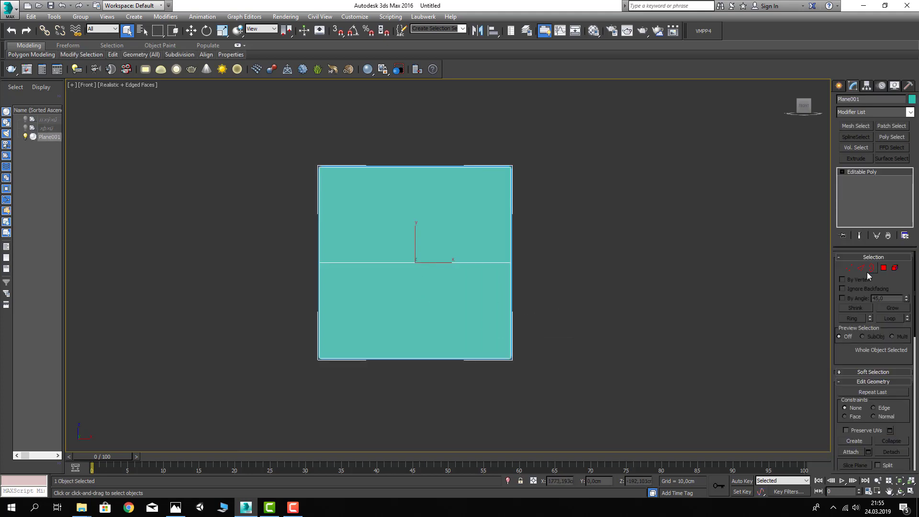
# - Select the plane's top, middle and bottom edges
pyautogui.click(861, 268)
pyautogui.click(441, 166)
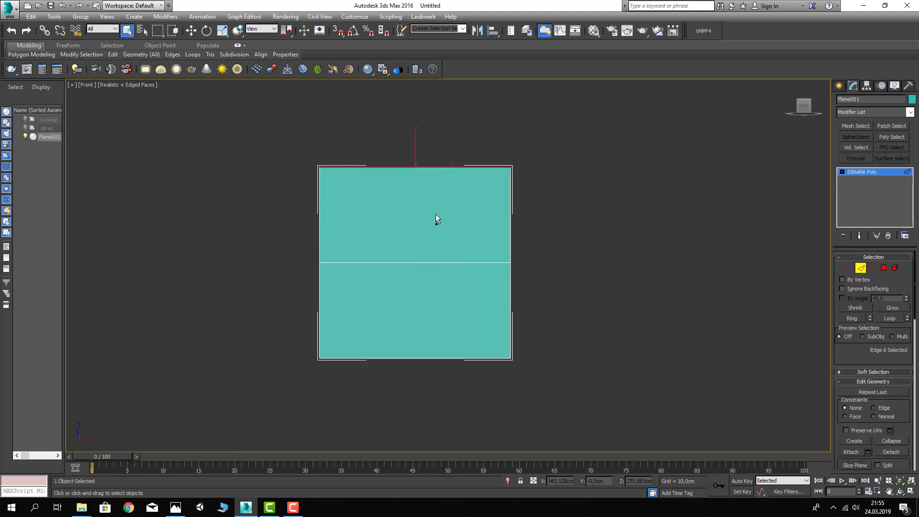
pyautogui.keyDown('ctrl'); pyautogui.click(431, 262); pyautogui.keyUp('ctrl')
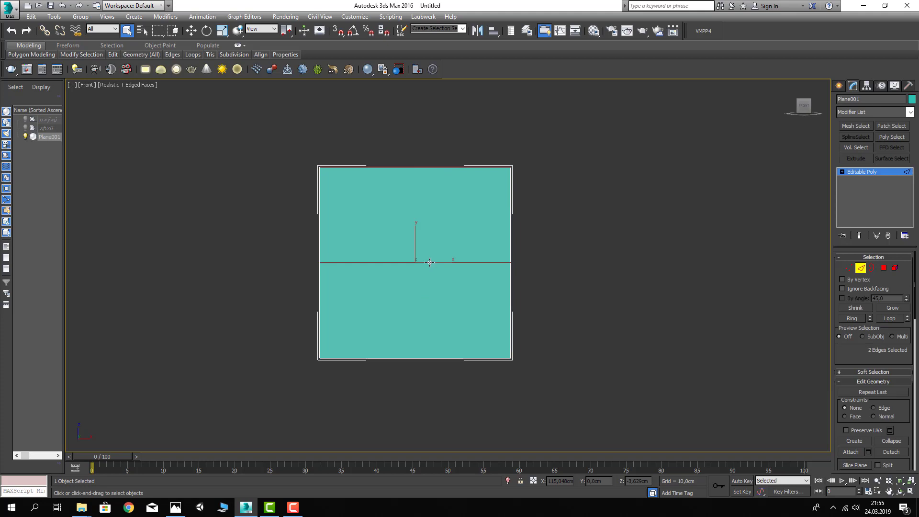
pyautogui.keyDown('ctrl'); pyautogui.click(414, 357); pyautogui.keyUp('ctrl')
pyautogui.scroll(2, 565, 218)
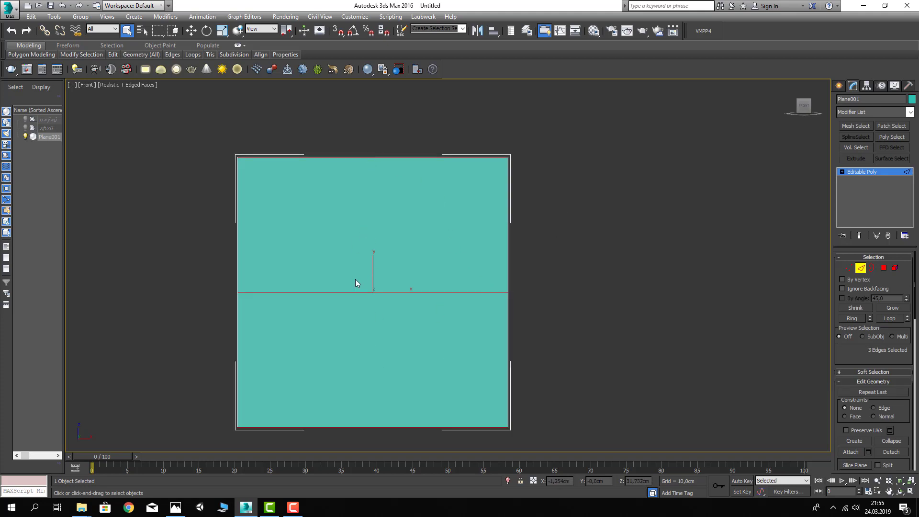
pyautogui.moveTo(355, 280); pyautogui.dragTo(363, 272, button='middle')
# - Connect the selected edges with 2 segments, forming a three-by-two grid
pyautogui.scroll(-3, 862, 358)
pyautogui.scroll(-3, 862, 358)
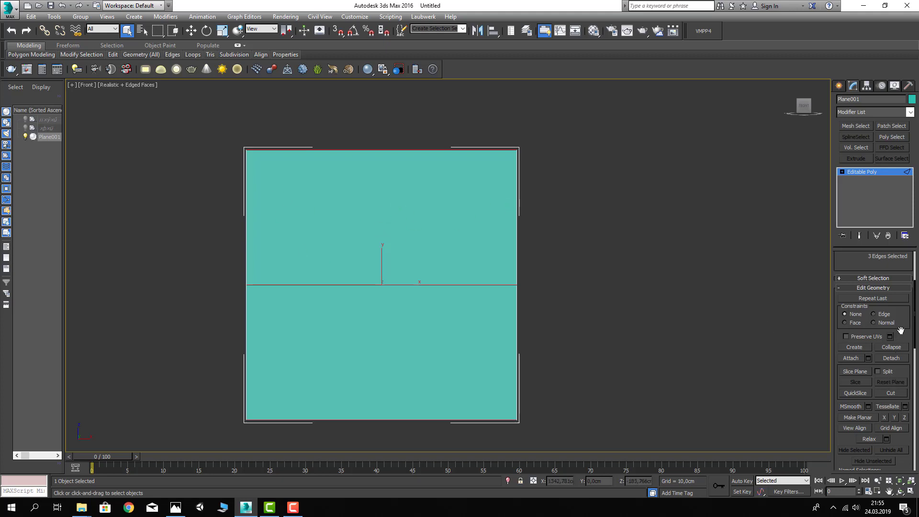
pyautogui.scroll(-5, 882, 386)
pyautogui.scroll(-5, 882, 386)
pyautogui.scroll(-5, 895, 400)
pyautogui.scroll(-5, 908, 412)
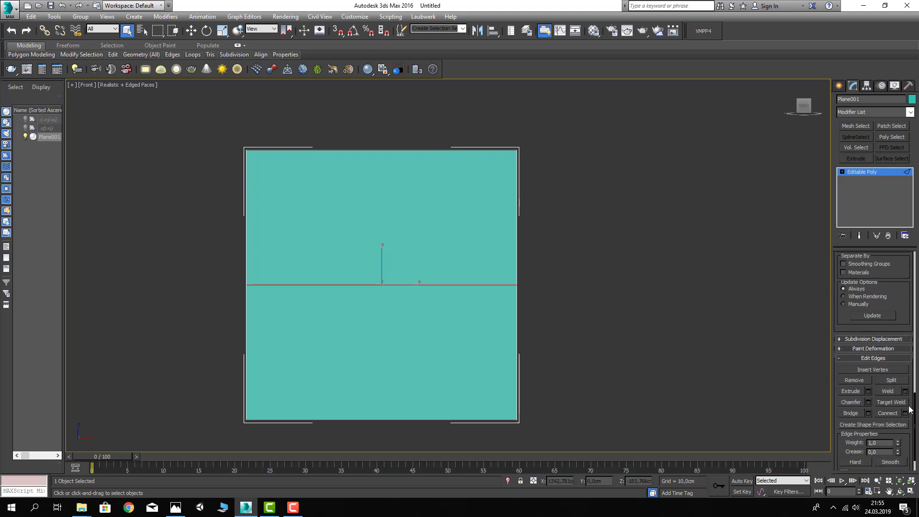
pyautogui.click(906, 413)
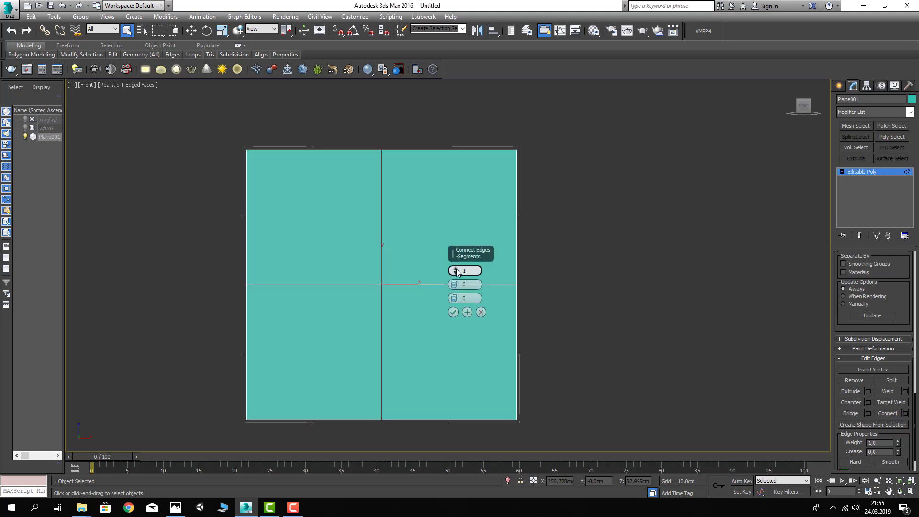
pyautogui.moveTo(457, 272); pyautogui.dragTo(456, 269)
pyautogui.click(453, 312)
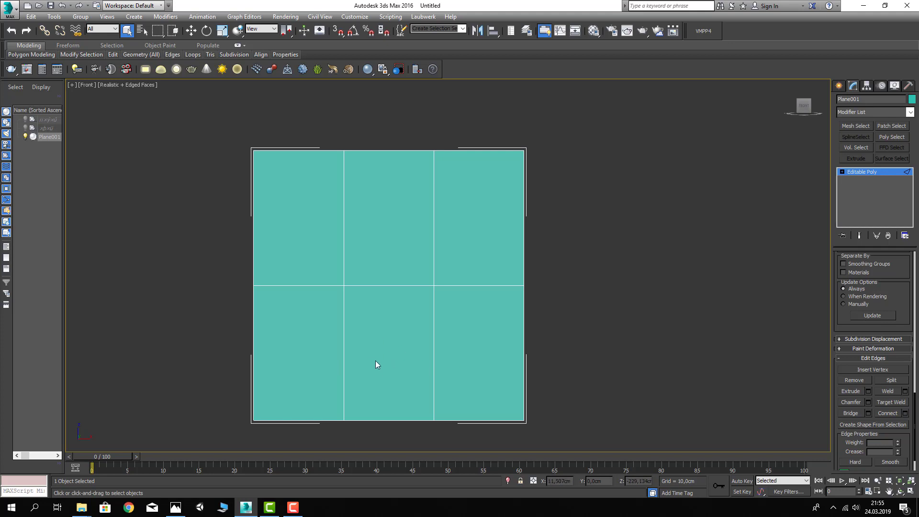
# - Select the horizontal edges in all three columns
pyautogui.click(848, 172)
pyautogui.click(861, 268)
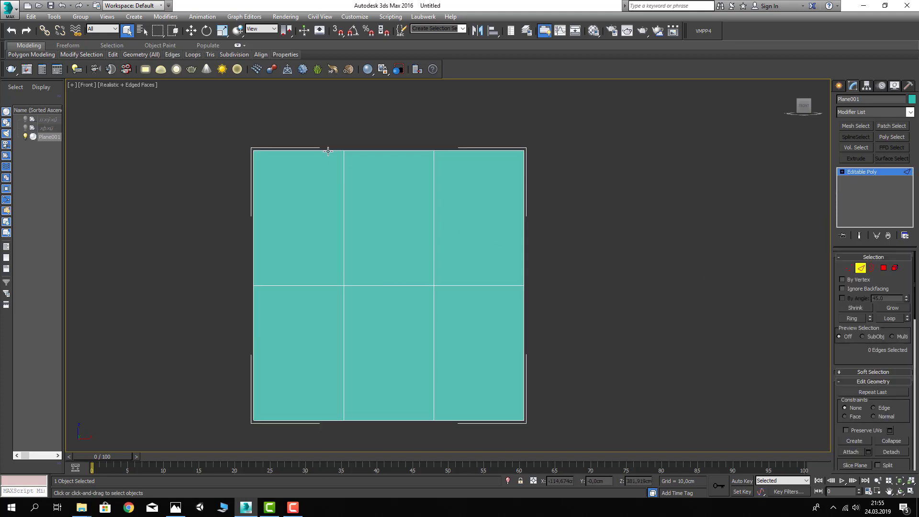
pyautogui.moveTo(306, 128); pyautogui.dragTo(293, 449)
pyautogui.keyDown('ctrl'); pyautogui.moveTo(400, 431); pyautogui.dragTo(405, 163); pyautogui.keyUp('ctrl')
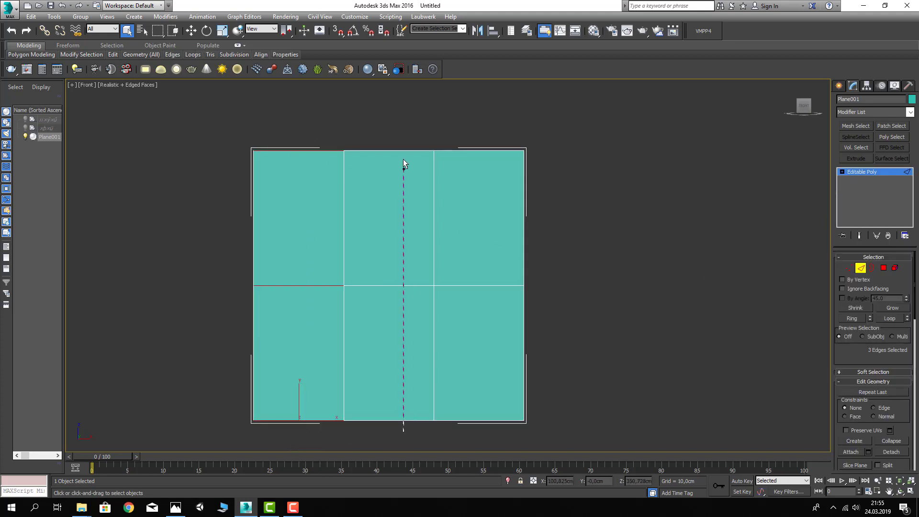
pyautogui.keyDown('ctrl'); pyautogui.moveTo(494, 130); pyautogui.dragTo(498, 438); pyautogui.keyUp('ctrl')
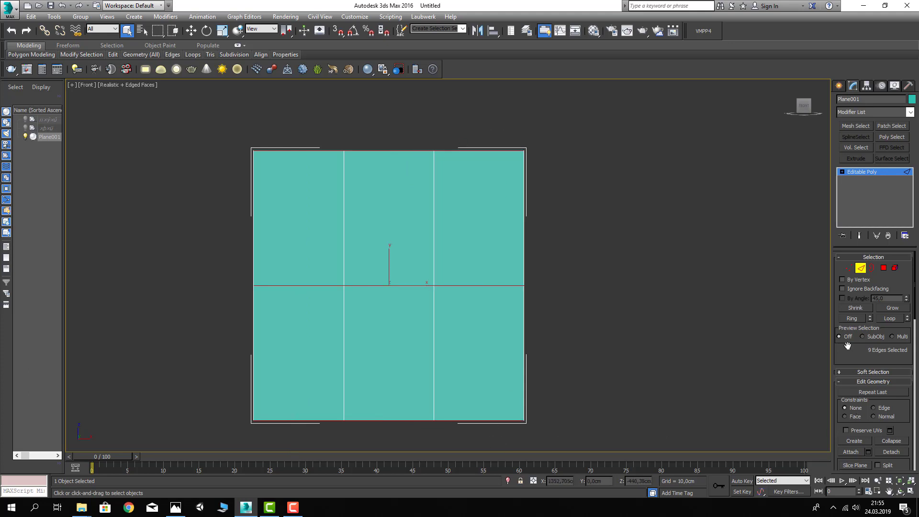
# - Connect the selected edges with 4 segments
pyautogui.scroll(-5, 858, 389)
pyautogui.scroll(-2, 866, 402)
pyautogui.scroll(-2, 868, 412)
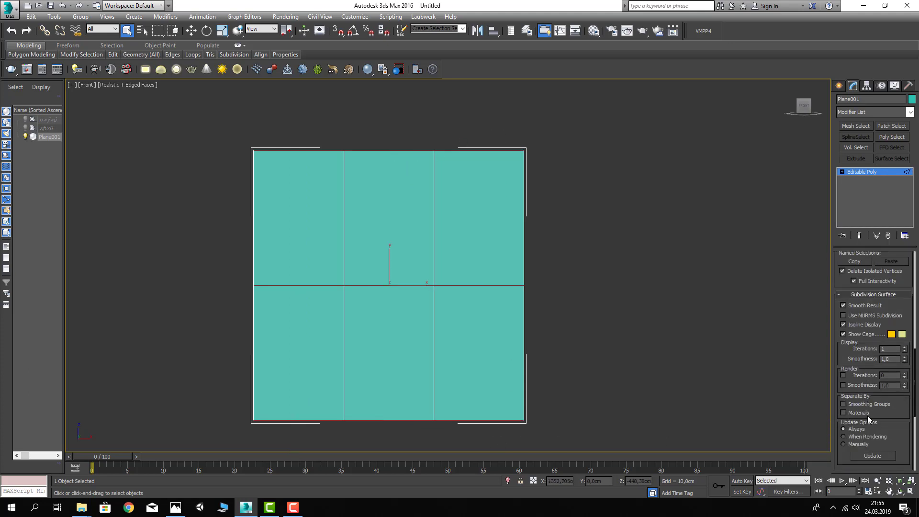
pyautogui.scroll(-2, 867, 415)
pyautogui.scroll(-2, 909, 448)
pyautogui.click(904, 439)
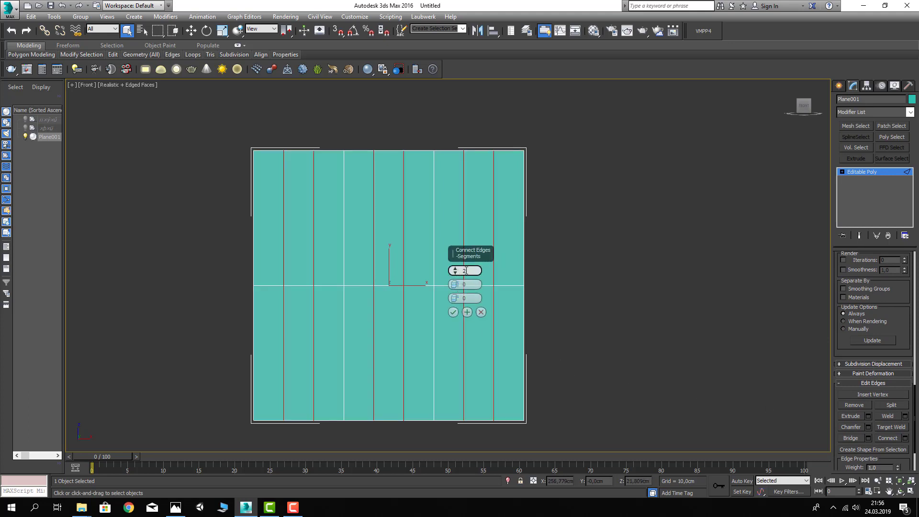
pyautogui.moveTo(456, 272); pyautogui.dragTo(455, 268)
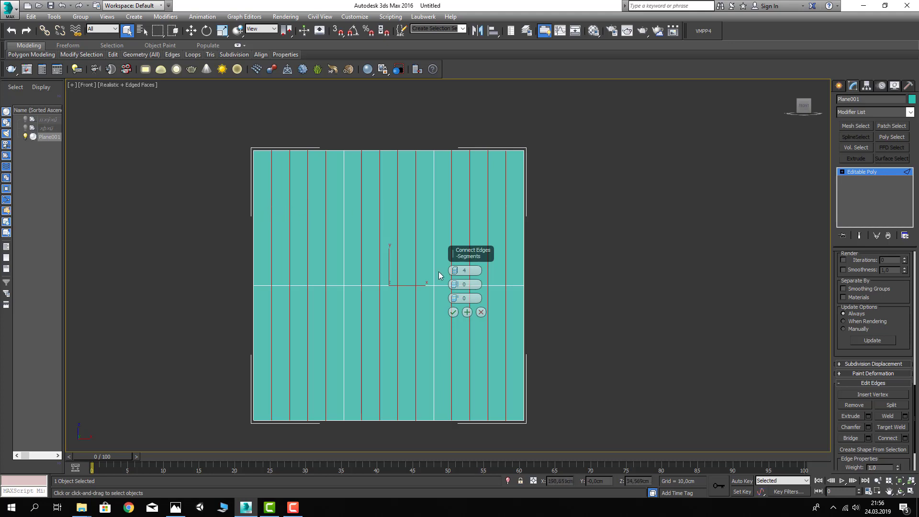
pyautogui.moveTo(454, 286); pyautogui.dragTo(455, 280)
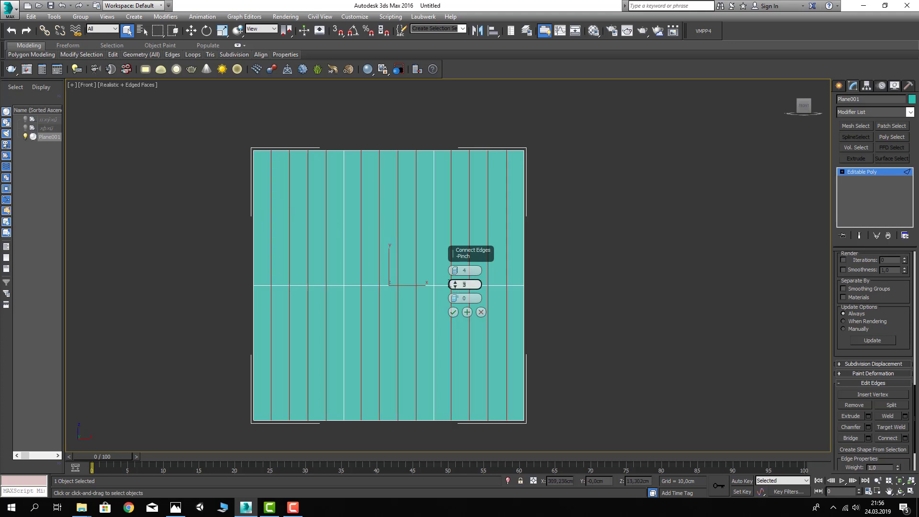
pyautogui.write('20')
pyautogui.press('Return')
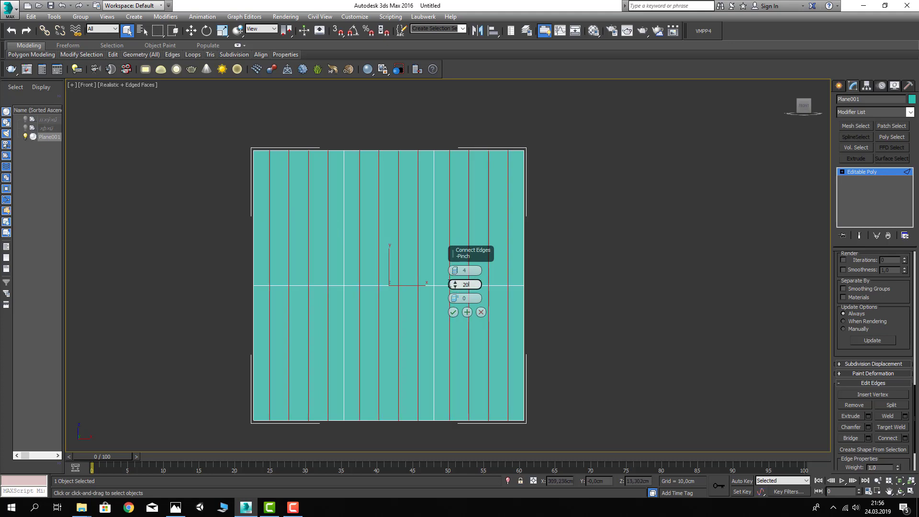
pyautogui.write('3')
pyautogui.press('Return')
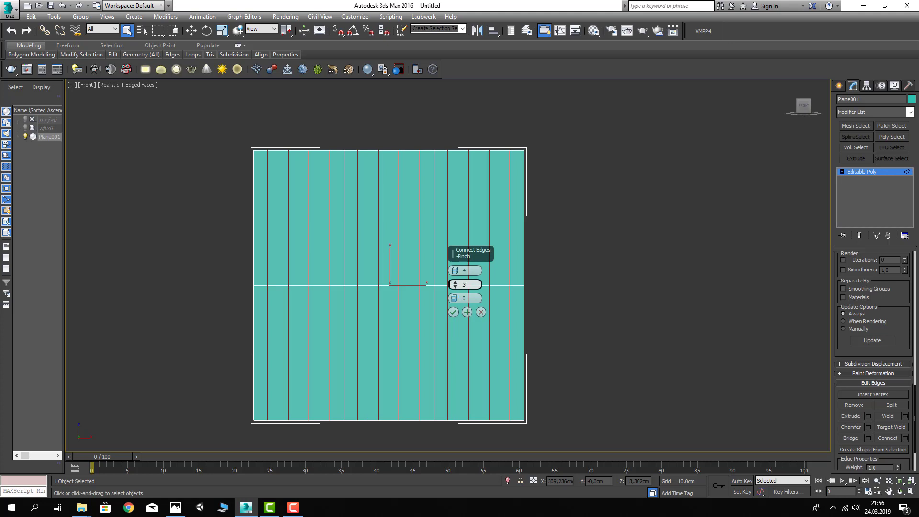
# - Try different Pinch and Slide values, settling on a Pinch of 50
pyautogui.write('0')
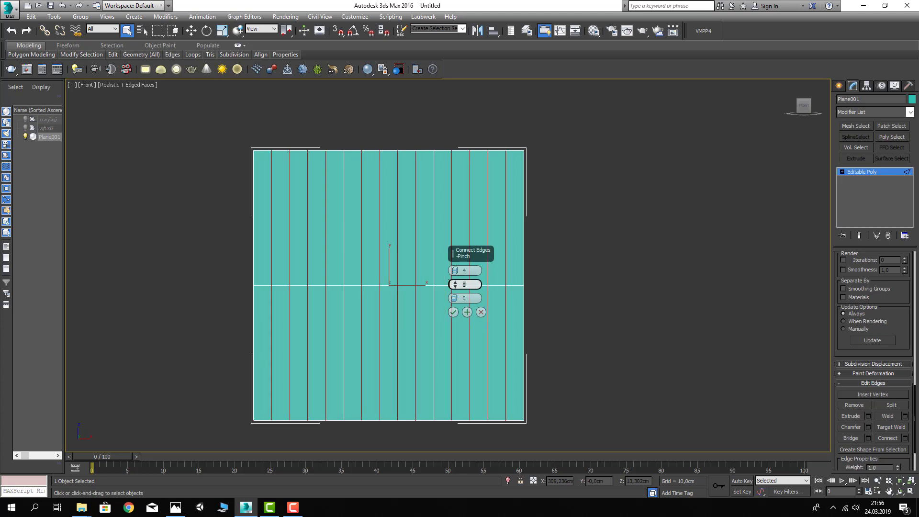
pyautogui.press('Tab')
pyautogui.write('20')
pyautogui.press('Return')
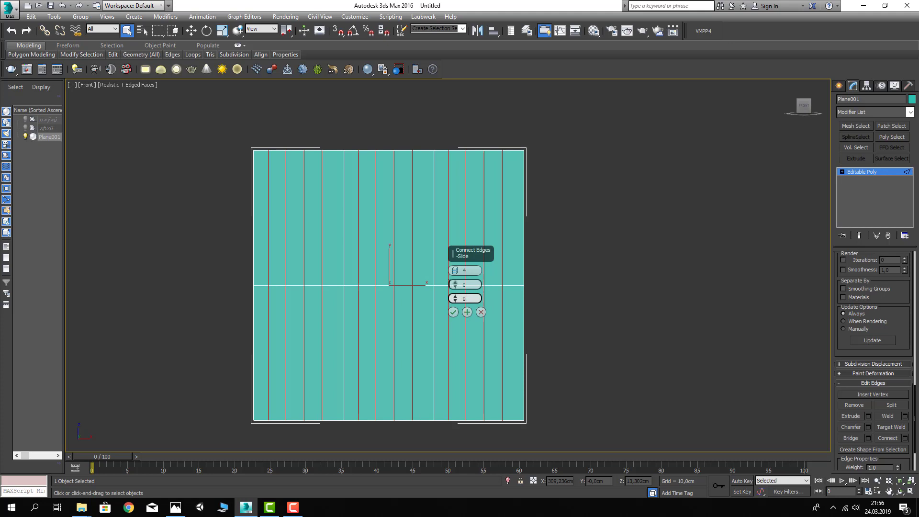
pyautogui.press('Return')
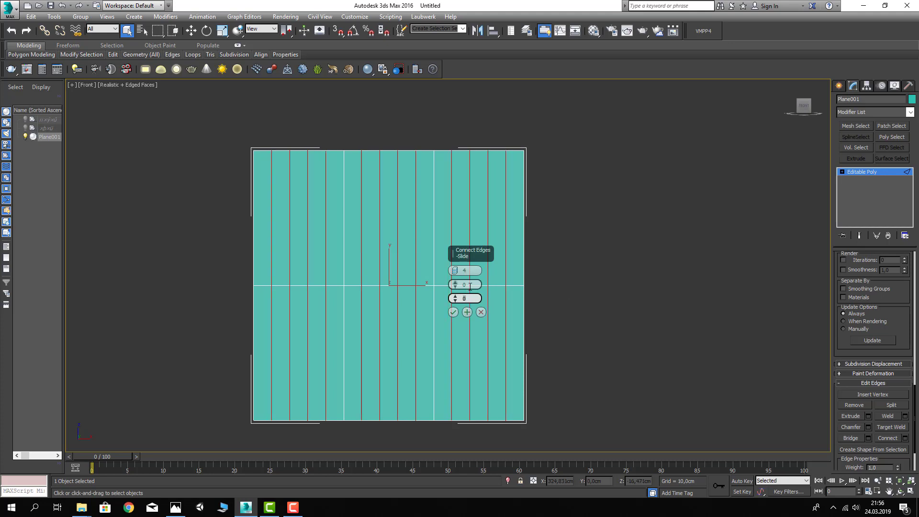
pyautogui.write('50')
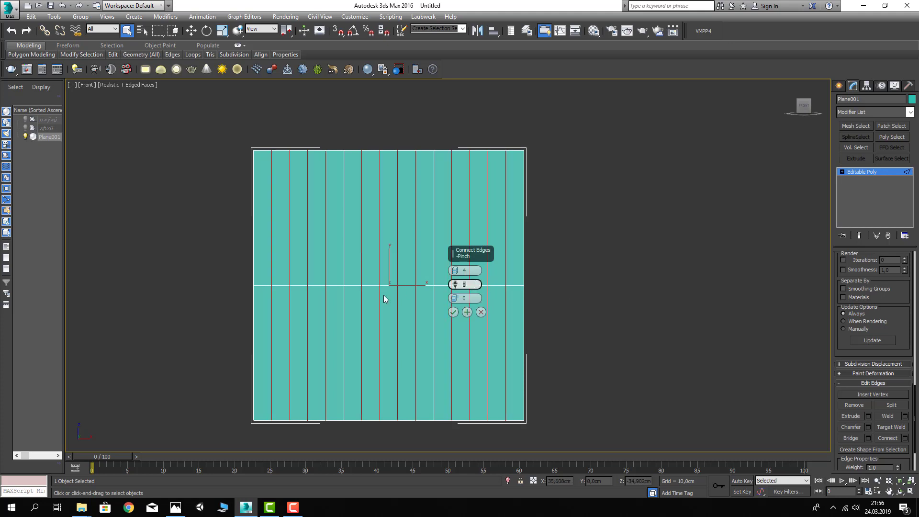
pyautogui.press('Return')
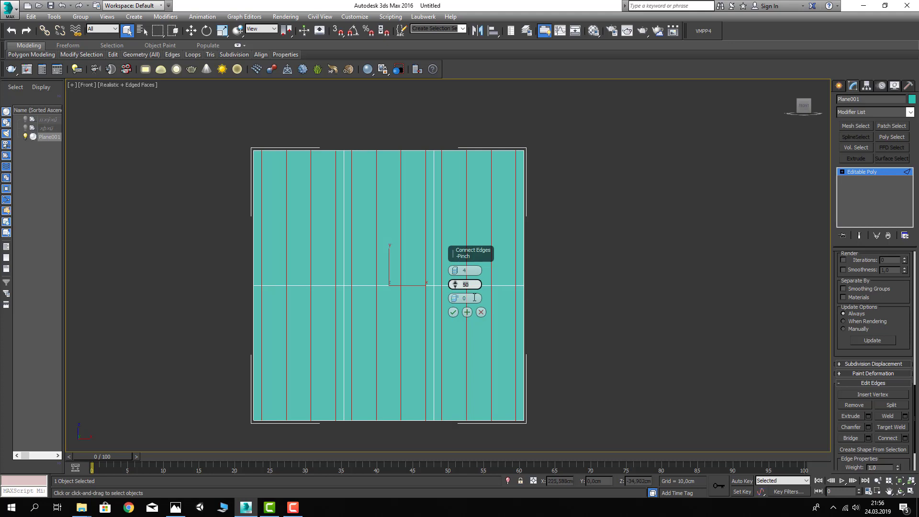
# - Reset Slide to 0, keep Pinch at 50 and apply the connection
pyautogui.click(453, 300)
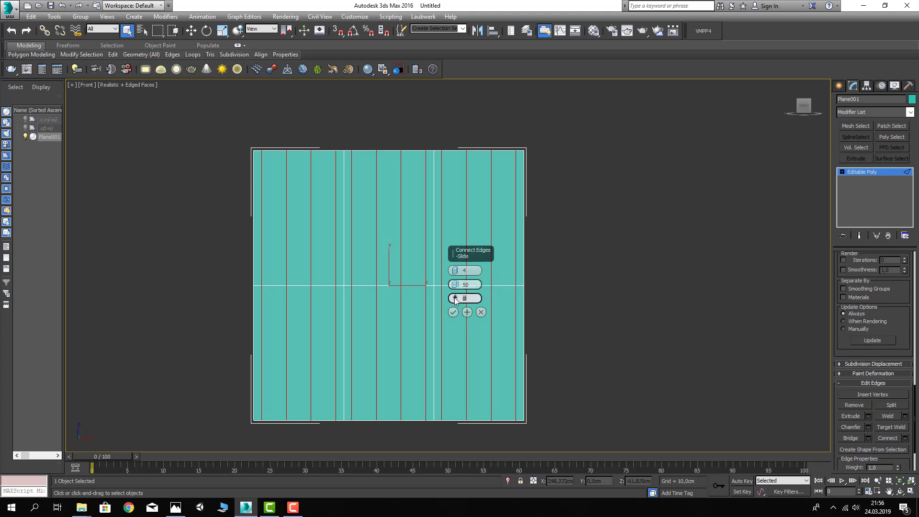
pyautogui.moveTo(455, 299); pyautogui.dragTo(457, 317)
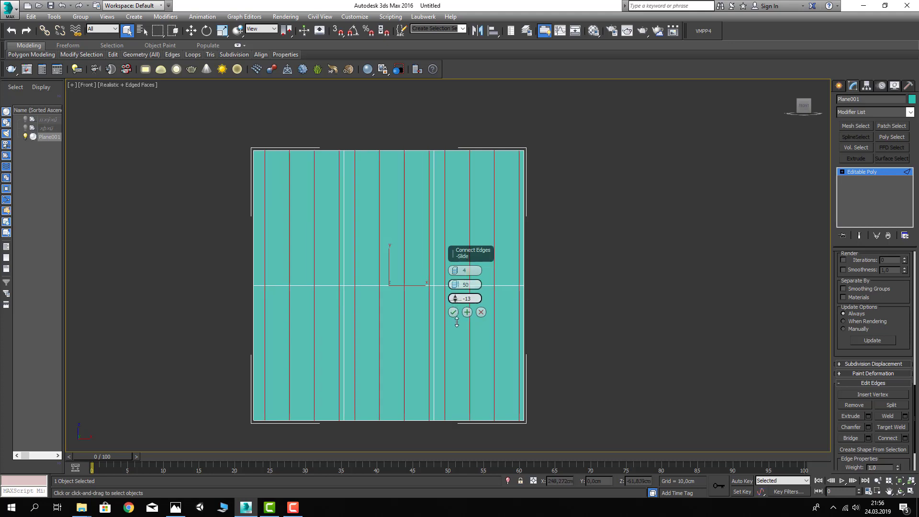
pyautogui.doubleClick(473, 301)
pyautogui.write('0')
pyautogui.press('Return')
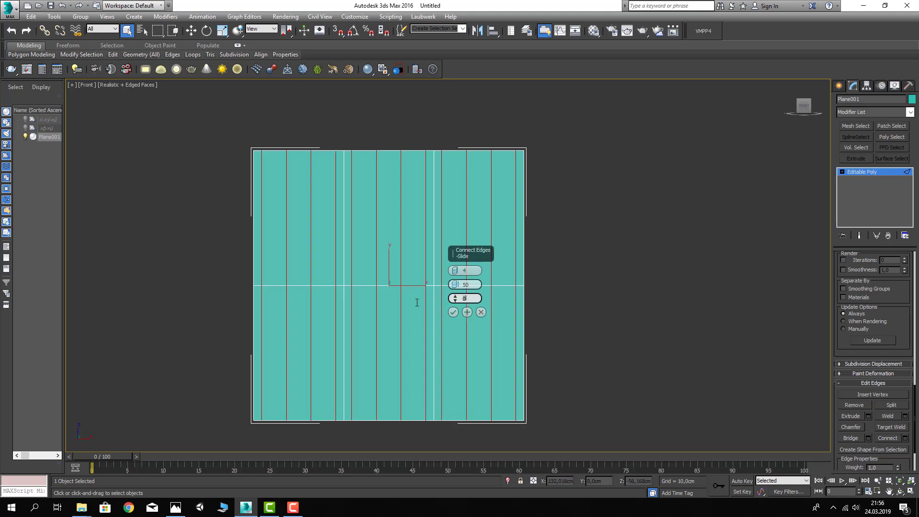
pyautogui.moveTo(455, 298); pyautogui.dragTo(457, 290)
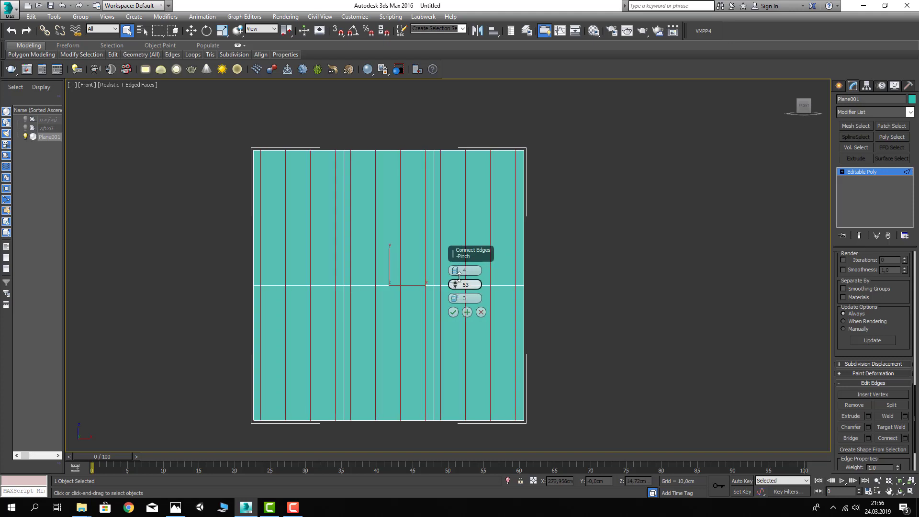
pyautogui.moveTo(458, 291); pyautogui.dragTo(459, 265)
pyautogui.write('50')
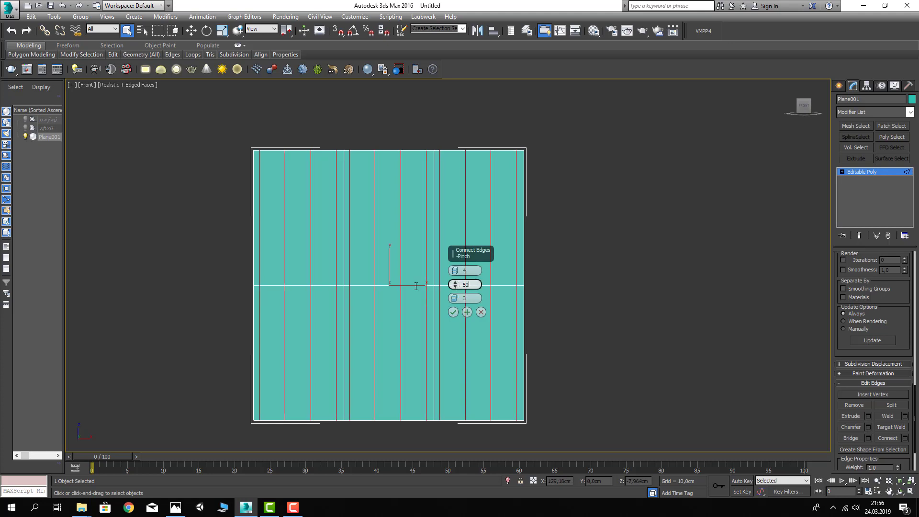
pyautogui.press('Return')
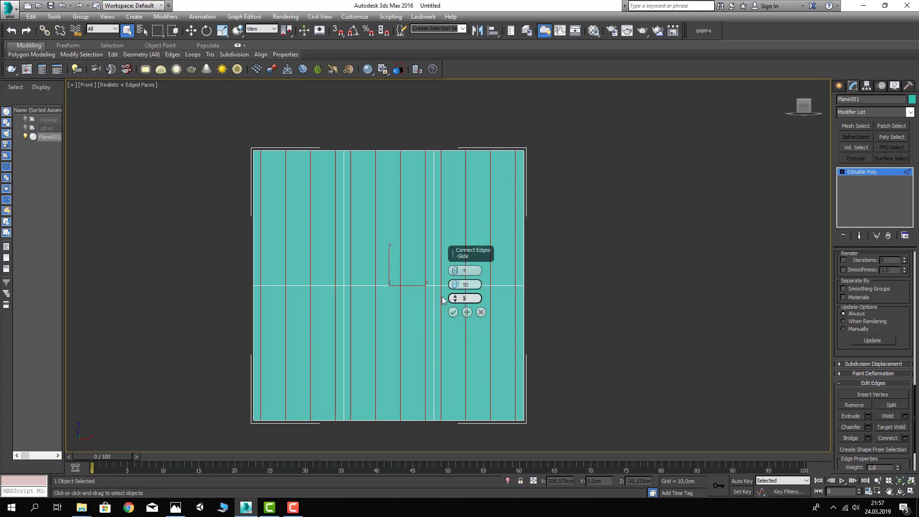
pyautogui.write('0')
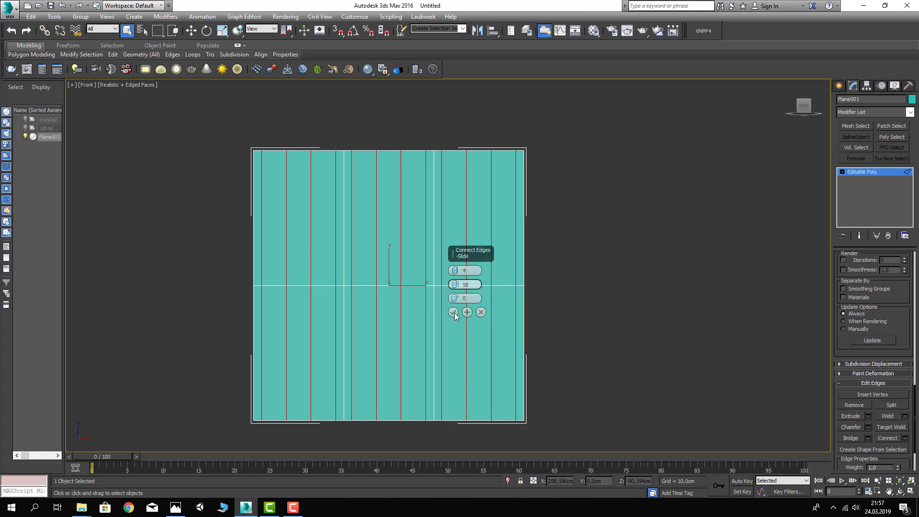
pyautogui.click(454, 312)
# - Switch to Vertex mode and select the left-column vertices
pyautogui.hotkey('ctrl', 'z')
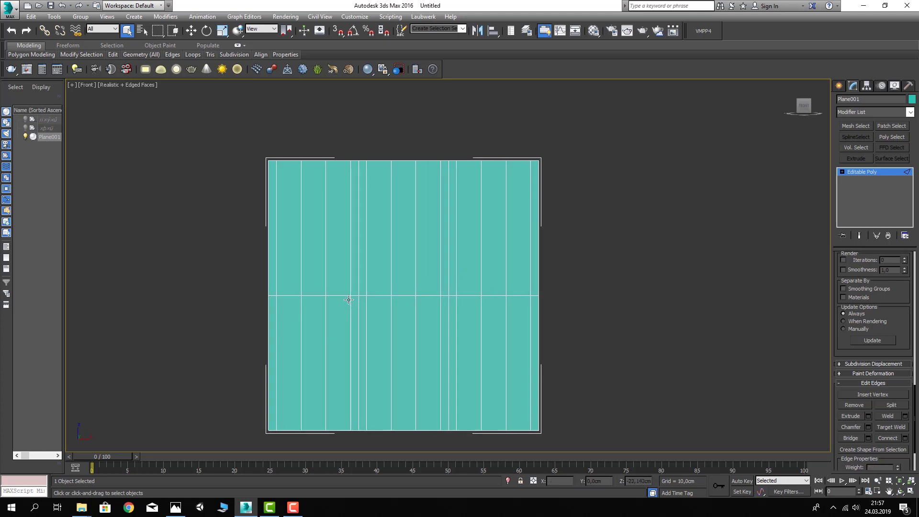
pyautogui.moveTo(342, 293); pyautogui.dragTo(342, 285, button='middle')
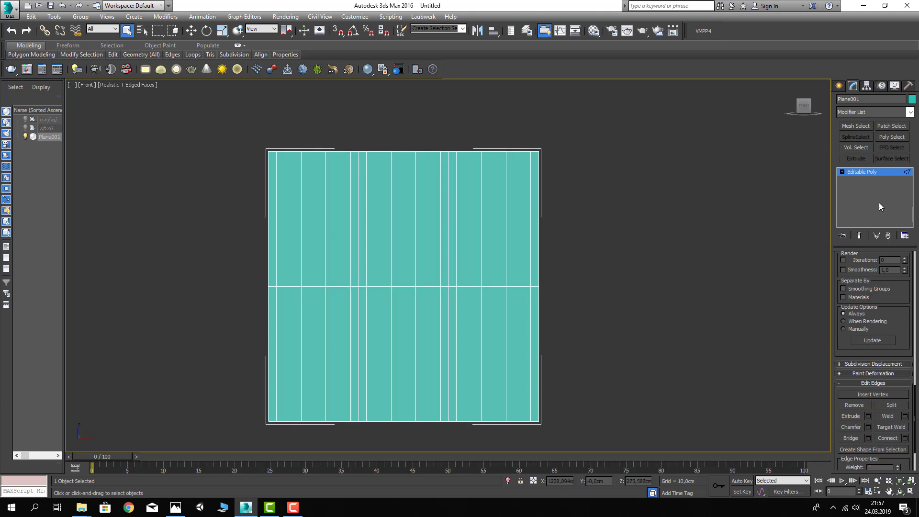
pyautogui.click(842, 171)
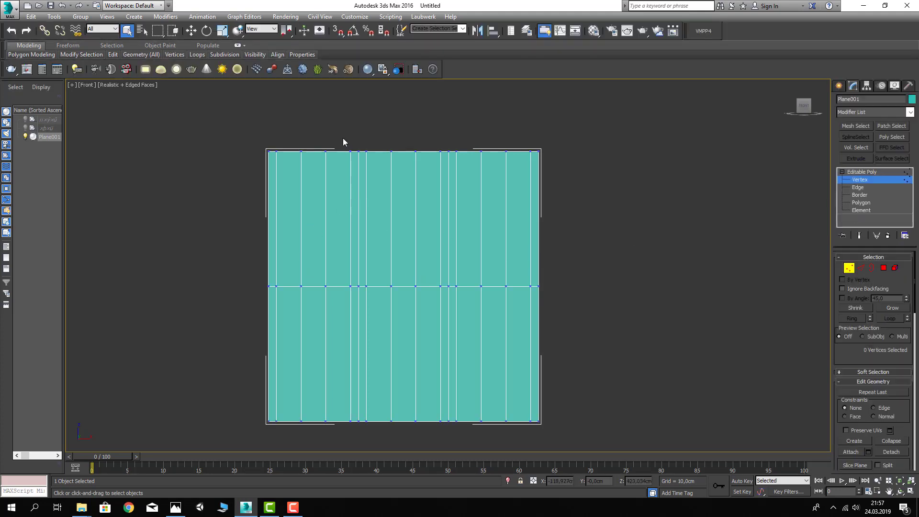
pyautogui.moveTo(272, 143); pyautogui.dragTo(301, 398)
pyautogui.moveTo(302, 429); pyautogui.dragTo(301, 429)
# - Offset the left-column vertices in X via Move Transform Type-In, ending at -10
pyautogui.click(191, 30)
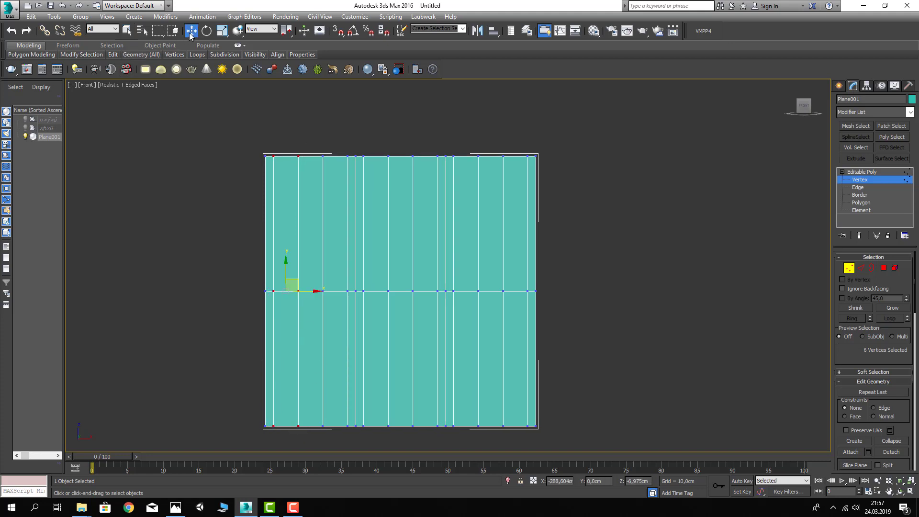
pyautogui.rightClick(191, 30)
pyautogui.doubleClick(790, 165)
pyautogui.write('30')
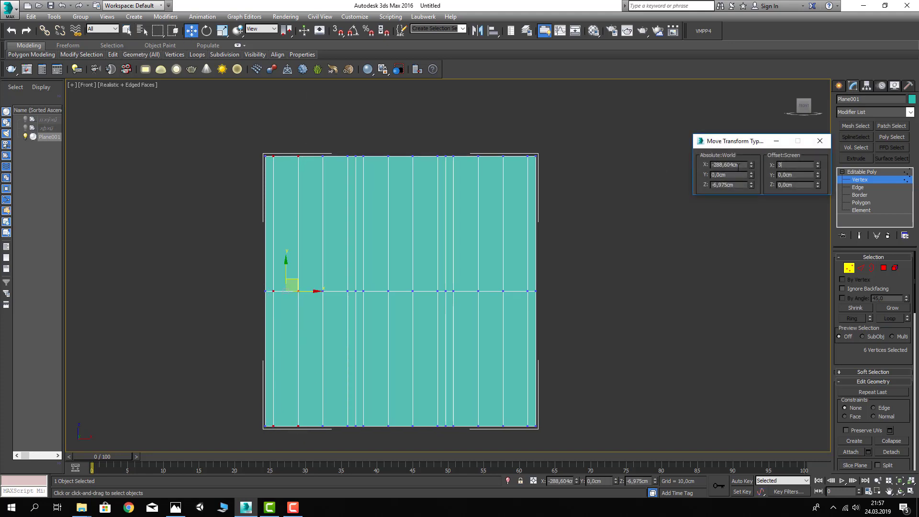
pyautogui.press('Return')
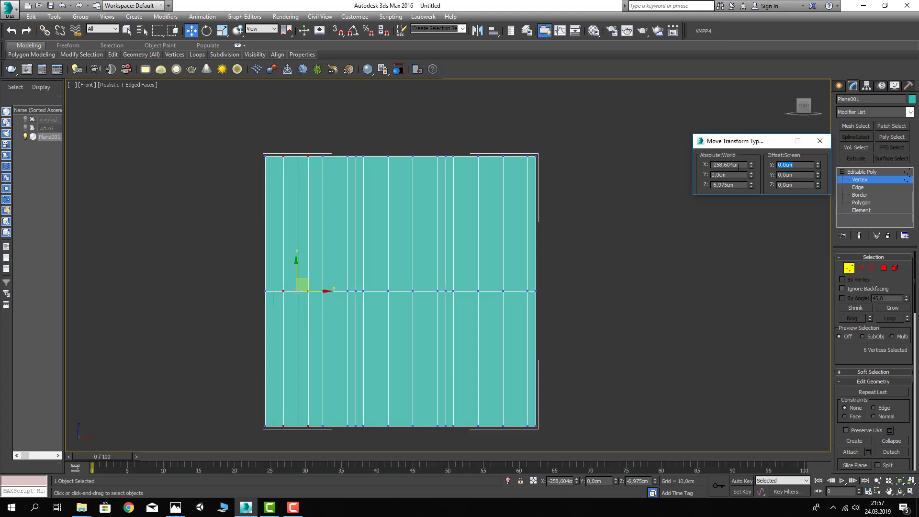
pyautogui.write('-10')
pyautogui.press('Return')
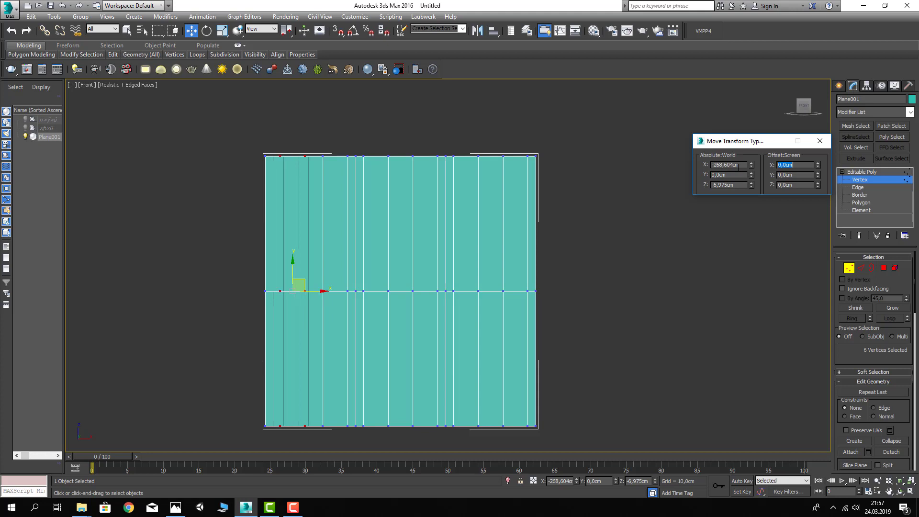
# - Shift the next two vertex columns by -10 and 10 cm in X
pyautogui.moveTo(352, 232); pyautogui.dragTo(378, 220, button='middle')
pyautogui.moveTo(343, 134); pyautogui.dragTo(375, 421)
pyautogui.click(757, 187)
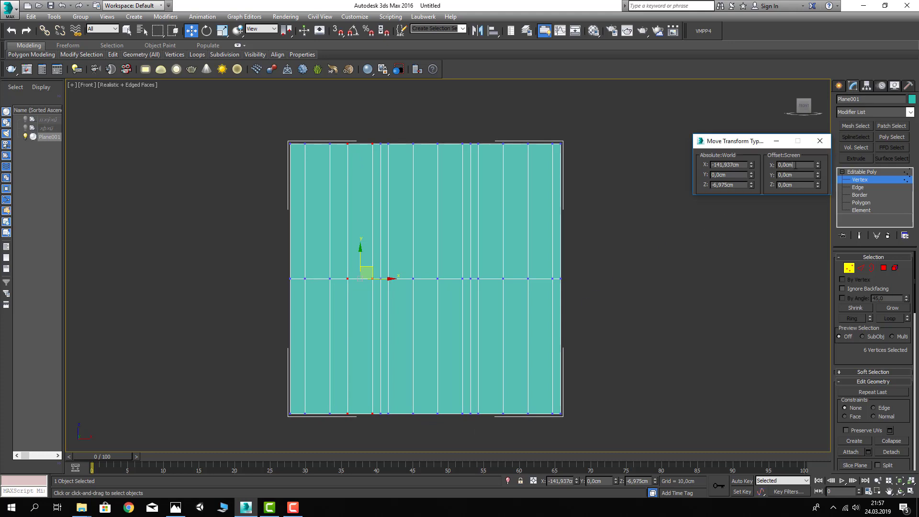
pyautogui.write('-1')
pyautogui.press('Return')
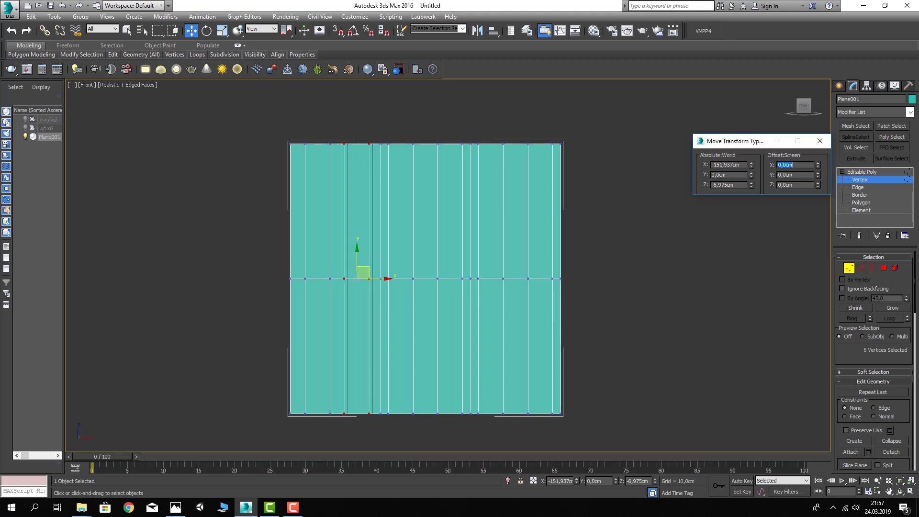
pyautogui.write('130')
pyautogui.press('Return')
pyautogui.moveTo(388, 137); pyautogui.dragTo(351, 134, button='middle')
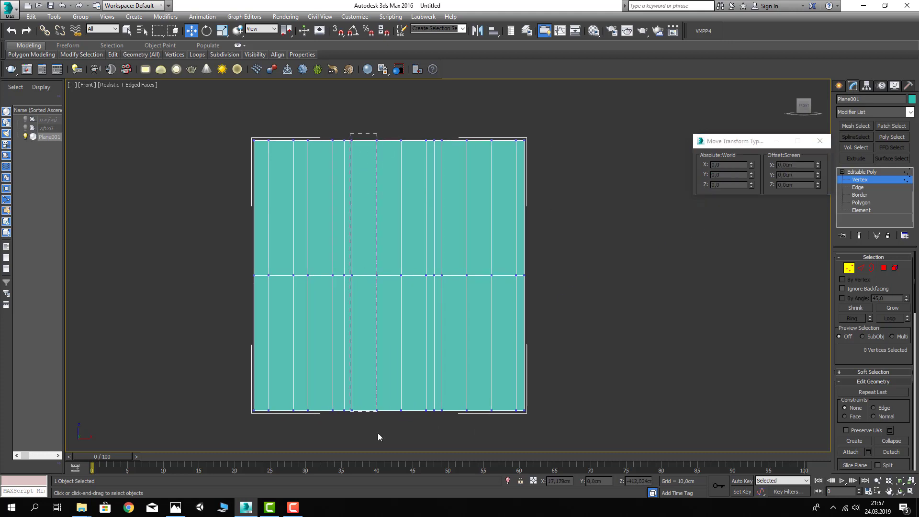
pyautogui.click(792, 165)
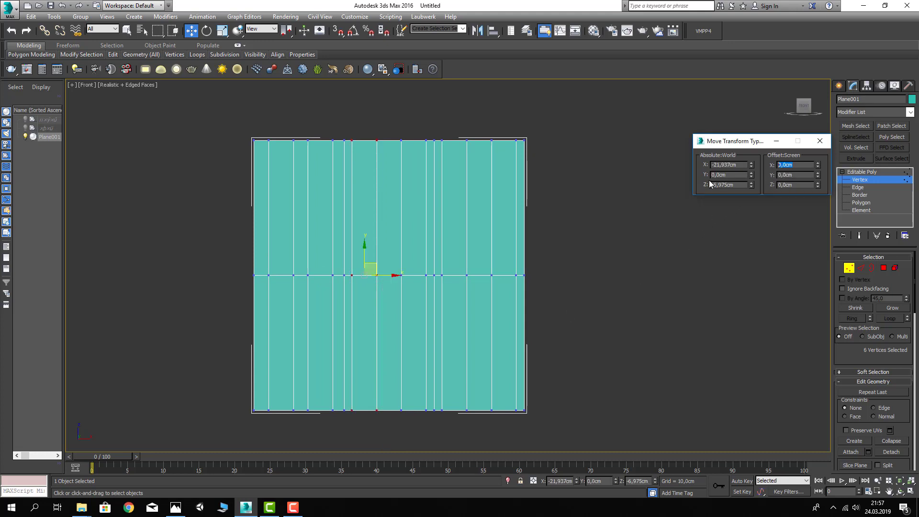
pyautogui.write('10')
pyautogui.press('Return')
# - Shift the remaining right-side vertex columns alternately by -10 and 10 cm
pyautogui.moveTo(388, 127); pyautogui.dragTo(435, 357)
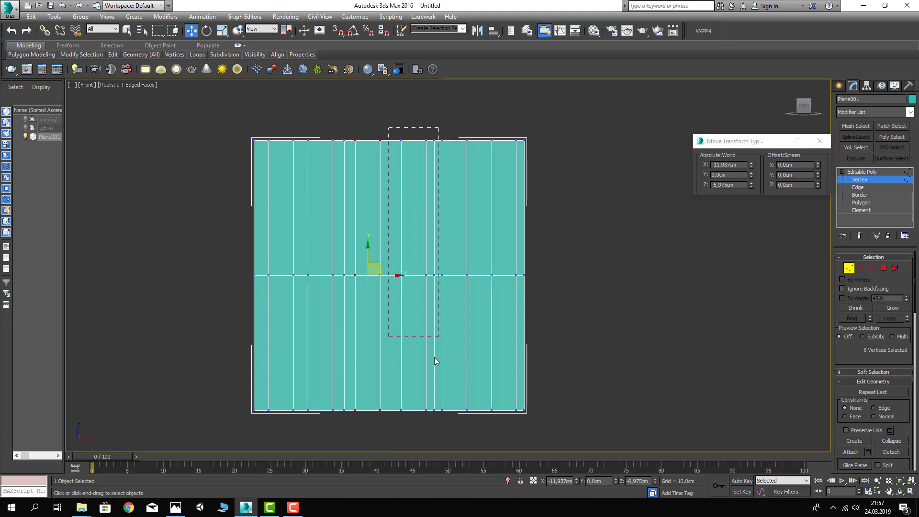
pyautogui.moveTo(428, 431); pyautogui.dragTo(428, 431)
pyautogui.click(766, 173)
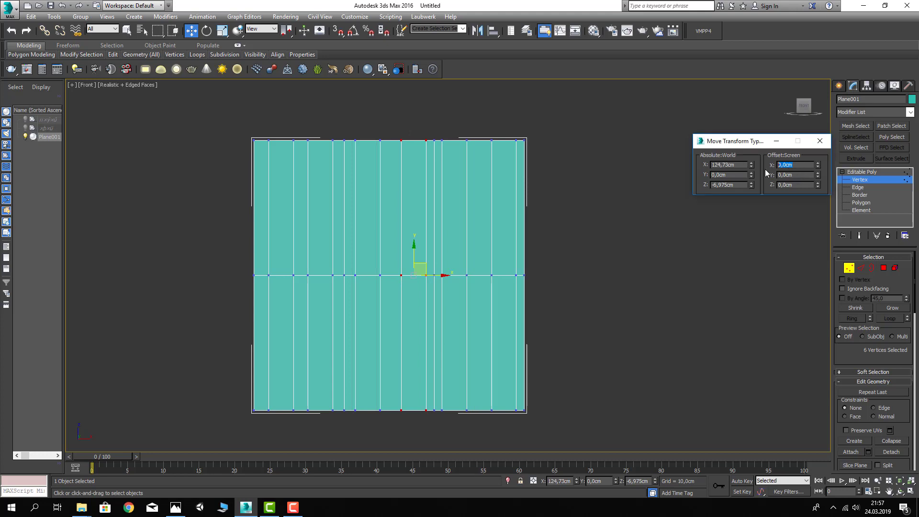
pyautogui.write('-10')
pyautogui.press('Return')
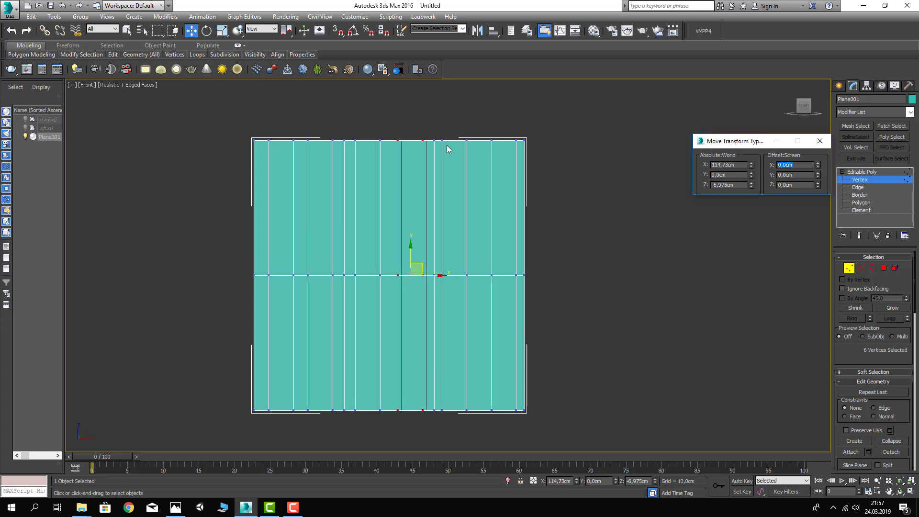
pyautogui.moveTo(436, 130); pyautogui.dragTo(464, 327)
pyautogui.moveTo(474, 423); pyautogui.dragTo(475, 423)
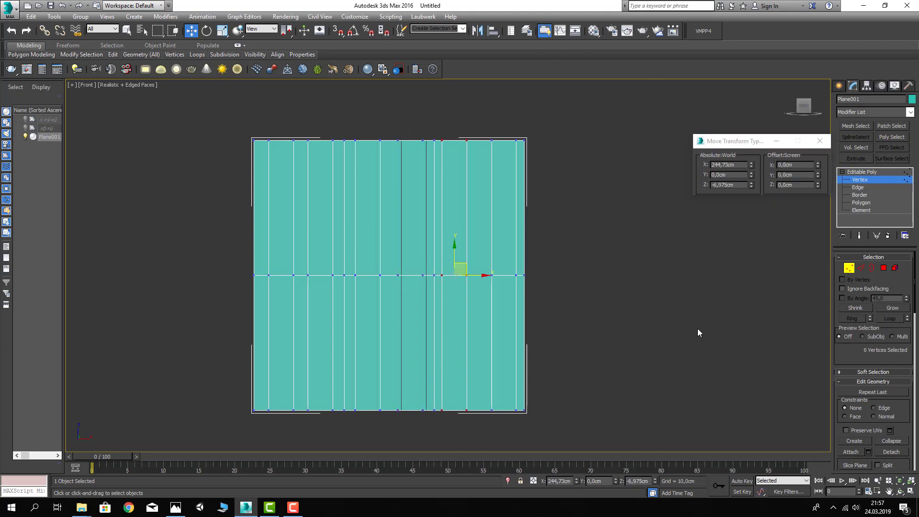
pyautogui.click(797, 167)
pyautogui.write('10')
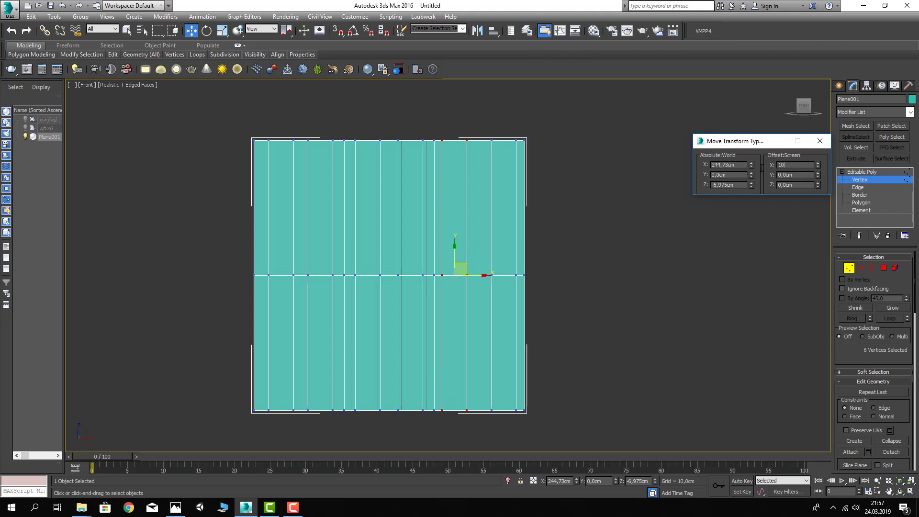
pyautogui.press('Return')
pyautogui.moveTo(482, 126); pyautogui.dragTo(518, 444)
pyautogui.click(796, 165)
pyautogui.write('-10')
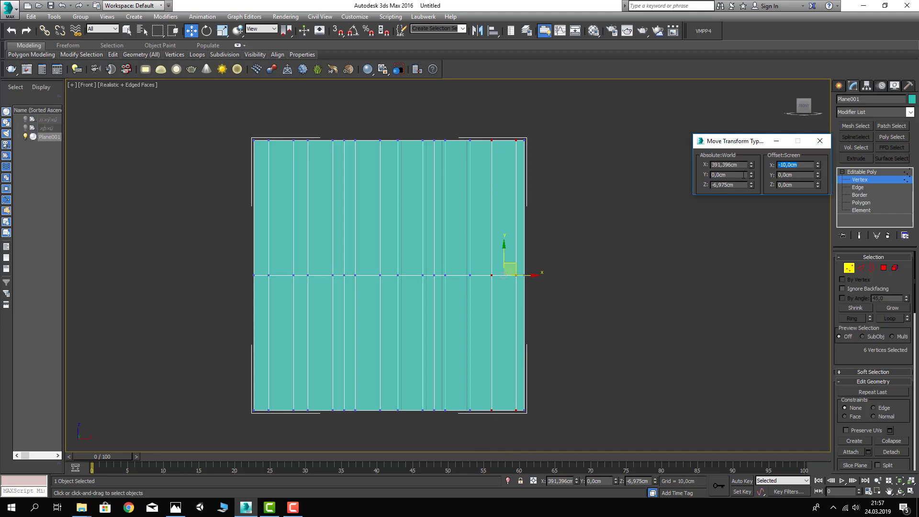
pyautogui.press('Return')
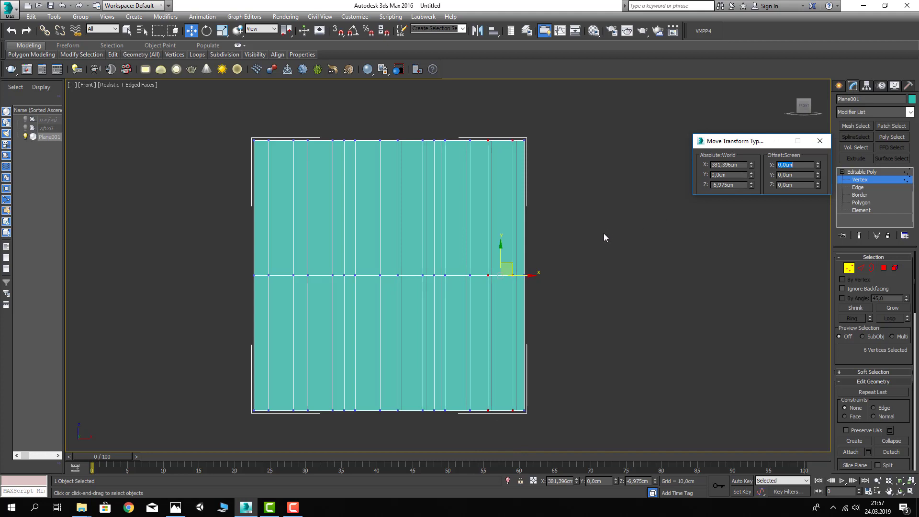
pyautogui.scroll(-2, 552, 248)
# - In Edge mode, select all vertical edges of Plane001 across its upper and lower halves
pyautogui.click(849, 268)
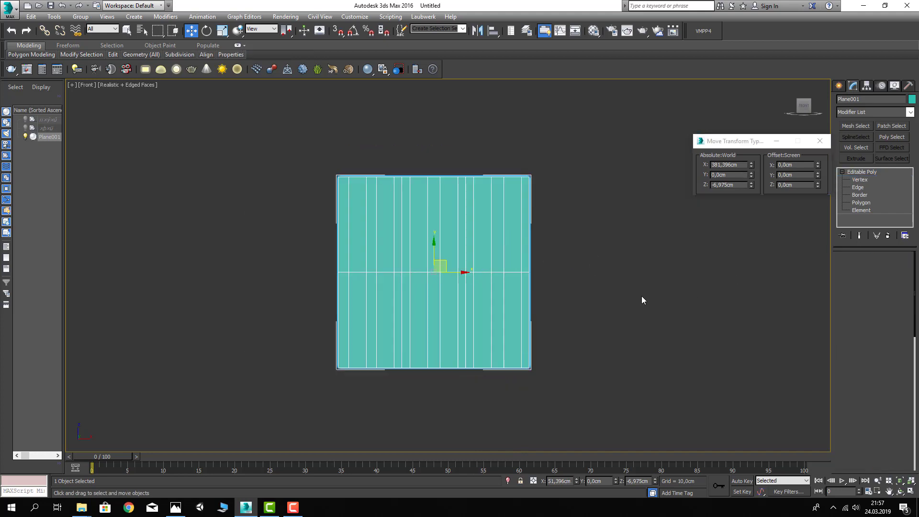
pyautogui.scroll(3, 608, 299)
pyautogui.press('z')
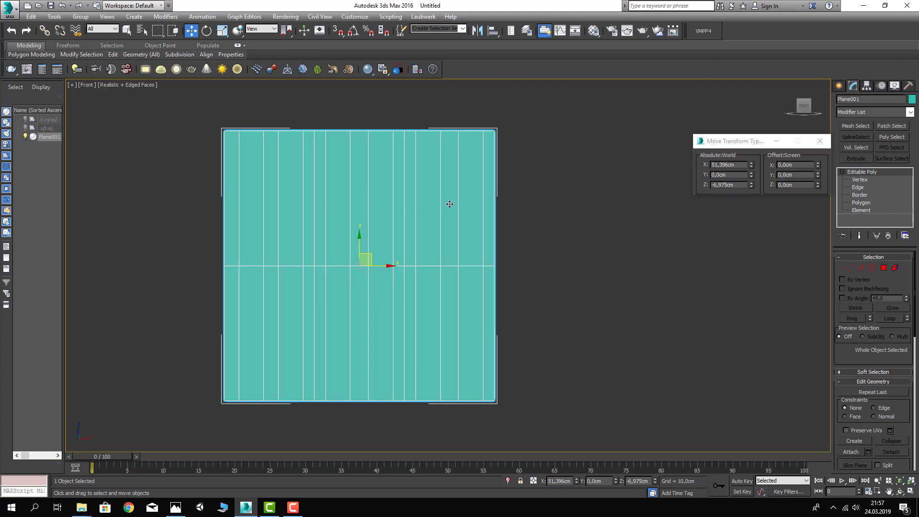
pyautogui.click(576, 262)
pyautogui.click(443, 253)
pyautogui.press('2')
pyautogui.moveTo(554, 205); pyautogui.dragTo(153, 198)
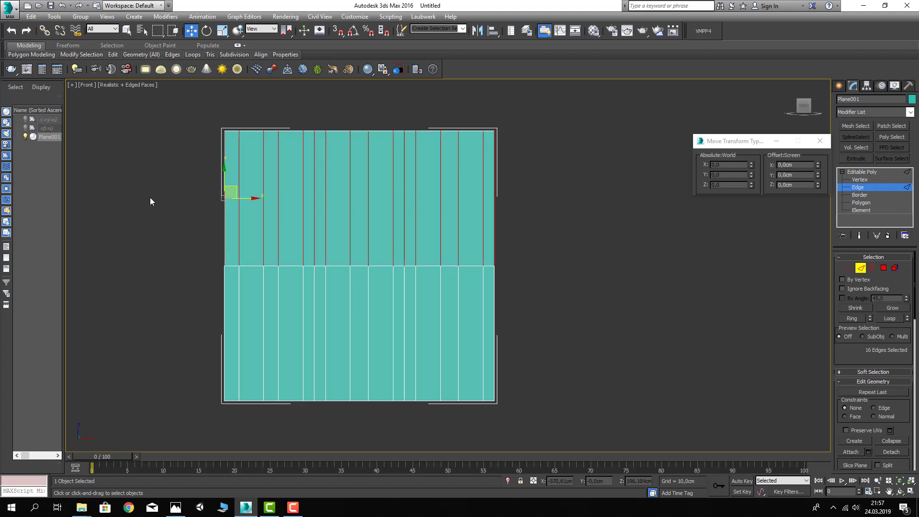
pyautogui.keyDown('ctrl'); pyautogui.moveTo(563, 312); pyautogui.dragTo(553, 327); pyautogui.keyUp('ctrl')
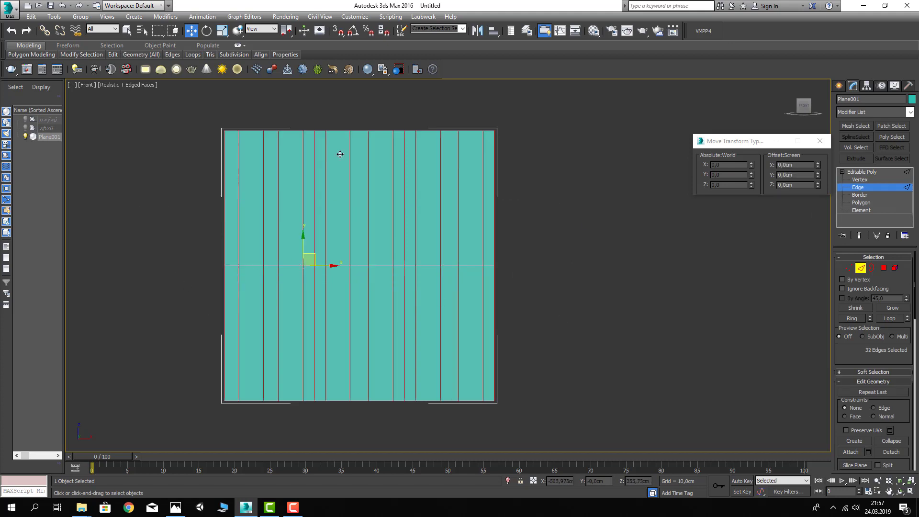
# - Connect the selected edges with 2 segments and pinch 50
pyautogui.scroll(-2, 844, 343)
pyautogui.scroll(-2, 862, 378)
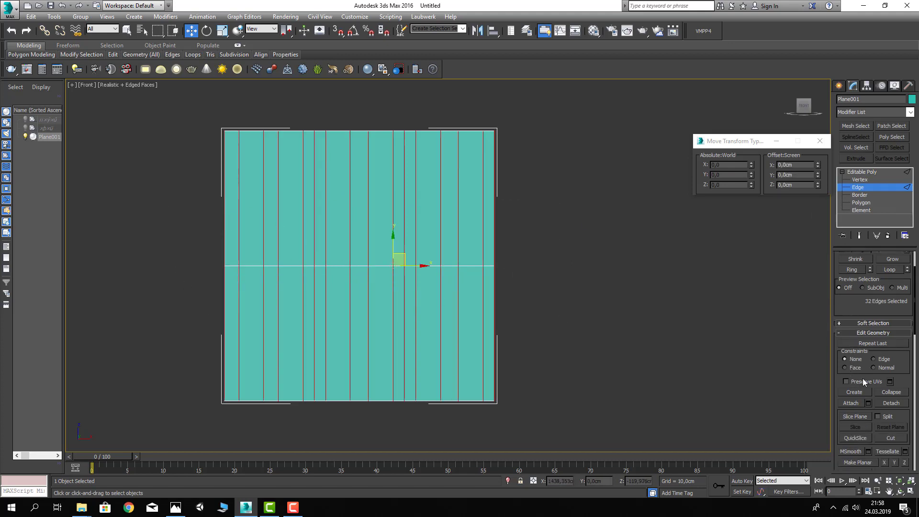
pyautogui.scroll(-2, 852, 390)
pyautogui.scroll(-2, 855, 407)
pyautogui.scroll(-2, 862, 420)
pyautogui.scroll(-2, 861, 420)
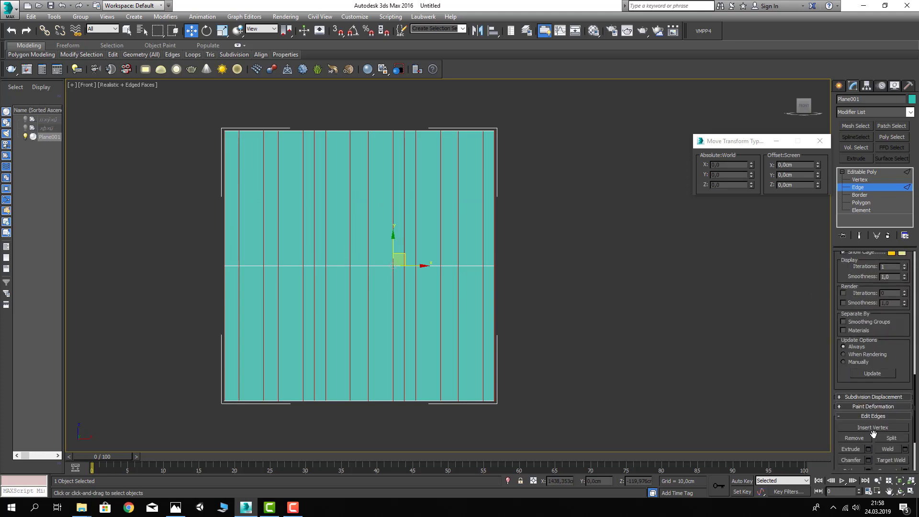
pyautogui.scroll(-2, 885, 414)
pyautogui.click(904, 399)
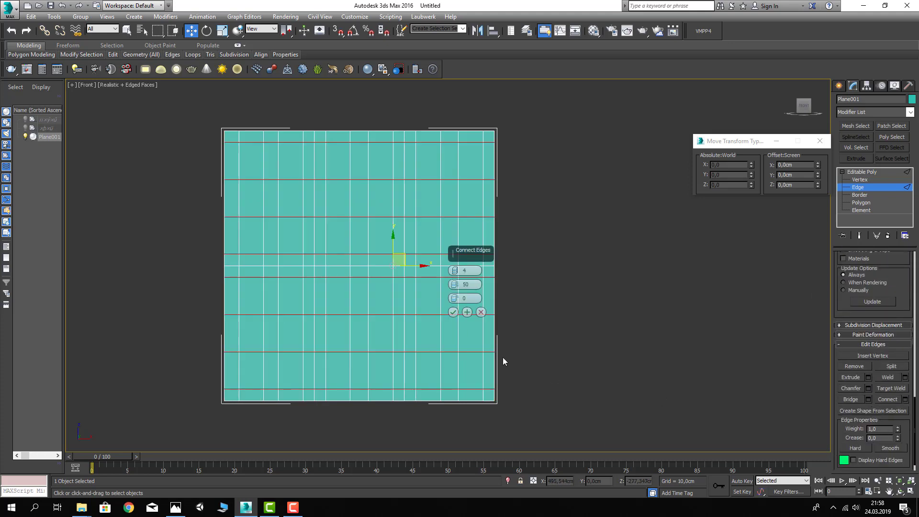
pyautogui.doubleClick(434, 285)
pyautogui.write('0')
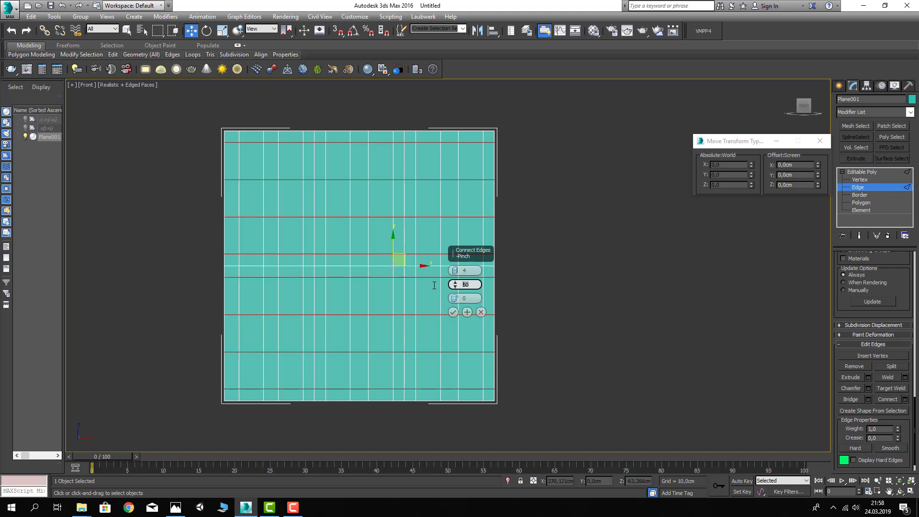
pyautogui.hotkey('shift', 'Tab')
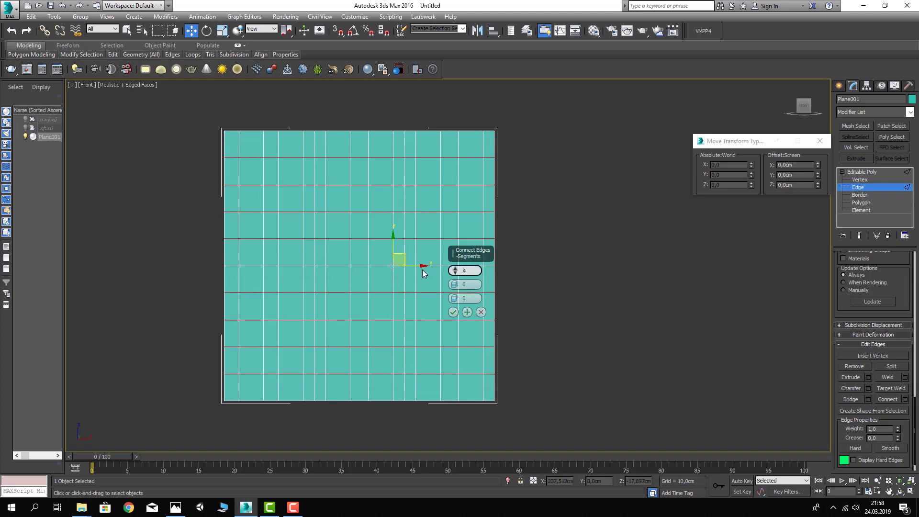
pyautogui.write('24')
pyautogui.press('Return')
pyautogui.write('2')
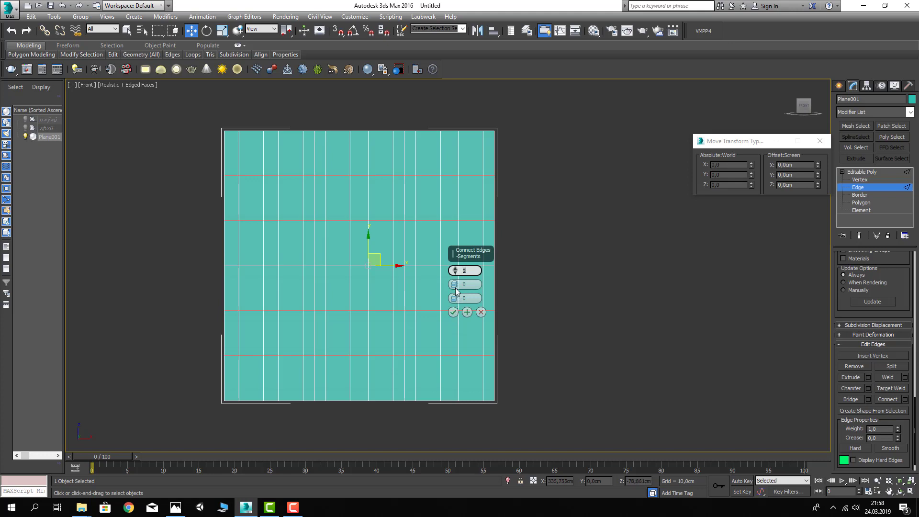
pyautogui.click(450, 285)
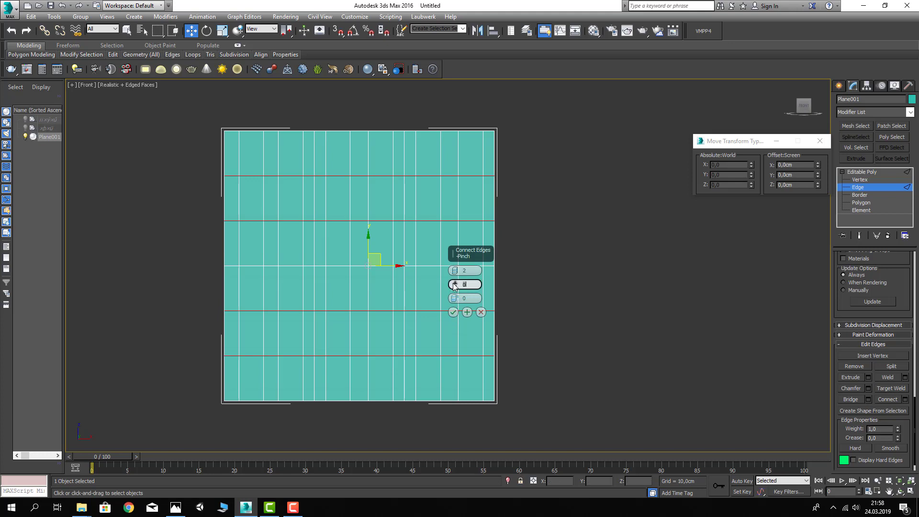
pyautogui.moveTo(454, 286); pyautogui.dragTo(455, 204)
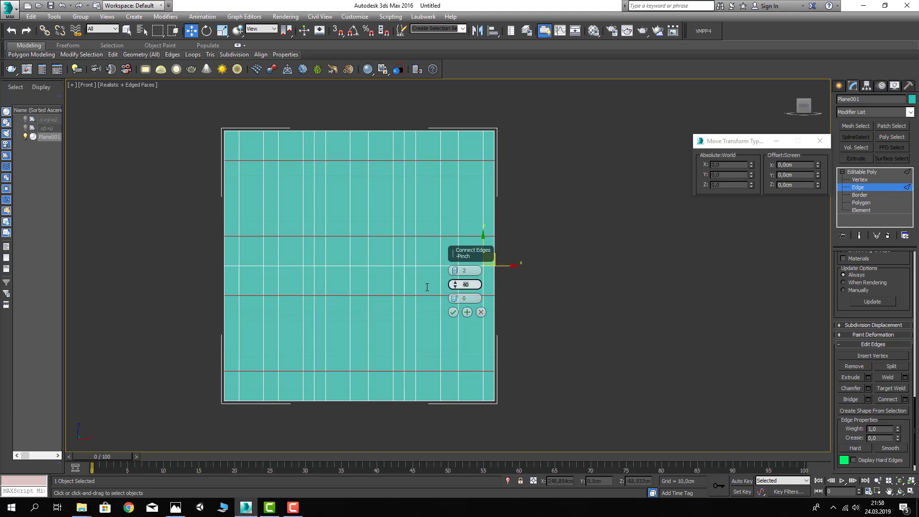
pyautogui.write('50')
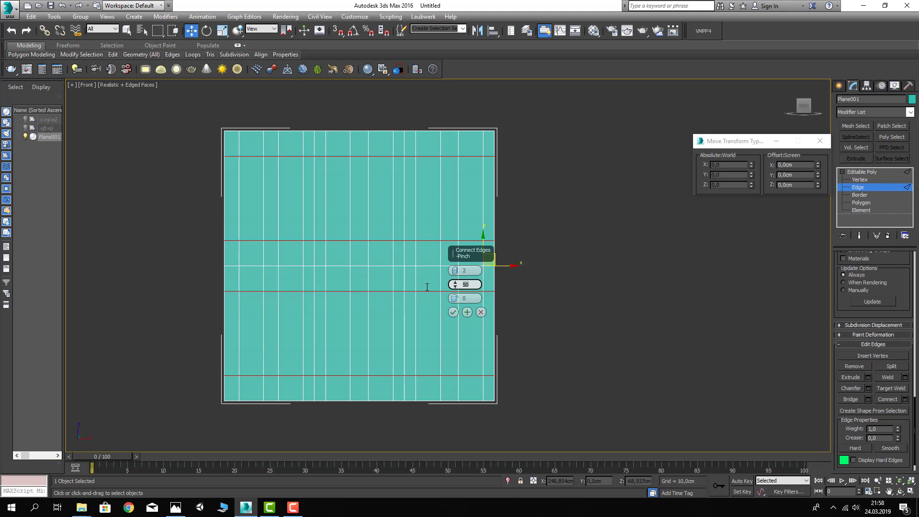
pyautogui.click(453, 312)
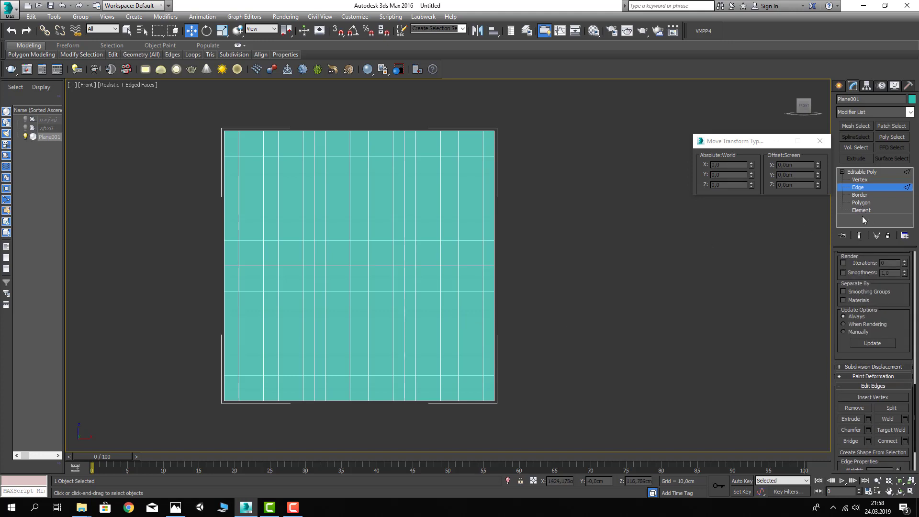
# - In Polygon mode, select six upper and four lower window faces and delete them
pyautogui.click(861, 202)
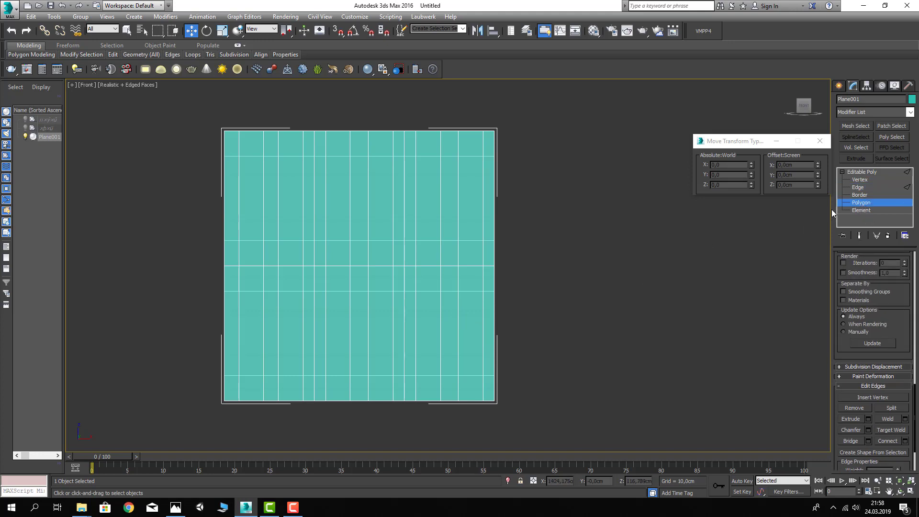
pyautogui.click(254, 191)
pyautogui.keyDown('ctrl'); pyautogui.click(290, 191); pyautogui.keyUp('ctrl')
pyautogui.keyDown('ctrl'); pyautogui.click(337, 191); pyautogui.keyUp('ctrl')
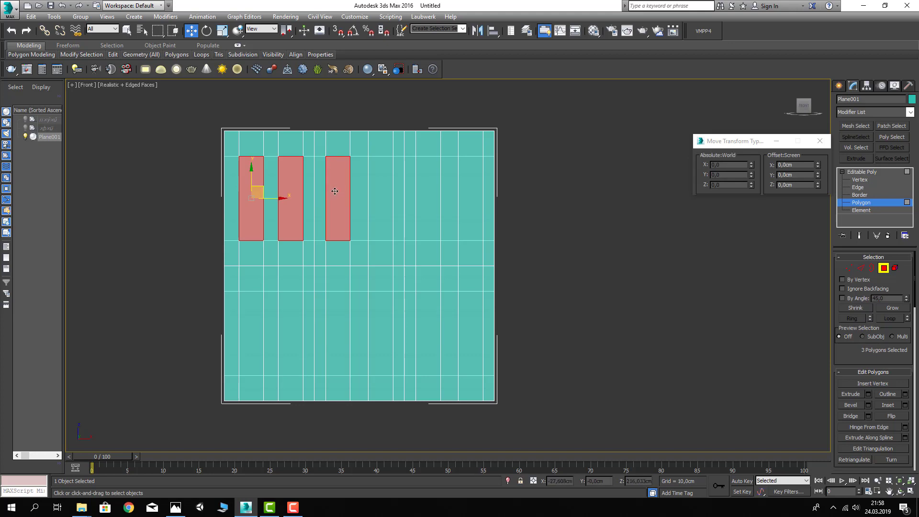
pyautogui.keyDown('ctrl'); pyautogui.click(380, 192); pyautogui.keyUp('ctrl')
pyautogui.keyDown('ctrl'); pyautogui.click(428, 192); pyautogui.keyUp('ctrl')
pyautogui.keyDown('ctrl'); pyautogui.click(470, 199); pyautogui.keyUp('ctrl')
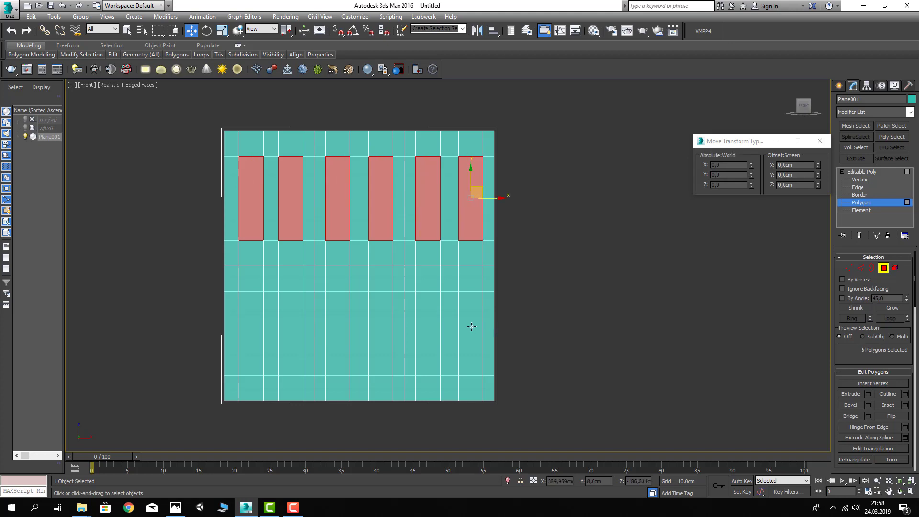
pyautogui.keyDown('ctrl'); pyautogui.click(471, 327); pyautogui.keyUp('ctrl')
pyautogui.keyDown('ctrl'); pyautogui.click(428, 326); pyautogui.keyUp('ctrl')
pyautogui.keyDown('ctrl'); pyautogui.click(291, 323); pyautogui.keyUp('ctrl')
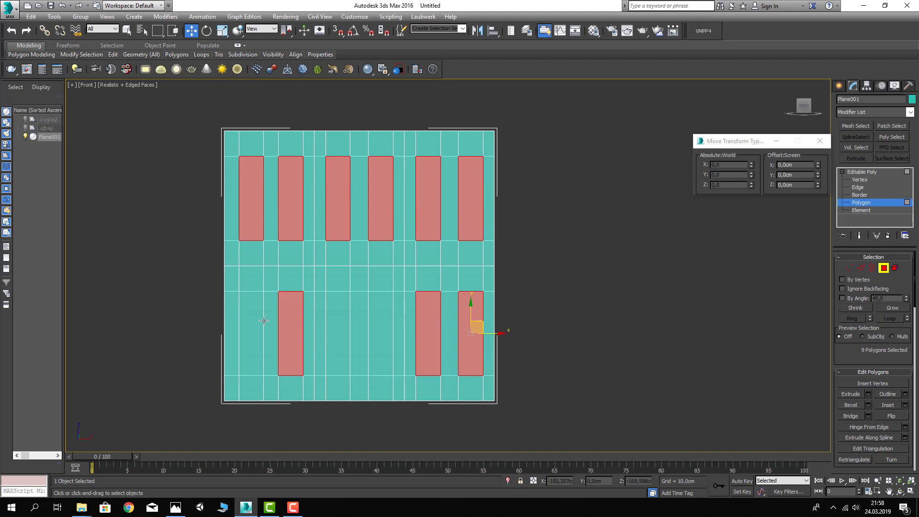
pyautogui.keyDown('ctrl'); pyautogui.click(251, 322); pyautogui.keyUp('ctrl')
pyautogui.press('Delete')
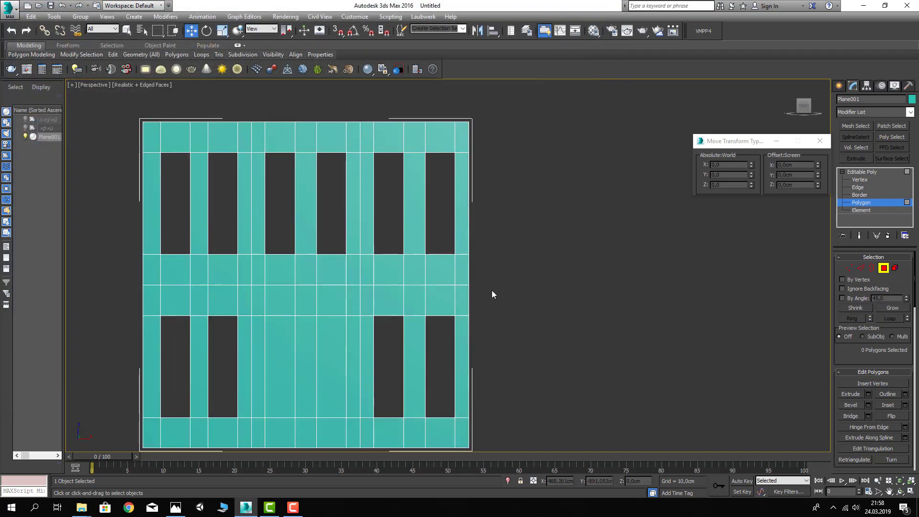
# - Orbit to an angled view and select the six bottom-centre faces for the door
pyautogui.moveTo(492, 290)
pyautogui.keyDown('alt'); pyautogui.mouseDown(button='middle')
pyautogui.moveTo(467, 307)
pyautogui.moveTo(471, 277)
pyautogui.moveTo(463, 301)
pyautogui.moveTo(364, 265)
pyautogui.moveTo(425, 322)
pyautogui.moveTo(455, 322)
pyautogui.moveTo(433, 320)
pyautogui.mouseUp(button='middle'); pyautogui.keyUp('alt')
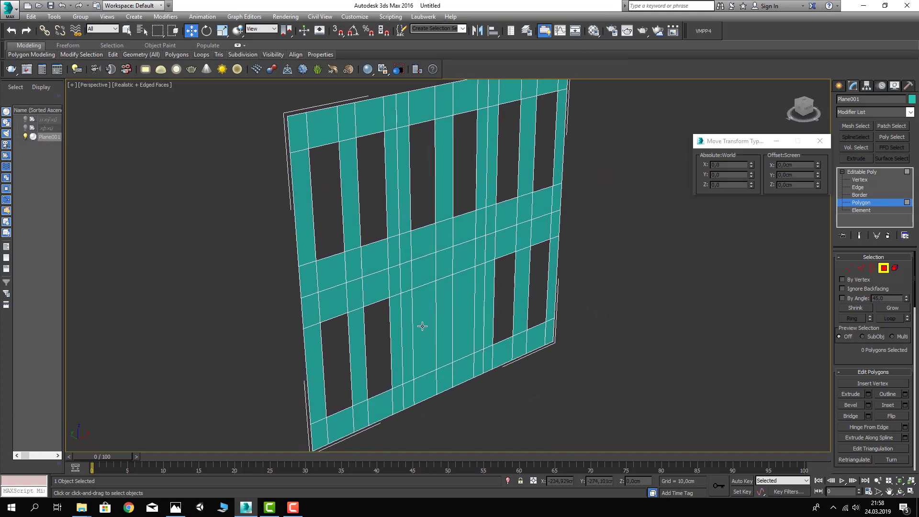
pyautogui.click(422, 326)
pyautogui.keyDown('ctrl'); pyautogui.click(444, 311); pyautogui.keyUp('ctrl')
pyautogui.keyDown('ctrl'); pyautogui.click(463, 309); pyautogui.keyUp('ctrl')
pyautogui.keyDown('ctrl'); pyautogui.click(462, 366); pyautogui.keyUp('ctrl')
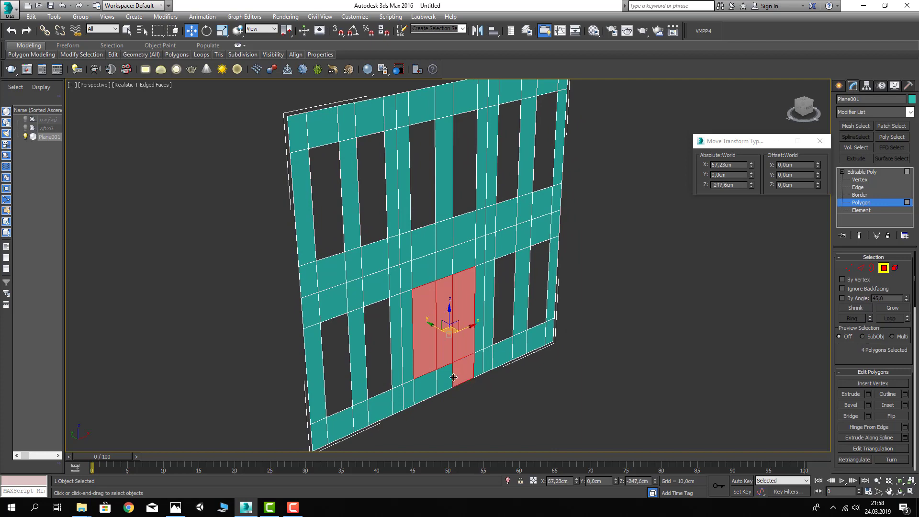
pyautogui.keyDown('ctrl'); pyautogui.click(444, 378); pyautogui.keyUp('ctrl')
pyautogui.keyDown('alt'); pyautogui.moveTo(429, 379); pyautogui.dragTo(422, 386, button='middle'); pyautogui.keyUp('alt')
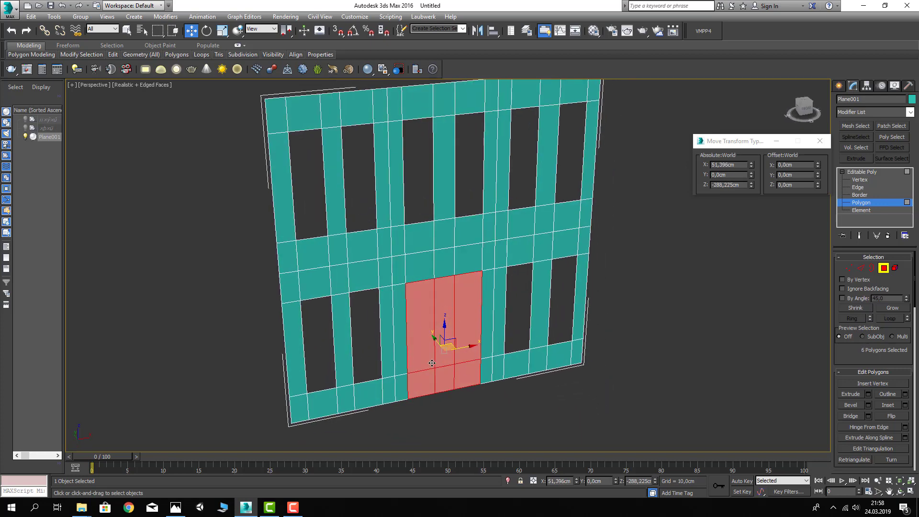
# - Delete the six door faces, exit Polygon mode and start saving the scene
pyautogui.press('Delete')
pyautogui.keyDown('alt'); pyautogui.moveTo(375, 344); pyautogui.dragTo(455, 306, button='middle'); pyautogui.keyUp('alt')
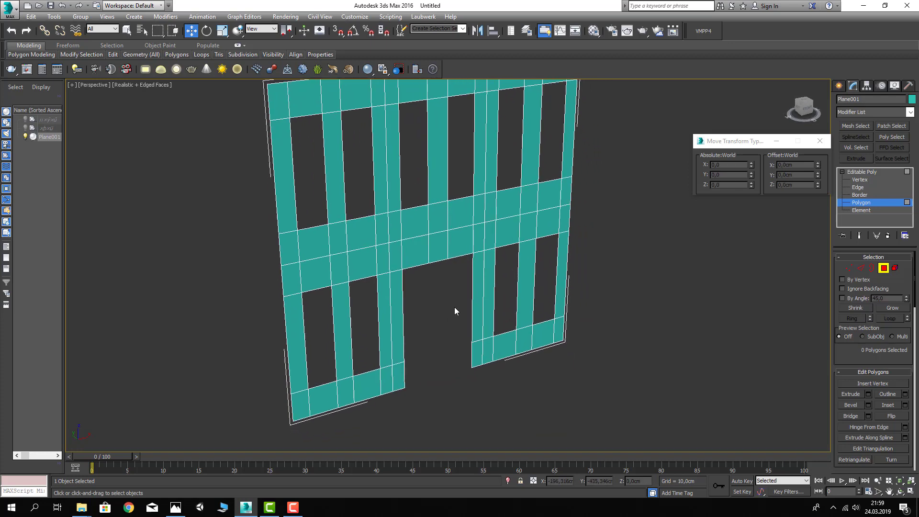
pyautogui.click(884, 268)
pyautogui.click(548, 307)
pyautogui.hotkey('ctrl', 's')
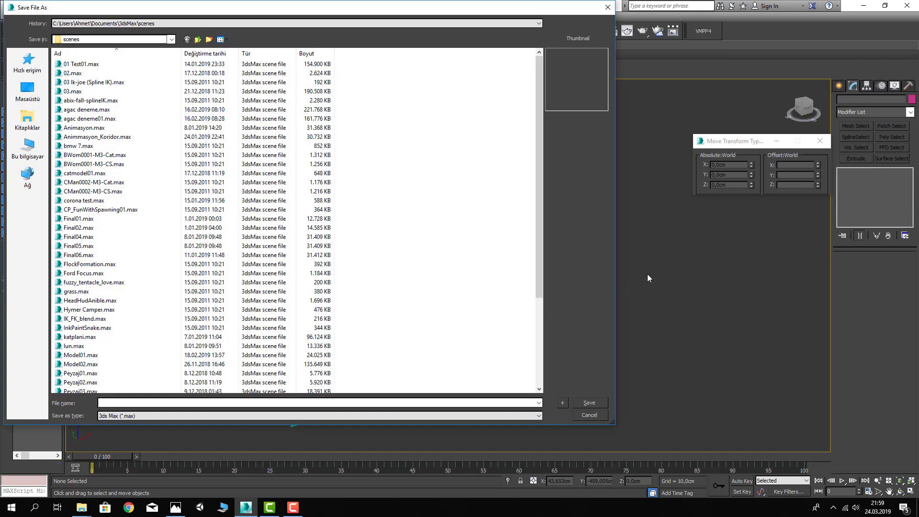
# - Save the scene as Model.max, view the facade straight-on and reselect the plane
pyautogui.press('Escape')
pyautogui.moveTo(647, 277); pyautogui.dragTo(644, 295, button='middle')
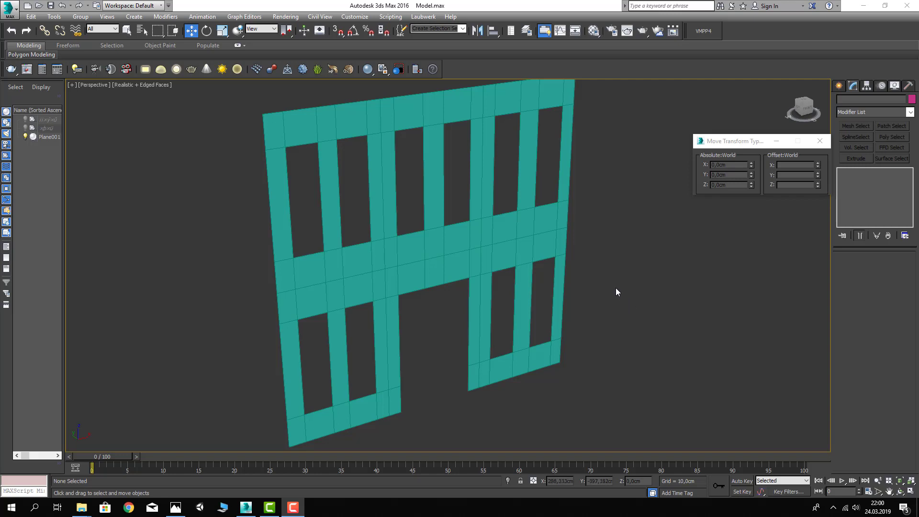
pyautogui.scroll(-3, 426, 292)
pyautogui.scroll(-3, 421, 299)
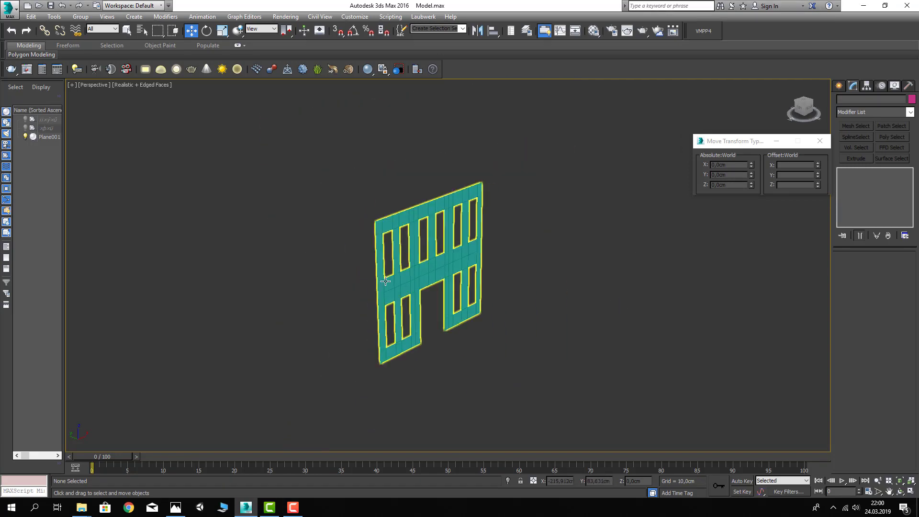
pyautogui.moveTo(386, 281)
pyautogui.keyDown('alt'); pyautogui.mouseDown(button='middle')
pyautogui.moveTo(419, 261)
pyautogui.moveTo(433, 289)
pyautogui.moveTo(498, 309)
pyautogui.mouseUp(button='middle'); pyautogui.keyUp('alt')
pyautogui.click(480, 287)
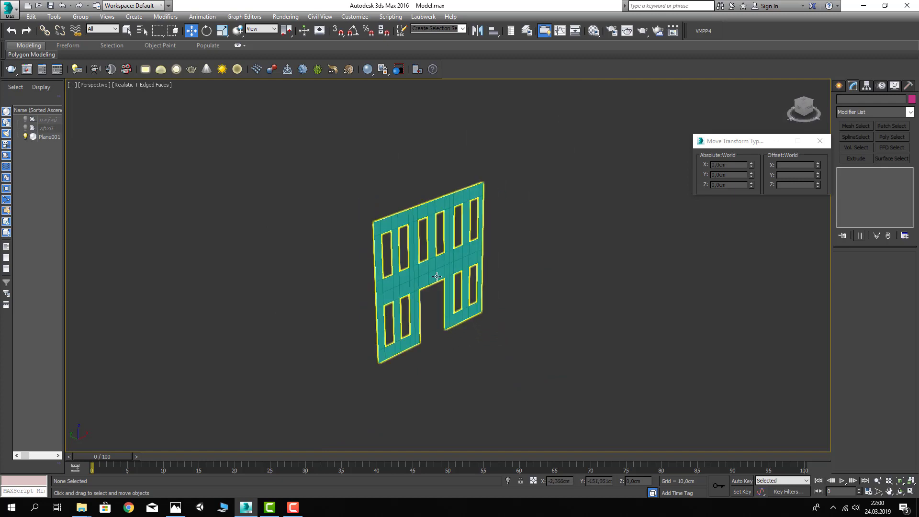
# - In Edge mode, select all edges along Plane001's left border
pyautogui.click(858, 187)
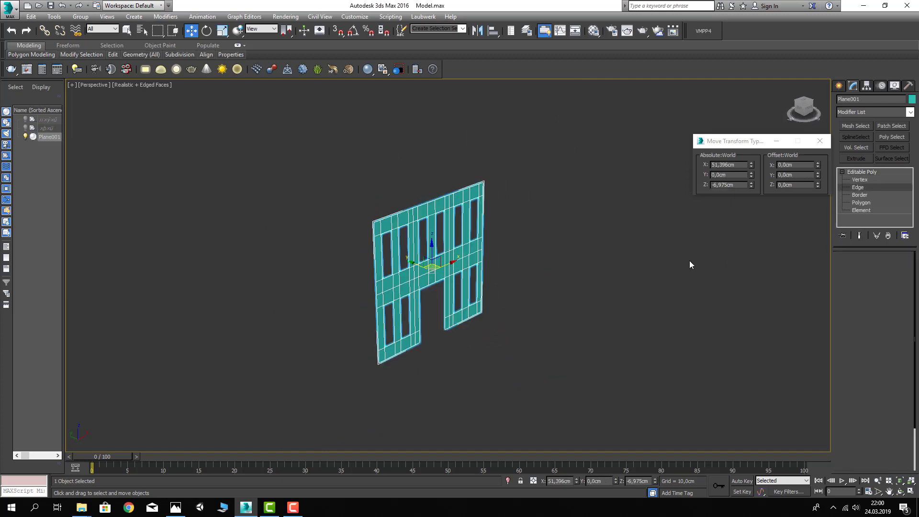
pyautogui.click(374, 238)
pyautogui.scroll(2, 366, 251)
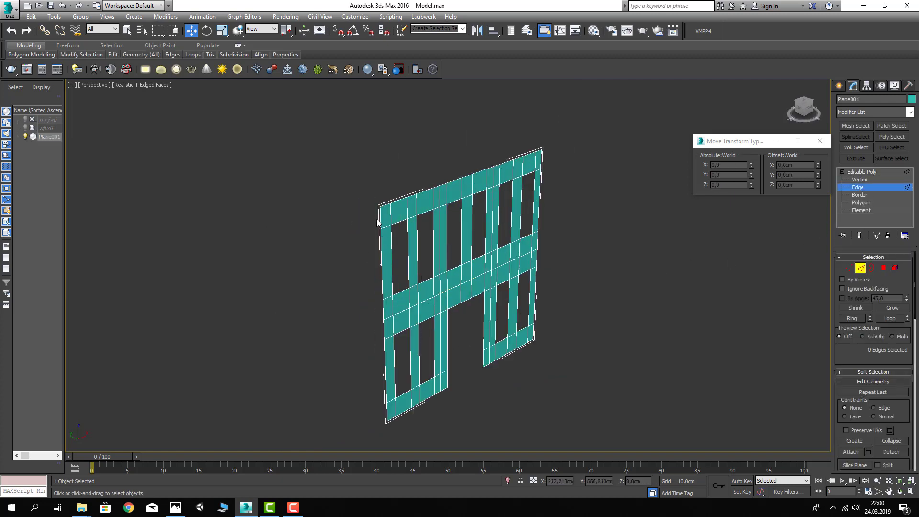
pyautogui.click(379, 221)
pyautogui.keyDown('ctrl'); pyautogui.click(381, 251); pyautogui.keyUp('ctrl')
pyautogui.keyDown('ctrl'); pyautogui.click(383, 306); pyautogui.keyUp('ctrl')
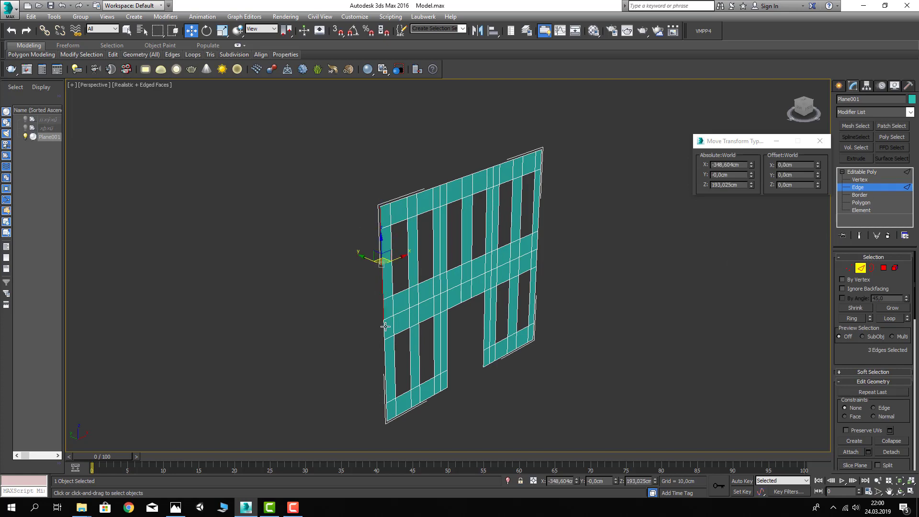
pyautogui.keyDown('ctrl'); pyautogui.click(384, 333); pyautogui.keyUp('ctrl')
pyautogui.keyDown('ctrl'); pyautogui.click(384, 359); pyautogui.keyUp('ctrl')
pyautogui.keyDown('ctrl'); pyautogui.click(383, 410); pyautogui.keyUp('ctrl')
# - Add all of Plane001's right border edges to the selection
pyautogui.moveTo(382, 410)
pyautogui.keyDown('alt'); pyautogui.mouseDown(button='middle')
pyautogui.moveTo(400, 359)
pyautogui.moveTo(529, 300)
pyautogui.moveTo(564, 268)
pyautogui.mouseUp(button='middle'); pyautogui.keyUp('alt')
pyautogui.keyDown('ctrl'); pyautogui.click(579, 246); pyautogui.keyUp('ctrl')
pyautogui.keyDown('ctrl'); pyautogui.click(576, 325); pyautogui.keyUp('ctrl')
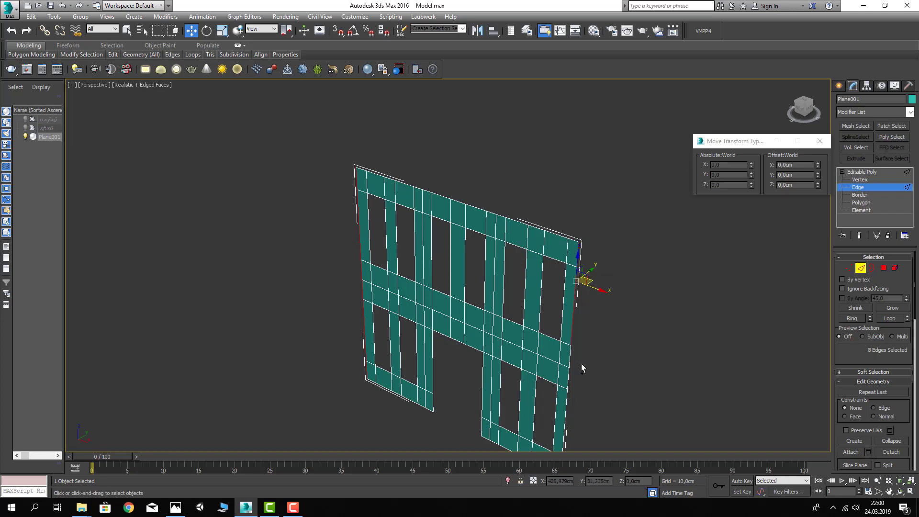
pyautogui.keyDown('ctrl'); pyautogui.click(571, 359); pyautogui.keyUp('ctrl')
pyautogui.keyDown('ctrl'); pyautogui.click(570, 378); pyautogui.keyUp('ctrl')
pyautogui.keyDown('ctrl'); pyautogui.click(566, 402); pyautogui.keyUp('ctrl')
pyautogui.moveTo(566, 402); pyautogui.dragTo(544, 348, button='middle')
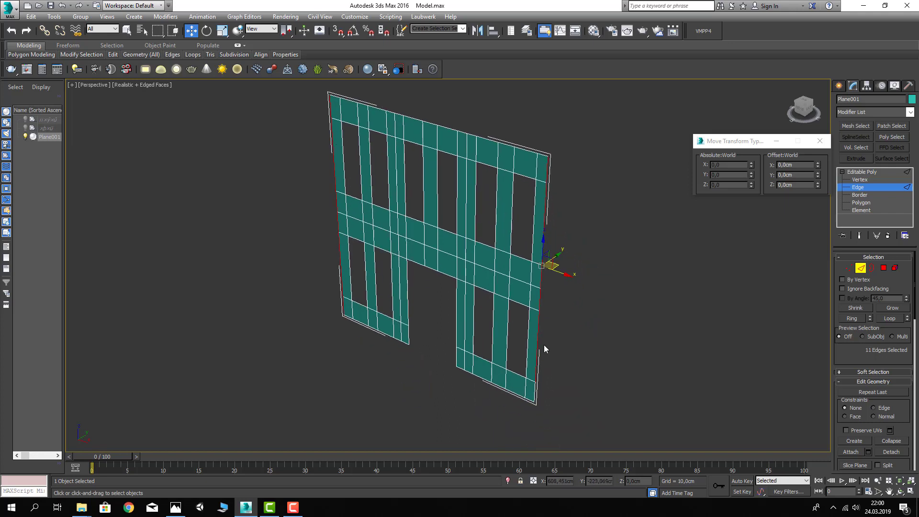
pyautogui.keyDown('ctrl'); pyautogui.click(540, 388); pyautogui.keyUp('ctrl')
pyautogui.moveTo(553, 284); pyautogui.dragTo(545, 294, button='middle')
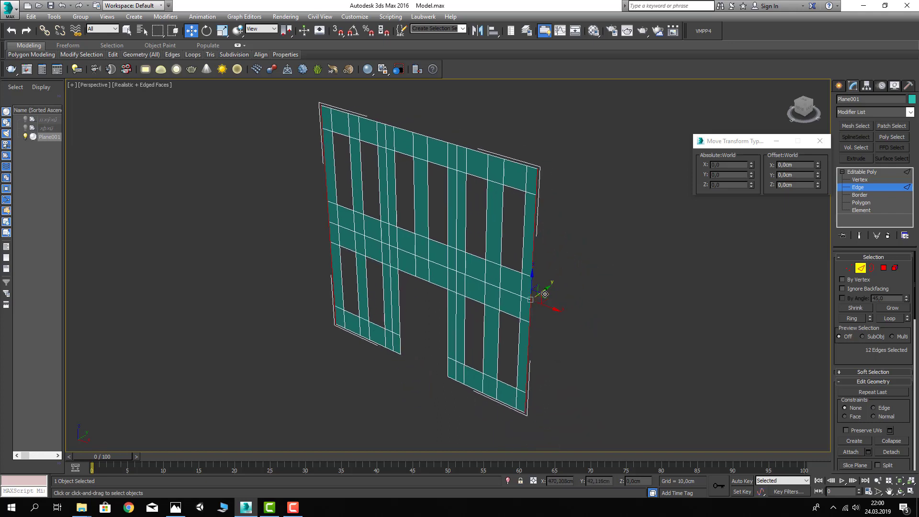
# - Shift-drag the border edges back along Y to extrude the side walls
pyautogui.keyDown('shift'); pyautogui.moveTo(545, 293); pyautogui.dragTo(694, 213); pyautogui.keyUp('shift')
pyautogui.scroll(-3, 635, 240)
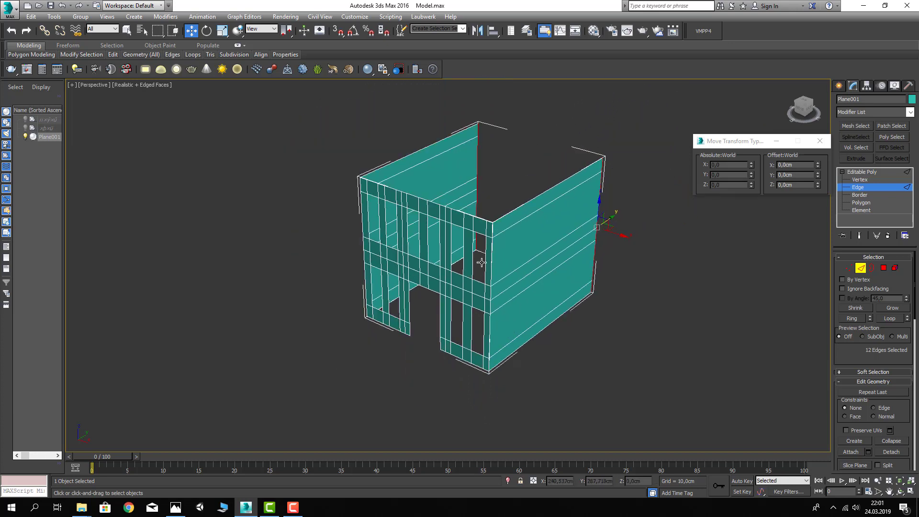
pyautogui.moveTo(635, 240)
pyautogui.keyDown('alt'); pyautogui.mouseDown(button='middle')
pyautogui.moveTo(514, 270)
pyautogui.moveTo(533, 223)
pyautogui.moveTo(488, 251)
pyautogui.moveTo(558, 280)
pyautogui.moveTo(556, 261)
pyautogui.moveTo(641, 267)
pyautogui.moveTo(562, 272)
pyautogui.mouseUp(button='middle'); pyautogui.keyUp('alt')
# - Hide edged faces with F4, orbit to a front-left view, and reselect the building shell
pyautogui.click(641, 266)
pyautogui.press('F4')
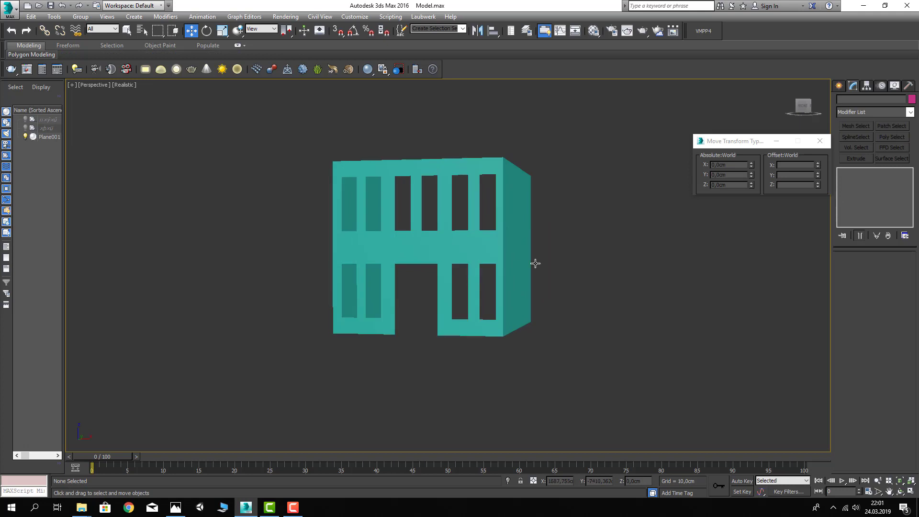
pyautogui.moveTo(475, 252)
pyautogui.keyDown('alt'); pyautogui.mouseDown(button='middle')
pyautogui.moveTo(529, 312)
pyautogui.moveTo(443, 273)
pyautogui.moveTo(476, 294)
pyautogui.mouseUp(button='middle'); pyautogui.keyUp('alt')
pyautogui.click(476, 293)
pyautogui.scroll(3, 467, 257)
pyautogui.scroll(4, 467, 256)
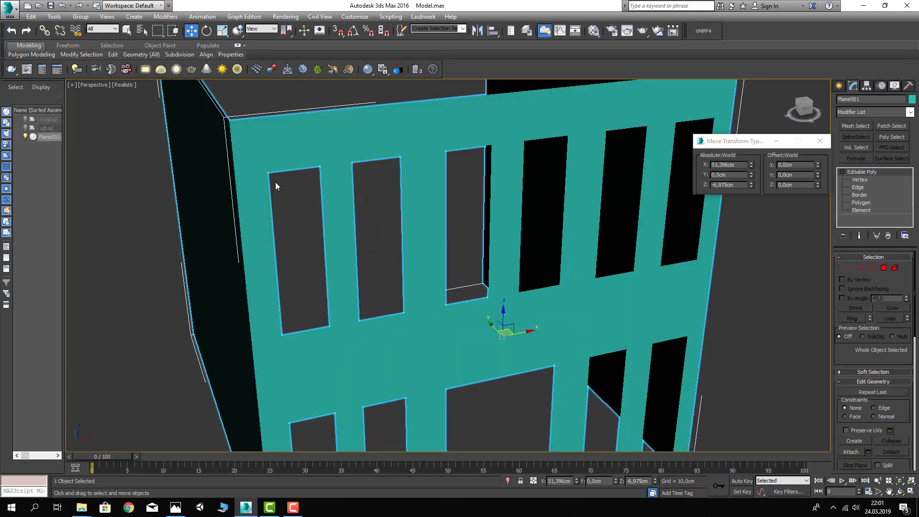
# - In Border mode, select every window border plus the outer border including the doorway
pyautogui.click(872, 273)
pyautogui.click(327, 254)
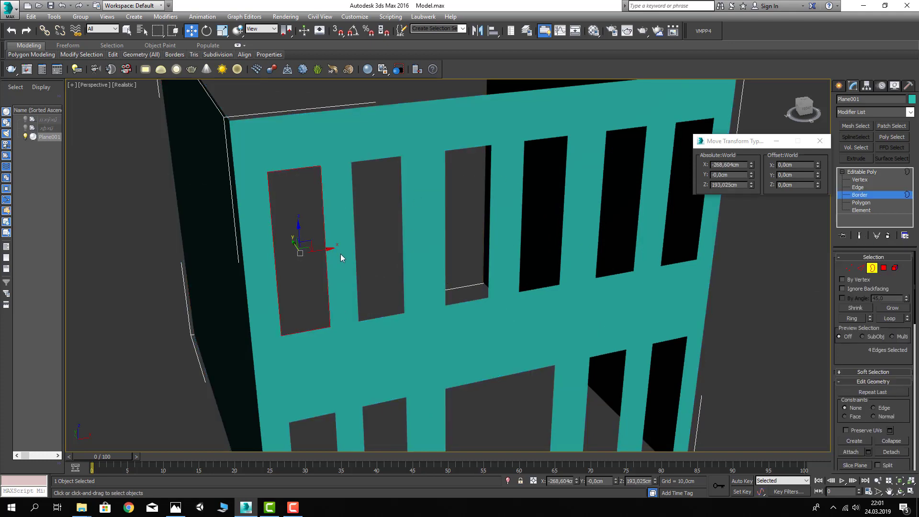
pyautogui.keyDown('ctrl'); pyautogui.click(354, 249); pyautogui.keyUp('ctrl')
pyautogui.keyDown('ctrl'); pyautogui.click(444, 233); pyautogui.keyUp('ctrl')
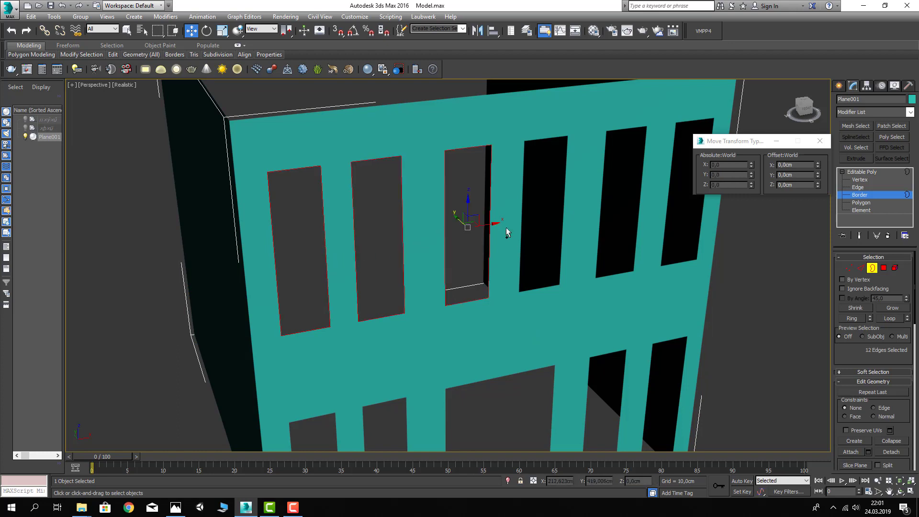
pyautogui.keyDown('ctrl'); pyautogui.click(522, 223); pyautogui.keyUp('ctrl')
pyautogui.scroll(-3, 563, 289)
pyautogui.scroll(-2, 563, 289)
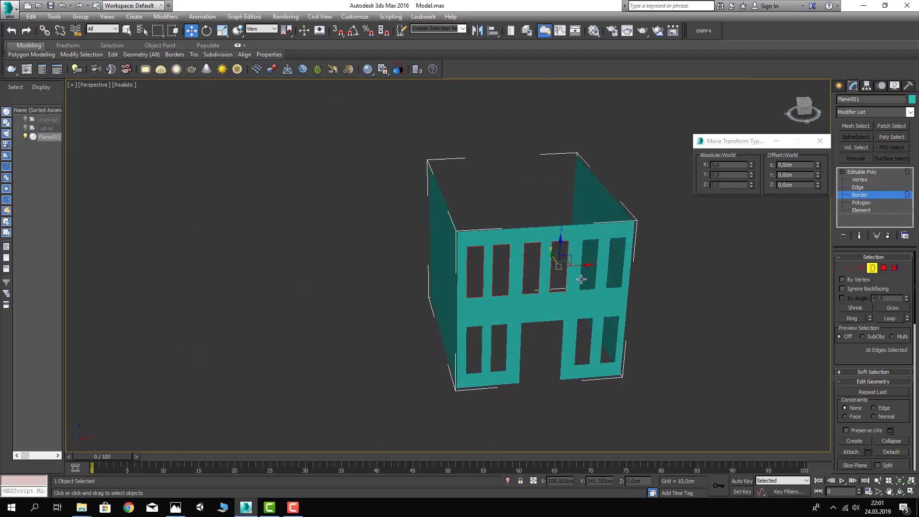
pyautogui.keyDown('ctrl'); pyautogui.click(581, 278); pyautogui.keyUp('ctrl')
pyautogui.keyDown('ctrl'); pyautogui.click(608, 276); pyautogui.keyUp('ctrl')
pyautogui.keyDown('ctrl'); pyautogui.click(576, 340); pyautogui.keyUp('ctrl')
pyautogui.keyDown('ctrl'); pyautogui.click(521, 341); pyautogui.keyUp('ctrl')
pyautogui.keyDown('ctrl'); pyautogui.click(477, 339); pyautogui.keyUp('ctrl')
# - Shift-drag the selected borders back about 11 cm along Y to give the walls thickness
pyautogui.keyDown('alt'); pyautogui.moveTo(478, 339); pyautogui.dragTo(496, 352, button='middle'); pyautogui.keyUp('alt')
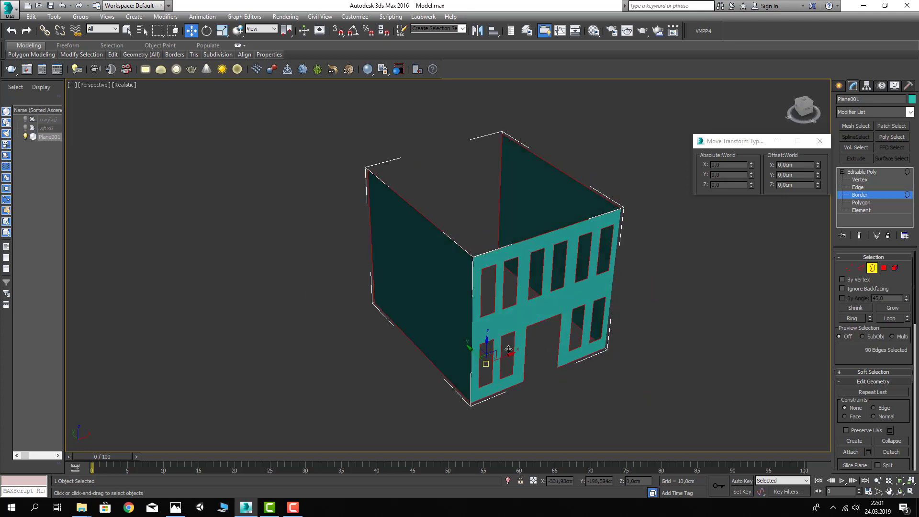
pyautogui.scroll(5, 495, 352)
pyautogui.keyDown('shift'); pyautogui.moveTo(480, 378); pyautogui.dragTo(485, 379); pyautogui.keyUp('shift')
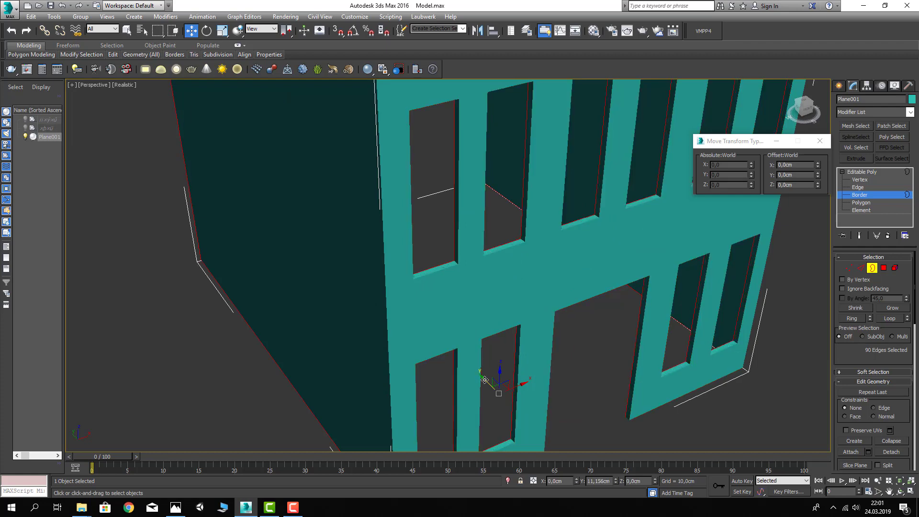
pyautogui.scroll(-5, 556, 335)
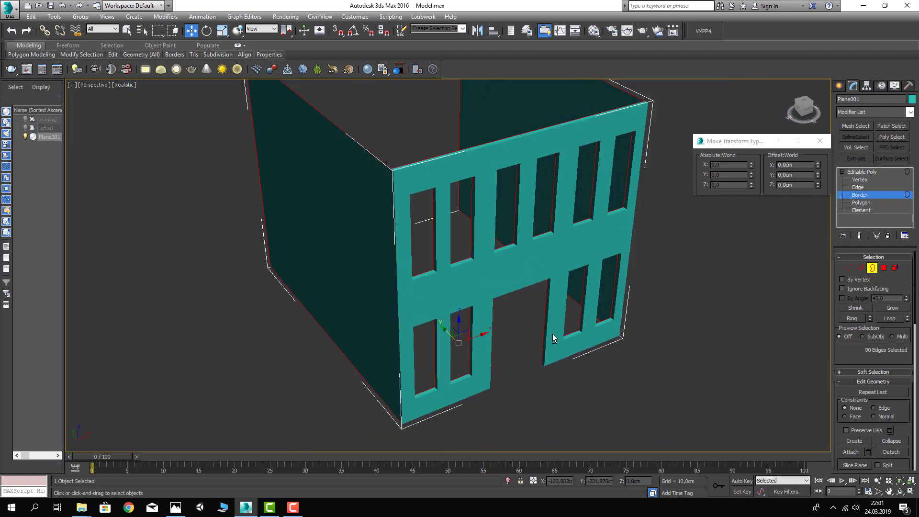
pyautogui.click(872, 267)
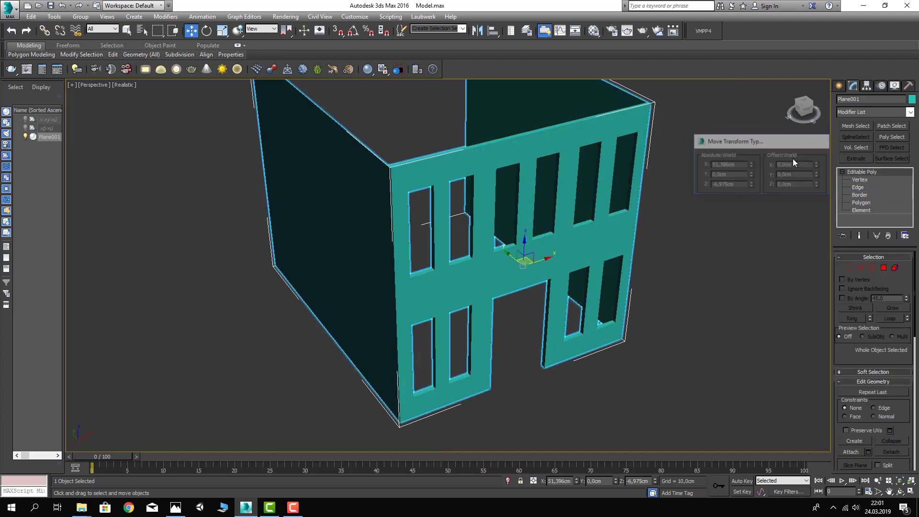
# - Orbit around the building to a three-quarter view of the walls and reselect Plane001
pyautogui.click(718, 230)
pyautogui.moveTo(607, 307)
pyautogui.keyDown('alt'); pyautogui.mouseDown(button='middle')
pyautogui.moveTo(558, 287)
pyautogui.moveTo(565, 336)
pyautogui.moveTo(523, 322)
pyautogui.moveTo(511, 338)
pyautogui.moveTo(469, 332)
pyautogui.moveTo(511, 336)
pyautogui.moveTo(509, 352)
pyautogui.mouseUp(button='middle'); pyautogui.keyUp('alt')
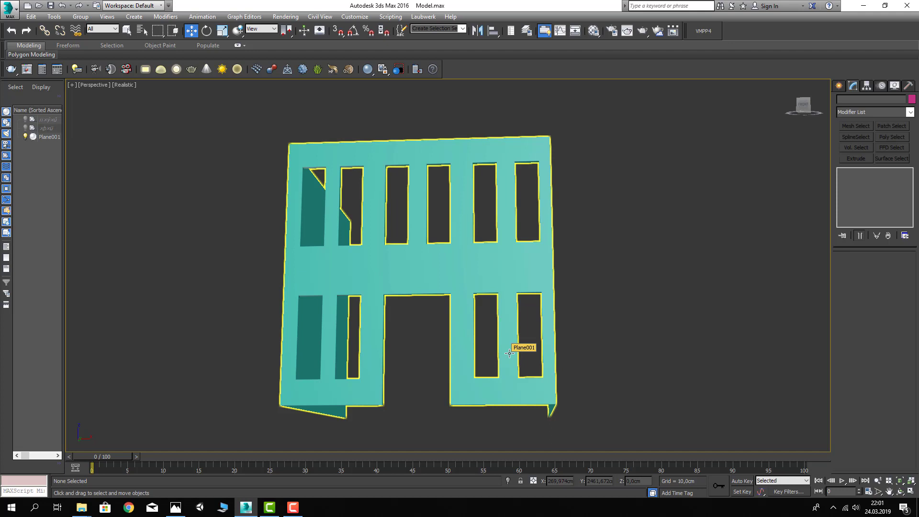
pyautogui.keyDown('alt'); pyautogui.moveTo(508, 353); pyautogui.dragTo(526, 354, button='middle'); pyautogui.keyUp('alt')
pyautogui.scroll(-3, 526, 355)
pyautogui.keyDown('alt'); pyautogui.moveTo(482, 311); pyautogui.dragTo(434, 253, button='middle'); pyautogui.keyUp('alt')
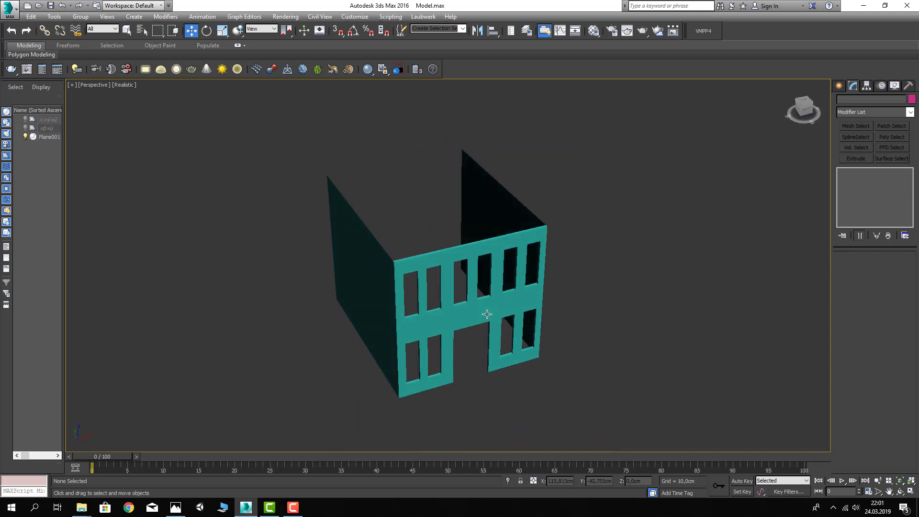
pyautogui.click(443, 251)
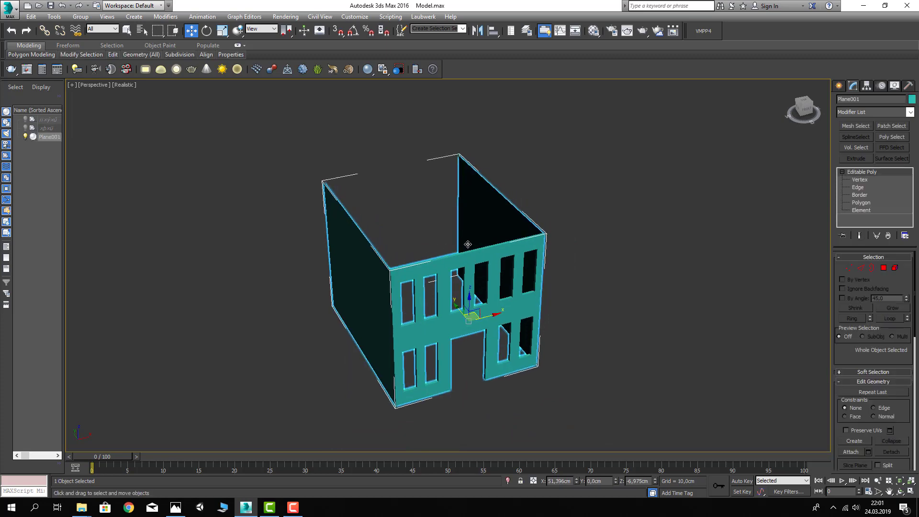
pyautogui.scroll(3, 488, 277)
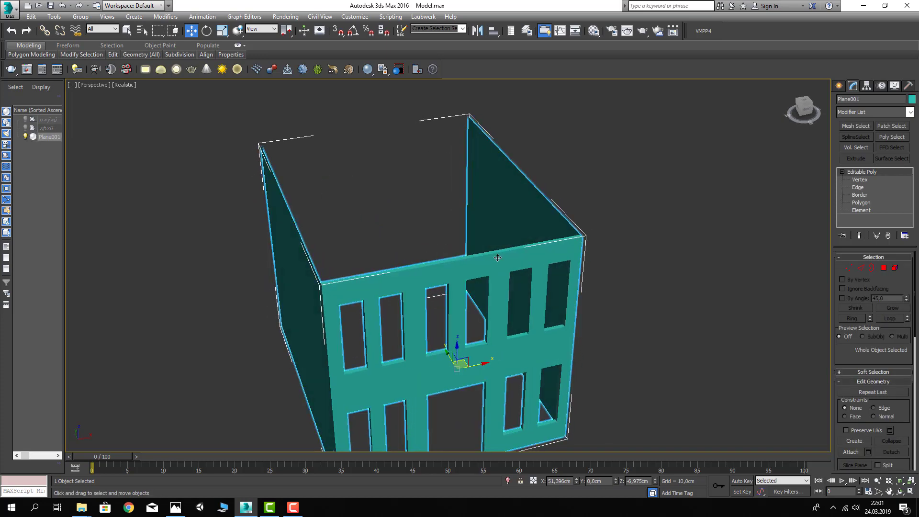
pyautogui.keyDown('alt'); pyautogui.moveTo(488, 277); pyautogui.dragTo(455, 273, button='middle'); pyautogui.keyUp('alt')
# - In Edge mode, select edges along the top wall, turning edged faces on with F4
pyautogui.click(860, 267)
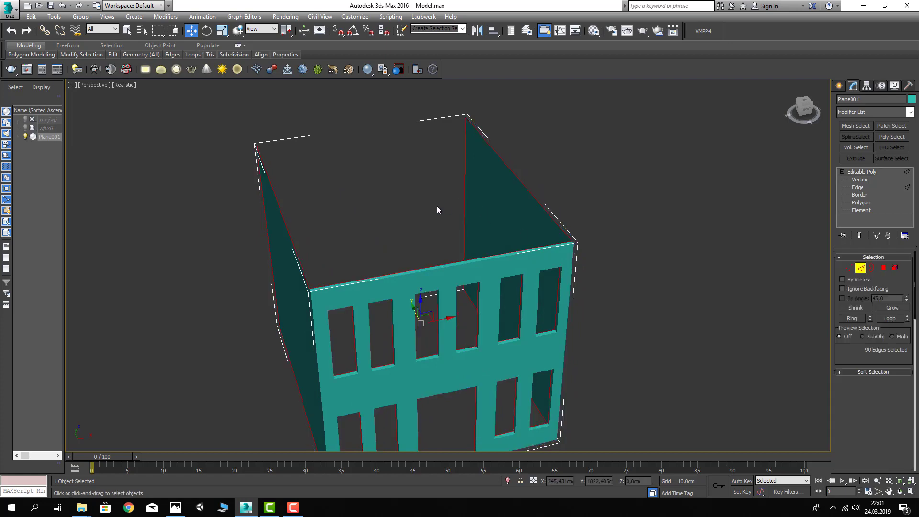
pyautogui.scroll(4, 443, 255)
pyautogui.doubleClick(441, 272)
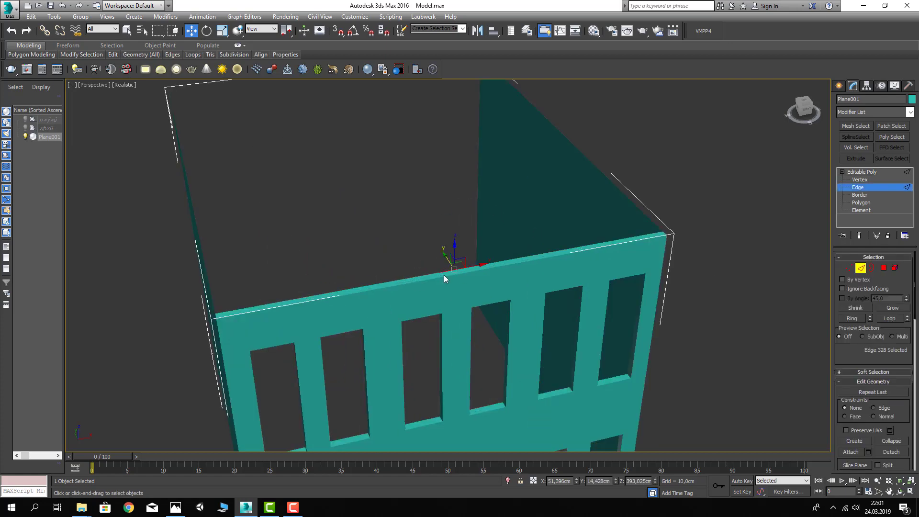
pyautogui.press('F4')
pyautogui.click(435, 246)
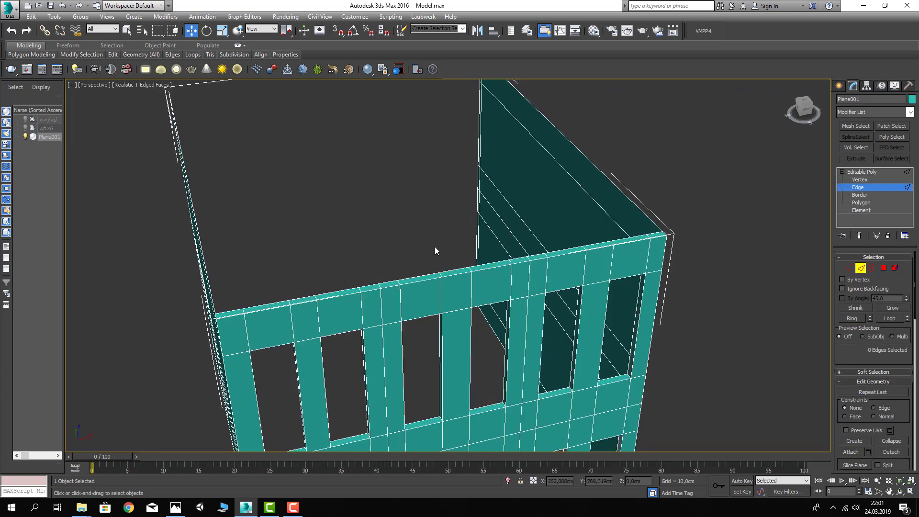
pyautogui.hotkey('ctrl', 'alt', 'h')
pyautogui.scroll(3, 395, 202)
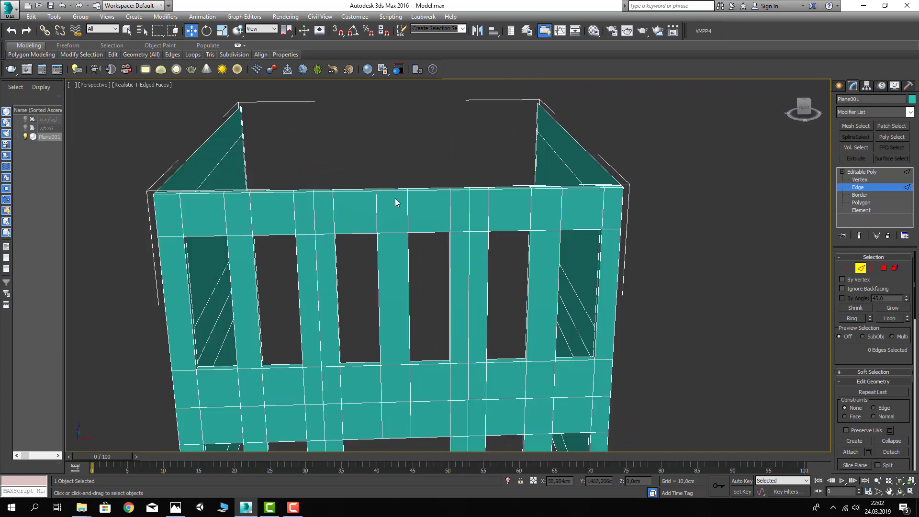
pyautogui.click(393, 191)
pyautogui.keyDown('alt'); pyautogui.moveTo(393, 191); pyautogui.dragTo(386, 190, button='middle'); pyautogui.keyUp('alt')
pyautogui.scroll(3, 386, 190)
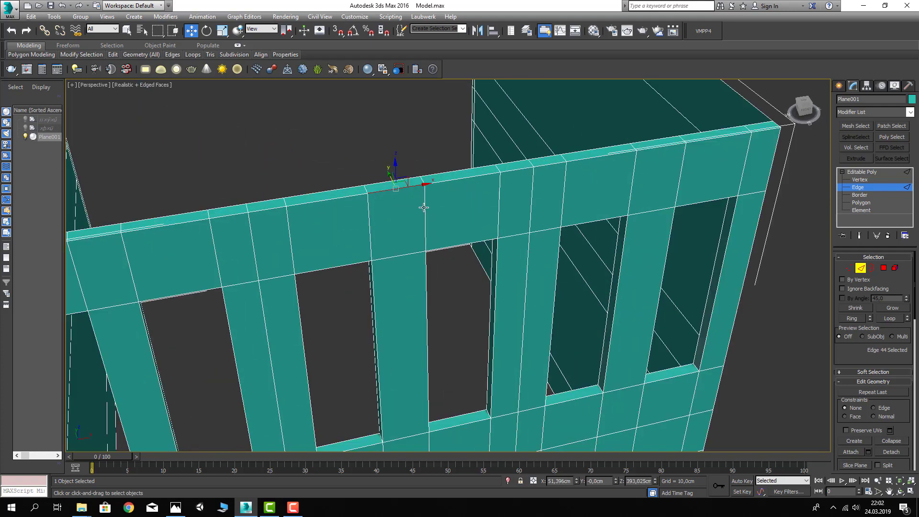
pyautogui.scroll(-3, 424, 207)
pyautogui.moveTo(412, 232)
pyautogui.keyDown('alt'); pyautogui.mouseDown(button='middle')
pyautogui.moveTo(389, 207)
pyautogui.moveTo(412, 221)
pyautogui.mouseUp(button='middle'); pyautogui.keyUp('alt')
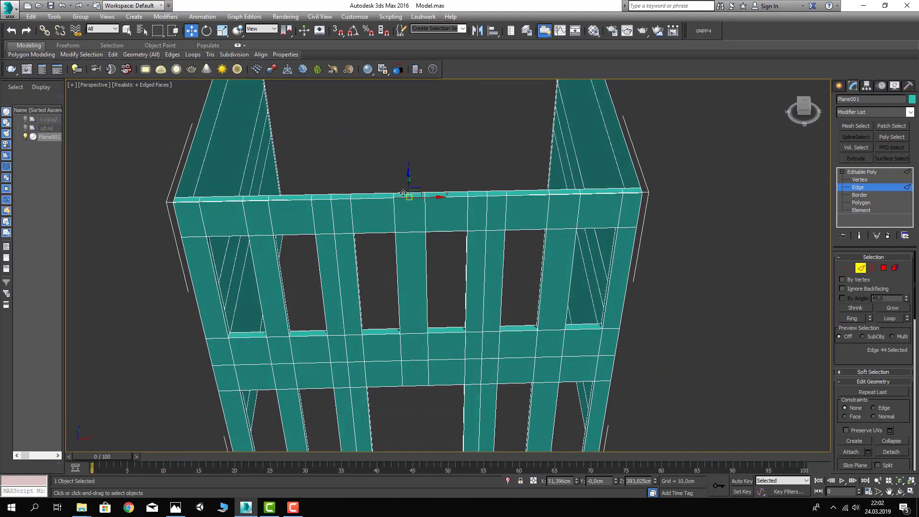
# - In Polygon mode with Window selection on, box-select the top row of facade polygons
pyautogui.click(883, 267)
pyautogui.keyDown('alt'); pyautogui.moveTo(313, 218); pyautogui.dragTo(315, 226, button='middle'); pyautogui.keyUp('alt')
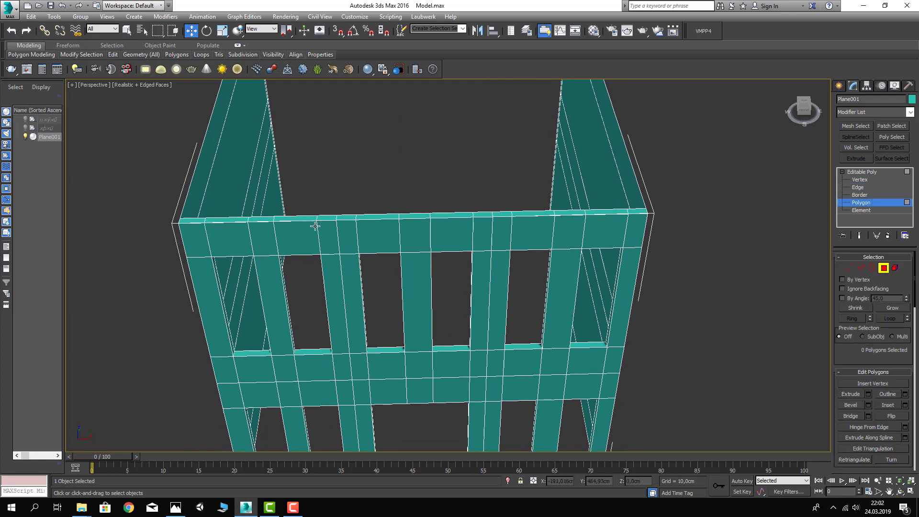
pyautogui.moveTo(243, 240)
pyautogui.keyDown('alt'); pyautogui.mouseDown(button='middle')
pyautogui.moveTo(256, 256)
pyautogui.moveTo(289, 217)
pyautogui.mouseUp(button='middle'); pyautogui.keyUp('alt')
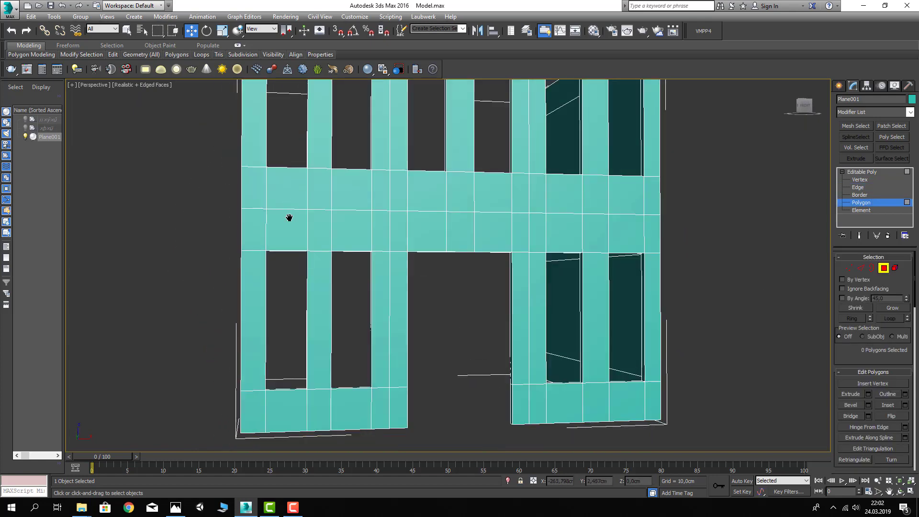
pyautogui.scroll(-2, 289, 217)
pyautogui.click(173, 31)
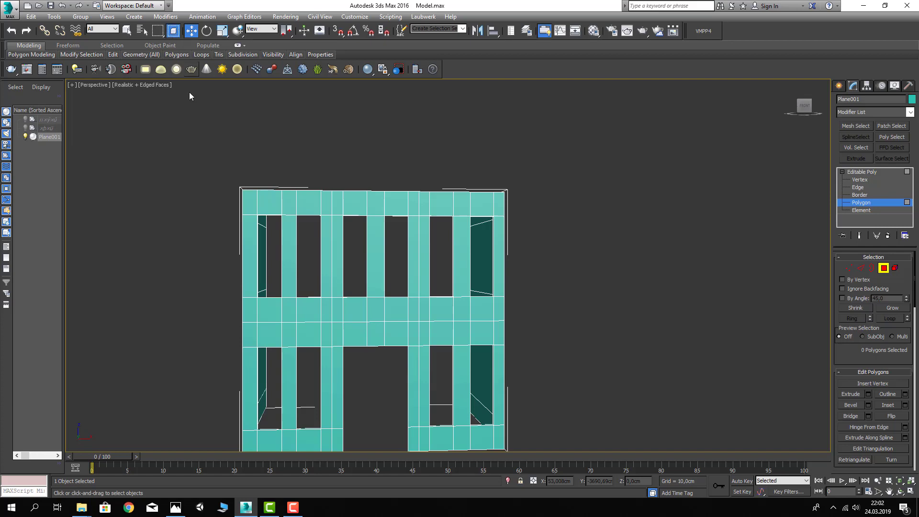
pyautogui.moveTo(521, 193); pyautogui.dragTo(522, 195)
pyautogui.moveTo(522, 195)
pyautogui.keyDown('alt'); pyautogui.mouseDown(button='middle')
pyautogui.moveTo(521, 215)
pyautogui.moveTo(416, 217)
pyautogui.mouseUp(button='middle'); pyautogui.keyUp('alt')
pyautogui.scroll(2, 416, 216)
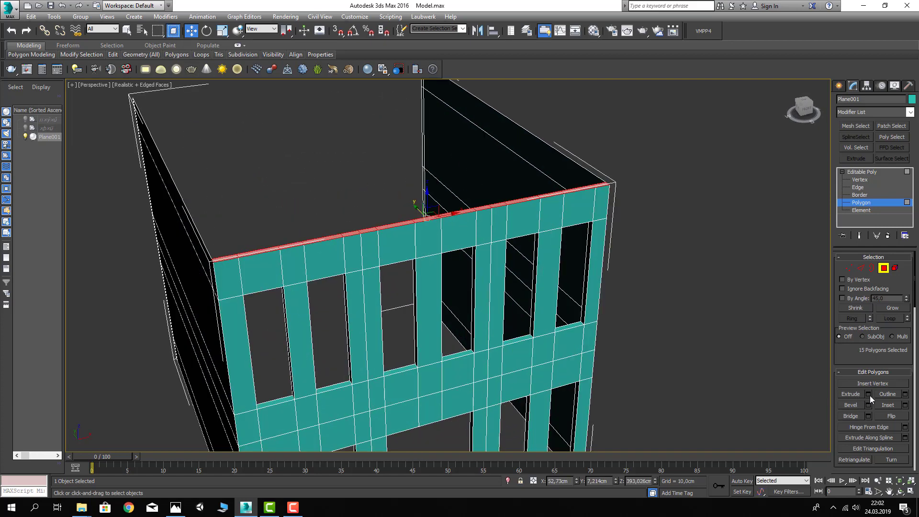
# - Start and cancel an extrude, then select the vertices along the facade top in Vertex mode
pyautogui.click(851, 394)
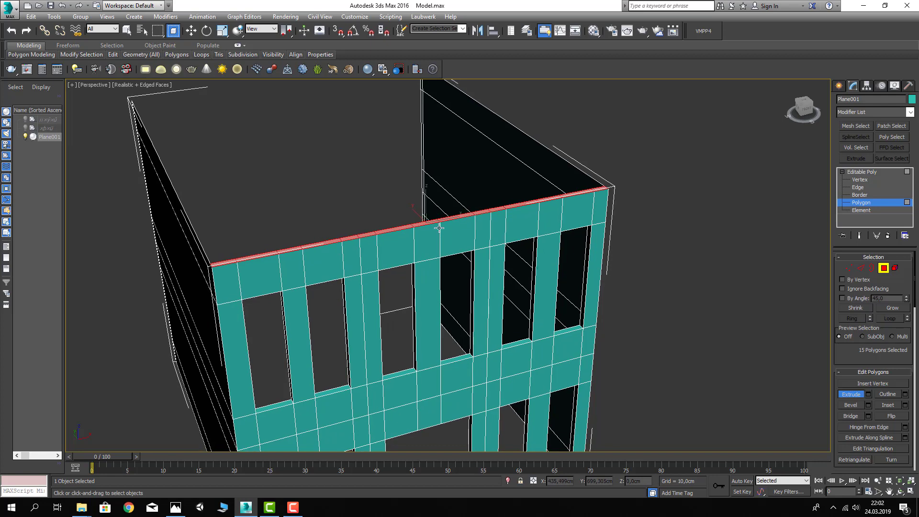
pyautogui.rightClick(412, 203)
pyautogui.scroll(-1, 414, 215)
pyautogui.scroll(-2, 414, 216)
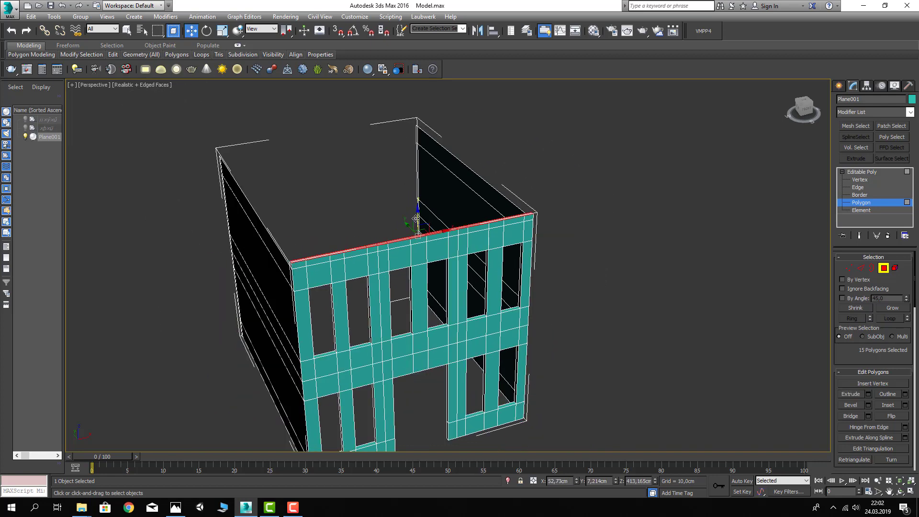
pyautogui.moveTo(424, 173)
pyautogui.keyDown('alt'); pyautogui.mouseDown(button='middle')
pyautogui.moveTo(410, 156)
pyautogui.moveTo(417, 149)
pyautogui.mouseUp(button='middle'); pyautogui.keyUp('alt')
pyautogui.scroll(2, 410, 156)
pyautogui.scroll(1, 410, 156)
pyautogui.press('1')
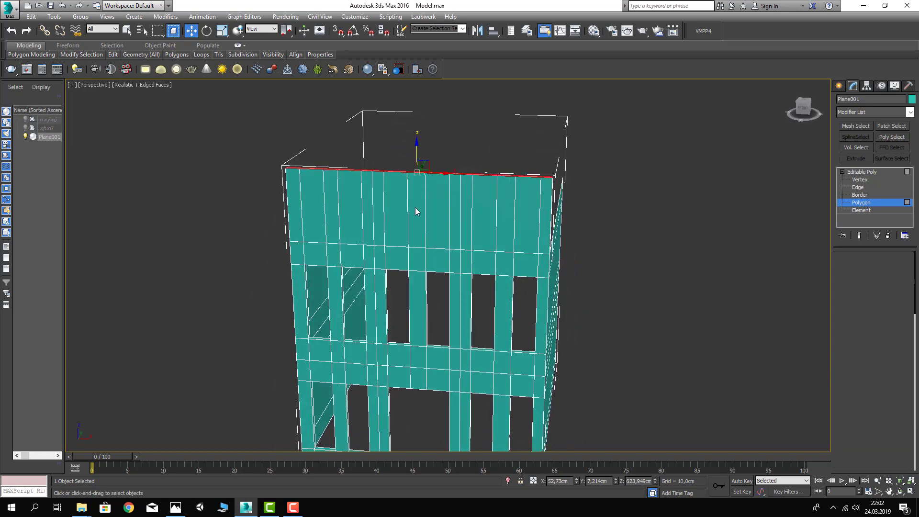
pyautogui.moveTo(414, 208)
pyautogui.keyDown('alt'); pyautogui.mouseDown(button='middle')
pyautogui.moveTo(430, 197)
pyautogui.moveTo(235, 151)
pyautogui.mouseUp(button='middle'); pyautogui.keyUp('alt')
# - Select the 32 top-edge vertices and scale them together into one point
pyautogui.moveTo(232, 146); pyautogui.dragTo(568, 180)
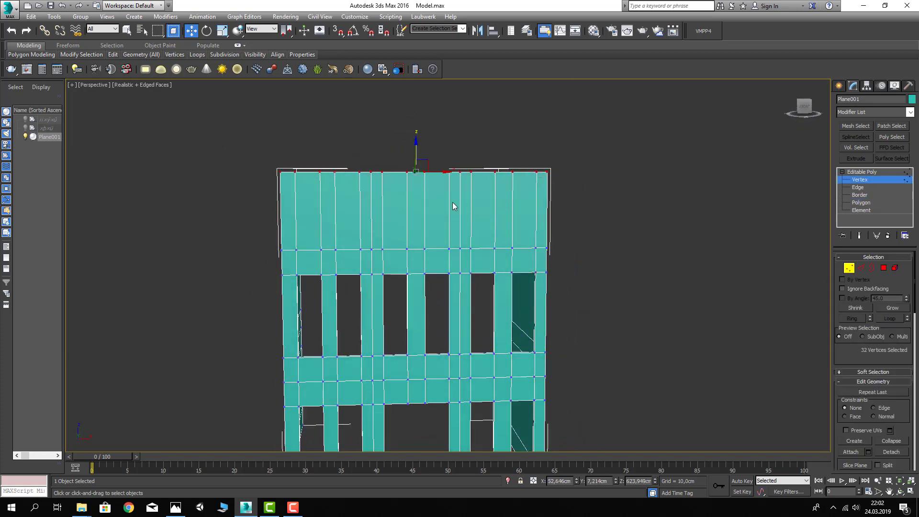
pyautogui.moveTo(453, 202)
pyautogui.keyDown('alt'); pyautogui.mouseDown(button='middle')
pyautogui.moveTo(432, 218)
pyautogui.moveTo(388, 223)
pyautogui.moveTo(367, 199)
pyautogui.mouseUp(button='middle'); pyautogui.keyUp('alt')
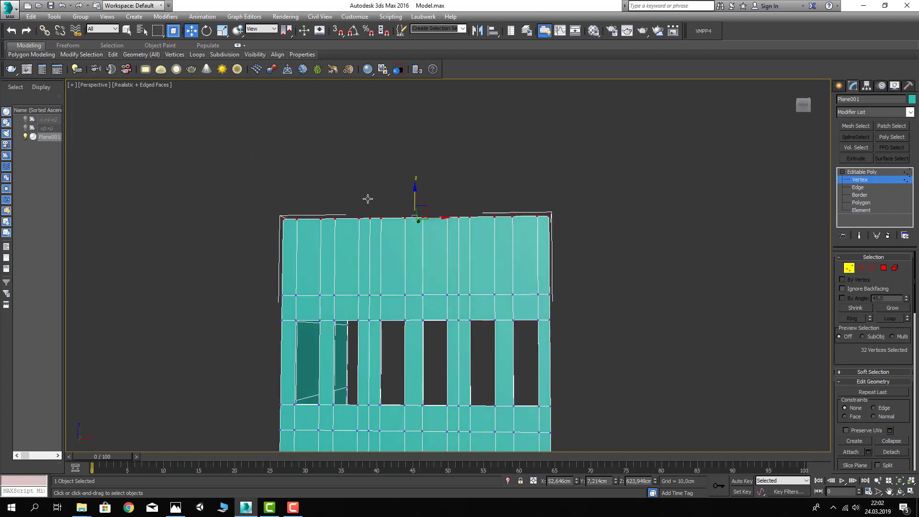
pyautogui.click(223, 30)
pyautogui.moveTo(287, 105)
pyautogui.keyDown('alt'); pyautogui.mouseDown(button='middle')
pyautogui.moveTo(329, 140)
pyautogui.moveTo(242, 66)
pyautogui.mouseUp(button='middle'); pyautogui.keyUp('alt')
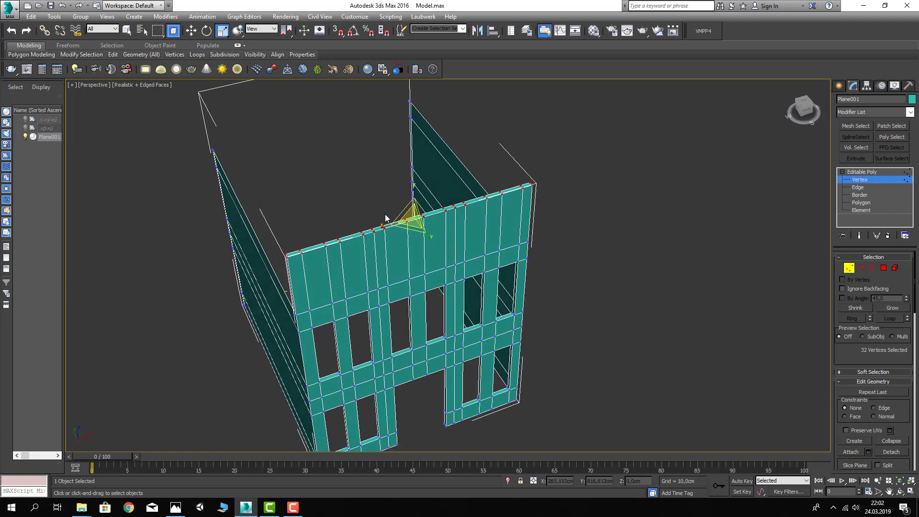
pyautogui.scroll(1, 387, 227)
pyautogui.scroll(4, 397, 229)
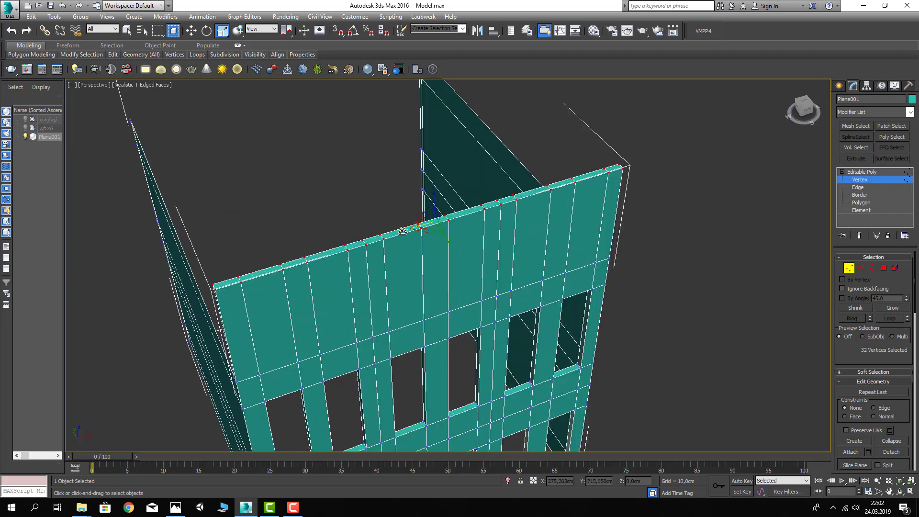
pyautogui.moveTo(403, 231); pyautogui.dragTo(610, 225)
# - Weld the clustered top vertices at 0,1cm, reducing Plane001 from 244 to 214 vertices
pyautogui.scroll(4, 446, 218)
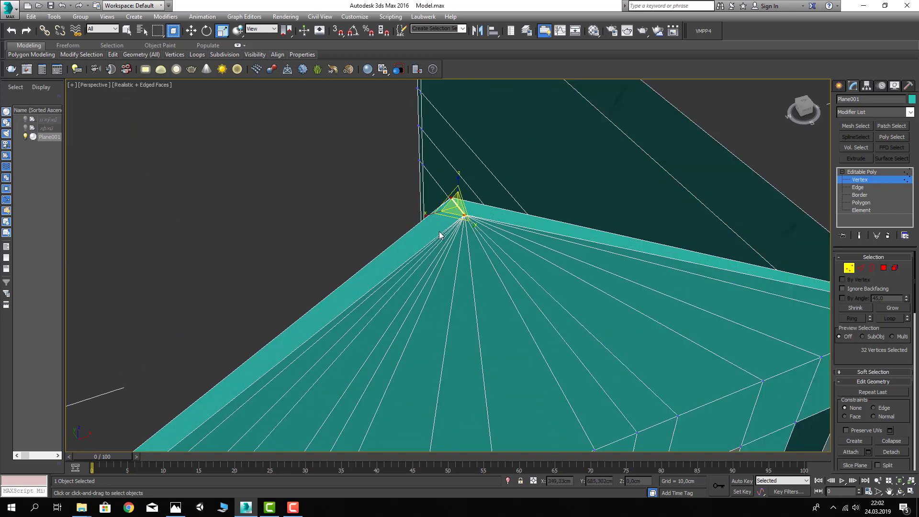
pyautogui.scroll(3, 469, 206)
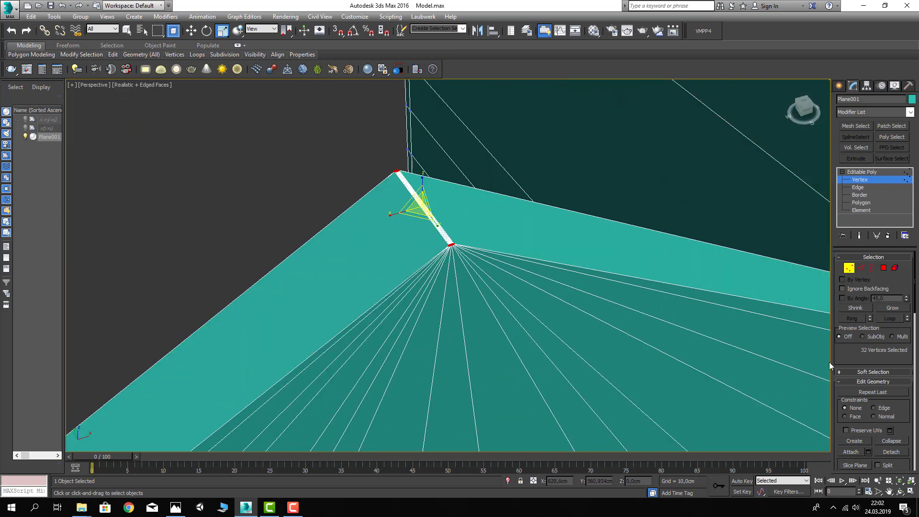
pyautogui.scroll(-3, 857, 355)
pyautogui.scroll(-3, 864, 349)
pyautogui.scroll(-3, 871, 363)
pyautogui.scroll(-3, 879, 379)
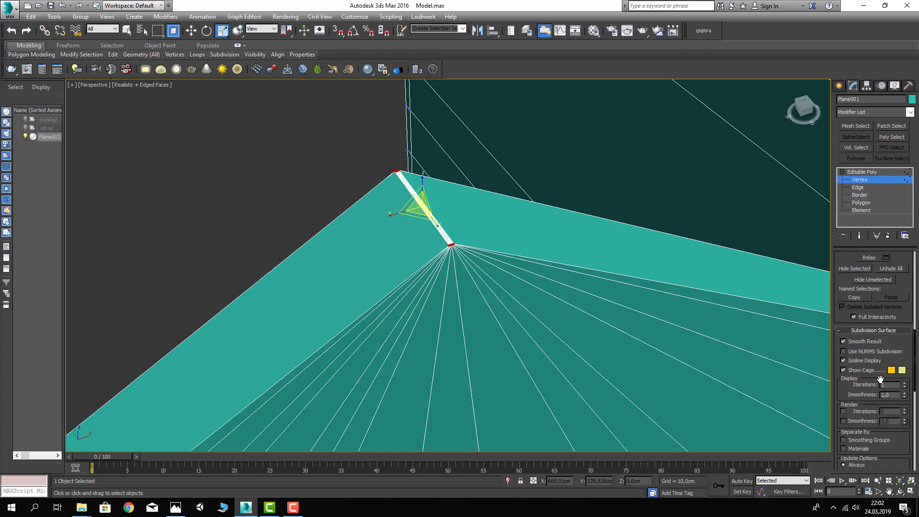
pyautogui.scroll(-3, 880, 379)
pyautogui.scroll(-3, 878, 387)
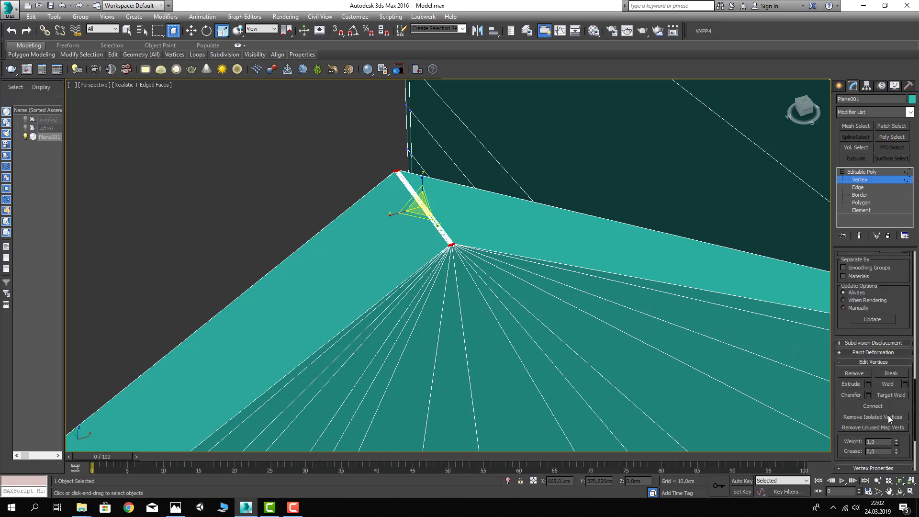
pyautogui.click(905, 384)
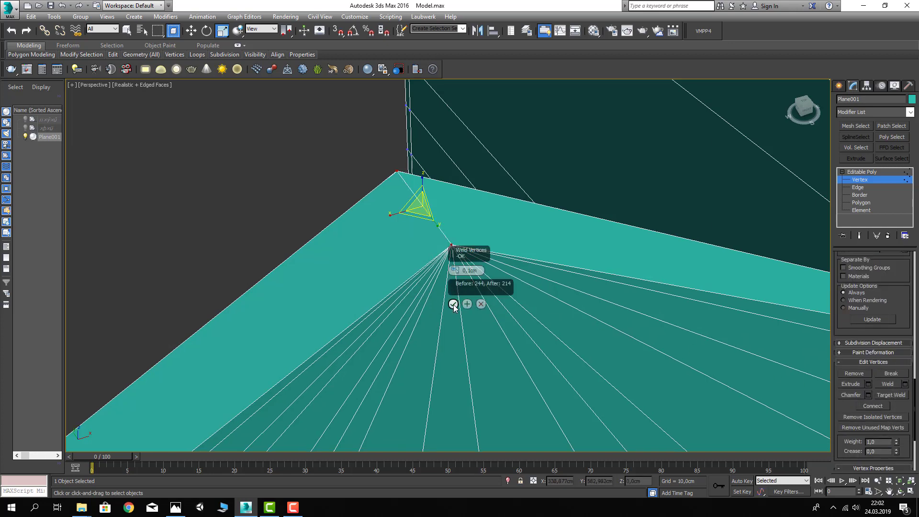
pyautogui.click(453, 304)
pyautogui.click(864, 177)
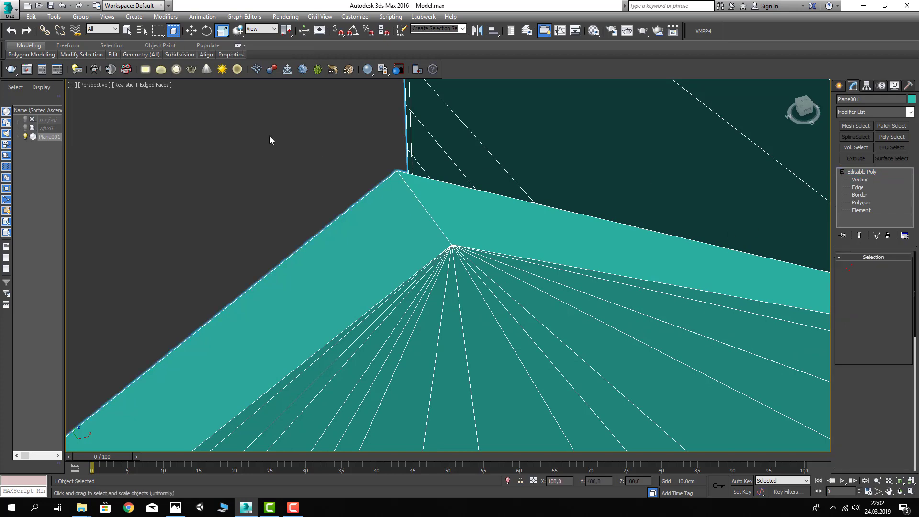
pyautogui.click(269, 136)
# - Select the roof apex vertices and move them slightly down
pyautogui.moveTo(317, 168)
pyautogui.keyDown('alt'); pyautogui.mouseDown(button='middle')
pyautogui.moveTo(369, 279)
pyautogui.moveTo(383, 286)
pyautogui.mouseUp(button='middle'); pyautogui.keyUp('alt')
pyautogui.press('F4')
pyautogui.scroll(5, 369, 278)
pyautogui.scroll(-8, 366, 243)
pyautogui.scroll(2, 384, 285)
pyautogui.click(374, 205)
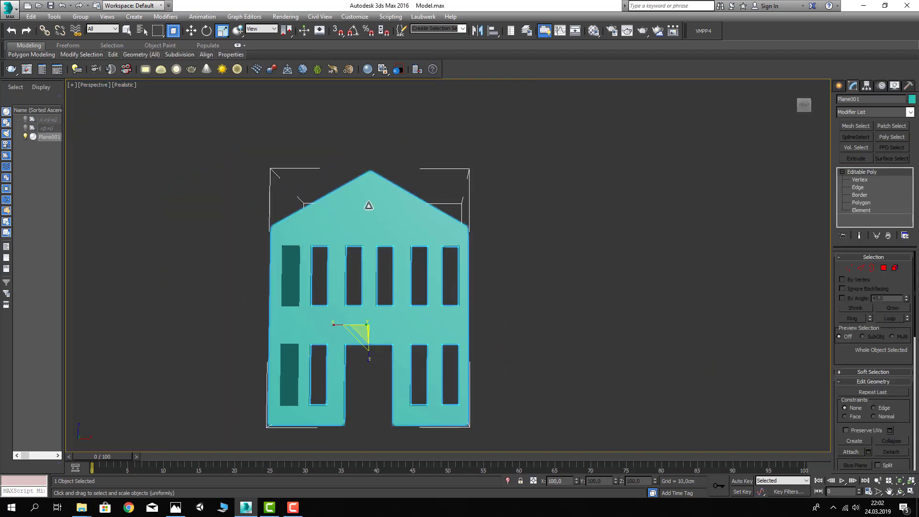
pyautogui.click(850, 268)
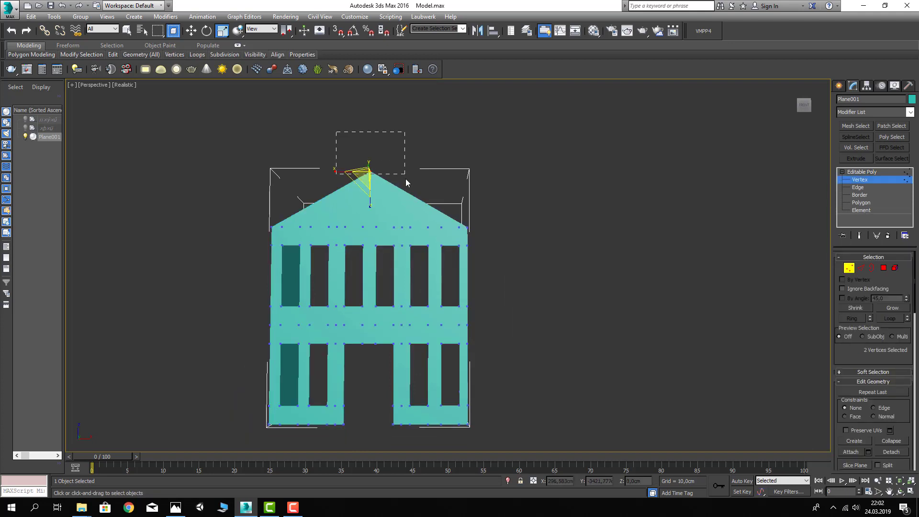
pyautogui.press('w')
pyautogui.moveTo(371, 153); pyautogui.dragTo(371, 158)
pyautogui.click(440, 158)
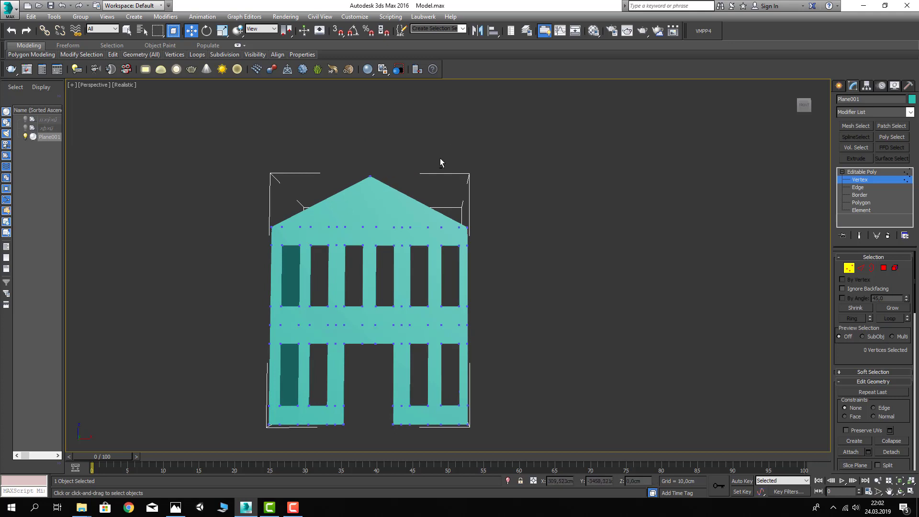
# - Select both roof ridge edges at Edge level
pyautogui.keyDown('alt'); pyautogui.moveTo(441, 158); pyautogui.dragTo(462, 151, button='middle'); pyautogui.keyUp('alt')
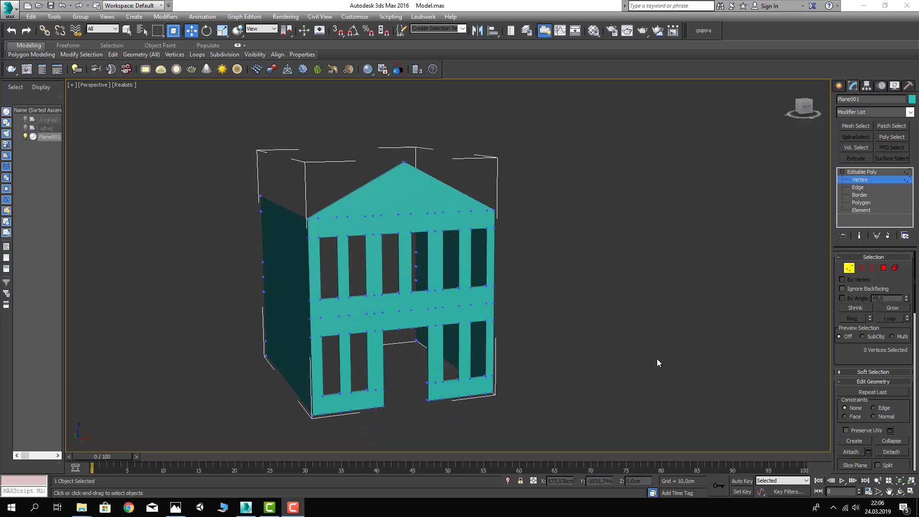
pyautogui.press('2')
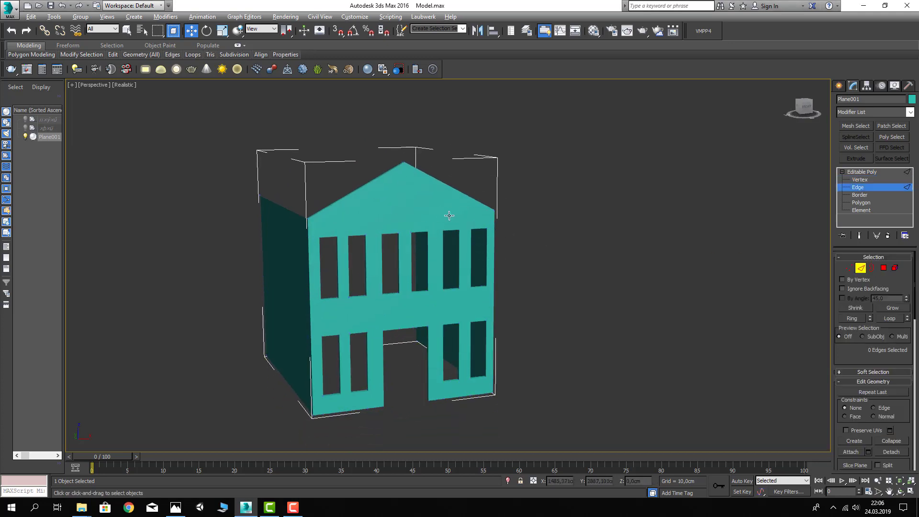
pyautogui.moveTo(447, 213)
pyautogui.keyDown('alt'); pyautogui.mouseDown(button='middle')
pyautogui.moveTo(390, 232)
pyautogui.moveTo(470, 229)
pyautogui.moveTo(445, 280)
pyautogui.moveTo(389, 282)
pyautogui.mouseUp(button='middle'); pyautogui.keyUp('alt')
pyautogui.scroll(4, 379, 244)
pyautogui.click(379, 243)
pyautogui.keyDown('ctrl'); pyautogui.click(461, 264); pyautogui.keyUp('ctrl')
pyautogui.click(389, 279)
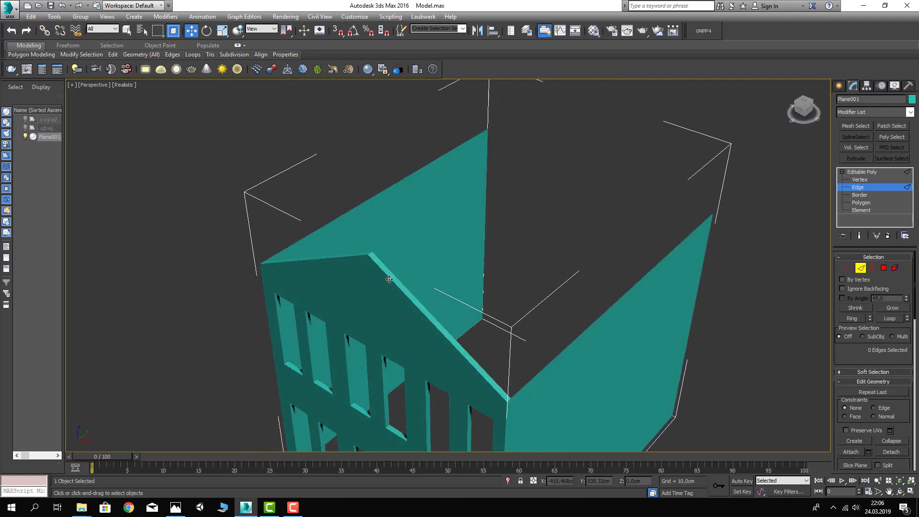
pyautogui.hotkey('ctrl', 'z')
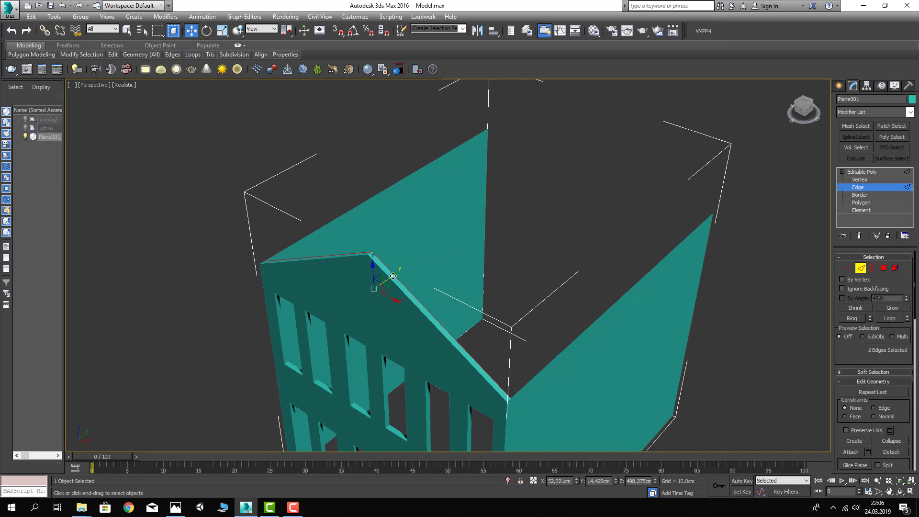
# - Drag the two roof edges back along Y into sloping roof planes
pyautogui.moveTo(393, 276); pyautogui.dragTo(393, 268)
pyautogui.keyDown('alt'); pyautogui.moveTo(393, 276); pyautogui.dragTo(400, 277, button='middle'); pyautogui.keyUp('alt')
pyautogui.moveTo(391, 289); pyautogui.dragTo(821, 290)
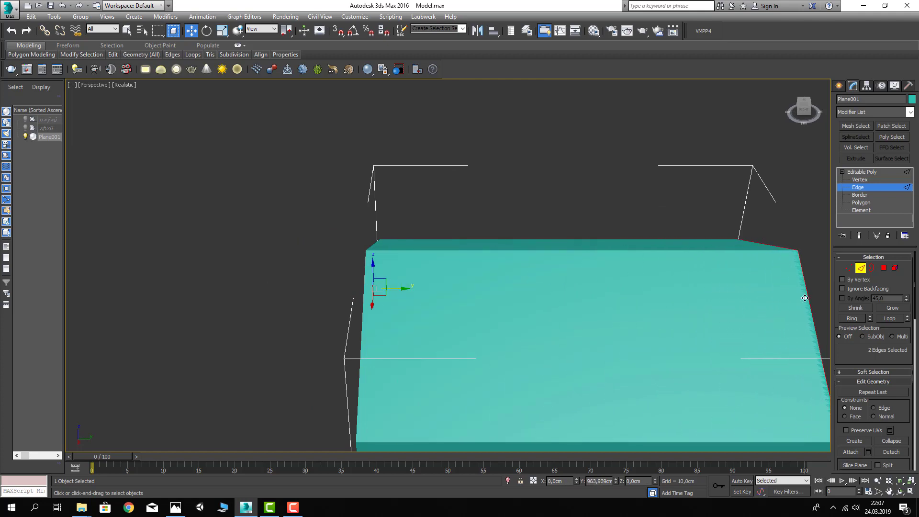
pyautogui.moveTo(821, 290)
pyautogui.keyDown('alt'); pyautogui.mouseDown(button='middle')
pyautogui.moveTo(532, 272)
pyautogui.moveTo(622, 239)
pyautogui.moveTo(596, 186)
pyautogui.mouseUp(button='middle'); pyautogui.keyUp('alt')
pyautogui.click(860, 267)
pyautogui.click(628, 213)
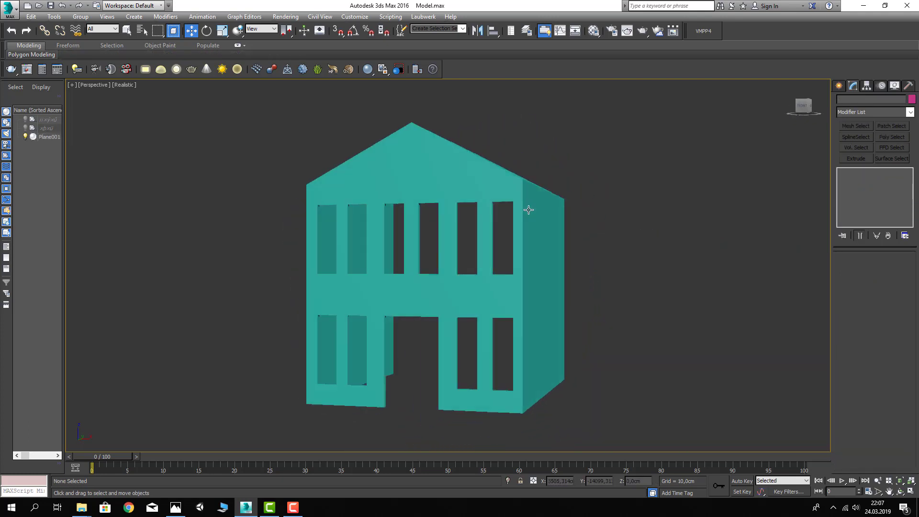
# - Name a fresh VRayMtl slot 'Duvar' in the material editor
pyautogui.moveTo(494, 242)
pyautogui.keyDown('alt'); pyautogui.mouseDown(button='middle')
pyautogui.moveTo(511, 228)
pyautogui.moveTo(483, 234)
pyautogui.moveTo(457, 275)
pyautogui.moveTo(598, 232)
pyautogui.mouseUp(button='middle'); pyautogui.keyUp('alt')
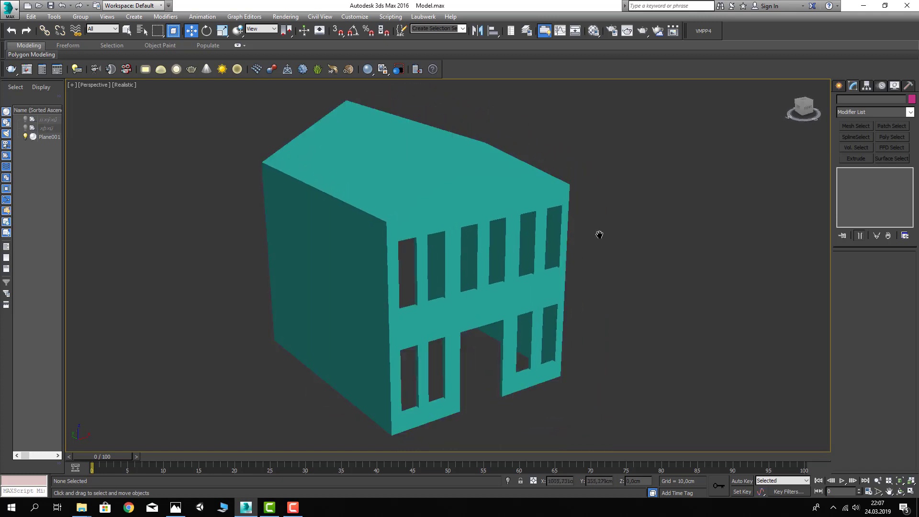
pyautogui.scroll(3, 588, 247)
pyautogui.scroll(1, 547, 251)
pyautogui.scroll(-2, 546, 252)
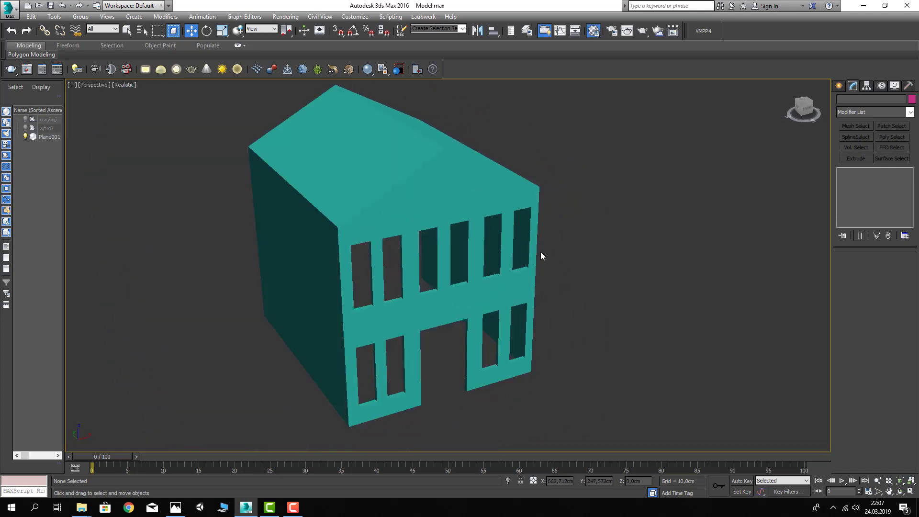
pyautogui.press('m')
pyautogui.keyDown('alt'); pyautogui.moveTo(555, 238); pyautogui.dragTo(550, 207, button='middle'); pyautogui.keyUp('alt')
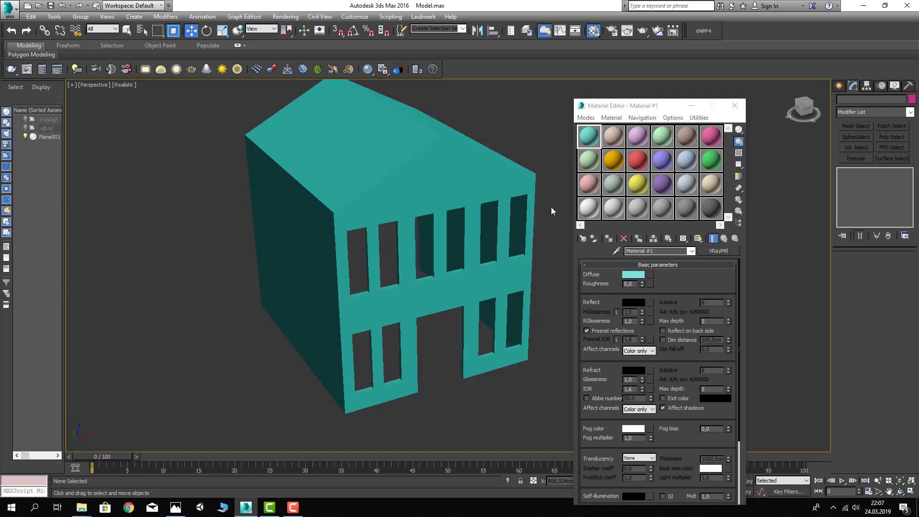
pyautogui.keyDown('alt'); pyautogui.moveTo(530, 151); pyautogui.dragTo(431, 234, button='middle'); pyautogui.keyUp('alt')
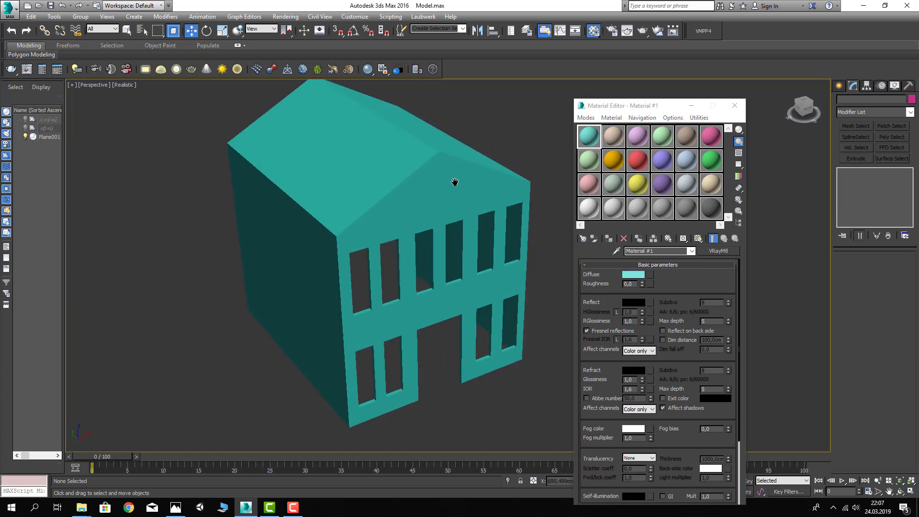
pyautogui.click(614, 136)
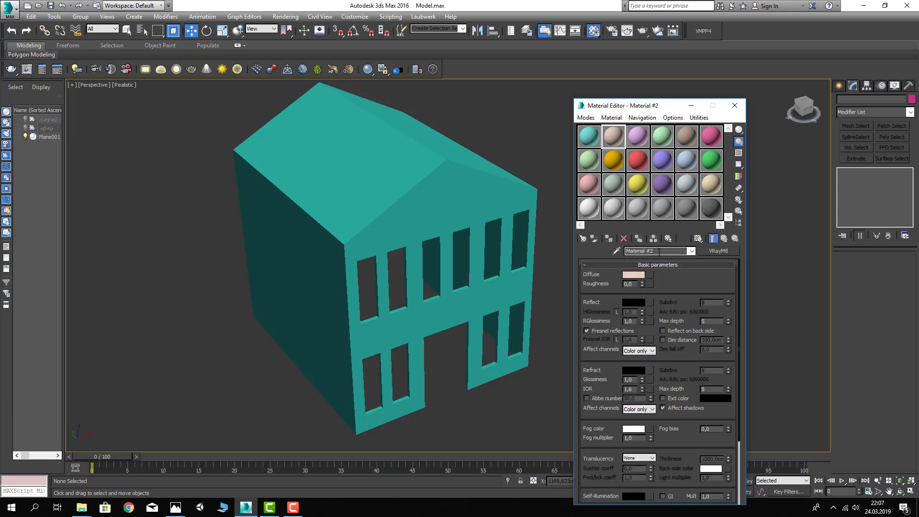
pyautogui.write('Duvar')
# - Set Duvar's diffuse colour to near white and apply it to the building
pyautogui.click(632, 275)
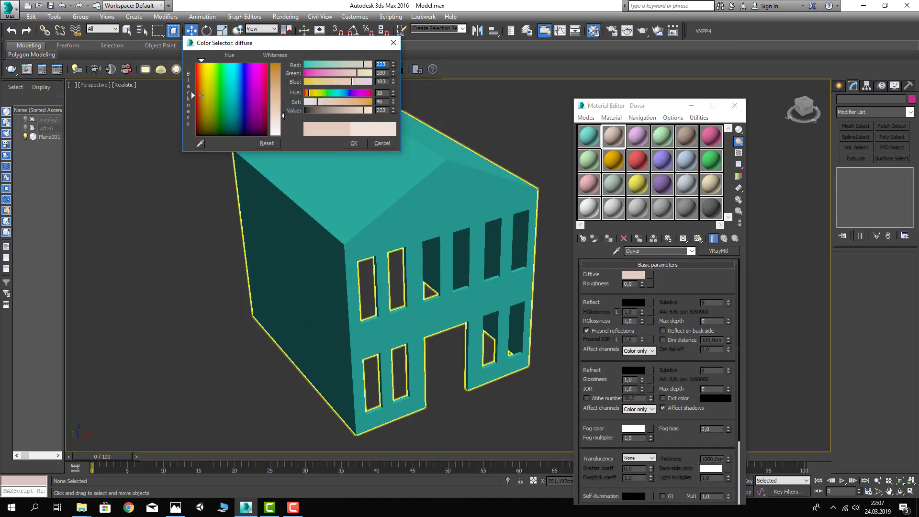
pyautogui.moveTo(318, 102); pyautogui.dragTo(309, 102)
pyautogui.click(352, 144)
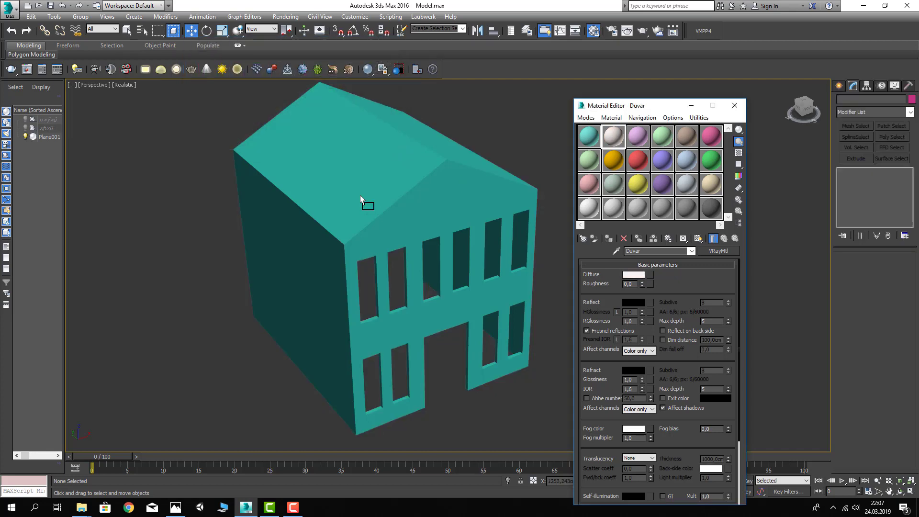
pyautogui.moveTo(360, 195); pyautogui.dragTo(360, 196)
# - Set the viewport to Shaded display and close the material editor
pyautogui.moveTo(480, 135)
pyautogui.keyDown('alt'); pyautogui.mouseDown(button='middle')
pyautogui.moveTo(378, 252)
pyautogui.moveTo(381, 232)
pyautogui.moveTo(397, 239)
pyautogui.moveTo(357, 246)
pyautogui.mouseUp(button='middle'); pyautogui.keyUp('alt')
pyautogui.click(123, 90)
pyautogui.click(138, 106)
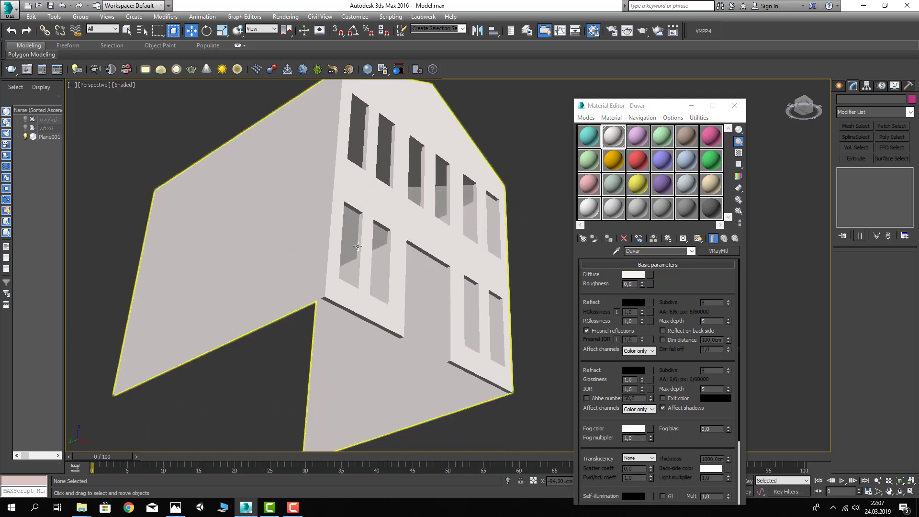
pyautogui.scroll(-5, 357, 246)
pyautogui.keyDown('alt'); pyautogui.moveTo(276, 271); pyautogui.dragTo(340, 319, button='middle'); pyautogui.keyUp('alt')
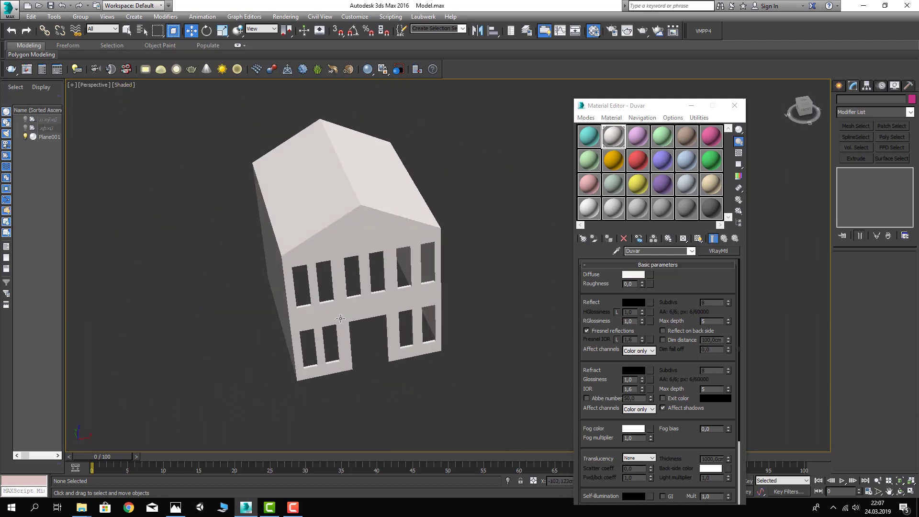
pyautogui.click(735, 106)
pyautogui.moveTo(734, 106)
pyautogui.keyDown('alt'); pyautogui.mouseDown(button='middle')
pyautogui.moveTo(630, 148)
pyautogui.moveTo(449, 300)
pyautogui.moveTo(460, 284)
pyautogui.moveTo(742, 205)
pyautogui.mouseUp(button='middle'); pyautogui.keyUp('alt')
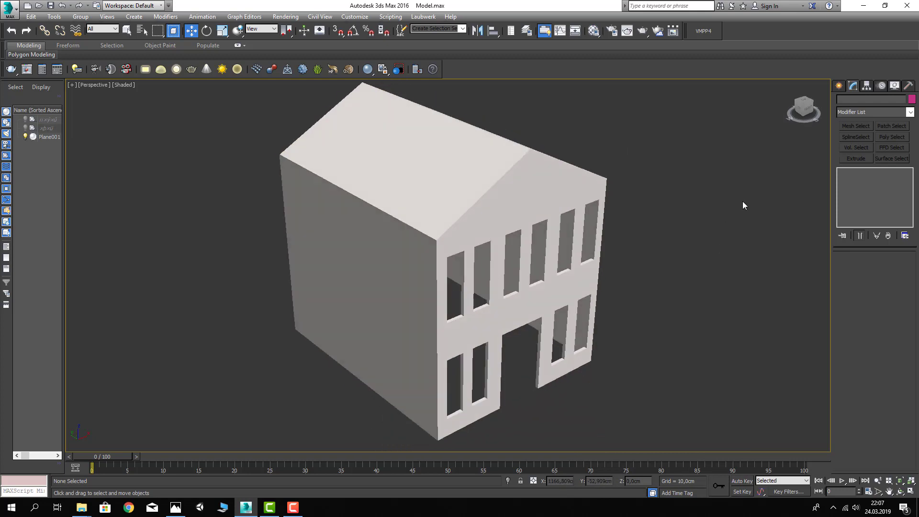
# - Draw Plane002 (250 x 73.333 cm) across the upper-left window opening with snapping
pyautogui.click(839, 86)
pyautogui.keyDown('alt'); pyautogui.moveTo(796, 153); pyautogui.dragTo(698, 211, button='middle'); pyautogui.keyUp('alt')
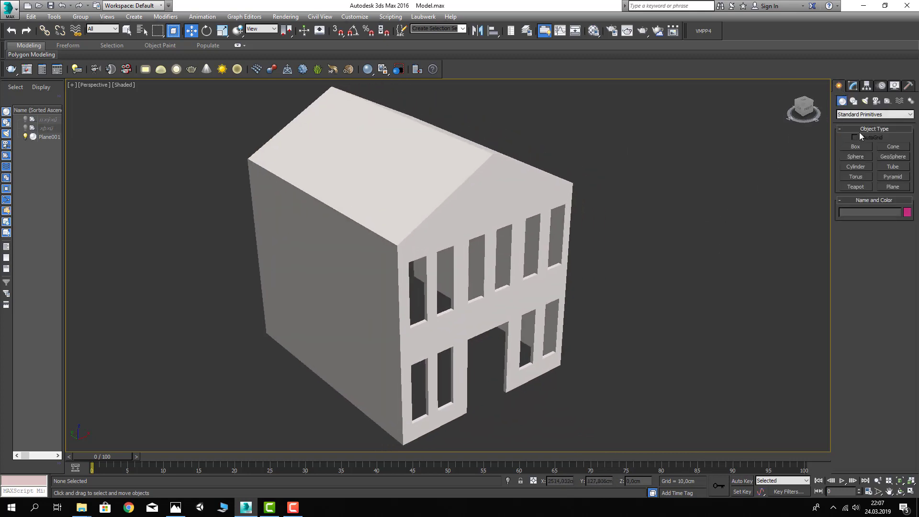
pyautogui.click(891, 186)
pyautogui.scroll(2, 683, 207)
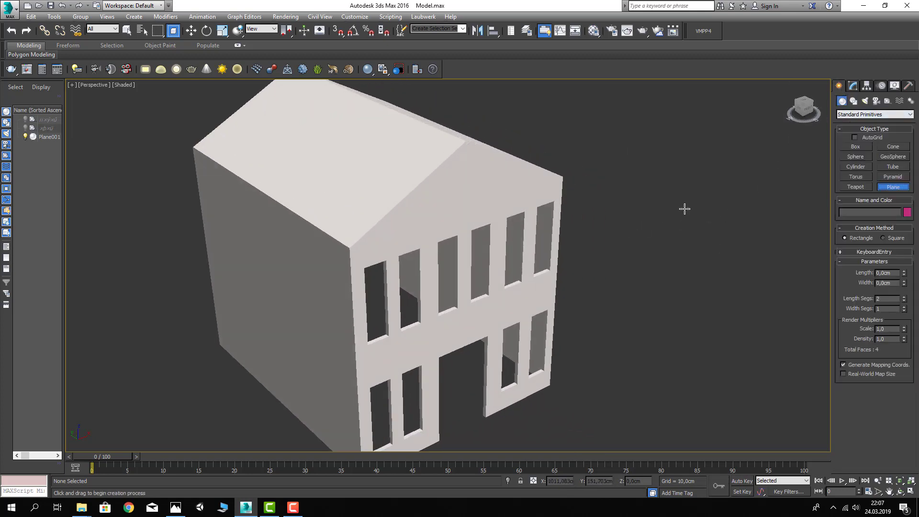
pyautogui.scroll(1, 683, 207)
pyautogui.click(854, 137)
pyautogui.keyDown('alt'); pyautogui.moveTo(532, 258); pyautogui.dragTo(521, 277, button='middle'); pyautogui.keyUp('alt')
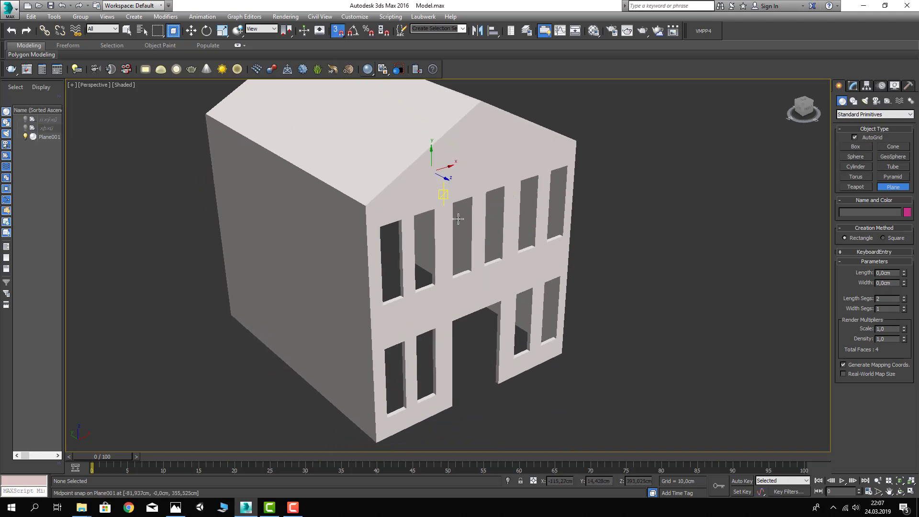
pyautogui.scroll(-1, 390, 236)
pyautogui.scroll(3, 389, 236)
pyautogui.scroll(3, 378, 240)
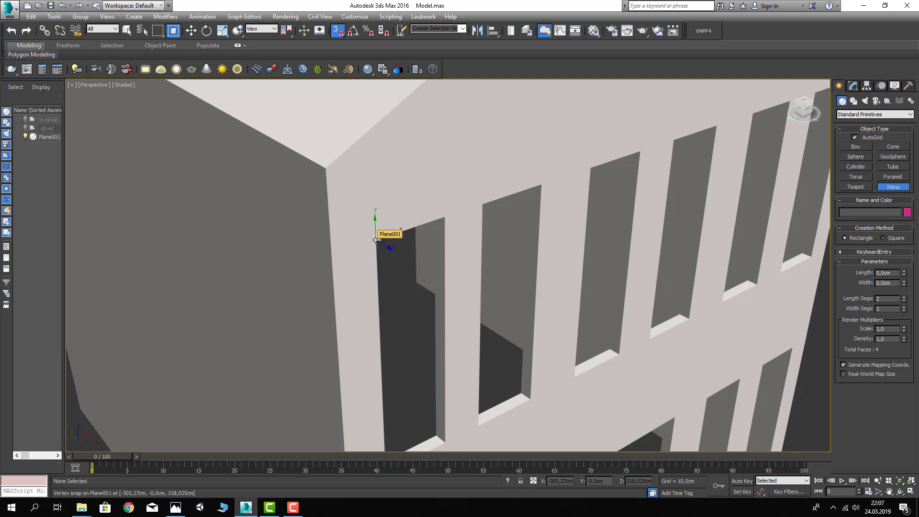
pyautogui.keyDown('alt'); pyautogui.moveTo(375, 239); pyautogui.dragTo(391, 148, button='middle'); pyautogui.keyUp('alt')
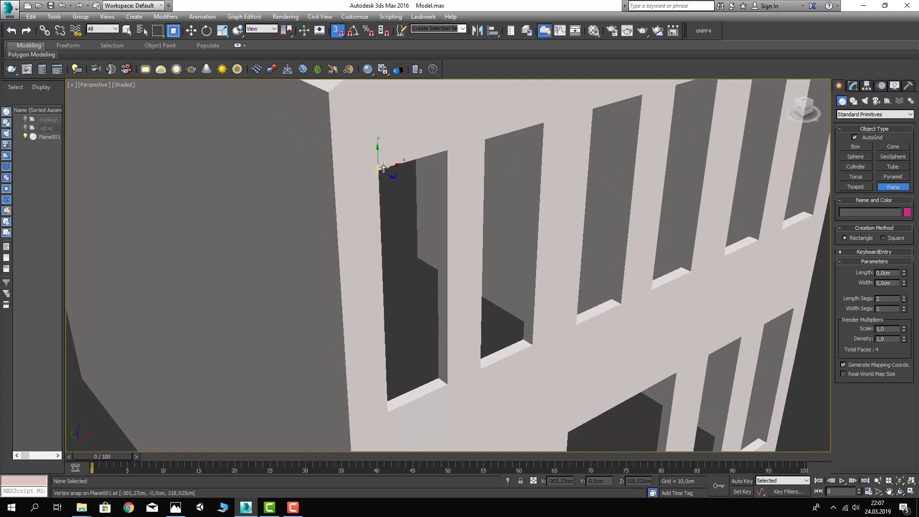
pyautogui.moveTo(383, 168); pyautogui.dragTo(442, 375)
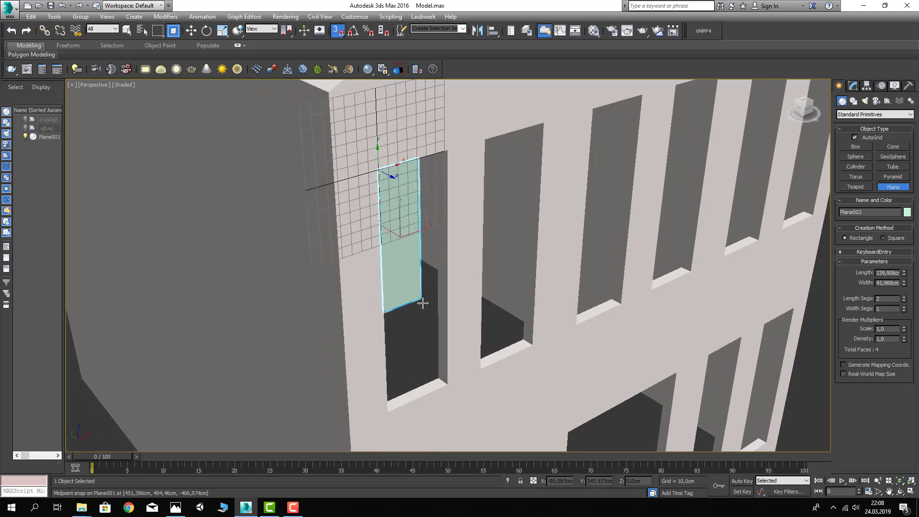
# - Show Plane002 in the Modify panel with edged faces, then reselect the window plane
pyautogui.press('w')
pyautogui.scroll(3, 411, 277)
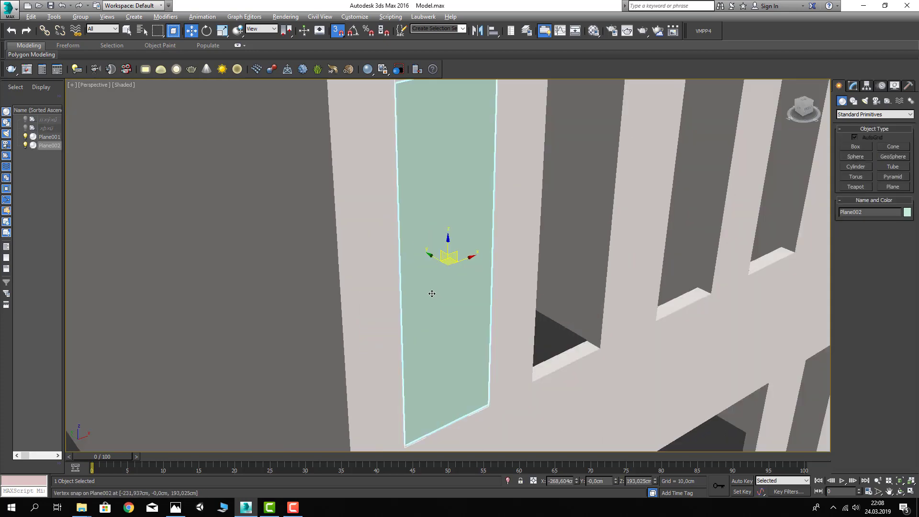
pyautogui.moveTo(431, 291)
pyautogui.keyDown('alt'); pyautogui.mouseDown(button='middle')
pyautogui.moveTo(406, 279)
pyautogui.moveTo(438, 253)
pyautogui.moveTo(421, 251)
pyautogui.mouseUp(button='middle'); pyautogui.keyUp('alt')
pyautogui.press('F4')
pyautogui.press('F4')
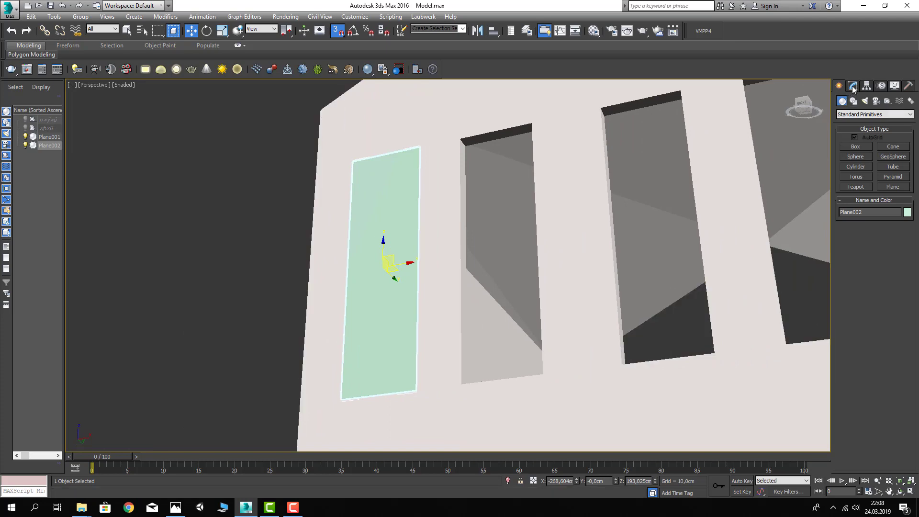
pyautogui.click(853, 85)
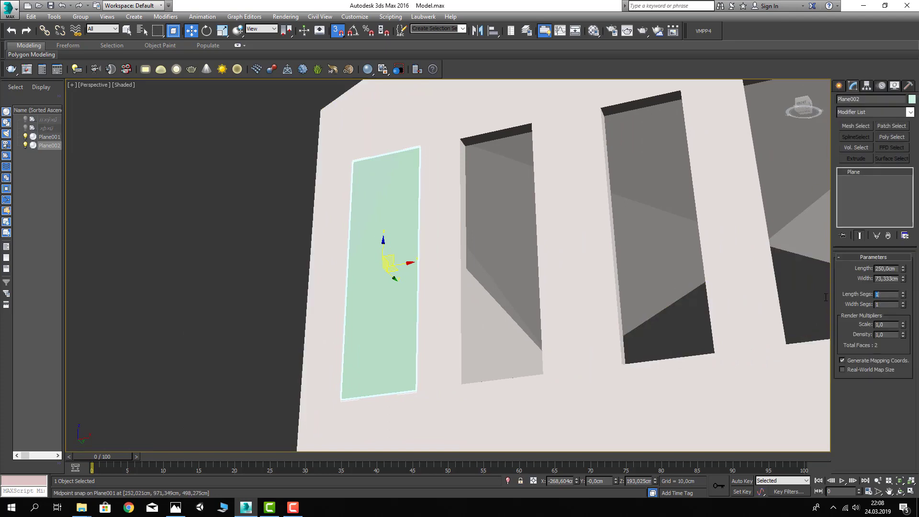
pyautogui.scroll(-2, 488, 238)
pyautogui.press('F4')
pyautogui.scroll(-3, 470, 238)
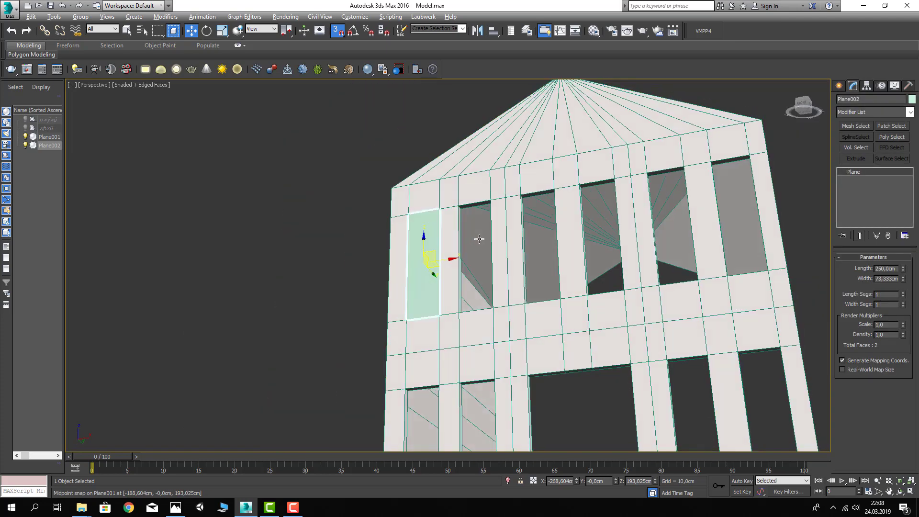
pyautogui.keyDown('alt'); pyautogui.moveTo(478, 238); pyautogui.dragTo(537, 236, button='middle'); pyautogui.keyUp('alt')
pyautogui.click(494, 131)
pyautogui.keyDown('alt'); pyautogui.moveTo(476, 230); pyautogui.dragTo(437, 246, button='middle'); pyautogui.keyUp('alt')
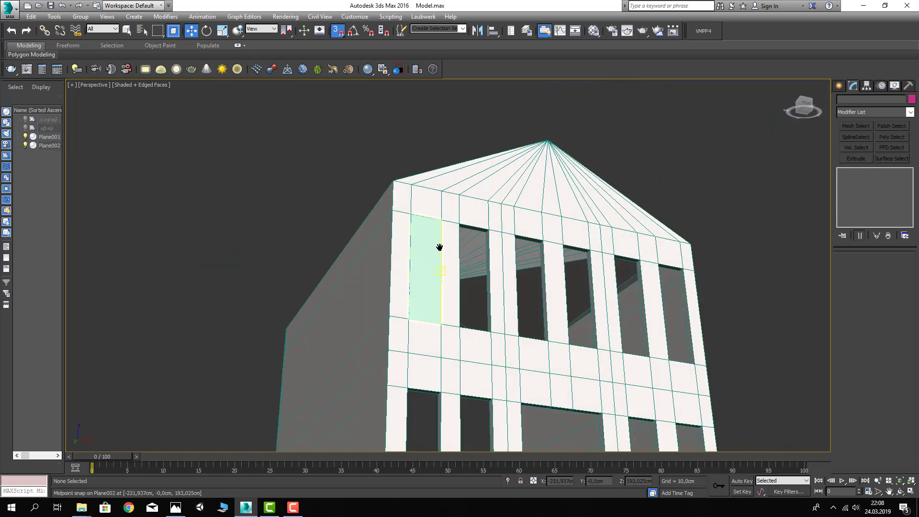
pyautogui.moveTo(356, 114); pyautogui.dragTo(355, 125, button='middle')
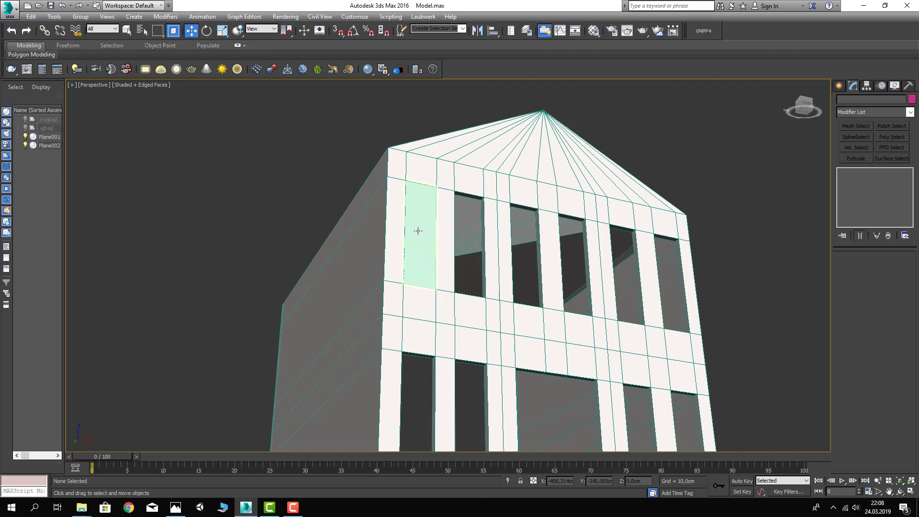
pyautogui.keyDown('alt'); pyautogui.moveTo(418, 230); pyautogui.dragTo(415, 248, button='middle'); pyautogui.keyUp('alt')
pyautogui.click(415, 224)
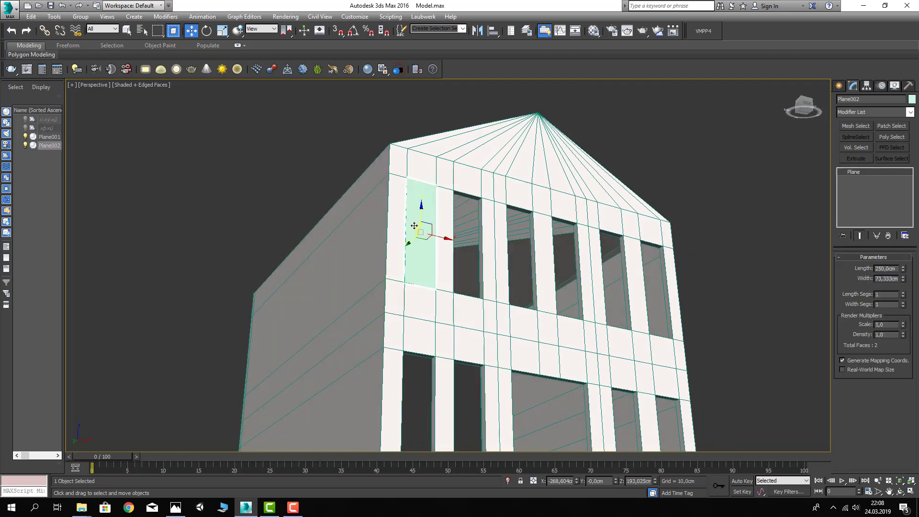
# - Hide every object except the window plane and frame it
pyautogui.rightClick(420, 206)
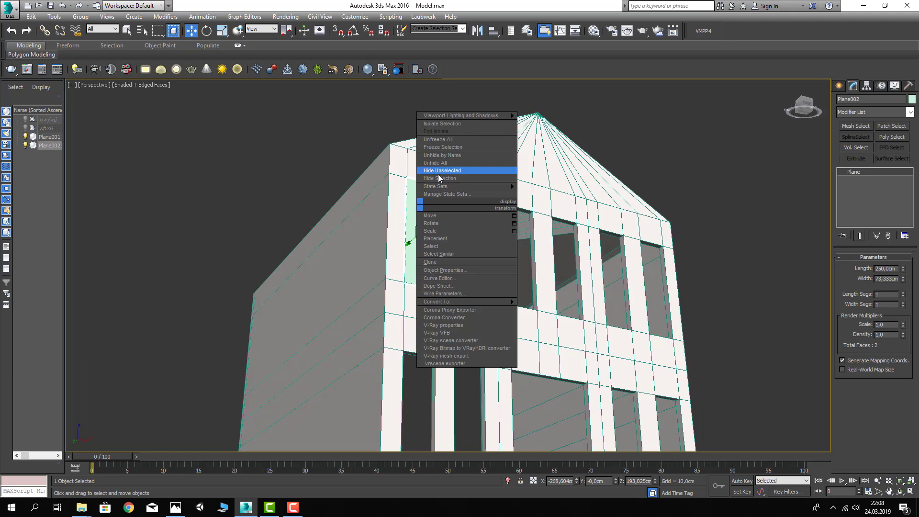
pyautogui.click(441, 170)
pyautogui.press('z')
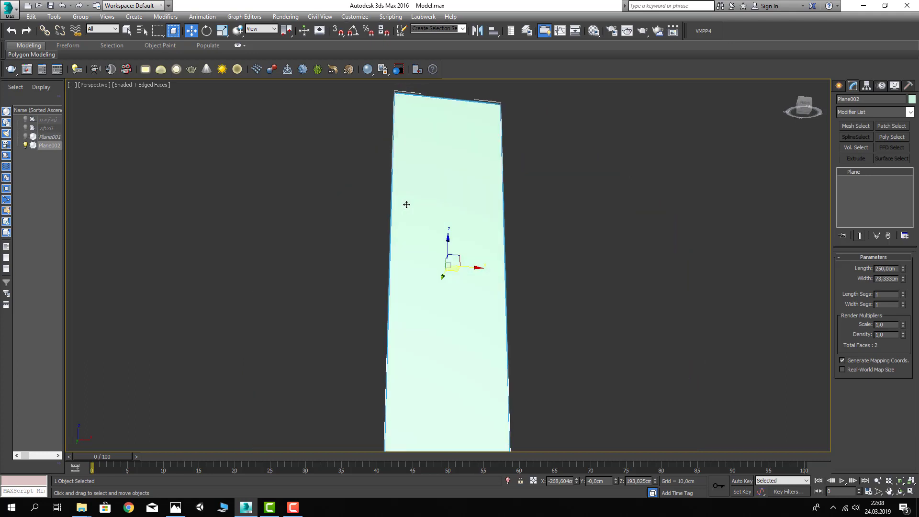
pyautogui.moveTo(406, 203)
pyautogui.keyDown('alt'); pyautogui.mouseDown(button='middle')
pyautogui.moveTo(362, 201)
pyautogui.moveTo(431, 196)
pyautogui.mouseUp(button='middle'); pyautogui.keyUp('alt')
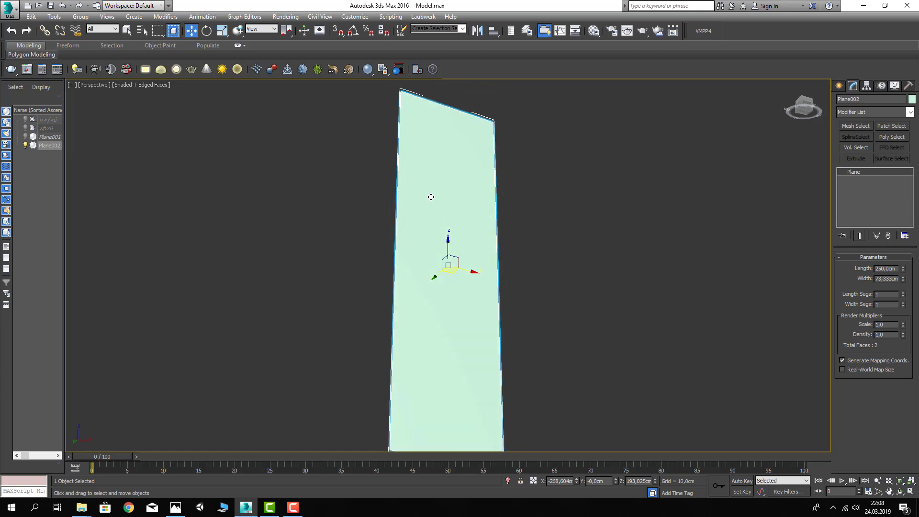
# - Convert Plane002 to Editable Poly and select its left and right side edges
pyautogui.rightClick(854, 174)
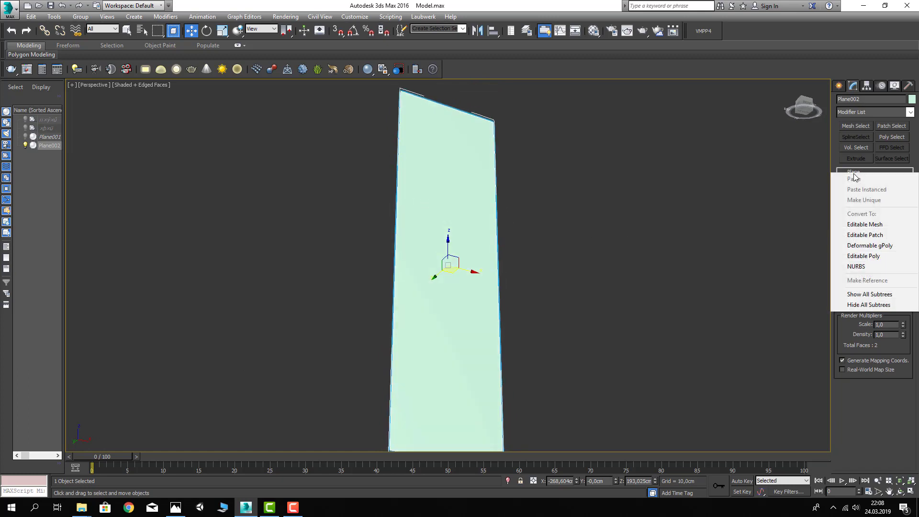
pyautogui.click(869, 258)
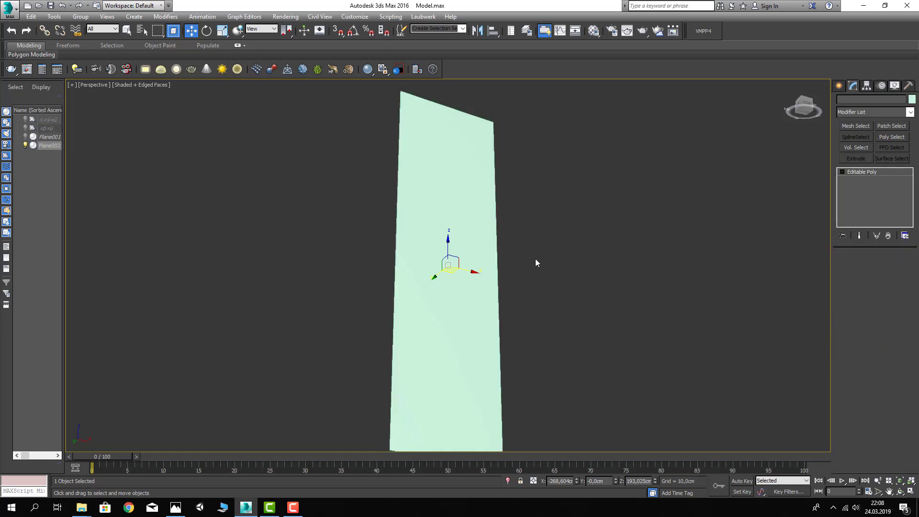
pyautogui.moveTo(454, 199)
pyautogui.keyDown('alt'); pyautogui.mouseDown(button='middle')
pyautogui.moveTo(490, 268)
pyautogui.moveTo(488, 305)
pyautogui.mouseUp(button='middle'); pyautogui.keyUp('alt')
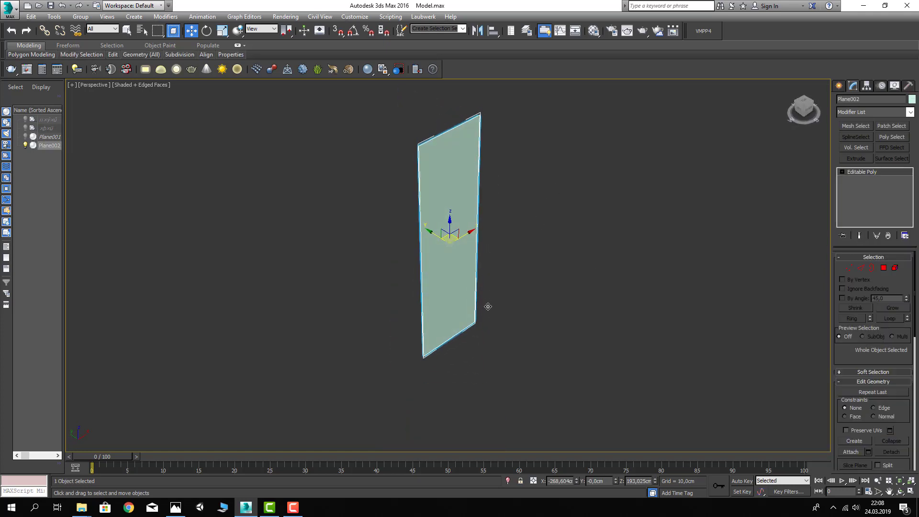
pyautogui.click(857, 272)
pyautogui.click(478, 220)
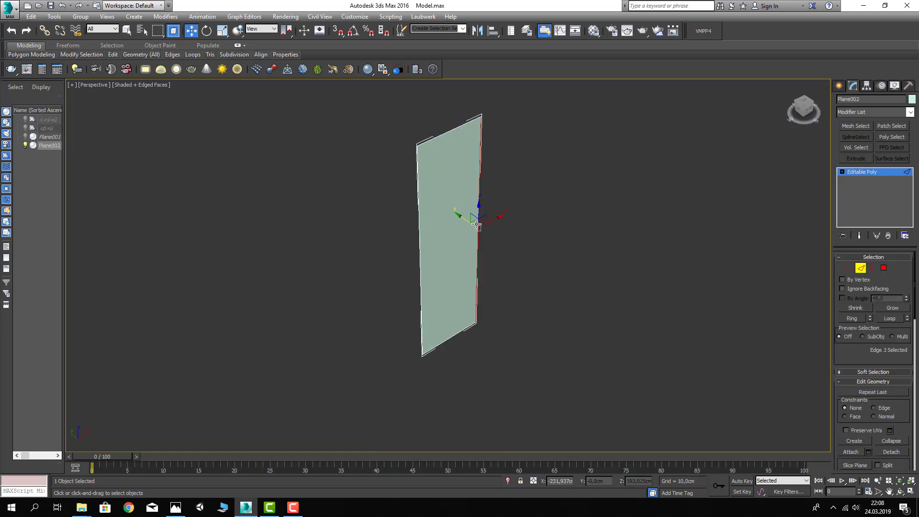
pyautogui.click(420, 231)
# - Connect the two side edges with one new horizontal edge
pyautogui.scroll(-3, 874, 351)
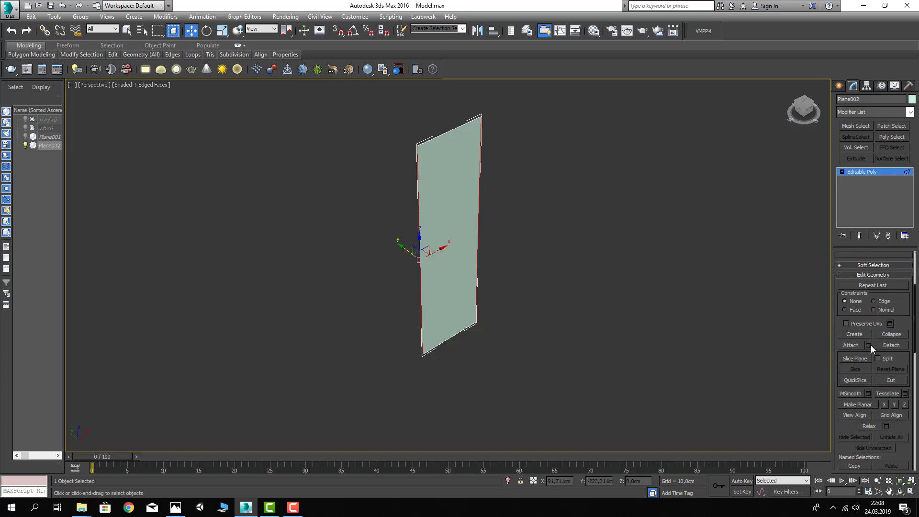
pyautogui.scroll(-3, 871, 345)
pyautogui.scroll(-3, 869, 382)
pyautogui.scroll(-3, 864, 421)
pyautogui.scroll(-2, 864, 421)
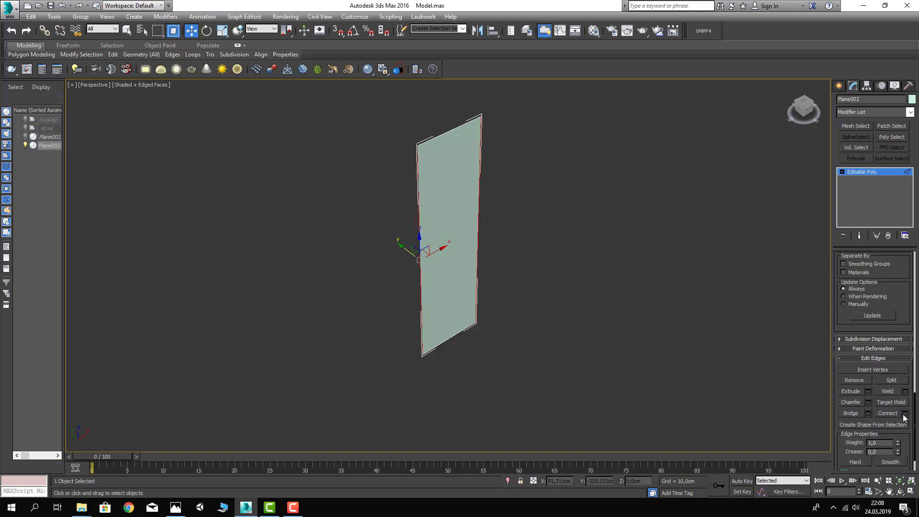
pyautogui.click(905, 415)
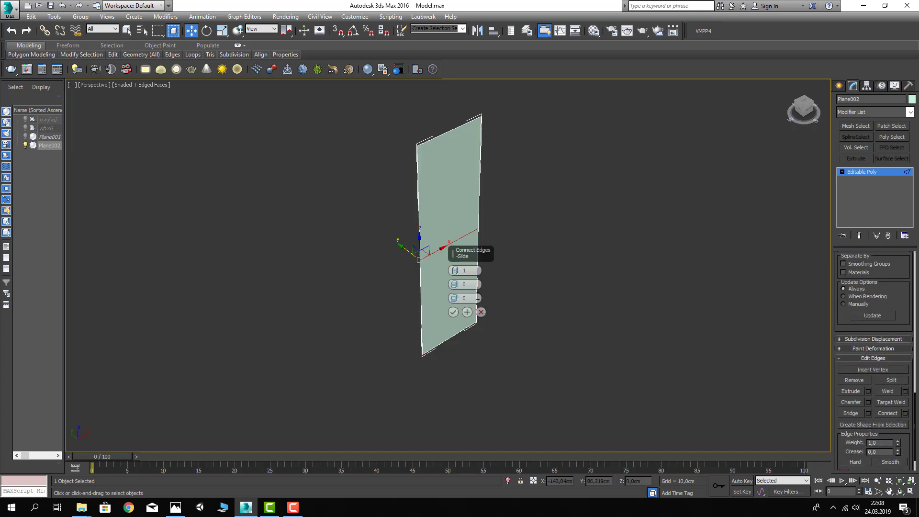
pyautogui.click(457, 313)
pyautogui.moveTo(533, 316)
pyautogui.keyDown('alt'); pyautogui.mouseDown(button='middle')
pyautogui.moveTo(515, 279)
pyautogui.moveTo(548, 278)
pyautogui.mouseUp(button='middle'); pyautogui.keyUp('alt')
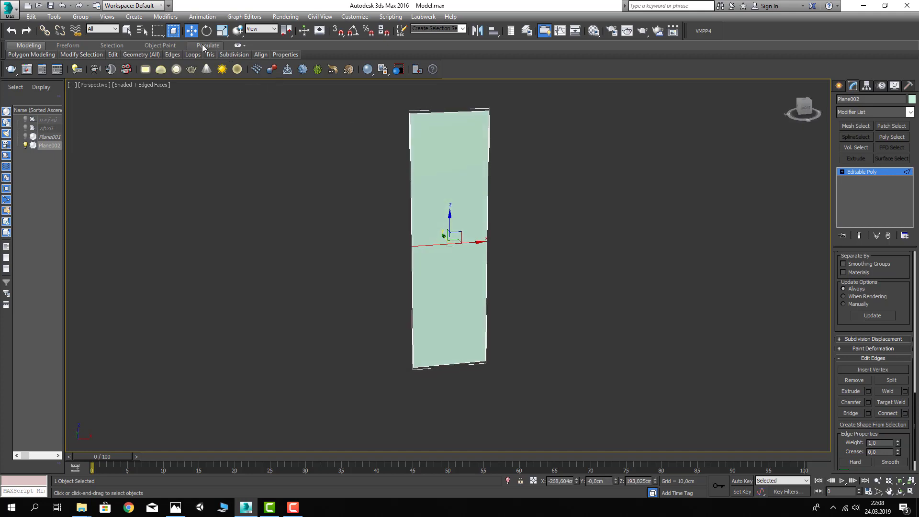
# - Raise the new edge by 50 cm using Offset Z
pyautogui.press('F12')
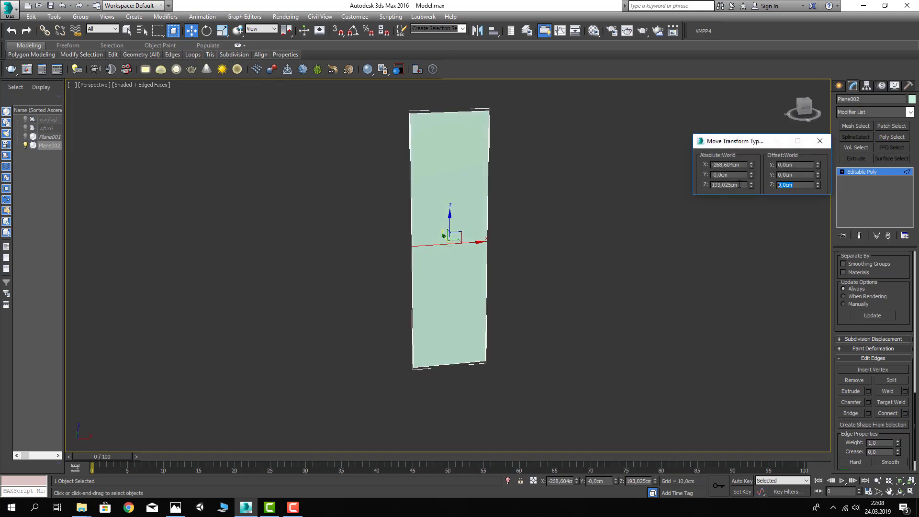
pyautogui.write('50')
pyautogui.press('Return')
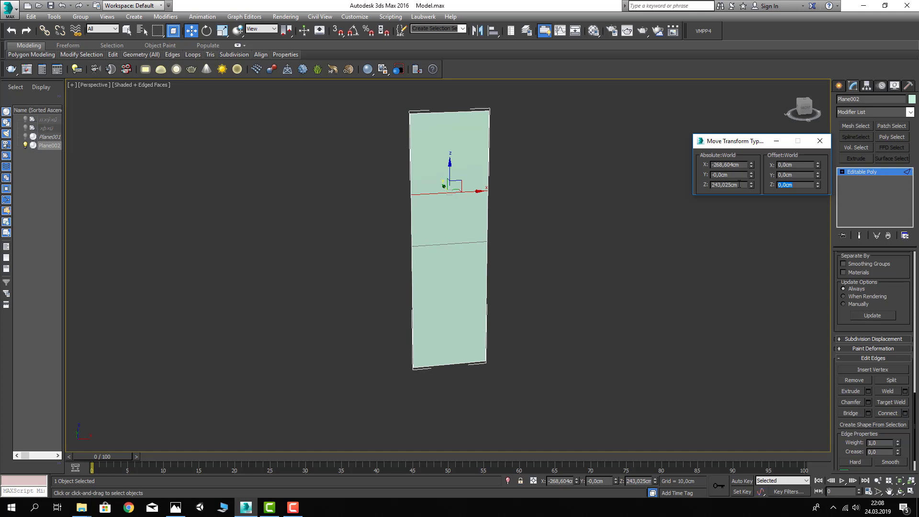
pyautogui.keyDown('alt'); pyautogui.moveTo(412, 222); pyautogui.dragTo(448, 247, button='middle'); pyautogui.keyUp('alt')
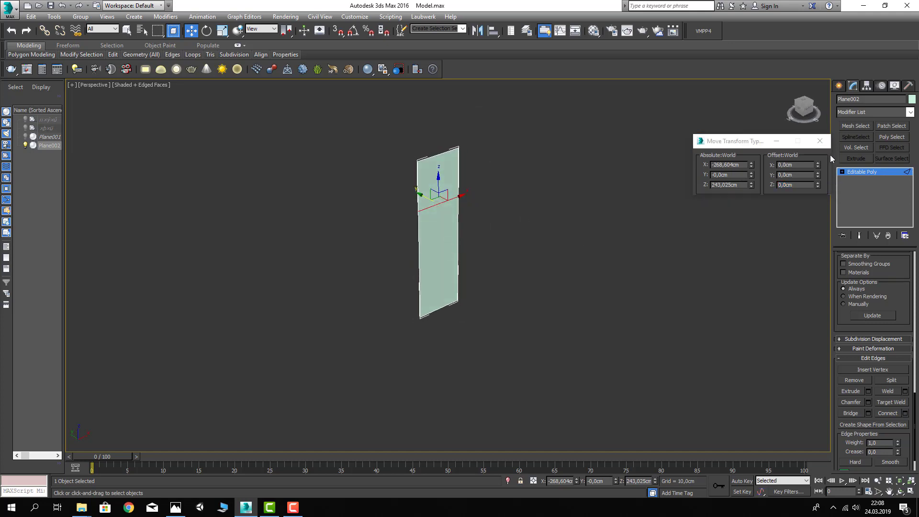
pyautogui.click(842, 171)
pyautogui.click(861, 203)
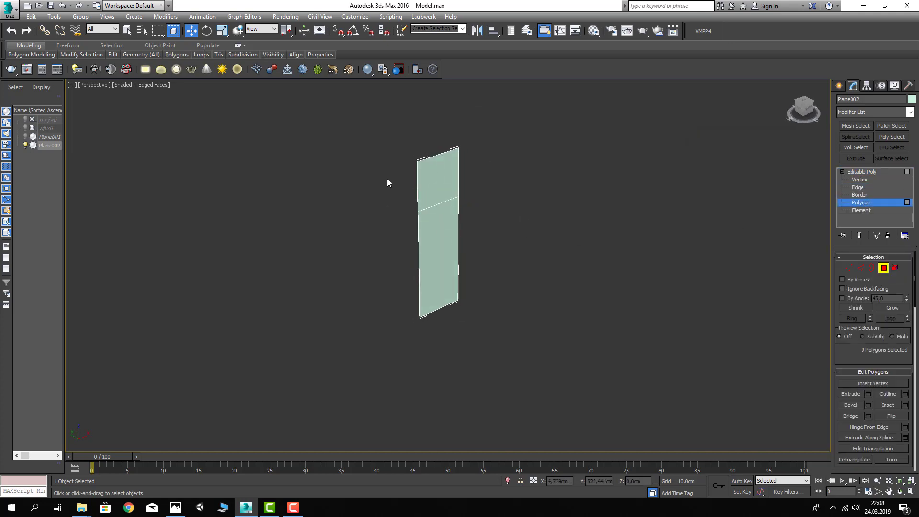
# - Select both pane polygons of Plane002 and frame them
pyautogui.click(421, 173)
pyautogui.keyDown('ctrl'); pyautogui.click(450, 244); pyautogui.keyUp('ctrl')
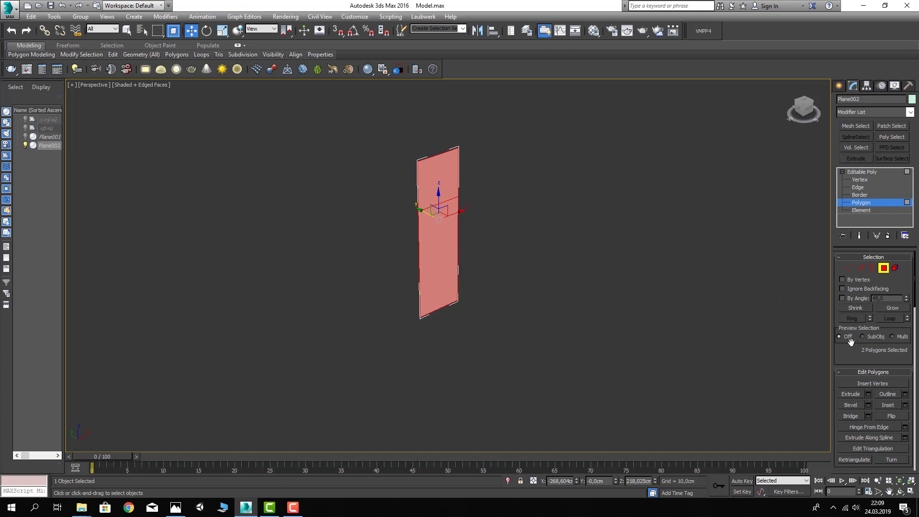
pyautogui.scroll(-3, 878, 352)
pyautogui.press('z')
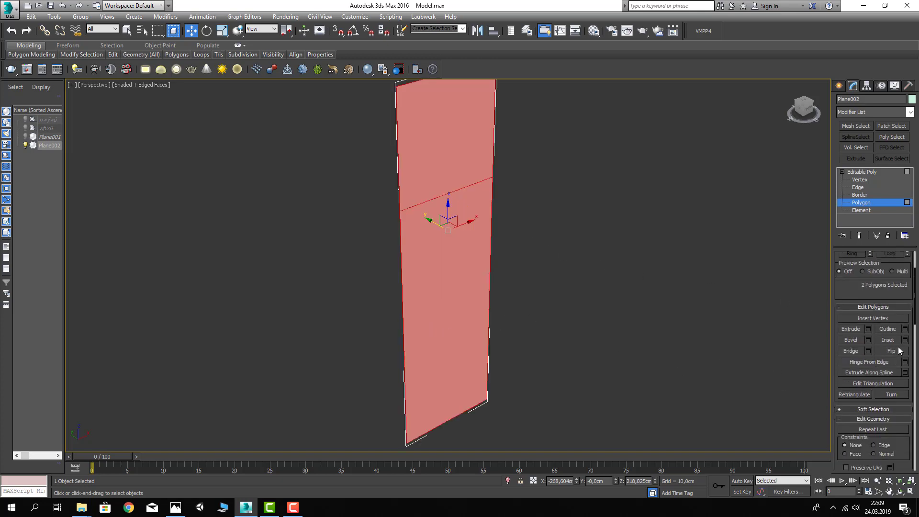
pyautogui.moveTo(535, 269); pyautogui.dragTo(535, 288, button='middle')
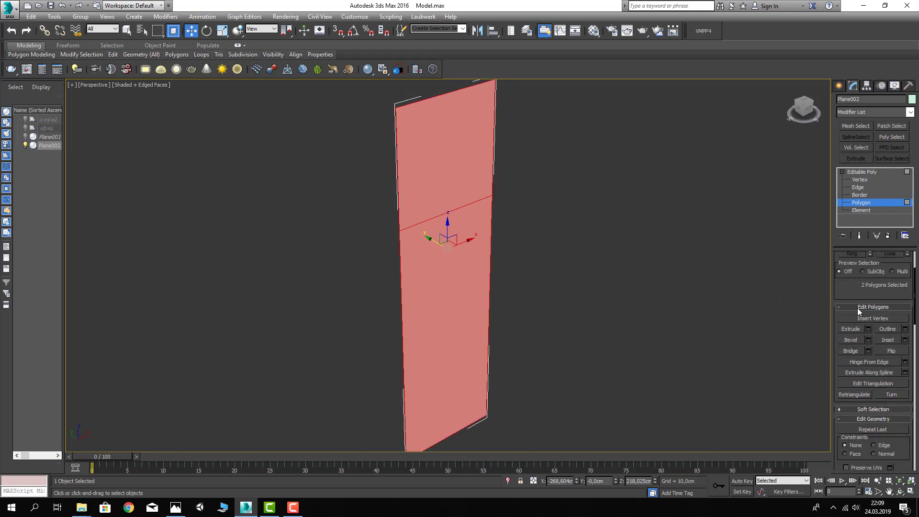
# - Inset the two panes 6.0cm with Group set to By Polygon
pyautogui.click(906, 341)
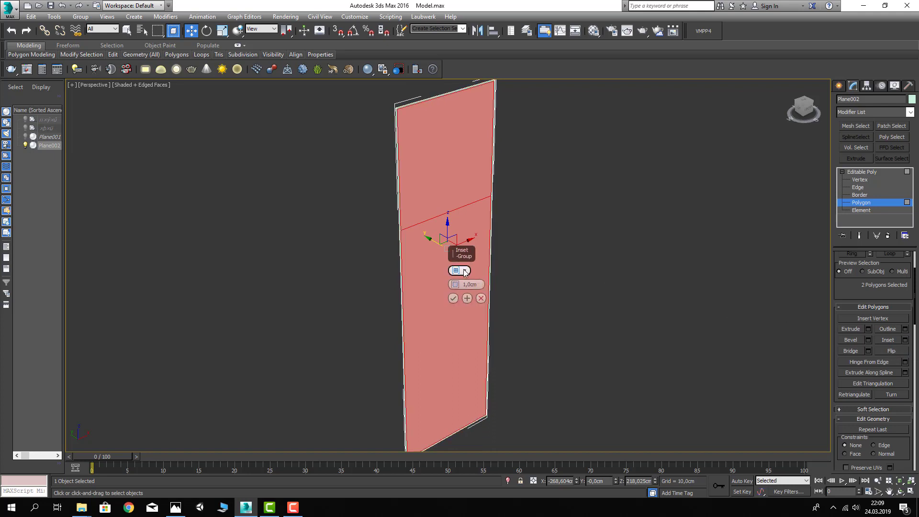
pyautogui.keyDown('alt'); pyautogui.moveTo(395, 141); pyautogui.dragTo(477, 288, button='middle'); pyautogui.keyUp('alt')
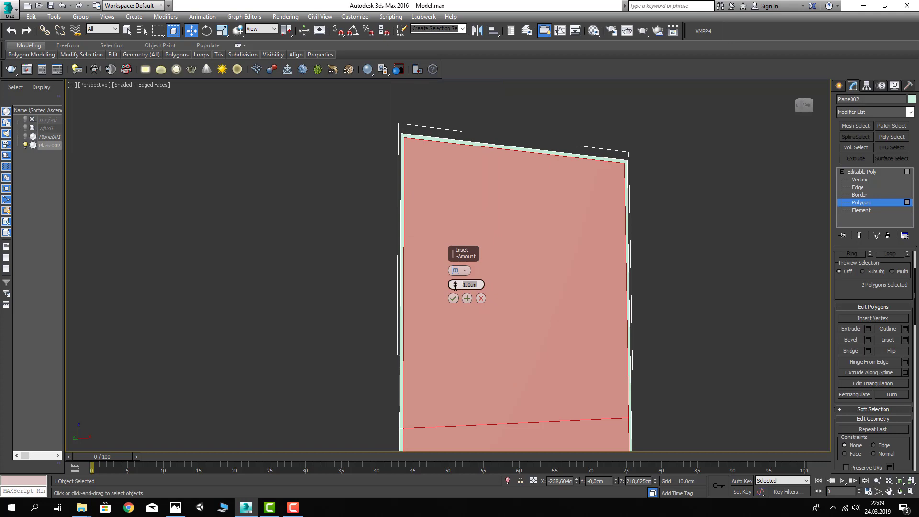
pyautogui.write('5')
pyautogui.press('Return')
pyautogui.write('6')
pyautogui.press('Return')
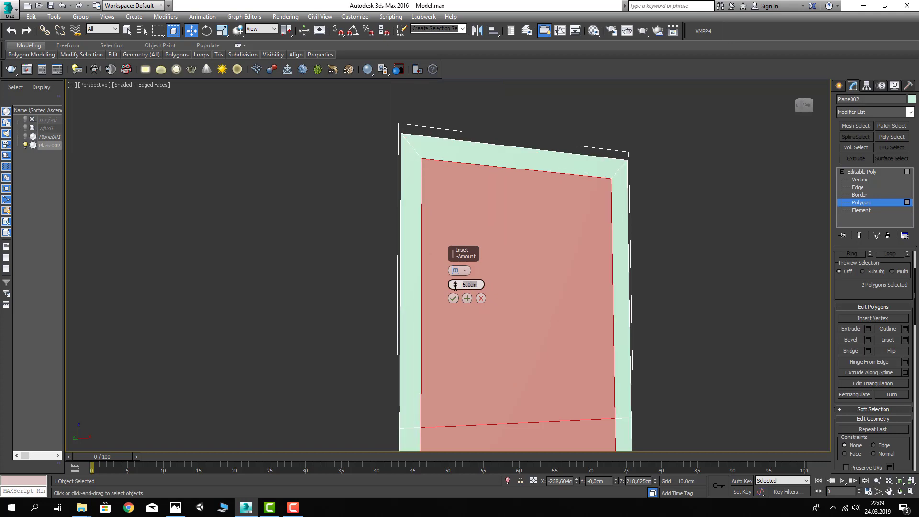
pyautogui.scroll(-2, 241, 275)
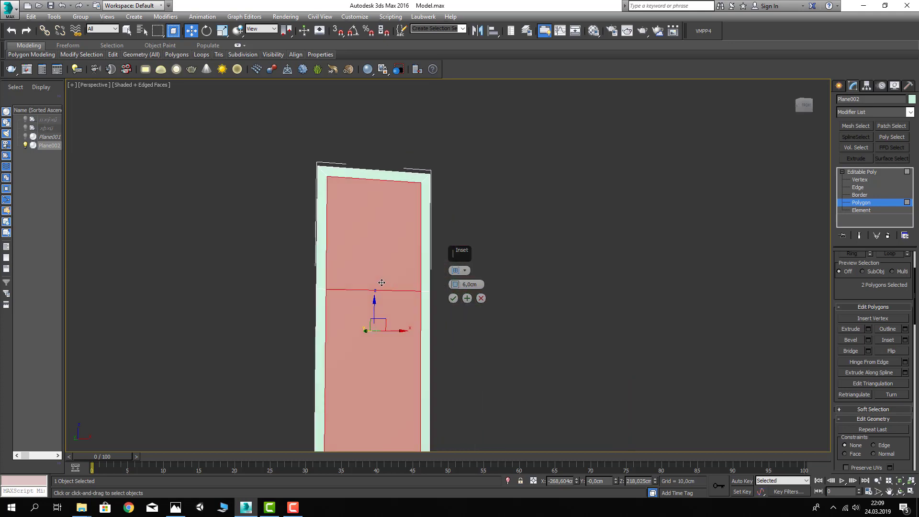
pyautogui.keyDown('alt'); pyautogui.moveTo(381, 339); pyautogui.dragTo(362, 268, button='middle'); pyautogui.keyUp('alt')
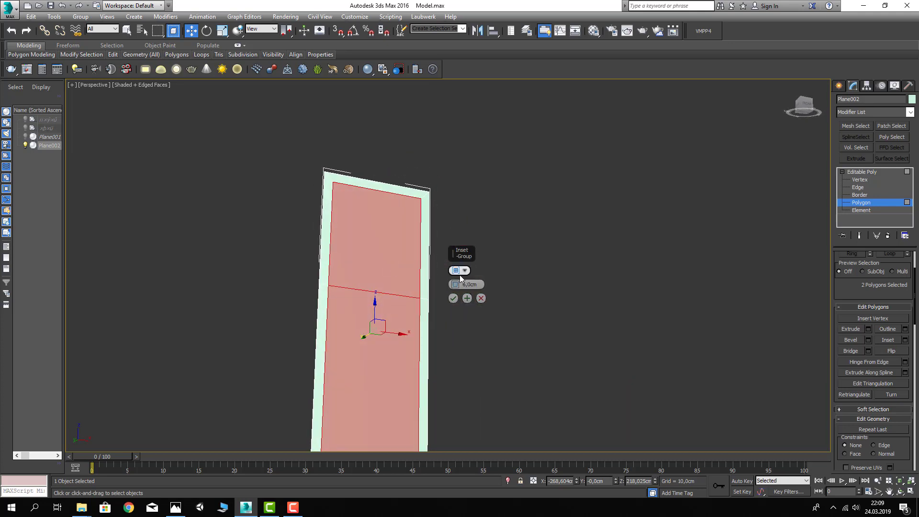
pyautogui.click(457, 271)
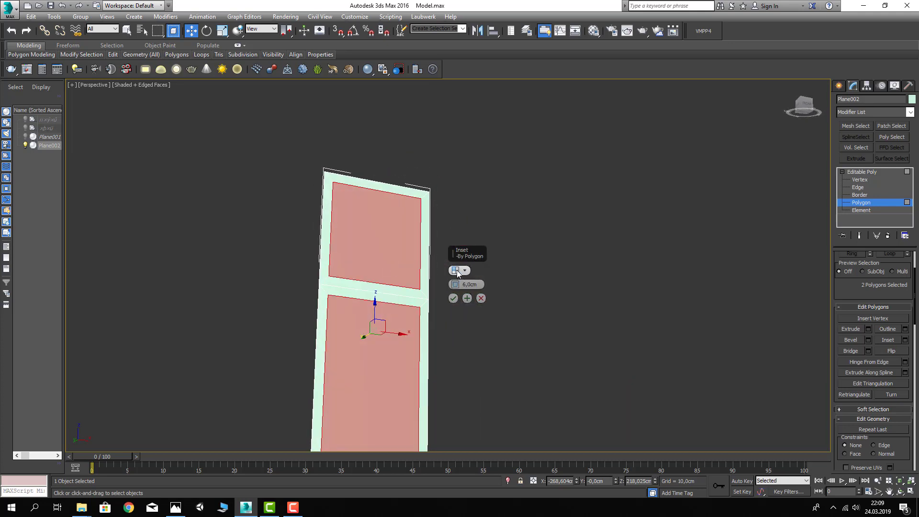
pyautogui.keyDown('alt'); pyautogui.moveTo(364, 292); pyautogui.dragTo(298, 298, button='middle'); pyautogui.keyUp('alt')
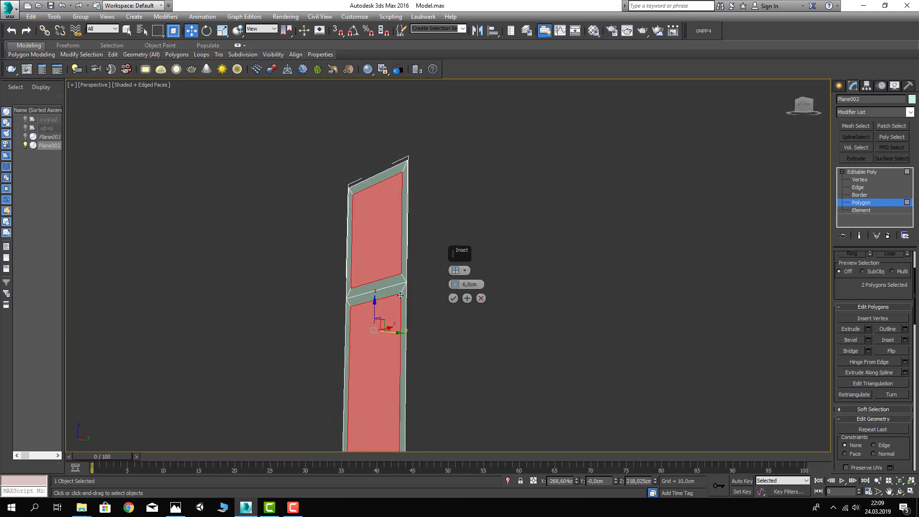
pyautogui.moveTo(400, 295)
pyautogui.keyDown('alt'); pyautogui.mouseDown(button='middle')
pyautogui.moveTo(392, 307)
pyautogui.moveTo(402, 229)
pyautogui.moveTo(412, 263)
pyautogui.moveTo(346, 223)
pyautogui.moveTo(373, 226)
pyautogui.moveTo(392, 290)
pyautogui.moveTo(440, 309)
pyautogui.moveTo(436, 318)
pyautogui.mouseUp(button='middle'); pyautogui.keyUp('alt')
pyautogui.scroll(2, 376, 239)
pyautogui.click(452, 298)
pyautogui.scroll(-3, 450, 319)
pyautogui.scroll(3, 406, 301)
pyautogui.scroll(2, 364, 182)
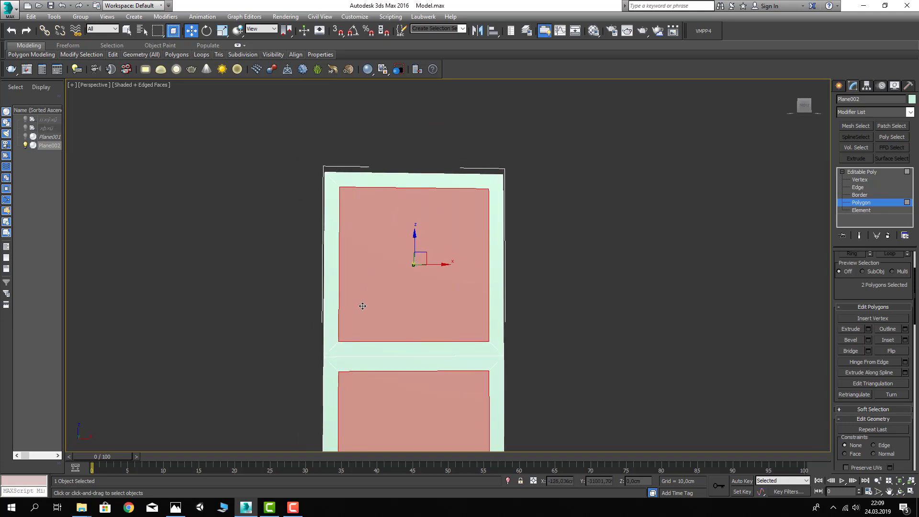
pyautogui.moveTo(362, 306)
pyautogui.keyDown('alt'); pyautogui.mouseDown(button='middle')
pyautogui.moveTo(357, 325)
pyautogui.moveTo(363, 290)
pyautogui.mouseUp(button='middle'); pyautogui.keyUp('alt')
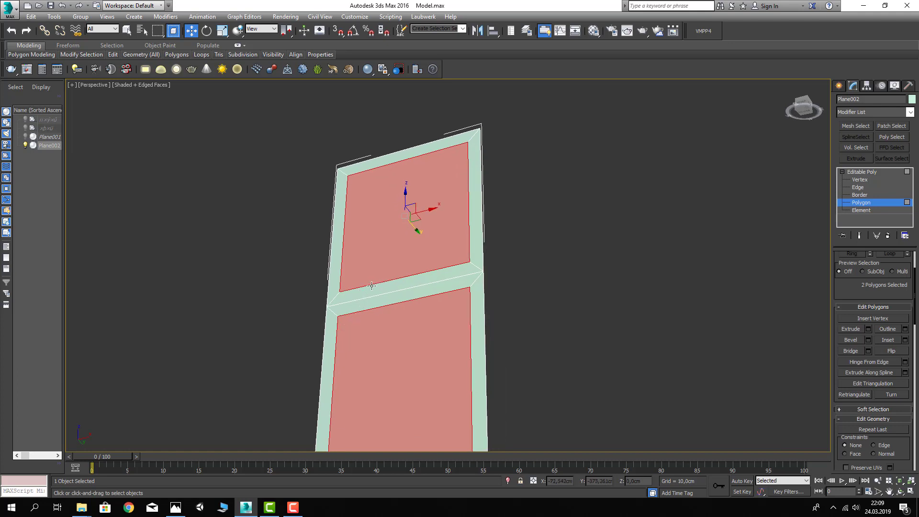
# - Lower the divider's two top vertices by 3cm in Z
pyautogui.press('1')
pyautogui.keyDown('alt'); pyautogui.moveTo(423, 295); pyautogui.dragTo(387, 267, button='middle'); pyautogui.keyUp('alt')
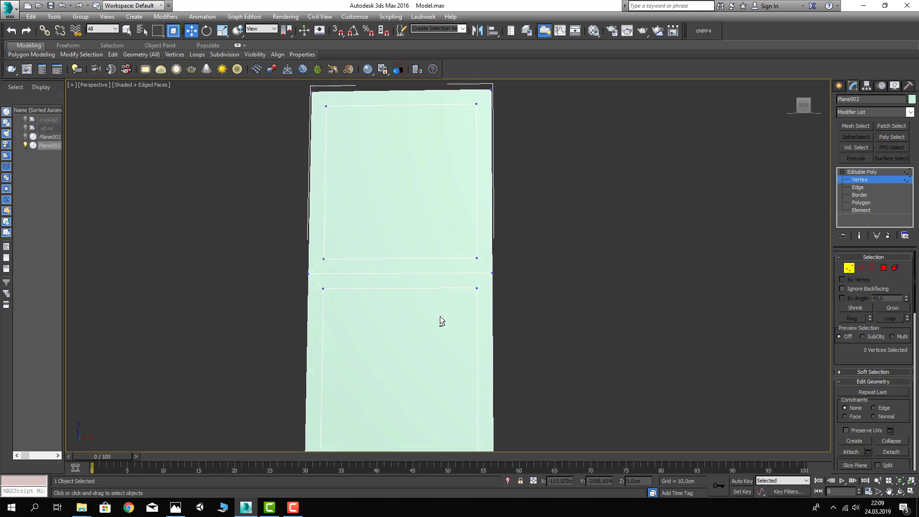
pyautogui.moveTo(263, 242); pyautogui.dragTo(504, 262)
pyautogui.keyDown('alt'); pyautogui.moveTo(504, 262); pyautogui.dragTo(455, 283, button='middle'); pyautogui.keyUp('alt')
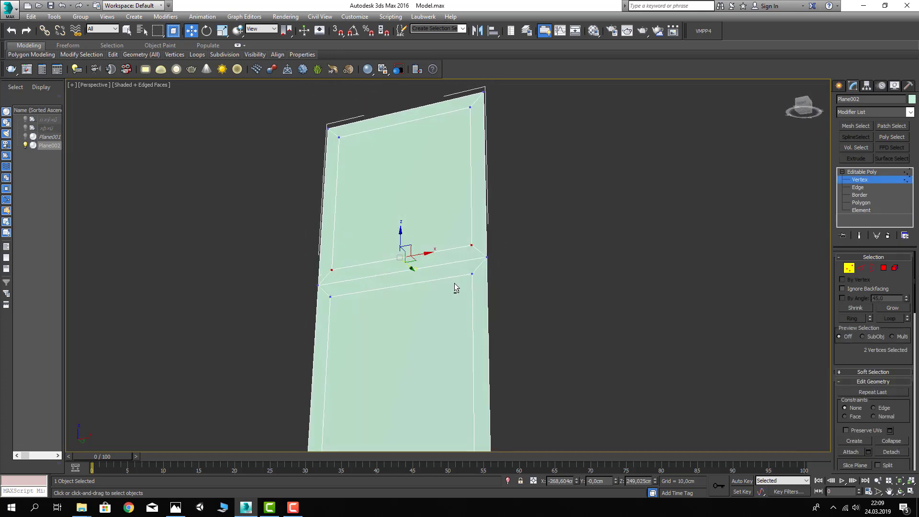
pyautogui.rightClick(191, 31)
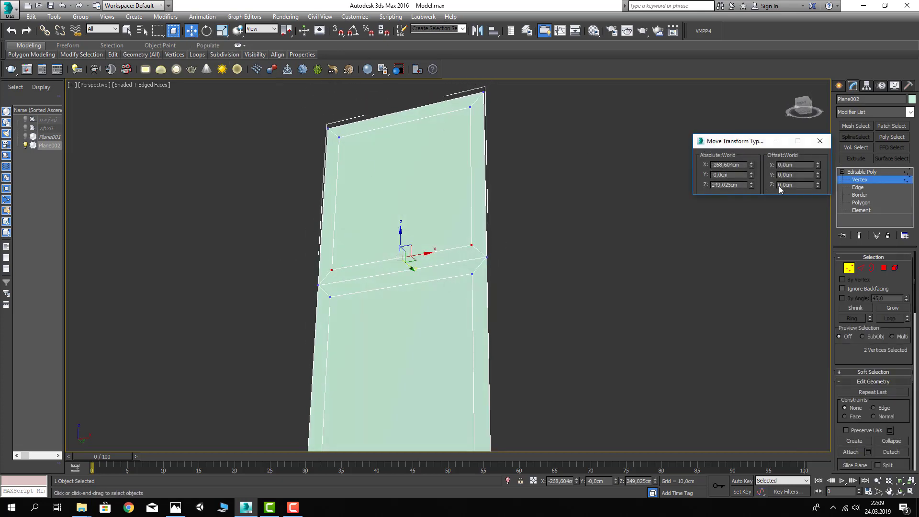
pyautogui.write('-3')
pyautogui.press('Return')
# - Raise the divider's two bottom vertices by 3cm in Z
pyautogui.click(330, 297)
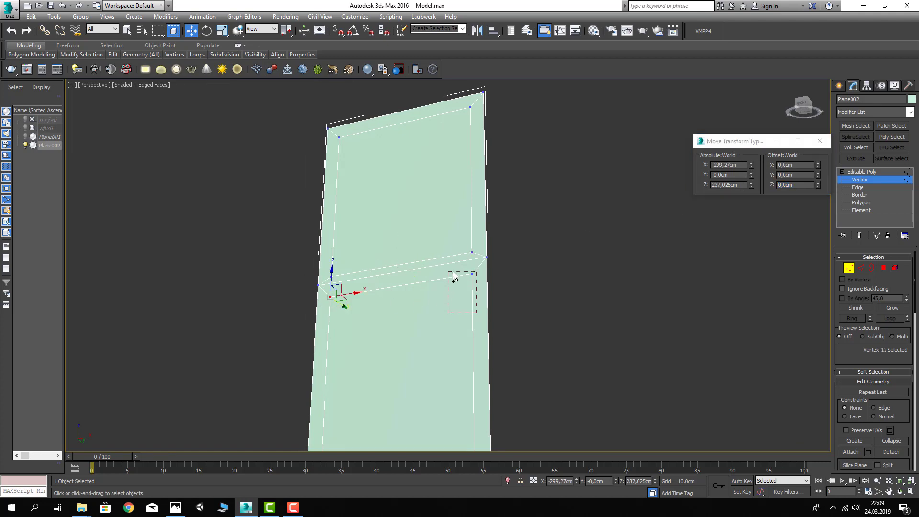
pyautogui.keyDown('ctrl'); pyautogui.moveTo(453, 271); pyautogui.dragTo(452, 272); pyautogui.keyUp('ctrl')
pyautogui.click(809, 184)
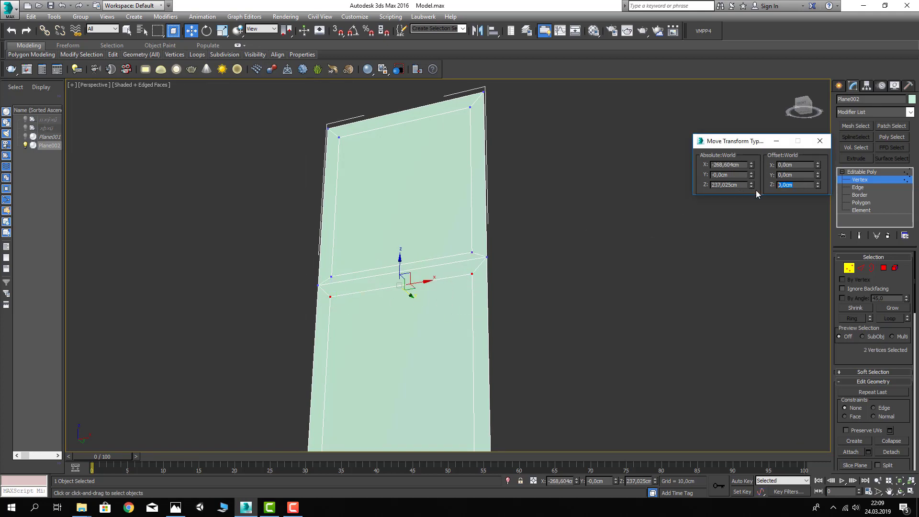
pyautogui.write('6')
pyautogui.press('Return')
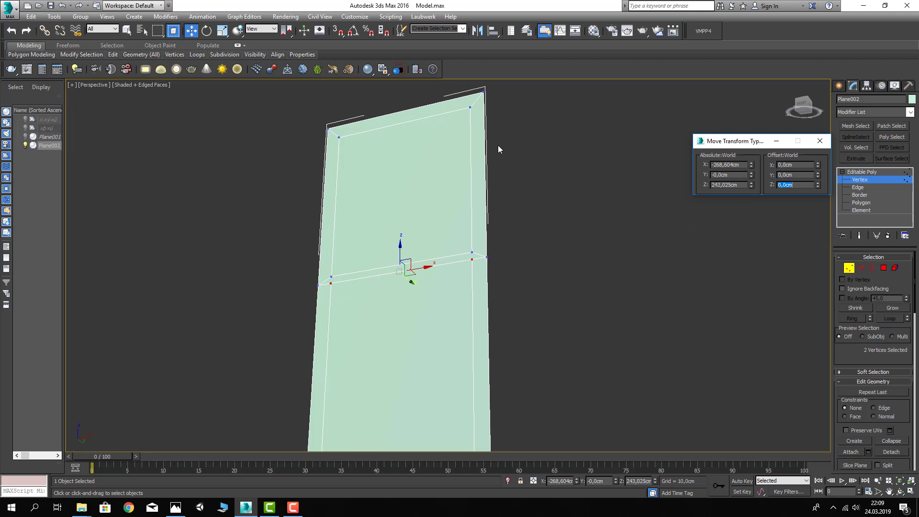
pyautogui.hotkey('ctrl', 'z')
pyautogui.click(801, 186)
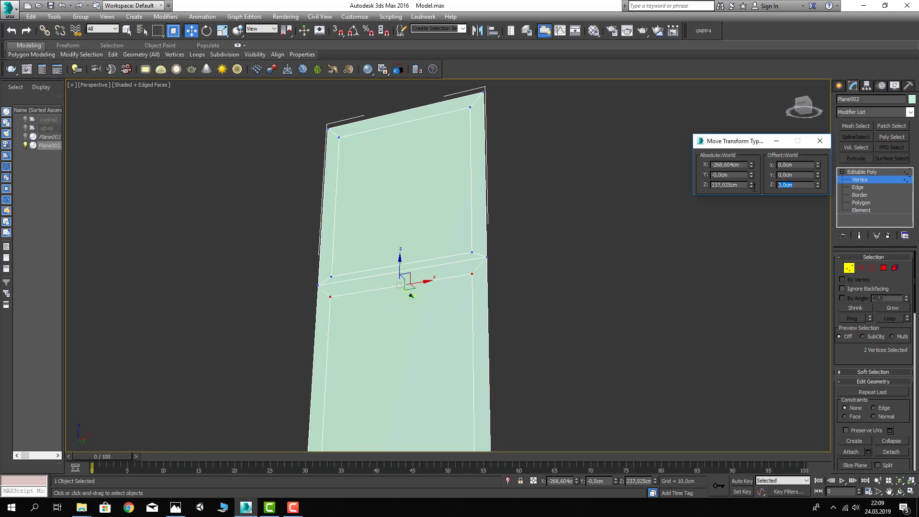
pyautogui.write('3')
pyautogui.press('Return')
pyautogui.click(820, 140)
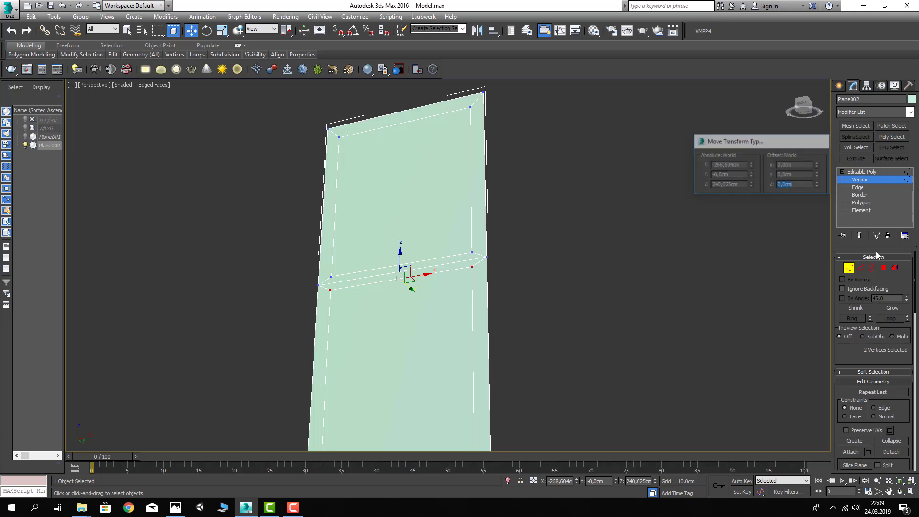
# - Extrude both pane polygons by -3cm so they sit recessed behind the frame
pyautogui.press('4')
pyautogui.moveTo(443, 248); pyautogui.dragTo(438, 225, button='middle')
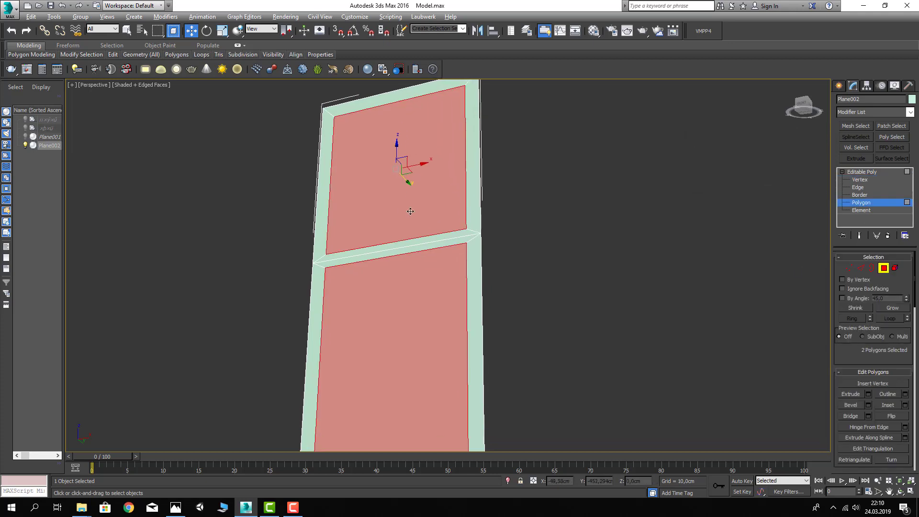
pyautogui.scroll(-1, 855, 370)
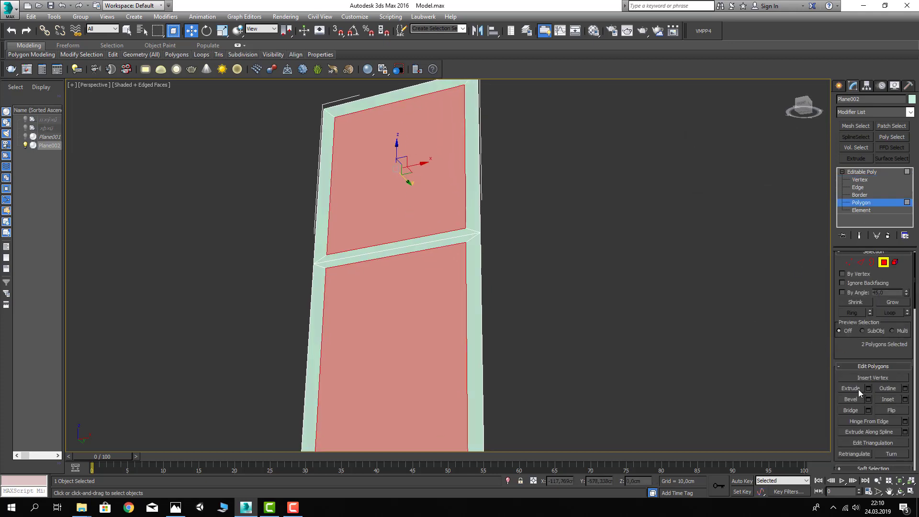
pyautogui.click(868, 388)
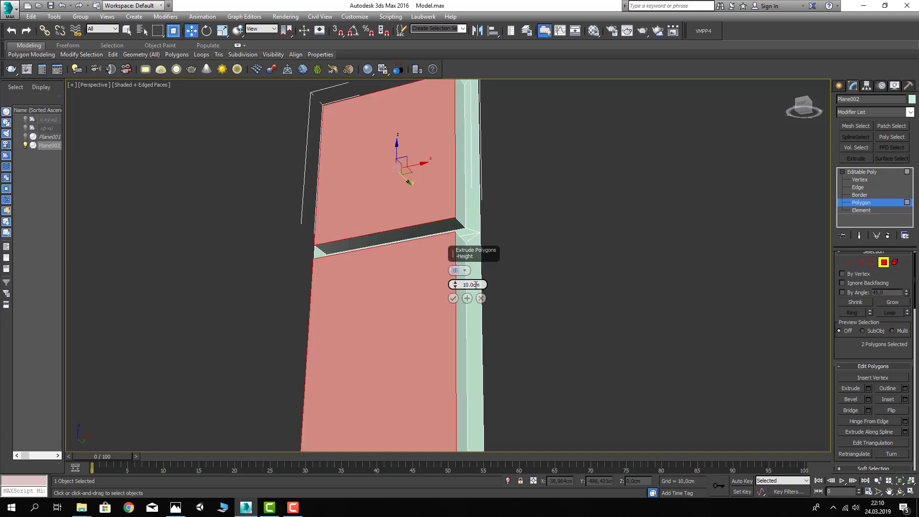
pyautogui.write('-3')
pyautogui.press('Return')
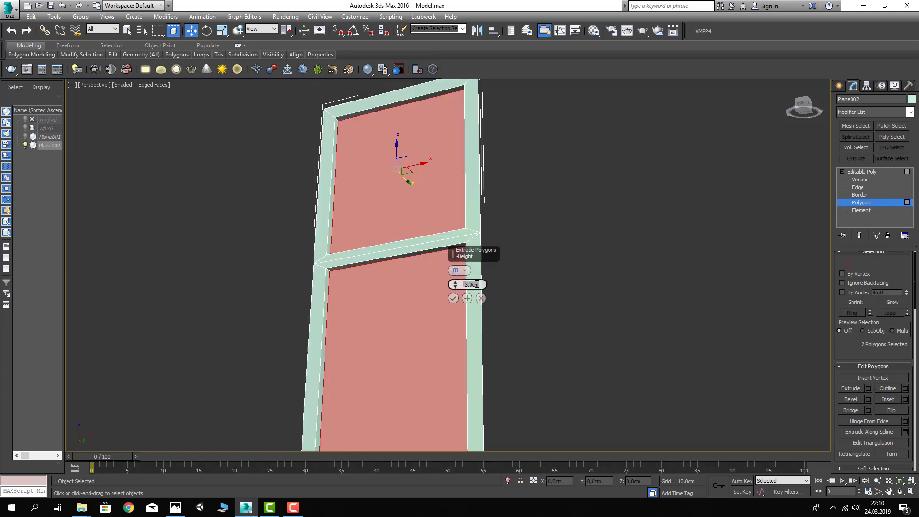
pyautogui.click(453, 299)
pyautogui.scroll(-2, 409, 239)
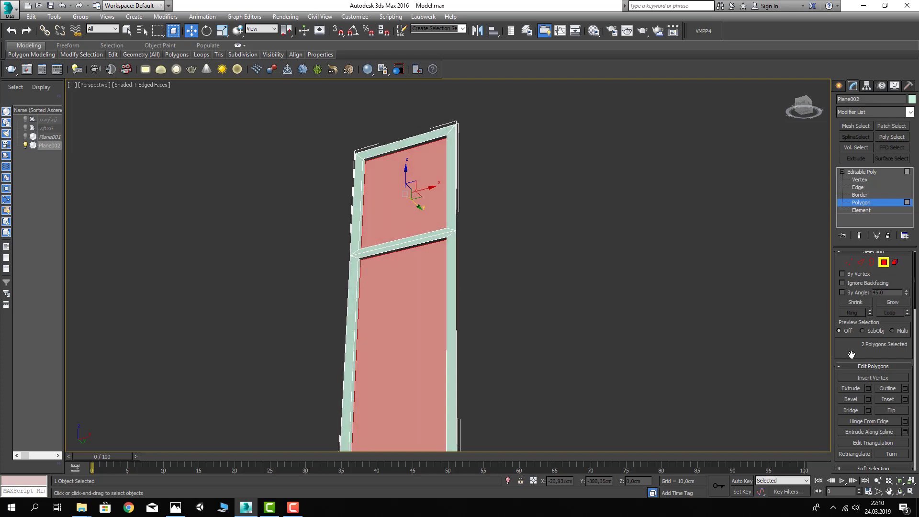
pyautogui.scroll(2, 510, 269)
pyautogui.moveTo(509, 300); pyautogui.dragTo(504, 284, button='middle')
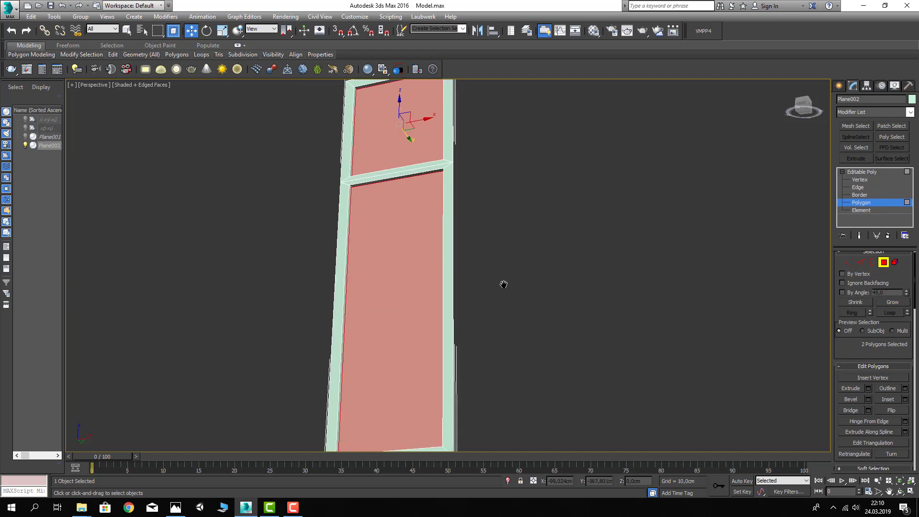
# - Name a free material slot 'Cam' and set its diffuse colour to black
pyautogui.press('m')
pyautogui.click(614, 161)
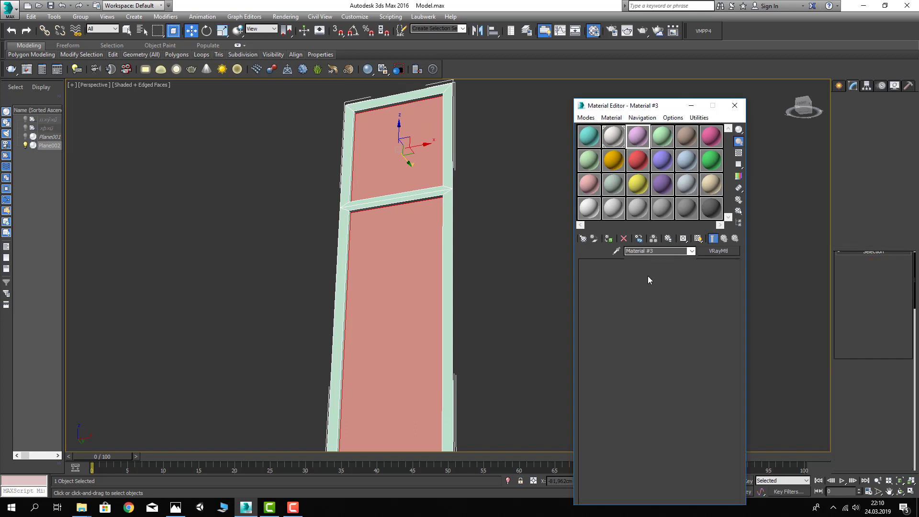
pyautogui.click(661, 253)
pyautogui.write('C')
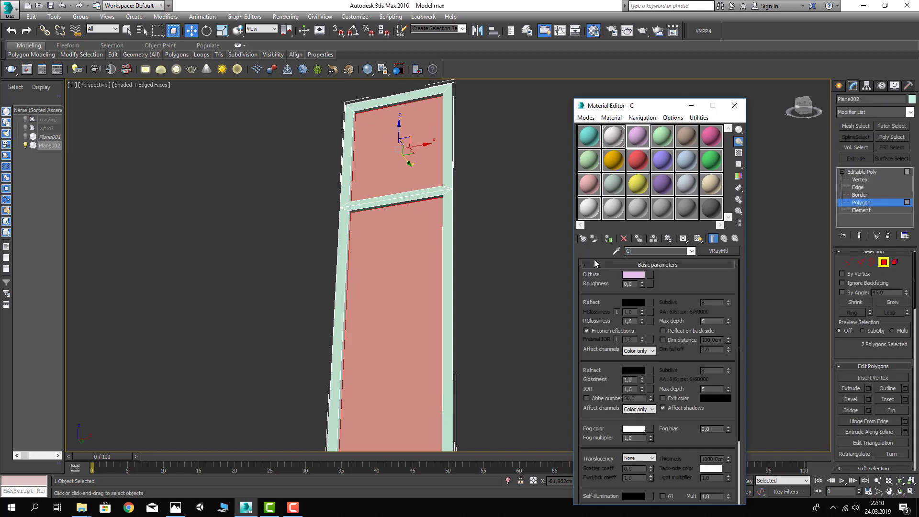
pyautogui.write('am')
pyautogui.click(633, 275)
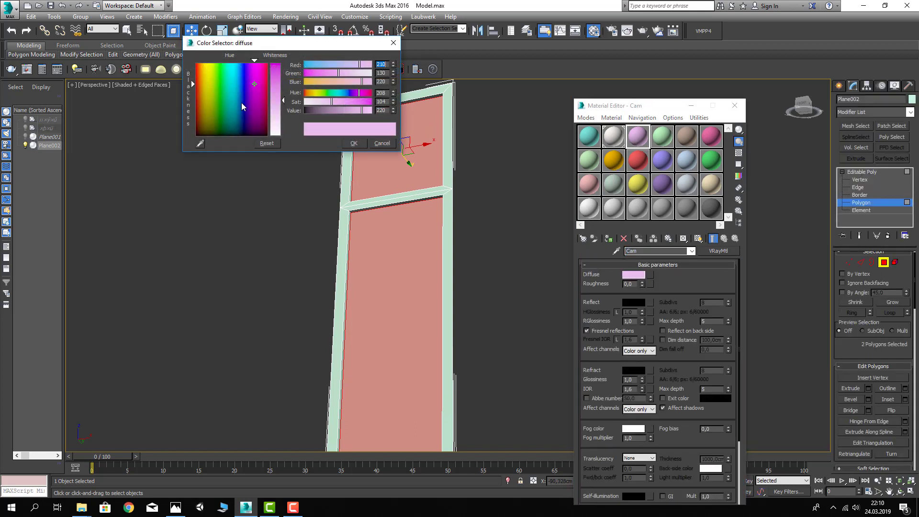
pyautogui.moveTo(275, 96)
pyautogui.mouseDown()
pyautogui.moveTo(272, 136)
pyautogui.moveTo(272, 67)
pyautogui.mouseUp()
pyautogui.click(353, 143)
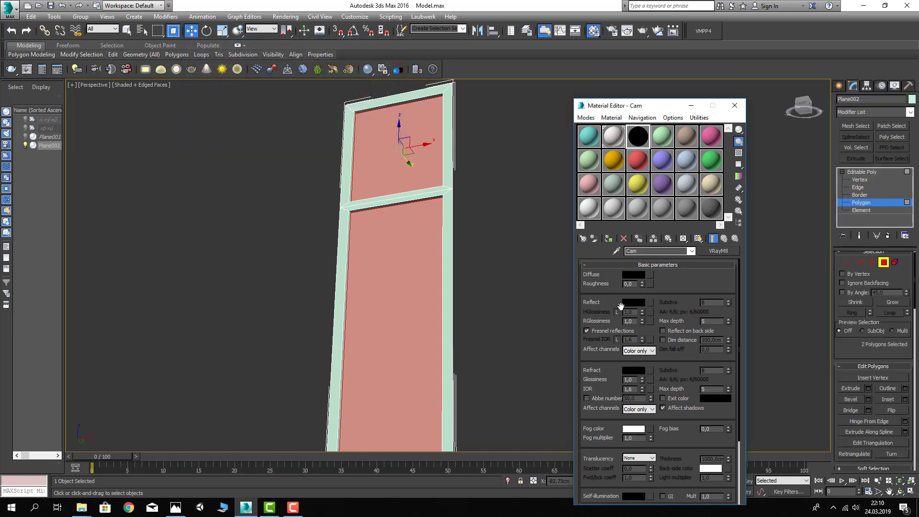
# - Set the Cam material's reflection colour to light grey 176
pyautogui.scroll(-1, 598, 301)
pyautogui.click(633, 284)
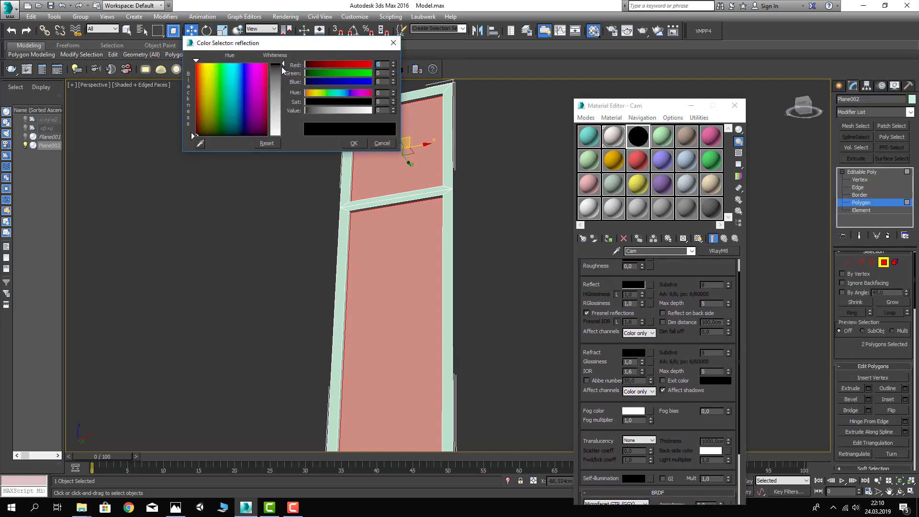
pyautogui.moveTo(283, 65); pyautogui.dragTo(283, 113)
pyautogui.click(353, 143)
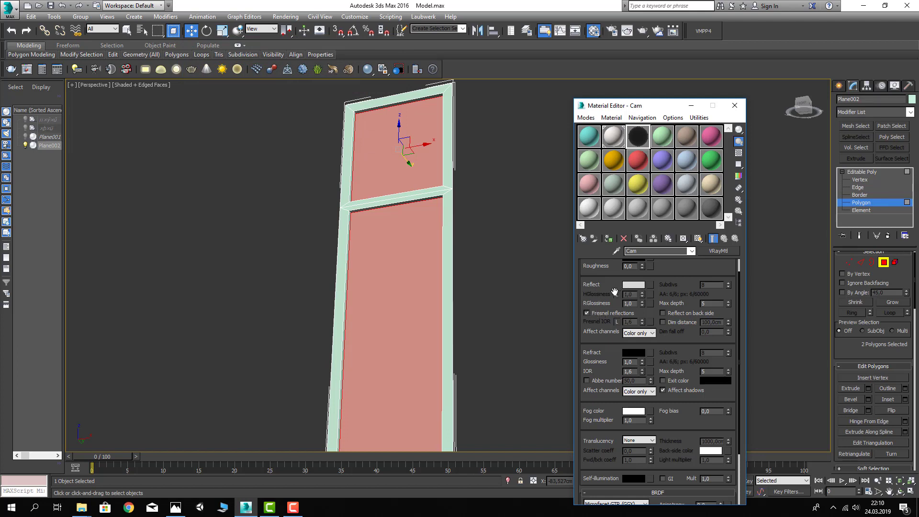
# - Set the Cam material's refraction colour to grey 180
pyautogui.scroll(2, 590, 309)
pyautogui.scroll(-2, 592, 305)
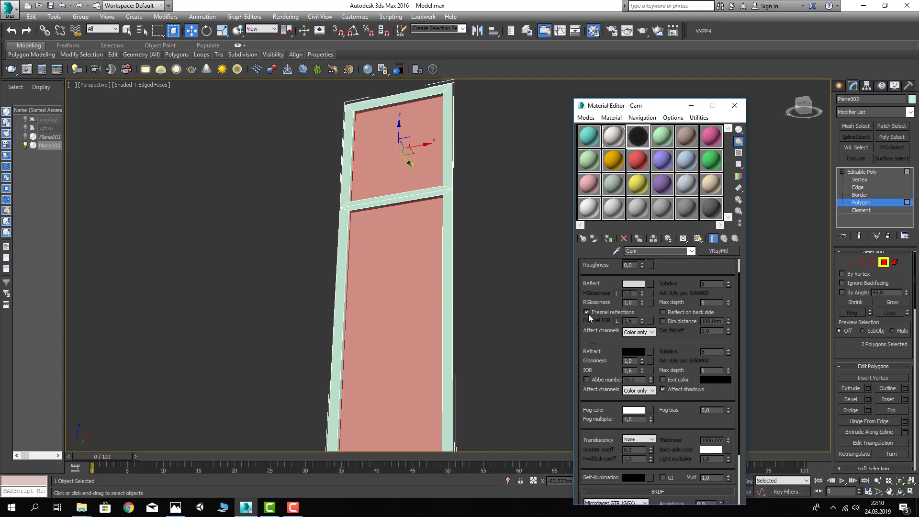
pyautogui.scroll(-1, 598, 312)
pyautogui.scroll(-1, 606, 311)
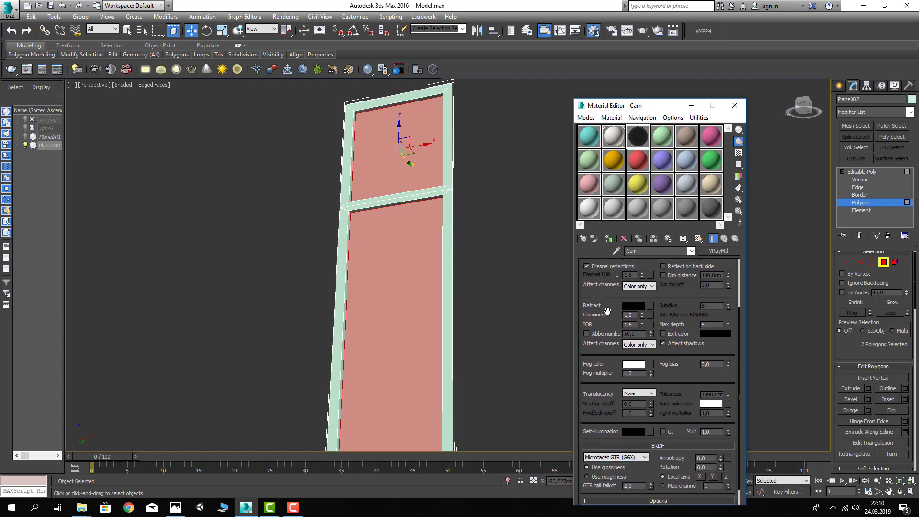
pyautogui.click(631, 307)
pyautogui.moveTo(275, 87); pyautogui.dragTo(275, 115)
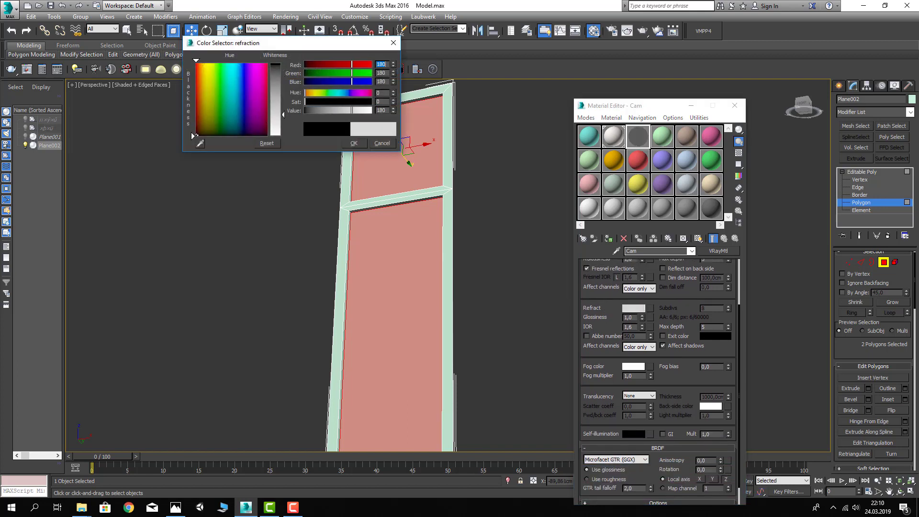
pyautogui.click(353, 143)
pyautogui.scroll(1, 598, 330)
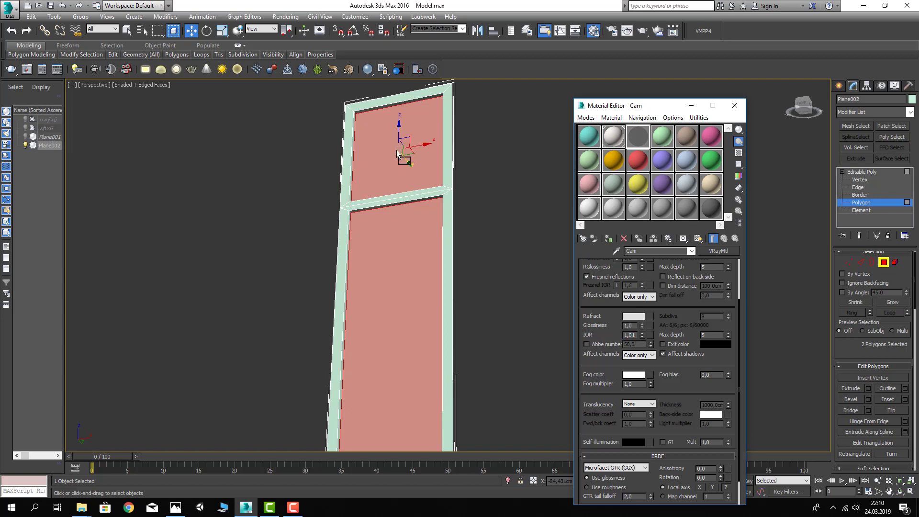
# - Apply the Cam material to the two glass panes and invert the selection to the 16 frame polygons
pyautogui.moveTo(397, 150); pyautogui.dragTo(396, 150)
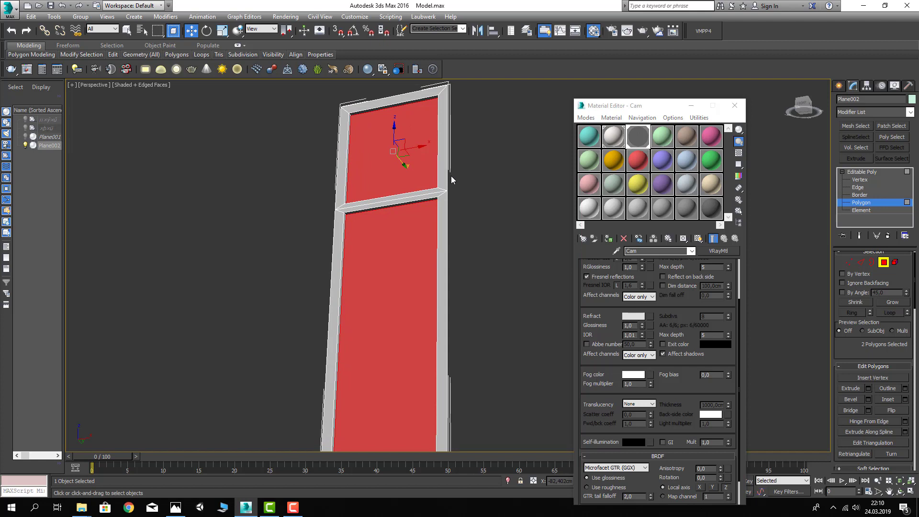
pyautogui.hotkey('ctrl', 'i')
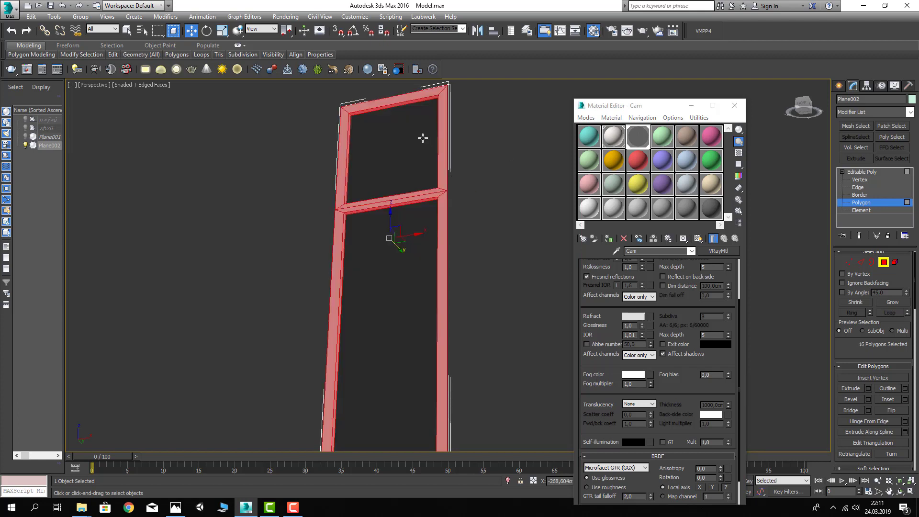
pyautogui.scroll(-1, 400, 207)
pyautogui.scroll(-1, 384, 205)
pyautogui.scroll(-1, 386, 211)
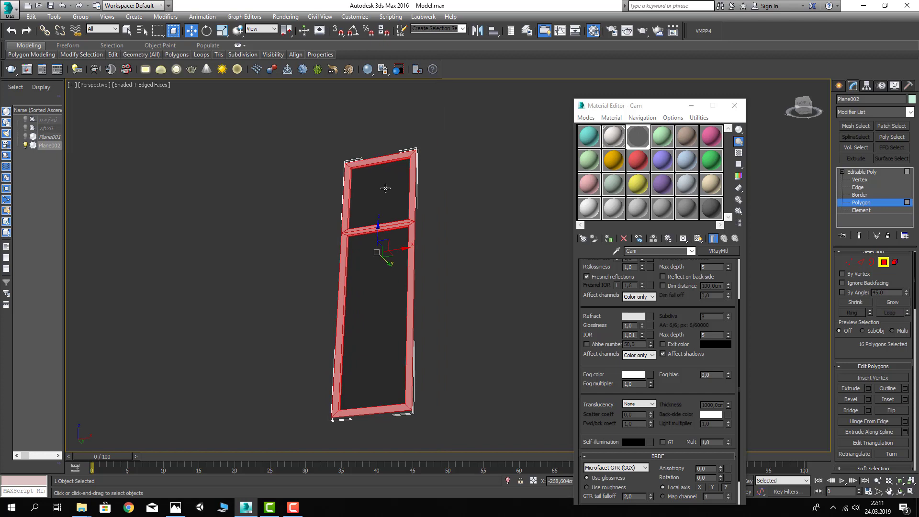
pyautogui.moveTo(410, 196); pyautogui.dragTo(389, 216, button='middle')
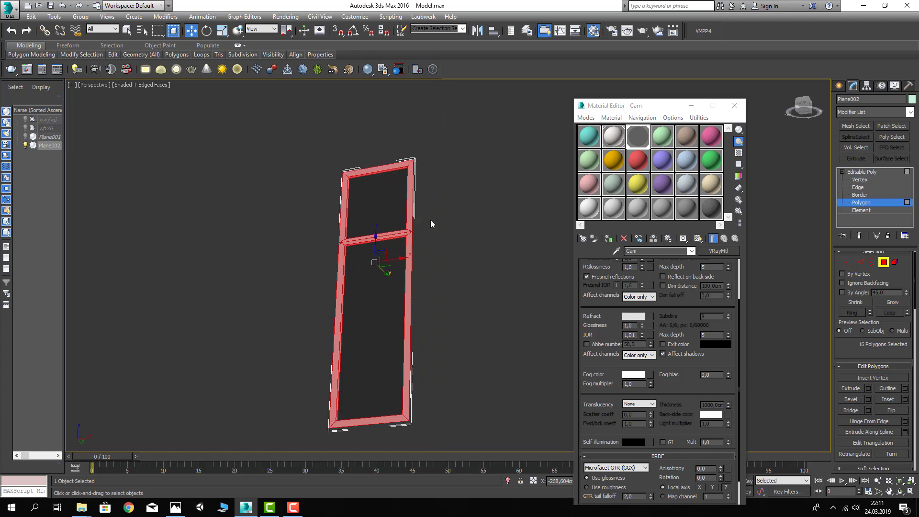
pyautogui.scroll(2, 376, 230)
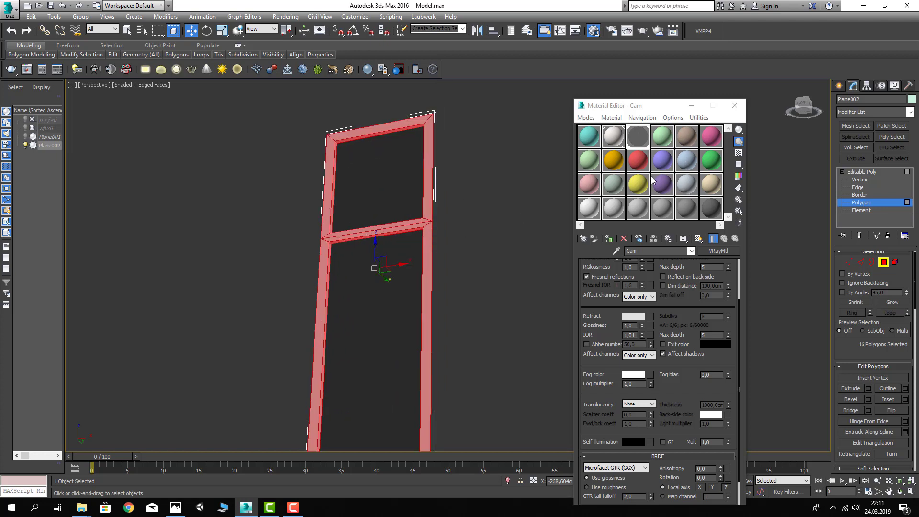
pyautogui.click(660, 142)
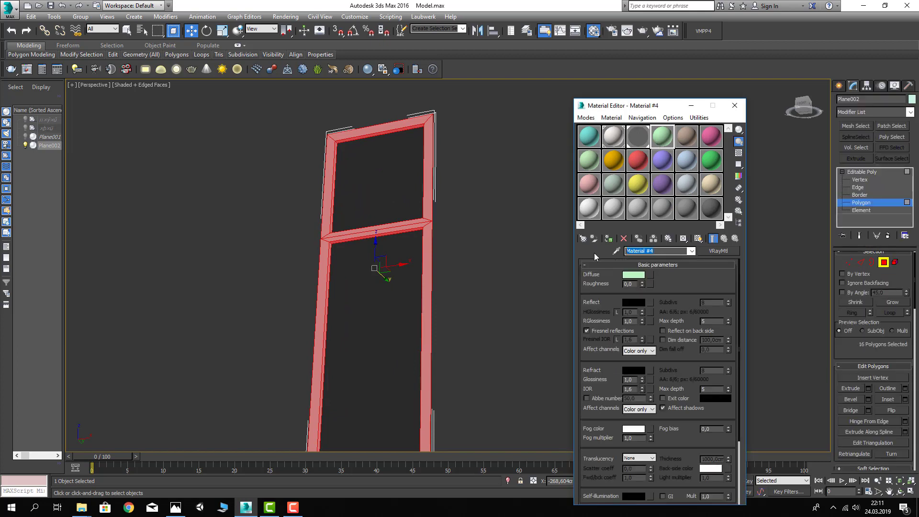
# - Name the new material Doğrama and give it a dark grey 49 diffuse colour
pyautogui.write('Doğrama')
pyautogui.click(633, 276)
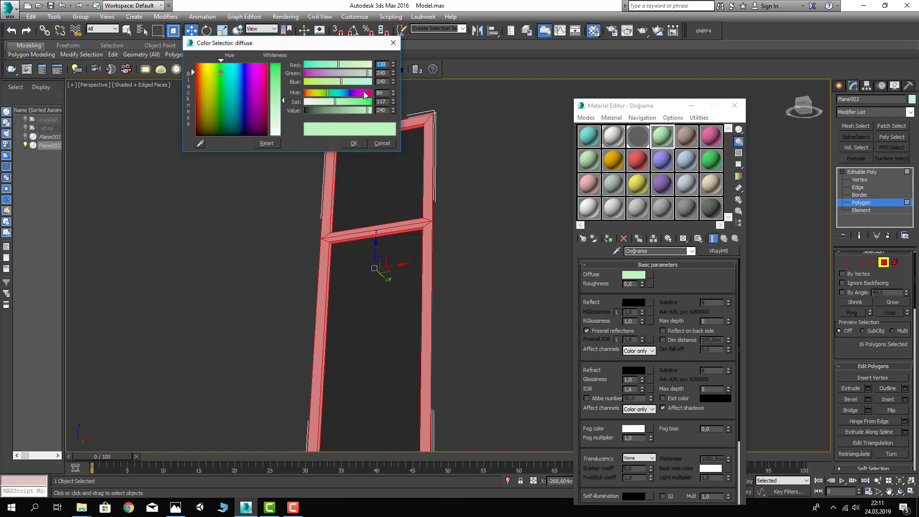
pyautogui.moveTo(223, 110); pyautogui.dragTo(266, 135)
pyautogui.moveTo(276, 102); pyautogui.dragTo(278, 80)
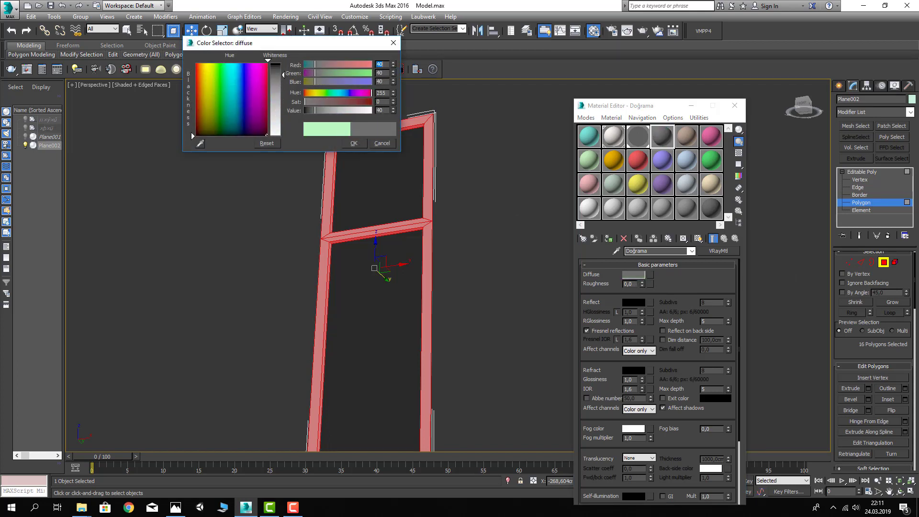
pyautogui.click(354, 143)
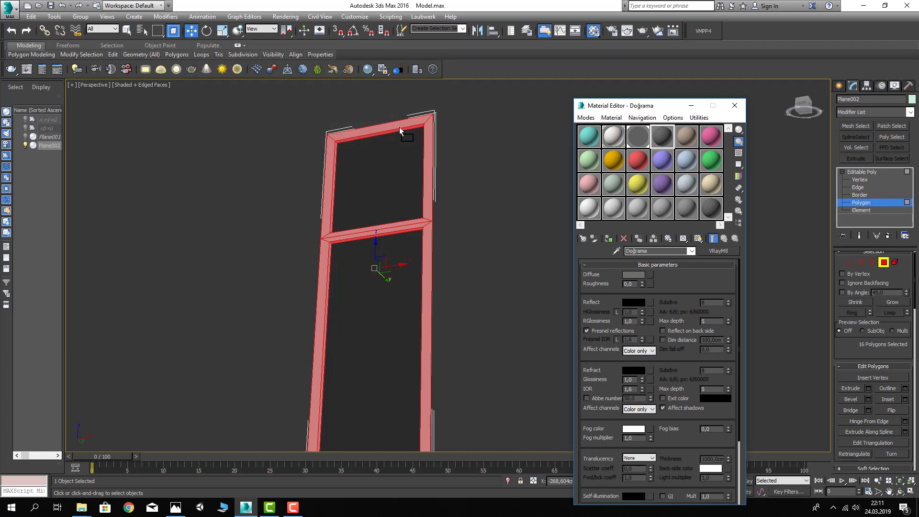
# - Apply Doğrama to the frame polygons with a grey 22 reflection, then exit Polygon mode
pyautogui.moveTo(659, 146); pyautogui.dragTo(399, 127)
pyautogui.click(633, 302)
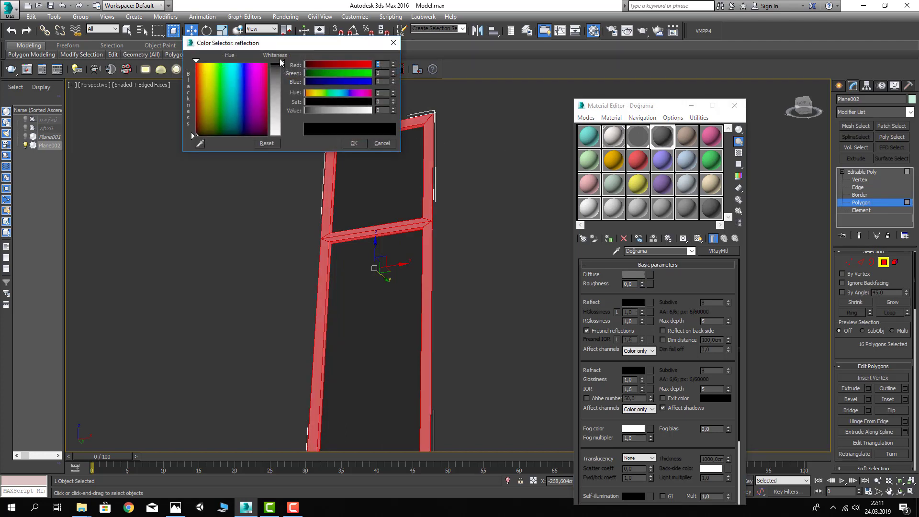
pyautogui.click(354, 143)
pyautogui.write('0,8')
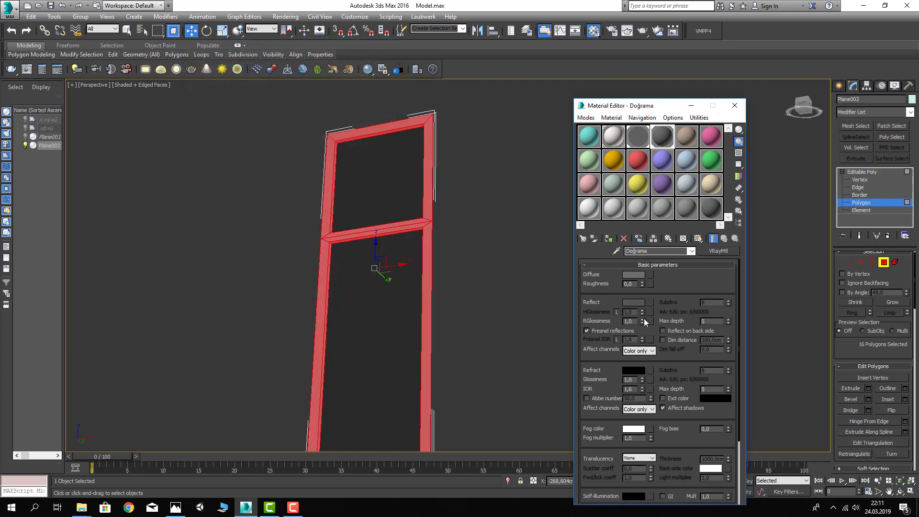
pyautogui.click(886, 260)
# - Rename the window object Plane002 to Pencere
pyautogui.click(472, 174)
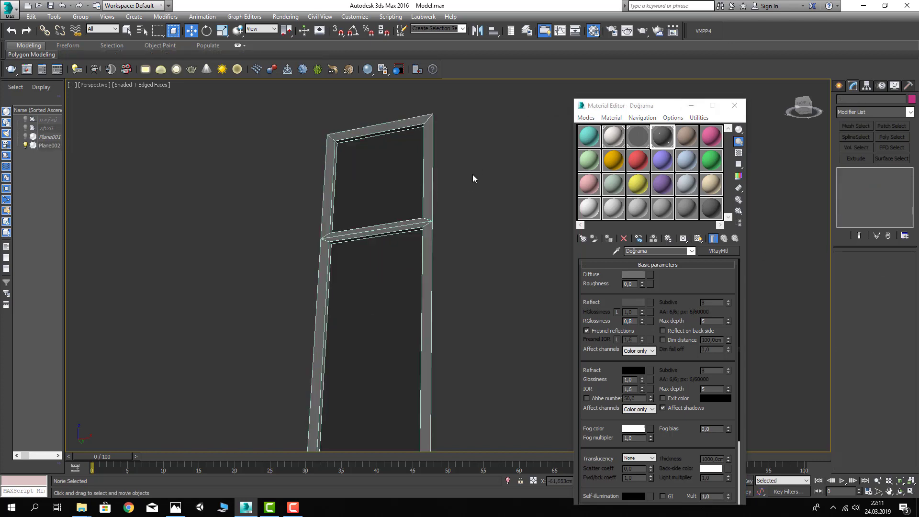
pyautogui.keyDown('alt'); pyautogui.moveTo(472, 174); pyautogui.dragTo(453, 177, button='middle'); pyautogui.keyUp('alt')
pyautogui.press('F4')
pyautogui.moveTo(483, 222); pyautogui.dragTo(405, 204, button='middle')
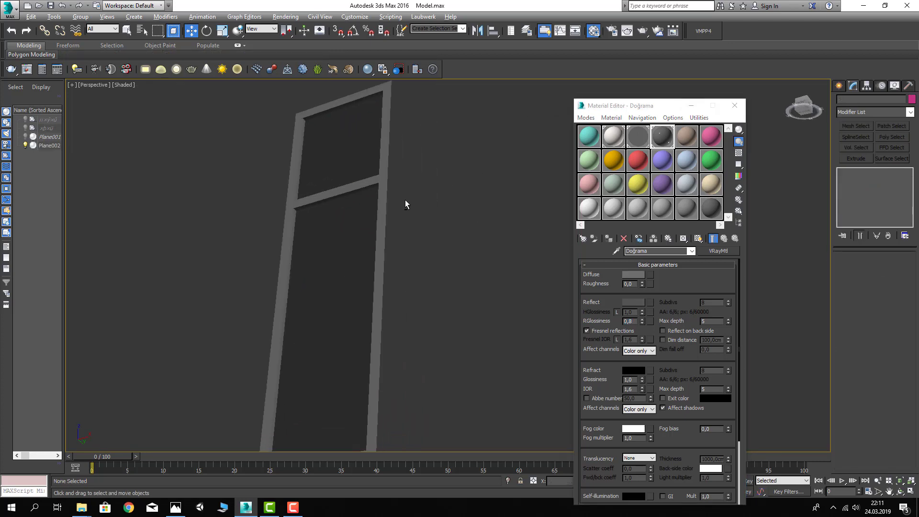
pyautogui.click(353, 190)
pyautogui.doubleClick(869, 99)
pyautogui.write('Pl')
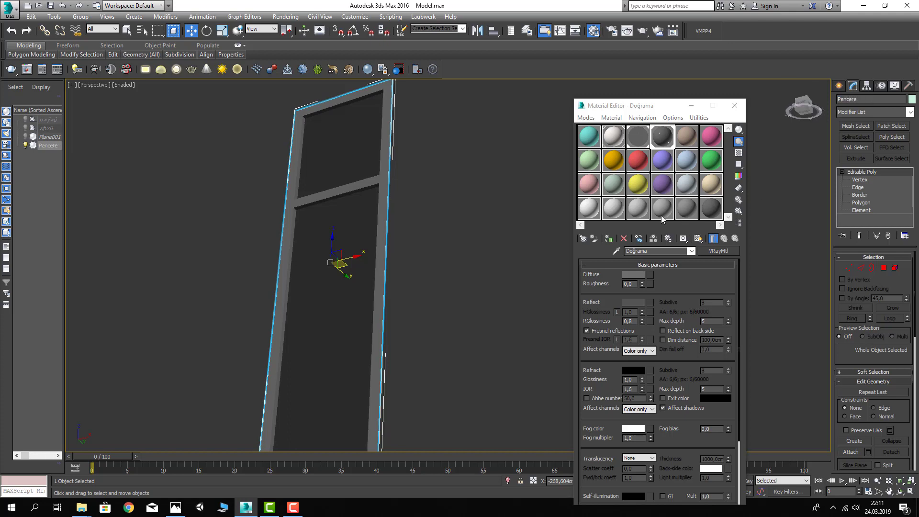
# - Unhide all building parts, close the Material Editor, and nudge Pencere into its wall opening
pyautogui.click(463, 223)
pyautogui.rightClick(463, 223)
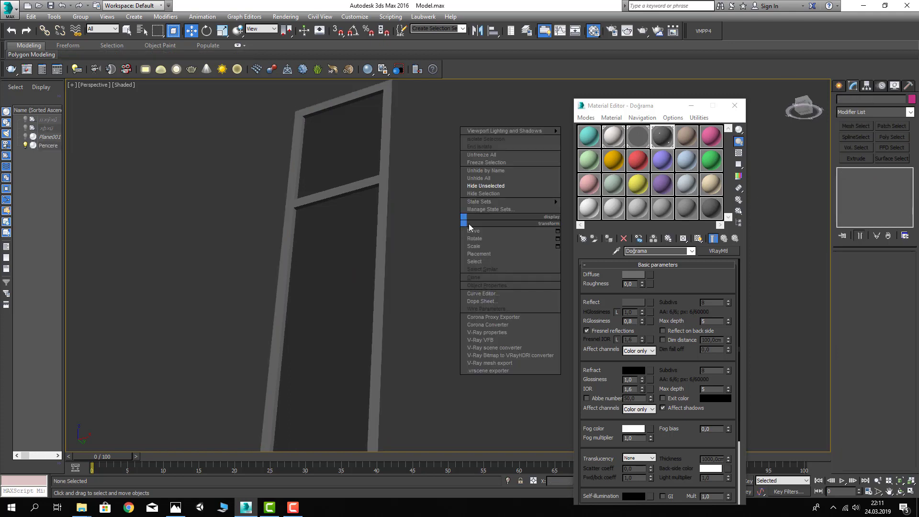
pyautogui.click(487, 178)
pyautogui.moveTo(453, 219)
pyautogui.keyDown('alt'); pyautogui.mouseDown(button='middle')
pyautogui.moveTo(410, 252)
pyautogui.moveTo(431, 245)
pyautogui.mouseUp(button='middle'); pyautogui.keyUp('alt')
pyautogui.scroll(-5, 431, 245)
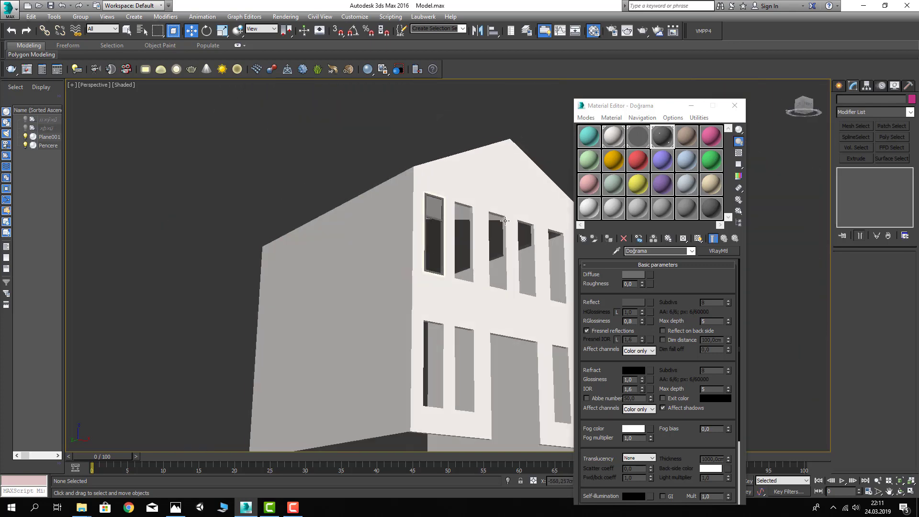
pyautogui.click(735, 105)
pyautogui.scroll(2, 439, 234)
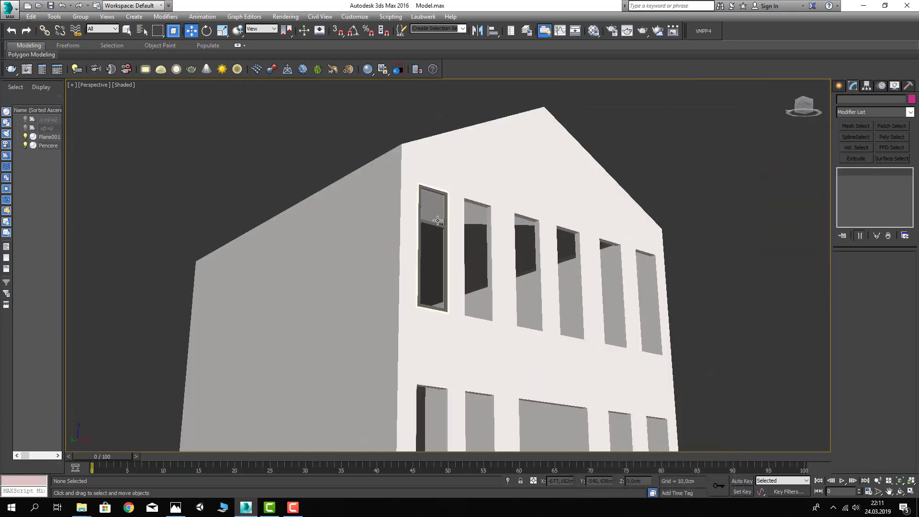
pyautogui.click(421, 258)
pyautogui.scroll(3, 420, 261)
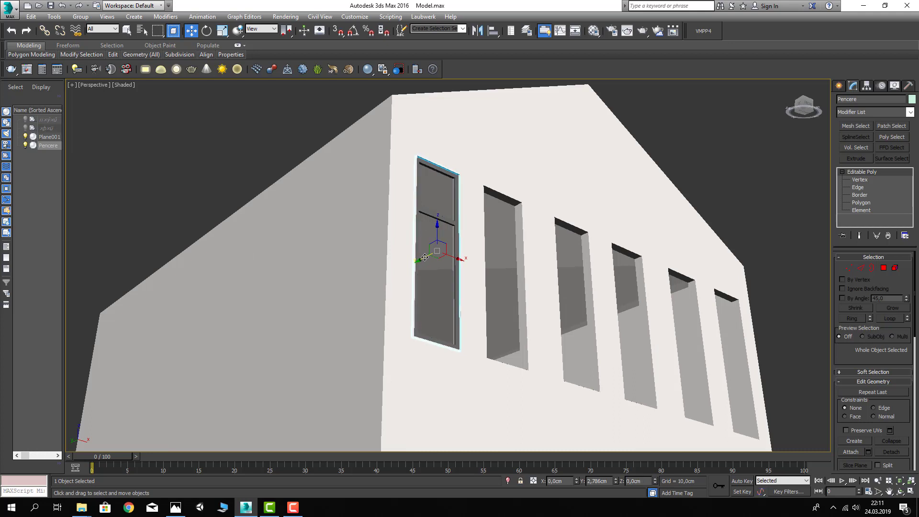
pyautogui.moveTo(427, 256); pyautogui.dragTo(422, 272)
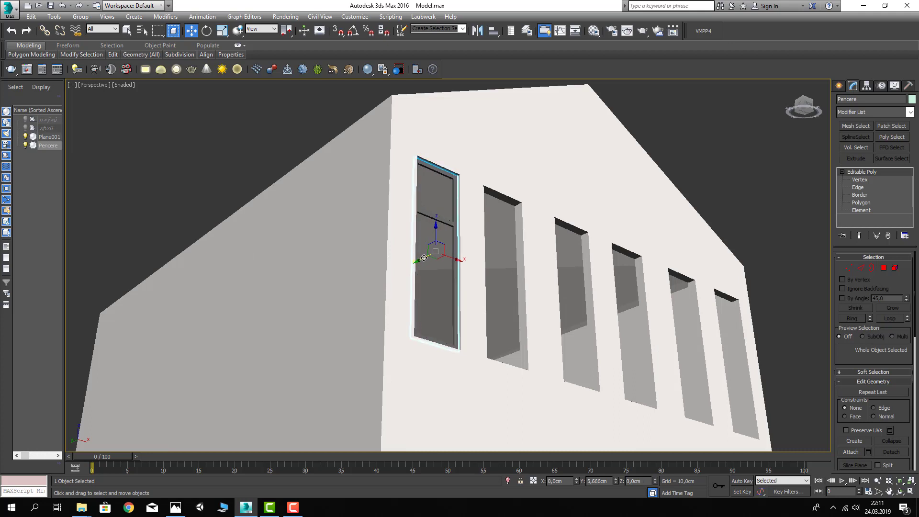
# - With snaps on, Shift-drag an instance copy of Pencere into the next opening
pyautogui.click(341, 33)
pyautogui.scroll(3, 443, 182)
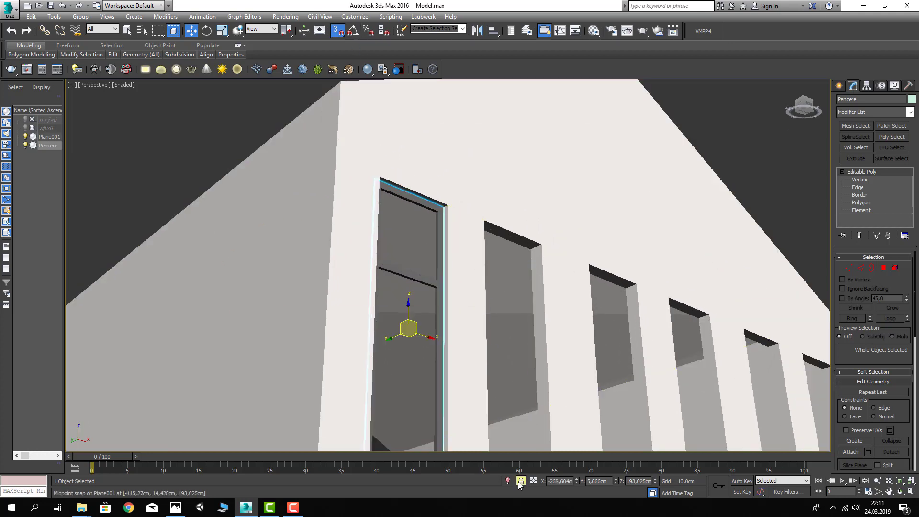
pyautogui.scroll(-2, 529, 354)
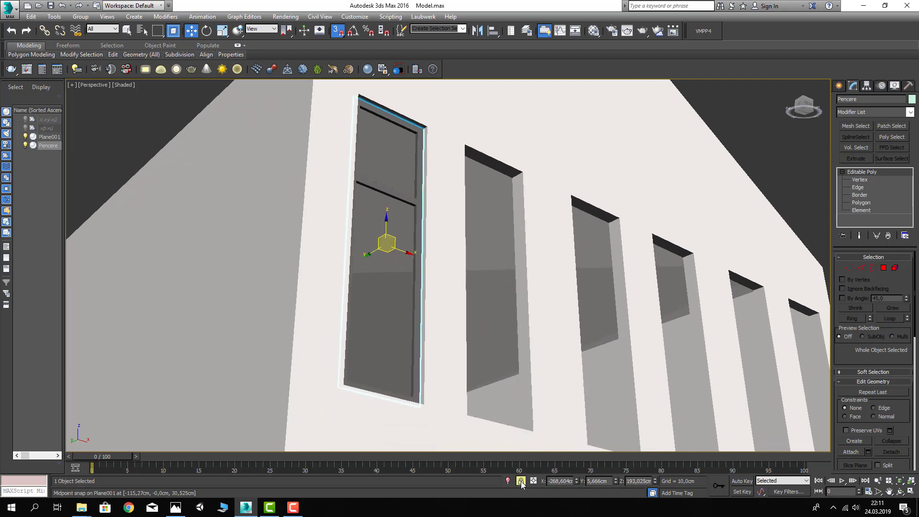
pyautogui.press('space')
pyautogui.scroll(-2, 534, 364)
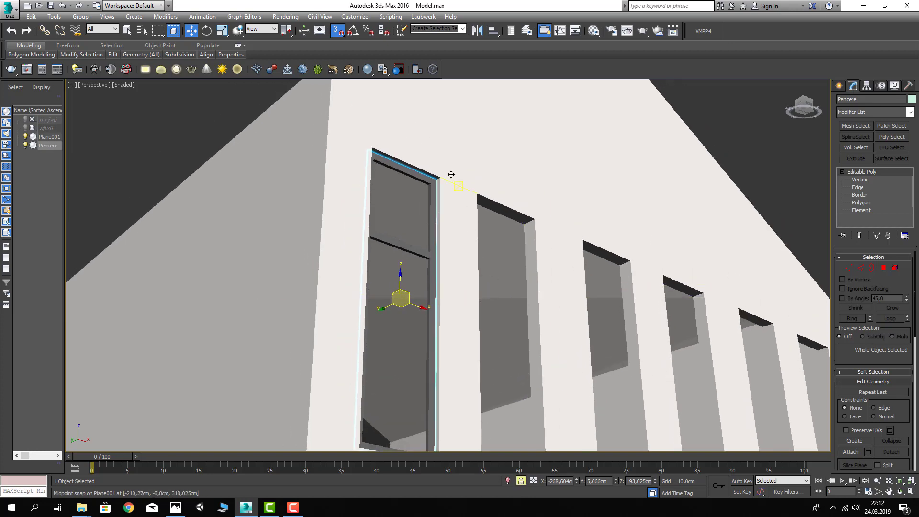
pyautogui.moveTo(447, 172); pyautogui.dragTo(433, 178, button='middle')
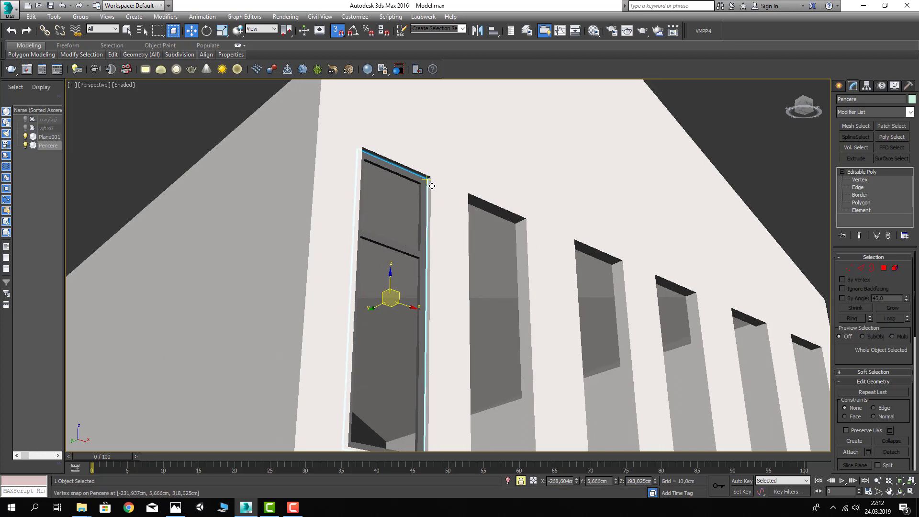
pyautogui.keyDown('shift'); pyautogui.moveTo(433, 179); pyautogui.dragTo(524, 220); pyautogui.keyUp('shift')
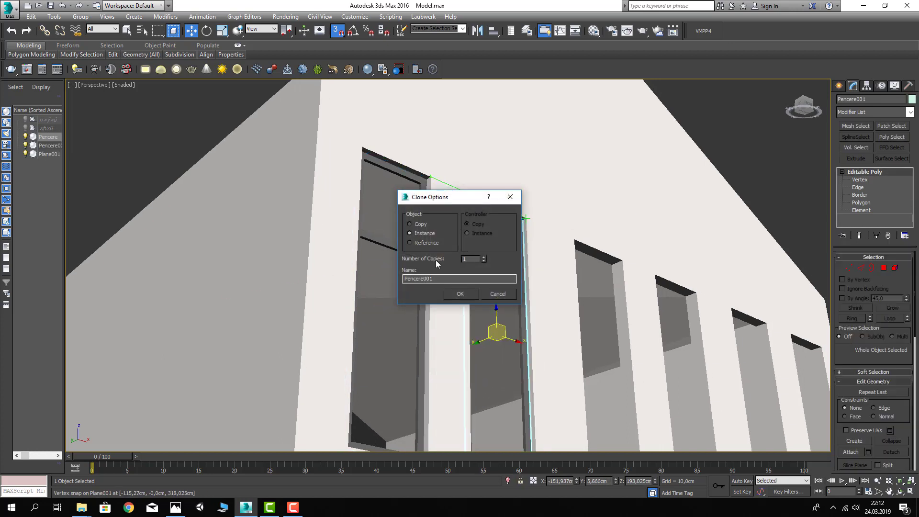
# - Keep the copy as an instance and clone Pencere into the third and fourth openings
pyautogui.press('Return')
pyautogui.scroll(-3, 466, 271)
pyautogui.scroll(-3, 467, 274)
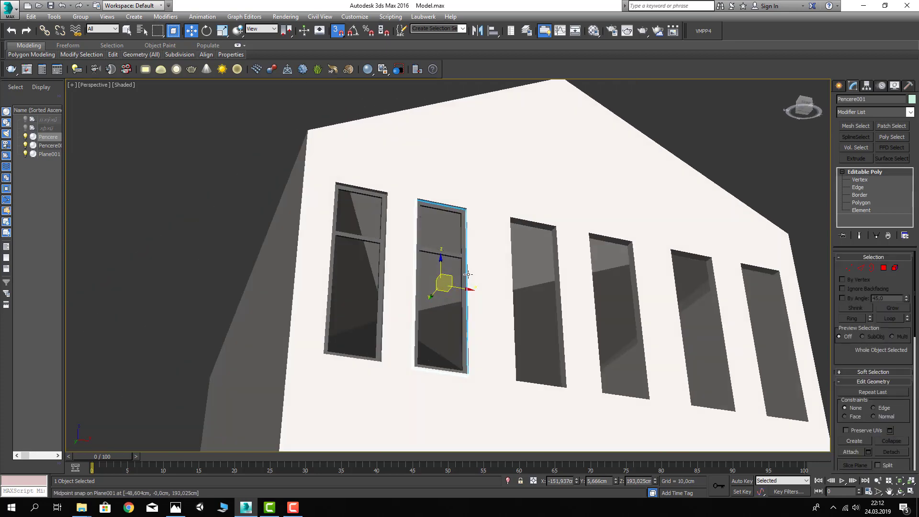
pyautogui.keyDown('alt'); pyautogui.moveTo(467, 273); pyautogui.dragTo(459, 278, button='middle'); pyautogui.keyUp('alt')
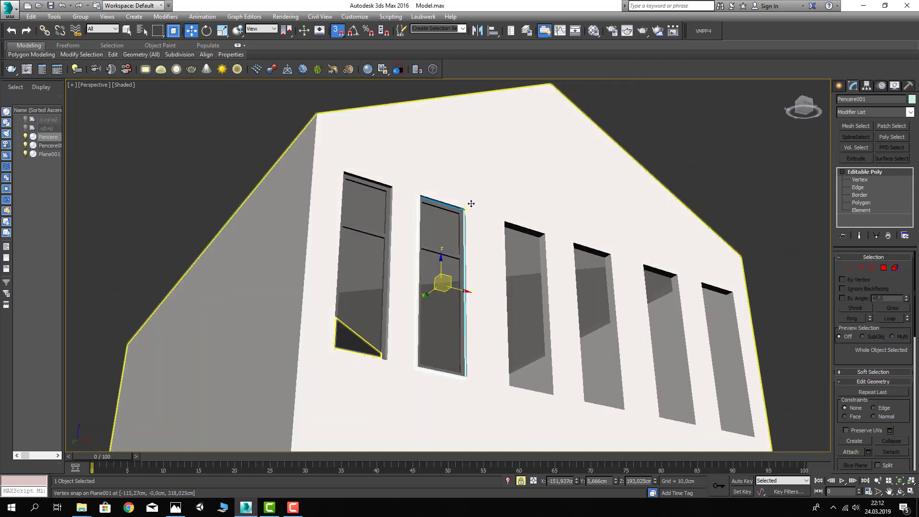
pyautogui.keyDown('shift'); pyautogui.moveTo(471, 203); pyautogui.dragTo(545, 232); pyautogui.keyUp('shift')
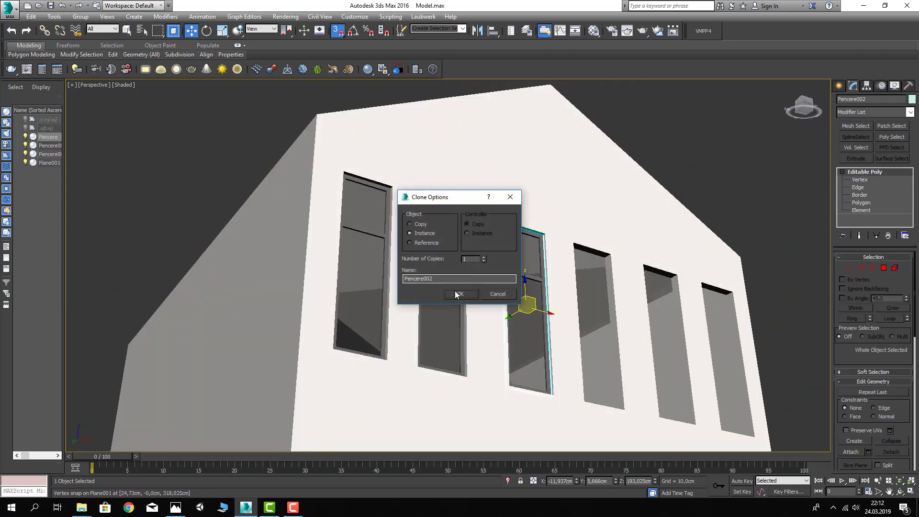
pyautogui.click(456, 294)
pyautogui.scroll(5, 576, 230)
pyautogui.moveTo(545, 235); pyautogui.dragTo(638, 266)
pyautogui.click(455, 295)
# - Clone Pencere into the fifth and final upper-storey opening
pyautogui.scroll(-5, 544, 227)
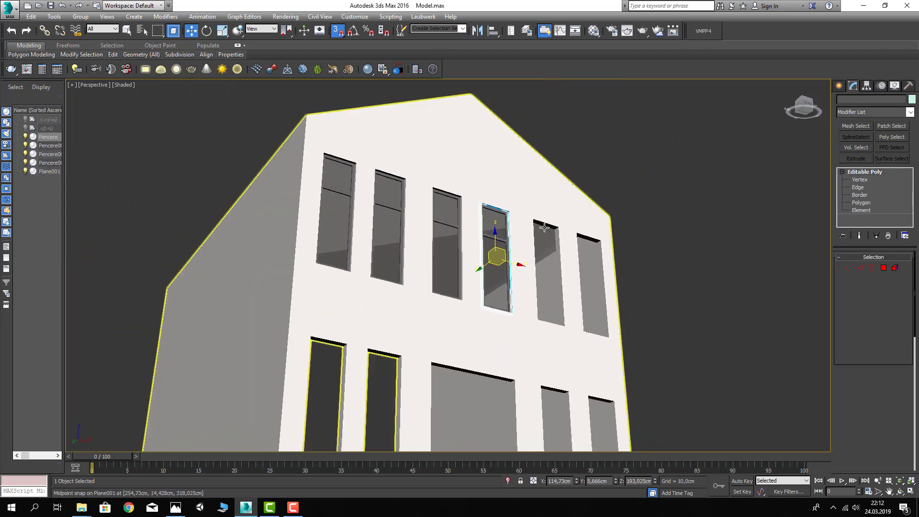
pyautogui.scroll(5, 544, 228)
pyautogui.moveTo(500, 209)
pyautogui.keyDown('shift'); pyautogui.mouseDown()
pyautogui.moveTo(573, 250)
pyautogui.moveTo(629, 249)
pyautogui.mouseUp(); pyautogui.keyUp('shift')
pyautogui.click(455, 295)
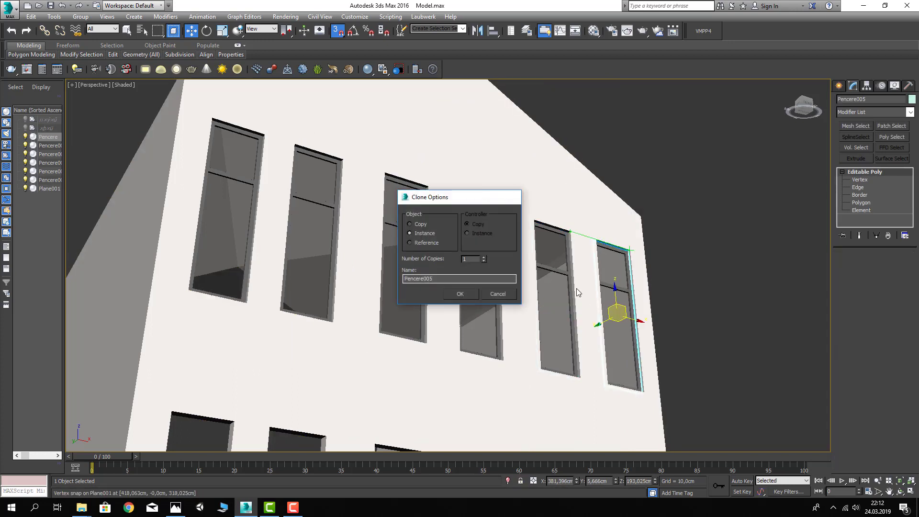
pyautogui.press('Return')
# - Select the four upper-storey windows together
pyautogui.scroll(-5, 577, 292)
pyautogui.keyDown('alt'); pyautogui.moveTo(619, 287); pyautogui.dragTo(478, 277, button='middle'); pyautogui.keyUp('alt')
pyautogui.keyDown('ctrl'); pyautogui.click(559, 287); pyautogui.keyUp('ctrl')
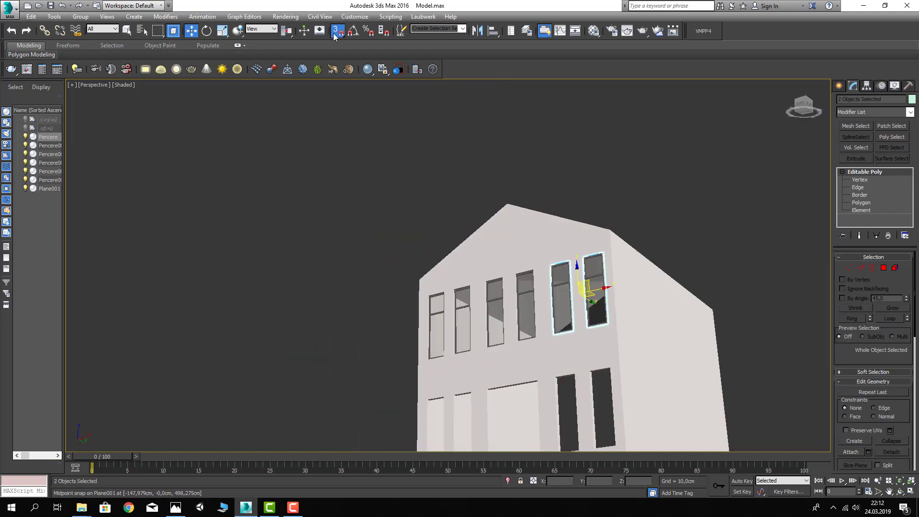
pyautogui.click(334, 33)
pyautogui.moveTo(366, 213); pyautogui.dragTo(327, 185, button='middle')
pyautogui.click(327, 185)
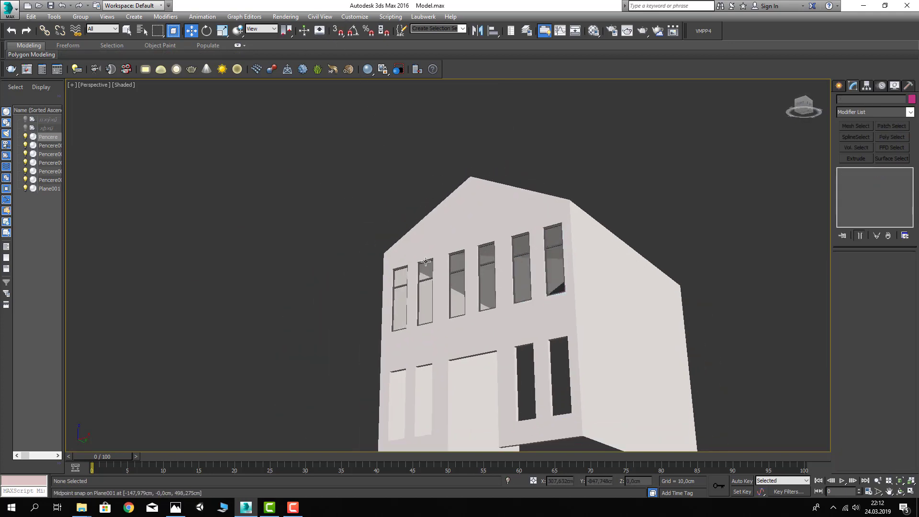
pyautogui.click(400, 286)
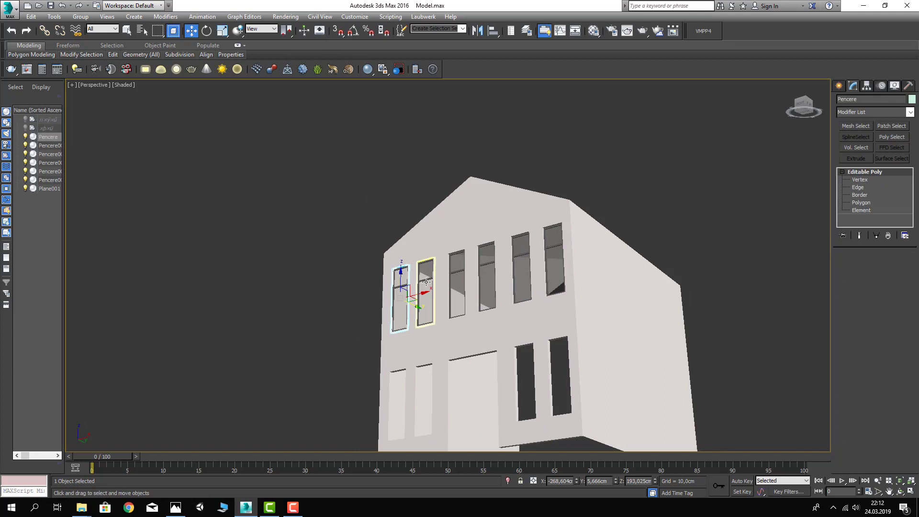
pyautogui.keyDown('ctrl'); pyautogui.click(552, 246); pyautogui.keyUp('ctrl')
pyautogui.keyDown('ctrl'); pyautogui.click(522, 268); pyautogui.keyUp('ctrl')
# - Snap-clone the four windows down to the ground floor as instances flanking the door
pyautogui.click(337, 30)
pyautogui.moveTo(445, 373)
pyautogui.mouseDown(button='middle')
pyautogui.moveTo(438, 314)
pyautogui.moveTo(396, 216)
pyautogui.mouseUp(button='middle')
pyautogui.scroll(3, 396, 217)
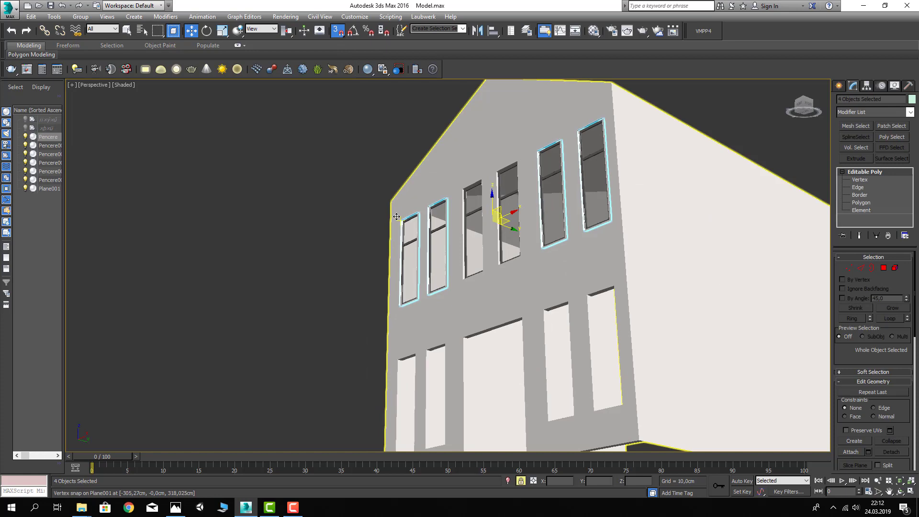
pyautogui.keyDown('shift'); pyautogui.moveTo(396, 216); pyautogui.dragTo(398, 358); pyautogui.keyUp('shift')
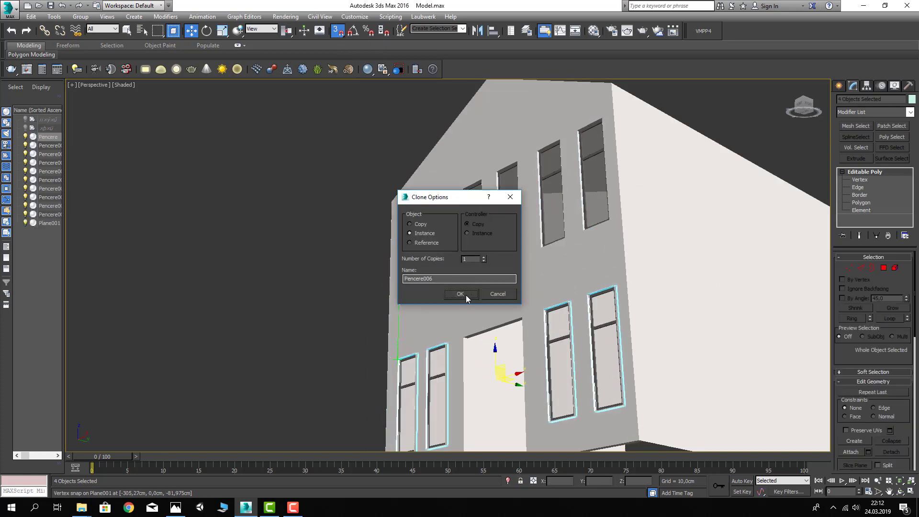
pyautogui.click(460, 294)
pyautogui.scroll(-3, 331, 301)
pyautogui.click(330, 302)
pyautogui.moveTo(316, 312)
pyautogui.keyDown('alt'); pyautogui.mouseDown(button='middle')
pyautogui.moveTo(364, 326)
pyautogui.moveTo(368, 346)
pyautogui.moveTo(467, 367)
pyautogui.mouseUp(button='middle'); pyautogui.keyUp('alt')
pyautogui.scroll(-2, 437, 360)
pyautogui.scroll(3, 410, 345)
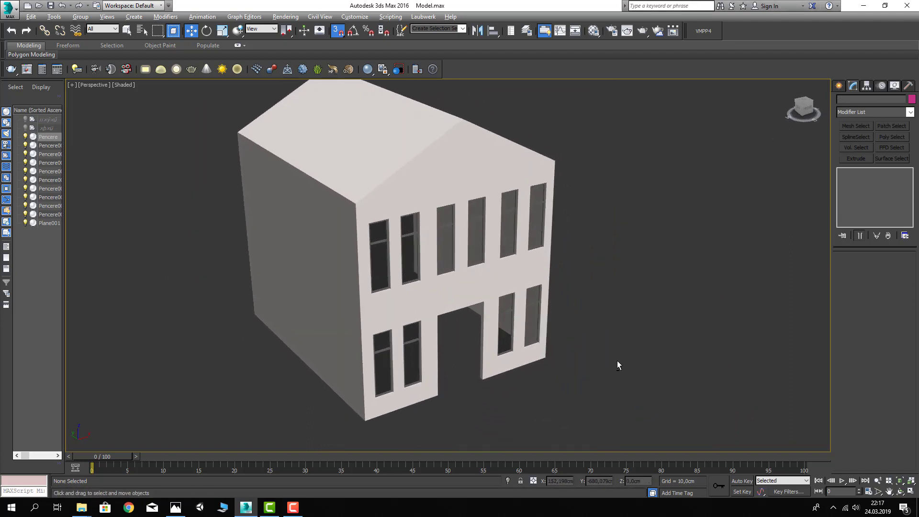
# - Choose the Line tool from Create > Shapes and face the front facade
pyautogui.keyDown('alt'); pyautogui.moveTo(616, 364); pyautogui.dragTo(484, 311, button='middle'); pyautogui.keyUp('alt')
pyautogui.click(838, 86)
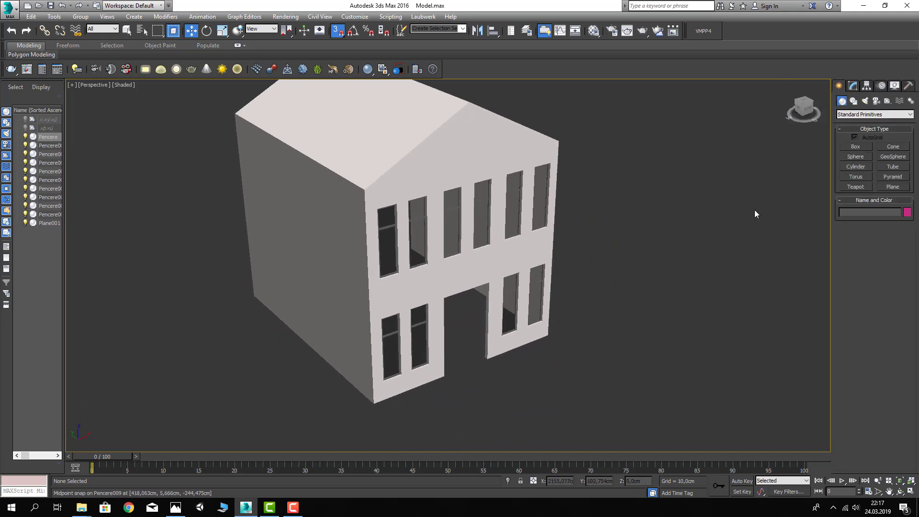
pyautogui.click(854, 101)
pyautogui.moveTo(744, 178)
pyautogui.keyDown('alt'); pyautogui.mouseDown(button='middle')
pyautogui.moveTo(676, 177)
pyautogui.moveTo(510, 262)
pyautogui.mouseUp(button='middle'); pyautogui.keyUp('alt')
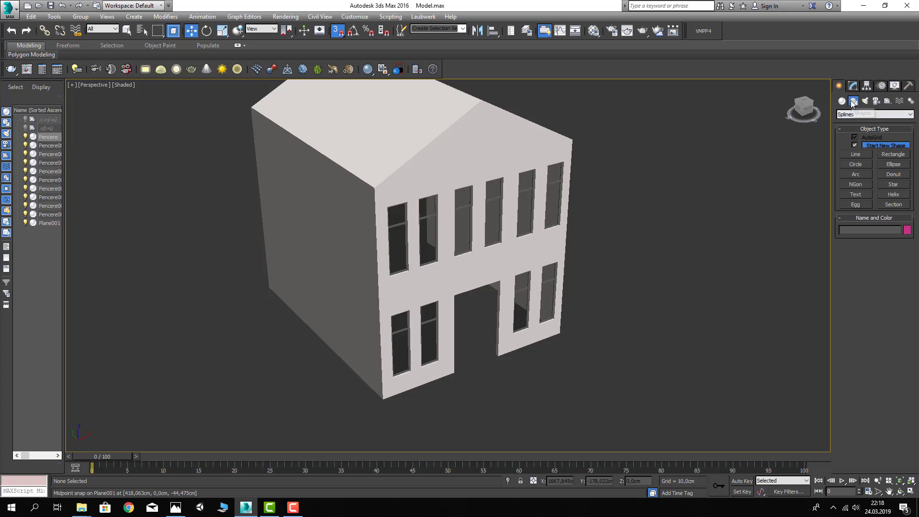
pyautogui.click(856, 154)
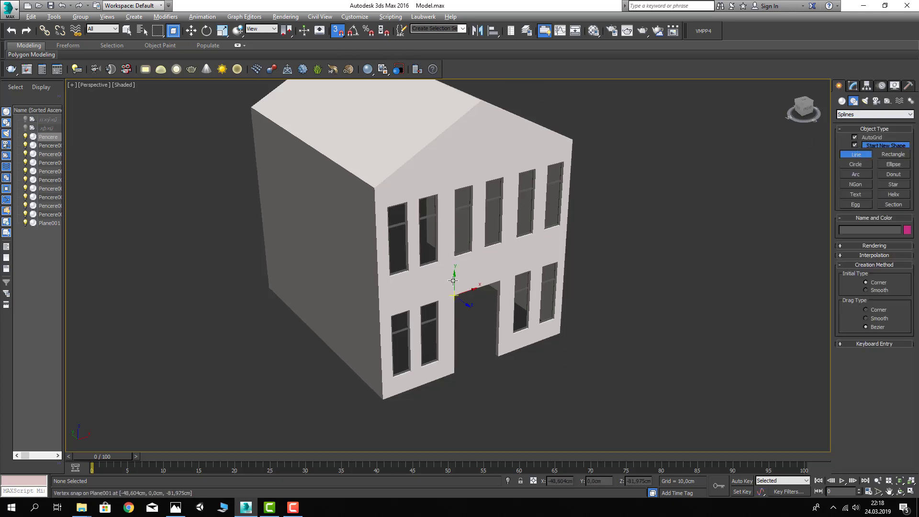
pyautogui.keyDown('alt'); pyautogui.moveTo(451, 277); pyautogui.dragTo(480, 313, button='middle'); pyautogui.keyUp('alt')
pyautogui.scroll(5, 480, 312)
pyautogui.scroll(2, 456, 324)
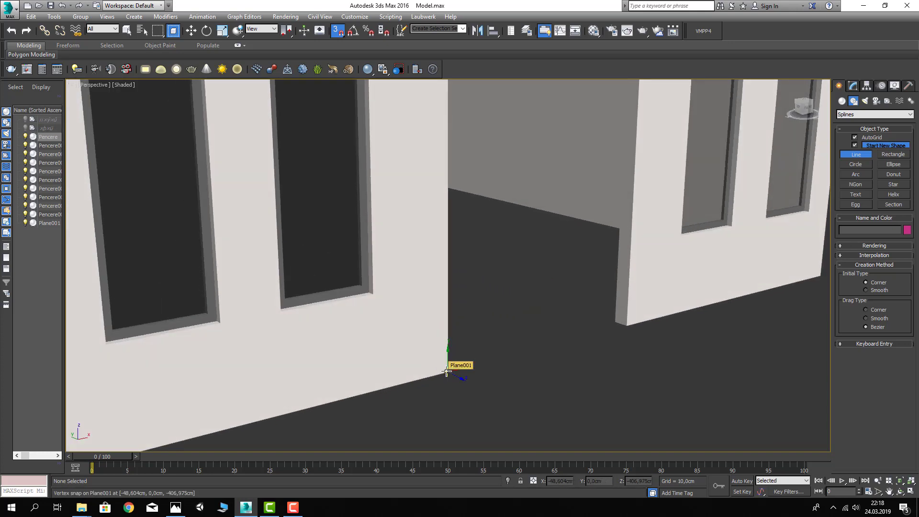
# - Snap a line through the door's bottom-left, top-left, top-right and bottom-right corners
pyautogui.click(446, 371)
pyautogui.scroll(-5, 447, 370)
pyautogui.scroll(1, 447, 288)
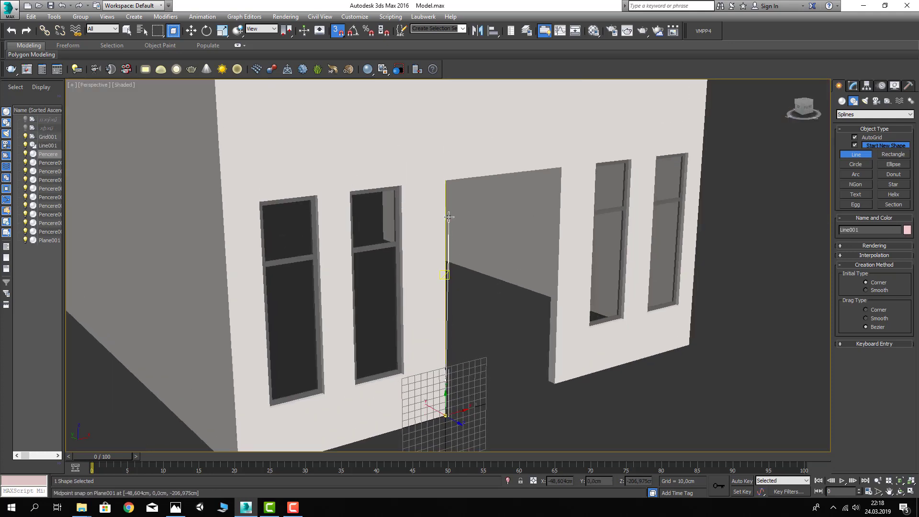
pyautogui.click(446, 180)
pyautogui.click(562, 167)
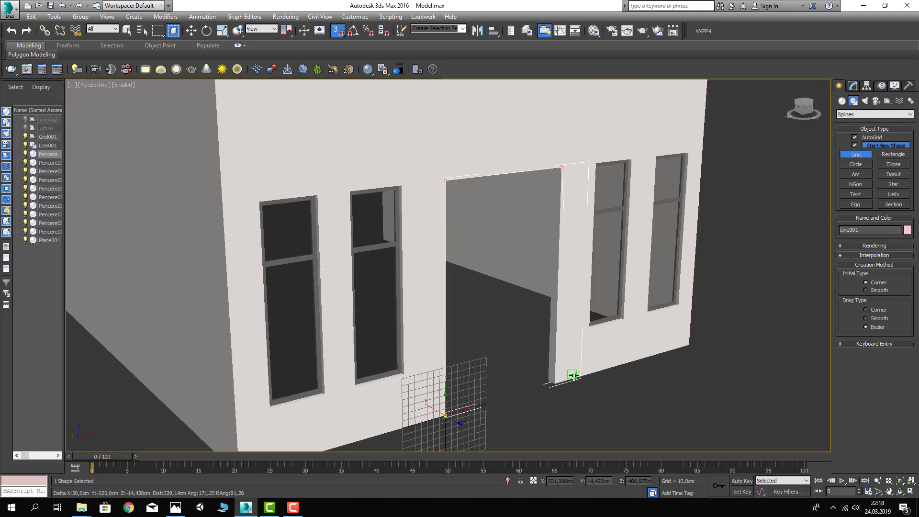
pyautogui.click(556, 383)
pyautogui.rightClick(552, 390)
pyautogui.moveTo(538, 385); pyautogui.dragTo(508, 353, button='middle')
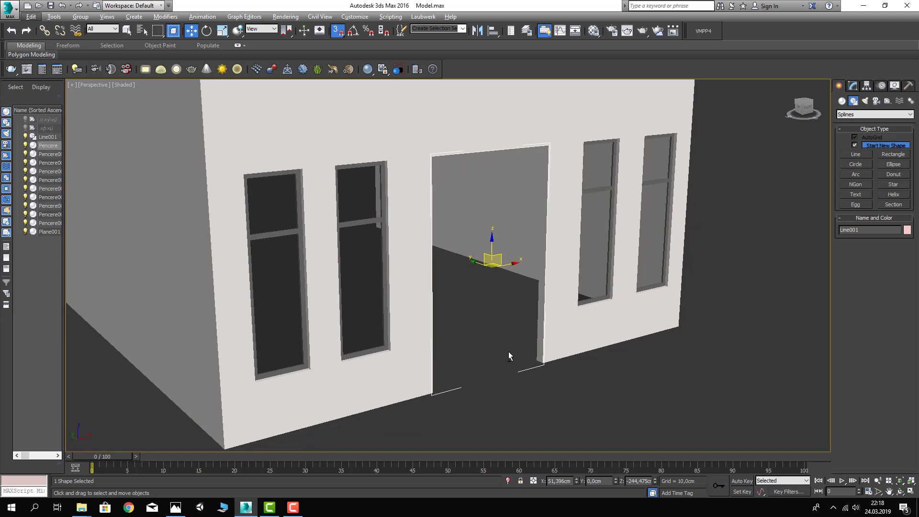
pyautogui.keyDown('alt'); pyautogui.moveTo(481, 300); pyautogui.dragTo(477, 314, button='middle'); pyautogui.keyUp('alt')
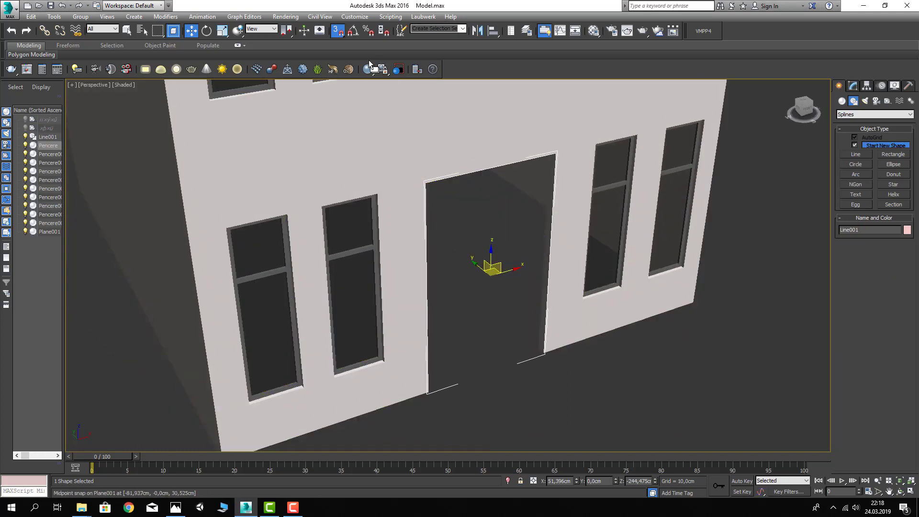
# - Turn snaps off, hide all objects except the door line, and select the line
pyautogui.click(342, 34)
pyautogui.scroll(3, 514, 282)
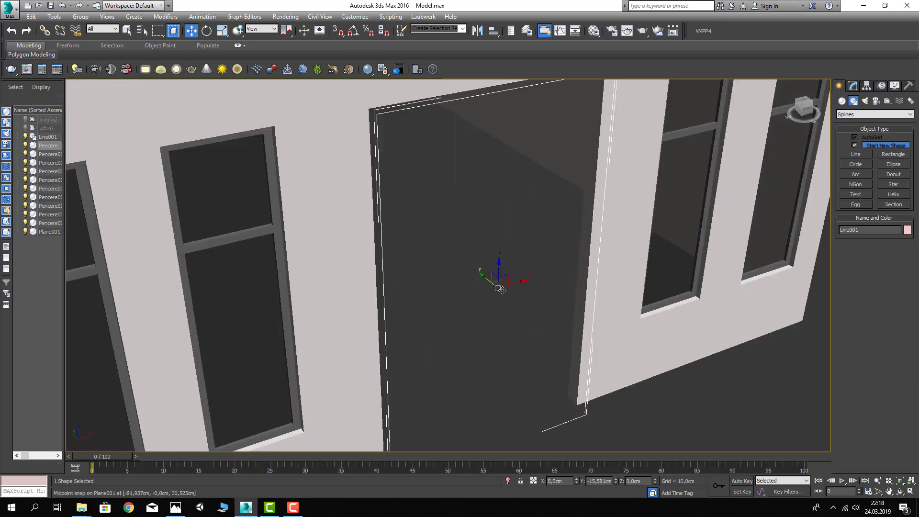
pyautogui.scroll(-4, 405, 275)
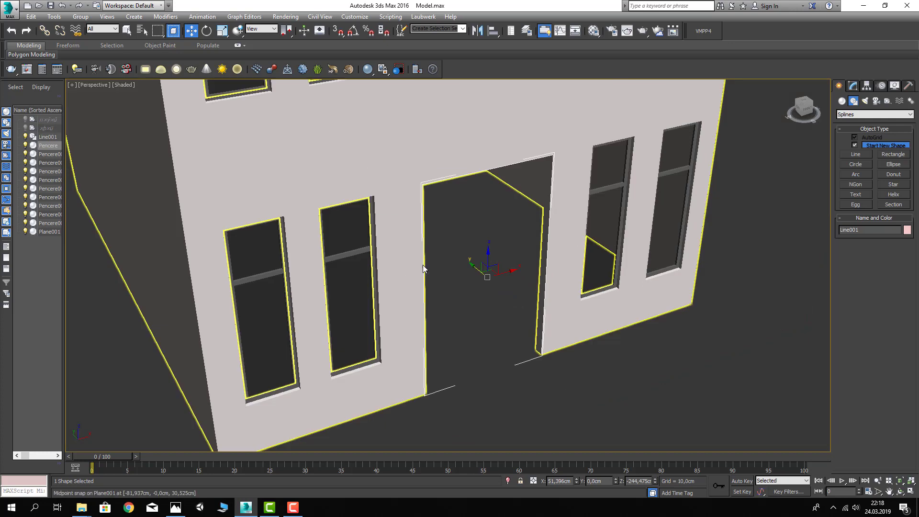
pyautogui.rightClick(423, 265)
pyautogui.click(507, 234)
pyautogui.click(475, 338)
pyautogui.keyDown('alt'); pyautogui.moveTo(475, 339); pyautogui.dragTo(497, 346, button='middle'); pyautogui.keyUp('alt')
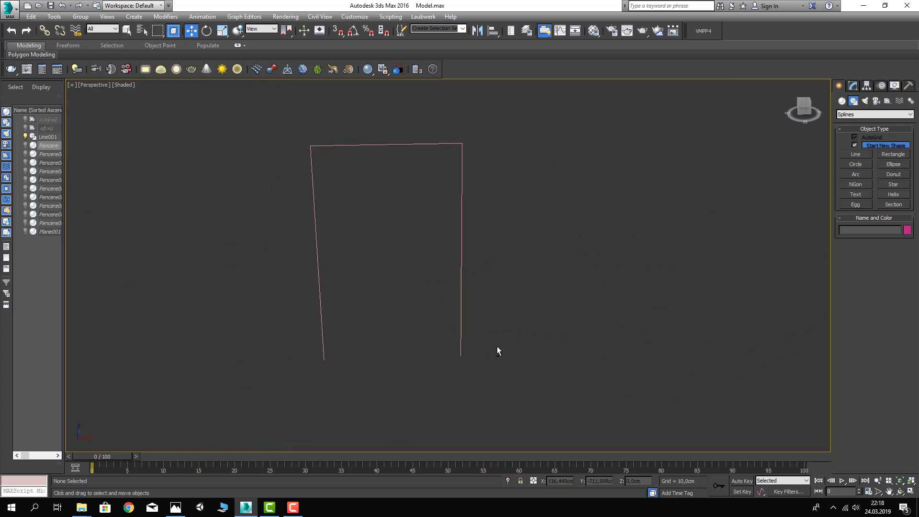
pyautogui.moveTo(380, 302)
pyautogui.keyDown('alt'); pyautogui.mouseDown(button='middle')
pyautogui.moveTo(449, 213)
pyautogui.moveTo(498, 259)
pyautogui.moveTo(451, 218)
pyautogui.mouseUp(button='middle'); pyautogui.keyUp('alt')
pyautogui.scroll(-3, 495, 257)
pyautogui.click(445, 203)
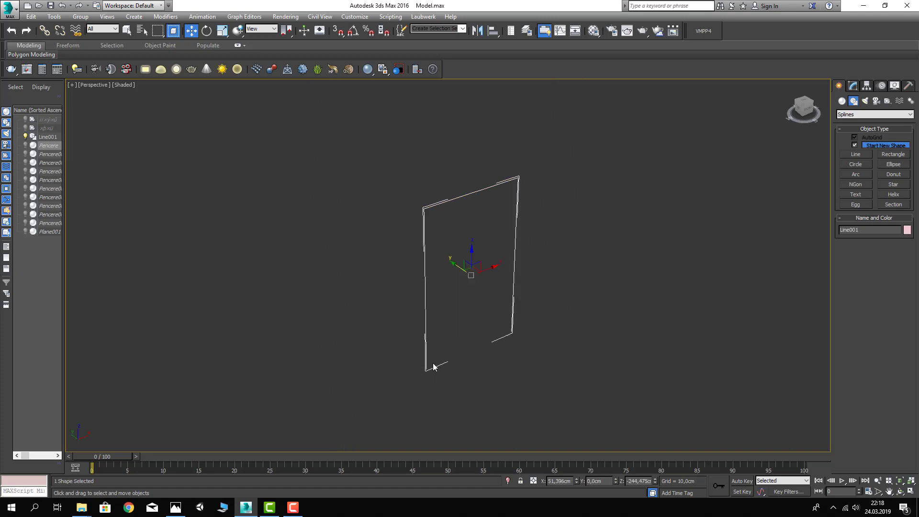
pyautogui.keyDown('alt'); pyautogui.moveTo(417, 336); pyautogui.dragTo(421, 337, button='middle'); pyautogui.keyUp('alt')
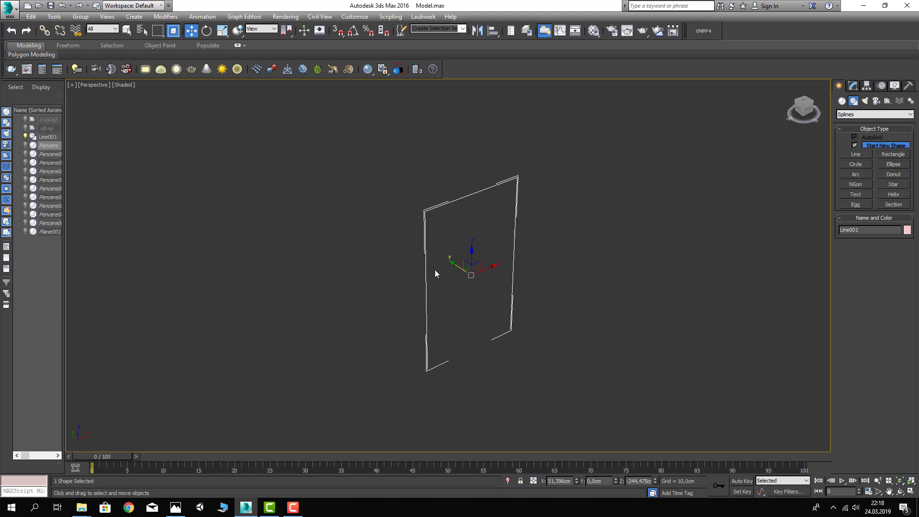
# - Enter Spline sub-object mode on the door line and select the whole spline
pyautogui.keyDown('alt'); pyautogui.moveTo(434, 269); pyautogui.dragTo(423, 278, button='middle'); pyautogui.keyUp('alt')
pyautogui.click(853, 86)
pyautogui.click(885, 289)
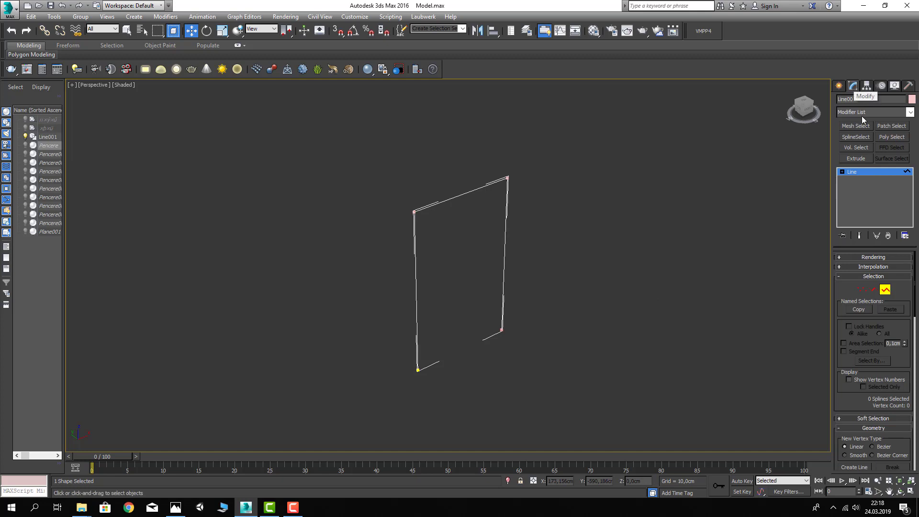
pyautogui.click(446, 200)
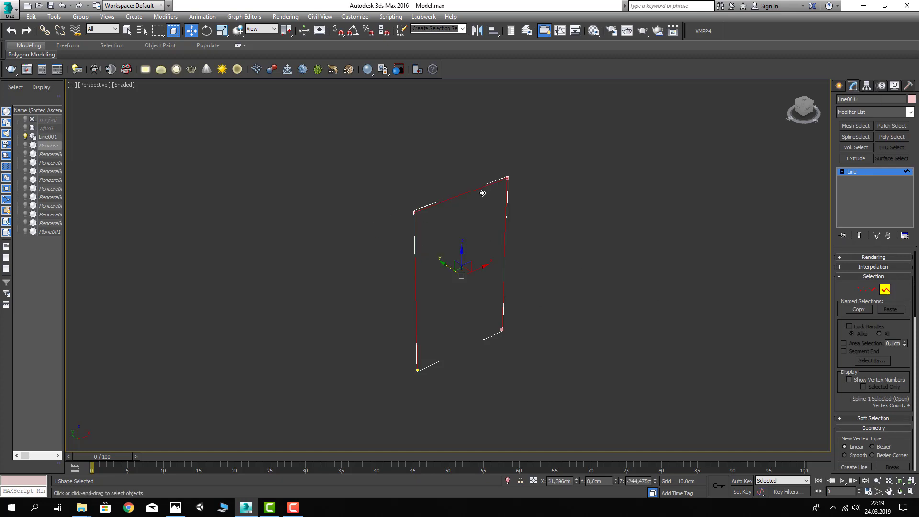
pyautogui.scroll(-2, 864, 409)
pyautogui.scroll(-3, 866, 411)
pyautogui.scroll(-2, 866, 412)
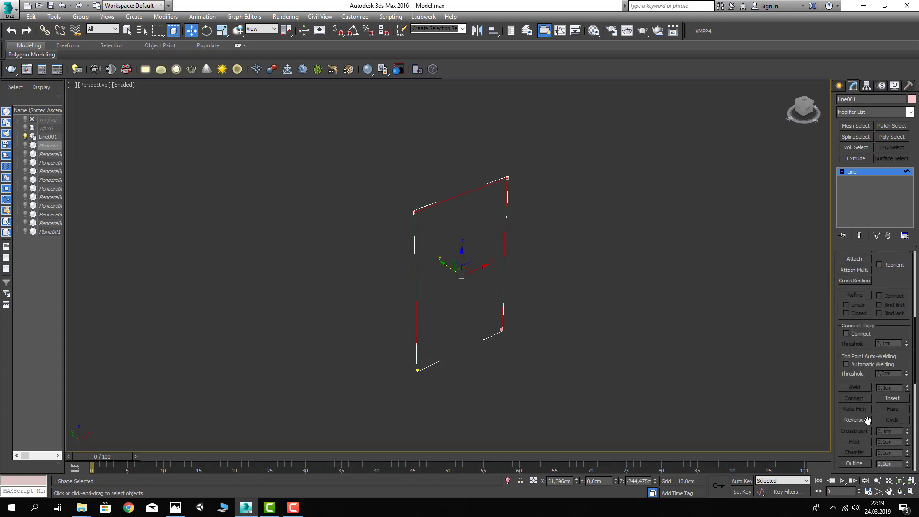
# - Outline the door spline by 5 to form a double-lined frame profile
pyautogui.scroll(-2, 867, 411)
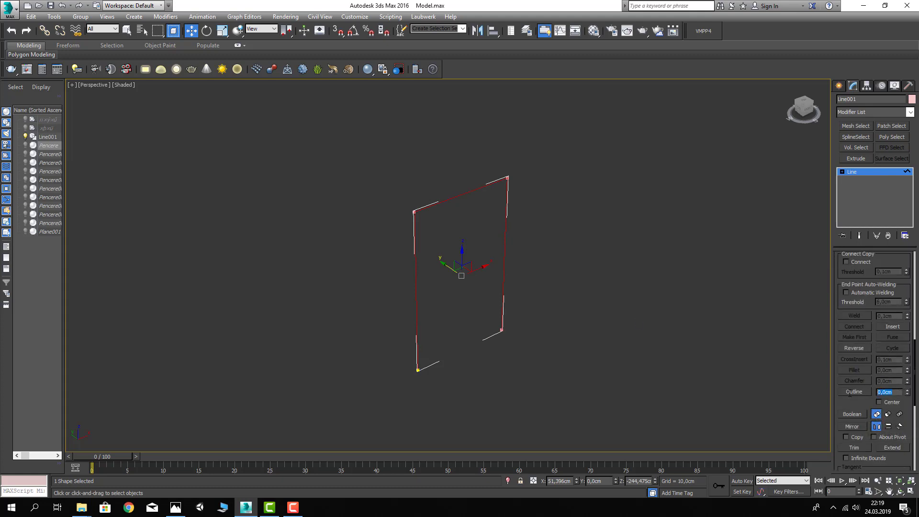
pyautogui.press('Return')
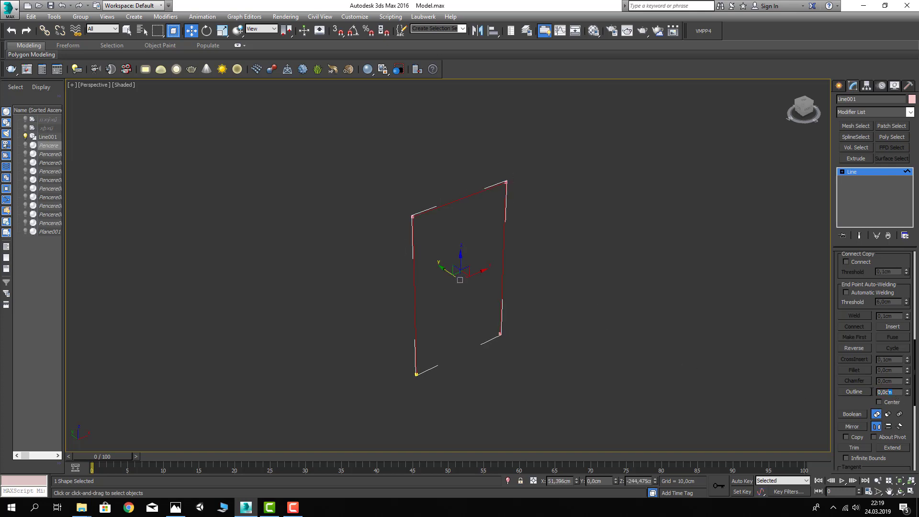
pyautogui.write('5')
pyautogui.press('Return')
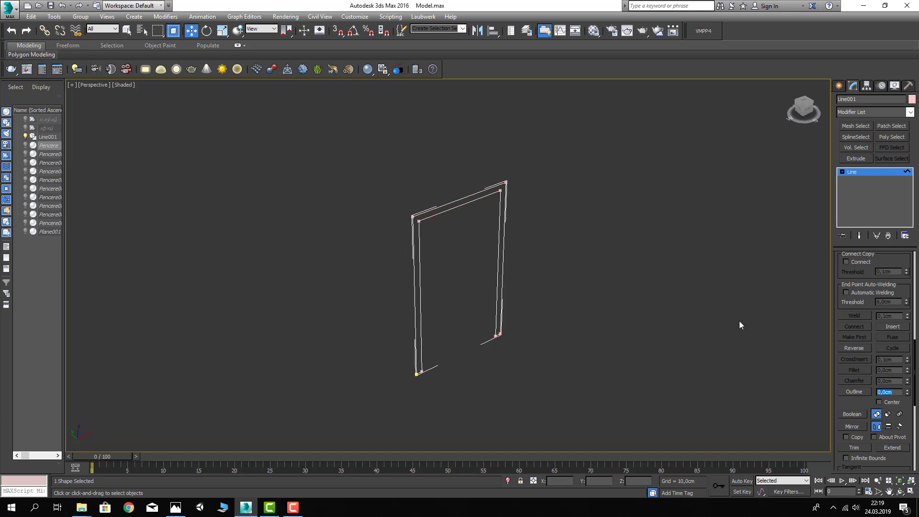
pyautogui.moveTo(739, 325)
pyautogui.keyDown('alt'); pyautogui.mouseDown(button='middle')
pyautogui.moveTo(525, 287)
pyautogui.moveTo(545, 293)
pyautogui.mouseUp(button='middle'); pyautogui.keyUp('alt')
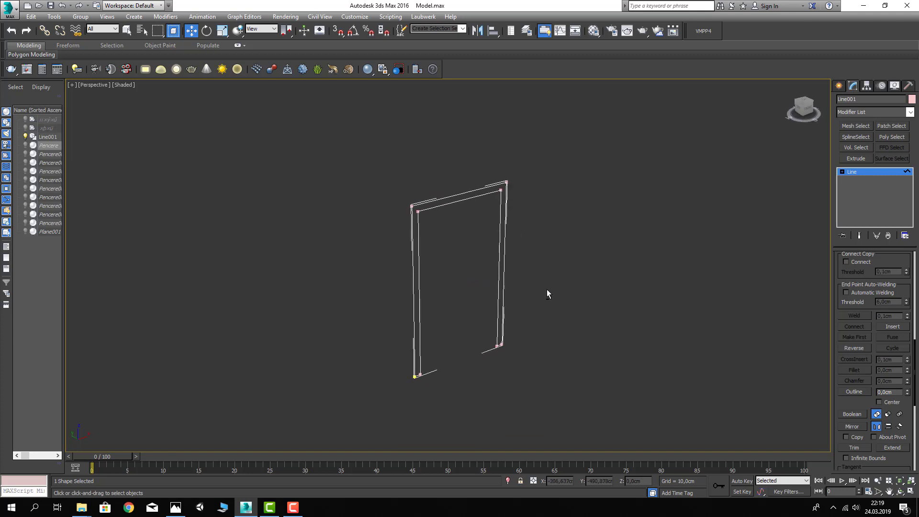
pyautogui.click(849, 172)
pyautogui.click(865, 113)
# - Extrude the door outline 15 cm
pyautogui.write('e')
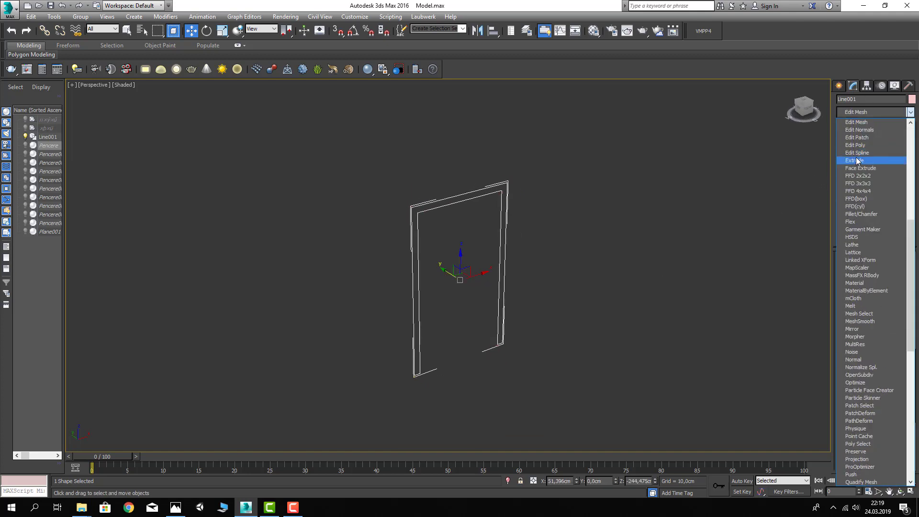
pyautogui.click(856, 161)
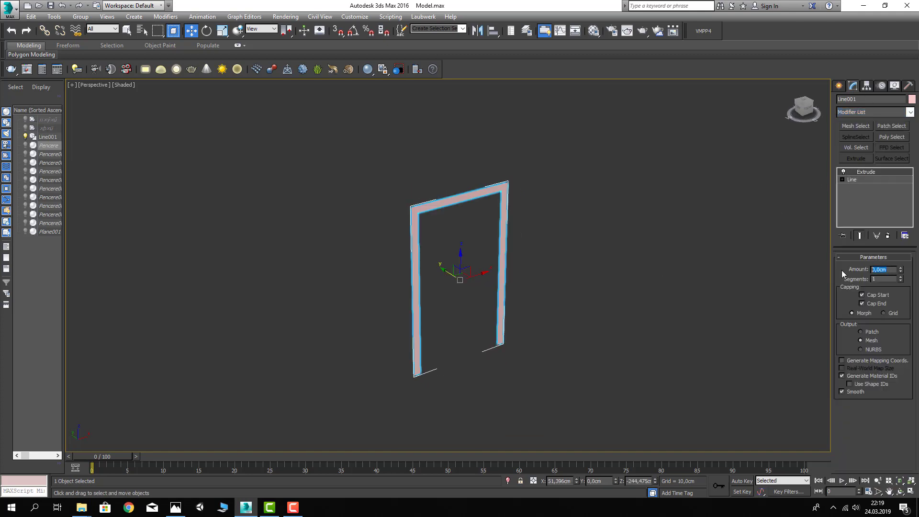
pyautogui.write('15')
pyautogui.press('Return')
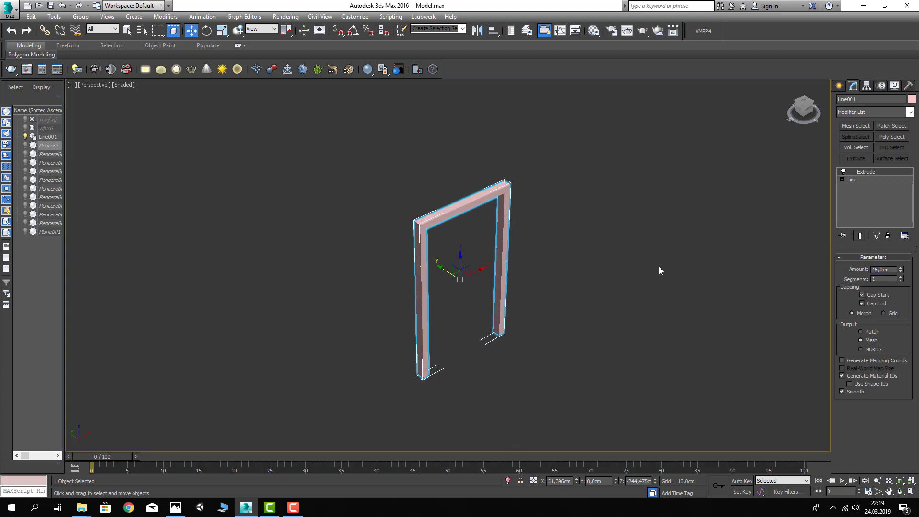
# - Unhide the whole building and move the door frame into the doorway
pyautogui.rightClick(659, 266)
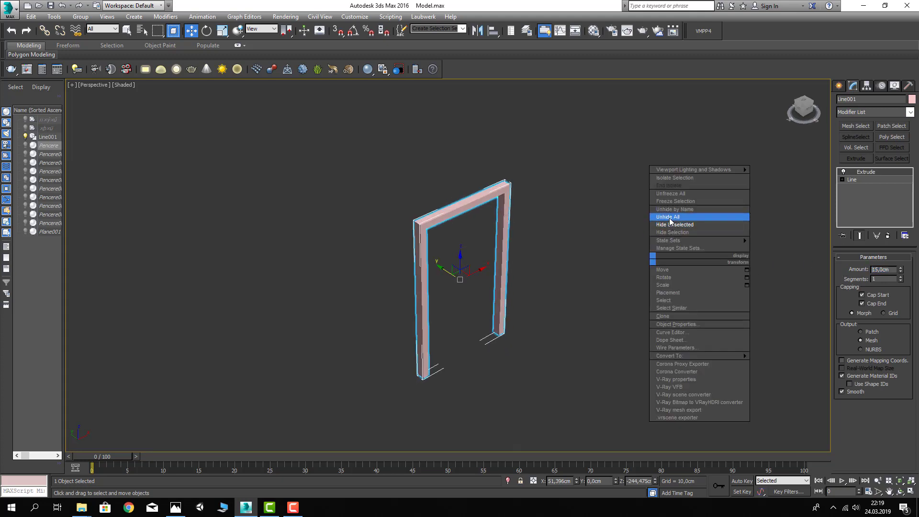
pyautogui.click(670, 220)
pyautogui.scroll(2, 614, 292)
pyautogui.scroll(5, 648, 307)
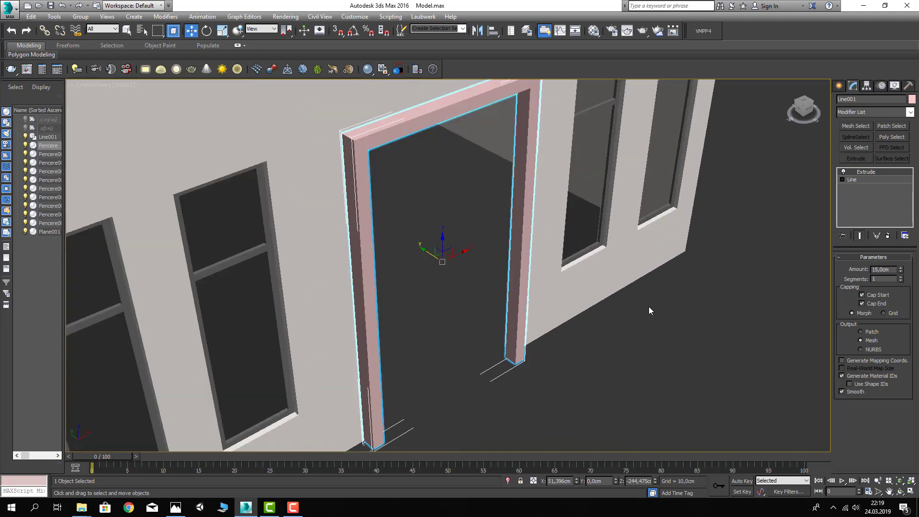
pyautogui.scroll(-1, 468, 311)
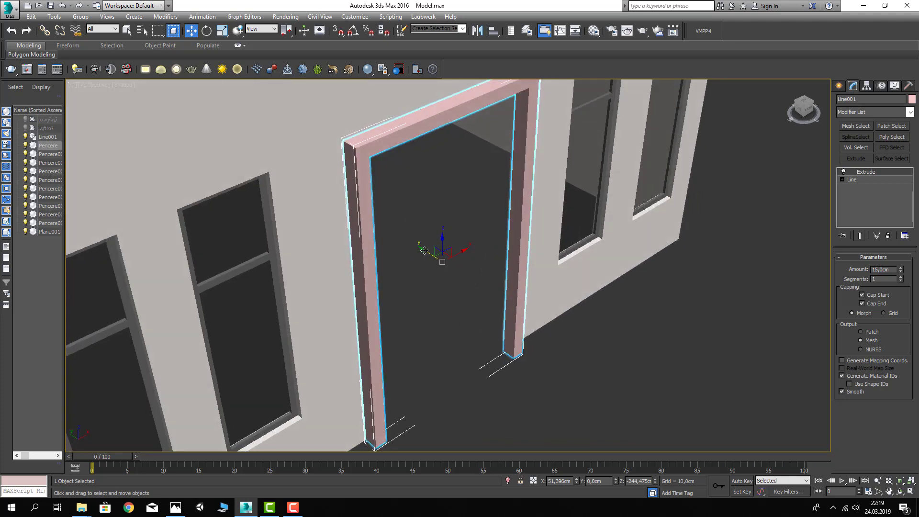
pyautogui.moveTo(424, 250); pyautogui.dragTo(411, 247)
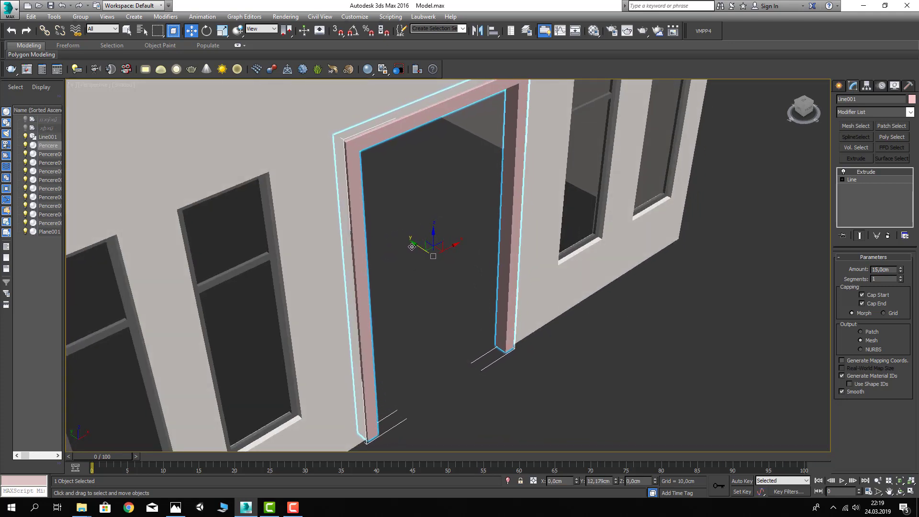
pyautogui.click(398, 286)
pyautogui.moveTo(398, 287)
pyautogui.keyDown('alt'); pyautogui.mouseDown(button='middle')
pyautogui.moveTo(446, 297)
pyautogui.moveTo(347, 234)
pyautogui.moveTo(385, 251)
pyautogui.moveTo(408, 285)
pyautogui.moveTo(400, 271)
pyautogui.moveTo(421, 254)
pyautogui.mouseUp(button='middle'); pyautogui.keyUp('alt')
# - Draw a Plane snapped across the doorway opening with 3D snap on
pyautogui.click(839, 86)
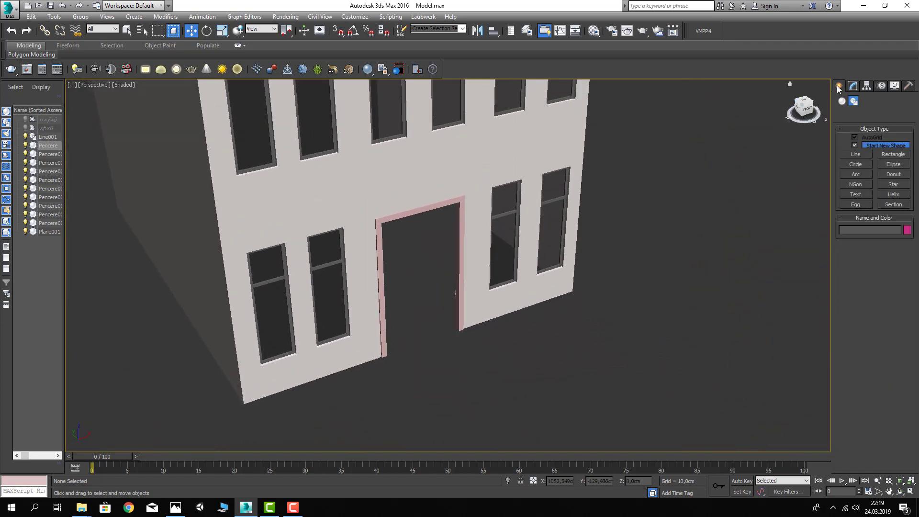
pyautogui.click(842, 101)
pyautogui.click(894, 187)
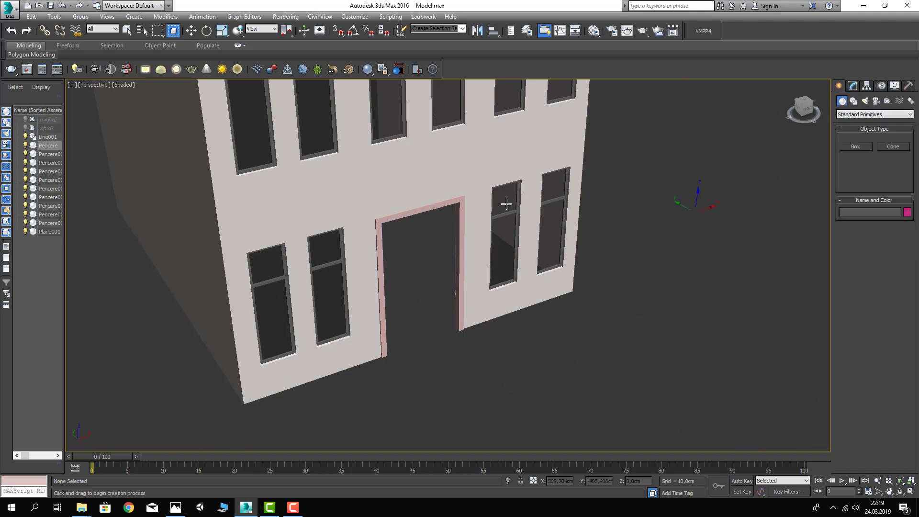
pyautogui.press('s')
pyautogui.keyDown('alt'); pyautogui.moveTo(352, 228); pyautogui.dragTo(388, 230, button='middle'); pyautogui.keyUp('alt')
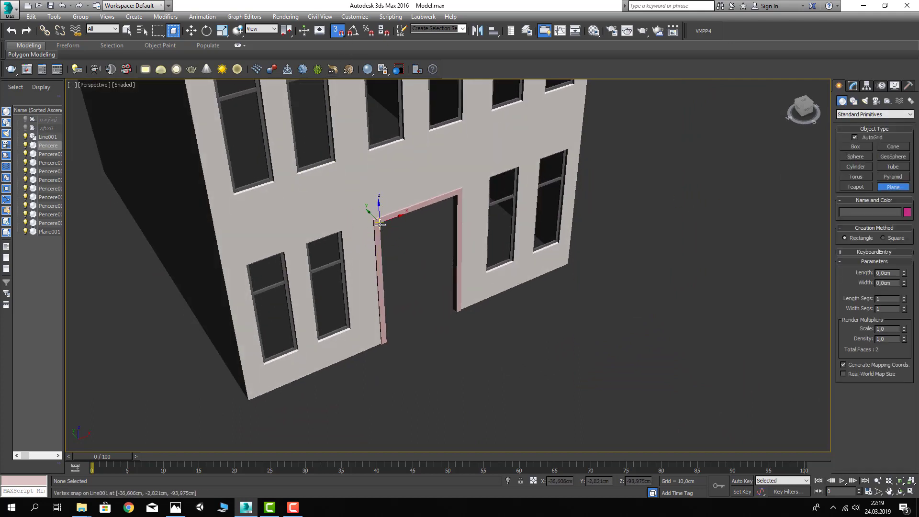
pyautogui.moveTo(380, 222); pyautogui.dragTo(432, 325)
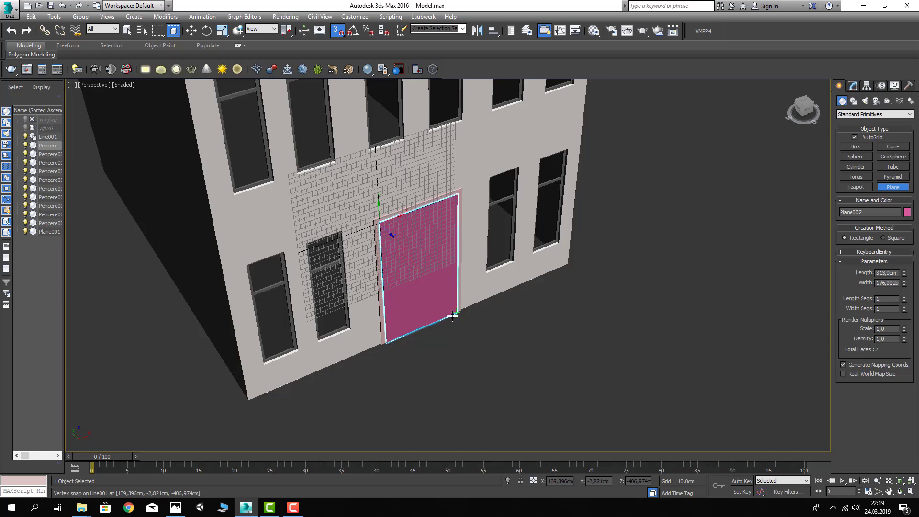
pyautogui.press('w')
# - Give the door plane 2 width segments, splitting it vertically into two leaves
pyautogui.scroll(5, 425, 327)
pyautogui.moveTo(421, 306); pyautogui.dragTo(425, 327, button='middle')
pyautogui.press('F4')
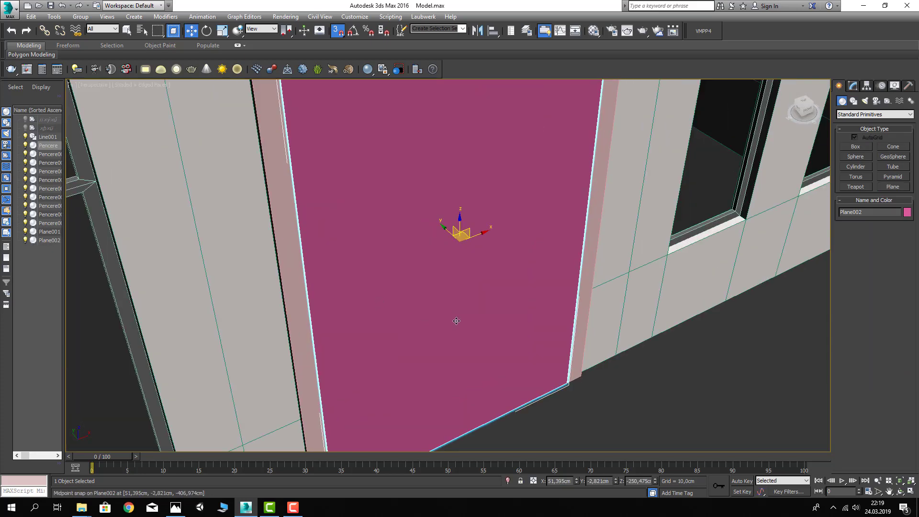
pyautogui.scroll(-5, 456, 320)
pyautogui.scroll(-3, 456, 320)
pyautogui.click(852, 86)
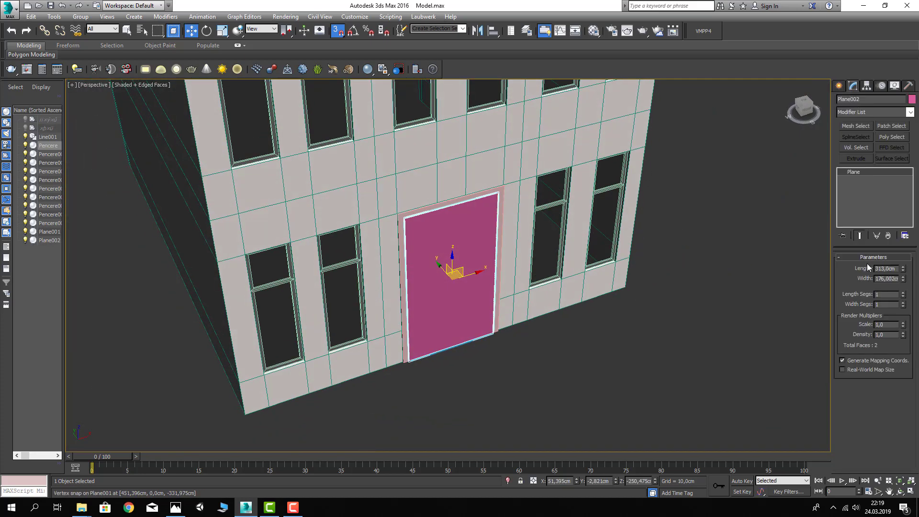
pyautogui.click(904, 294)
pyautogui.click(903, 301)
# - Convert the door plane to an Editable Poly
pyautogui.click(804, 109)
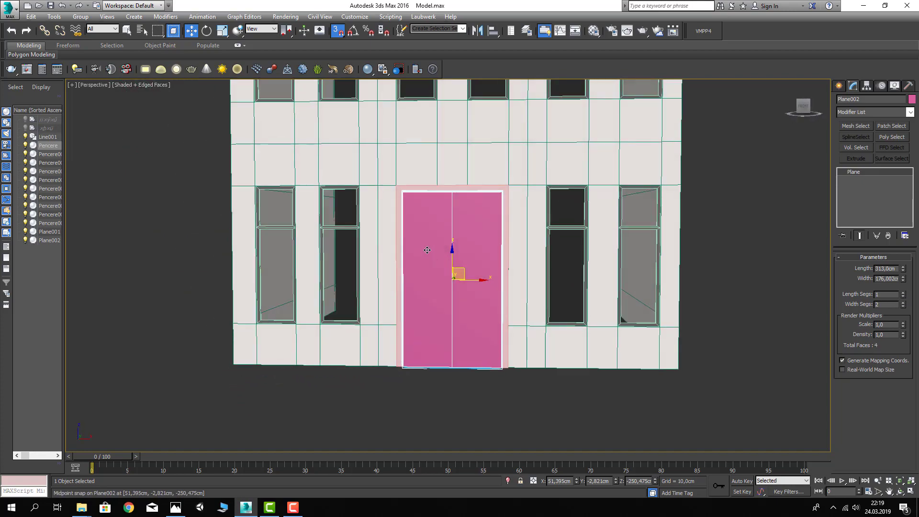
pyautogui.keyDown('alt'); pyautogui.moveTo(427, 250); pyautogui.dragTo(434, 101, button='middle'); pyautogui.keyUp('alt')
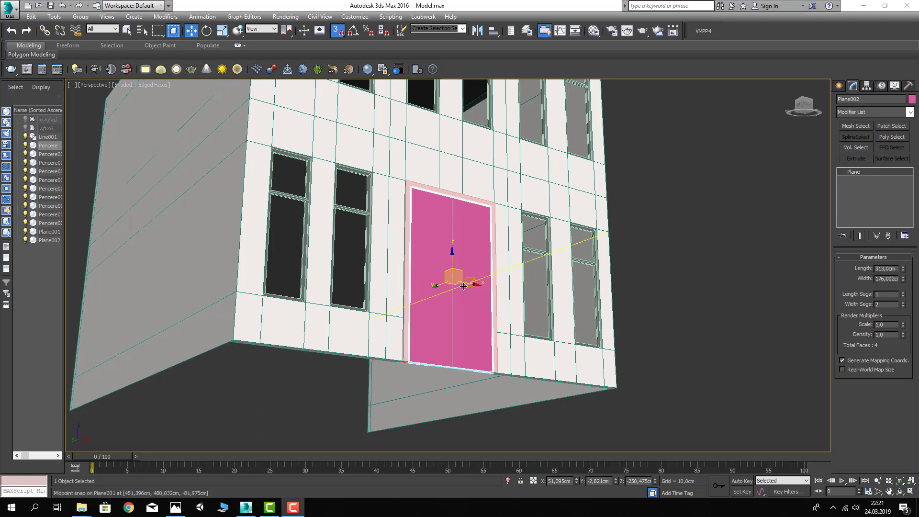
pyautogui.rightClick(572, 240)
pyautogui.moveTo(503, 337)
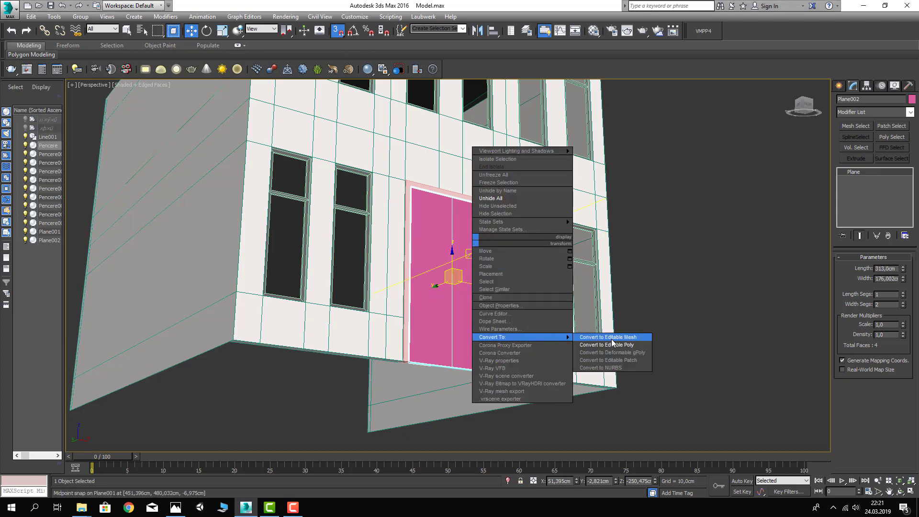
pyautogui.click(611, 345)
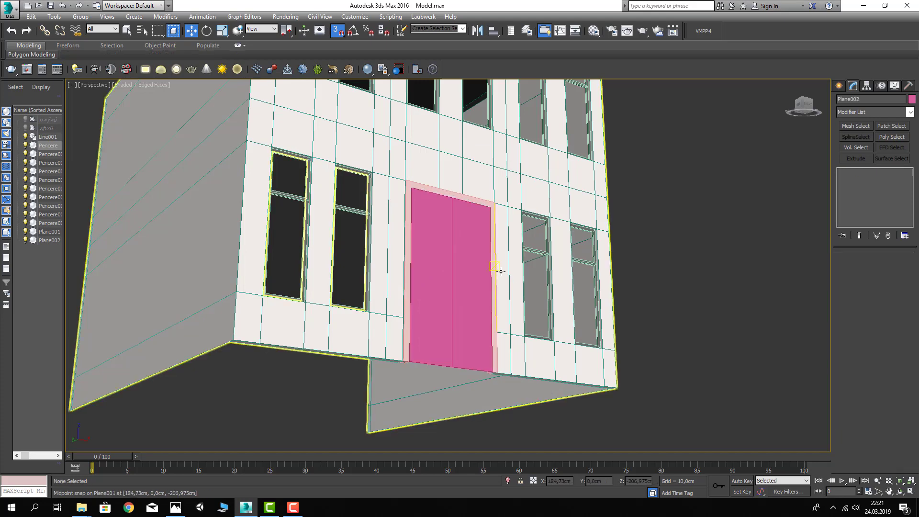
# - Select both door polygons at Polygon level and turn off 3D snap
pyautogui.keyDown('alt'); pyautogui.moveTo(648, 331); pyautogui.dragTo(470, 265, button='middle'); pyautogui.keyUp('alt')
pyautogui.click(471, 264)
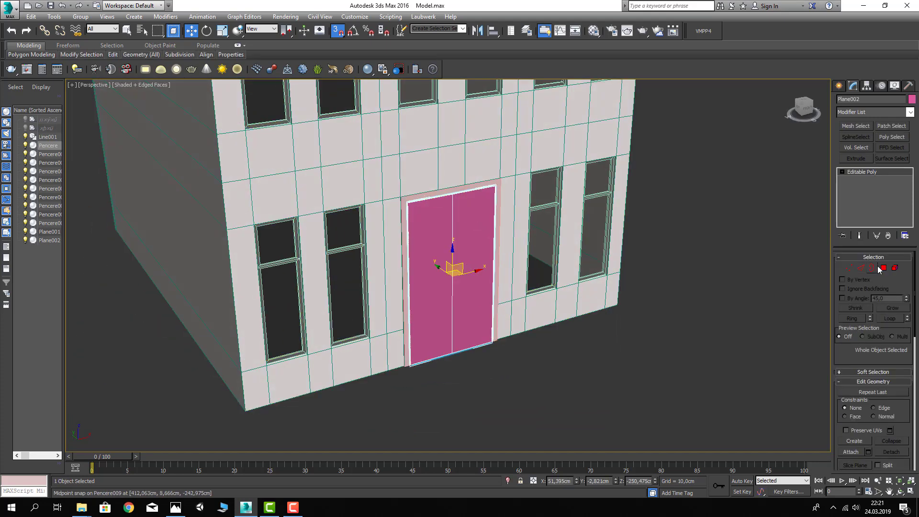
pyautogui.press('4')
pyautogui.click(452, 287)
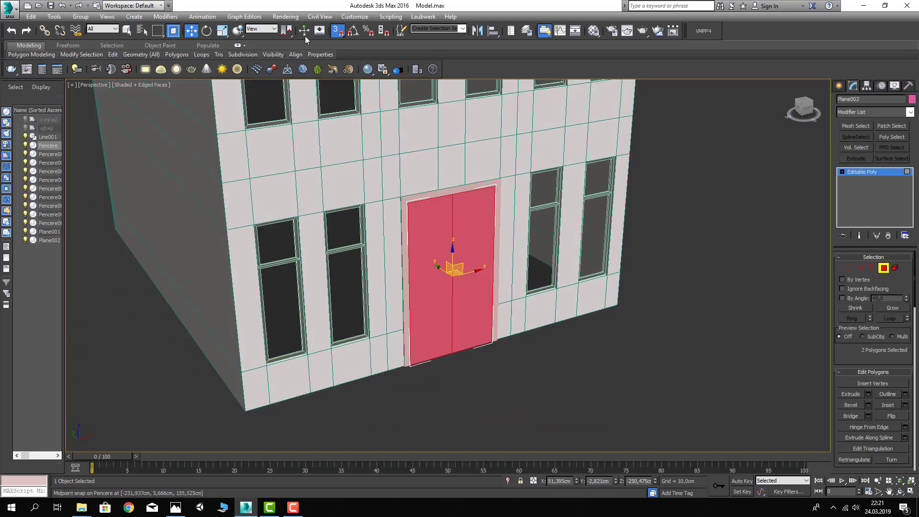
pyautogui.click(338, 30)
pyautogui.click(127, 30)
pyautogui.scroll(4, 410, 272)
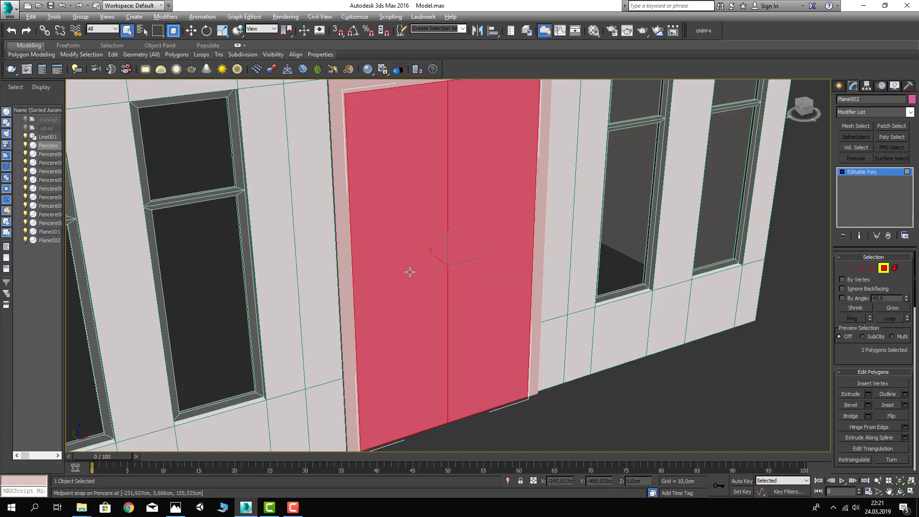
# - Inset each door polygon separately by 10 cm using By Polygon
pyautogui.click(904, 405)
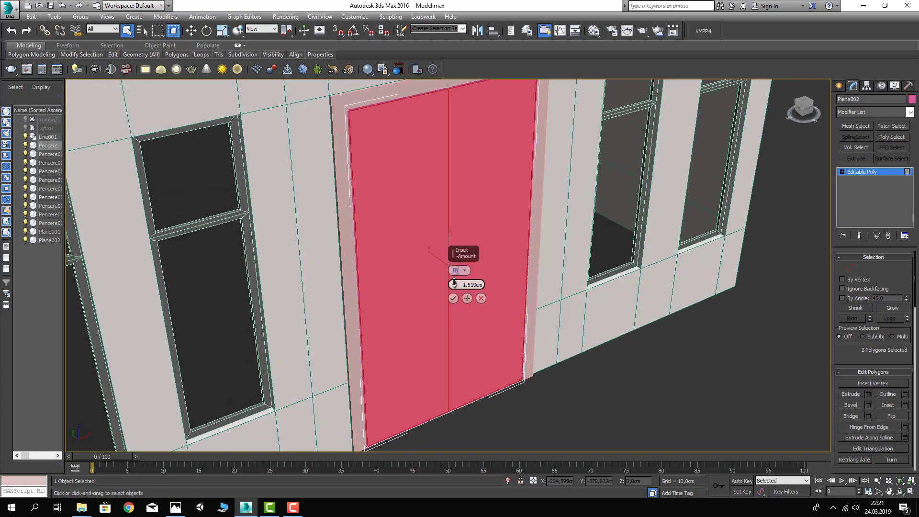
pyautogui.moveTo(461, 289); pyautogui.dragTo(463, 284)
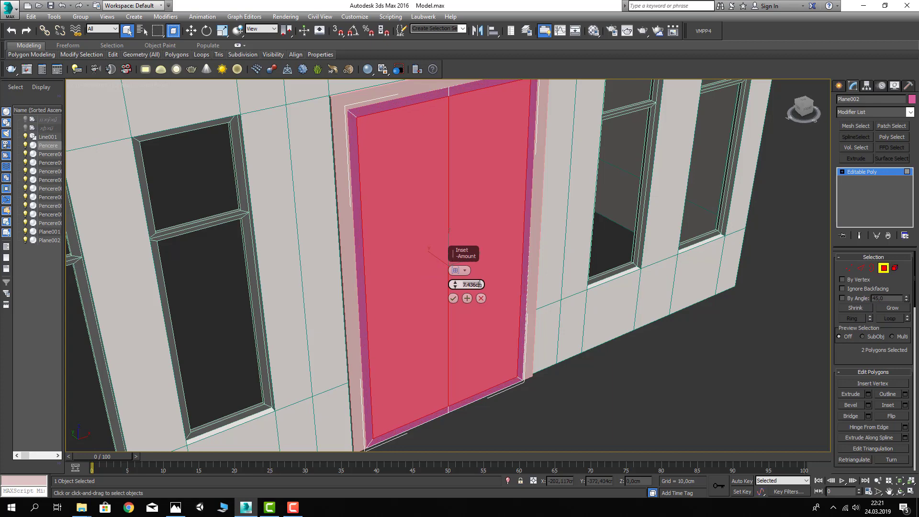
pyautogui.write('1000,0cm')
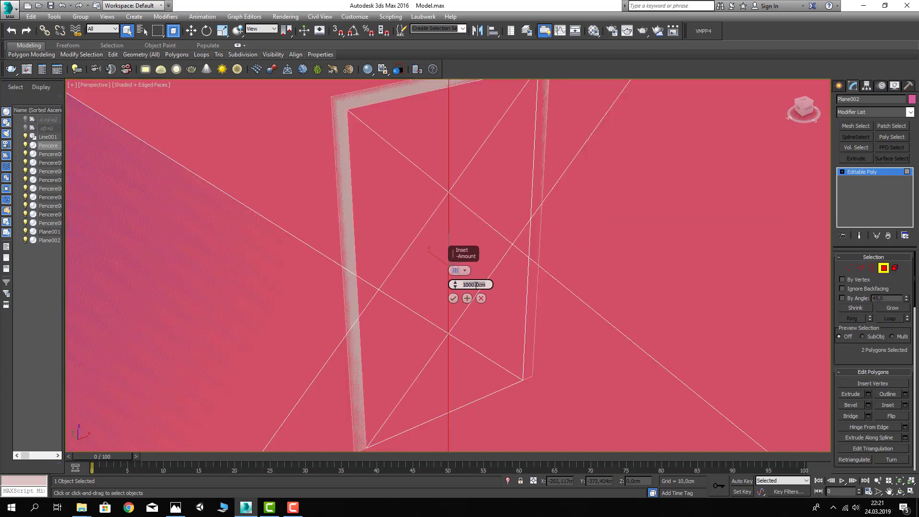
pyautogui.press('Return')
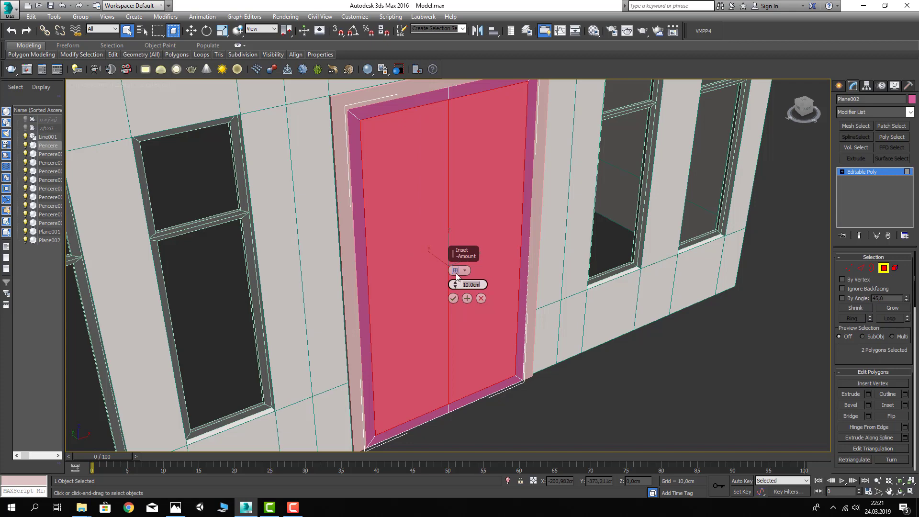
pyautogui.click(456, 271)
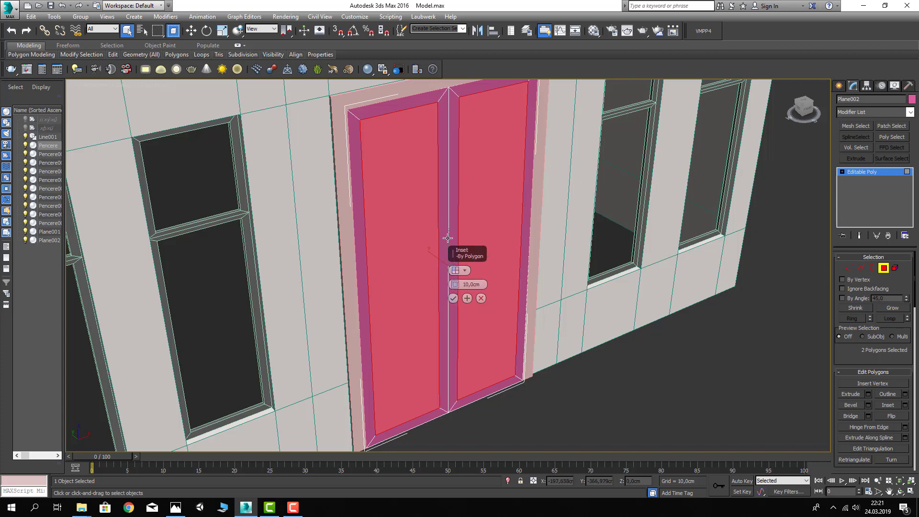
pyautogui.click(453, 299)
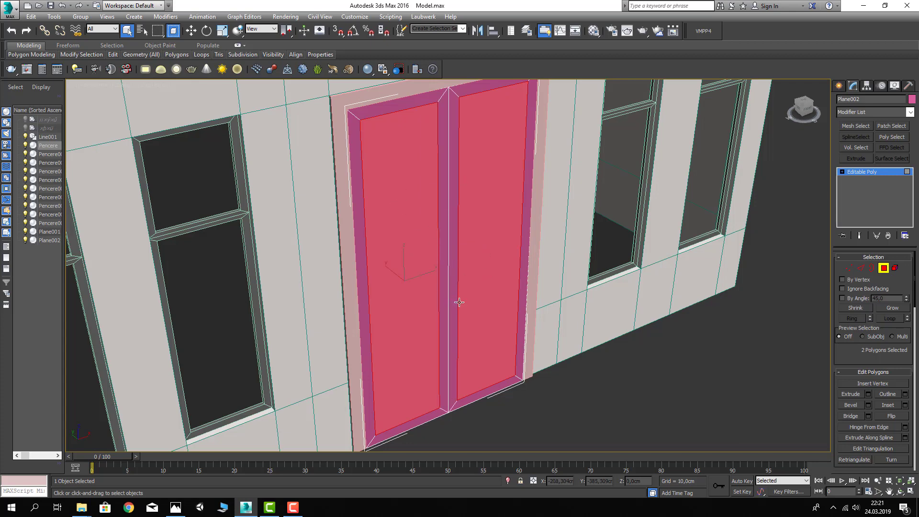
# - Select the narrow middle strip between the two door panels and switch to Edge level
pyautogui.keyDown('alt'); pyautogui.moveTo(459, 303); pyautogui.dragTo(417, 257, button='middle'); pyautogui.keyUp('alt')
pyautogui.scroll(2, 417, 257)
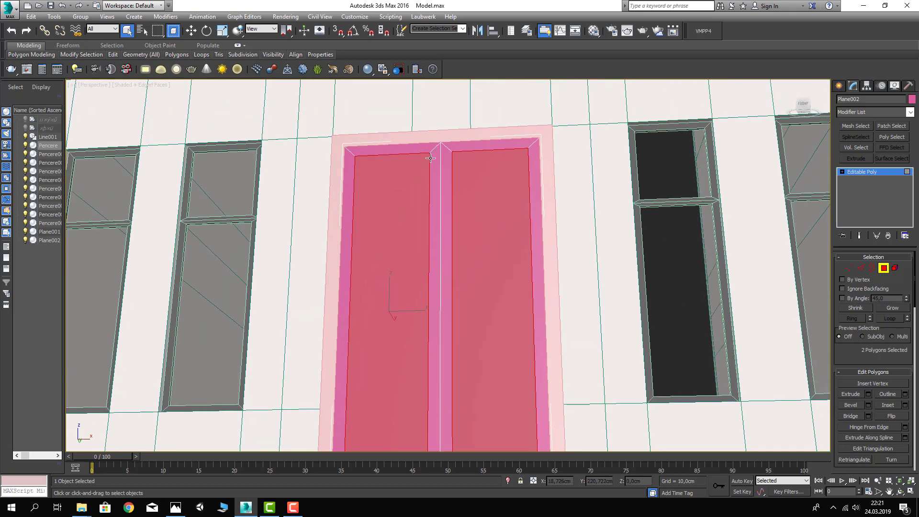
pyautogui.scroll(4, 440, 156)
pyautogui.click(449, 141)
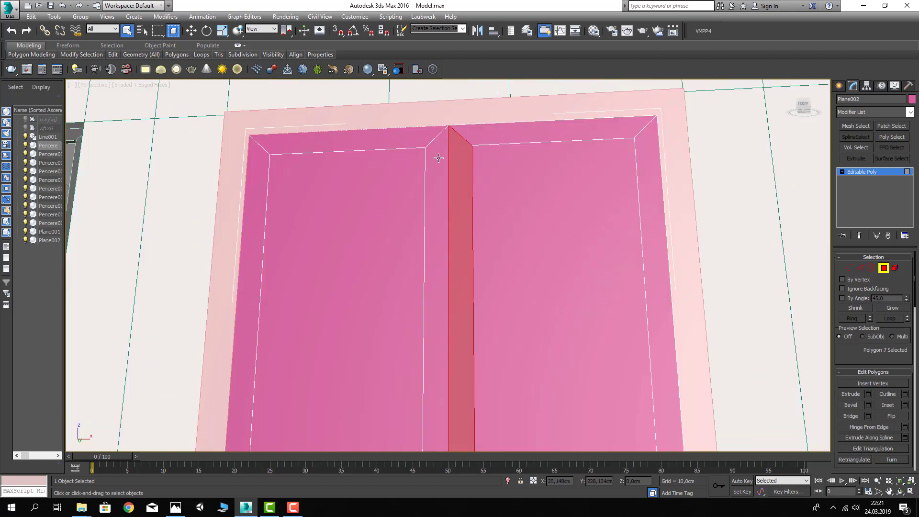
pyautogui.click(860, 268)
# - Select the door's central vertical edge and view the facade head-on
pyautogui.scroll(-2, 427, 212)
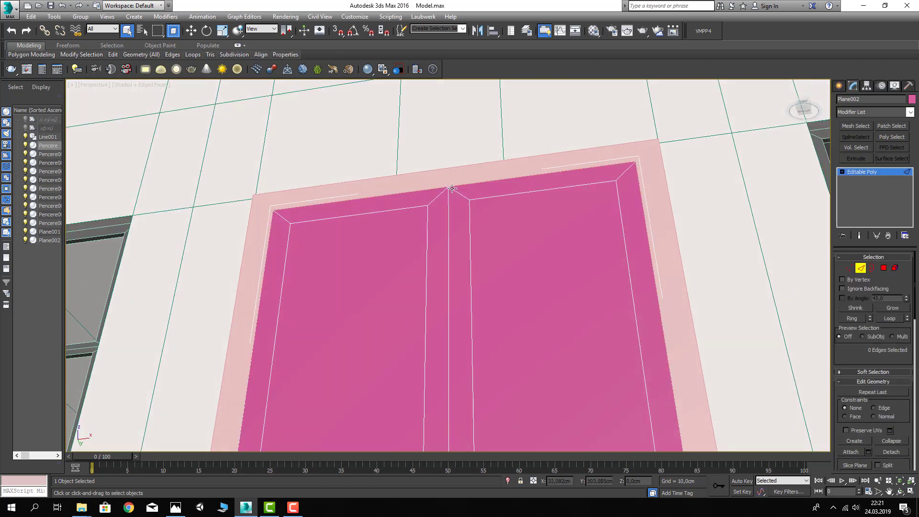
pyautogui.click(448, 200)
pyautogui.moveTo(447, 199)
pyautogui.mouseDown(button='middle')
pyautogui.moveTo(459, 193)
pyautogui.moveTo(463, 270)
pyautogui.mouseUp(button='middle')
pyautogui.scroll(-3, 459, 193)
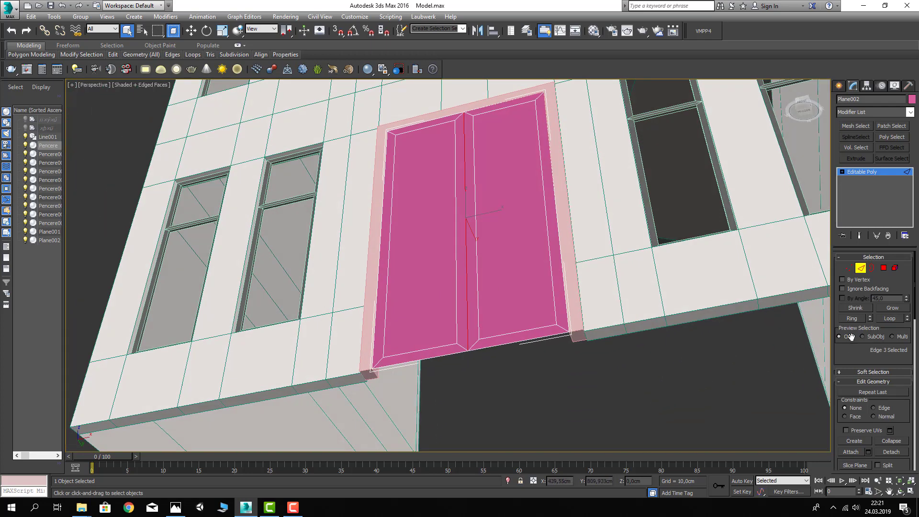
pyautogui.scroll(-5, 857, 355)
pyautogui.keyDown('alt'); pyautogui.moveTo(469, 234); pyautogui.dragTo(508, 254, button='middle'); pyautogui.keyUp('alt')
pyautogui.scroll(-3, 900, 307)
pyautogui.scroll(-3, 895, 335)
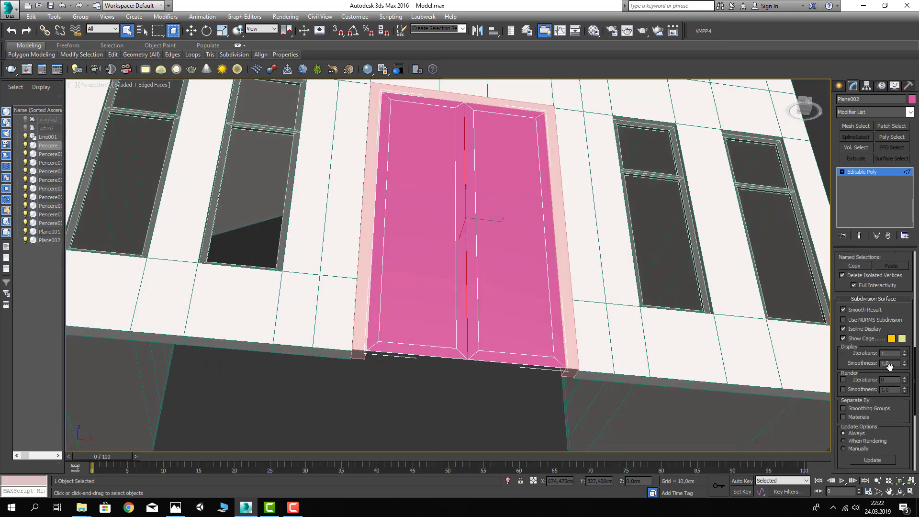
pyautogui.scroll(-3, 891, 359)
pyautogui.scroll(-3, 891, 367)
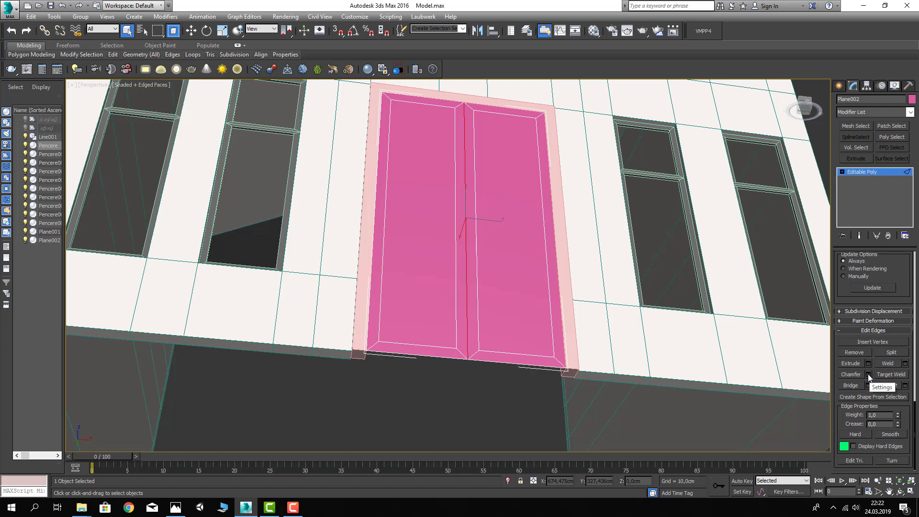
# - Chamfer the central edge by 0.3 cm into two parallel edges
pyautogui.click(867, 374)
pyautogui.scroll(1, 466, 246)
pyautogui.scroll(2, 388, 263)
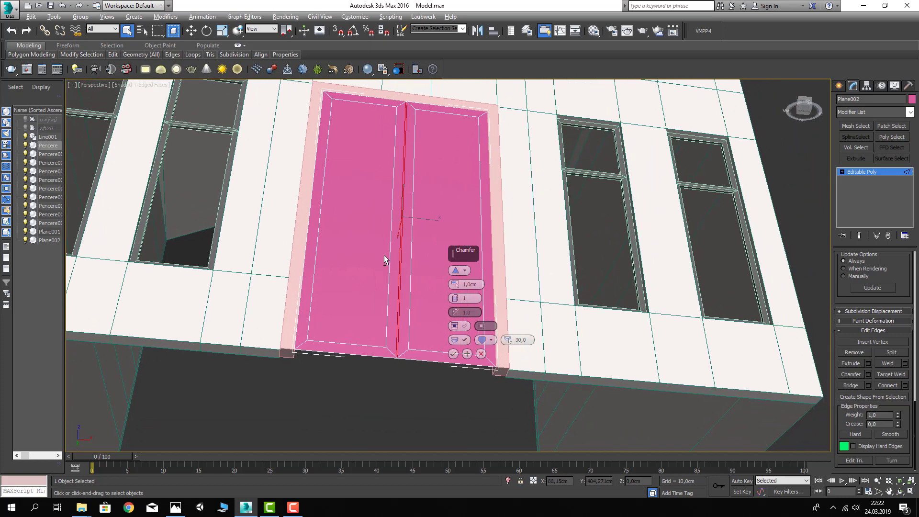
pyautogui.scroll(2, 394, 261)
pyautogui.scroll(2, 479, 297)
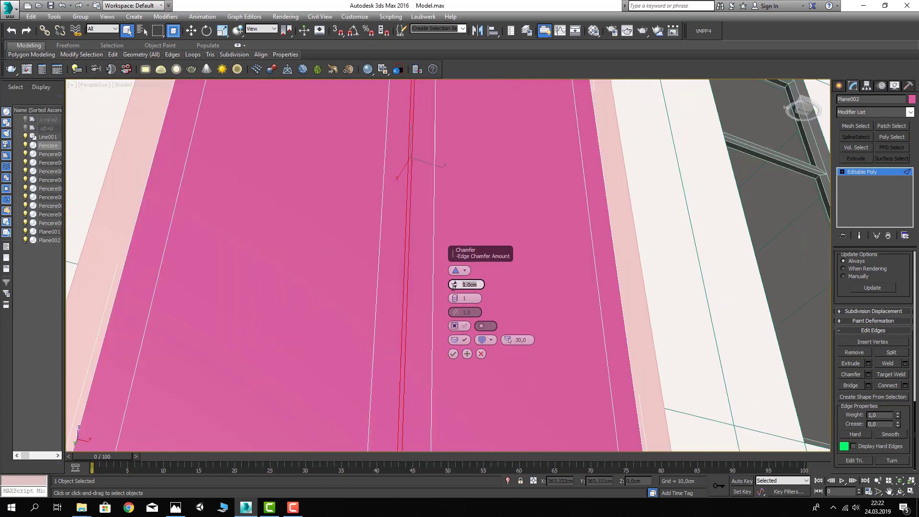
pyautogui.scroll(2, 404, 282)
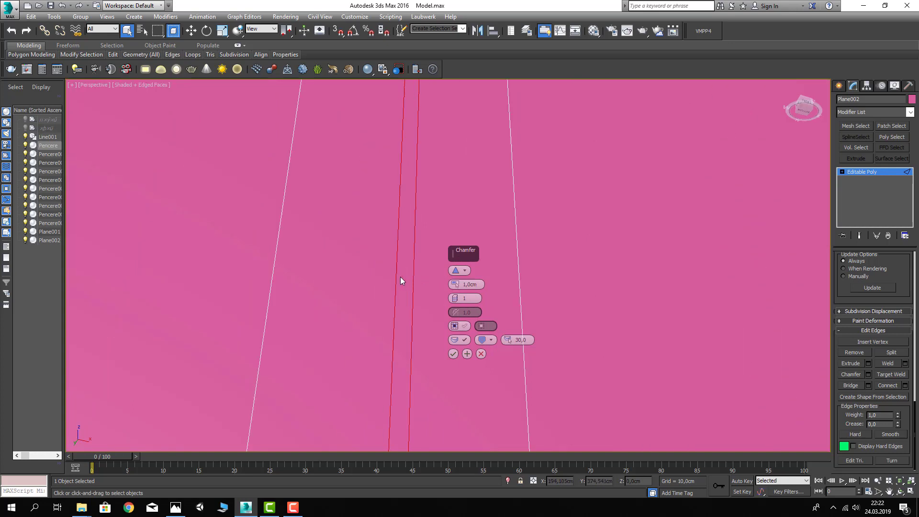
pyautogui.scroll(-1, 399, 275)
pyautogui.scroll(-2, 403, 276)
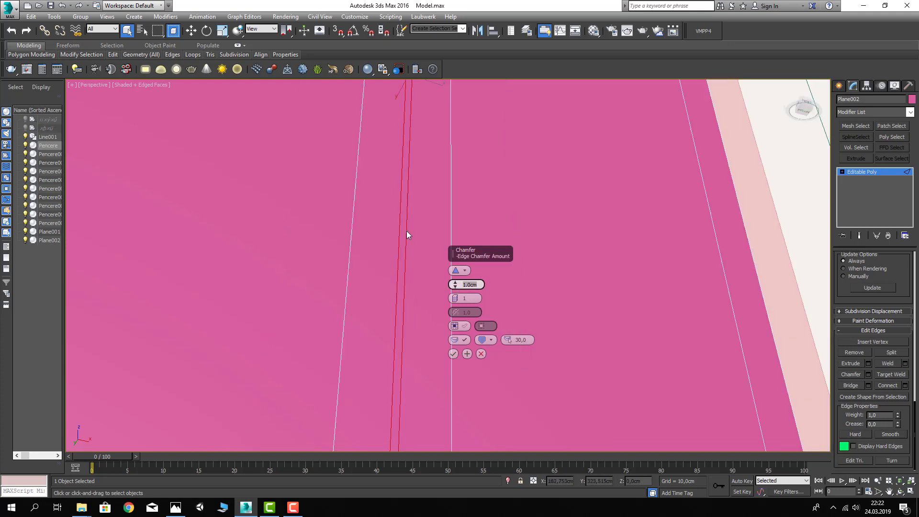
pyautogui.write('.')
pyautogui.write('3')
pyautogui.press('Return')
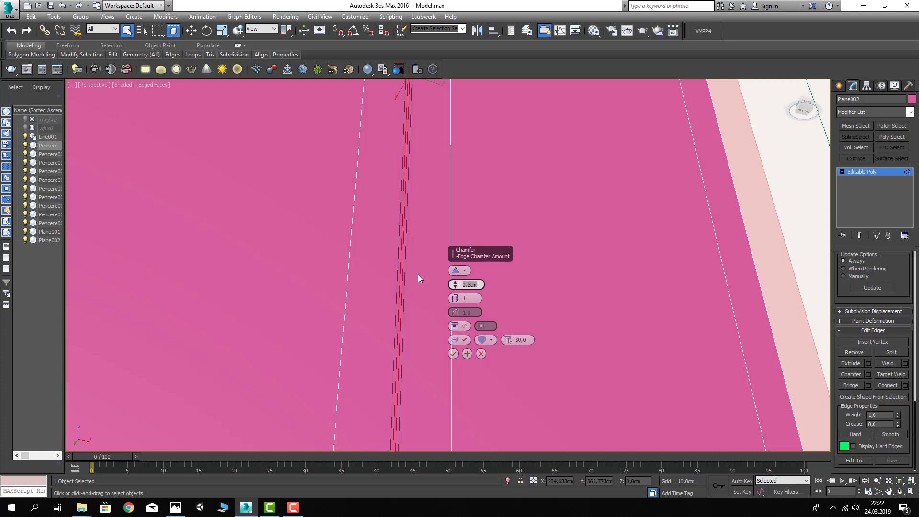
pyautogui.press('Return')
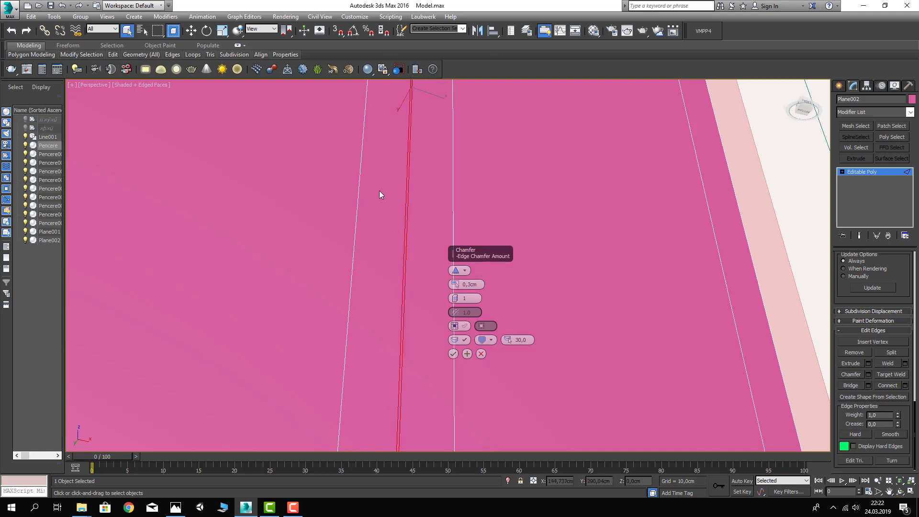
pyautogui.scroll(-2, 379, 192)
pyautogui.scroll(2, 400, 209)
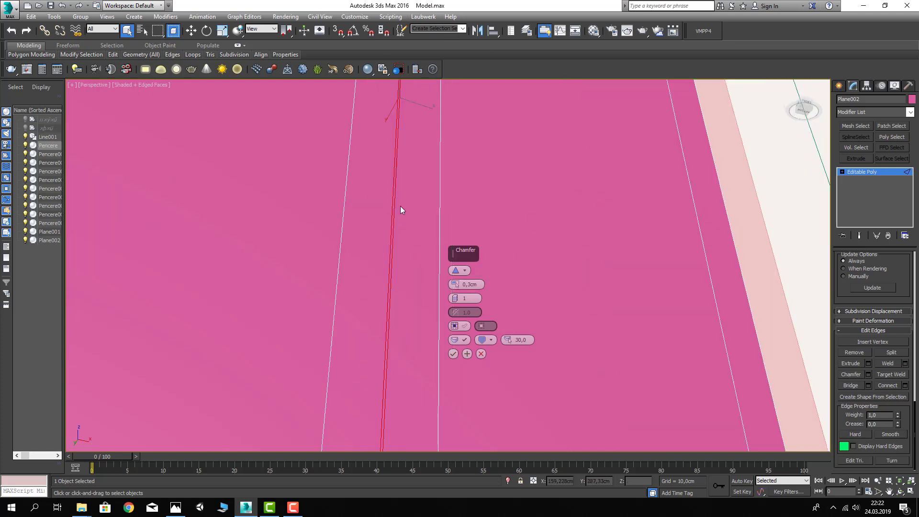
pyautogui.click(453, 353)
pyautogui.scroll(2, 391, 319)
pyautogui.scroll(-3, 392, 320)
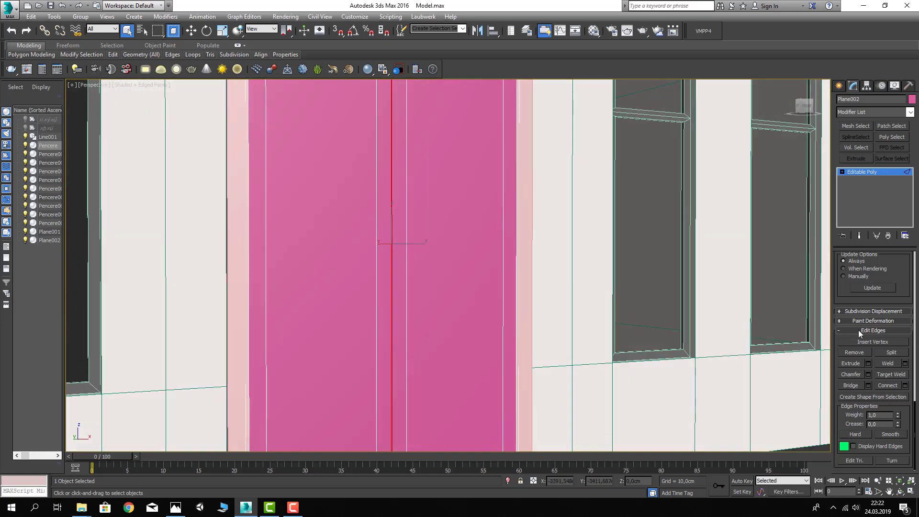
# - Select the eight door frame polygons around the two panels
pyautogui.scroll(3, 892, 279)
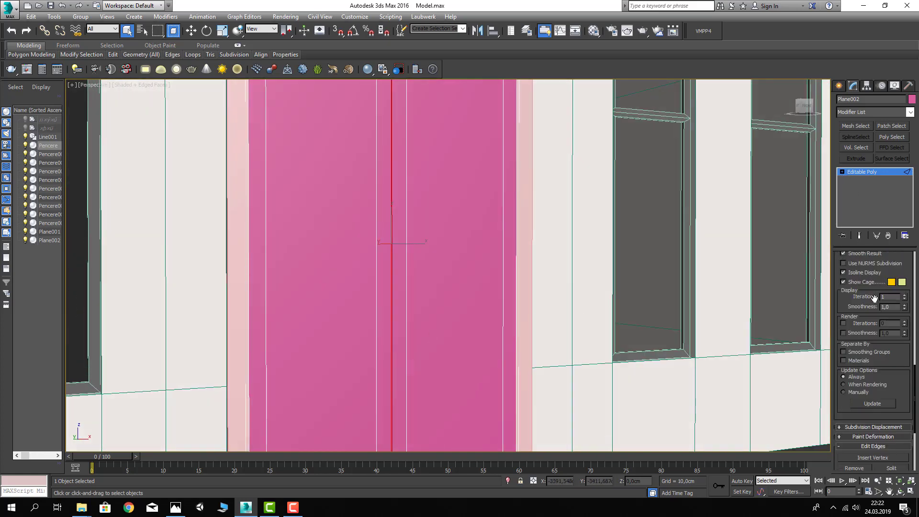
pyautogui.scroll(3, 884, 282)
pyautogui.scroll(3, 884, 279)
pyautogui.scroll(3, 883, 276)
pyautogui.click(882, 268)
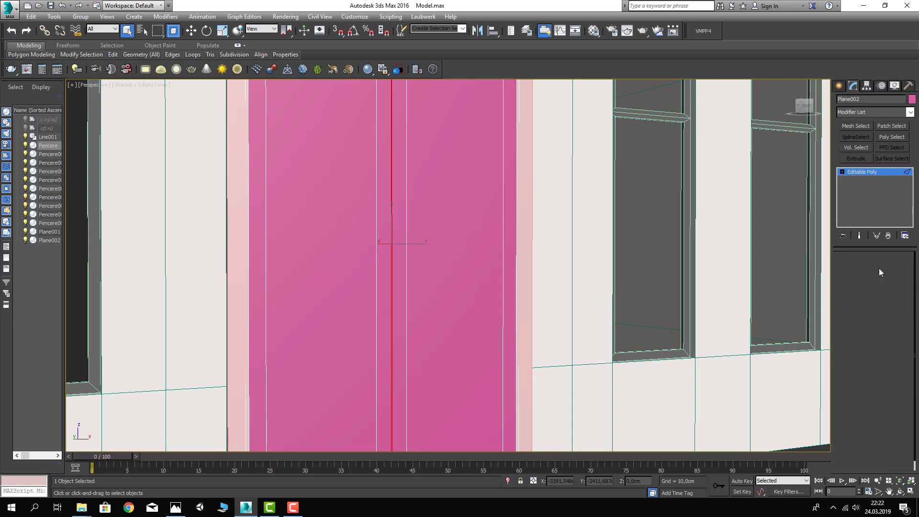
pyautogui.click(261, 188)
pyautogui.scroll(-4, 301, 258)
pyautogui.keyDown('alt'); pyautogui.moveTo(305, 252); pyautogui.dragTo(308, 242, button='middle'); pyautogui.keyUp('alt')
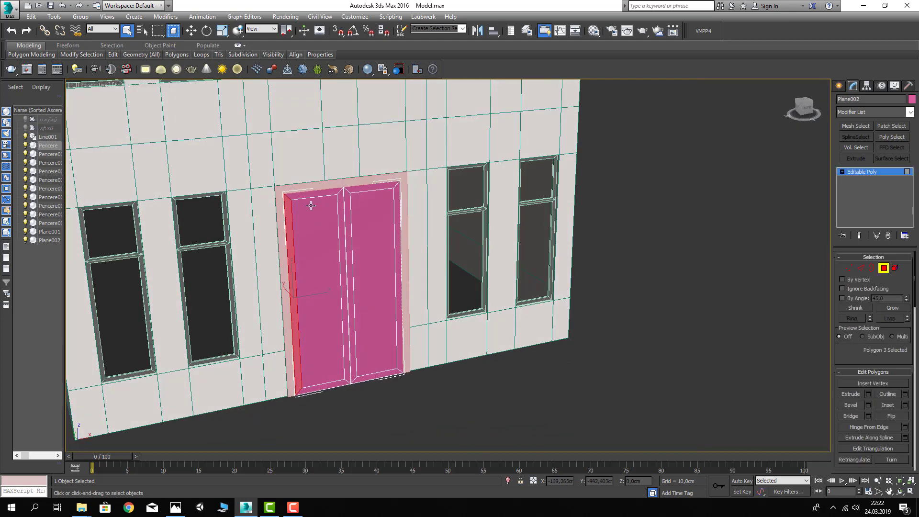
pyautogui.keyDown('ctrl'); pyautogui.click(314, 192); pyautogui.keyUp('ctrl')
pyautogui.keyDown('ctrl'); pyautogui.click(341, 198); pyautogui.keyUp('ctrl')
pyautogui.keyDown('ctrl'); pyautogui.click(382, 194); pyautogui.keyUp('ctrl')
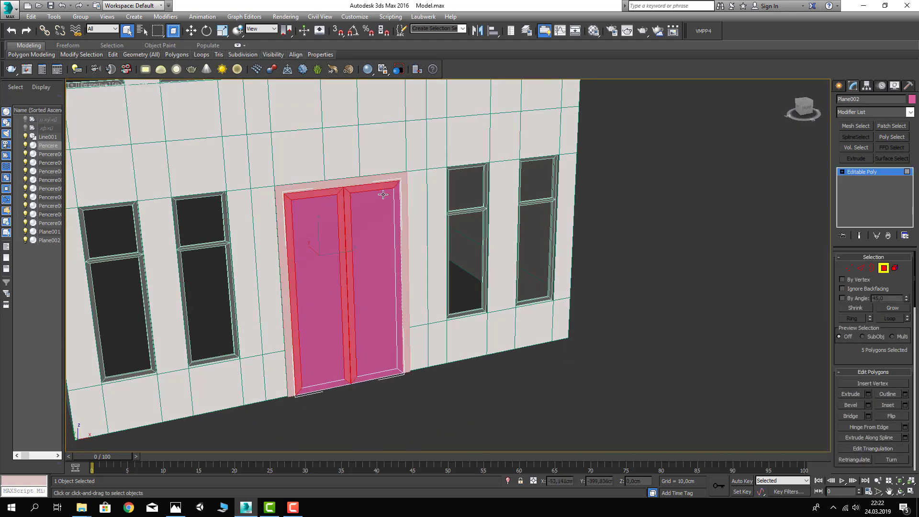
pyautogui.keyDown('ctrl'); pyautogui.click(395, 196); pyautogui.keyUp('ctrl')
pyautogui.keyDown('ctrl'); pyautogui.click(377, 378); pyautogui.keyUp('ctrl')
pyautogui.keyDown('ctrl'); pyautogui.click(321, 388); pyautogui.keyUp('ctrl')
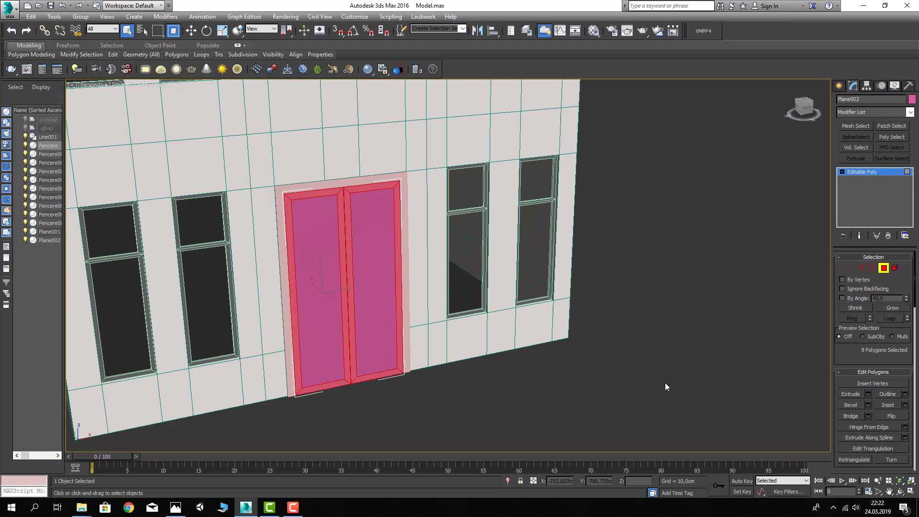
# - Extrude the frame polygons 2 cm outward, then deselect them
pyautogui.keyDown('alt'); pyautogui.moveTo(335, 335); pyautogui.dragTo(322, 353, button='middle'); pyautogui.keyUp('alt')
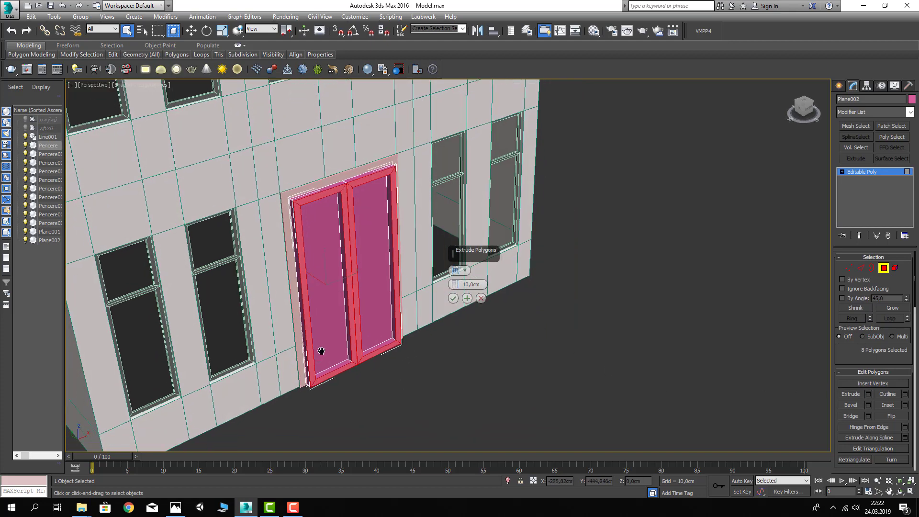
pyautogui.scroll(3, 349, 342)
pyautogui.click(479, 284)
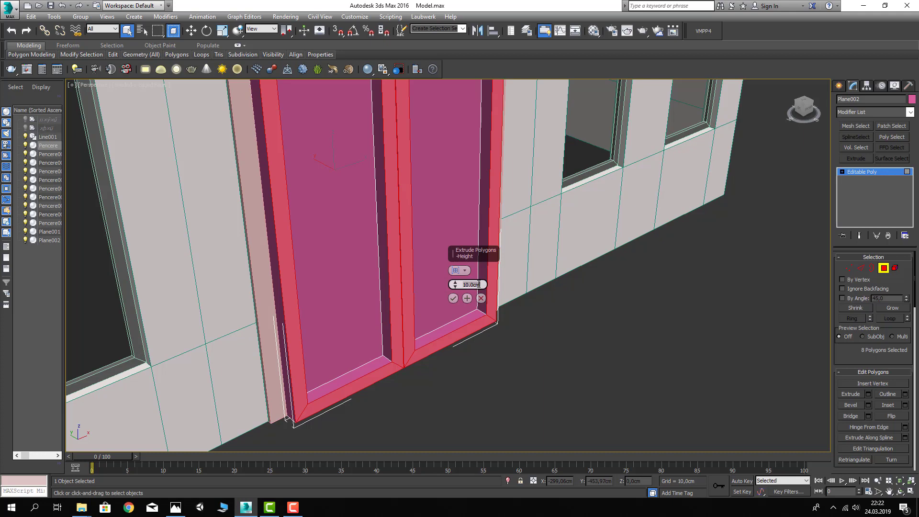
pyautogui.write('3')
pyautogui.press('Return')
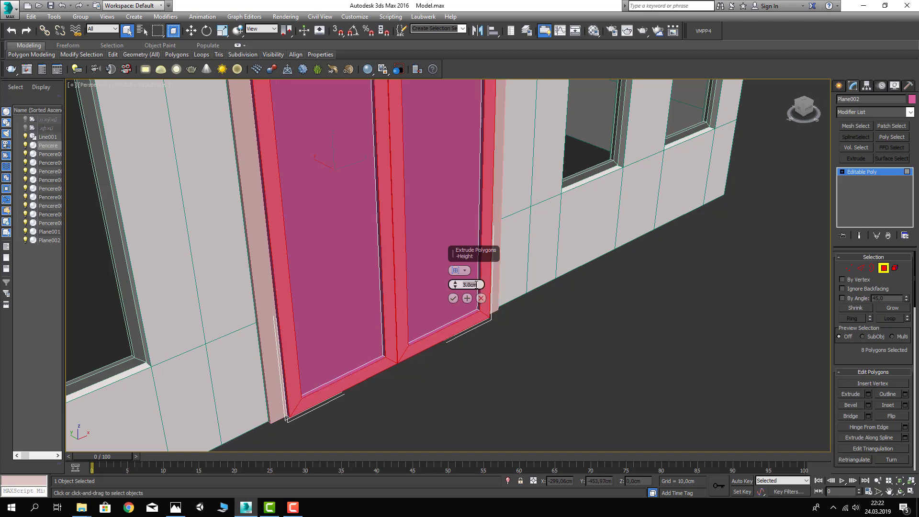
pyautogui.write('2')
pyautogui.press('Return')
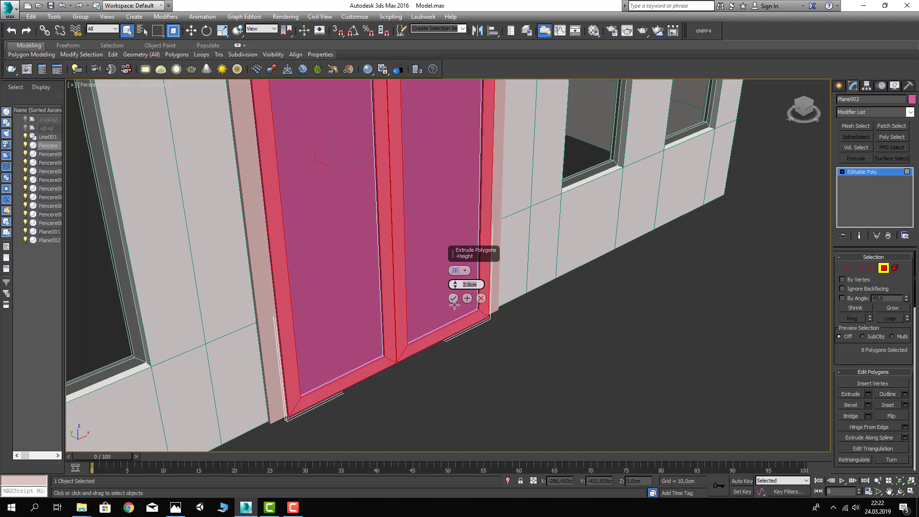
pyautogui.click(452, 299)
pyautogui.click(538, 366)
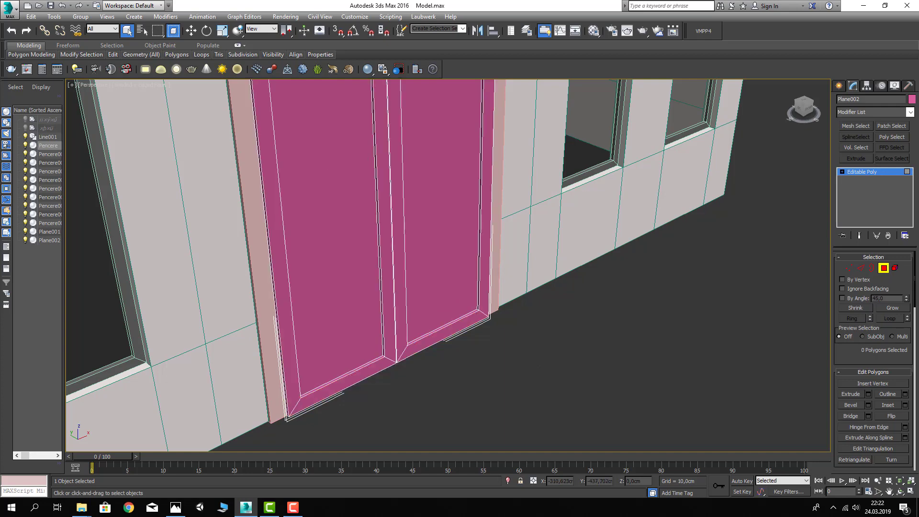
# - Select the four vertical edges of the two door leaves
pyautogui.click(860, 268)
pyautogui.scroll(3, 470, 288)
pyautogui.keyDown('alt'); pyautogui.moveTo(440, 317); pyautogui.dragTo(340, 265, button='middle'); pyautogui.keyUp('alt')
pyautogui.scroll(5, 309, 258)
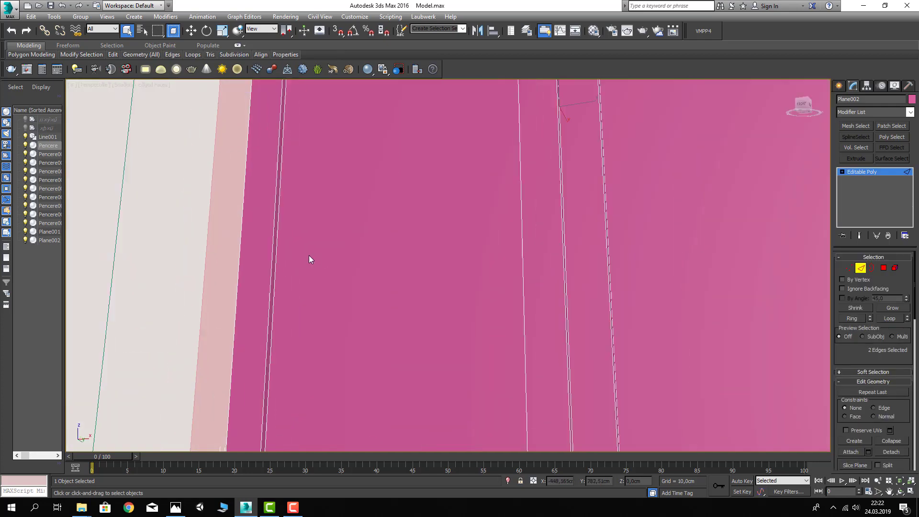
pyautogui.click(275, 244)
pyautogui.scroll(-3, 376, 257)
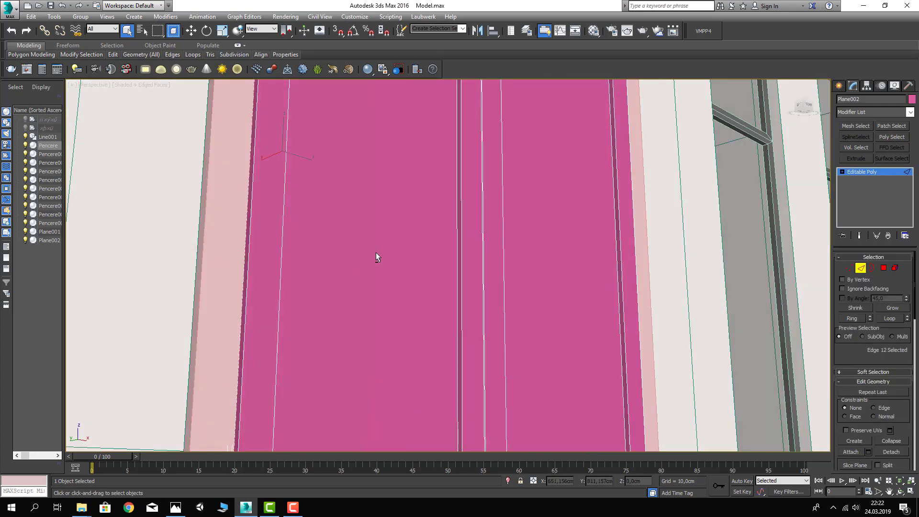
pyautogui.keyDown('ctrl'); pyautogui.click(456, 243); pyautogui.keyUp('ctrl')
pyautogui.scroll(2, 515, 258)
pyautogui.scroll(-1, 540, 255)
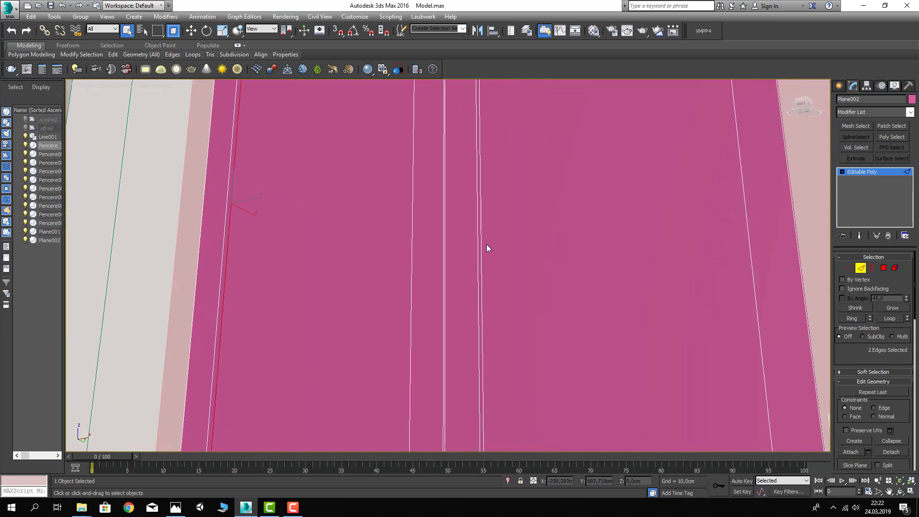
pyautogui.keyDown('ctrl'); pyautogui.click(481, 242); pyautogui.keyUp('ctrl')
pyautogui.scroll(-2, 447, 263)
pyautogui.scroll(3, 584, 269)
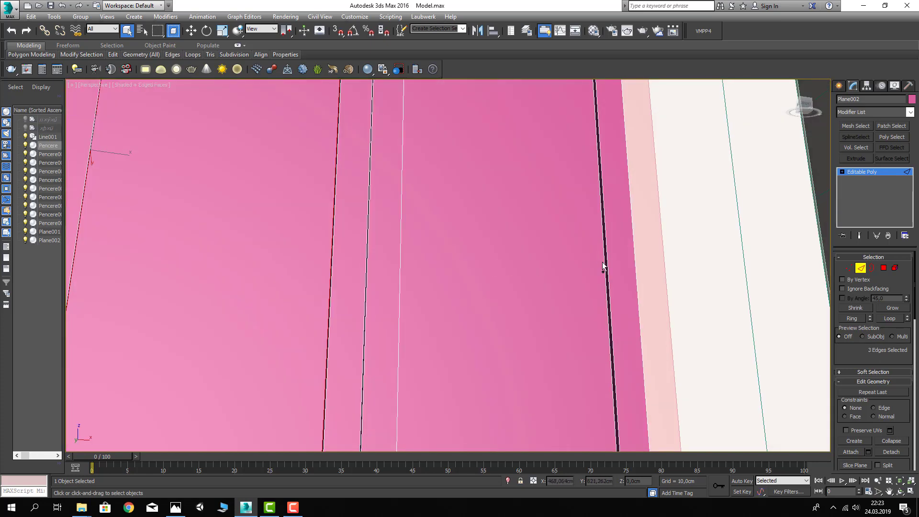
pyautogui.keyDown('ctrl'); pyautogui.click(603, 262); pyautogui.keyUp('ctrl')
pyautogui.scroll(-3, 574, 265)
pyautogui.scroll(-2, 703, 316)
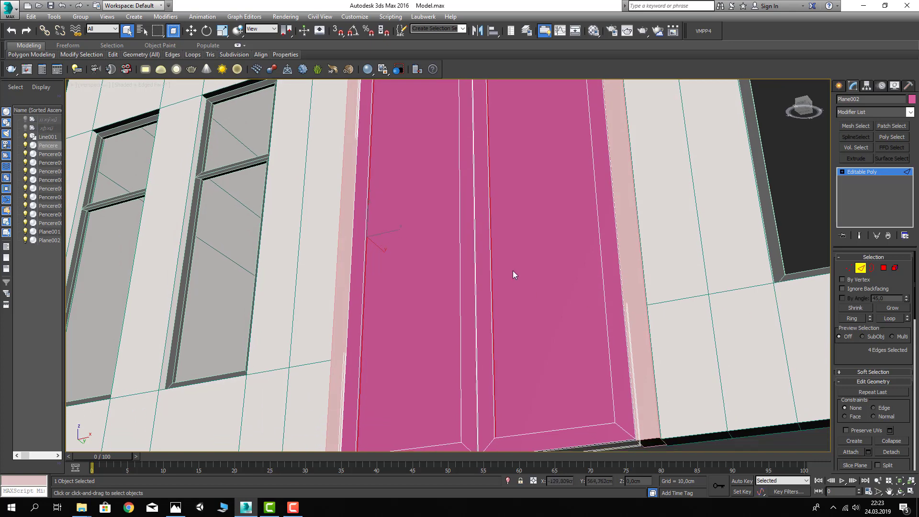
pyautogui.scroll(-2, 513, 271)
pyautogui.scroll(-3, 879, 355)
pyautogui.scroll(-3, 873, 373)
pyautogui.scroll(-3, 869, 397)
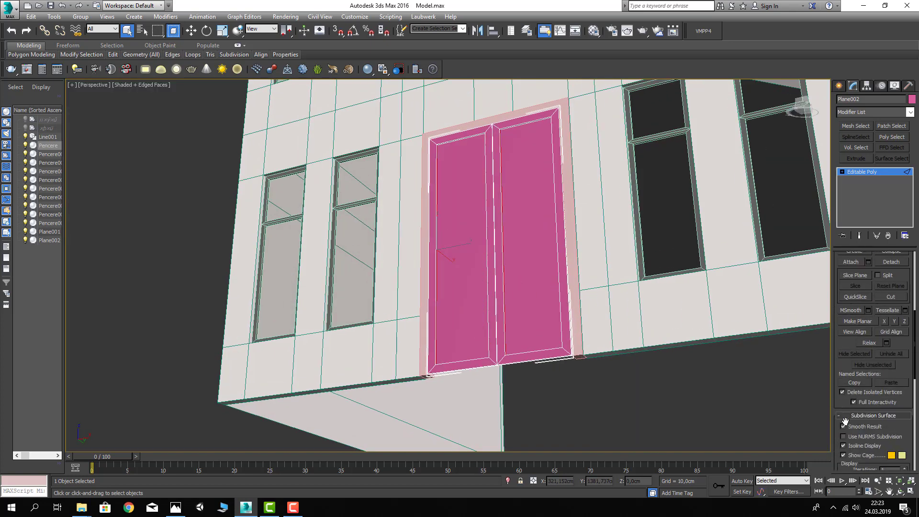
pyautogui.scroll(-3, 862, 420)
pyautogui.scroll(-3, 871, 426)
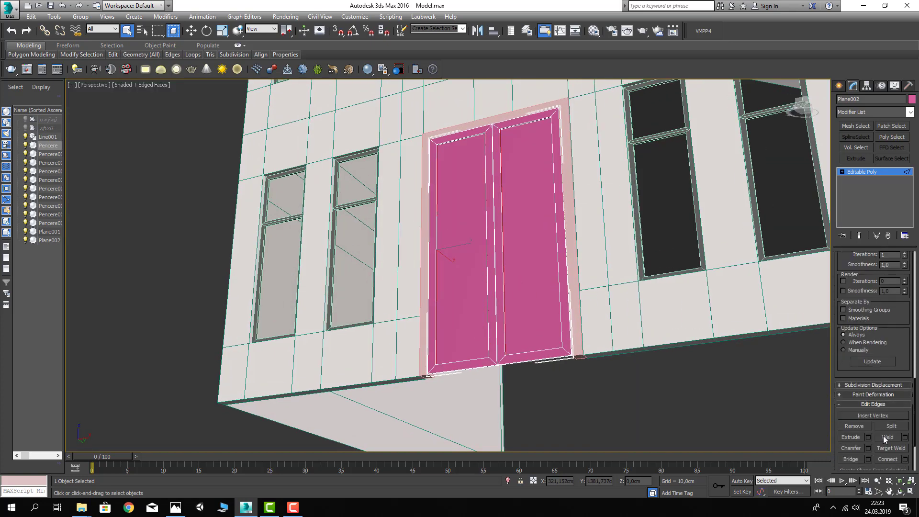
# - Connect the selected edges with 9 horizontal segments across both leaves
pyautogui.click(905, 458)
pyautogui.keyDown('alt'); pyautogui.moveTo(415, 267); pyautogui.dragTo(383, 289, button='middle'); pyautogui.keyUp('alt')
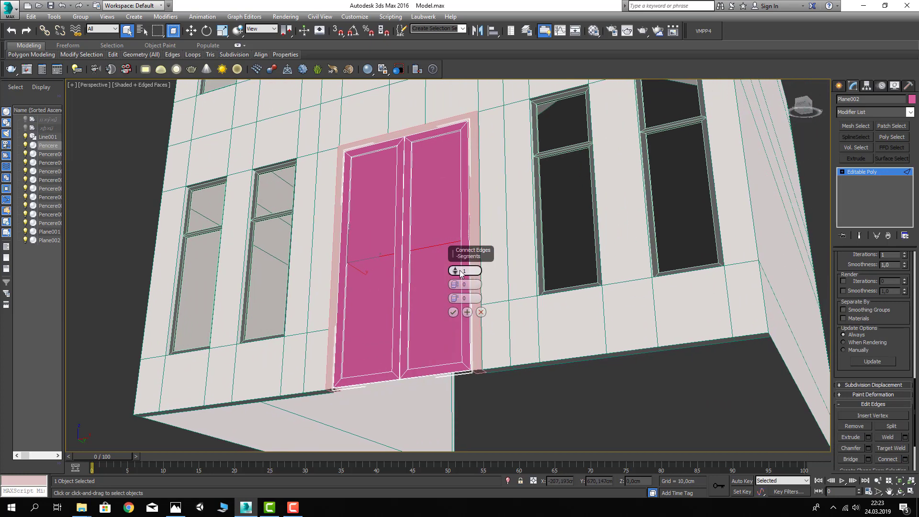
pyautogui.moveTo(453, 264); pyautogui.dragTo(452, 257)
pyautogui.click(453, 313)
# - Chamfer the horizontal door edges by a small amount, then return to Polygon level
pyautogui.scroll(4, 380, 241)
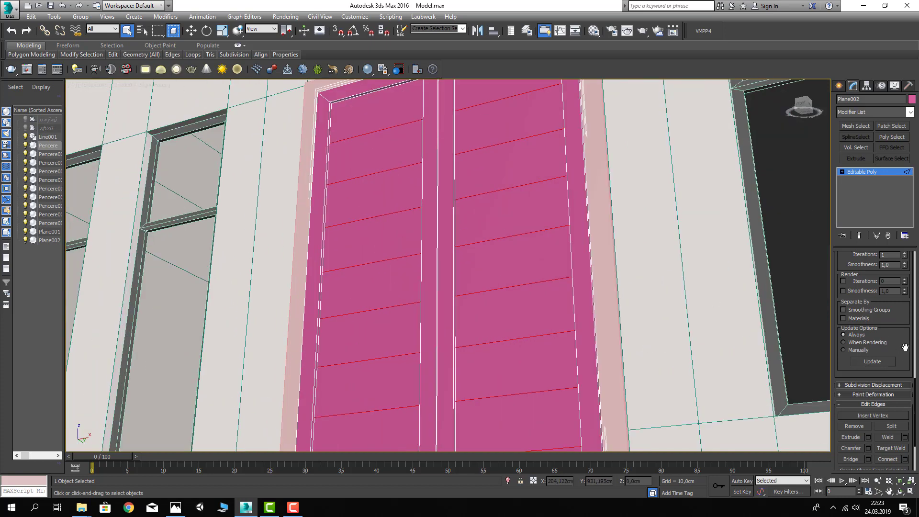
pyautogui.scroll(-2, 905, 347)
pyautogui.moveTo(557, 386); pyautogui.dragTo(552, 361, button='middle')
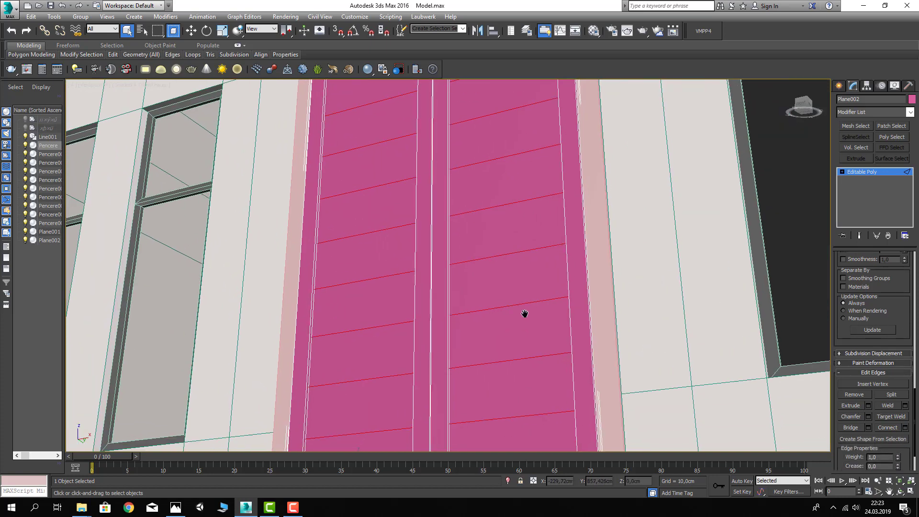
pyautogui.scroll(1, 392, 283)
pyautogui.scroll(3, 370, 296)
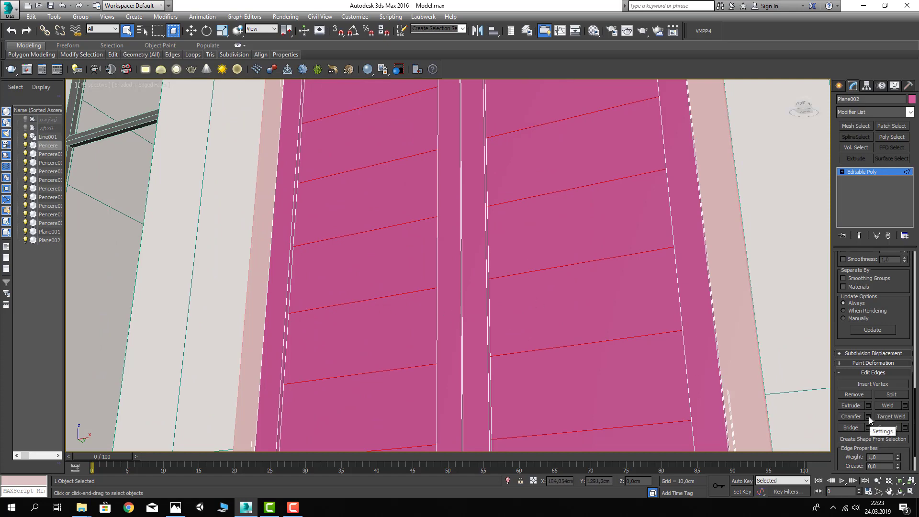
pyautogui.scroll(3, 364, 312)
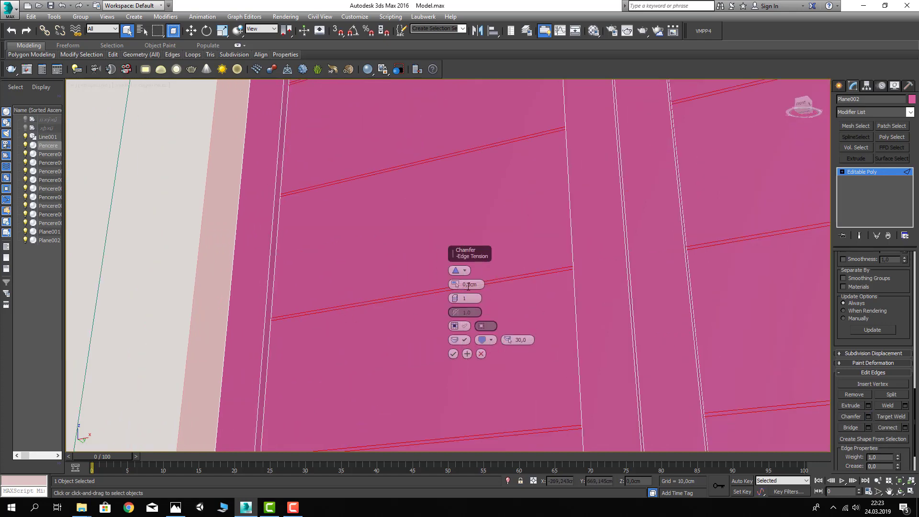
pyautogui.click(453, 354)
pyautogui.scroll(-1, 446, 320)
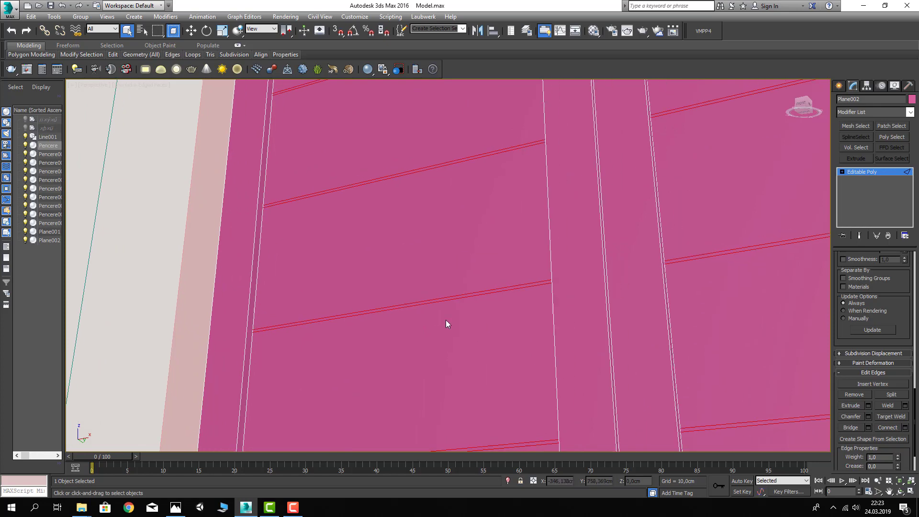
pyautogui.scroll(-3, 446, 320)
pyautogui.click(842, 171)
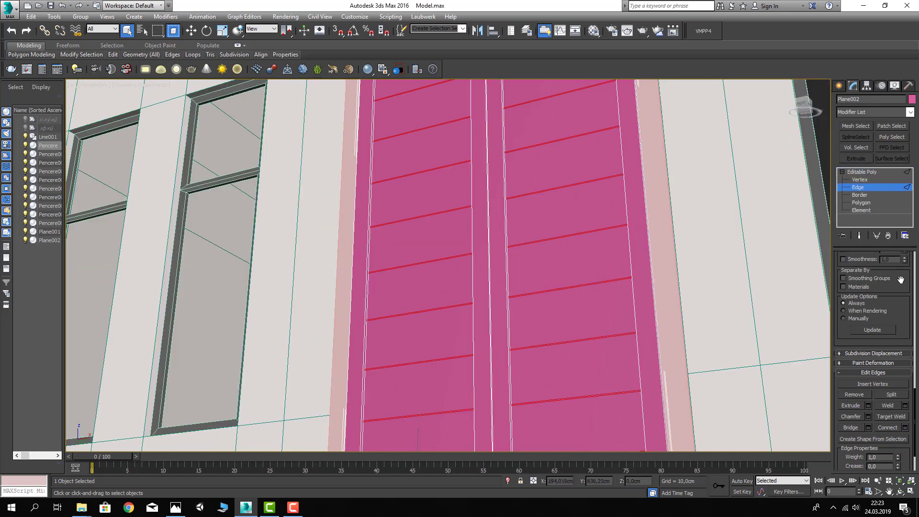
pyautogui.scroll(5, 879, 284)
pyautogui.click(874, 202)
# - Add the bottom panel and all the right-leaf door panels to the polygon selection
pyautogui.scroll(-1, 529, 283)
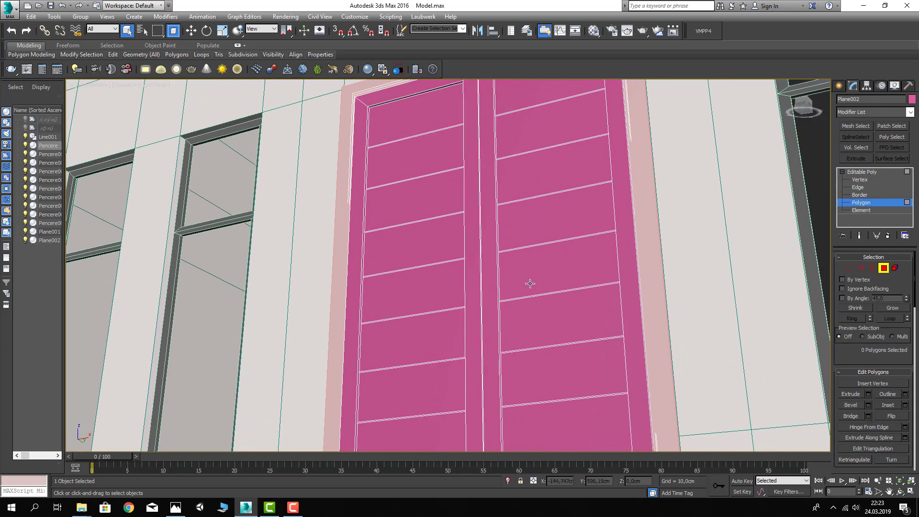
pyautogui.scroll(-3, 457, 210)
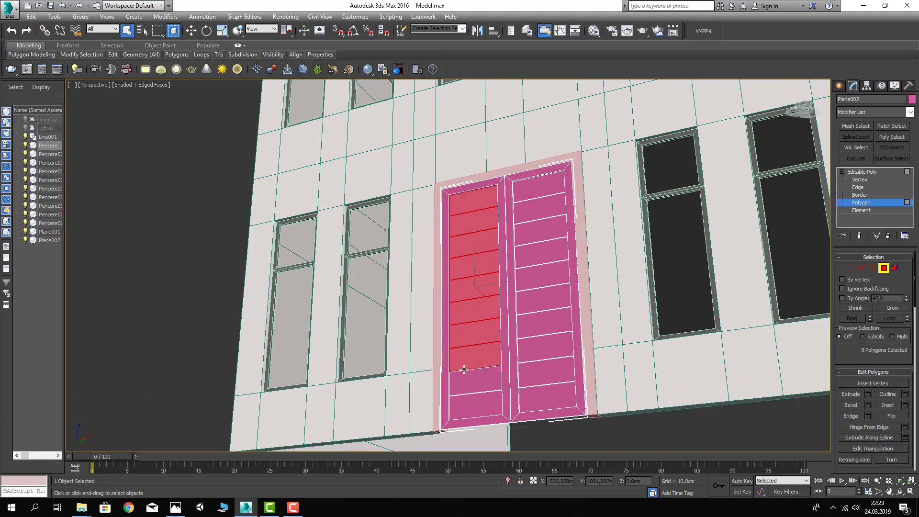
pyautogui.keyDown('ctrl'); pyautogui.click(467, 398); pyautogui.keyUp('ctrl')
pyautogui.scroll(3, 474, 352)
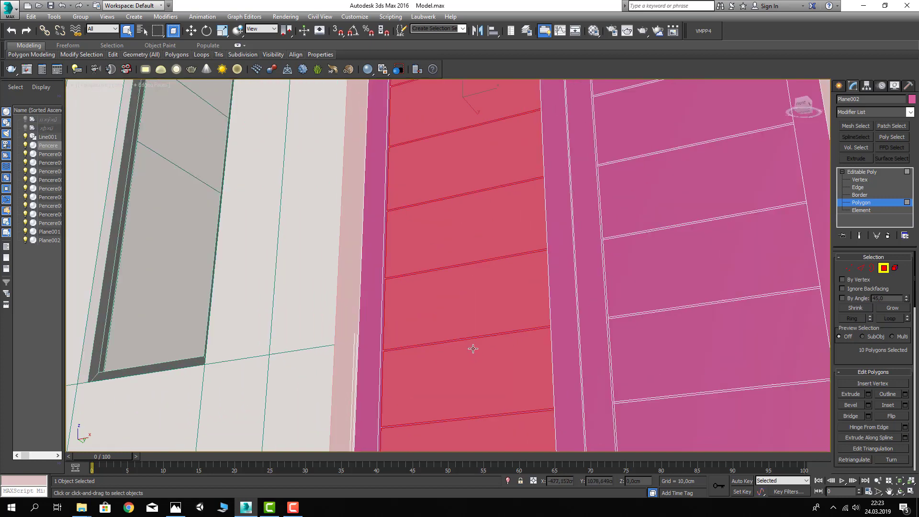
pyautogui.scroll(3, 455, 318)
pyautogui.scroll(-2, 445, 325)
pyautogui.scroll(-4, 446, 325)
pyautogui.scroll(-2, 445, 324)
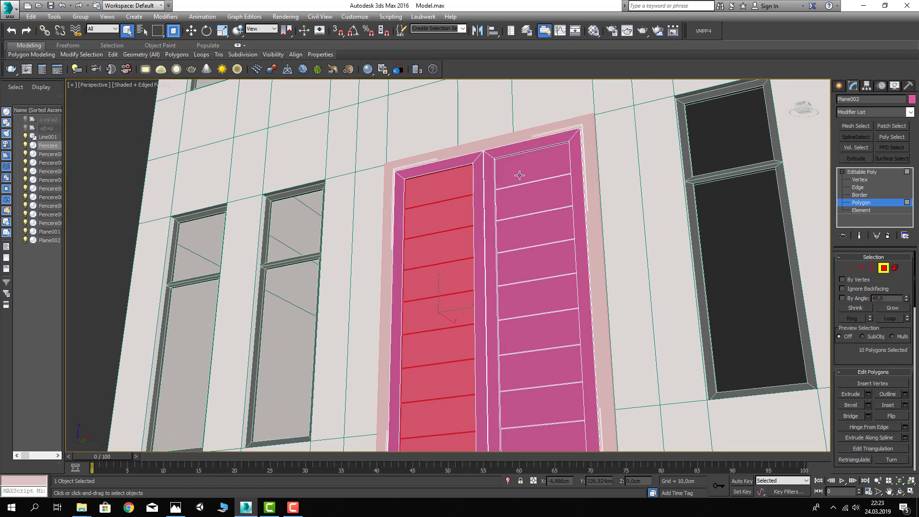
pyautogui.keyDown('ctrl'); pyautogui.click(520, 175); pyautogui.keyUp('ctrl')
pyautogui.keyDown('ctrl'); pyautogui.click(525, 211); pyautogui.keyUp('ctrl')
pyautogui.keyDown('ctrl'); pyautogui.click(523, 260); pyautogui.keyUp('ctrl')
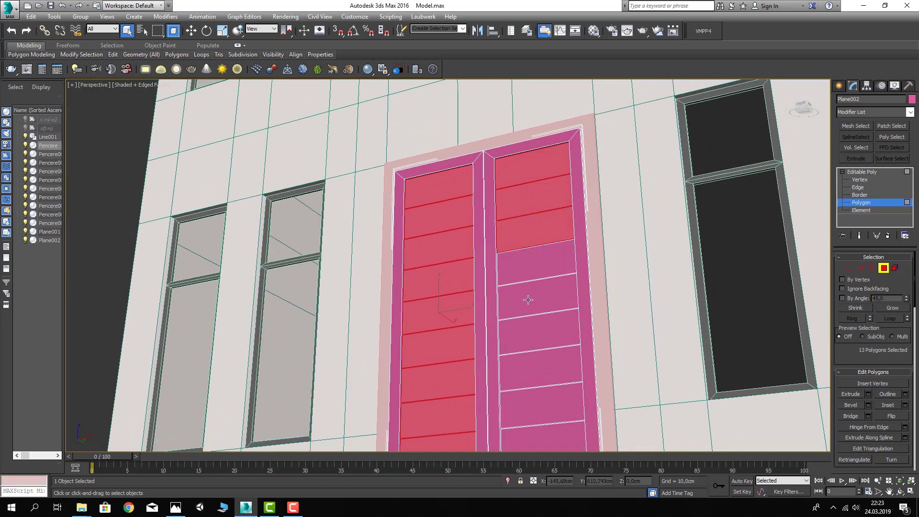
pyautogui.keyDown('ctrl'); pyautogui.click(527, 299); pyautogui.keyUp('ctrl')
pyautogui.keyDown('ctrl'); pyautogui.click(523, 262); pyautogui.keyUp('ctrl')
pyautogui.keyDown('ctrl'); pyautogui.click(526, 325); pyautogui.keyUp('ctrl')
pyautogui.keyDown('ctrl'); pyautogui.click(533, 365); pyautogui.keyUp('ctrl')
pyautogui.moveTo(533, 365); pyautogui.dragTo(516, 331, button='middle')
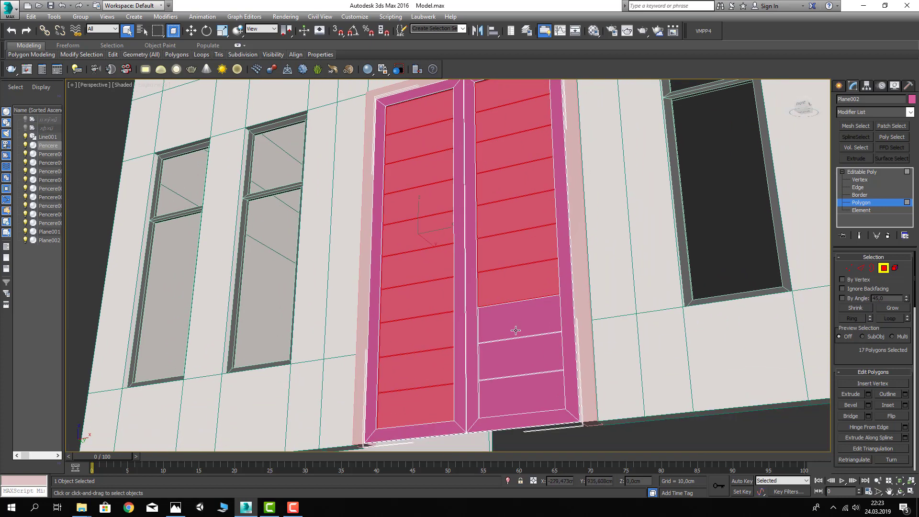
pyautogui.keyDown('ctrl'); pyautogui.click(516, 330); pyautogui.keyUp('ctrl')
pyautogui.keyDown('ctrl'); pyautogui.click(515, 360); pyautogui.keyUp('ctrl')
# - Extrude the selected door panels interactively to form grooves, then leave Polygon mode
pyautogui.click(849, 395)
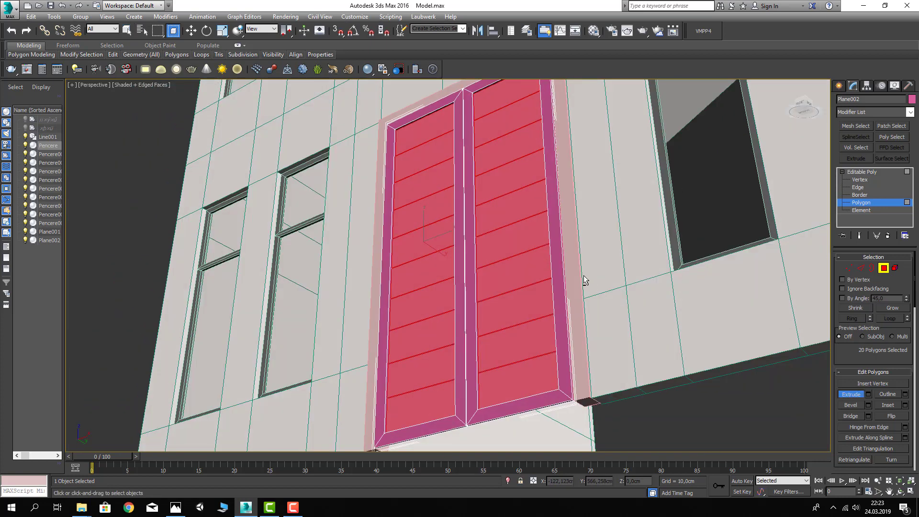
pyautogui.scroll(4, 489, 265)
pyautogui.scroll(3, 457, 257)
pyautogui.moveTo(471, 258); pyautogui.dragTo(468, 255)
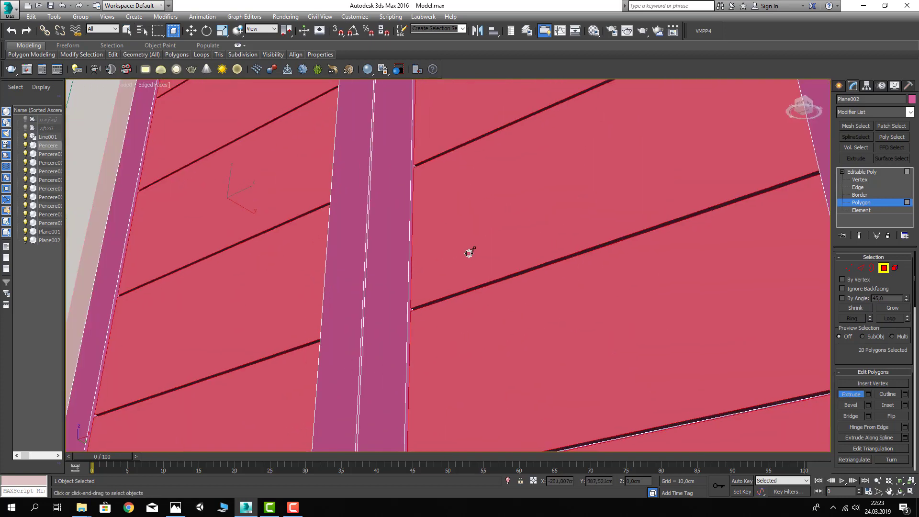
pyautogui.rightClick(468, 255)
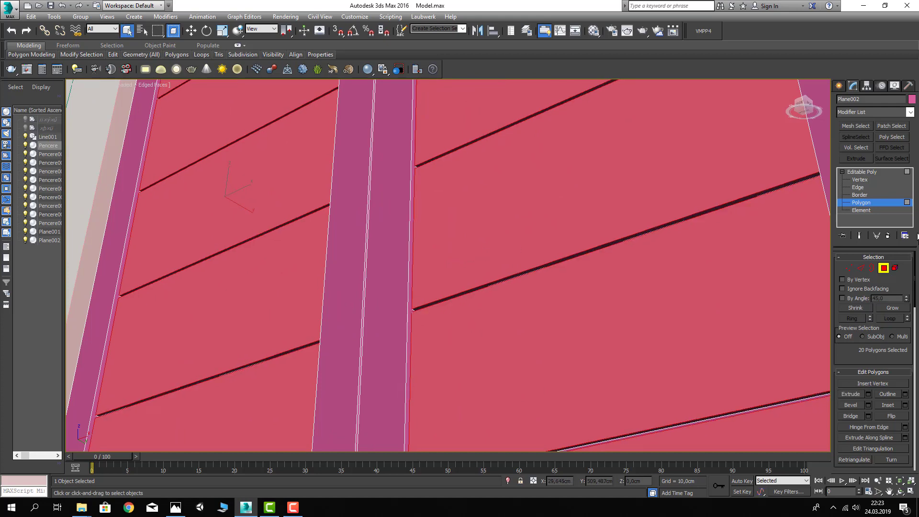
pyautogui.click(883, 268)
pyautogui.scroll(-6, 468, 170)
# - Nudge the door slightly along the Y axis within its opening
pyautogui.scroll(1, 555, 292)
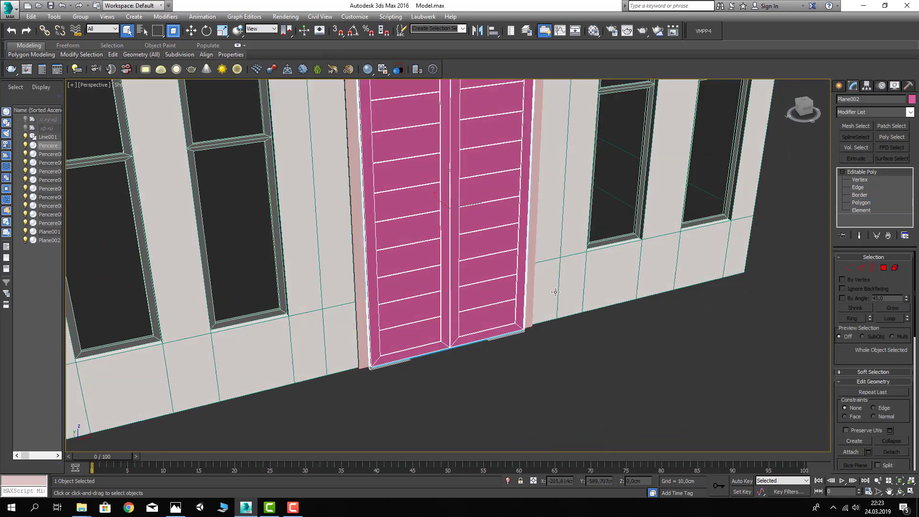
pyautogui.click(591, 391)
pyautogui.scroll(-5, 396, 287)
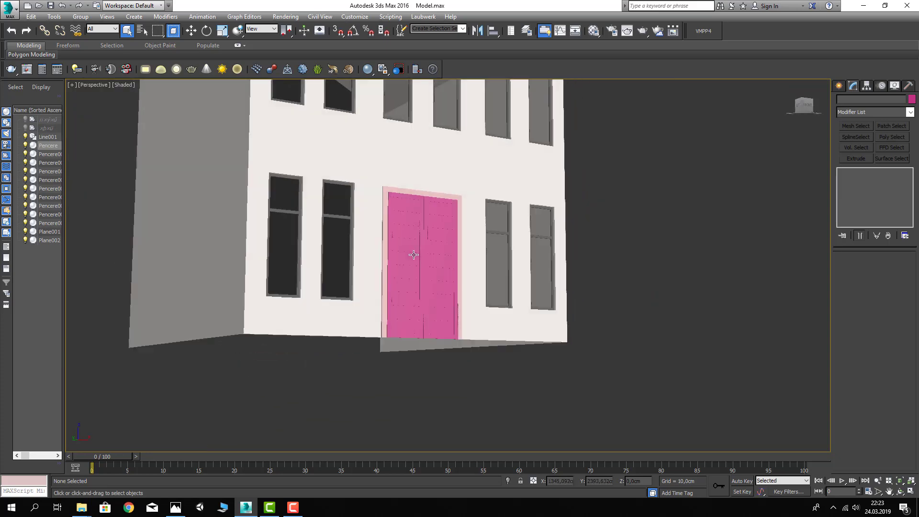
pyautogui.moveTo(395, 287)
pyautogui.keyDown('alt'); pyautogui.mouseDown(button='middle')
pyautogui.moveTo(380, 228)
pyautogui.moveTo(428, 308)
pyautogui.mouseUp(button='middle'); pyautogui.keyUp('alt')
pyautogui.click(416, 287)
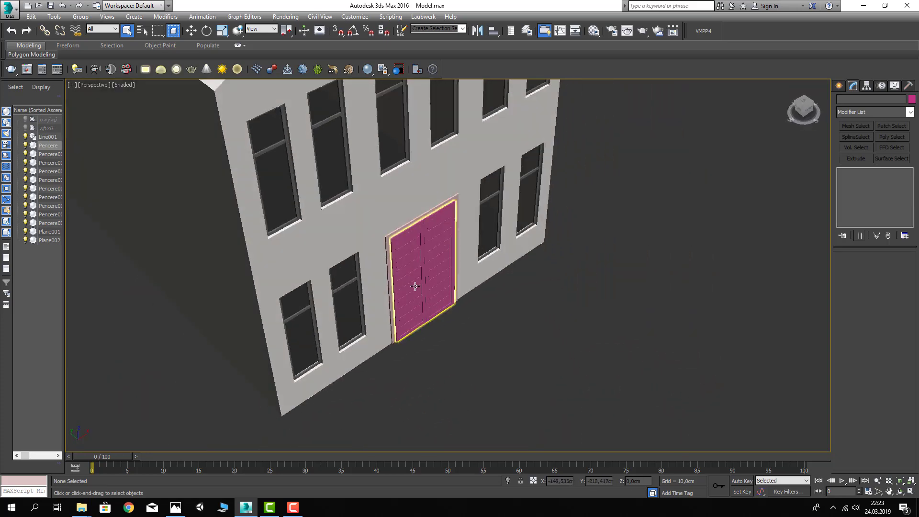
pyautogui.press('w')
pyautogui.scroll(3, 421, 266)
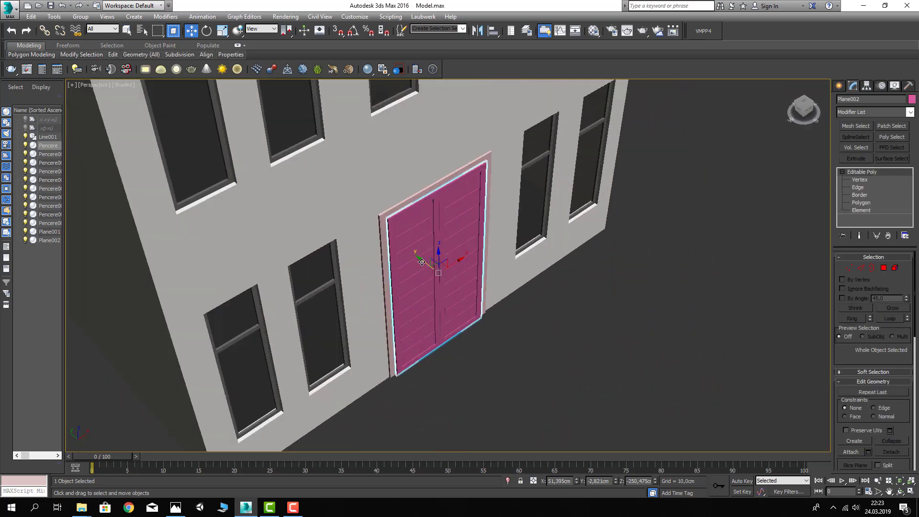
pyautogui.moveTo(421, 262); pyautogui.dragTo(415, 259)
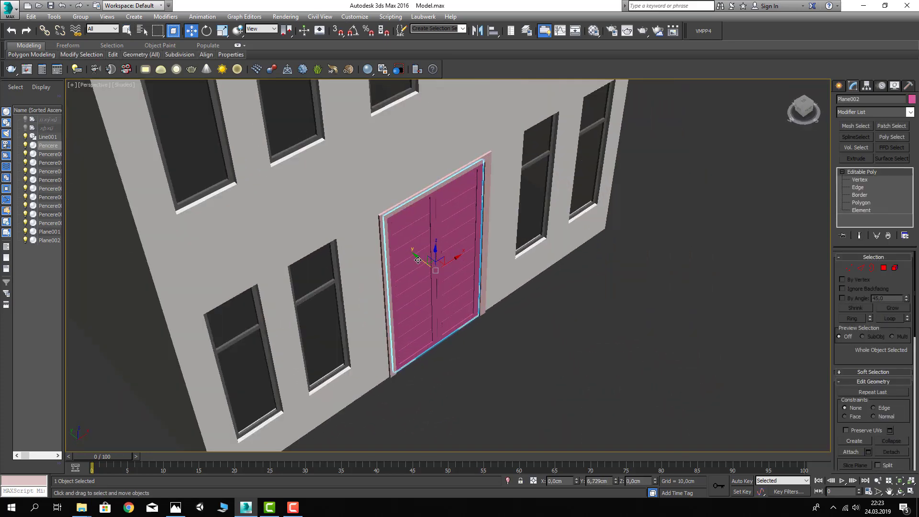
# - Orbit to a frontal view of the building and reselect the door
pyautogui.click(525, 345)
pyautogui.scroll(-5, 476, 314)
pyautogui.moveTo(476, 314)
pyautogui.keyDown('alt'); pyautogui.mouseDown(button='middle')
pyautogui.moveTo(449, 258)
pyautogui.moveTo(439, 285)
pyautogui.mouseUp(button='middle'); pyautogui.keyUp('alt')
pyautogui.scroll(-2, 436, 285)
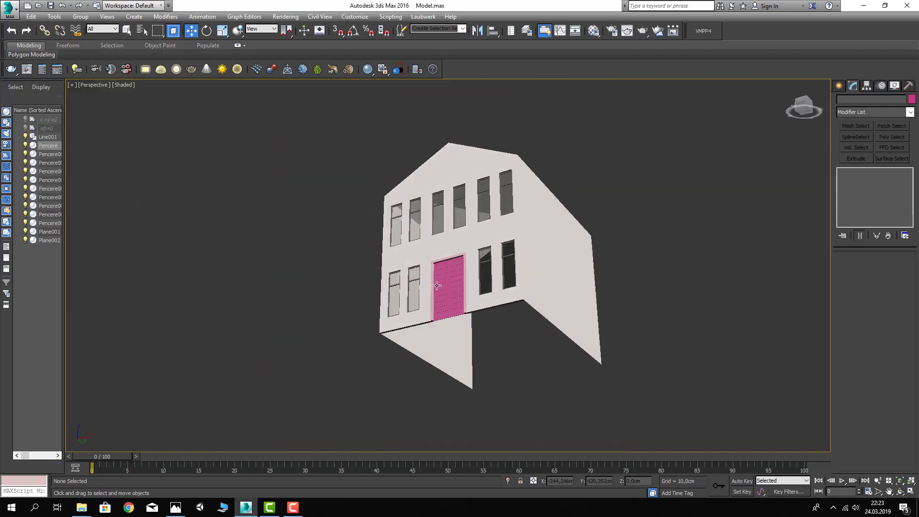
pyautogui.scroll(4, 456, 299)
pyautogui.click(465, 247)
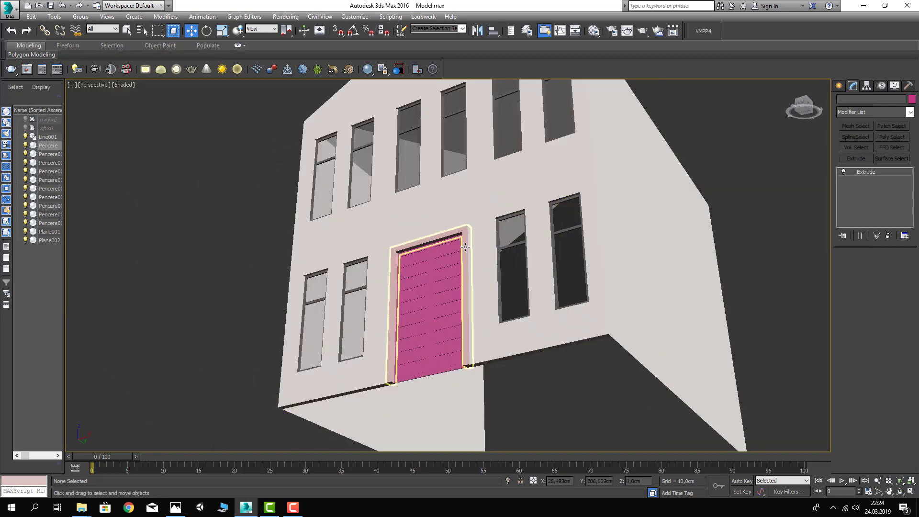
# - Assign the Doğrama material to the door from the Material Editor
pyautogui.press('m')
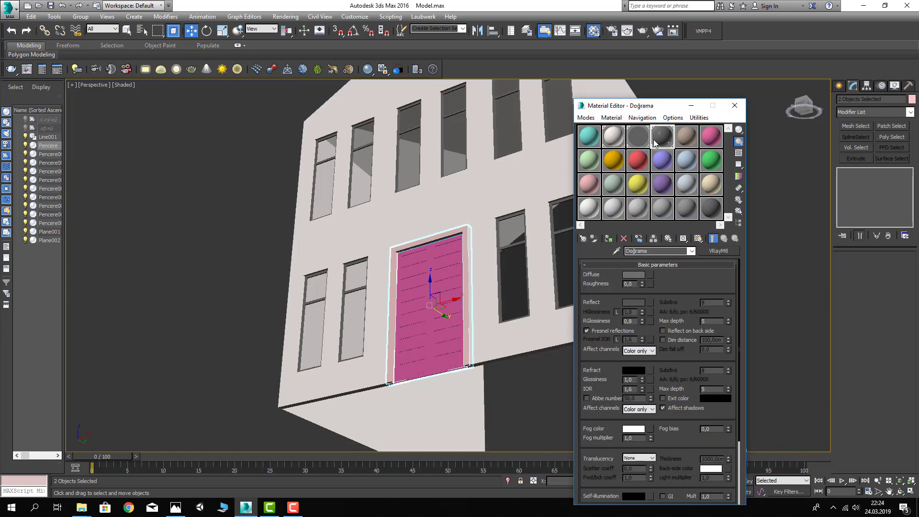
pyautogui.moveTo(480, 249); pyautogui.dragTo(429, 270)
pyautogui.click(452, 266)
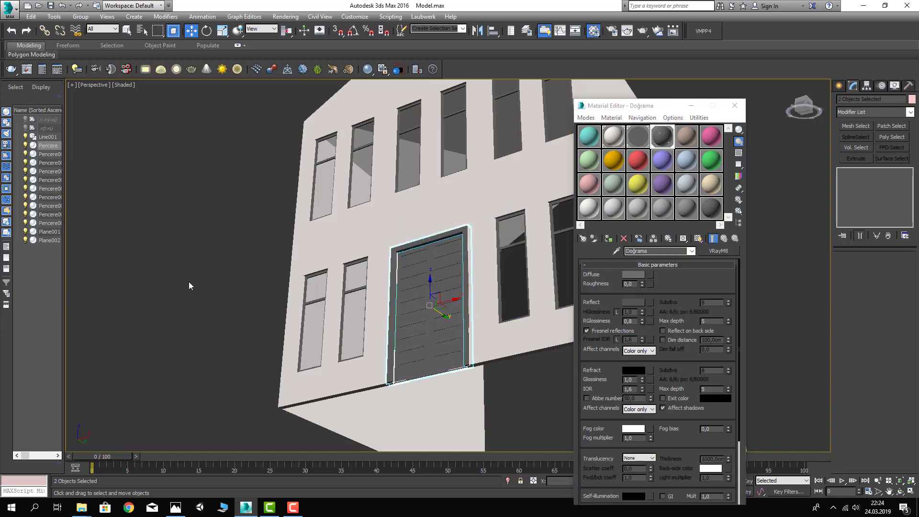
pyautogui.click(188, 282)
pyautogui.scroll(-3, 244, 269)
pyautogui.moveTo(244, 270)
pyautogui.keyDown('alt'); pyautogui.mouseDown(button='middle')
pyautogui.moveTo(286, 331)
pyautogui.moveTo(391, 304)
pyautogui.moveTo(378, 311)
pyautogui.moveTo(383, 287)
pyautogui.moveTo(415, 350)
pyautogui.mouseUp(button='middle'); pyautogui.keyUp('alt')
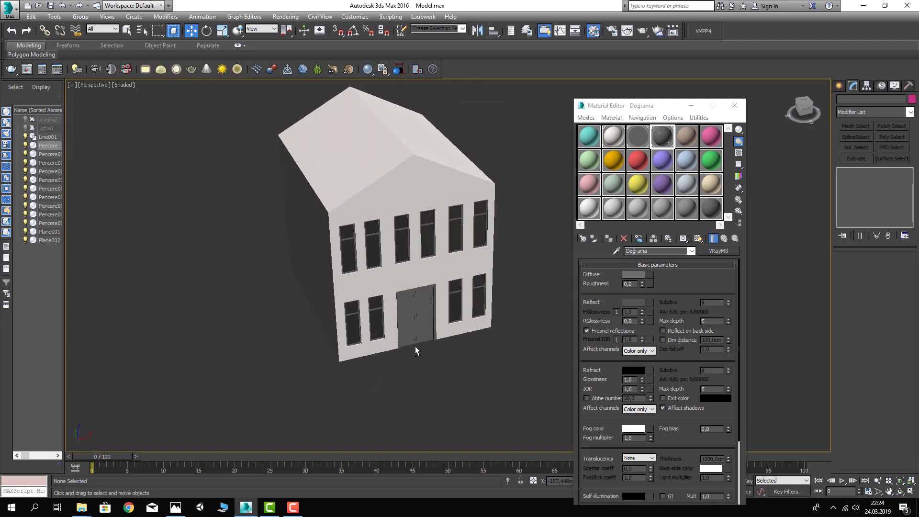
# - Close the Material Editor, turn on Edged Faces for the house, and ready Standard Primitives
pyautogui.click(734, 105)
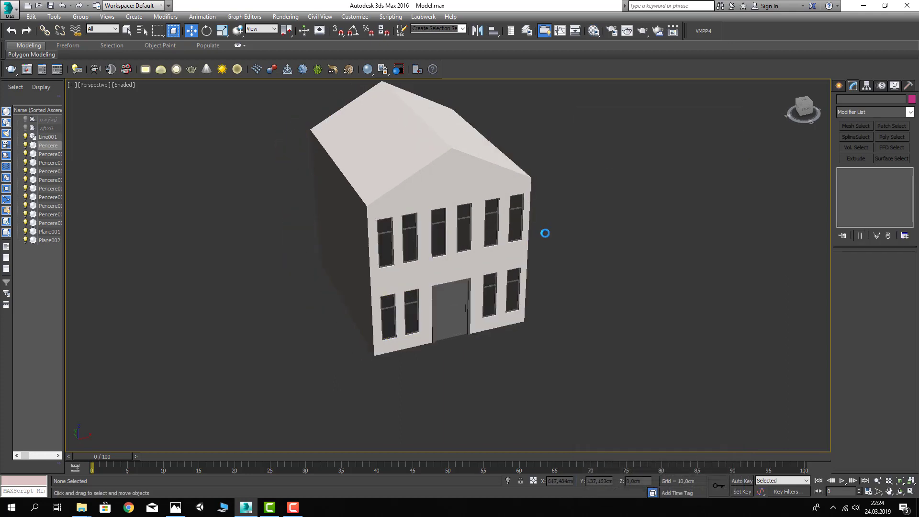
pyautogui.moveTo(559, 256); pyautogui.dragTo(564, 255, button='middle')
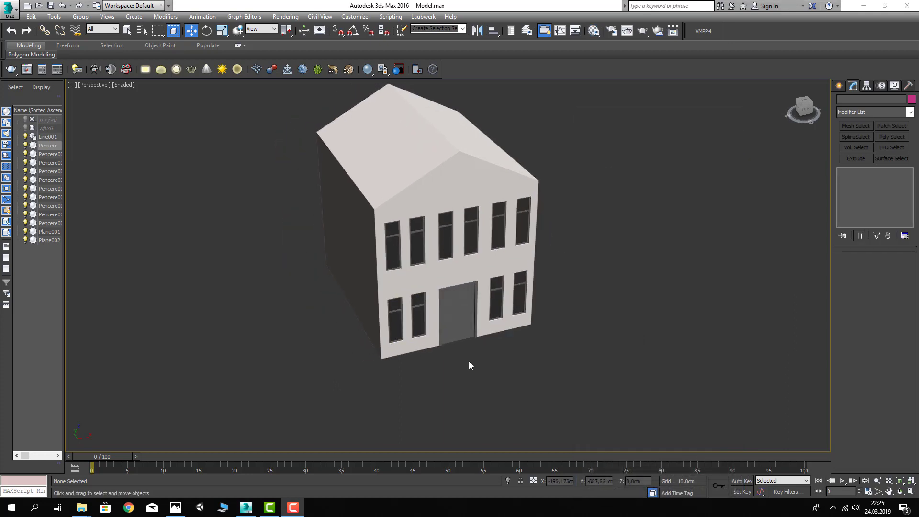
pyautogui.click(394, 352)
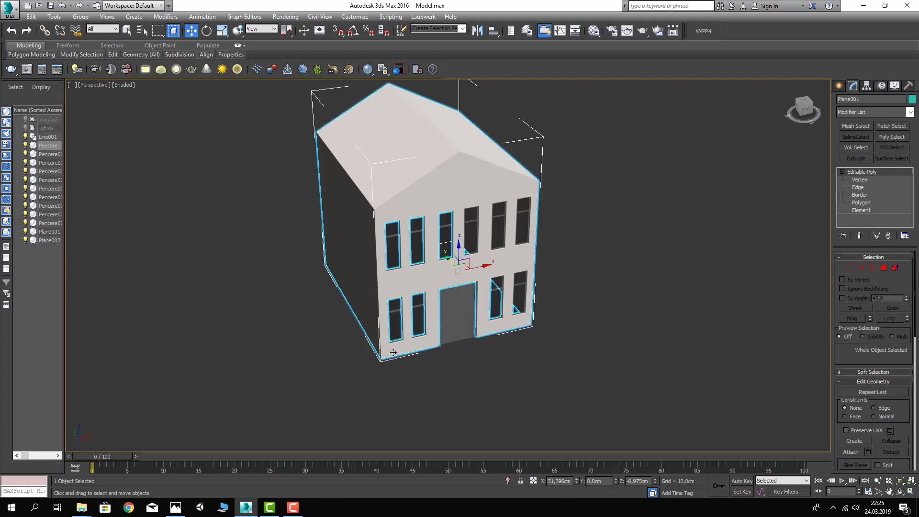
pyautogui.press('F4')
pyautogui.click(457, 378)
pyautogui.scroll(2, 350, 297)
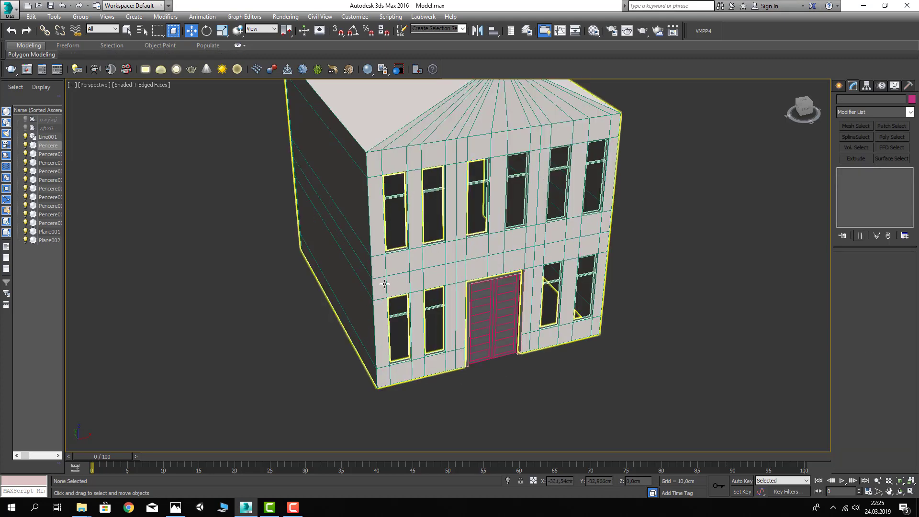
pyautogui.scroll(1, 350, 296)
pyautogui.click(841, 88)
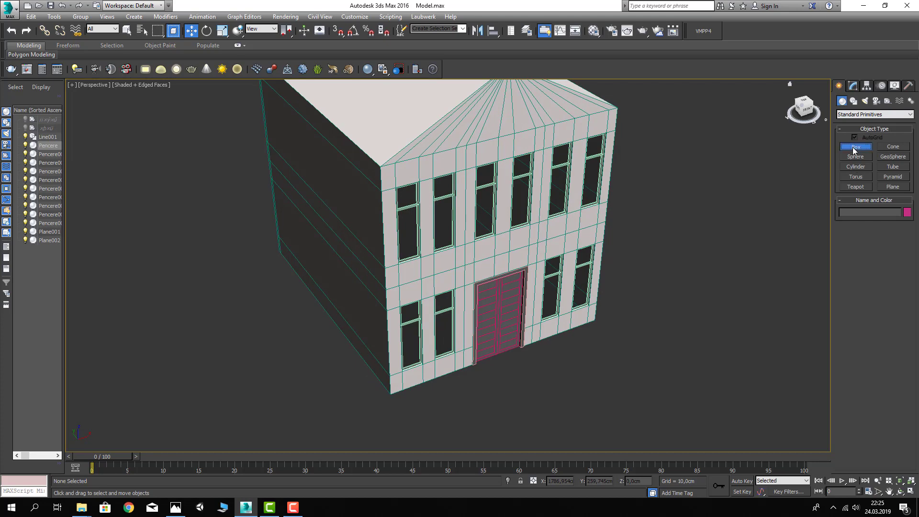
# - Draw a box along the facade's left edge, then delete it as misplaced
pyautogui.click(855, 151)
pyautogui.moveTo(344, 296)
pyautogui.keyDown('alt'); pyautogui.mouseDown(button='middle')
pyautogui.moveTo(317, 277)
pyautogui.moveTo(379, 236)
pyautogui.mouseUp(button='middle'); pyautogui.keyUp('alt')
pyautogui.scroll(3, 366, 198)
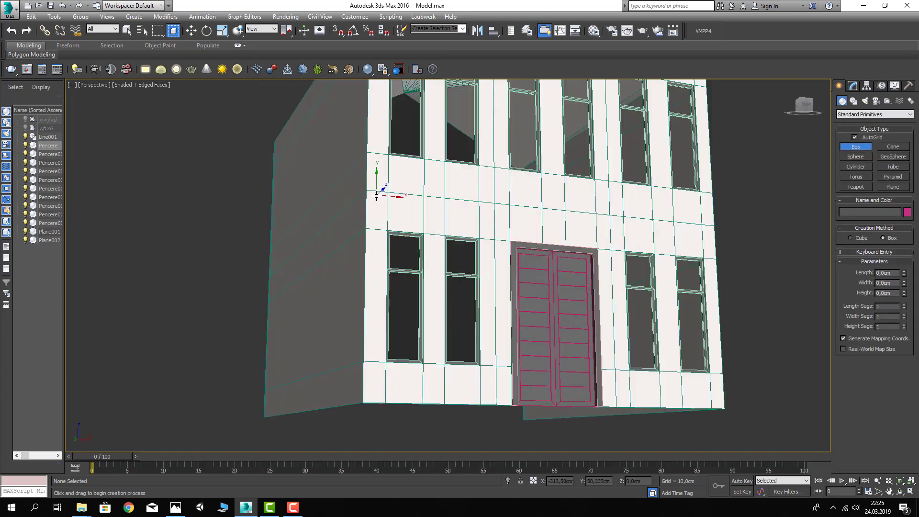
pyautogui.moveTo(351, 118); pyautogui.dragTo(334, 100, button='middle')
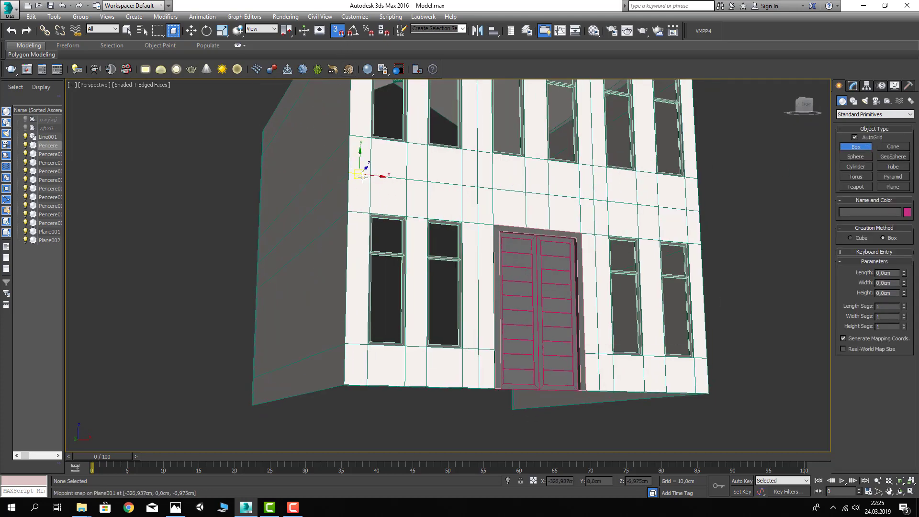
pyautogui.moveTo(349, 173); pyautogui.dragTo(363, 377)
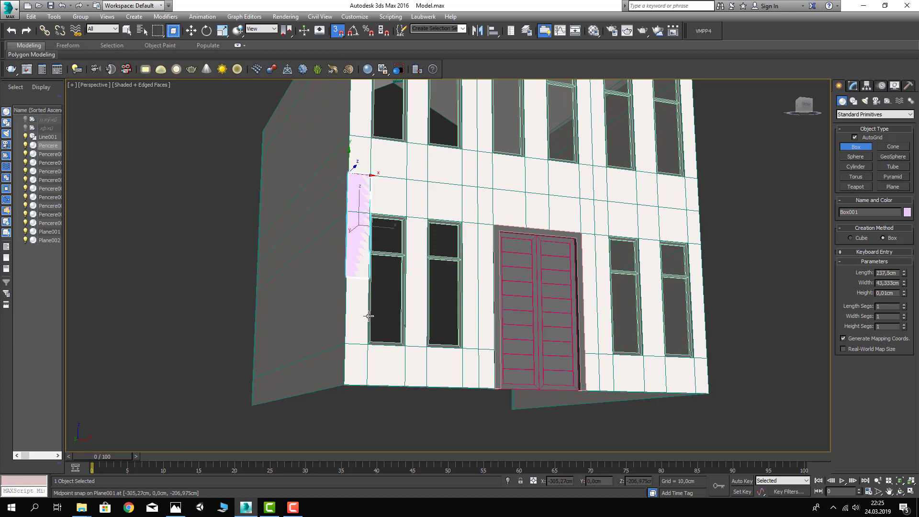
pyautogui.click(363, 378)
pyautogui.press('w')
pyautogui.scroll(4, 359, 259)
pyautogui.keyDown('alt'); pyautogui.moveTo(350, 244); pyautogui.dragTo(379, 291, button='middle'); pyautogui.keyUp('alt')
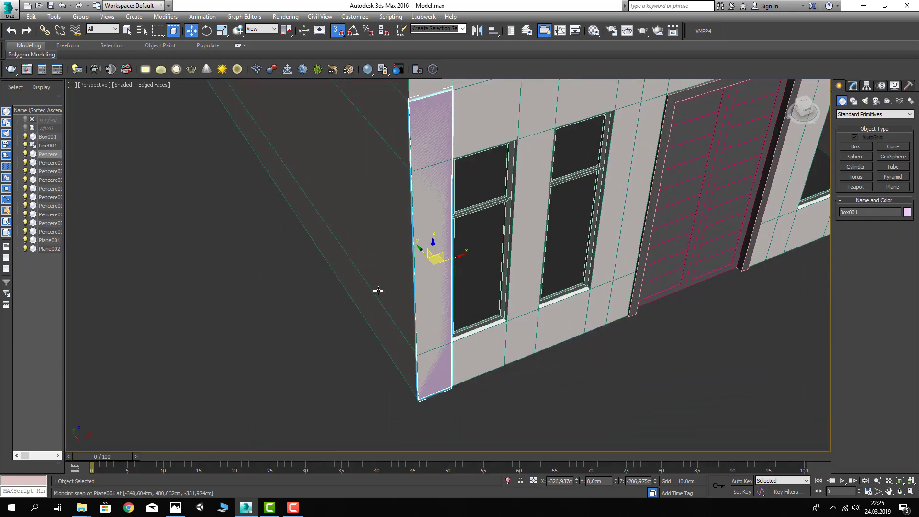
pyautogui.moveTo(609, 250); pyautogui.dragTo(578, 269, button='middle')
pyautogui.press('Delete')
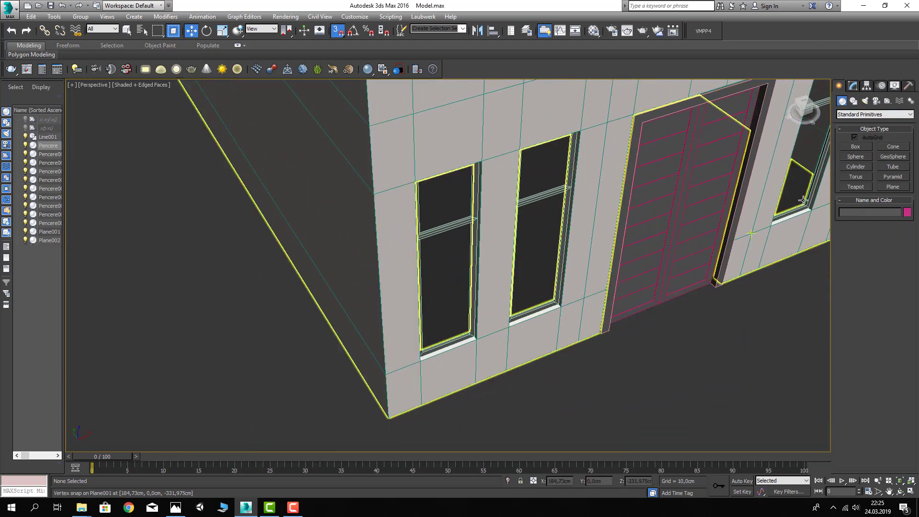
# - Redraw the box footprint down the facade's left corner with vertex snap
pyautogui.click(855, 146)
pyautogui.keyDown('alt'); pyautogui.moveTo(660, 225); pyautogui.dragTo(587, 252, button='middle'); pyautogui.keyUp('alt')
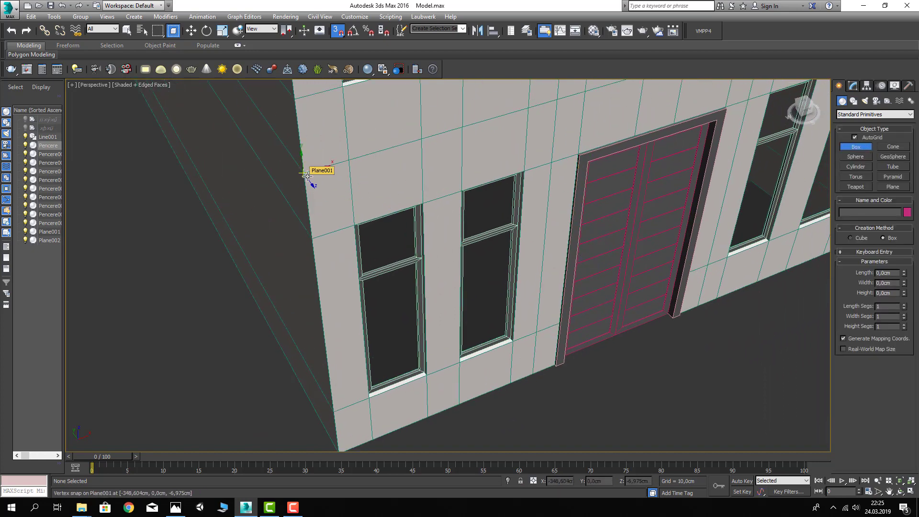
pyautogui.moveTo(306, 174); pyautogui.dragTo(364, 432)
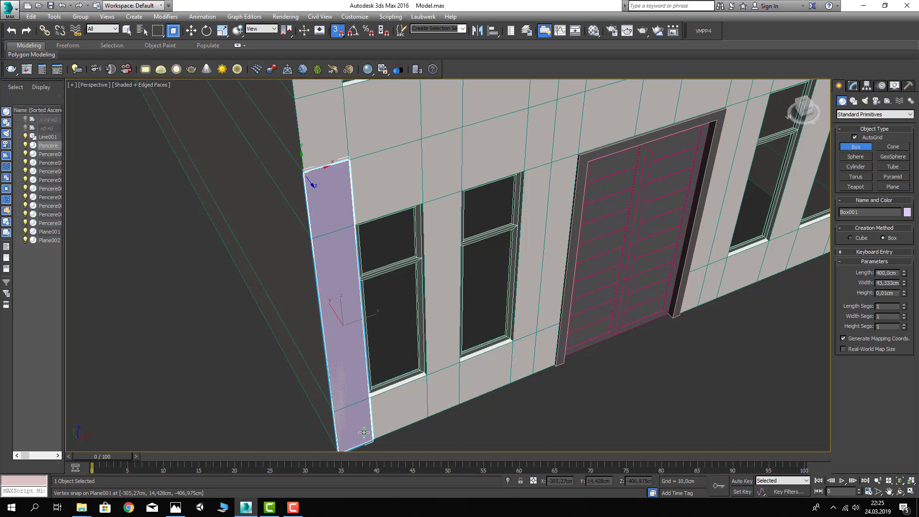
pyautogui.scroll(-5, 368, 435)
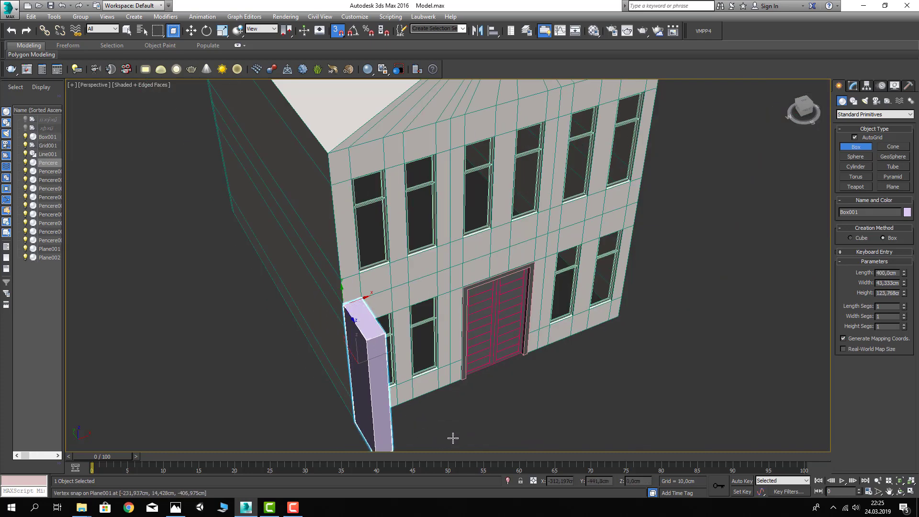
pyautogui.click(443, 431)
pyautogui.press('w')
pyautogui.press('z')
pyautogui.keyDown('alt'); pyautogui.moveTo(387, 402); pyautogui.dragTo(410, 322, button='middle'); pyautogui.keyUp('alt')
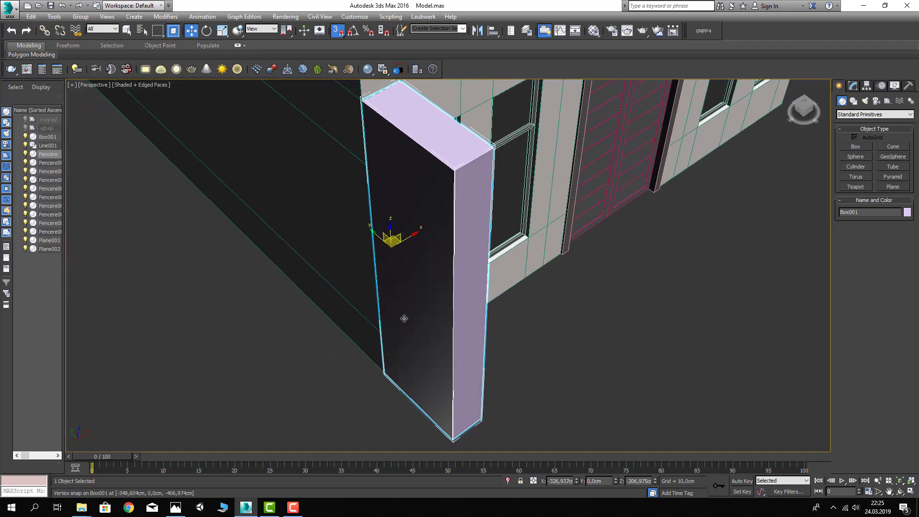
# - Set the box Height to 40 cm in the Modify panel
pyautogui.click(853, 86)
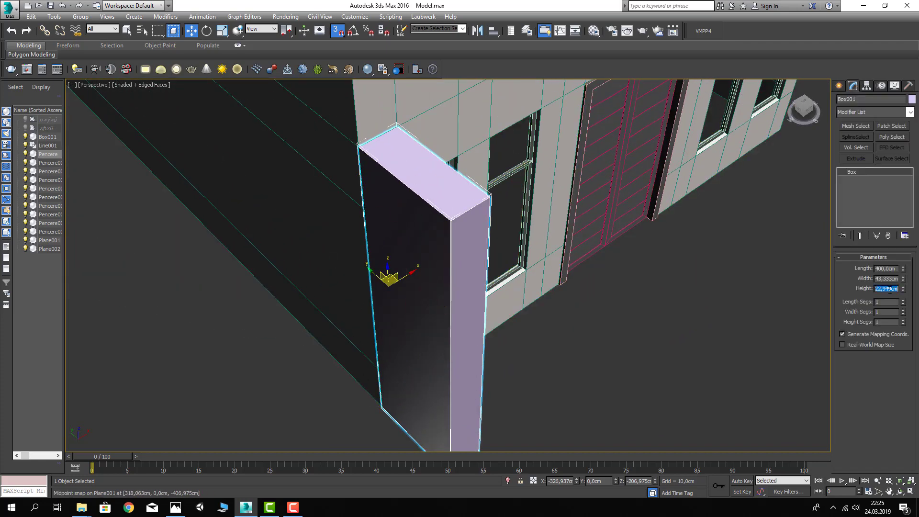
pyautogui.write('40')
pyautogui.press('Return')
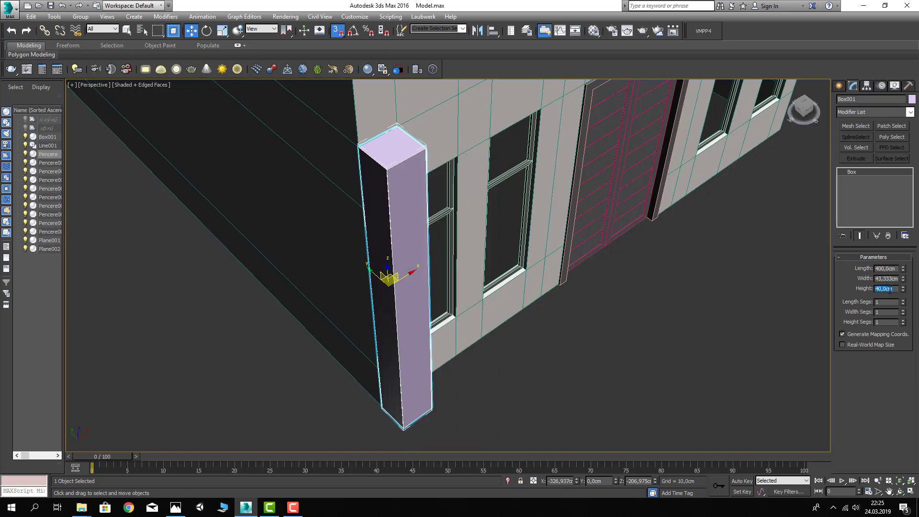
pyautogui.moveTo(397, 287)
pyautogui.keyDown('alt'); pyautogui.mouseDown(button='middle')
pyautogui.moveTo(390, 271)
pyautogui.moveTo(462, 201)
pyautogui.moveTo(417, 185)
pyautogui.moveTo(420, 205)
pyautogui.moveTo(407, 215)
pyautogui.moveTo(402, 192)
pyautogui.mouseUp(button='middle'); pyautogui.keyUp('alt')
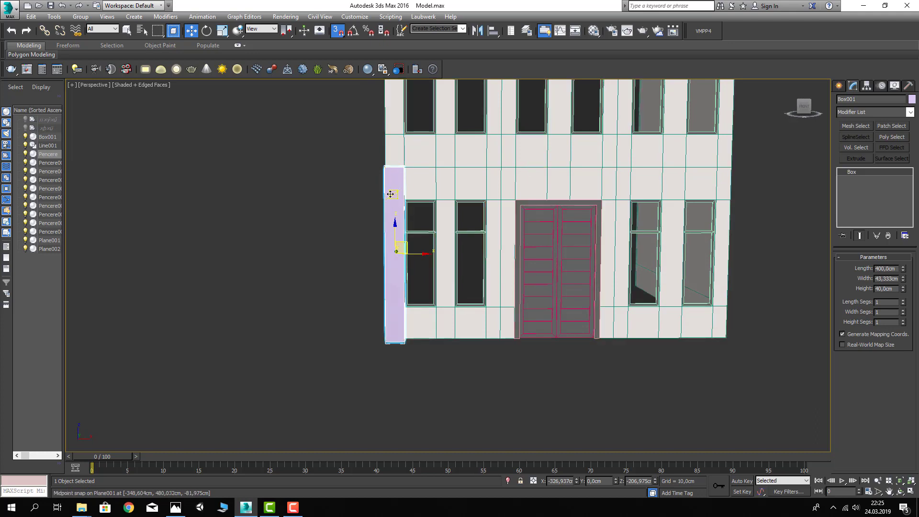
# - Convert the box to Editable Poly and select its four top vertices
pyautogui.rightClick(391, 193)
pyautogui.moveTo(416, 288)
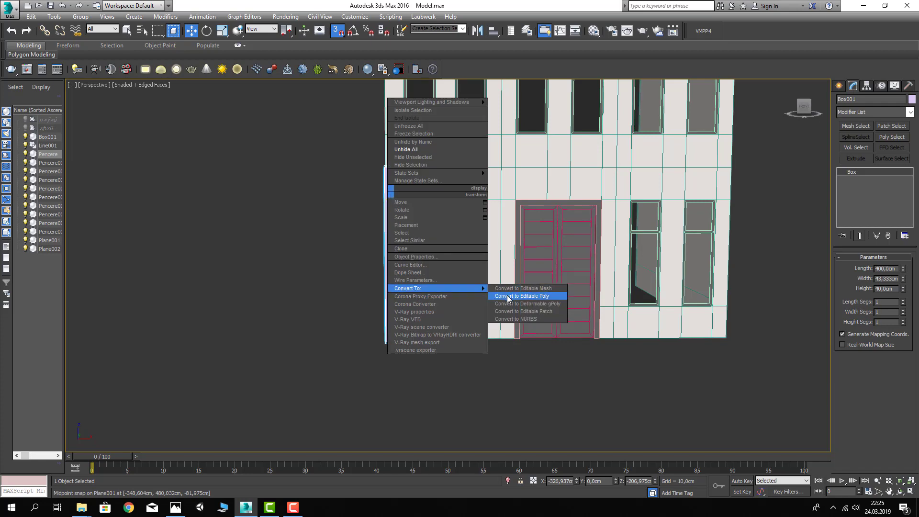
pyautogui.click(508, 296)
pyautogui.click(849, 268)
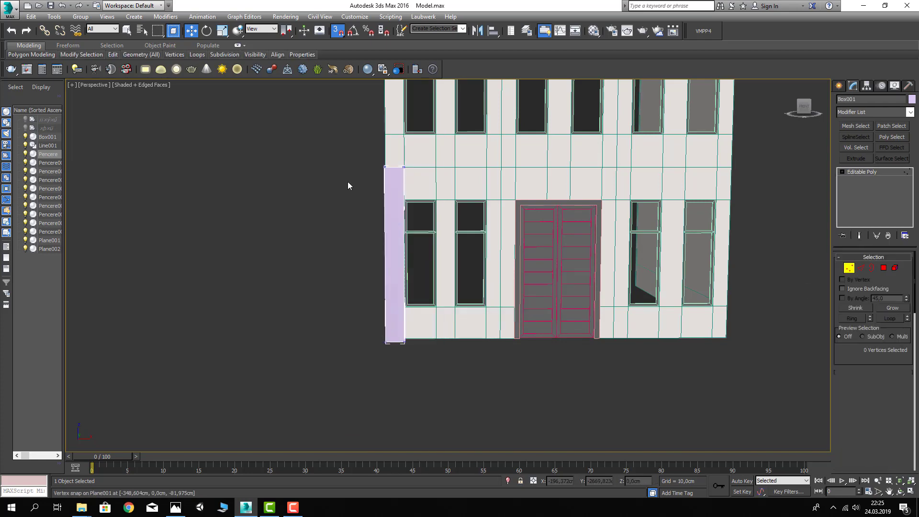
pyautogui.moveTo(322, 136); pyautogui.dragTo(502, 206)
pyautogui.keyDown('alt'); pyautogui.moveTo(503, 206); pyautogui.dragTo(315, 86, button='middle'); pyautogui.keyUp('alt')
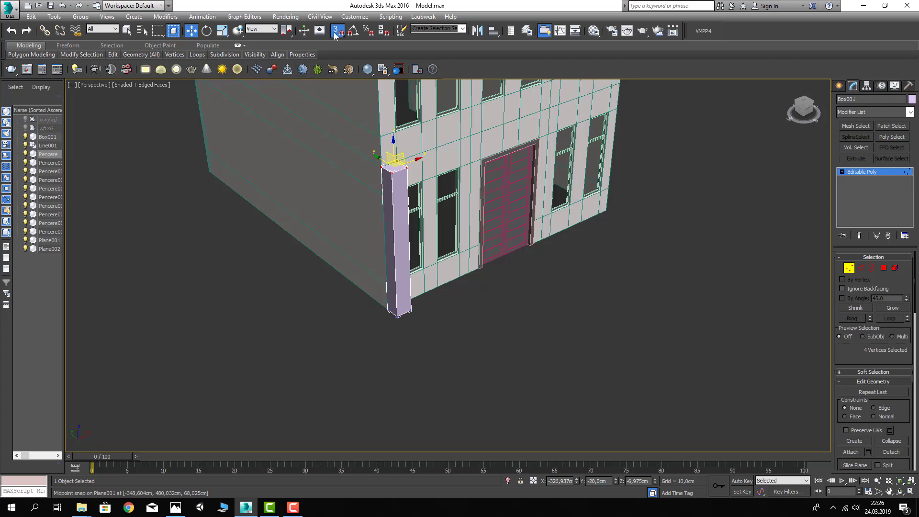
# - Lower the top vertices by -30 cm in Z via Move Type-In, then exit Vertex mode
pyautogui.rightClick(192, 31)
pyautogui.moveTo(363, 143)
pyautogui.keyDown('alt'); pyautogui.mouseDown(button='middle')
pyautogui.moveTo(410, 181)
pyautogui.moveTo(431, 228)
pyautogui.moveTo(547, 226)
pyautogui.mouseUp(button='middle'); pyautogui.keyUp('alt')
pyautogui.click(748, 187)
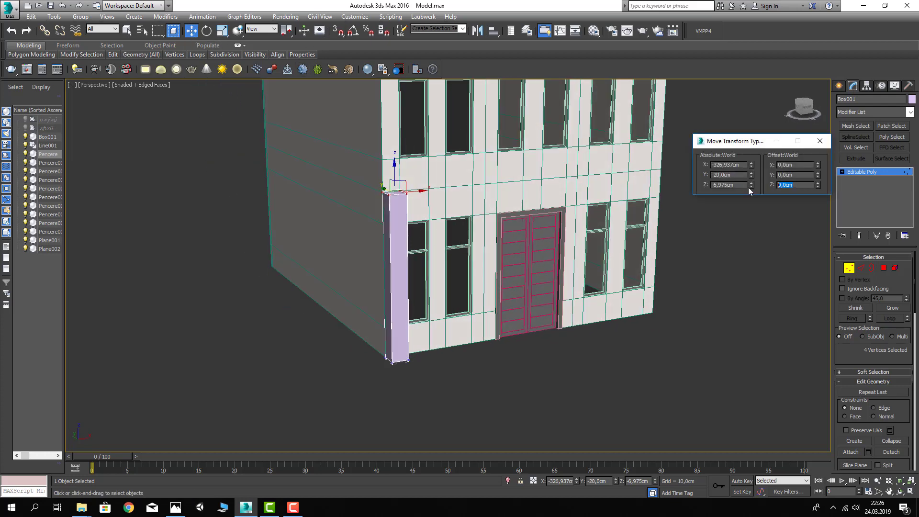
pyautogui.write('-30')
pyautogui.press('Return')
pyautogui.click(819, 142)
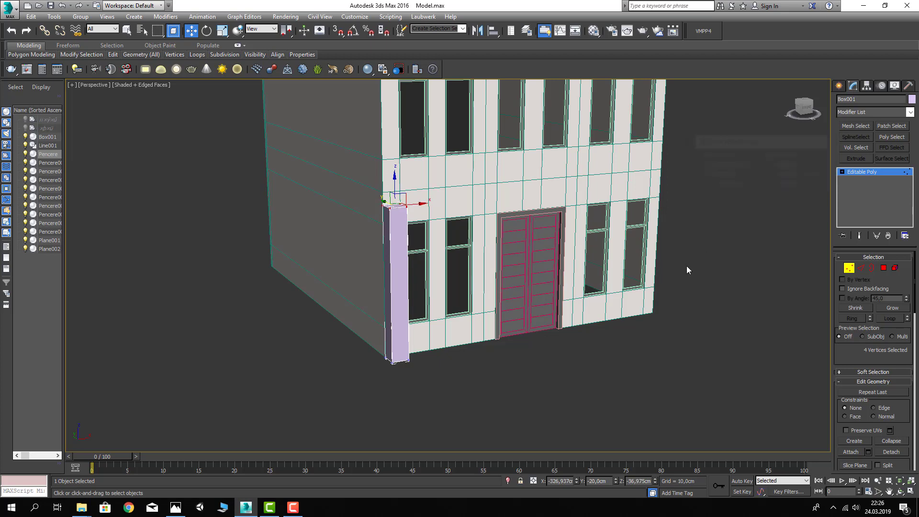
pyautogui.click(686, 266)
pyautogui.keyDown('alt'); pyautogui.moveTo(686, 266); pyautogui.dragTo(812, 296, button='middle'); pyautogui.keyUp('alt')
pyautogui.click(848, 269)
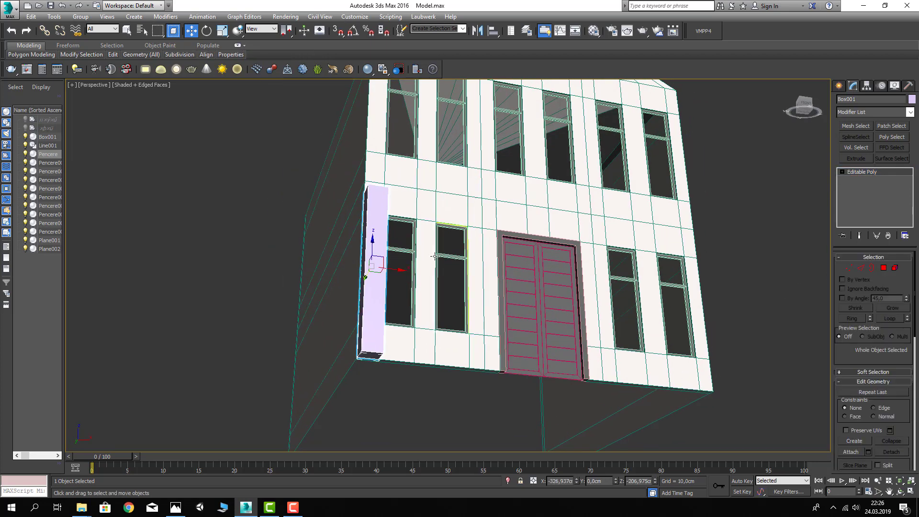
pyautogui.scroll(-5, 392, 253)
pyautogui.keyDown('alt'); pyautogui.moveTo(392, 254); pyautogui.dragTo(441, 282, button='middle'); pyautogui.keyUp('alt')
pyautogui.scroll(6, 414, 263)
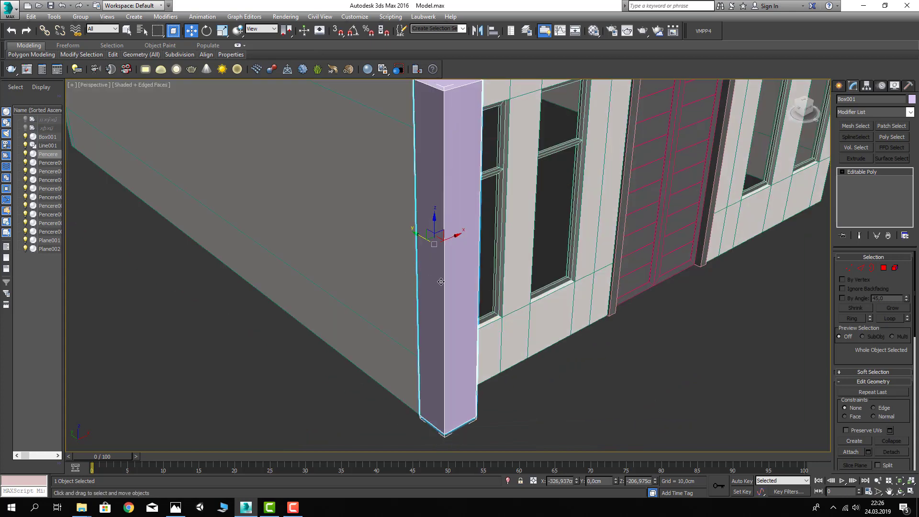
# - Hide everything except the corner pillar and reselect the pillar
pyautogui.rightClick(452, 252)
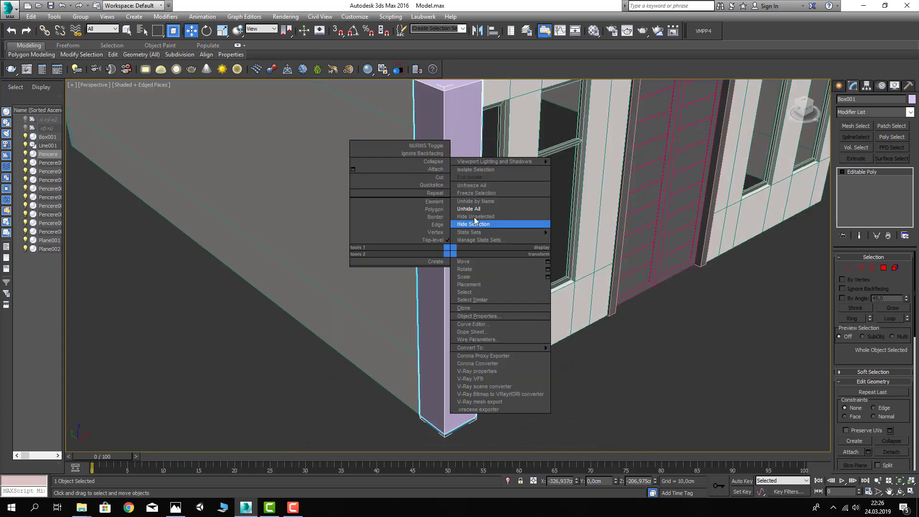
pyautogui.click(488, 218)
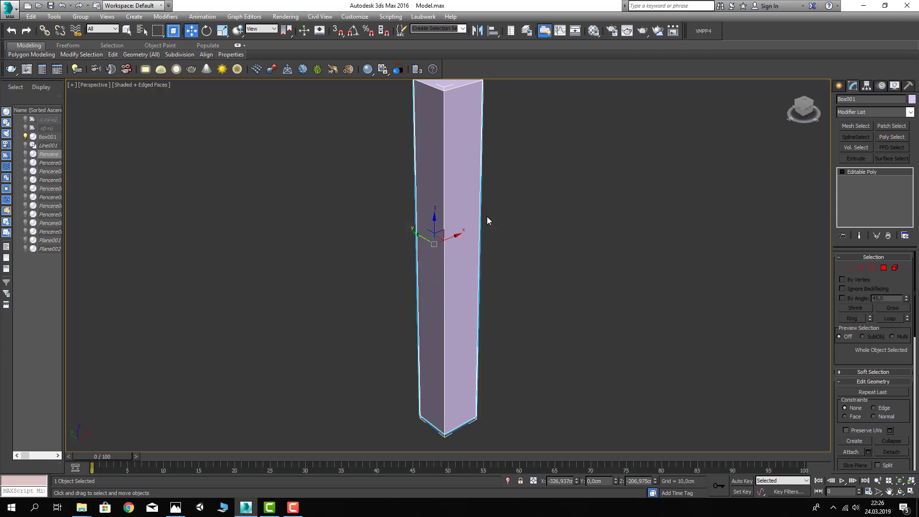
pyautogui.scroll(-2, 487, 220)
pyautogui.scroll(-3, 498, 221)
pyautogui.click(505, 223)
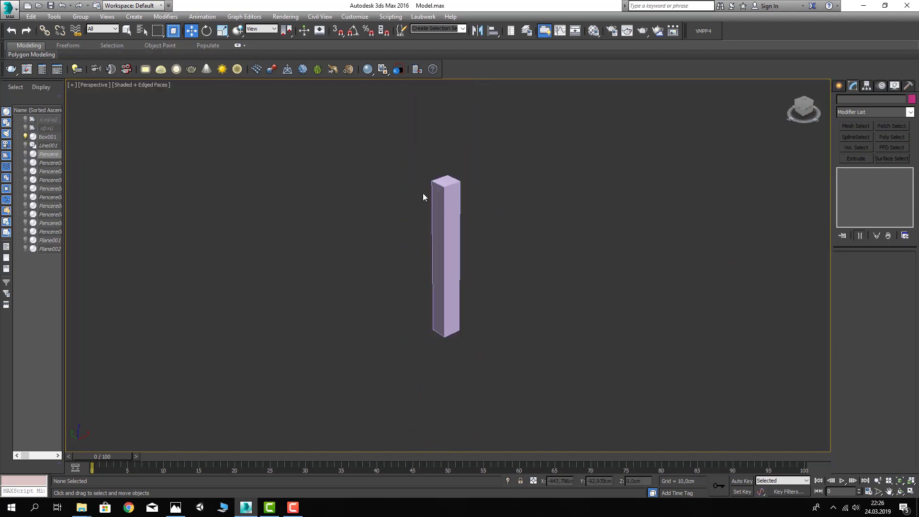
pyautogui.scroll(4, 424, 194)
pyautogui.click(450, 220)
# - Switch the pillar to Edge sub-object mode and inspect its top from several angles
pyautogui.keyDown('alt'); pyautogui.moveTo(450, 220); pyautogui.dragTo(592, 258, button='middle'); pyautogui.keyUp('alt')
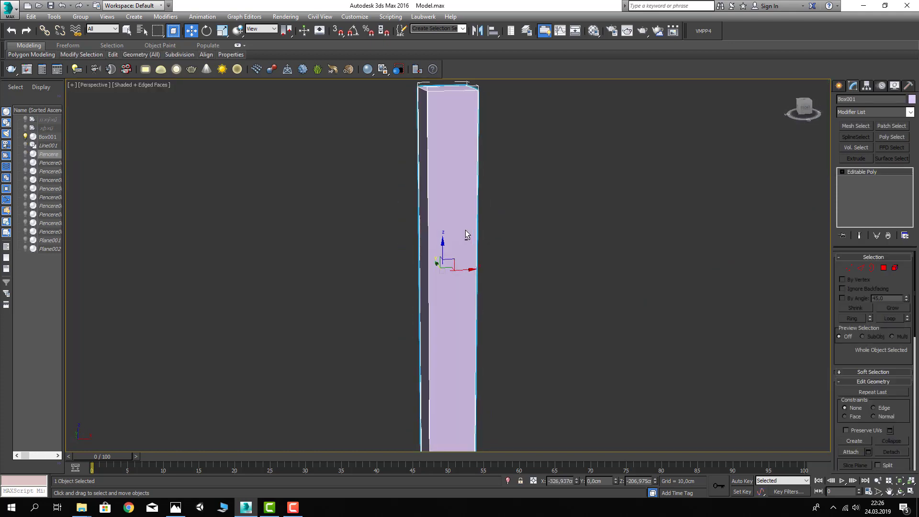
pyautogui.click(861, 268)
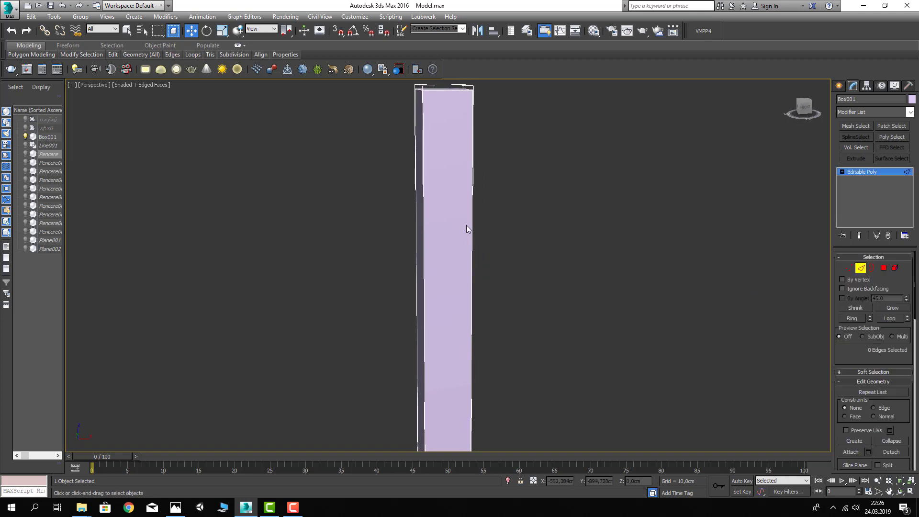
pyautogui.scroll(-5, 466, 225)
pyautogui.keyDown('alt'); pyautogui.moveTo(467, 225); pyautogui.dragTo(468, 242, button='middle'); pyautogui.keyUp('alt')
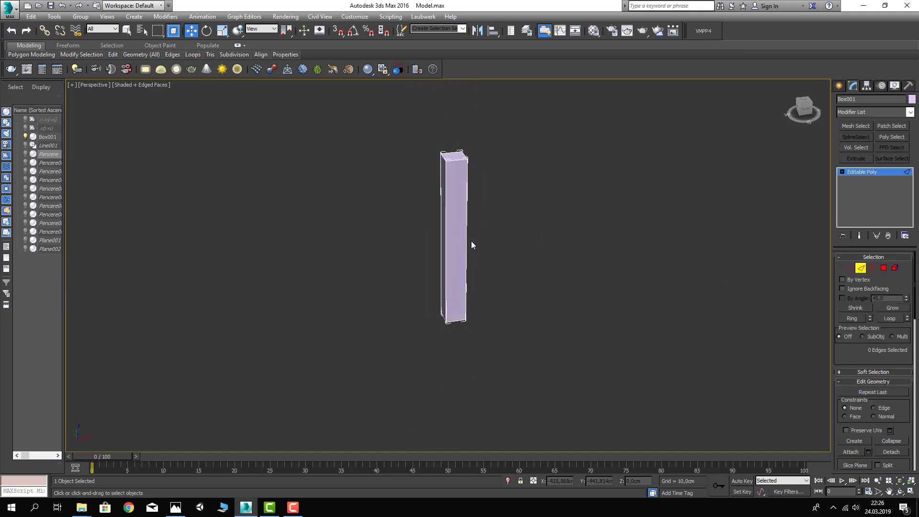
pyautogui.moveTo(492, 260)
pyautogui.keyDown('alt'); pyautogui.mouseDown(button='middle')
pyautogui.moveTo(467, 236)
pyautogui.moveTo(480, 248)
pyautogui.mouseUp(button='middle'); pyautogui.keyUp('alt')
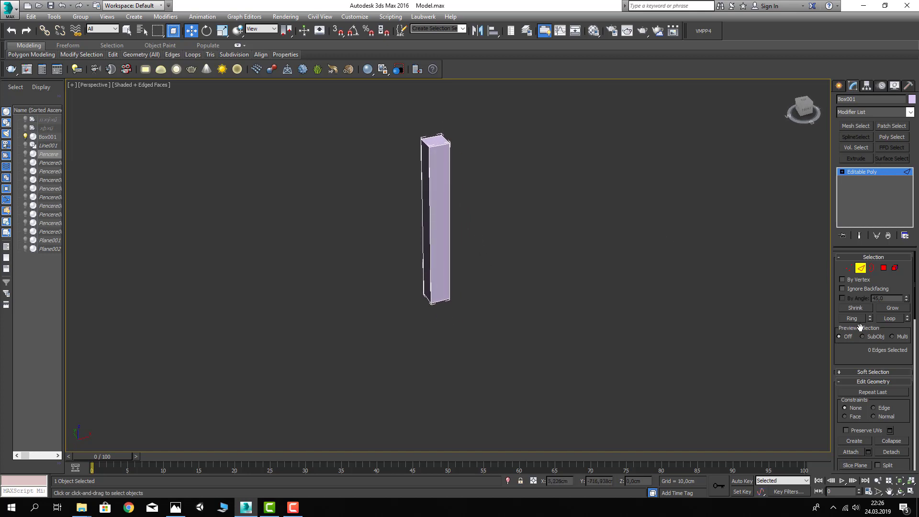
pyautogui.scroll(-3, 861, 404)
pyautogui.scroll(-3, 858, 406)
pyautogui.scroll(-3, 862, 405)
pyautogui.scroll(2, 865, 402)
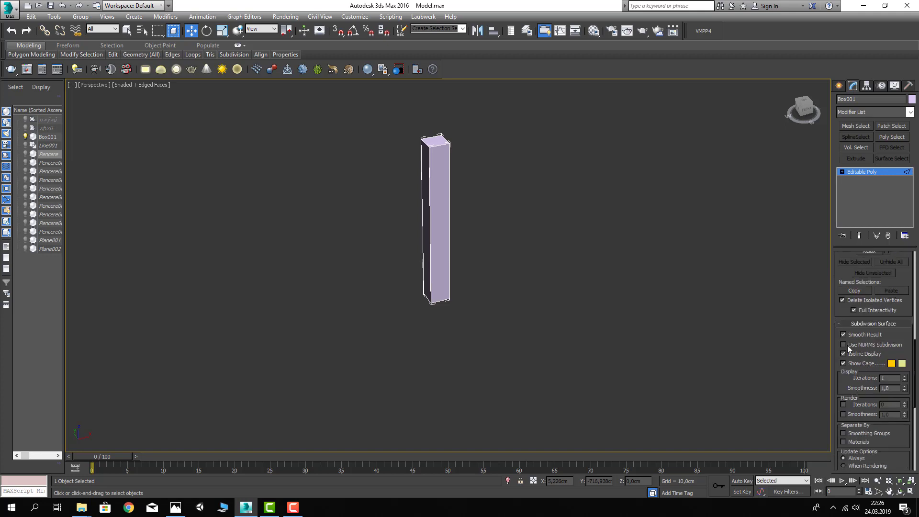
pyautogui.scroll(2, 847, 346)
pyautogui.scroll(2, 866, 361)
pyautogui.scroll(2, 864, 283)
pyautogui.scroll(-3, 868, 286)
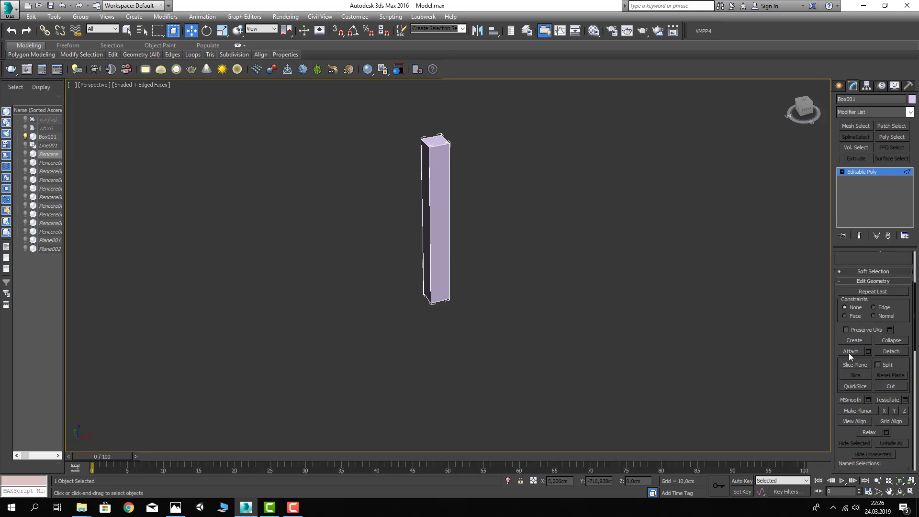
pyautogui.scroll(-3, 852, 353)
pyautogui.scroll(-3, 863, 395)
pyautogui.scroll(-3, 863, 395)
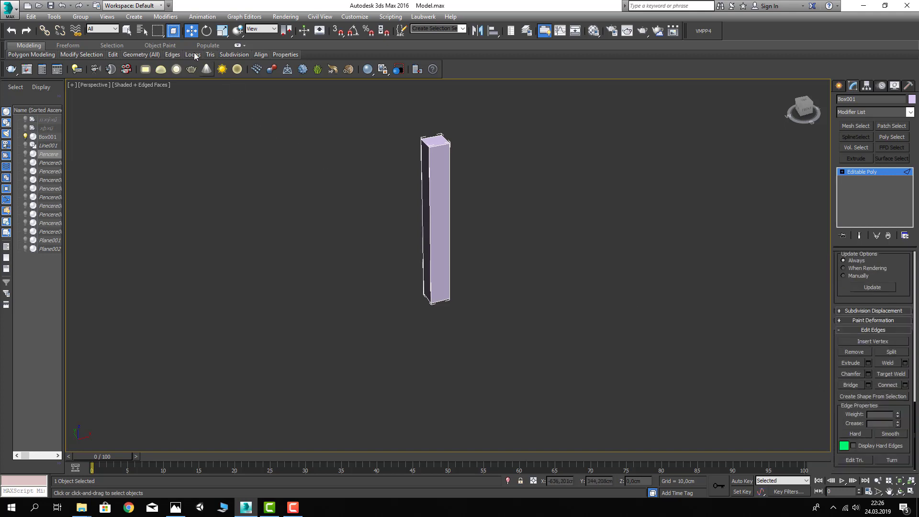
# - Connect the pillar's four vertical edges with 2 segments and Pinch 60
pyautogui.moveTo(370, 195); pyautogui.dragTo(465, 225)
pyautogui.moveTo(464, 225)
pyautogui.keyDown('alt'); pyautogui.mouseDown(button='middle')
pyautogui.moveTo(529, 189)
pyautogui.moveTo(469, 212)
pyautogui.mouseUp(button='middle'); pyautogui.keyUp('alt')
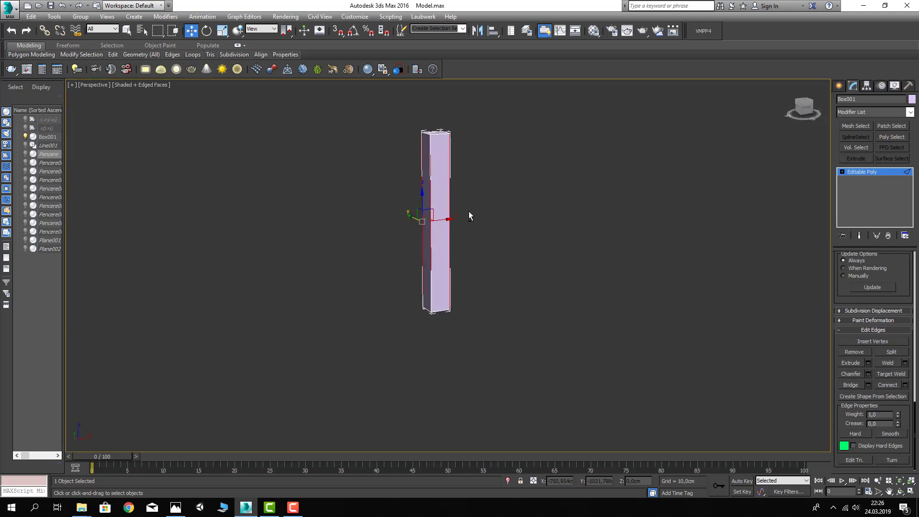
pyautogui.click(905, 385)
pyautogui.scroll(2, 422, 262)
pyautogui.scroll(2, 423, 262)
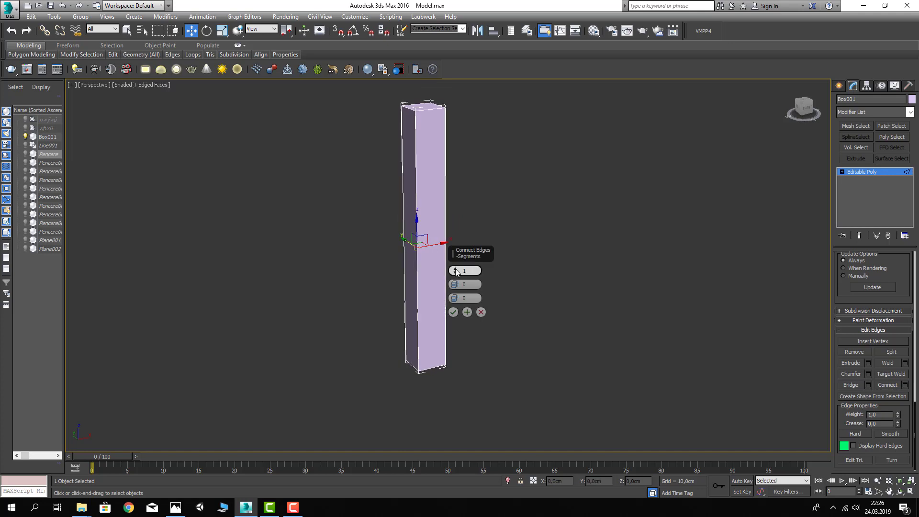
pyautogui.moveTo(455, 285); pyautogui.dragTo(450, 248)
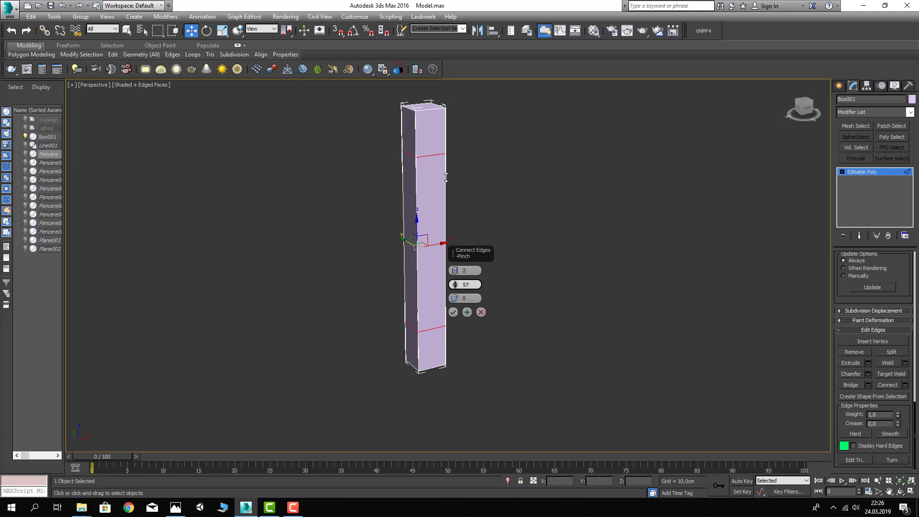
pyautogui.moveTo(446, 178); pyautogui.dragTo(459, 240)
pyautogui.write('60')
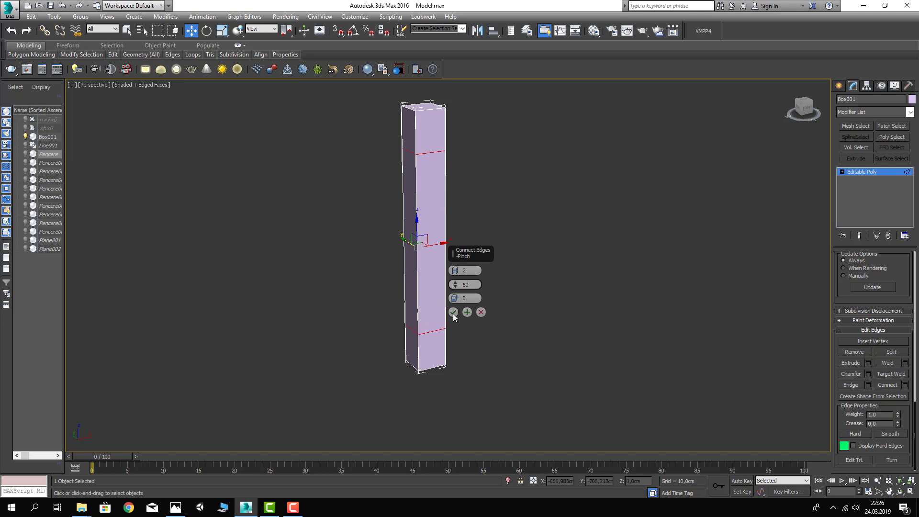
pyautogui.click(453, 314)
# - Switch to Polygon mode and select a base face of the pillar
pyautogui.click(842, 172)
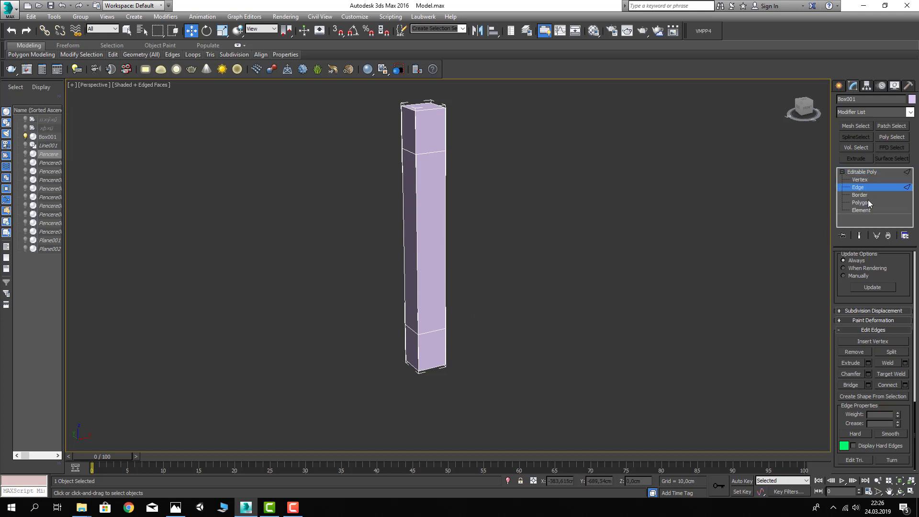
pyautogui.click(861, 202)
pyautogui.click(437, 342)
# - Select the four base side faces and inset them By Polygon about 7 cm
pyautogui.moveTo(437, 343)
pyautogui.keyDown('alt'); pyautogui.mouseDown(button='middle')
pyautogui.moveTo(424, 347)
pyautogui.moveTo(439, 352)
pyautogui.moveTo(525, 323)
pyautogui.moveTo(468, 322)
pyautogui.moveTo(426, 346)
pyautogui.mouseUp(button='middle'); pyautogui.keyUp('alt')
pyautogui.keyDown('ctrl'); pyautogui.click(409, 344); pyautogui.keyUp('ctrl')
pyautogui.keyDown('ctrl'); pyautogui.click(443, 355); pyautogui.keyUp('ctrl')
pyautogui.scroll(3, 434, 345)
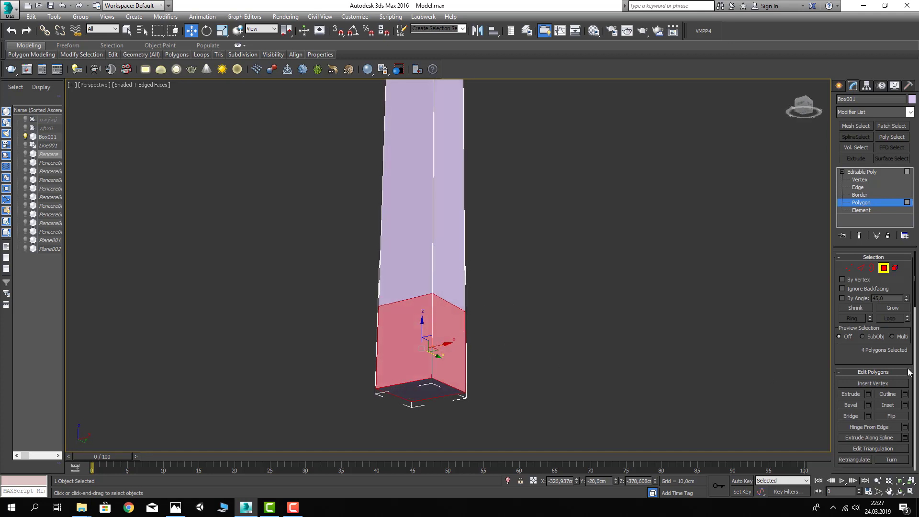
pyautogui.click(888, 405)
pyautogui.scroll(2, 422, 317)
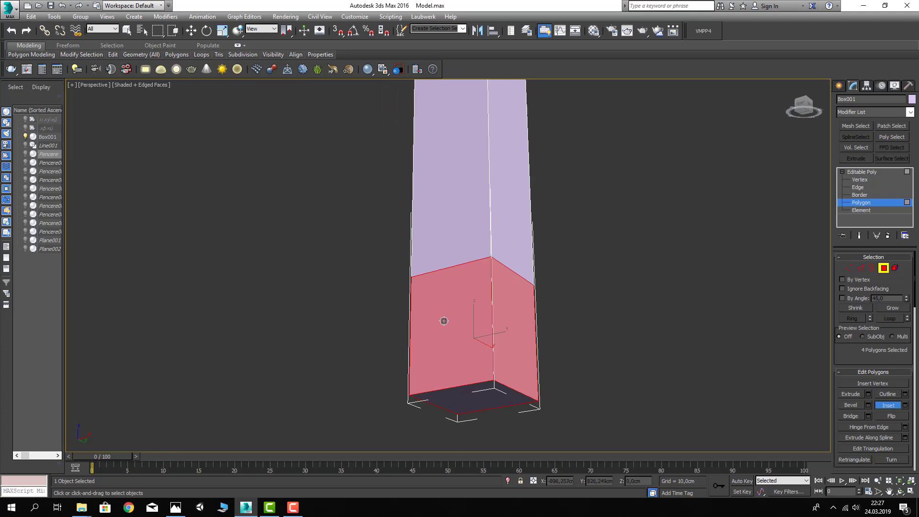
pyautogui.click(905, 406)
pyautogui.click(456, 271)
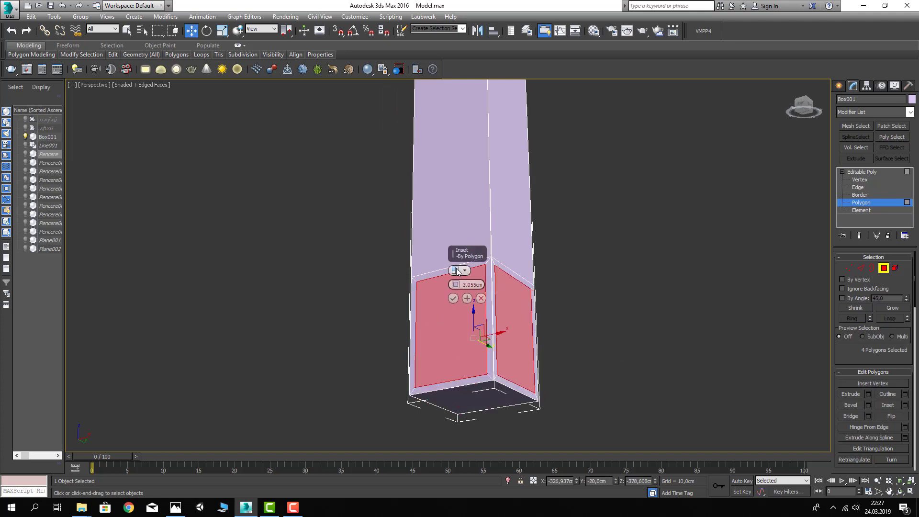
pyautogui.moveTo(455, 285); pyautogui.dragTo(458, 266)
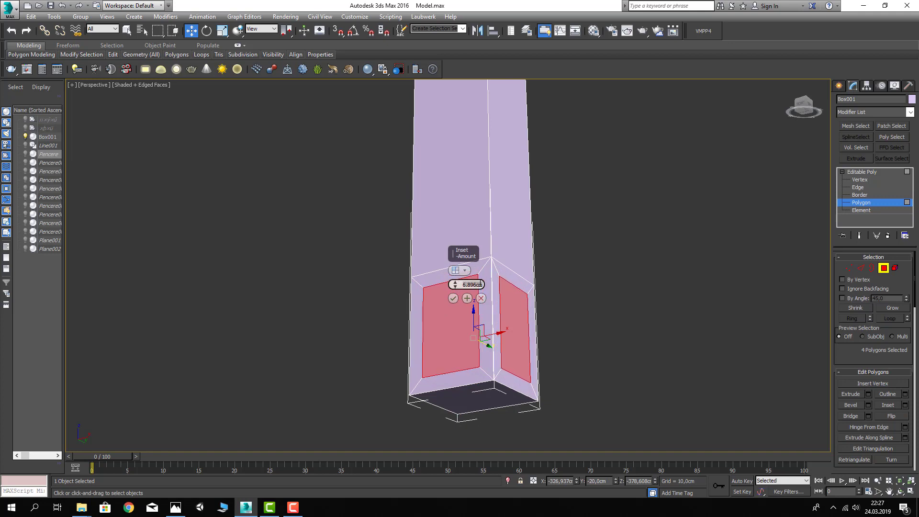
pyautogui.click(453, 299)
# - Bevel the four base panels inward, then inset them again to form a frame
pyautogui.click(851, 405)
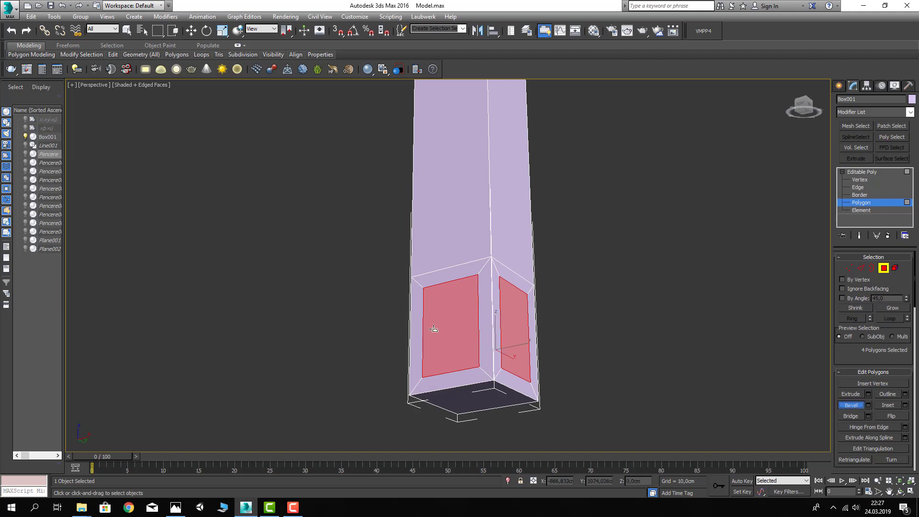
pyautogui.scroll(3, 446, 323)
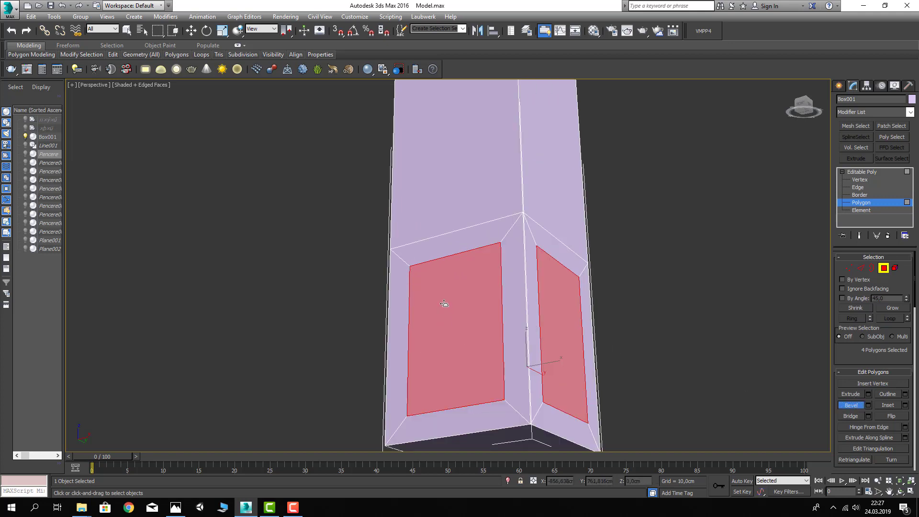
pyautogui.moveTo(444, 303); pyautogui.dragTo(446, 310)
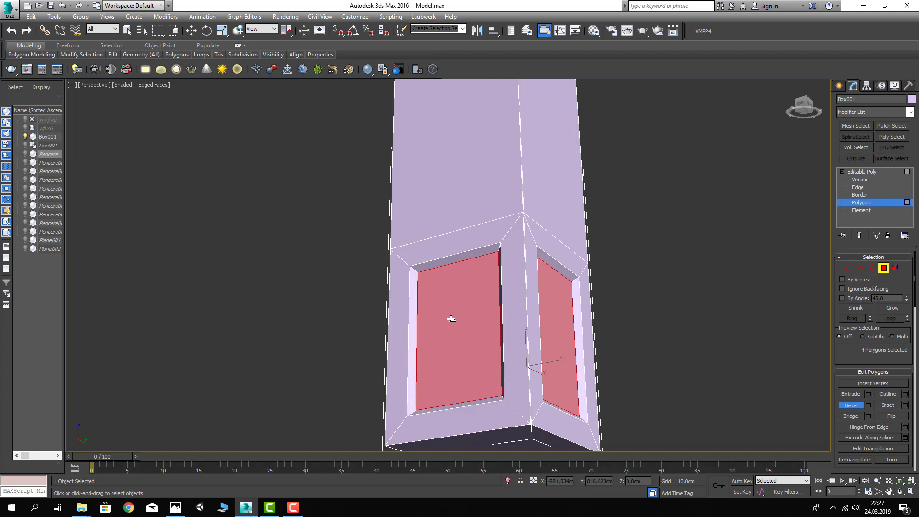
pyautogui.click(893, 407)
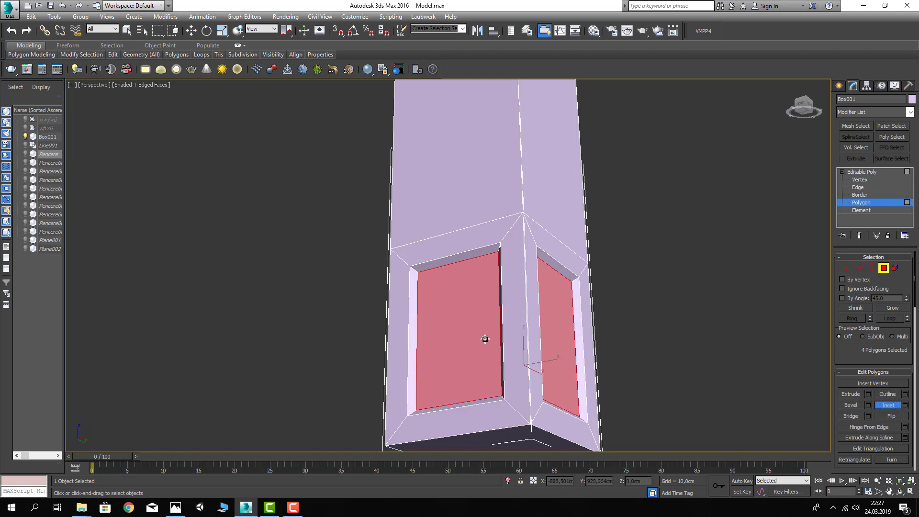
pyautogui.moveTo(485, 339); pyautogui.dragTo(481, 328)
pyautogui.press('w')
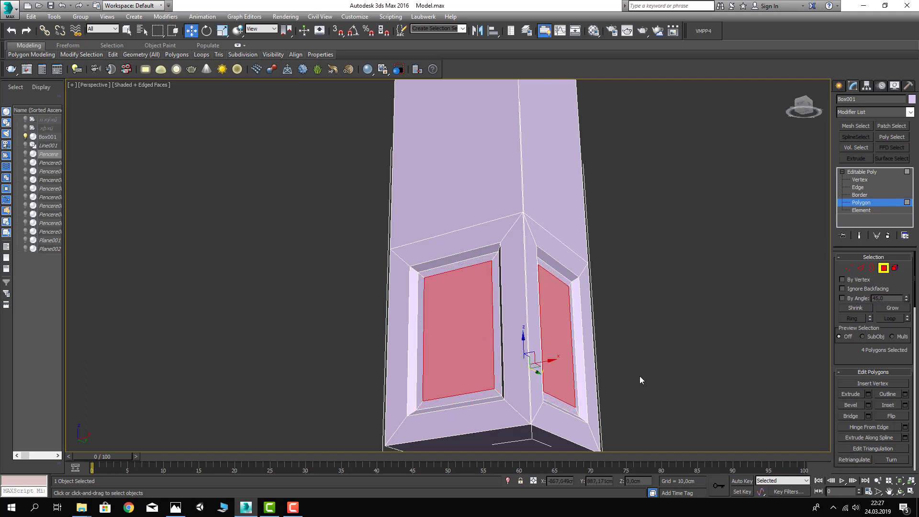
# - Bevel the inner panels once more to deepen the frame, then clear the selection
pyautogui.click(850, 404)
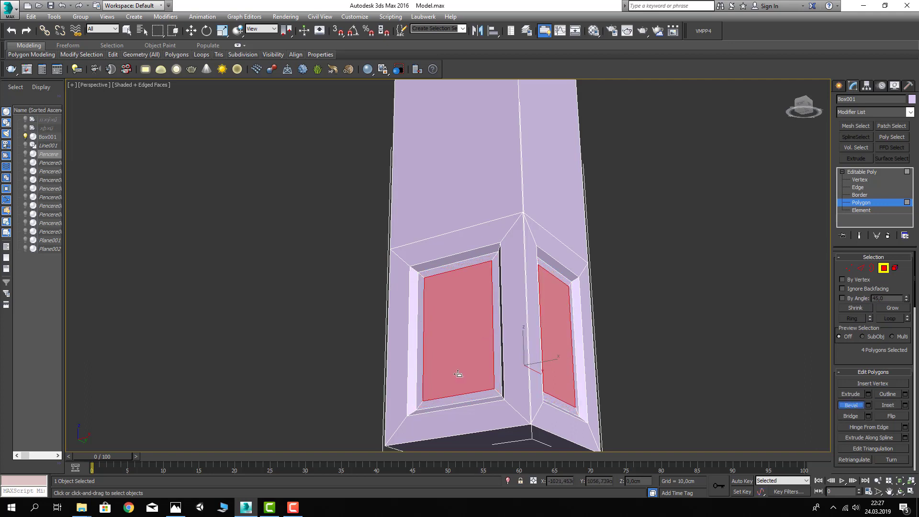
pyautogui.moveTo(466, 373); pyautogui.dragTo(464, 369)
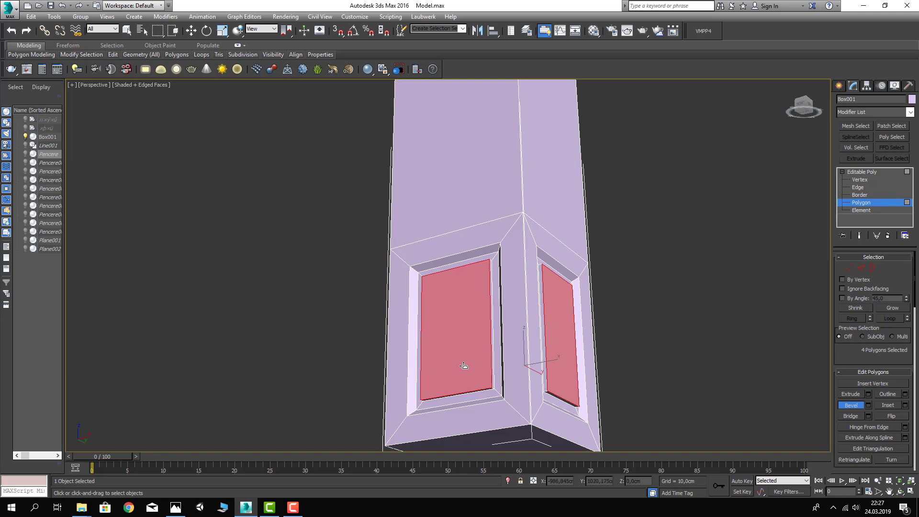
pyautogui.press('w')
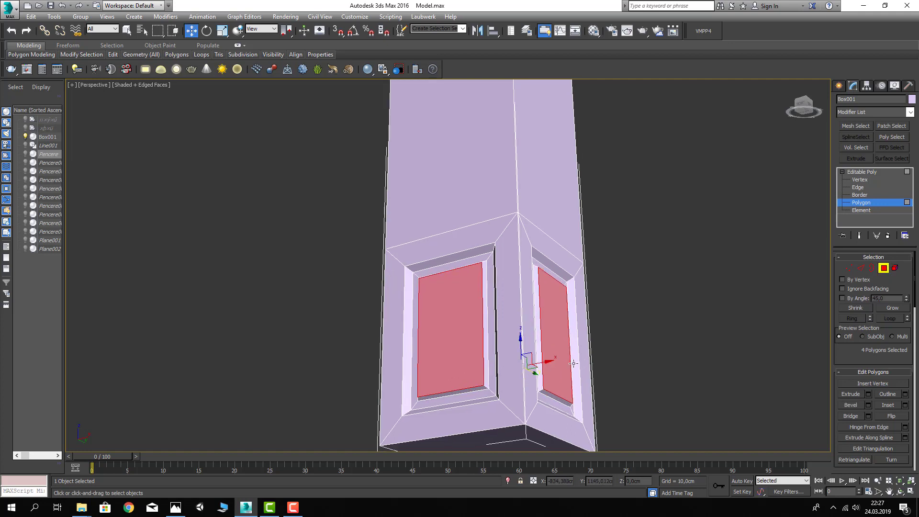
pyautogui.scroll(-3, 588, 352)
pyautogui.click(587, 351)
pyautogui.scroll(-2, 612, 298)
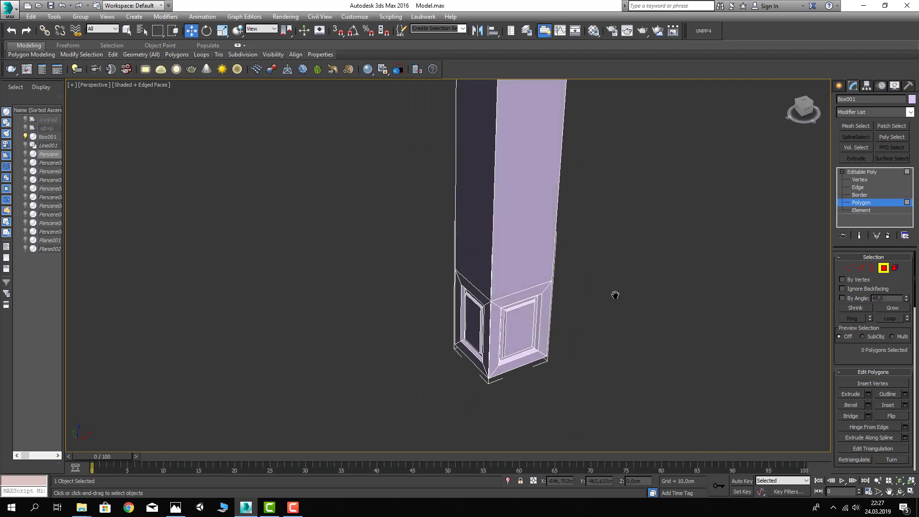
pyautogui.moveTo(613, 297)
pyautogui.keyDown('alt'); pyautogui.mouseDown(button='middle')
pyautogui.moveTo(518, 318)
pyautogui.moveTo(480, 287)
pyautogui.moveTo(544, 281)
pyautogui.moveTo(486, 293)
pyautogui.moveTo(534, 308)
pyautogui.moveTo(540, 293)
pyautogui.mouseUp(button='middle'); pyautogui.keyUp('alt')
# - In Edge mode, select the vertical edges on each side of the pilaster shaft
pyautogui.scroll(-2, 501, 291)
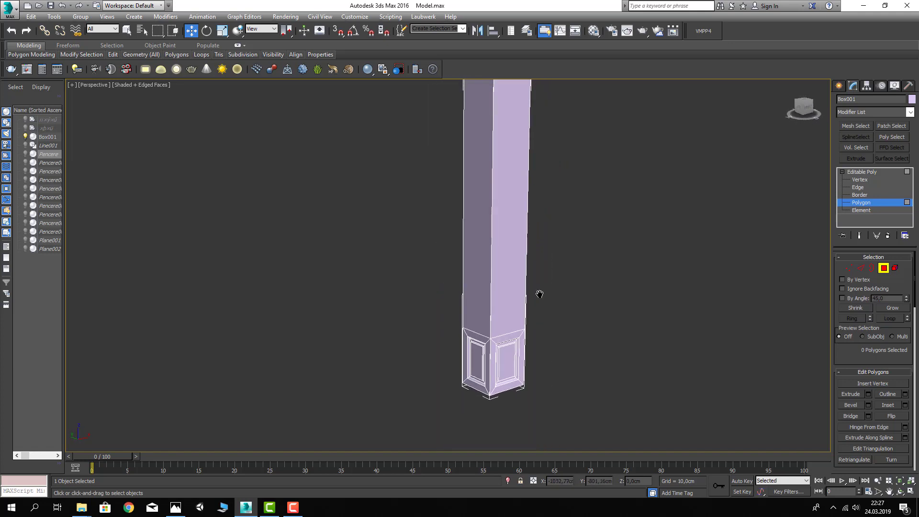
pyautogui.moveTo(526, 330)
pyautogui.keyDown('alt'); pyautogui.mouseDown(button='middle')
pyautogui.moveTo(541, 301)
pyautogui.moveTo(534, 283)
pyautogui.moveTo(546, 282)
pyautogui.mouseUp(button='middle'); pyautogui.keyUp('alt')
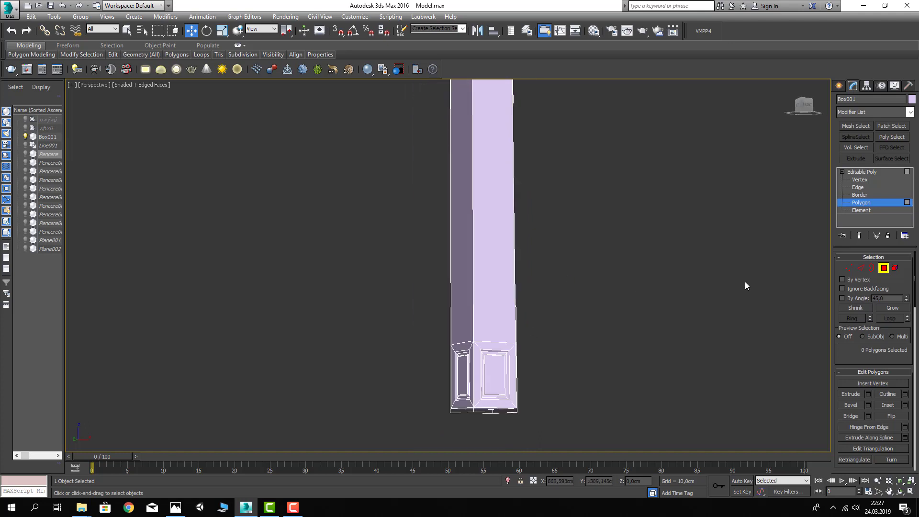
pyautogui.click(857, 267)
pyautogui.scroll(-3, 581, 250)
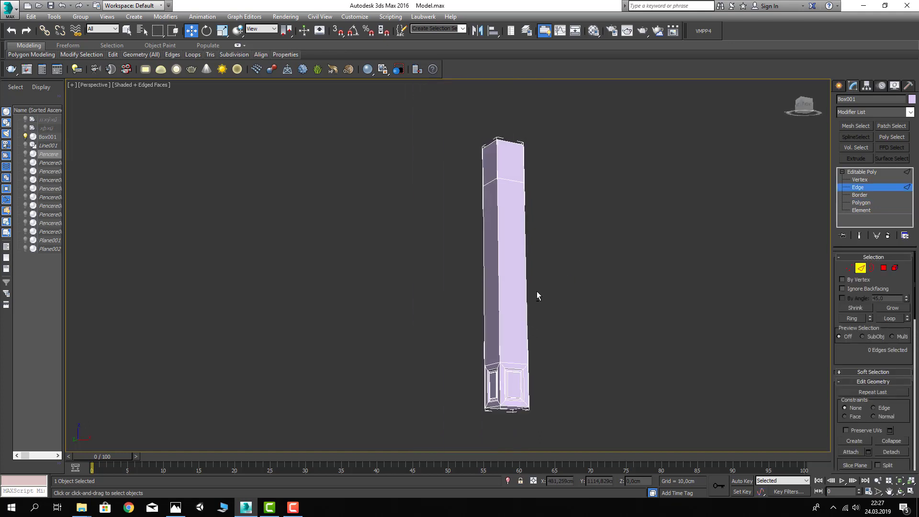
pyautogui.click(511, 185)
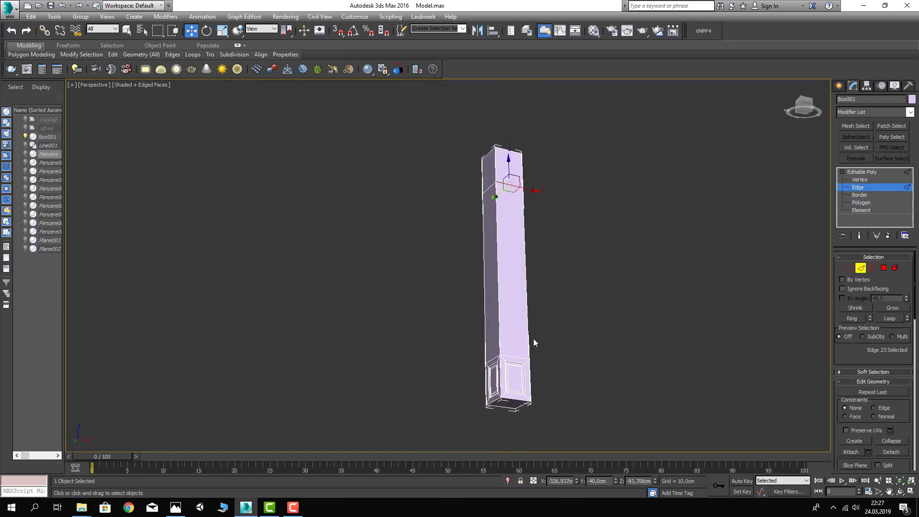
pyautogui.keyDown('ctrl'); pyautogui.click(516, 356); pyautogui.keyUp('ctrl')
pyautogui.keyDown('alt'); pyautogui.moveTo(441, 286); pyautogui.dragTo(485, 197, button='middle'); pyautogui.keyUp('alt')
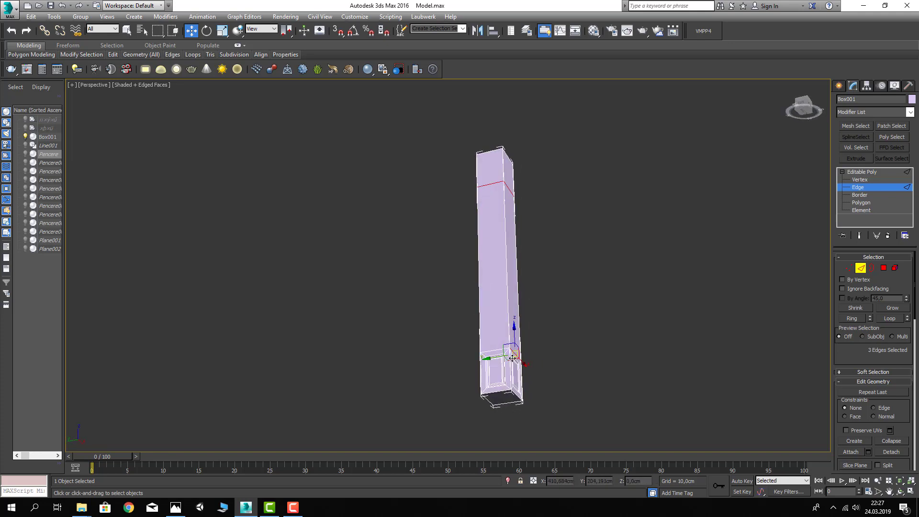
pyautogui.keyDown('ctrl'); pyautogui.click(496, 350); pyautogui.keyUp('ctrl')
pyautogui.keyDown('alt'); pyautogui.moveTo(431, 340); pyautogui.dragTo(474, 208, button='middle'); pyautogui.keyUp('alt')
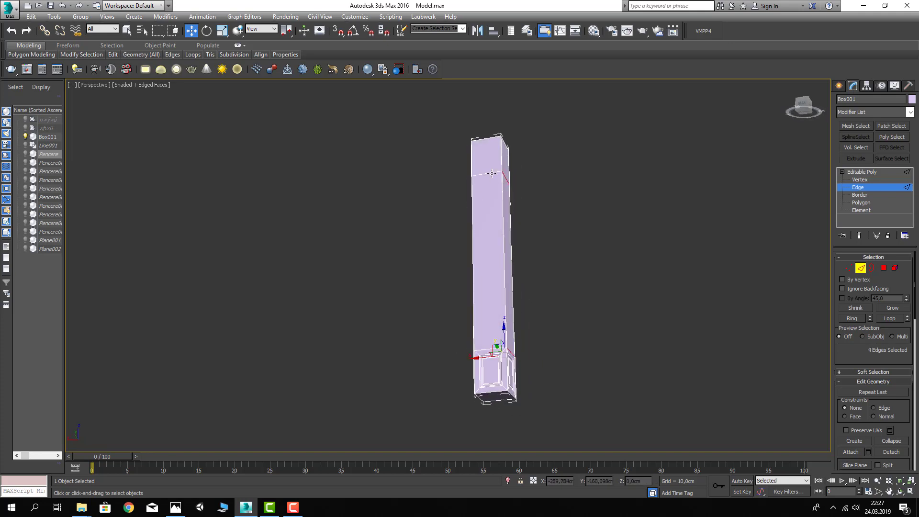
pyautogui.keyDown('ctrl'); pyautogui.click(492, 173); pyautogui.keyUp('ctrl')
pyautogui.keyDown('alt'); pyautogui.moveTo(399, 338); pyautogui.dragTo(495, 231, button='middle'); pyautogui.keyUp('alt')
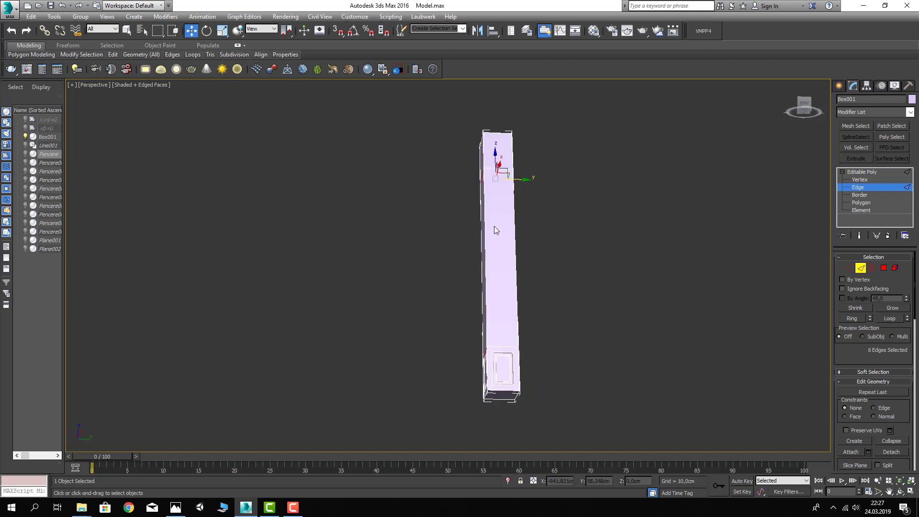
pyautogui.keyDown('ctrl'); pyautogui.click(502, 349); pyautogui.keyUp('ctrl')
pyautogui.moveTo(440, 340)
pyautogui.keyDown('alt'); pyautogui.mouseDown(button='middle')
pyautogui.moveTo(647, 321)
pyautogui.moveTo(390, 328)
pyautogui.moveTo(447, 324)
pyautogui.mouseUp(button='middle'); pyautogui.keyUp('alt')
# - Connect the selected shaft edges with 5 evenly spaced new edges, pinch 0
pyautogui.scroll(-3, 886, 382)
pyautogui.scroll(-3, 871, 393)
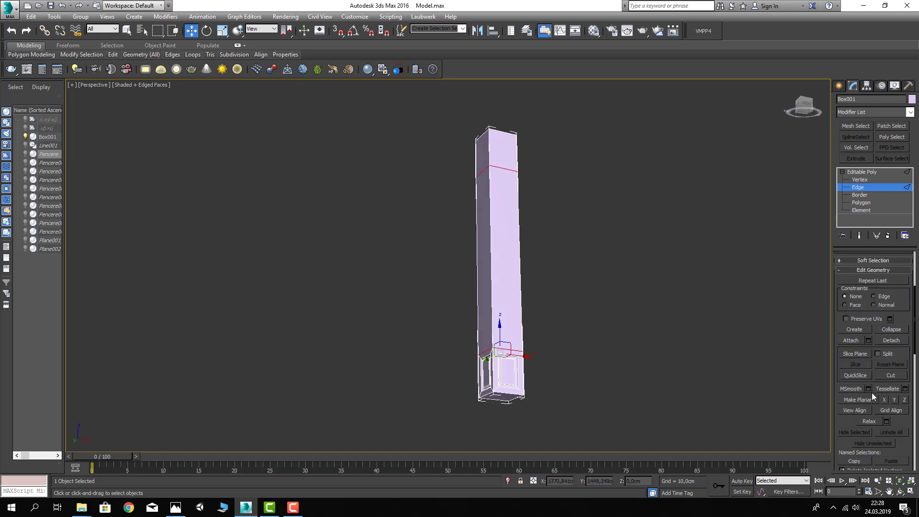
pyautogui.scroll(-3, 876, 402)
pyautogui.scroll(-3, 883, 414)
pyautogui.scroll(-3, 884, 414)
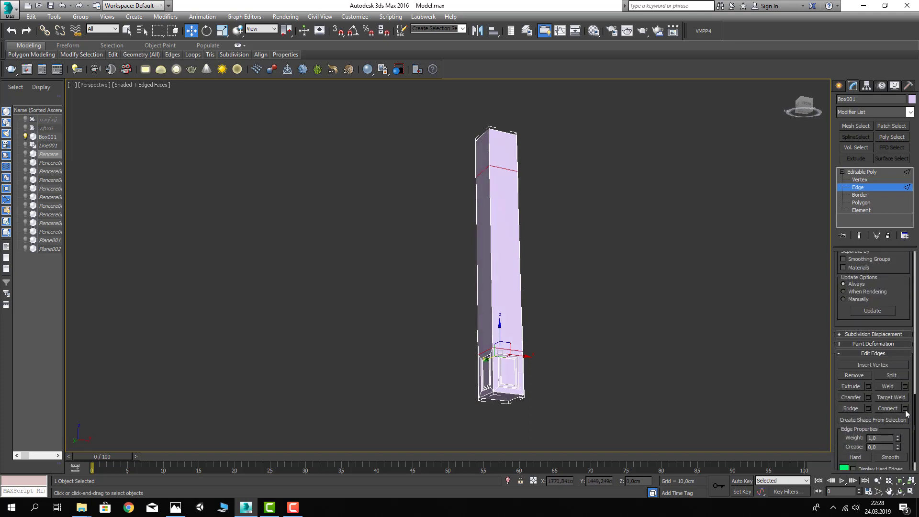
pyautogui.click(905, 408)
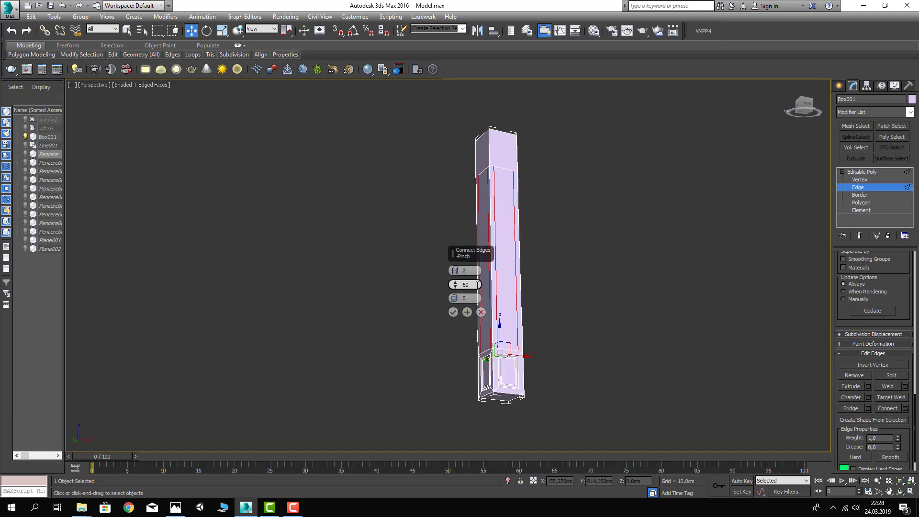
pyautogui.press('Return')
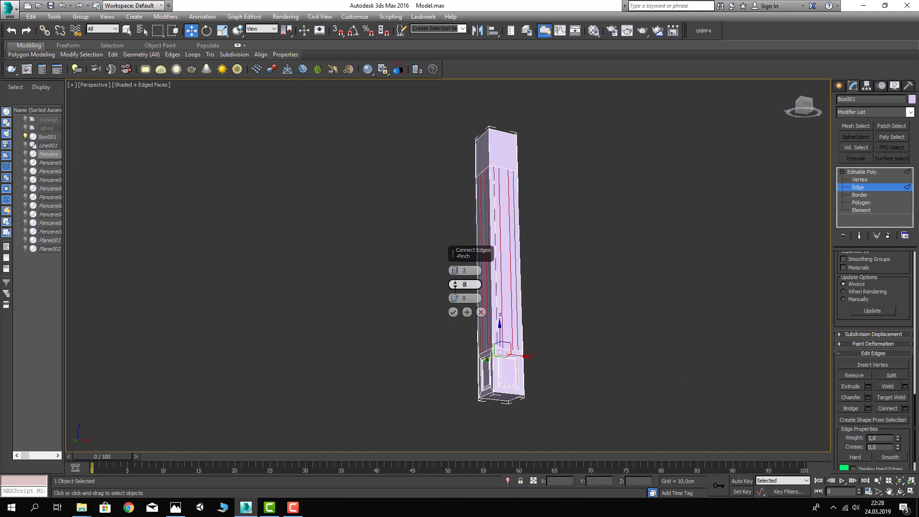
pyautogui.click(456, 269)
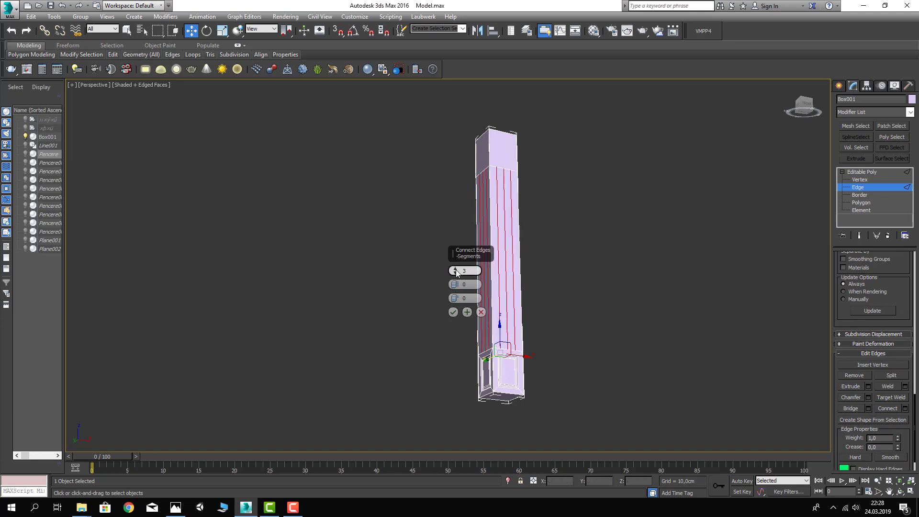
pyautogui.moveTo(462, 273); pyautogui.dragTo(437, 287, button='middle')
pyautogui.moveTo(455, 271); pyautogui.dragTo(454, 267)
pyautogui.click(453, 313)
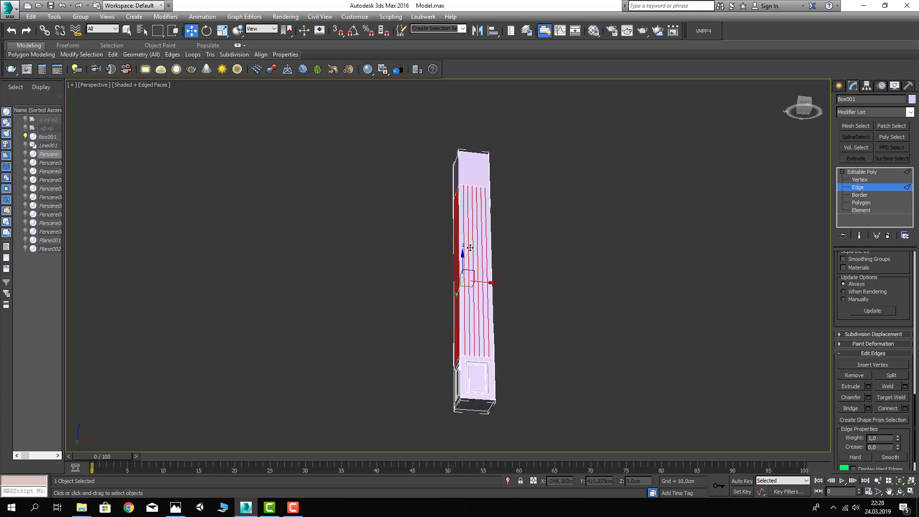
pyautogui.scroll(3, 481, 160)
pyautogui.scroll(3, 481, 159)
pyautogui.scroll(2, 481, 159)
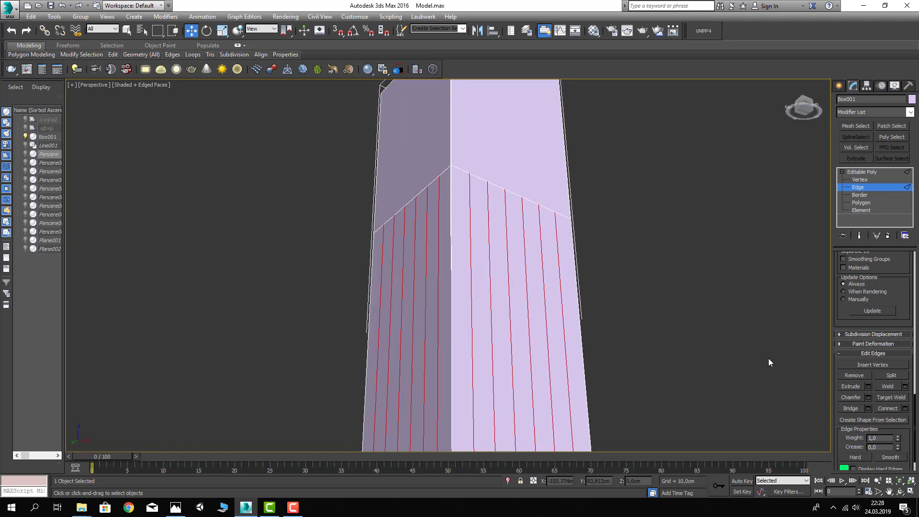
# - Extrude the new shaft edges with negative height and about 0.9cm width into grooves
pyautogui.click(868, 388)
pyautogui.scroll(2, 499, 260)
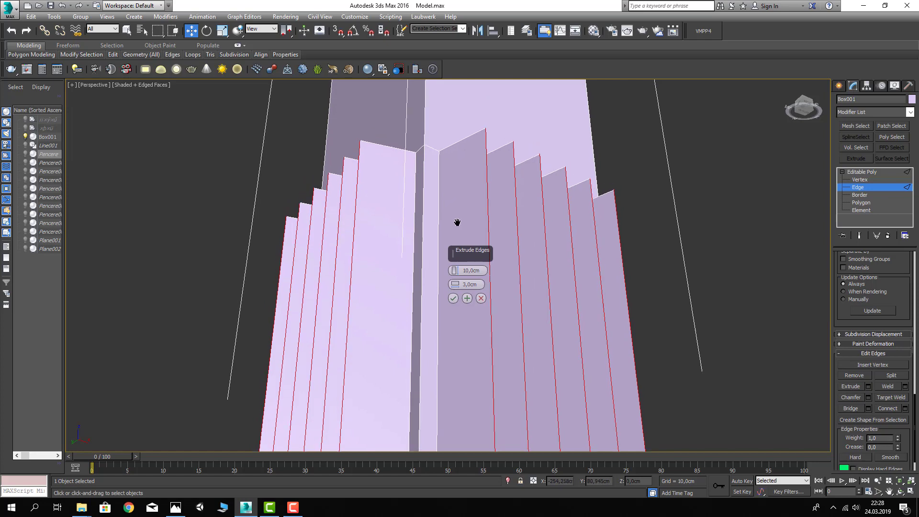
pyautogui.moveTo(454, 272); pyautogui.dragTo(460, 317)
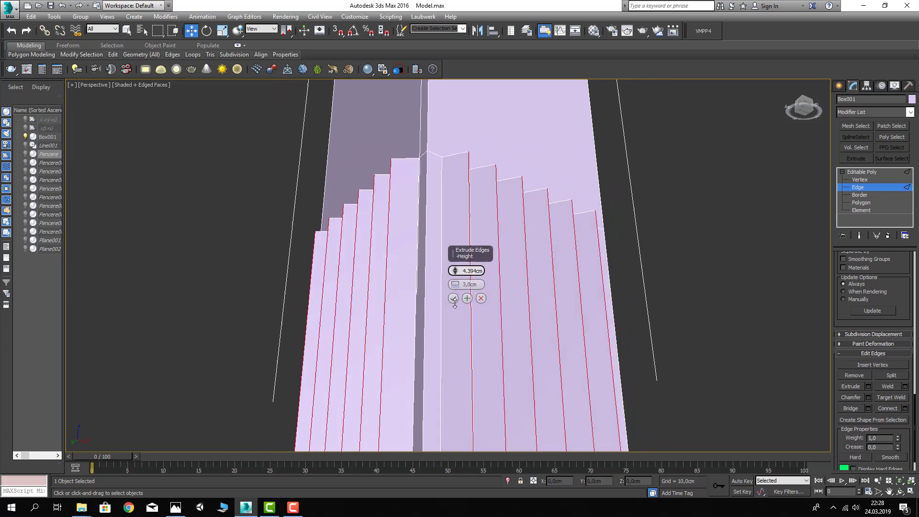
pyautogui.moveTo(454, 284); pyautogui.dragTo(452, 293)
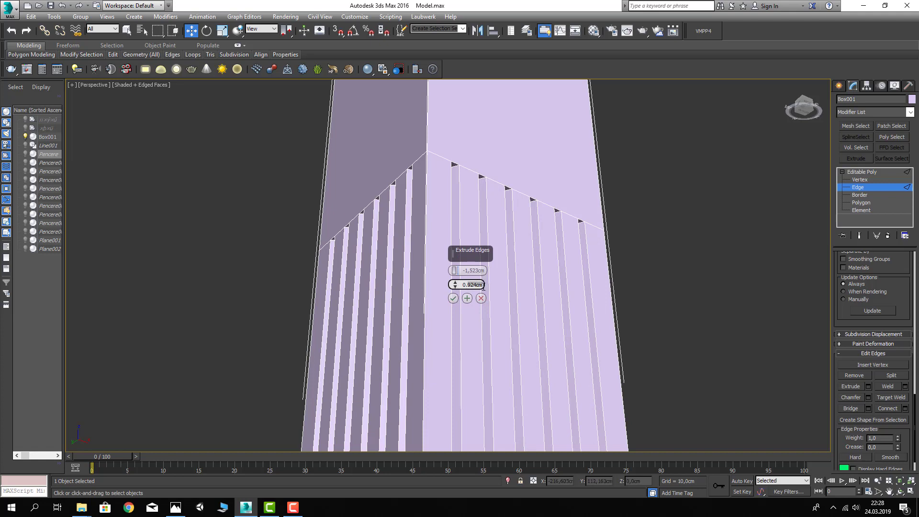
pyautogui.click(453, 298)
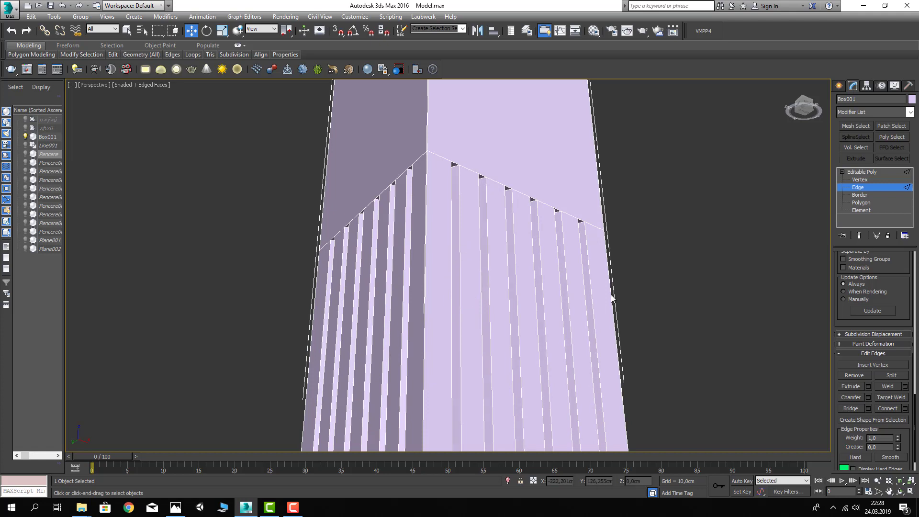
# - Exit Edge mode and orbit around the pilaster to inspect the fluted shaft and base
pyautogui.click(858, 187)
pyautogui.scroll(-5, 754, 217)
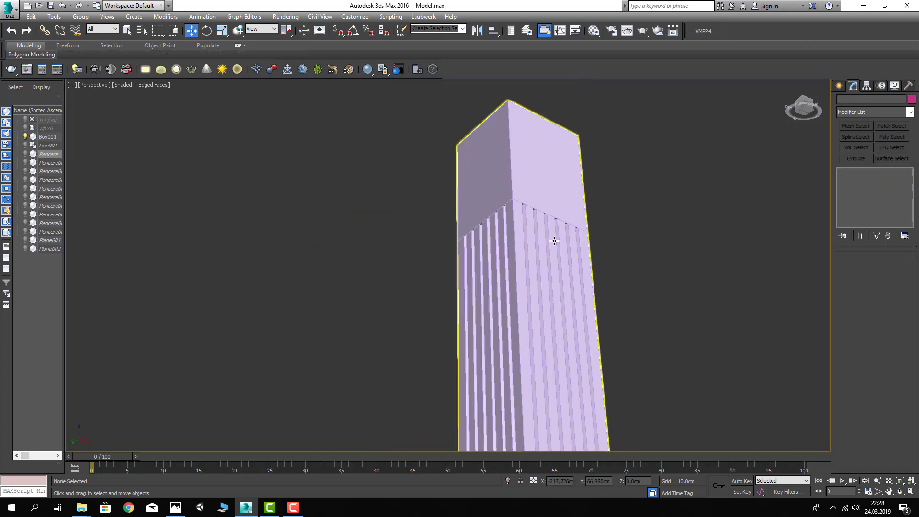
pyautogui.scroll(-2, 622, 220)
pyautogui.press('F4')
pyautogui.click(548, 221)
pyautogui.moveTo(549, 221)
pyautogui.keyDown('alt'); pyautogui.mouseDown(button='middle')
pyautogui.moveTo(550, 298)
pyautogui.moveTo(525, 265)
pyautogui.moveTo(479, 297)
pyautogui.mouseUp(button='middle'); pyautogui.keyUp('alt')
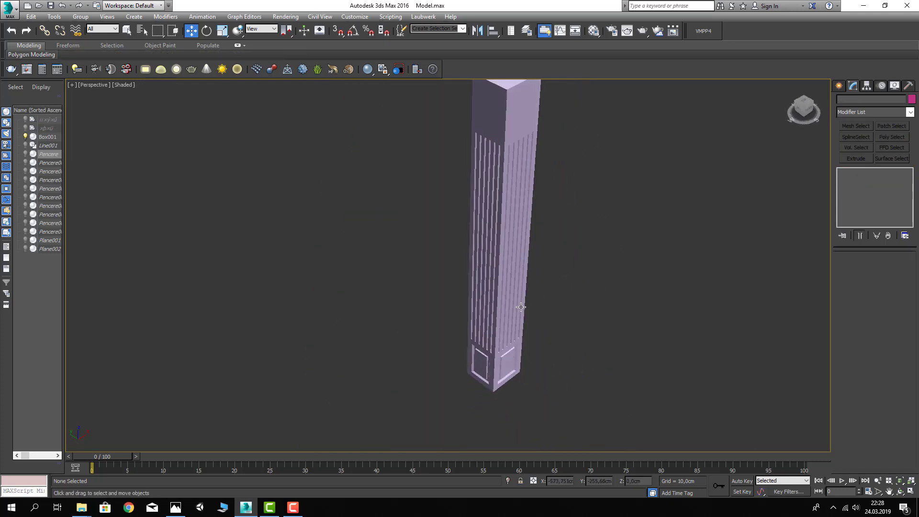
pyautogui.scroll(2, 433, 322)
pyautogui.scroll(2, 432, 321)
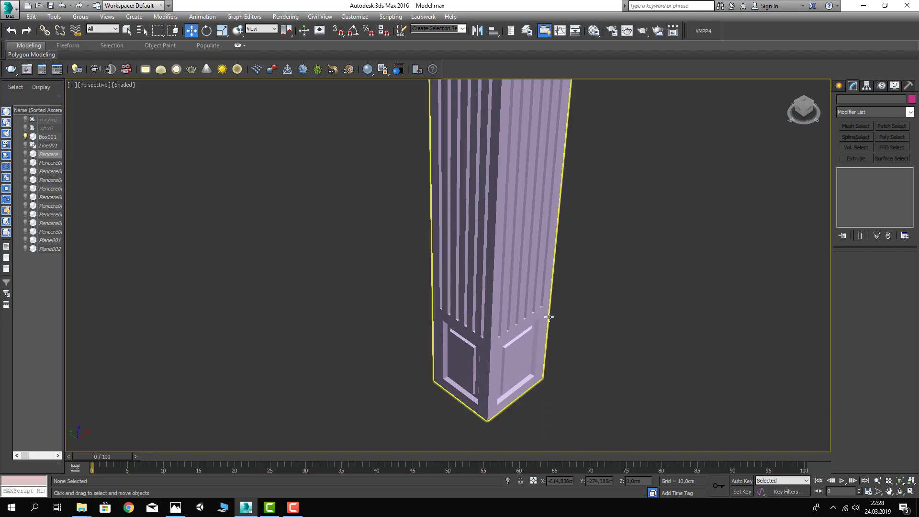
pyautogui.moveTo(531, 327)
pyautogui.keyDown('alt'); pyautogui.mouseDown(button='middle')
pyautogui.moveTo(527, 306)
pyautogui.moveTo(524, 315)
pyautogui.moveTo(465, 319)
pyautogui.mouseUp(button='middle'); pyautogui.keyUp('alt')
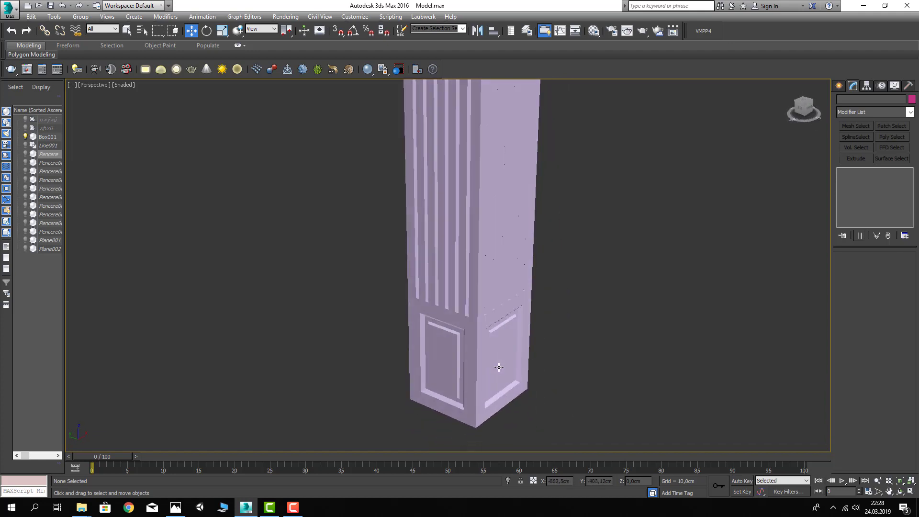
pyautogui.click(465, 319)
pyautogui.press('F4')
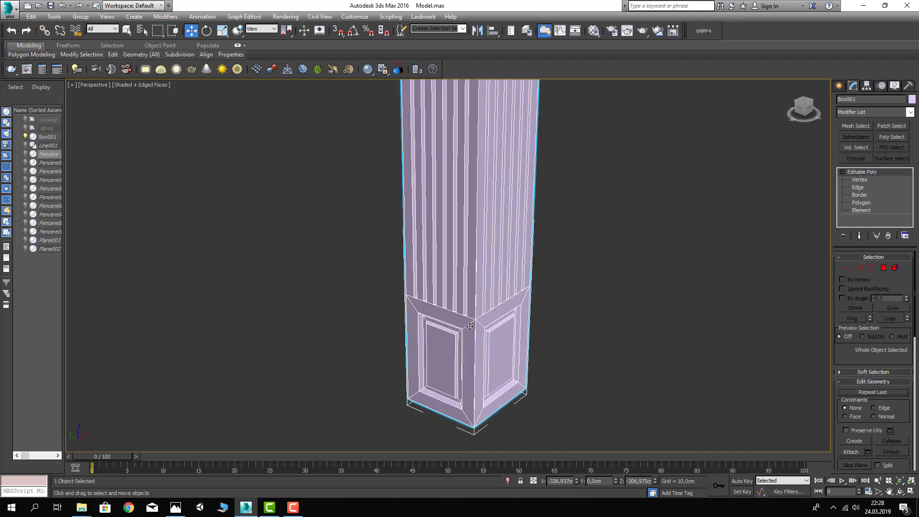
pyautogui.keyDown('alt'); pyautogui.moveTo(478, 353); pyautogui.dragTo(470, 338, button='middle'); pyautogui.keyUp('alt')
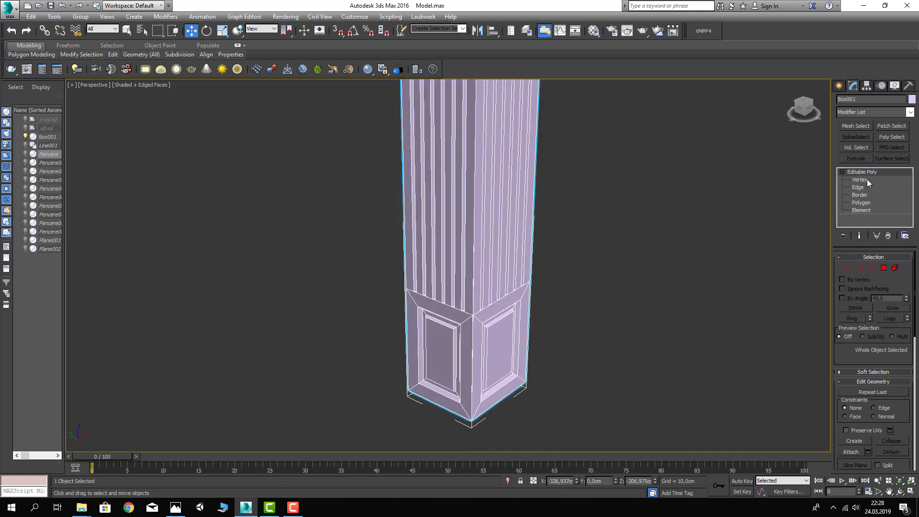
pyautogui.click(838, 86)
# - Draw a rectangle matching the pilaster's base footprint and convert it to an editable spline
pyautogui.click(853, 101)
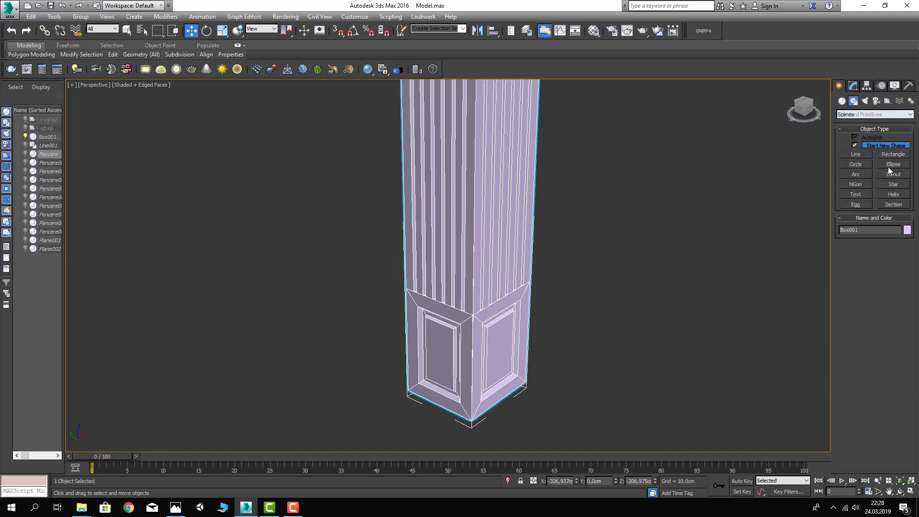
pyautogui.click(881, 157)
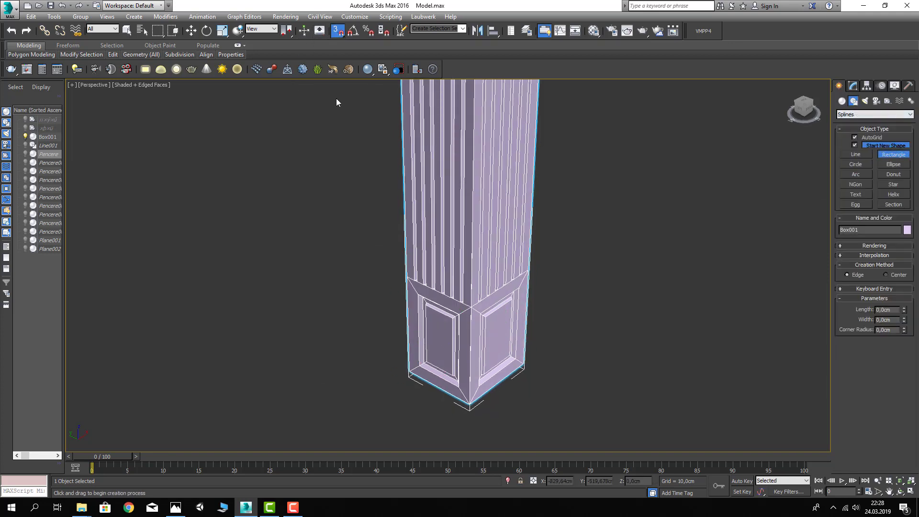
pyautogui.moveTo(409, 371); pyautogui.dragTo(525, 366)
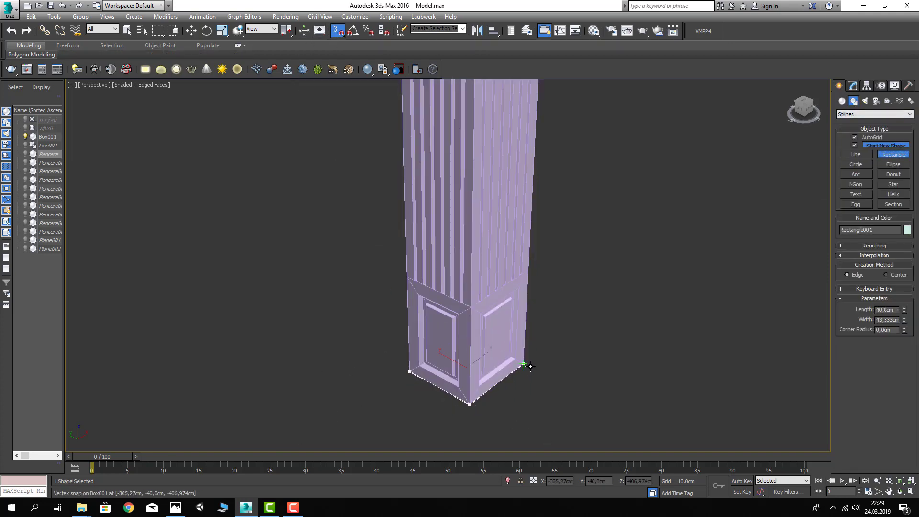
pyautogui.click(854, 87)
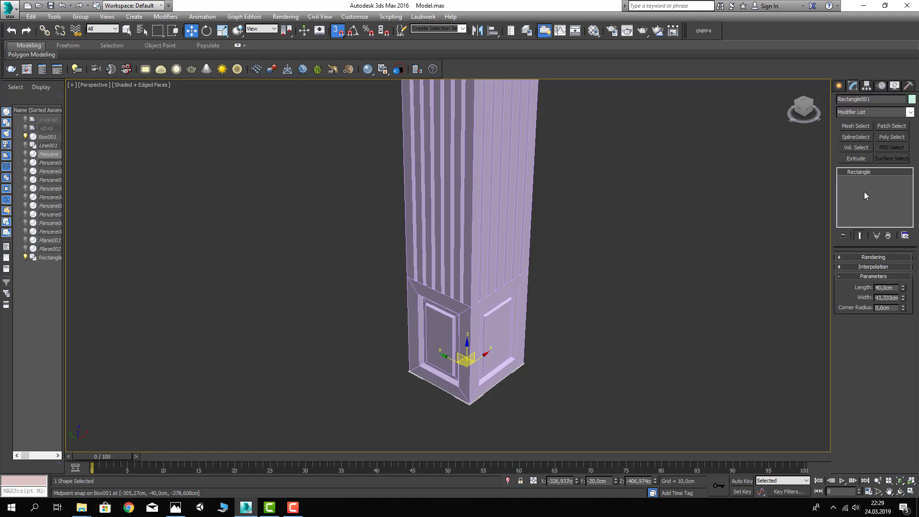
pyautogui.rightClick(863, 174)
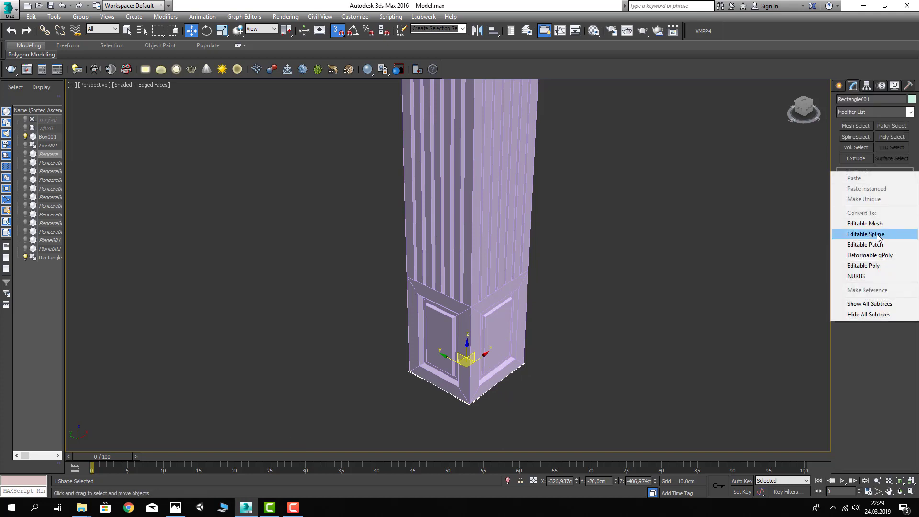
pyautogui.click(877, 235)
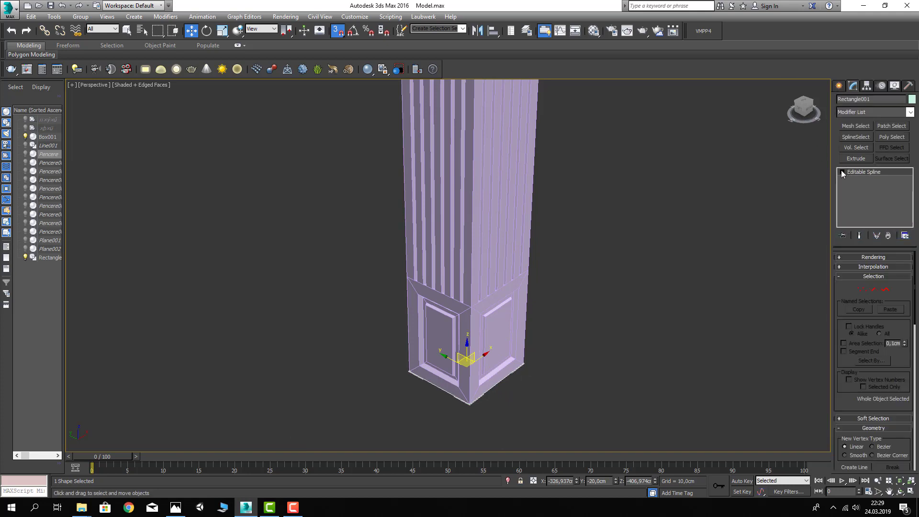
# - Select the rectangle at Spline level and frame it in the view
pyautogui.click(884, 290)
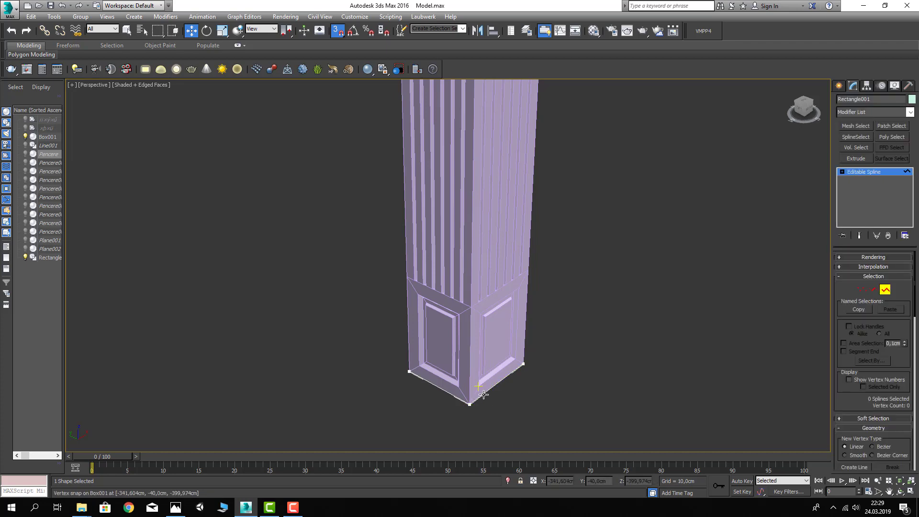
pyautogui.click(485, 392)
pyautogui.press('z')
pyautogui.scroll(-5, 854, 388)
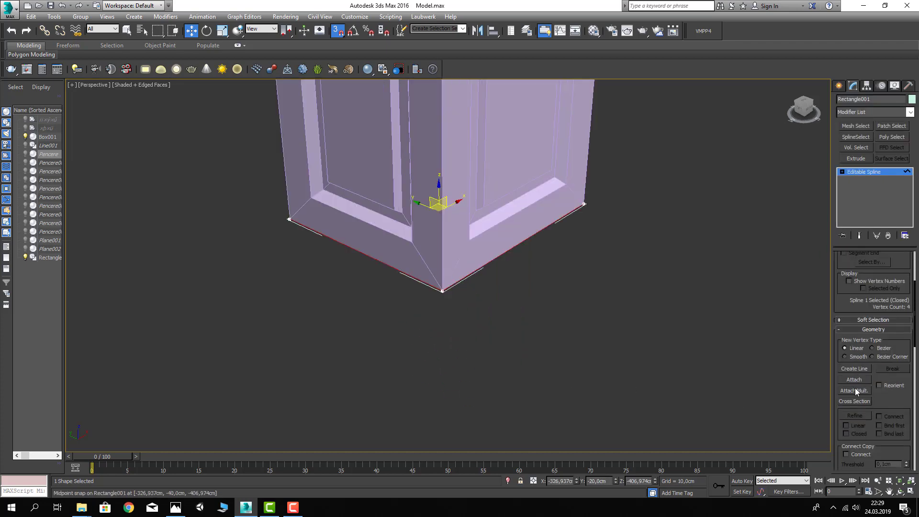
pyautogui.scroll(5, 628, 311)
pyautogui.scroll(-5, 628, 323)
pyautogui.moveTo(603, 273)
pyautogui.keyDown('alt'); pyautogui.mouseDown(button='middle')
pyautogui.moveTo(576, 325)
pyautogui.moveTo(565, 307)
pyautogui.mouseUp(button='middle'); pyautogui.keyUp('alt')
pyautogui.scroll(-2, 657, 302)
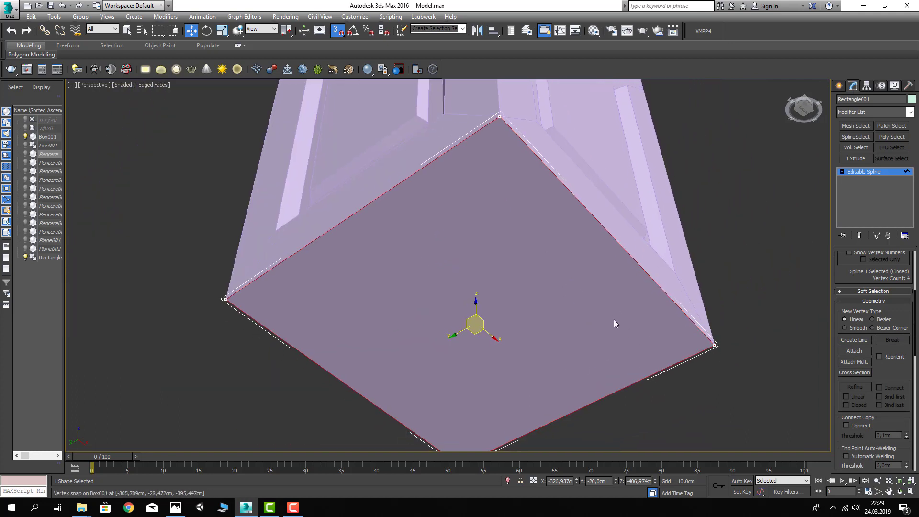
pyautogui.scroll(-3, 614, 322)
# - Move the rectangle spline out from under the box, then return to Spline level
pyautogui.click(857, 173)
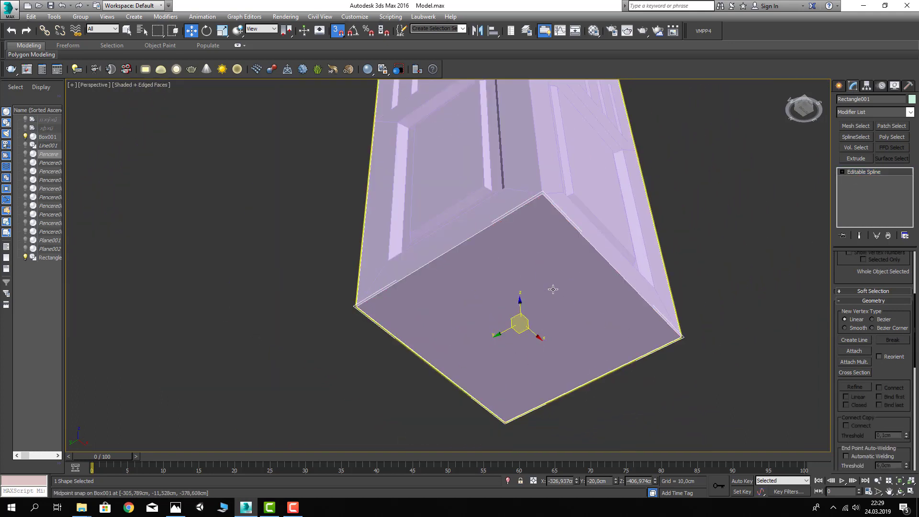
pyautogui.scroll(-2, 503, 287)
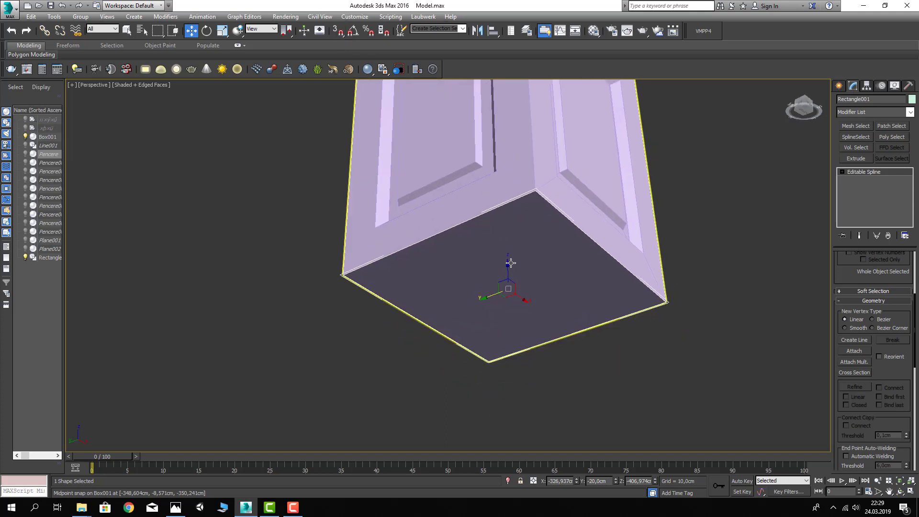
pyautogui.keyDown('alt'); pyautogui.moveTo(507, 287); pyautogui.dragTo(495, 291, button='middle'); pyautogui.keyUp('alt')
pyautogui.moveTo(496, 291); pyautogui.dragTo(670, 213)
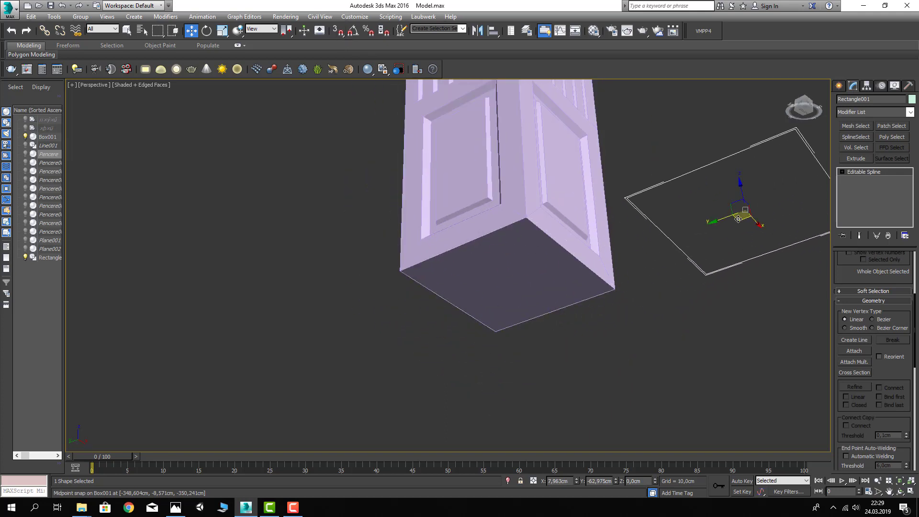
pyautogui.moveTo(670, 213)
pyautogui.mouseDown(button='middle')
pyautogui.moveTo(618, 264)
pyautogui.moveTo(609, 254)
pyautogui.mouseUp(button='middle')
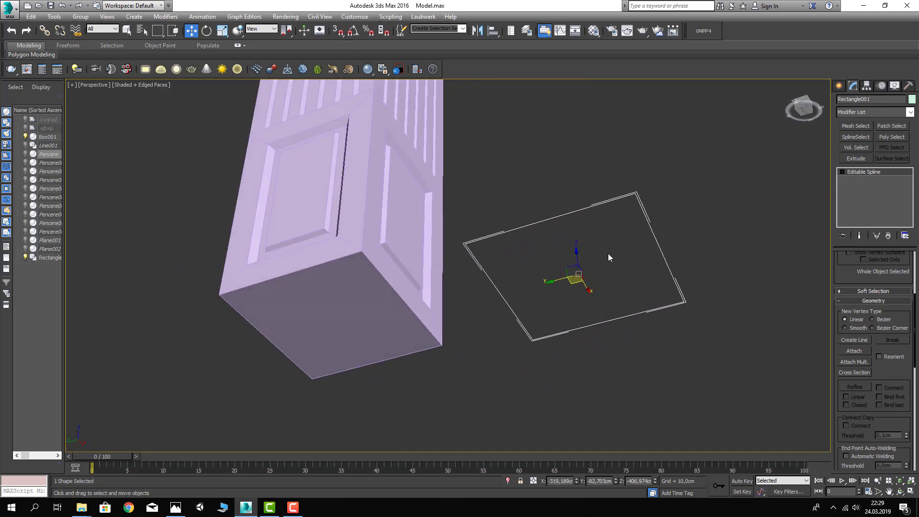
pyautogui.scroll(5, 842, 275)
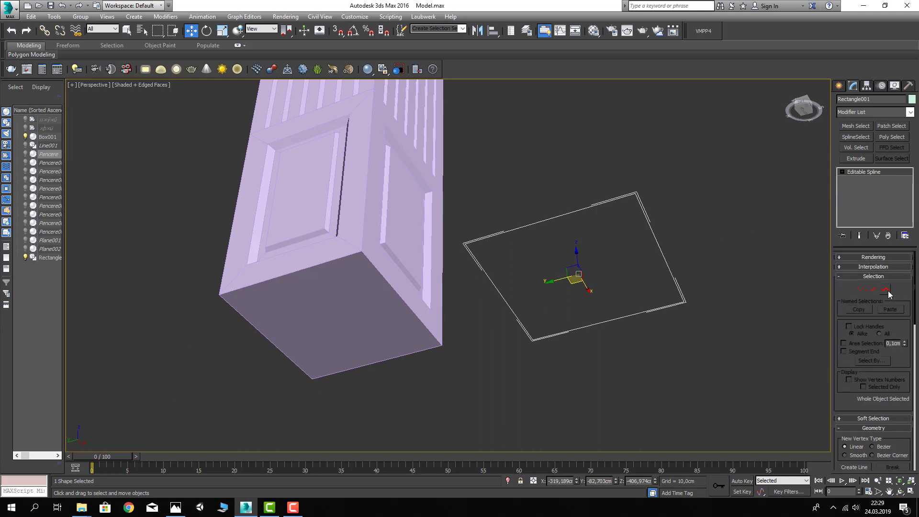
pyautogui.click(885, 290)
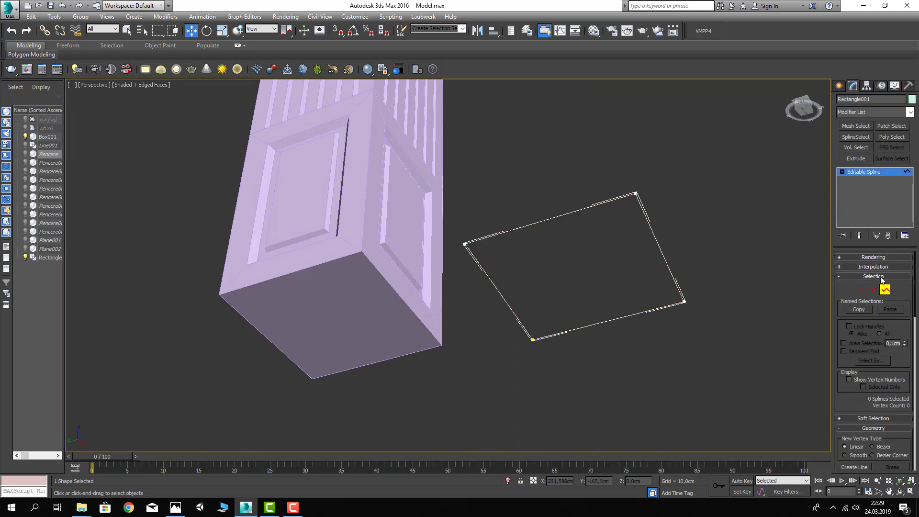
# - Outline the rectangle spline outward by 3 cm
pyautogui.press('3')
pyautogui.click(650, 241)
pyautogui.scroll(-3, 828, 357)
pyautogui.scroll(-10, 818, 364)
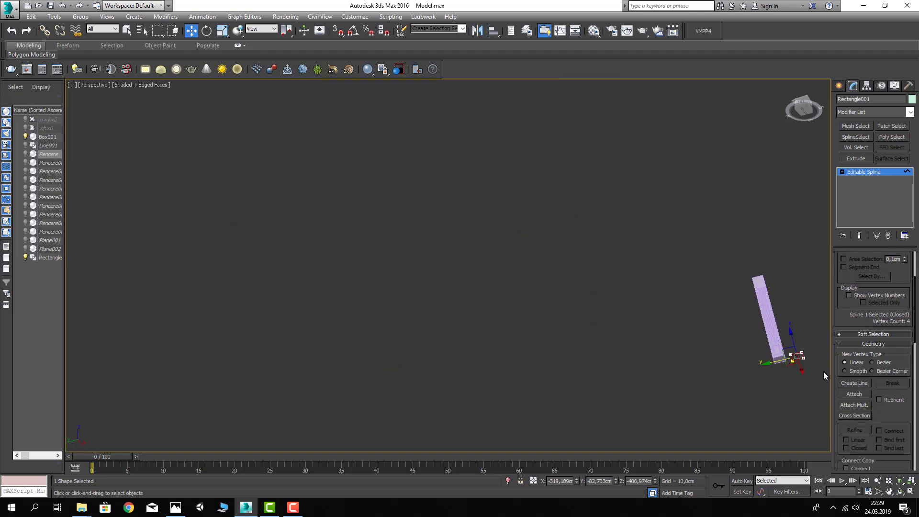
pyautogui.press('z')
pyautogui.scroll(-1, 883, 402)
pyautogui.scroll(-3, 883, 400)
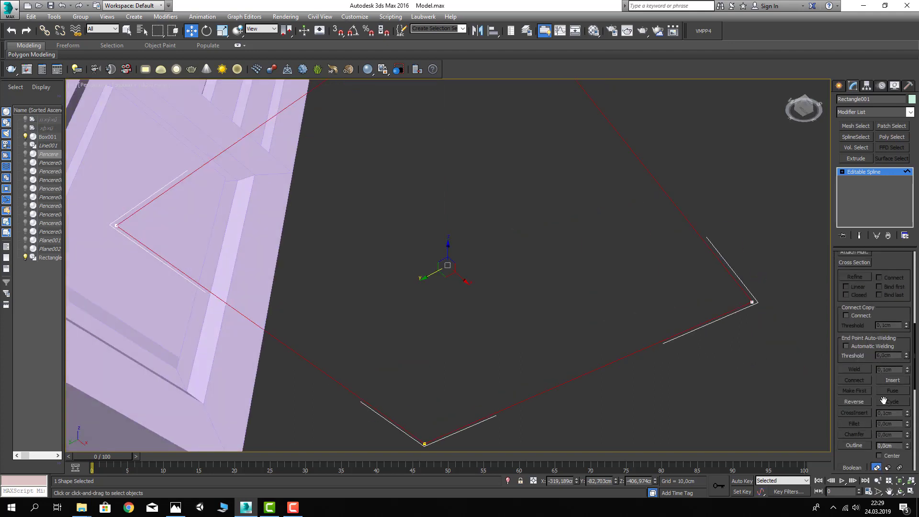
pyautogui.scroll(-3, 884, 400)
pyautogui.write('3')
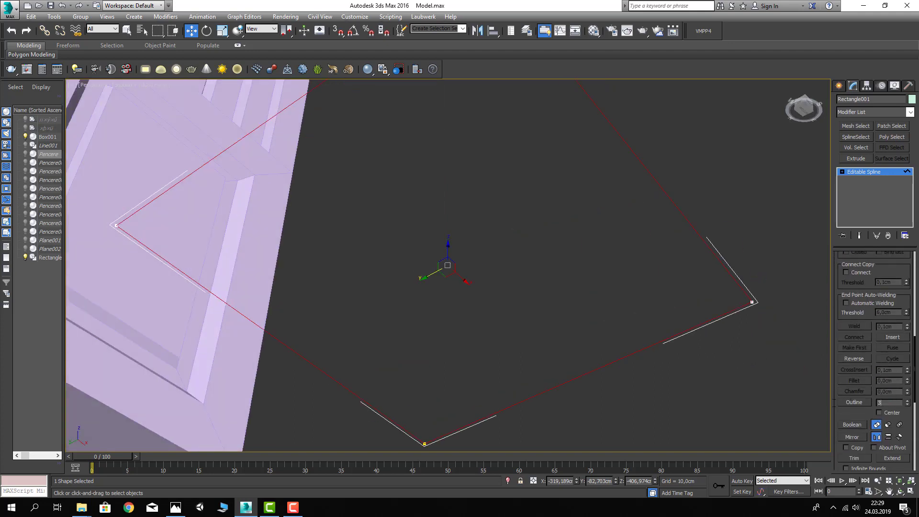
pyautogui.press('Return')
pyautogui.hotkey('ctrl', 'z')
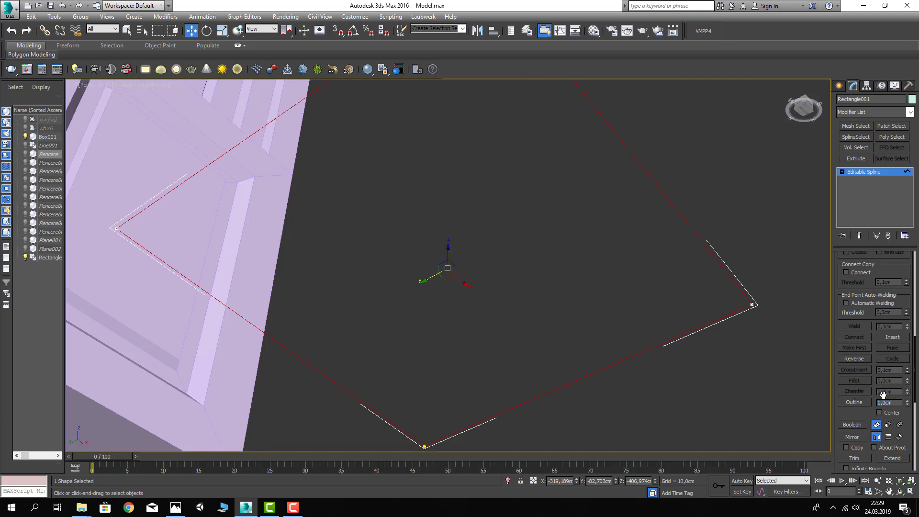
pyautogui.write('3')
pyautogui.press('Return')
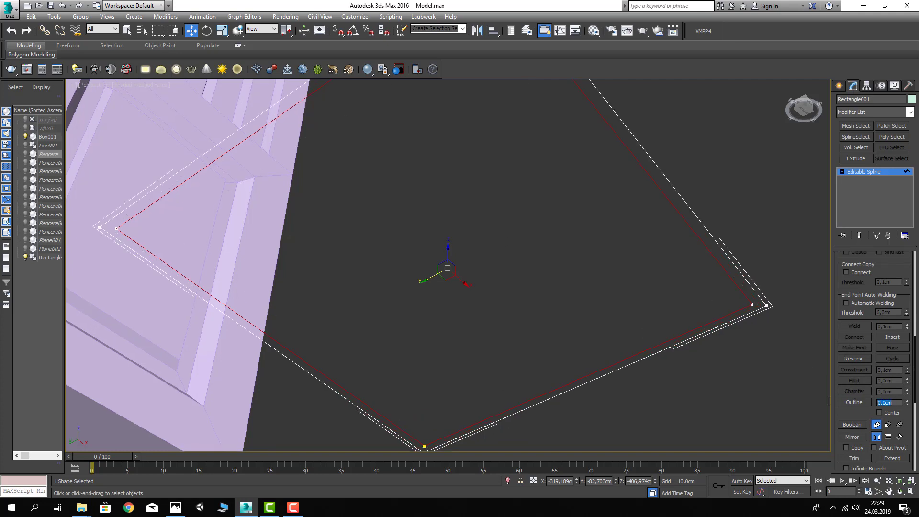
pyautogui.scroll(-1, 679, 343)
pyautogui.scroll(-2, 695, 335)
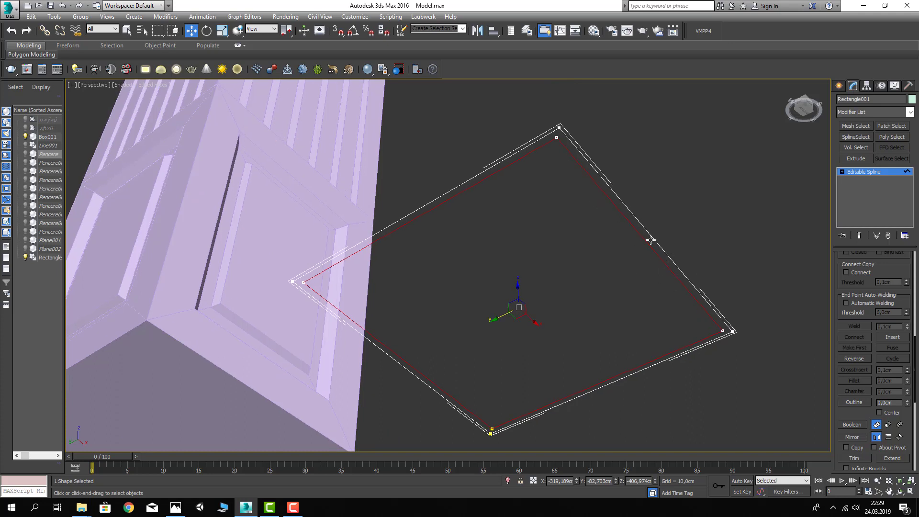
# - Add an Extrude modifier with a 1,5cm amount to the outlined rectangle
pyautogui.click(875, 112)
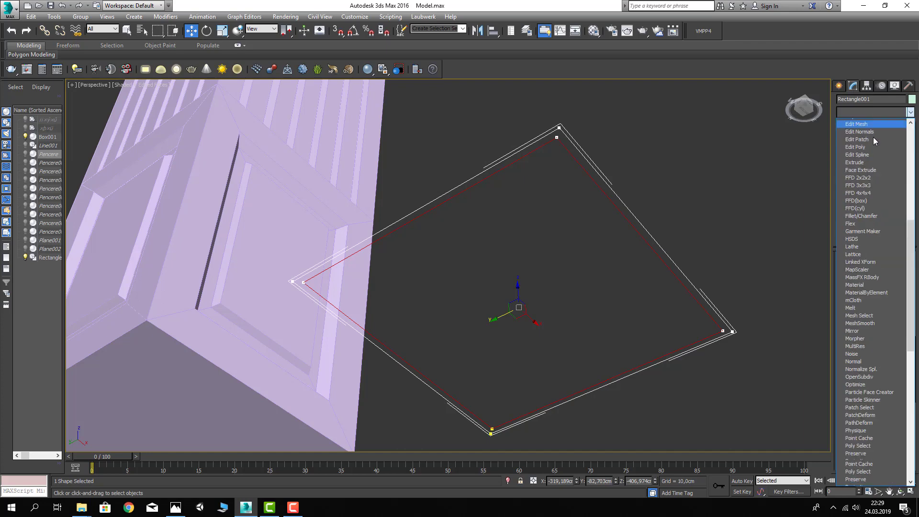
pyautogui.click(866, 160)
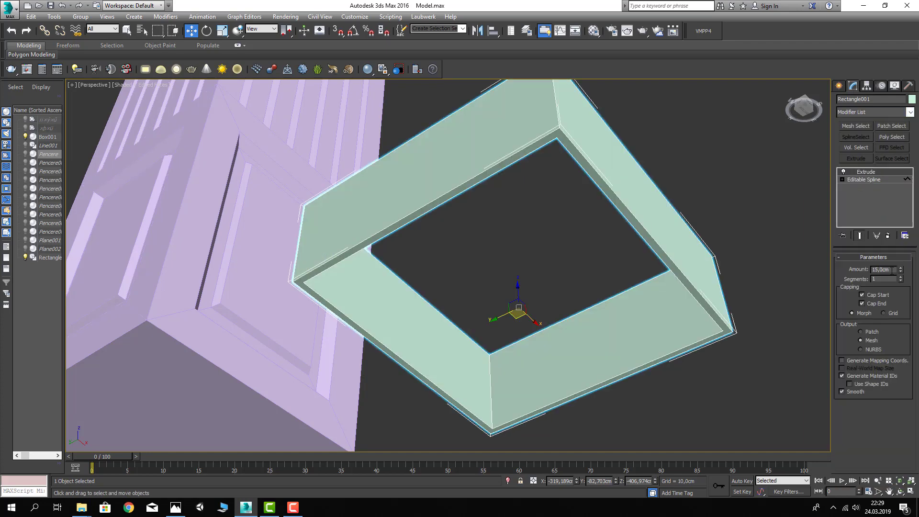
pyautogui.write('2')
pyautogui.press('Return')
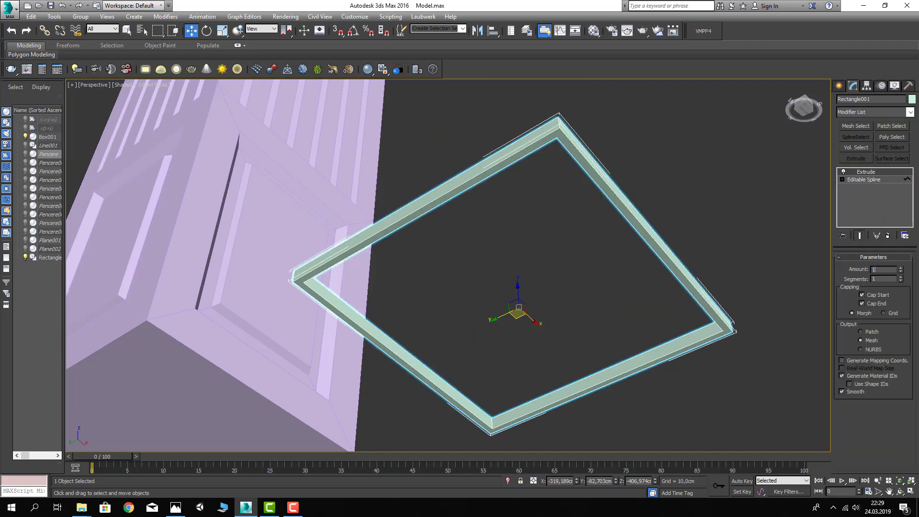
pyautogui.write('5')
pyautogui.press('Return')
# - Vertex-snap the extruded frame's corner onto the box corner above the panelled base
pyautogui.keyDown('alt'); pyautogui.moveTo(774, 246); pyautogui.dragTo(582, 202, button='middle'); pyautogui.keyUp('alt')
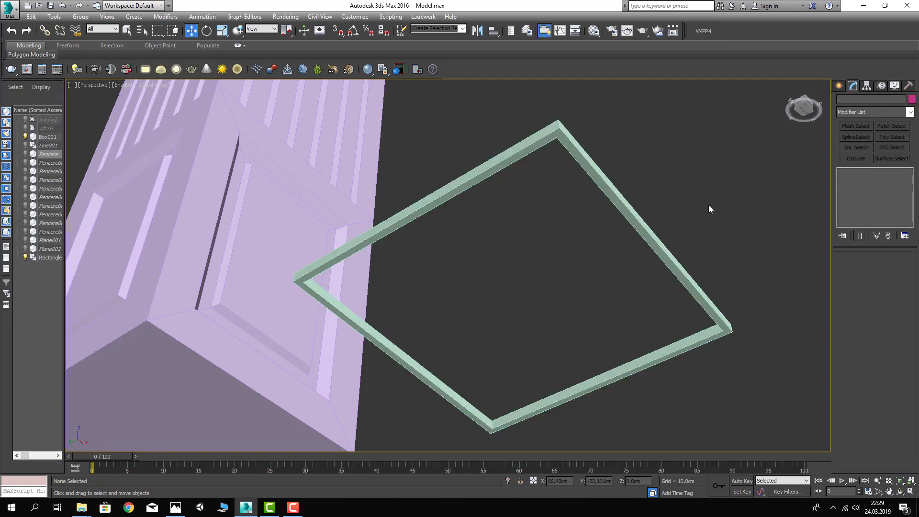
pyautogui.click(338, 30)
pyautogui.moveTo(566, 175); pyautogui.dragTo(329, 111)
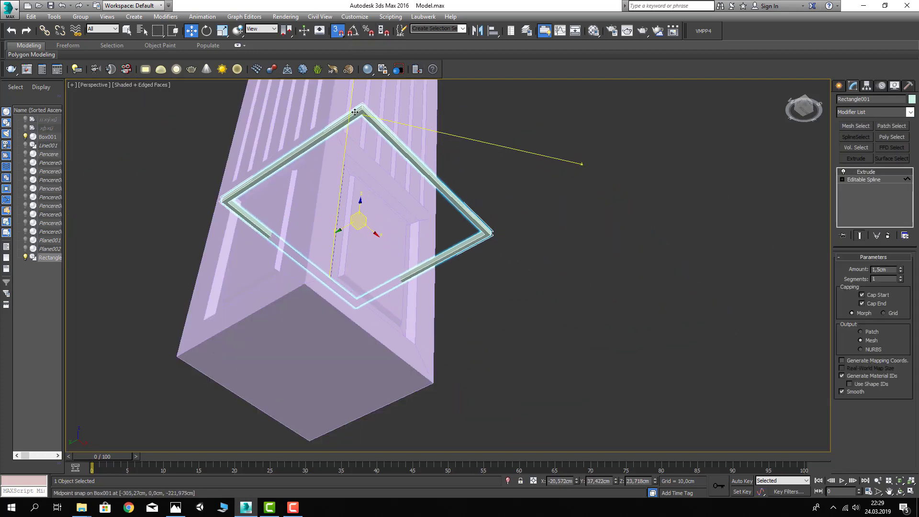
pyautogui.scroll(-3, 517, 191)
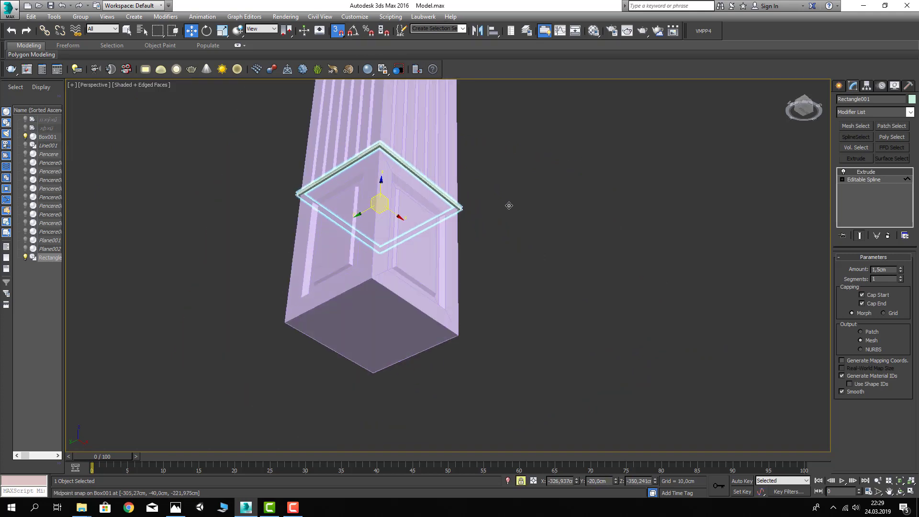
pyautogui.press('F4')
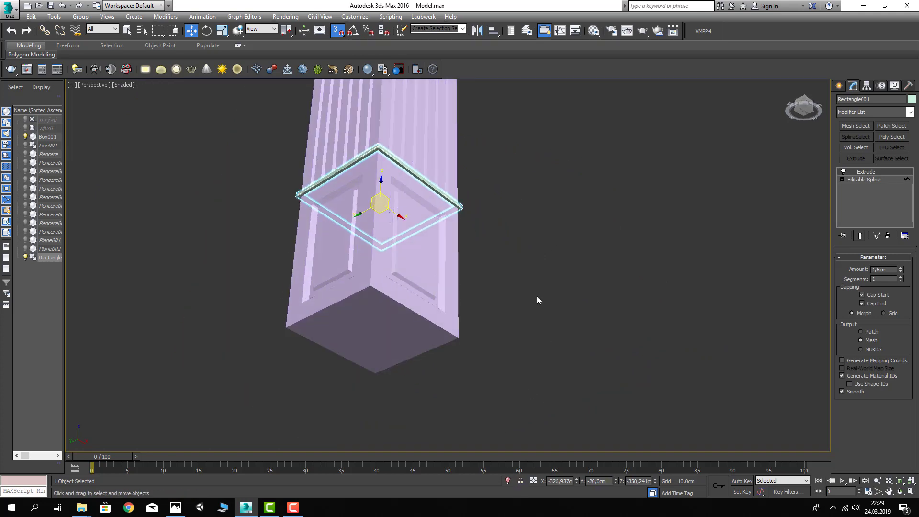
pyautogui.click(521, 259)
pyautogui.keyDown('alt'); pyautogui.moveTo(521, 260); pyautogui.dragTo(503, 320, button='middle'); pyautogui.keyUp('alt')
pyautogui.scroll(-3, 503, 320)
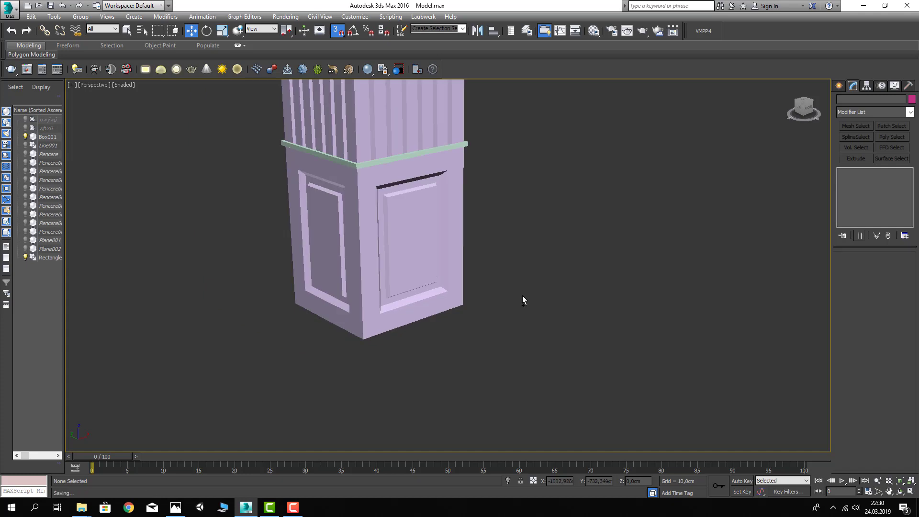
pyautogui.press('s')
pyautogui.scroll(-2, 440, 241)
pyautogui.press('z')
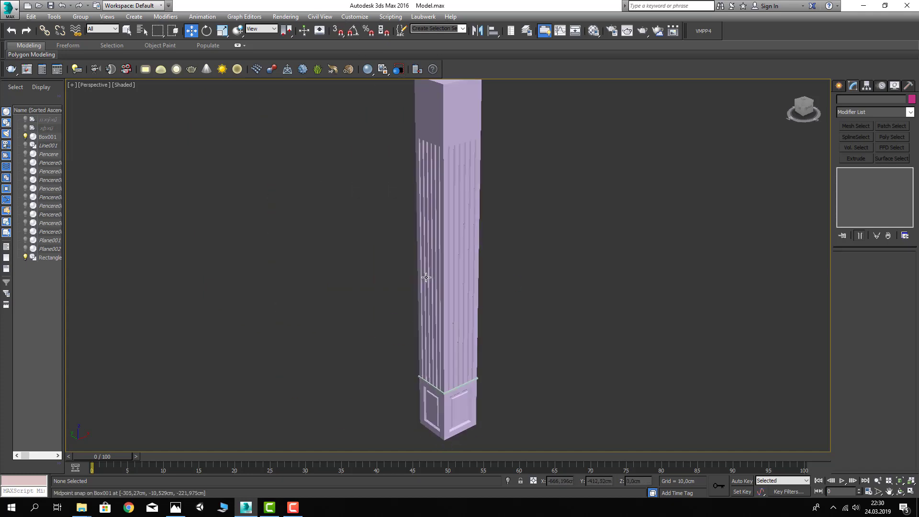
pyautogui.scroll(3, 536, 380)
pyautogui.scroll(3, 536, 382)
pyautogui.scroll(2, 538, 380)
# - Shift-move a copy of the frame ring up to the top of the fluted shaft
pyautogui.click(539, 377)
pyautogui.scroll(-2, 522, 335)
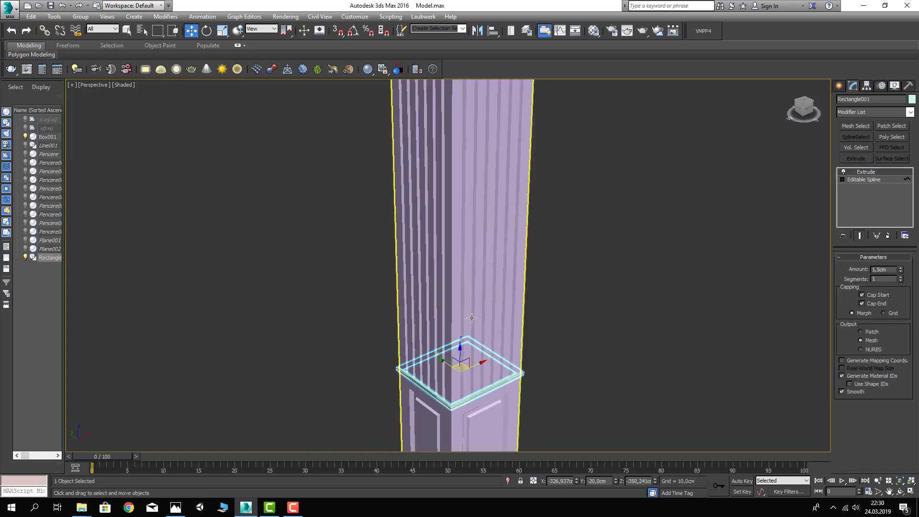
pyautogui.scroll(-2, 479, 330)
pyautogui.scroll(-2, 467, 340)
pyautogui.keyDown('shift'); pyautogui.moveTo(464, 341); pyautogui.dragTo(467, 196); pyautogui.keyUp('shift')
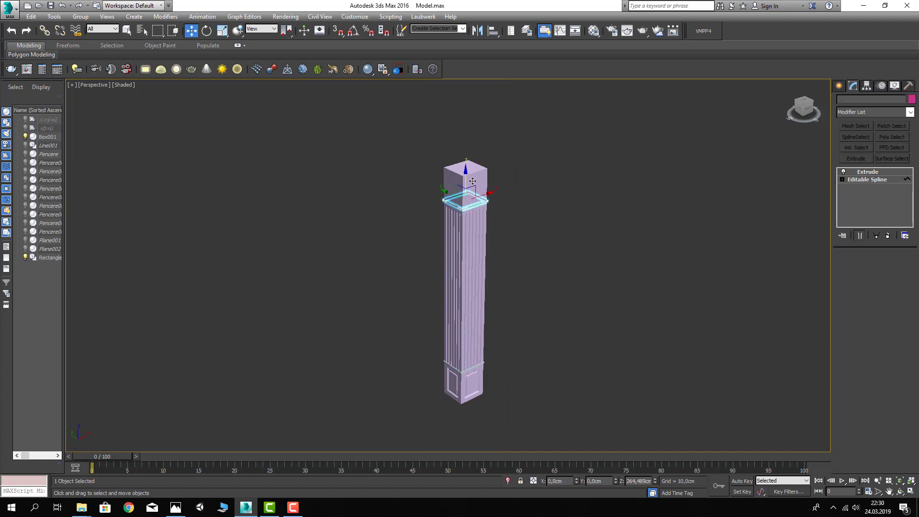
pyautogui.click(469, 295)
pyautogui.press('z')
pyautogui.scroll(1, 450, 263)
pyautogui.press('s')
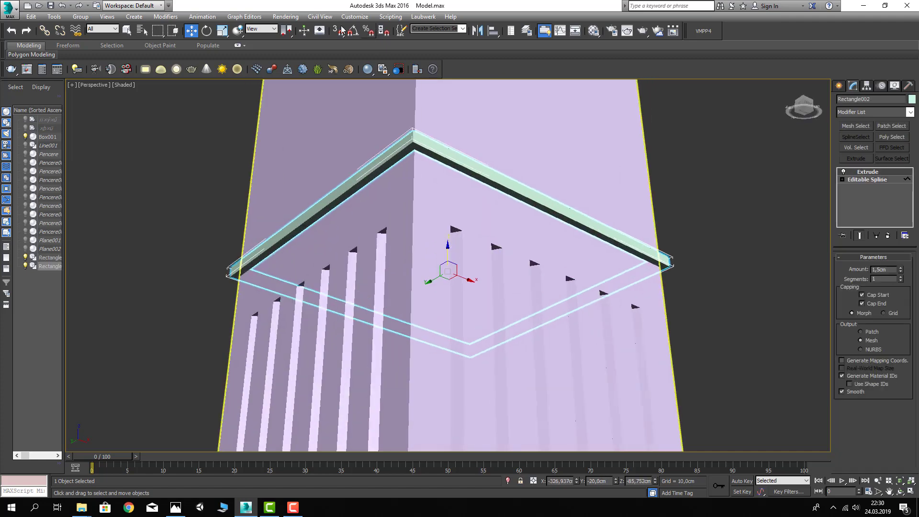
pyautogui.scroll(1, 660, 267)
pyautogui.scroll(3, 620, 208)
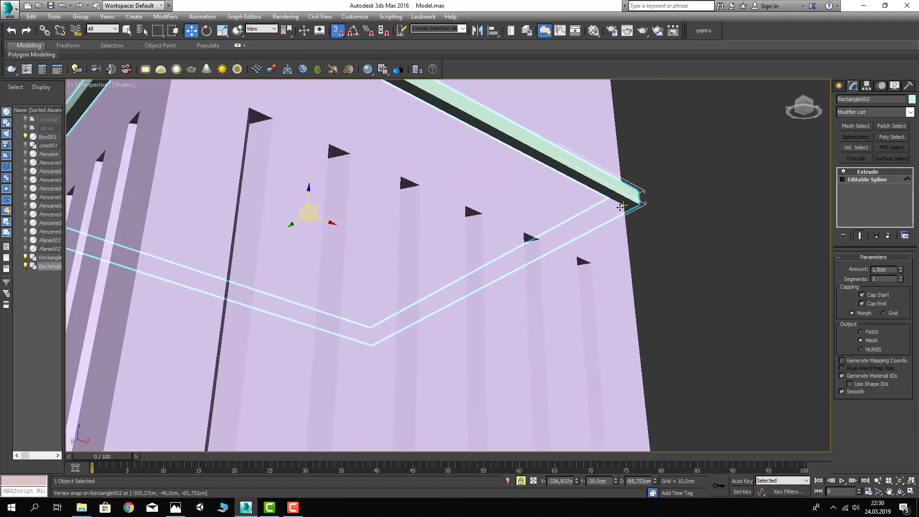
pyautogui.scroll(-2, 620, 207)
# - Deselect the copied ring and orbit to view both rings and the base panel
pyautogui.click(673, 228)
pyautogui.scroll(-5, 599, 243)
pyautogui.press('F4')
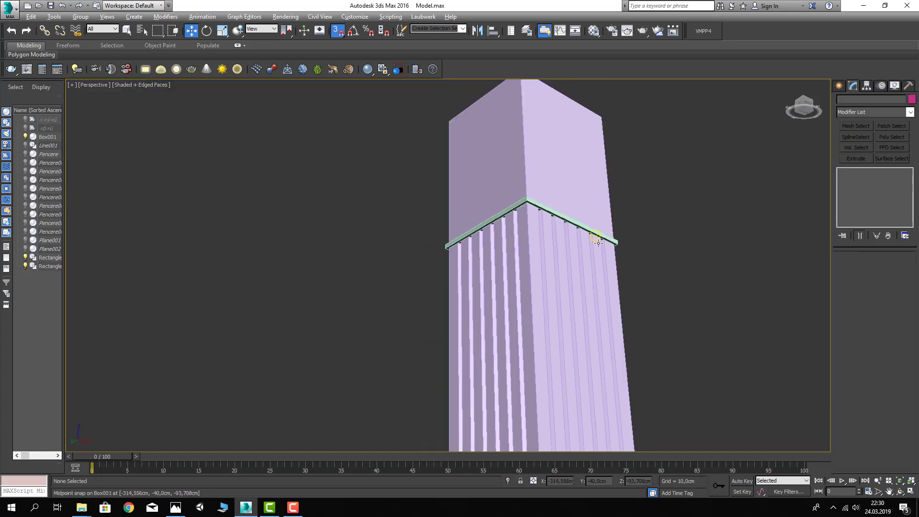
pyautogui.scroll(-2, 598, 244)
pyautogui.press('F4')
pyautogui.scroll(-4, 654, 225)
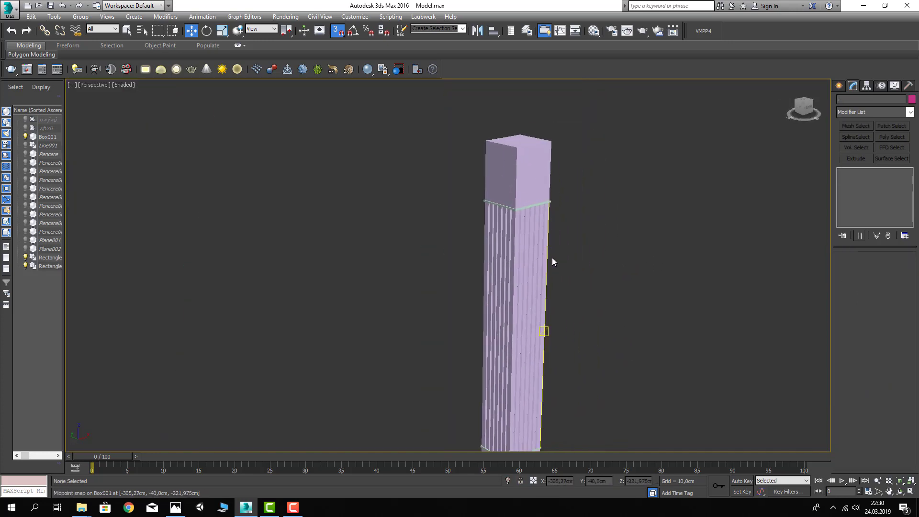
pyautogui.scroll(2, 574, 234)
pyautogui.scroll(-3, 539, 215)
pyautogui.moveTo(536, 213)
pyautogui.keyDown('alt'); pyautogui.mouseDown(button='middle')
pyautogui.moveTo(503, 217)
pyautogui.moveTo(550, 182)
pyautogui.moveTo(523, 256)
pyautogui.moveTo(455, 206)
pyautogui.mouseUp(button='middle'); pyautogui.keyUp('alt')
pyautogui.scroll(3, 549, 165)
pyautogui.click(838, 85)
# - Pick the Line shape tool and frame a close oblique view of the column's top block
pyautogui.click(853, 101)
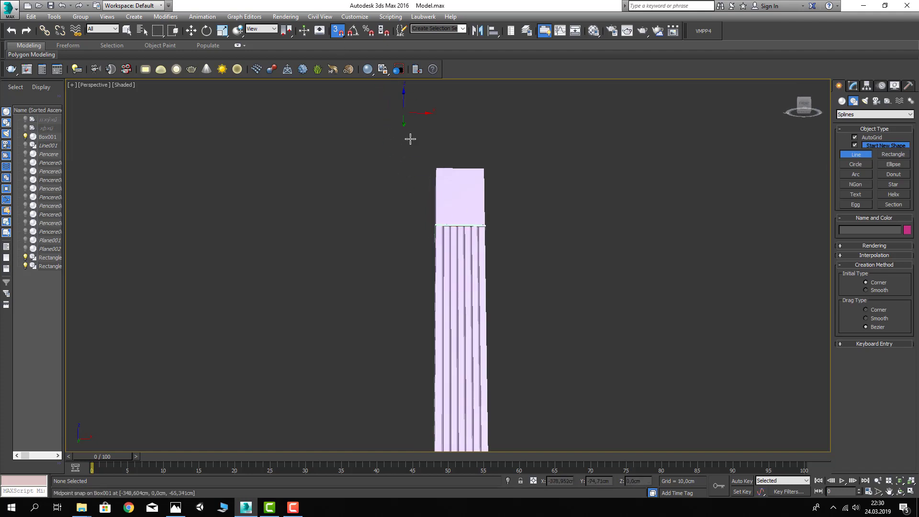
pyautogui.moveTo(410, 138); pyautogui.dragTo(413, 153, button='middle')
pyautogui.scroll(3, 452, 154)
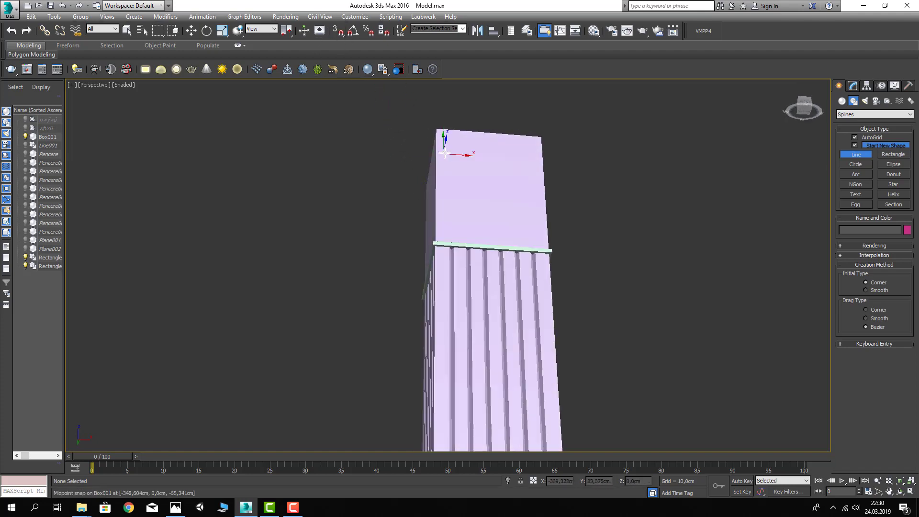
pyautogui.scroll(3, 452, 154)
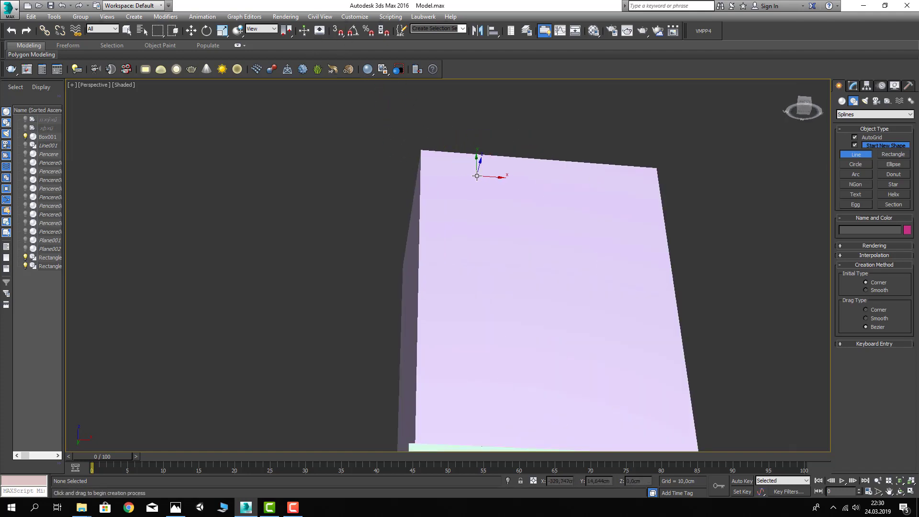
pyautogui.scroll(-5, 477, 176)
pyautogui.keyDown('alt'); pyautogui.moveTo(527, 180); pyautogui.dragTo(556, 269, button='middle'); pyautogui.keyUp('alt')
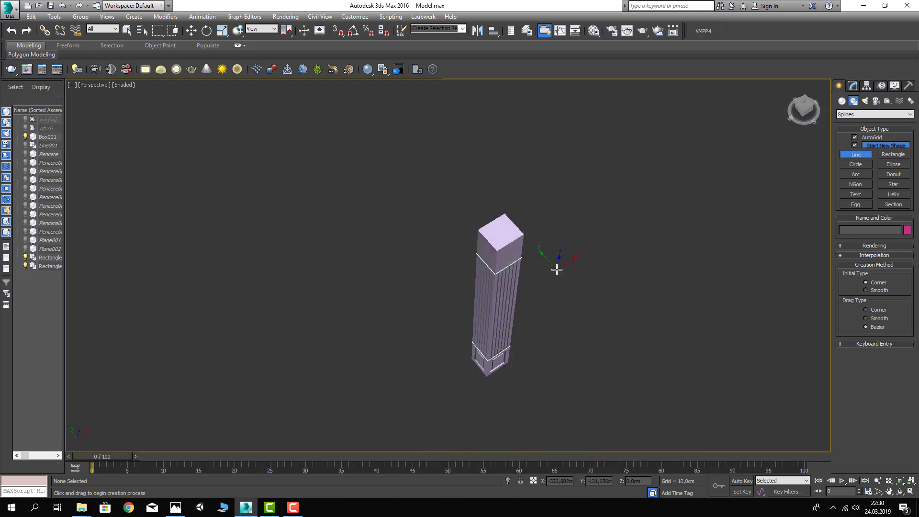
pyautogui.keyDown('alt'); pyautogui.moveTo(621, 258); pyautogui.dragTo(555, 207, button='middle'); pyautogui.keyUp('alt')
pyautogui.scroll(3, 507, 185)
pyautogui.scroll(3, 468, 212)
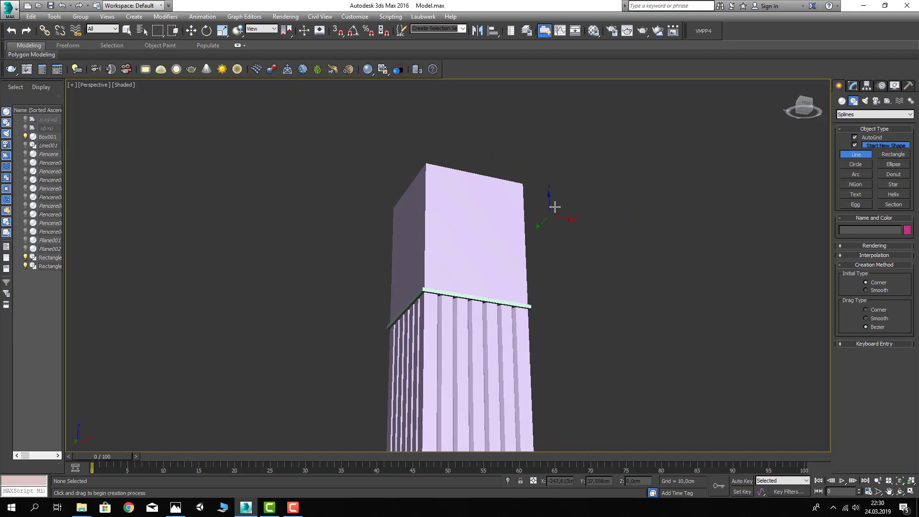
pyautogui.keyDown('alt'); pyautogui.moveTo(449, 182); pyautogui.dragTo(469, 190, button='middle'); pyautogui.keyUp('alt')
pyautogui.scroll(2, 446, 180)
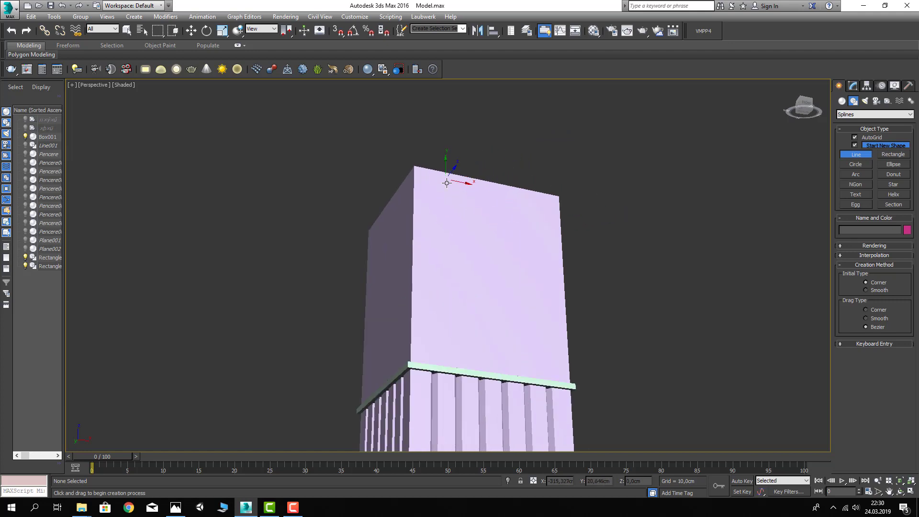
pyautogui.scroll(1, 443, 180)
# - Start the capital profile at the box's top edge and step its vertices down the face
pyautogui.click(446, 180)
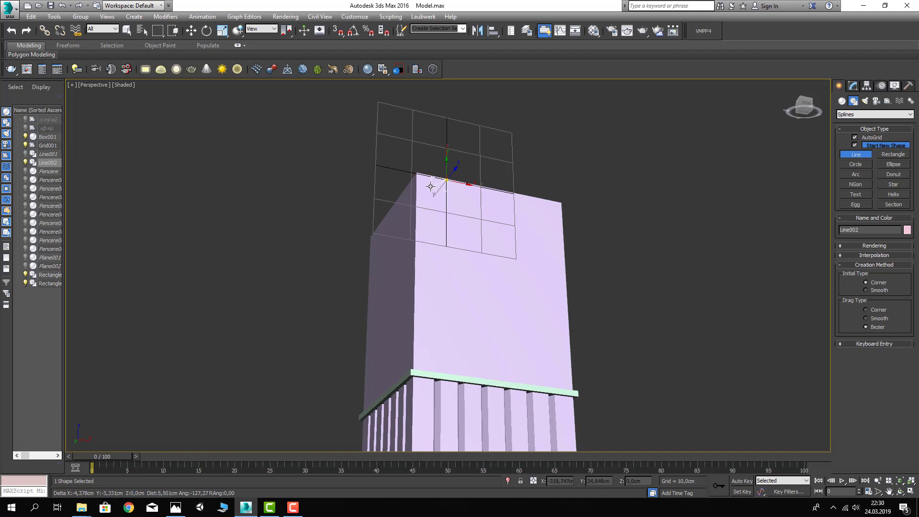
pyautogui.scroll(2, 432, 180)
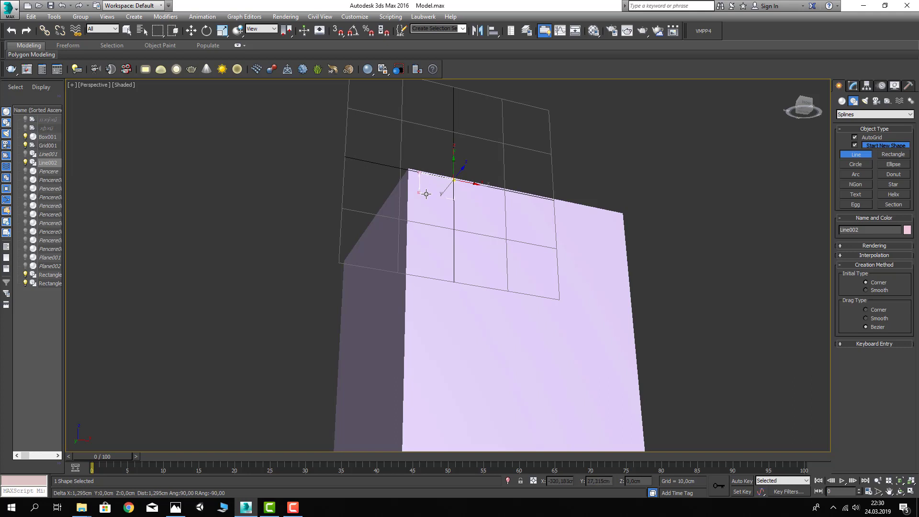
pyautogui.click(432, 193)
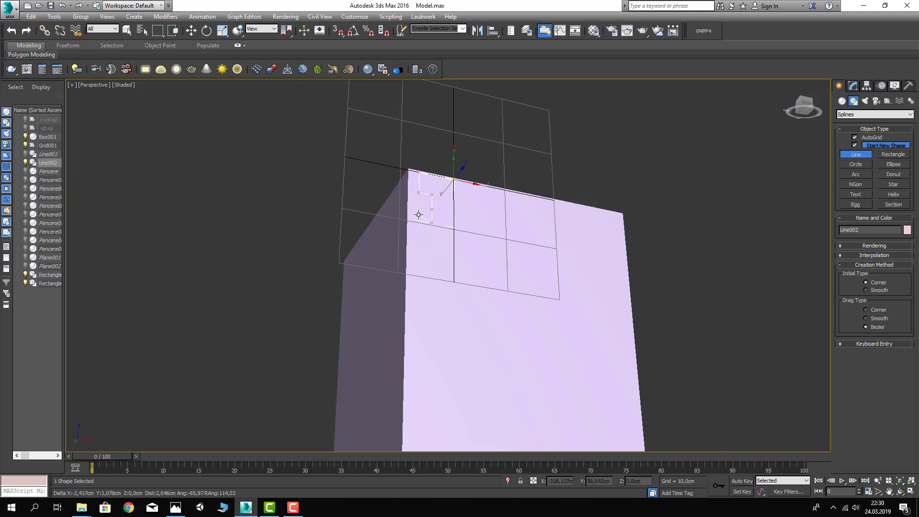
pyautogui.moveTo(424, 207); pyautogui.dragTo(423, 217, button='middle')
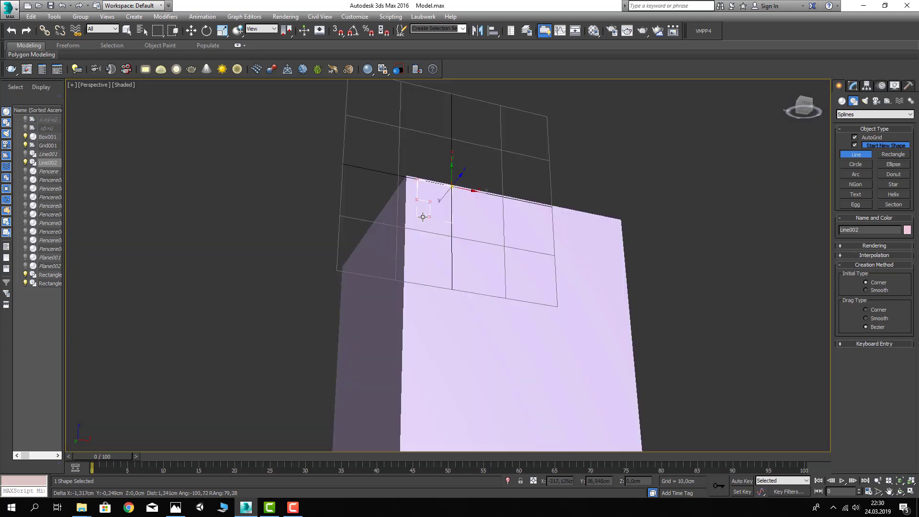
pyautogui.click(419, 223)
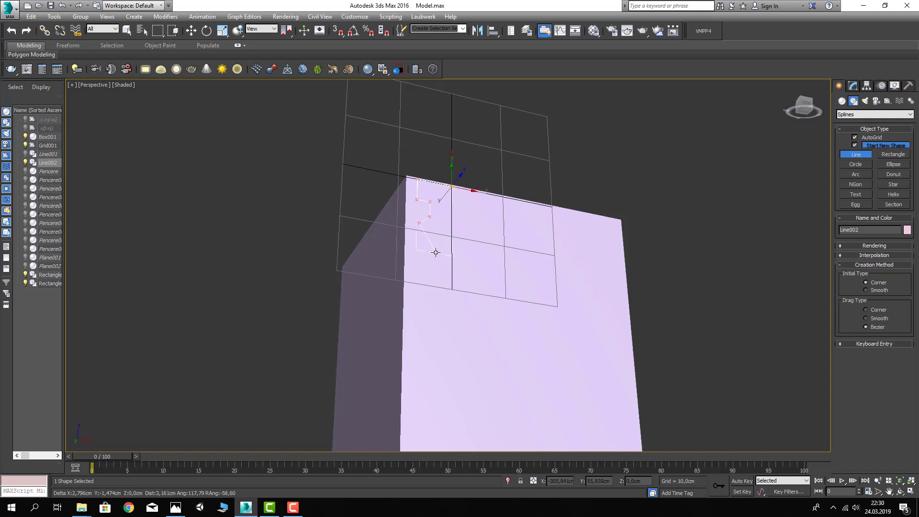
pyautogui.press('BackSpace')
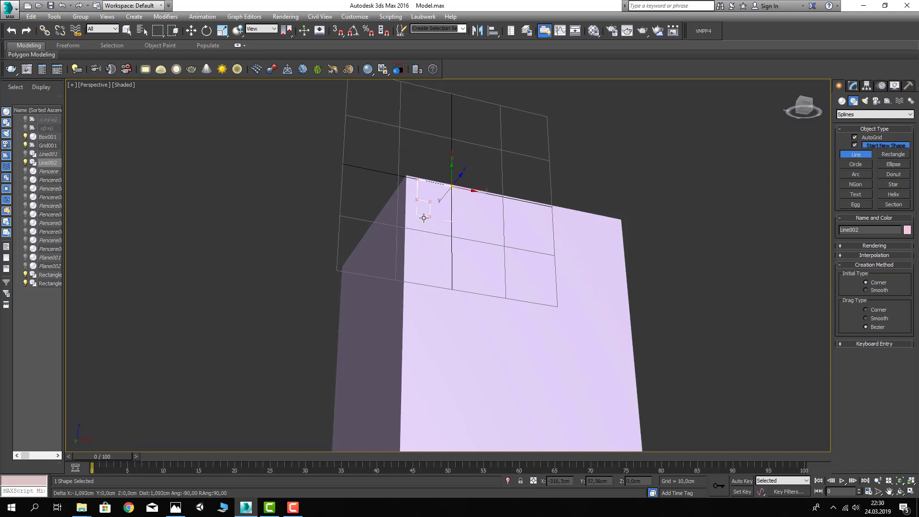
pyautogui.click(424, 218)
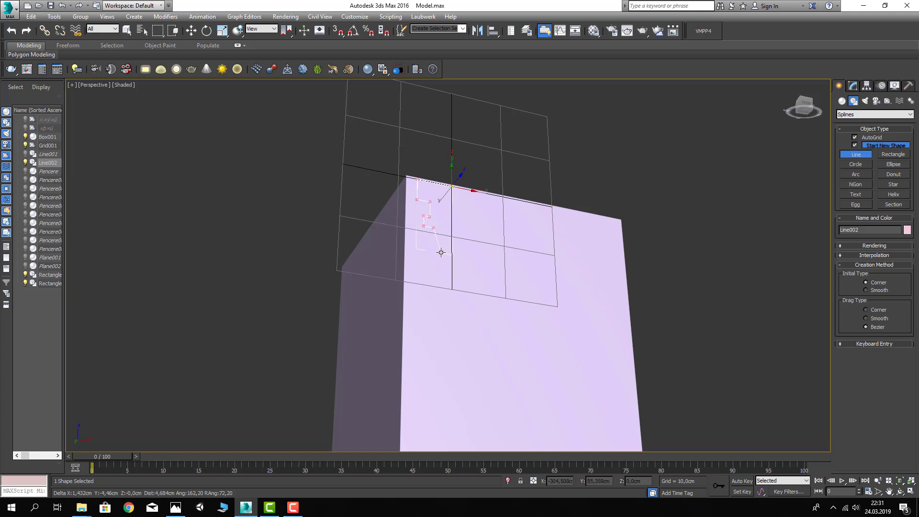
pyautogui.click(441, 253)
pyautogui.click(436, 283)
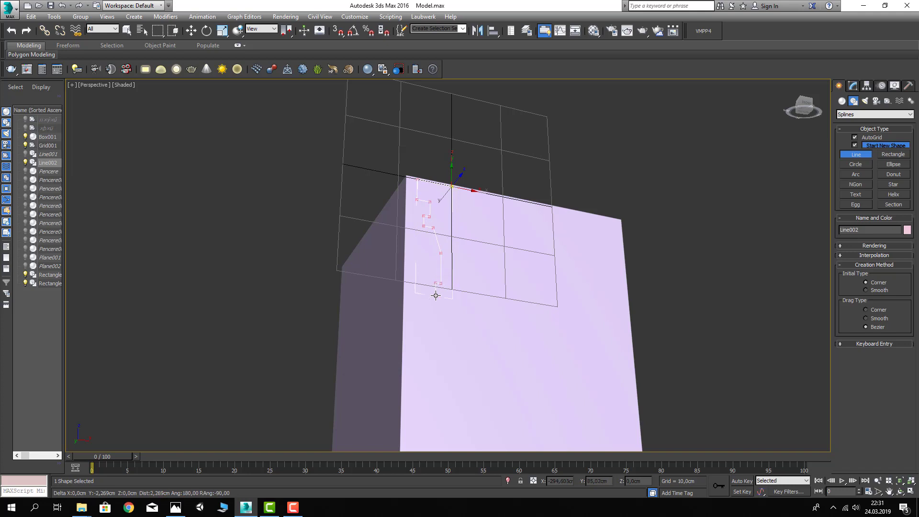
pyautogui.click(440, 297)
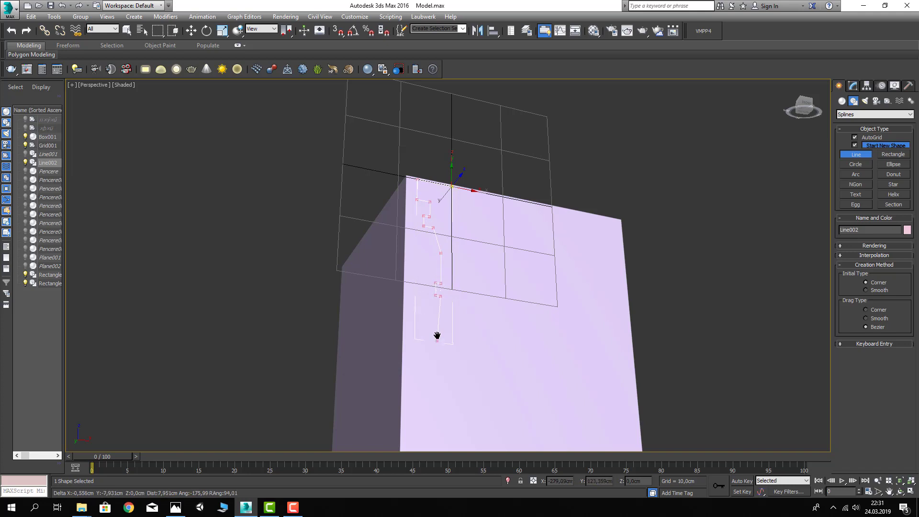
# - Trace the profile's bottom and back edge, then close the spline onto its first vertex
pyautogui.moveTo(435, 333); pyautogui.dragTo(447, 273, button='middle')
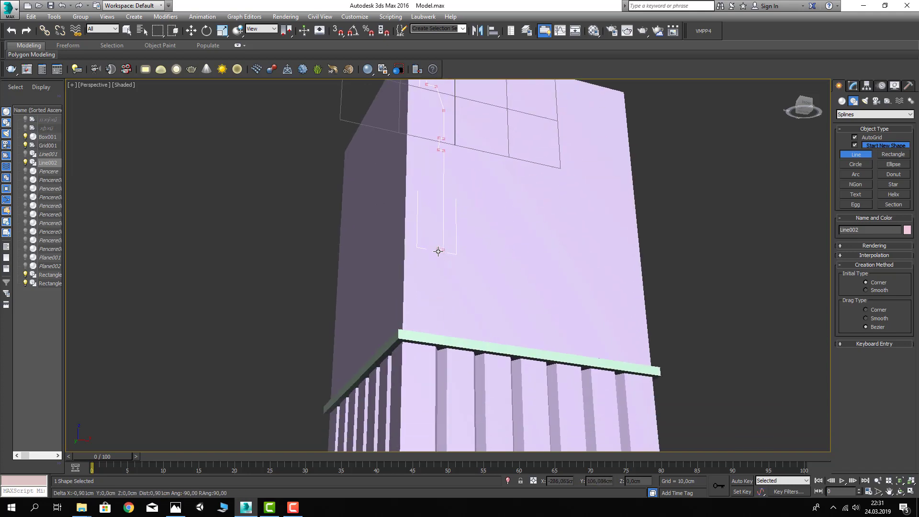
pyautogui.click(441, 249)
pyautogui.click(438, 262)
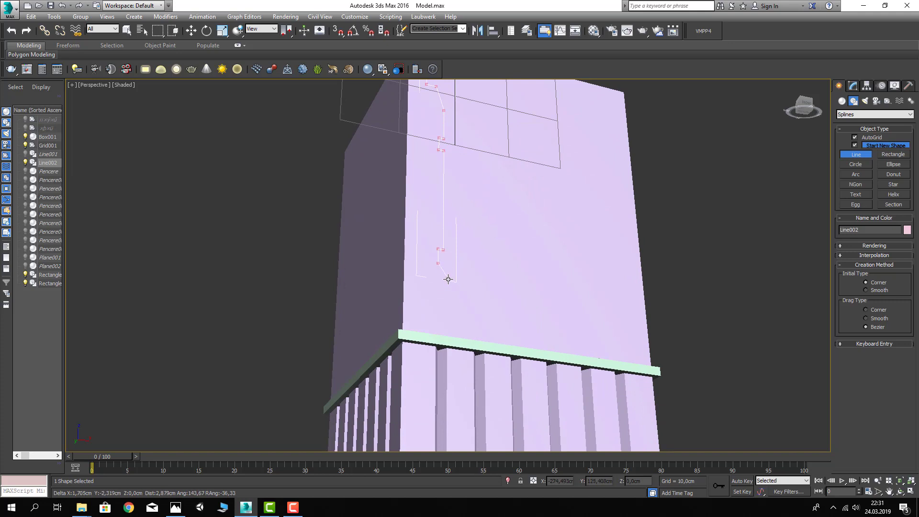
pyautogui.click(448, 285)
pyautogui.click(460, 298)
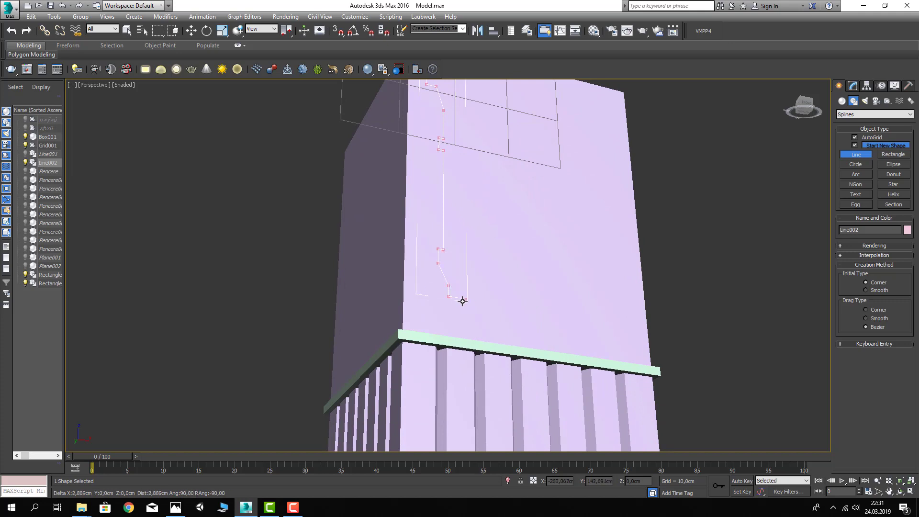
pyautogui.click(462, 243)
pyautogui.moveTo(462, 218); pyautogui.dragTo(459, 364, button='middle')
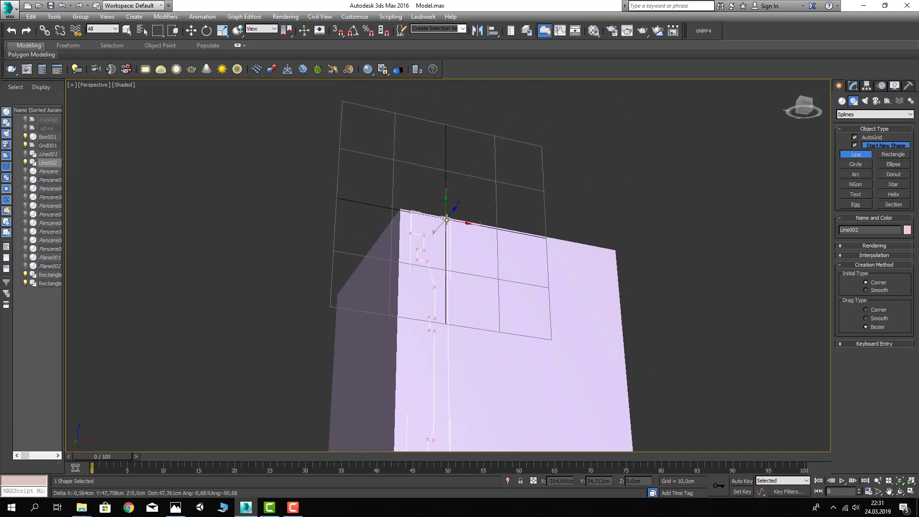
pyautogui.click(445, 219)
pyautogui.click(456, 281)
pyautogui.scroll(-4, 452, 229)
pyautogui.rightClick(452, 229)
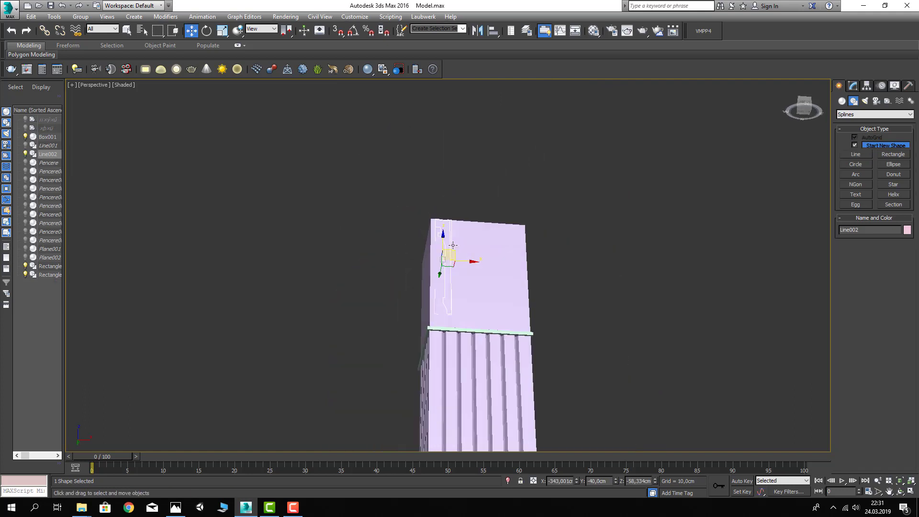
# - At Line002's Vertex level, shift the profile's top vertex slightly in X
pyautogui.keyDown('alt'); pyautogui.moveTo(451, 229); pyautogui.dragTo(474, 227, button='middle'); pyautogui.keyUp('alt')
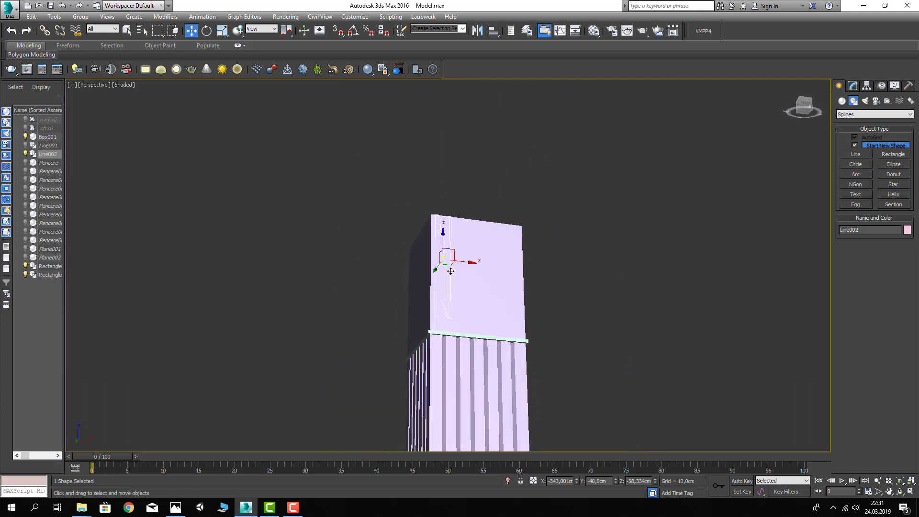
pyautogui.click(851, 87)
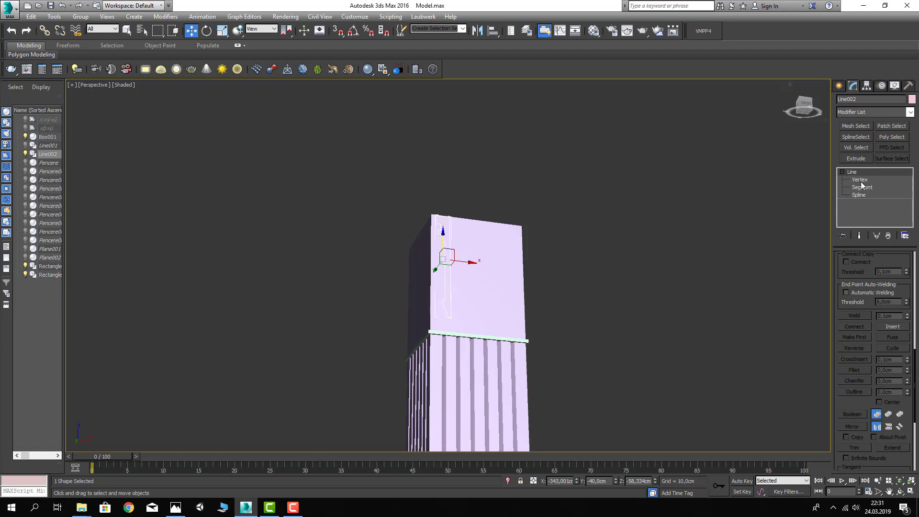
pyautogui.click(860, 180)
pyautogui.scroll(4, 454, 298)
pyautogui.moveTo(440, 311); pyautogui.dragTo(444, 314)
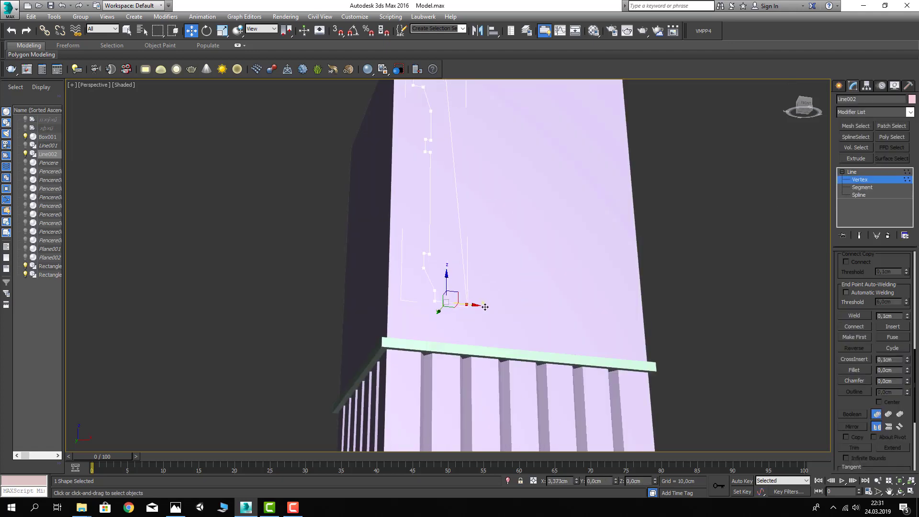
pyautogui.rightClick(560, 481)
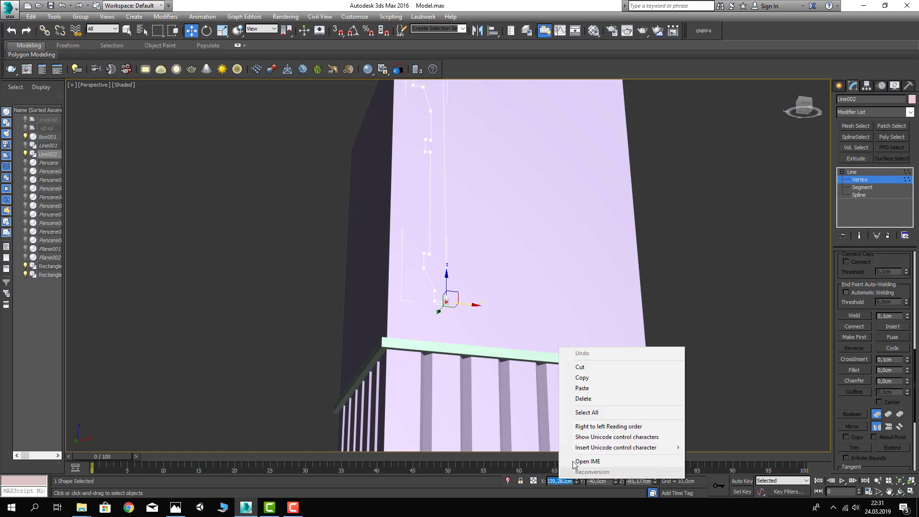
pyautogui.click(593, 377)
pyautogui.moveTo(485, 200)
pyautogui.mouseDown(button='middle')
pyautogui.moveTo(475, 300)
pyautogui.moveTo(445, 242)
pyautogui.mouseUp(button='middle')
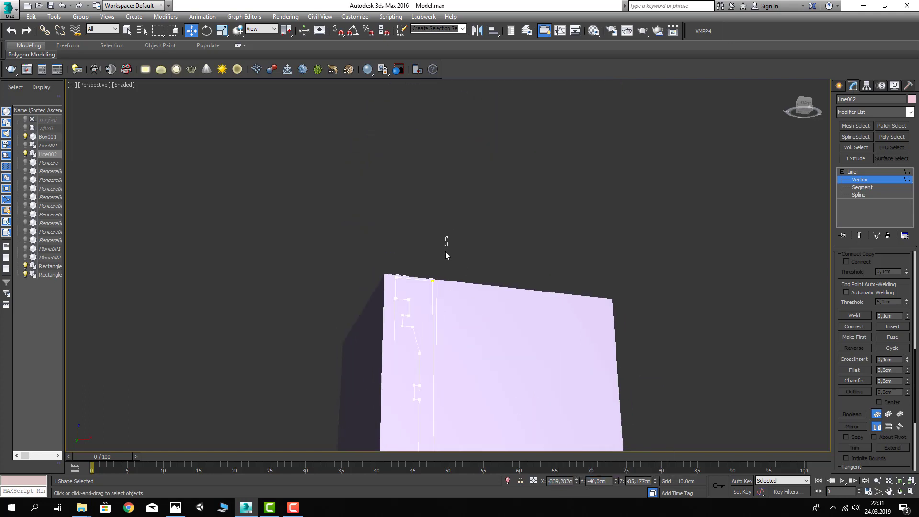
pyautogui.click(431, 280)
pyautogui.moveTo(431, 280); pyautogui.dragTo(613, 472, button='middle')
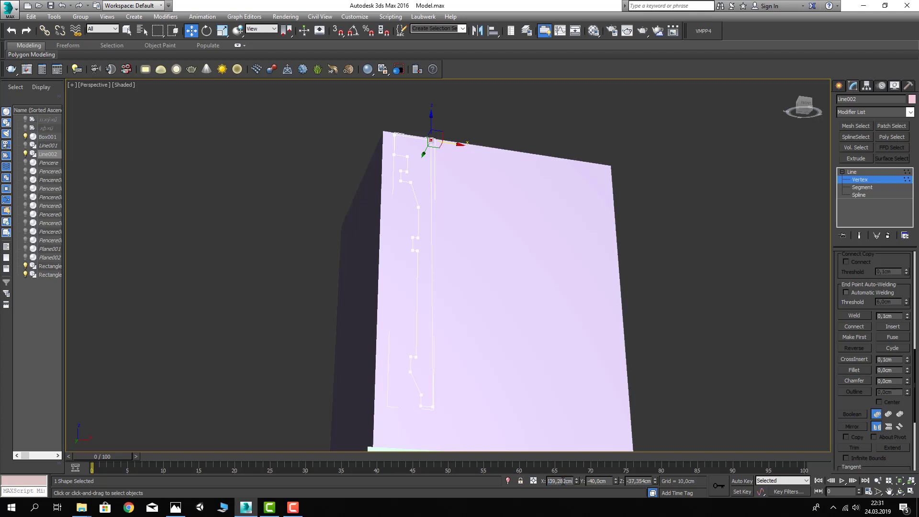
pyautogui.press('Return')
# - Reselect the Line002 profile spline and return to Vertex editing
pyautogui.moveTo(425, 181)
pyautogui.keyDown('alt'); pyautogui.mouseDown(button='middle')
pyautogui.moveTo(408, 199)
pyautogui.moveTo(424, 225)
pyautogui.mouseUp(button='middle'); pyautogui.keyUp('alt')
pyautogui.click(859, 180)
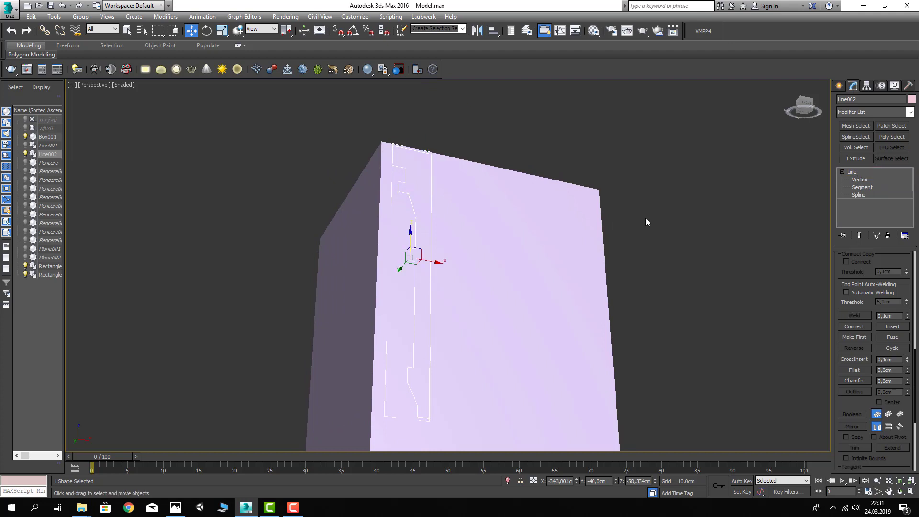
pyautogui.scroll(-5, 479, 196)
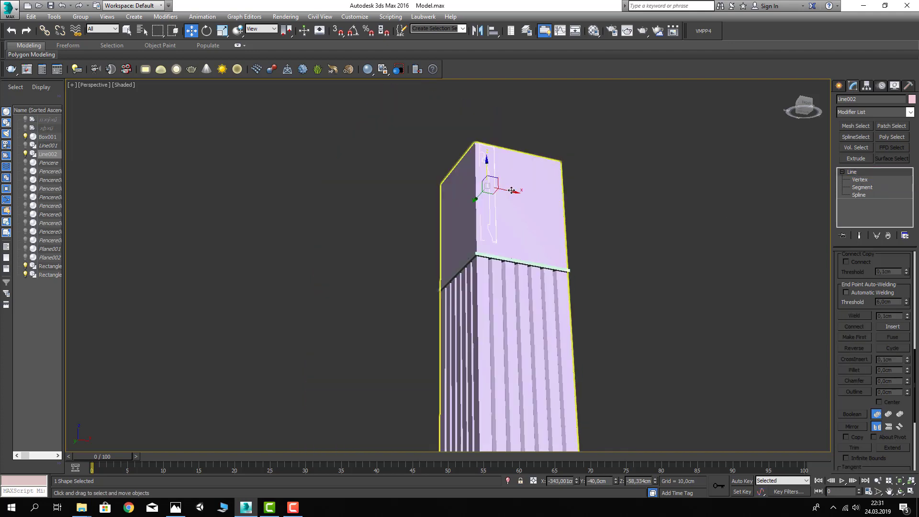
pyautogui.click(489, 119)
pyautogui.moveTo(489, 119)
pyautogui.keyDown('alt'); pyautogui.mouseDown(button='middle')
pyautogui.moveTo(479, 146)
pyautogui.moveTo(445, 148)
pyautogui.mouseUp(button='middle'); pyautogui.keyUp('alt')
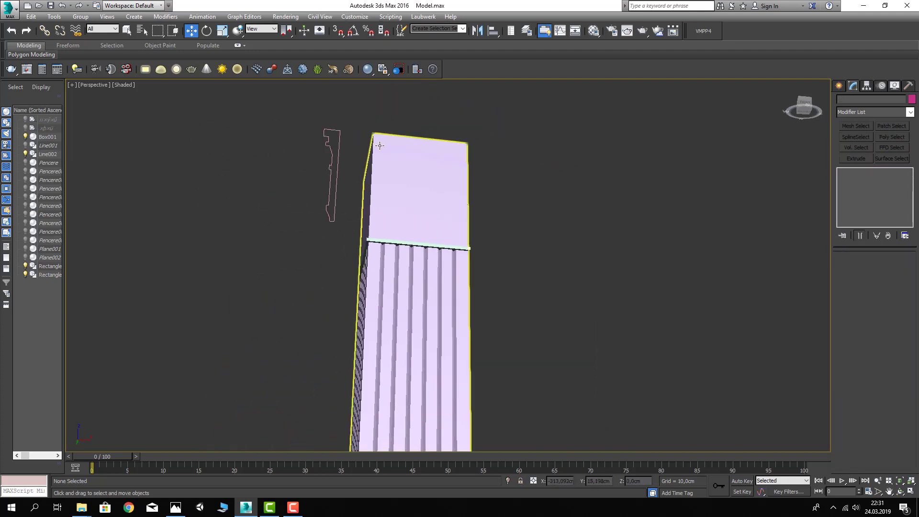
pyautogui.click(329, 146)
pyautogui.press('z')
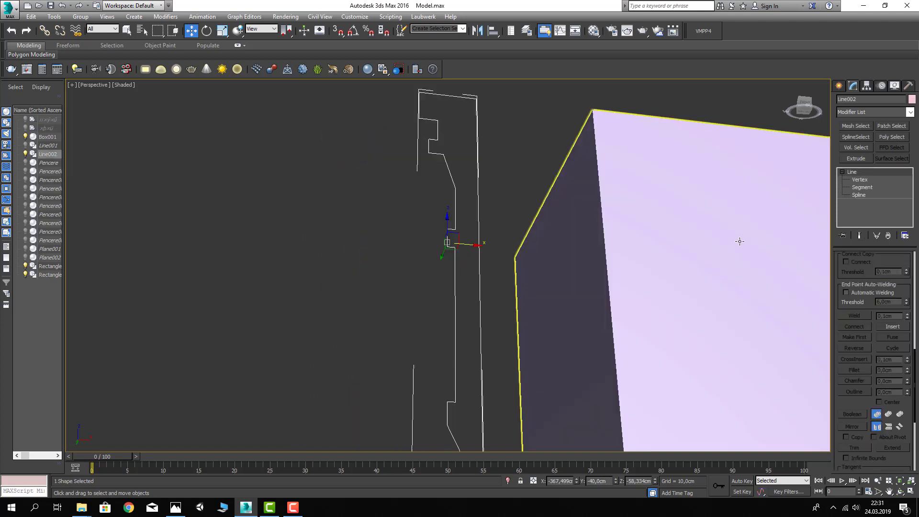
pyautogui.click(860, 181)
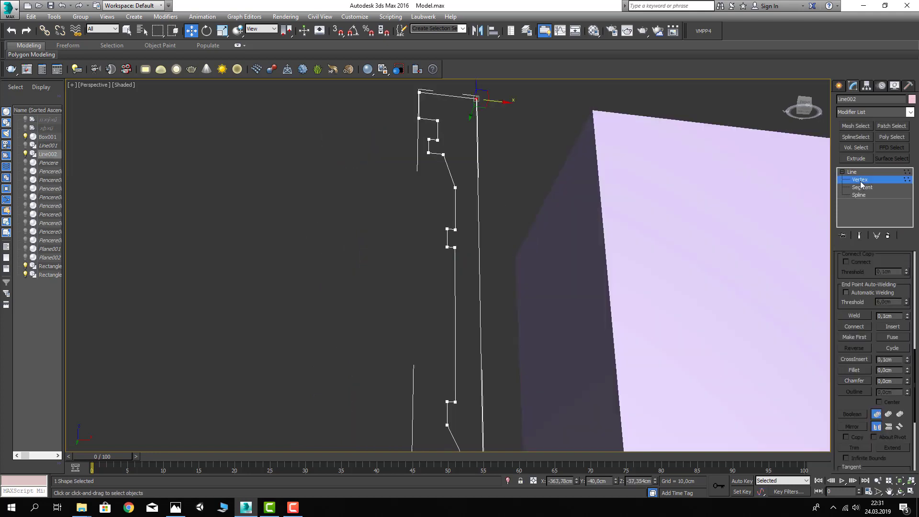
# - Convert the vertex atop the profile's slanted segment to a Bezier Corner
pyautogui.click(443, 155)
pyautogui.click(455, 187)
pyautogui.scroll(2, 454, 191)
pyautogui.scroll(2, 455, 202)
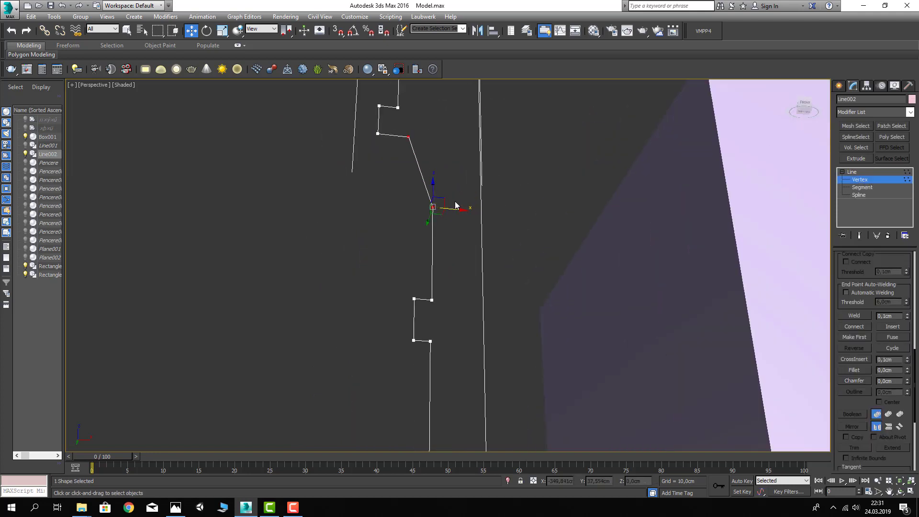
pyautogui.moveTo(455, 204); pyautogui.dragTo(438, 233, button='middle')
pyautogui.click(407, 166)
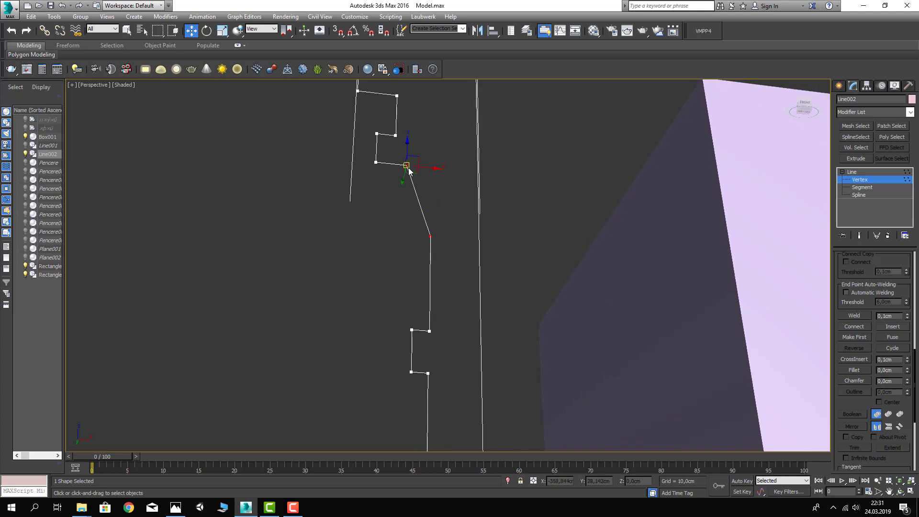
pyautogui.rightClick(406, 167)
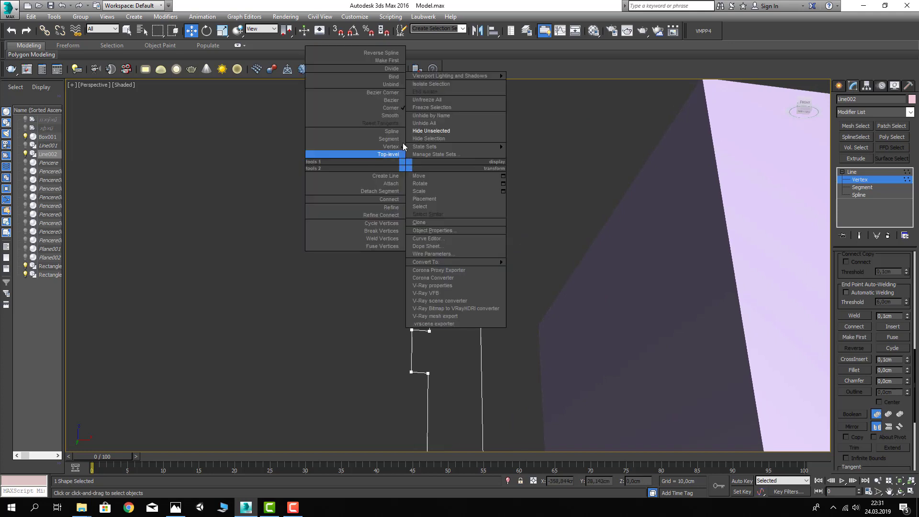
pyautogui.click(383, 93)
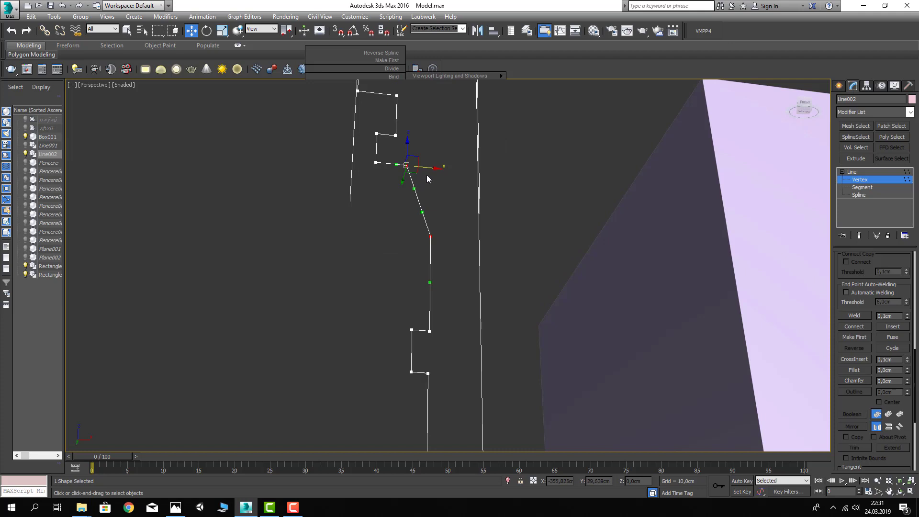
pyautogui.moveTo(426, 177)
pyautogui.keyDown('alt'); pyautogui.mouseDown(button='middle')
pyautogui.moveTo(408, 234)
pyautogui.moveTo(437, 237)
pyautogui.moveTo(407, 171)
pyautogui.mouseUp(button='middle'); pyautogui.keyUp('alt')
pyautogui.click(434, 231)
pyautogui.click(406, 170)
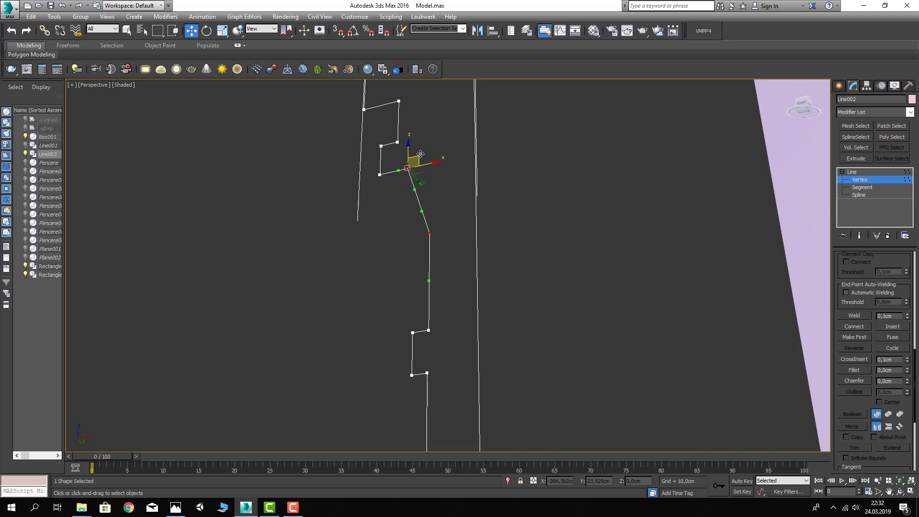
# - Drag Line002's vertex Bezier handles to smoothly curve its middle section, then exit Vertex mode and deselect
pyautogui.moveTo(413, 189); pyautogui.dragTo(422, 168)
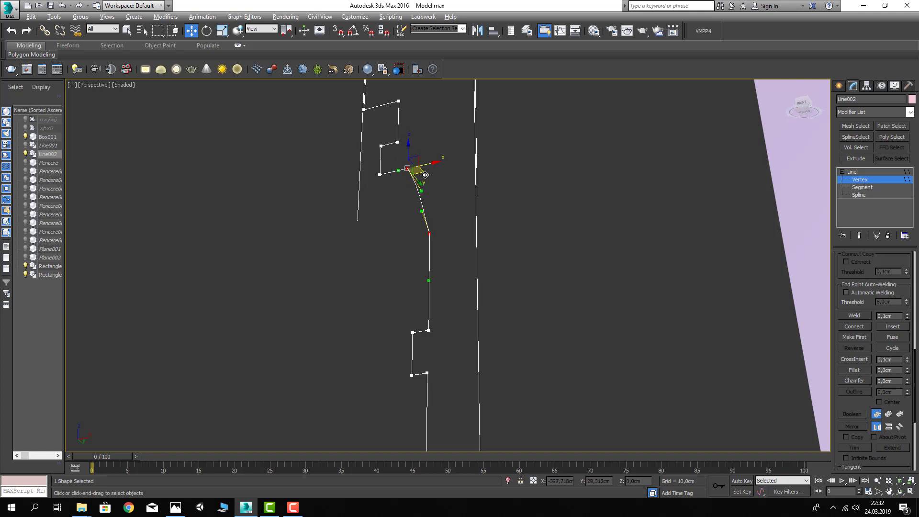
pyautogui.keyDown('alt'); pyautogui.moveTo(421, 168); pyautogui.dragTo(421, 202, button='middle'); pyautogui.keyUp('alt')
pyautogui.moveTo(421, 190)
pyautogui.mouseDown()
pyautogui.moveTo(428, 206)
pyautogui.moveTo(405, 219)
pyautogui.mouseUp()
pyautogui.moveTo(434, 266)
pyautogui.keyDown('alt'); pyautogui.mouseDown(button='middle')
pyautogui.moveTo(442, 279)
pyautogui.moveTo(439, 268)
pyautogui.mouseUp(button='middle'); pyautogui.keyUp('alt')
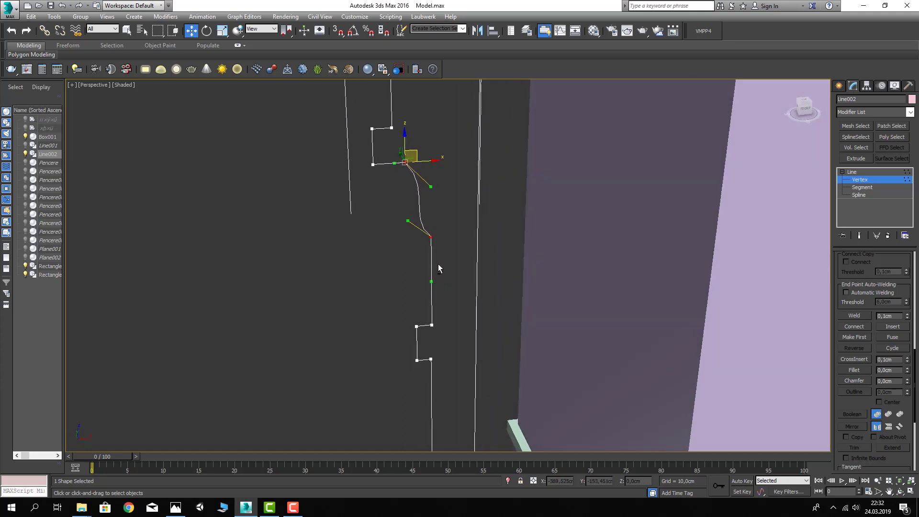
pyautogui.moveTo(431, 190); pyautogui.dragTo(434, 185)
pyautogui.moveTo(407, 220); pyautogui.dragTo(436, 203)
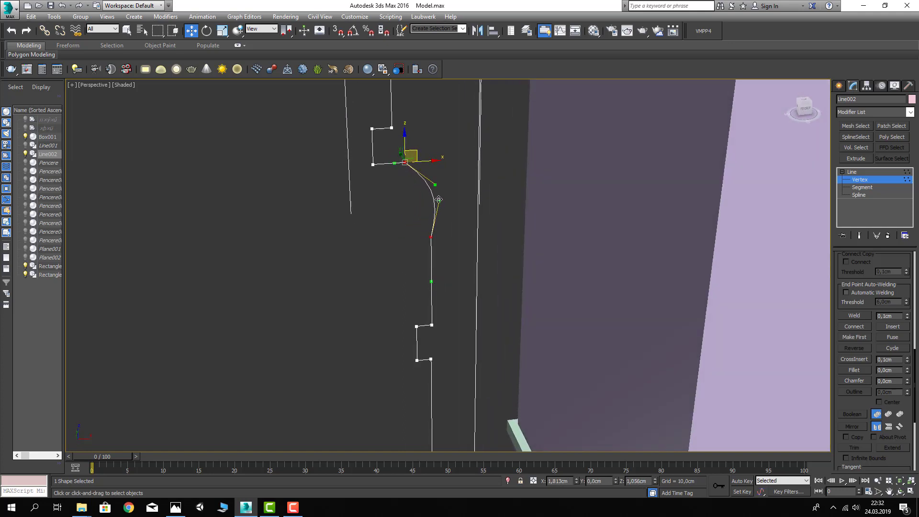
pyautogui.moveTo(434, 182); pyautogui.dragTo(435, 196)
pyautogui.keyDown('alt'); pyautogui.moveTo(447, 199); pyautogui.dragTo(650, 202, button='middle'); pyautogui.keyUp('alt')
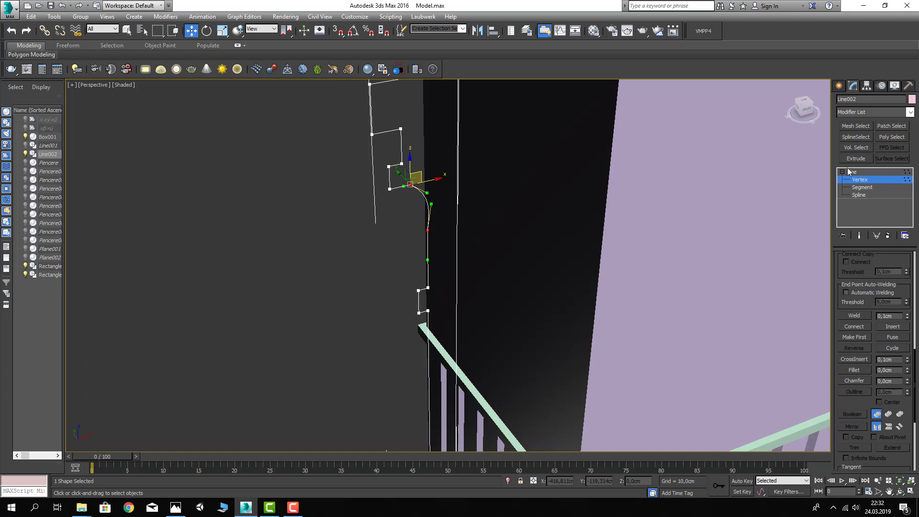
pyautogui.click(847, 172)
pyautogui.click(325, 261)
pyautogui.moveTo(324, 261)
pyautogui.keyDown('alt'); pyautogui.mouseDown(button='middle')
pyautogui.moveTo(342, 249)
pyautogui.moveTo(332, 238)
pyautogui.moveTo(400, 257)
pyautogui.moveTo(355, 238)
pyautogui.moveTo(387, 205)
pyautogui.mouseUp(button='middle'); pyautogui.keyUp('alt')
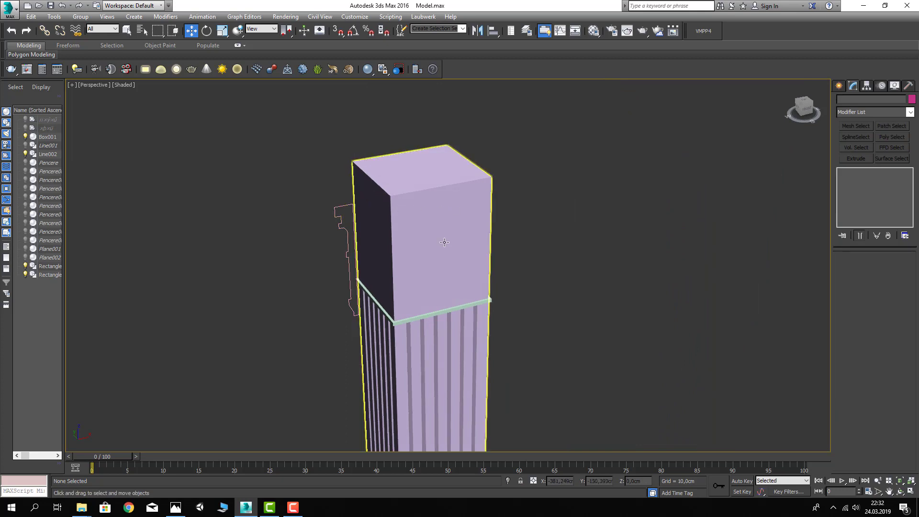
# - Draw Rectangle003 snapped over the tall box's top face
pyautogui.moveTo(445, 242); pyautogui.dragTo(450, 261, button='middle')
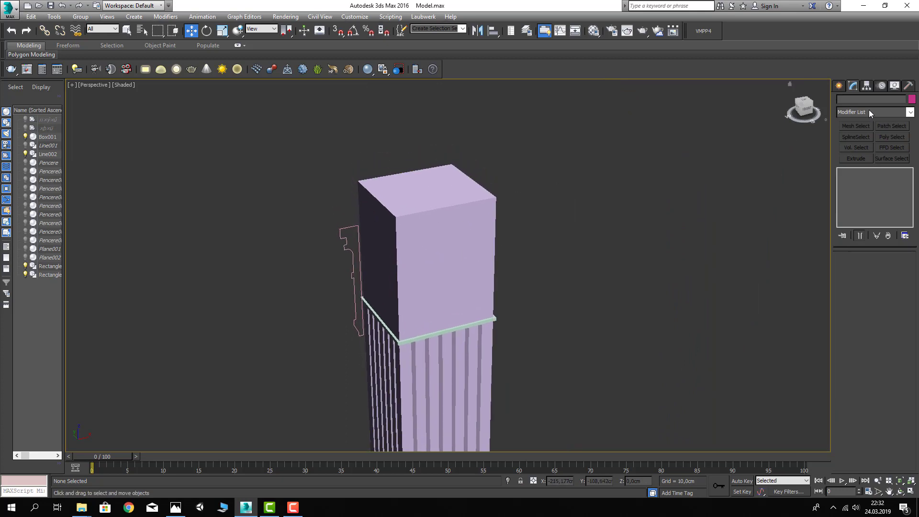
pyautogui.click(838, 88)
pyautogui.click(893, 154)
pyautogui.scroll(2, 513, 179)
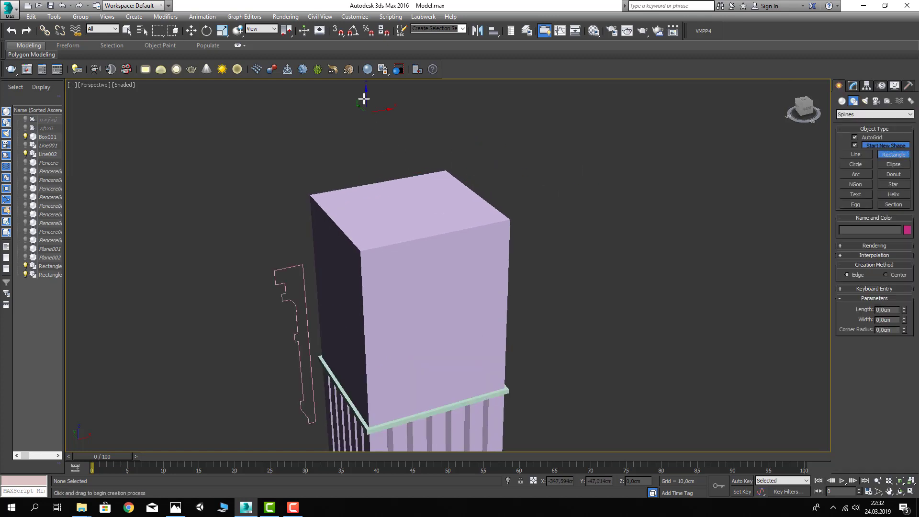
pyautogui.moveTo(359, 197); pyautogui.dragTo(373, 187, button='middle')
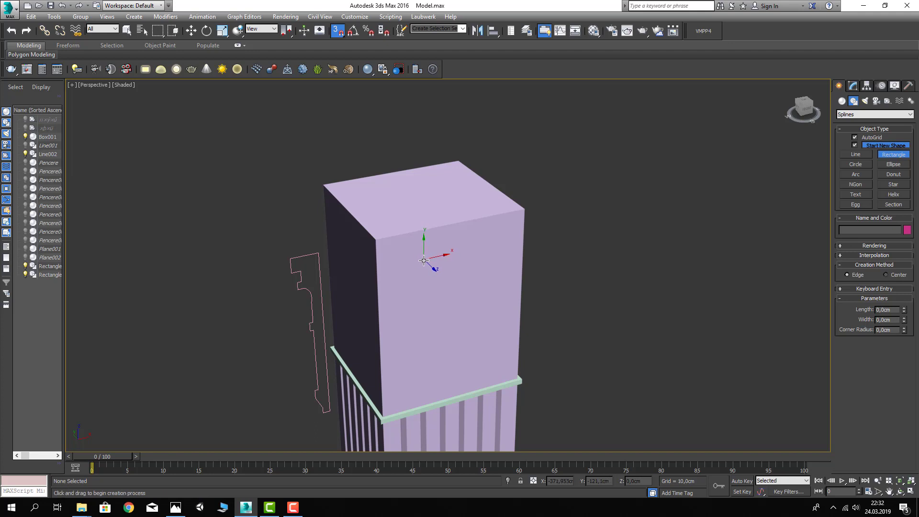
pyautogui.moveTo(426, 251); pyautogui.dragTo(429, 271, button='middle')
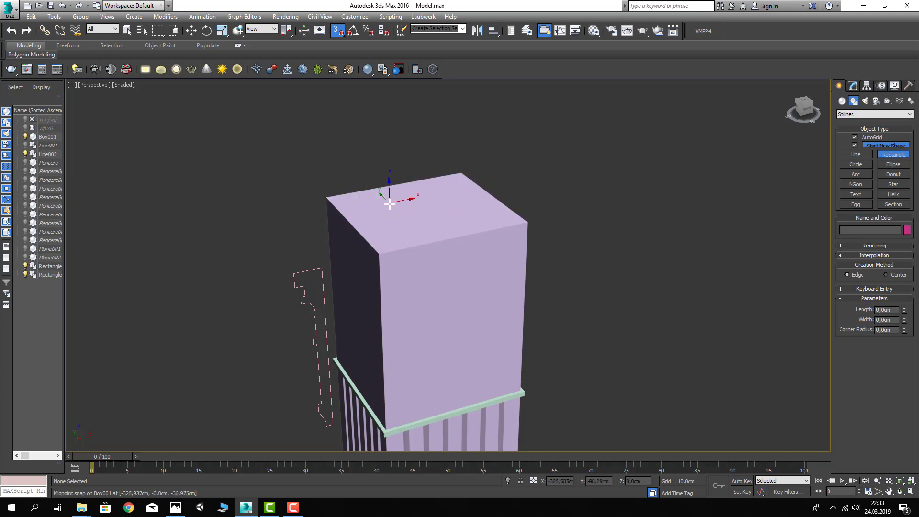
pyautogui.moveTo(321, 196); pyautogui.dragTo(529, 222)
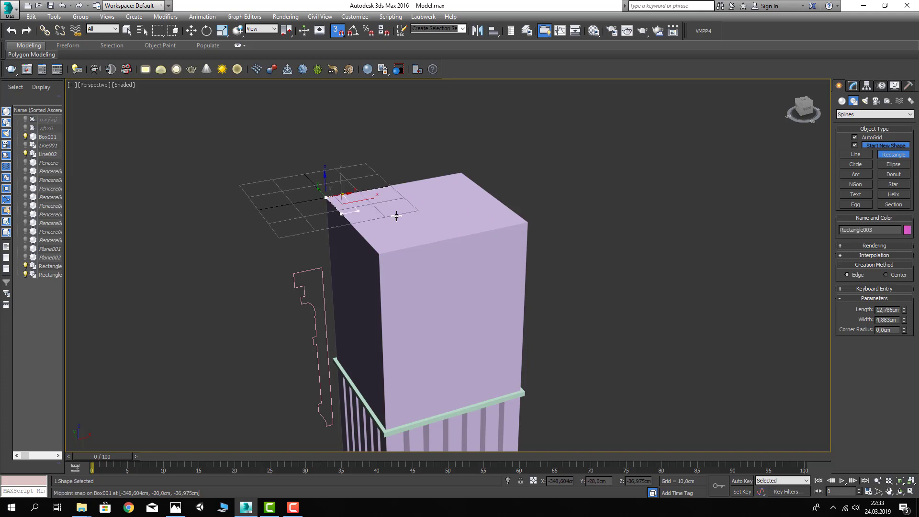
pyautogui.rightClick(544, 236)
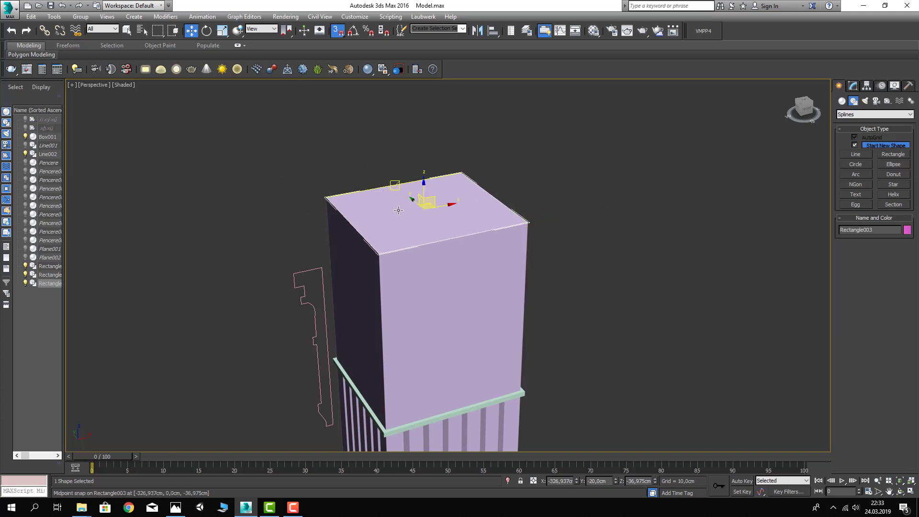
# - Add a Bevel Profile modifier to Rectangle003 with Line002 as the profile, and switch to wireframe
pyautogui.click(852, 87)
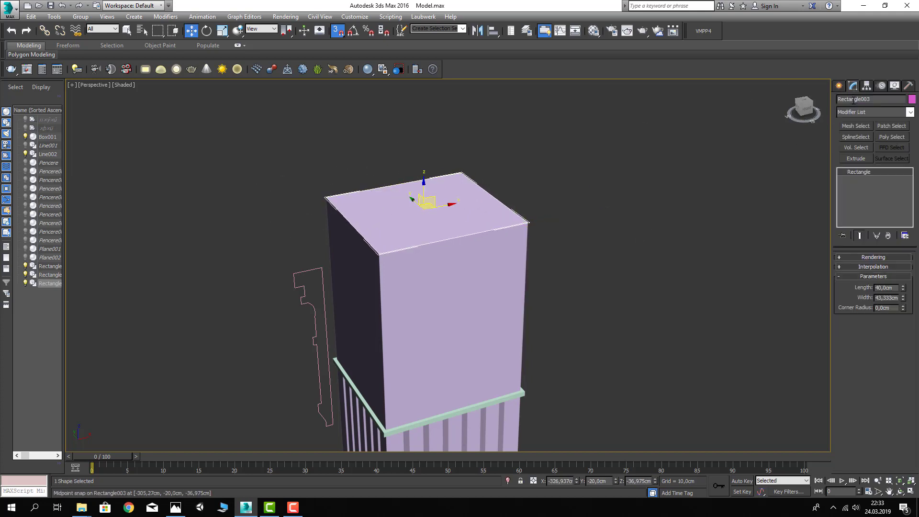
pyautogui.click(855, 114)
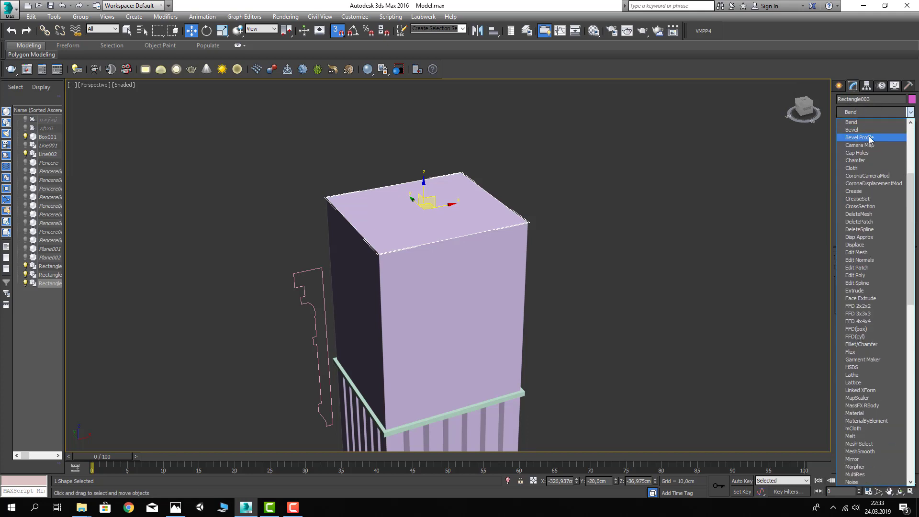
pyautogui.click(859, 137)
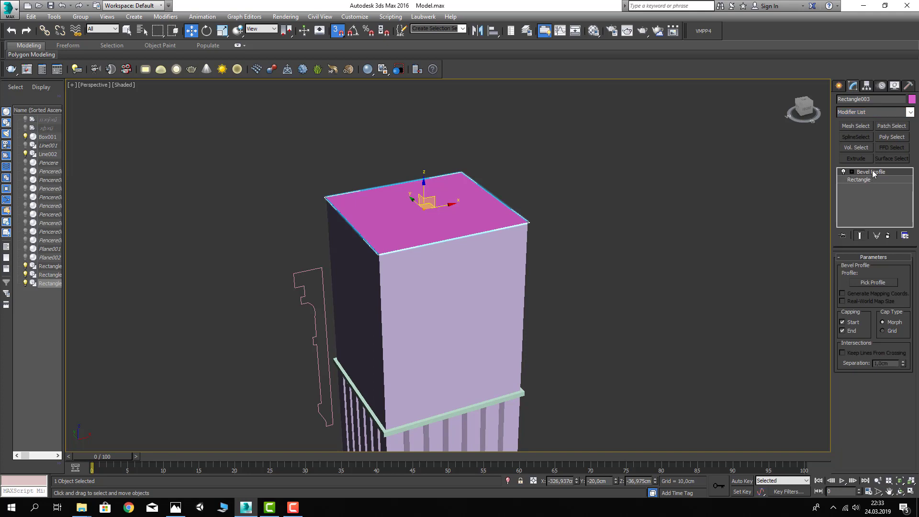
pyautogui.click(868, 283)
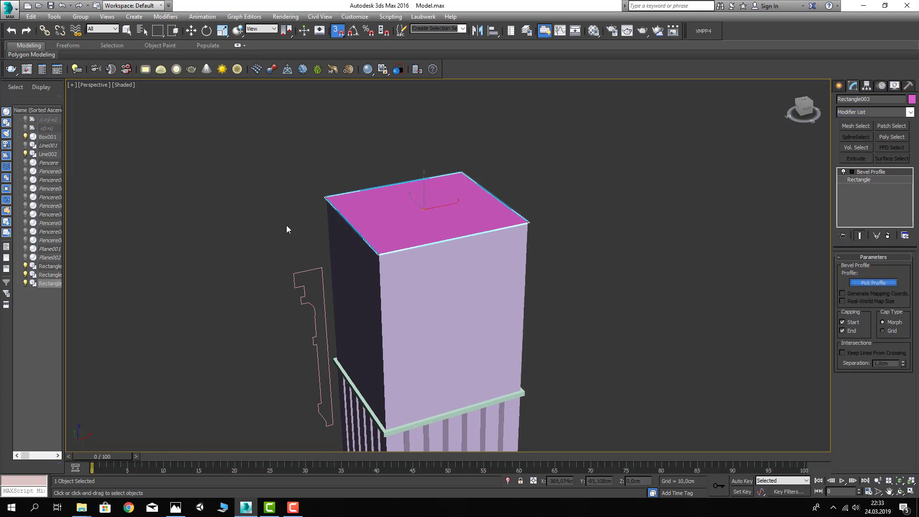
pyautogui.click(304, 272)
pyautogui.scroll(-2, 268, 235)
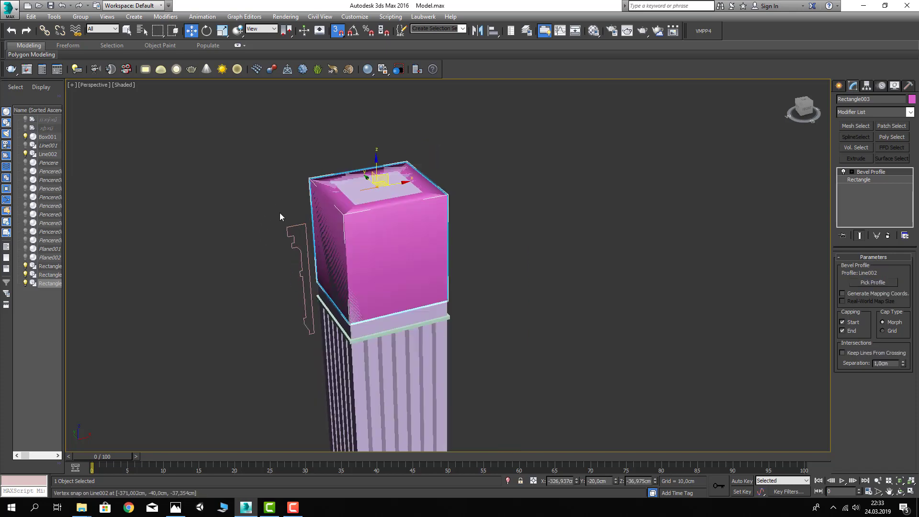
pyautogui.moveTo(279, 212)
pyautogui.keyDown('alt'); pyautogui.mouseDown(button='middle')
pyautogui.moveTo(240, 171)
pyautogui.moveTo(302, 170)
pyautogui.moveTo(279, 174)
pyautogui.moveTo(297, 161)
pyautogui.moveTo(494, 271)
pyautogui.moveTo(298, 264)
pyautogui.moveTo(299, 282)
pyautogui.moveTo(299, 240)
pyautogui.moveTo(300, 266)
pyautogui.mouseUp(button='middle'); pyautogui.keyUp('alt')
pyautogui.scroll(2, 339, 179)
pyautogui.press('F3')
pyautogui.press('F3')
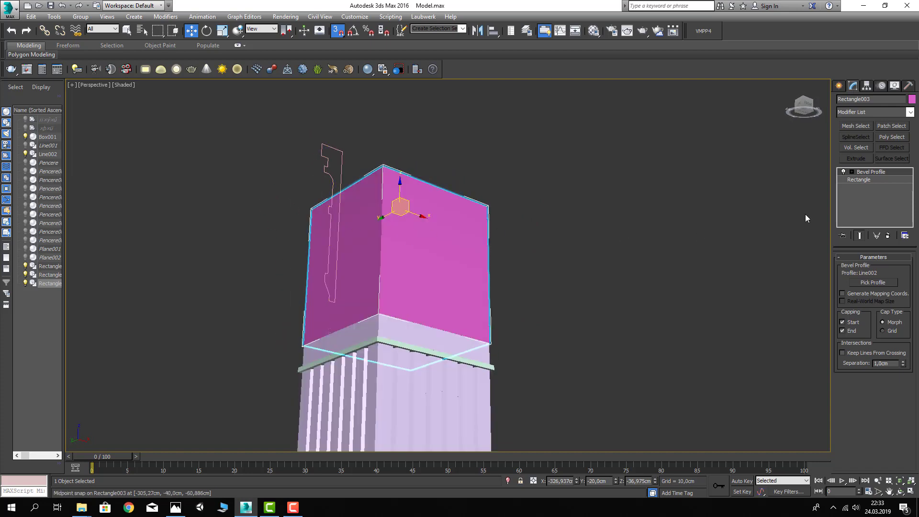
# - Rotate the Bevel Profile's Profile Gizmo 180° in Offset Z, then deselect
pyautogui.click(852, 172)
pyautogui.click(877, 180)
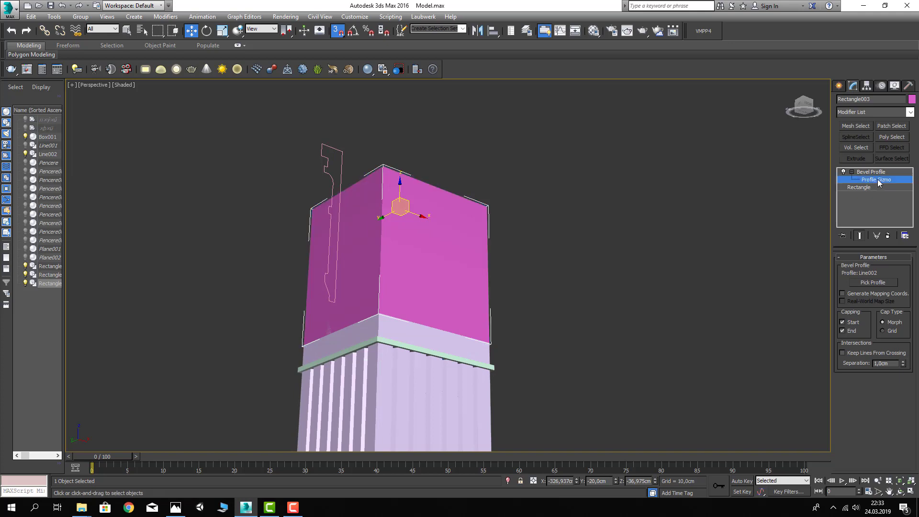
pyautogui.press('e')
pyautogui.press('F12')
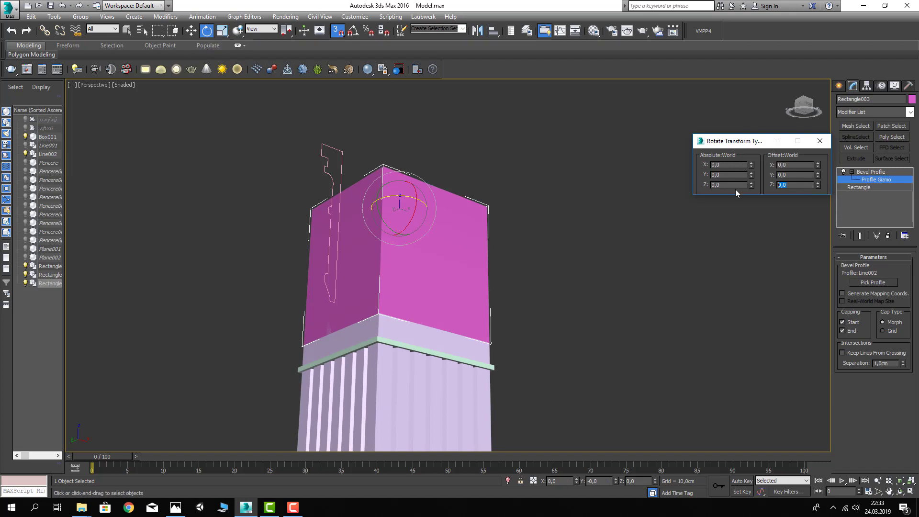
pyautogui.write('180')
pyautogui.press('Return')
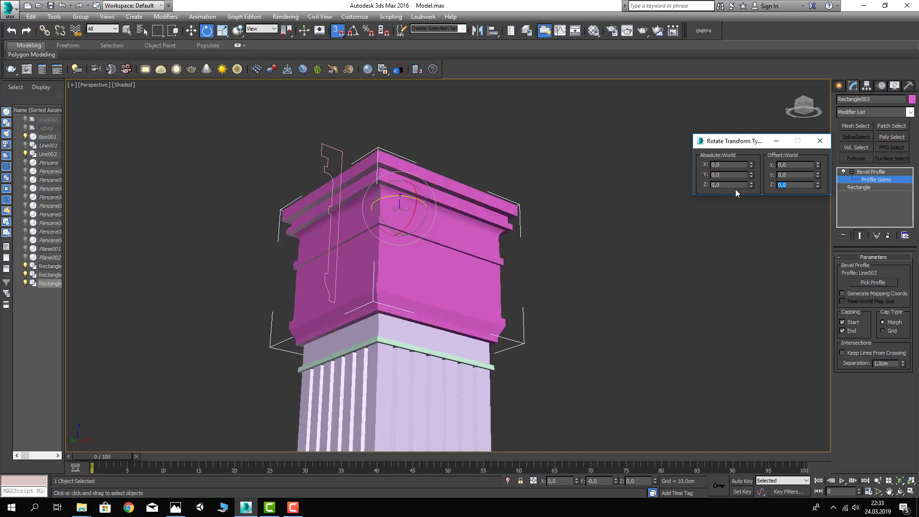
pyautogui.click(819, 140)
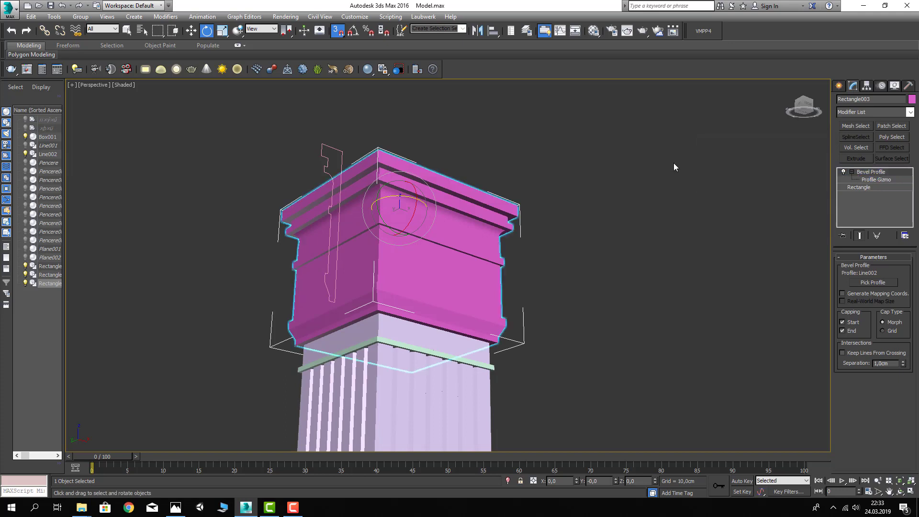
pyautogui.click(548, 151)
# - Change the shading and orbit in close to inspect the flared capital
pyautogui.press('F4')
pyautogui.press('F4')
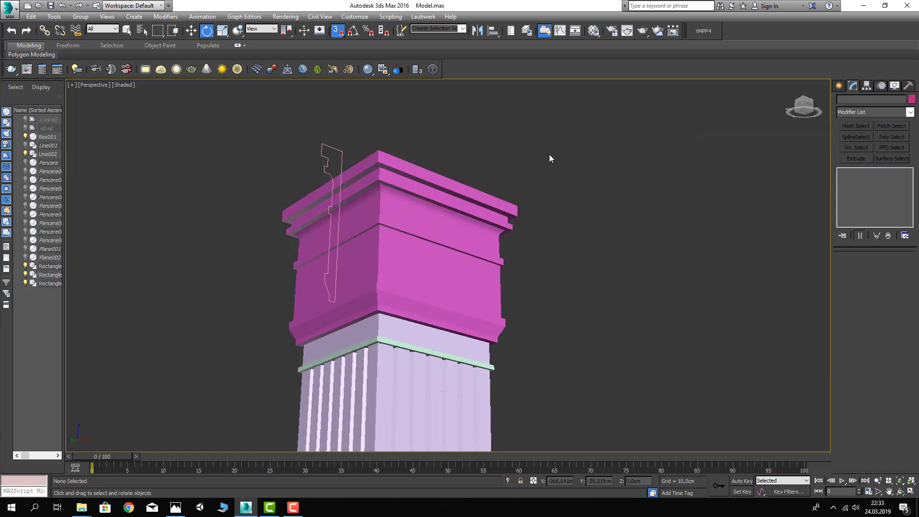
pyautogui.scroll(-5, 550, 154)
pyautogui.moveTo(550, 186)
pyautogui.keyDown('alt'); pyautogui.mouseDown(button='middle')
pyautogui.moveTo(503, 185)
pyautogui.moveTo(455, 119)
pyautogui.mouseUp(button='middle'); pyautogui.keyUp('alt')
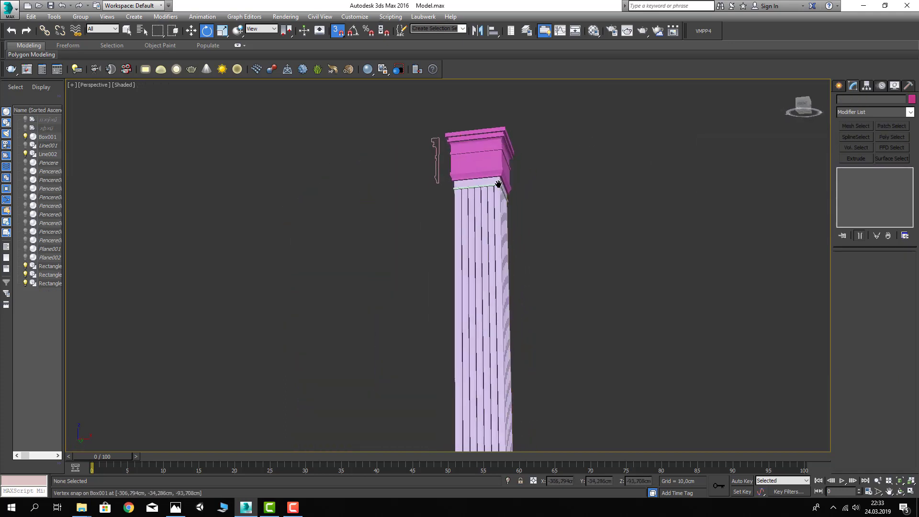
pyautogui.scroll(2, 455, 119)
pyautogui.scroll(-3, 454, 119)
pyautogui.keyDown('alt'); pyautogui.moveTo(424, 148); pyautogui.dragTo(440, 143, button='middle'); pyautogui.keyUp('alt')
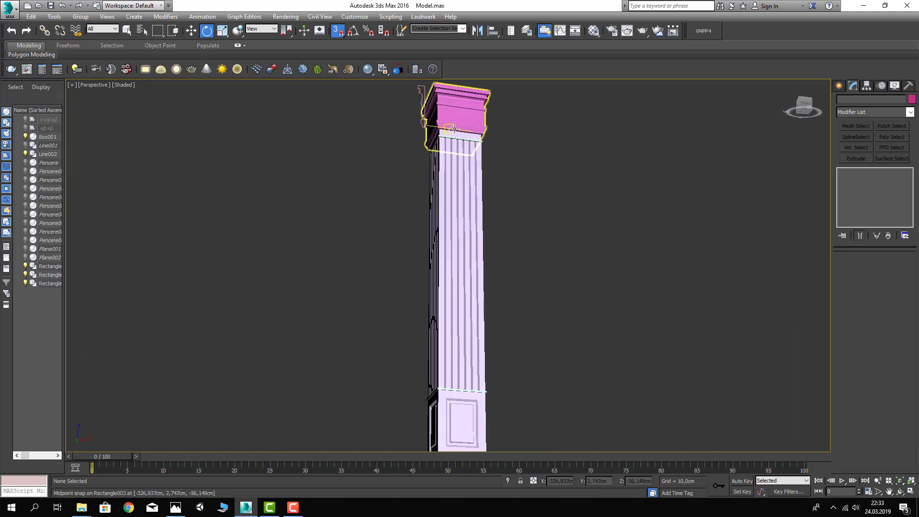
pyautogui.scroll(4, 440, 143)
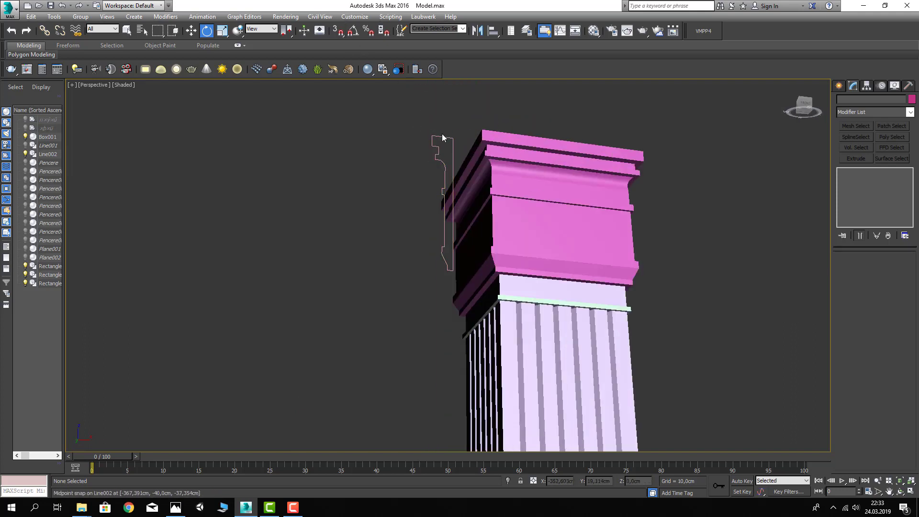
pyautogui.click(442, 137)
pyautogui.press('1')
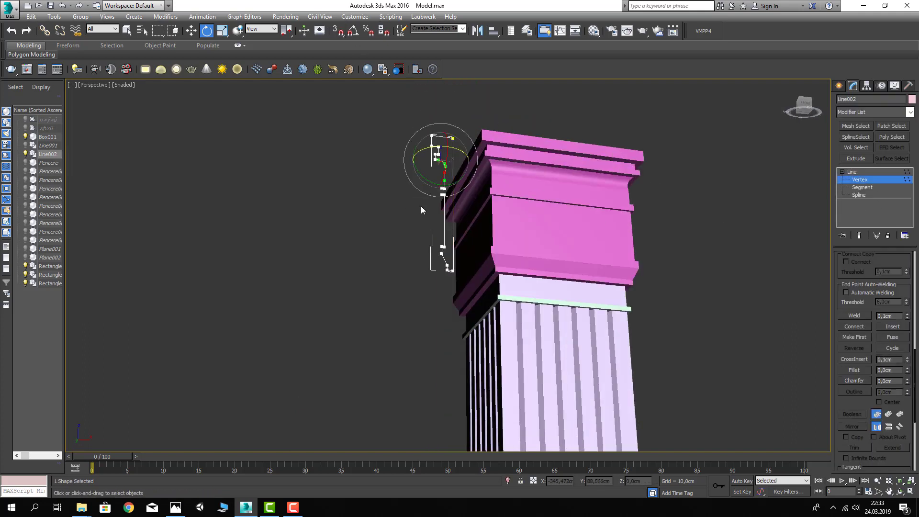
pyautogui.click(424, 175)
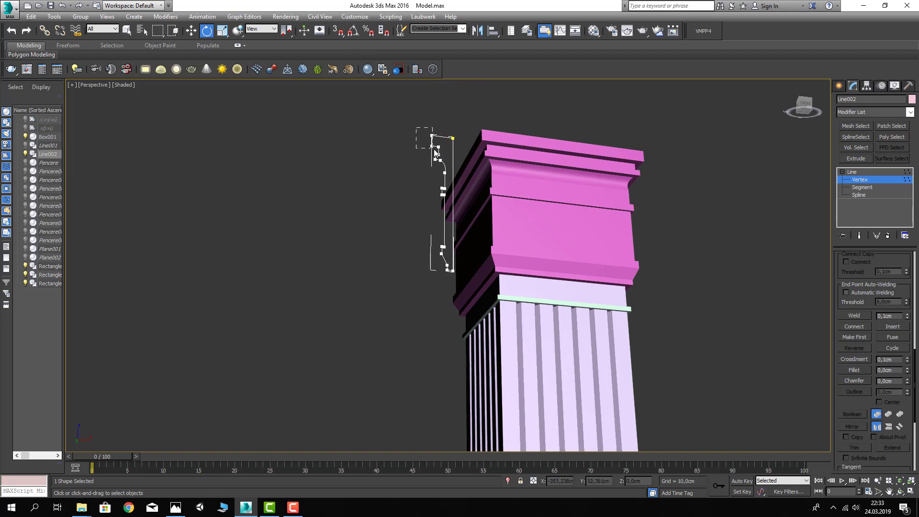
pyautogui.moveTo(416, 128)
pyautogui.mouseDown()
pyautogui.moveTo(434, 150)
pyautogui.moveTo(454, 138)
pyautogui.mouseUp()
pyautogui.press('w')
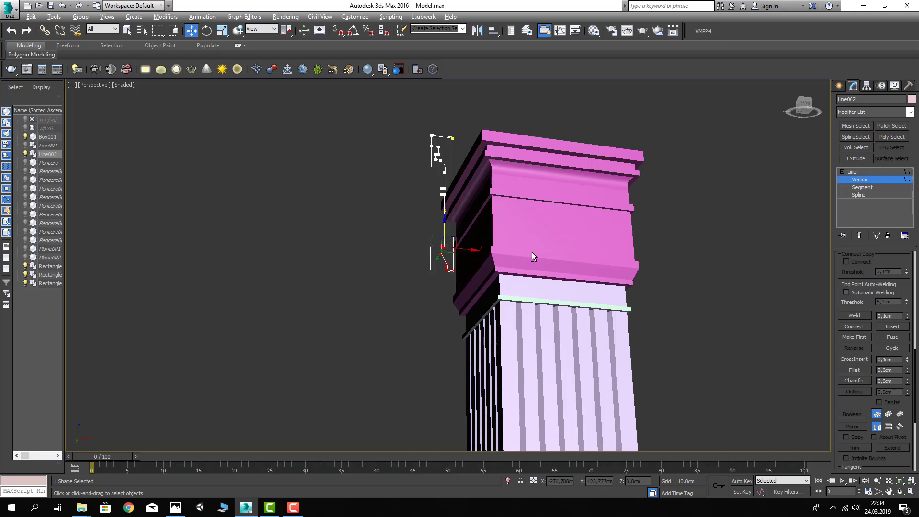
pyautogui.keyDown('alt'); pyautogui.moveTo(532, 251); pyautogui.dragTo(519, 184, button='middle'); pyautogui.keyUp('alt')
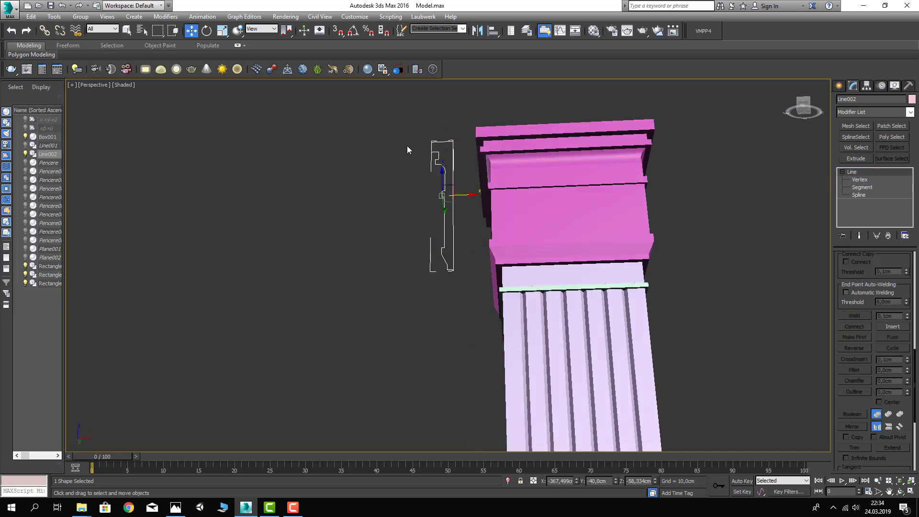
pyautogui.click(436, 164)
pyautogui.click(437, 163)
pyautogui.press('Delete')
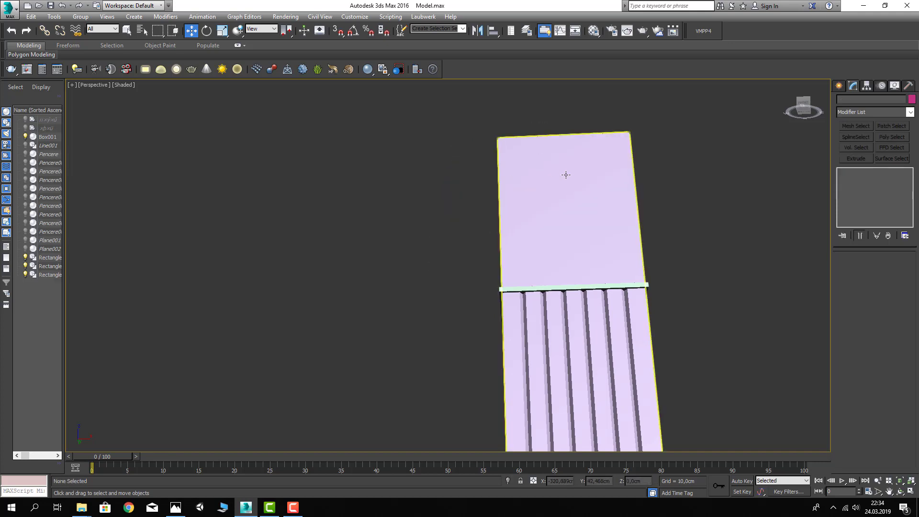
pyautogui.hotkey('ctrl', 'z')
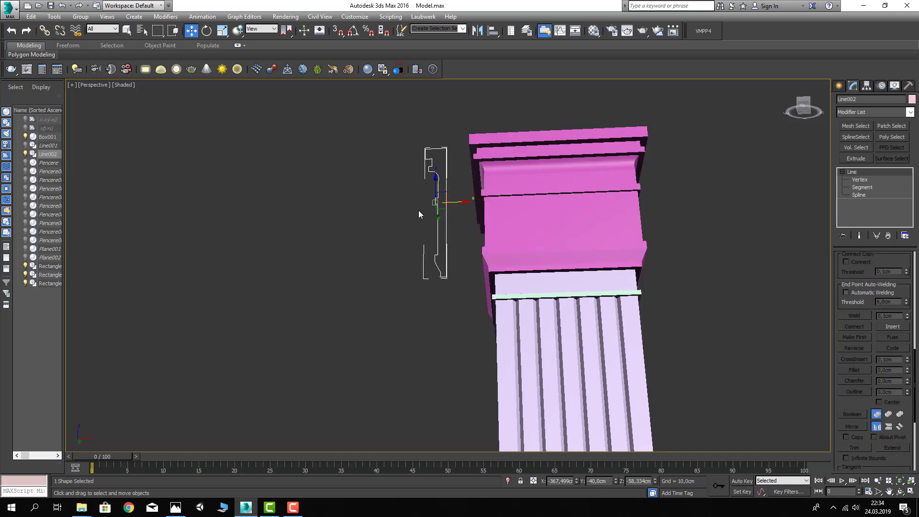
pyautogui.keyDown('alt'); pyautogui.moveTo(419, 214); pyautogui.dragTo(512, 165, button='middle'); pyautogui.keyUp('alt')
pyautogui.click(604, 160)
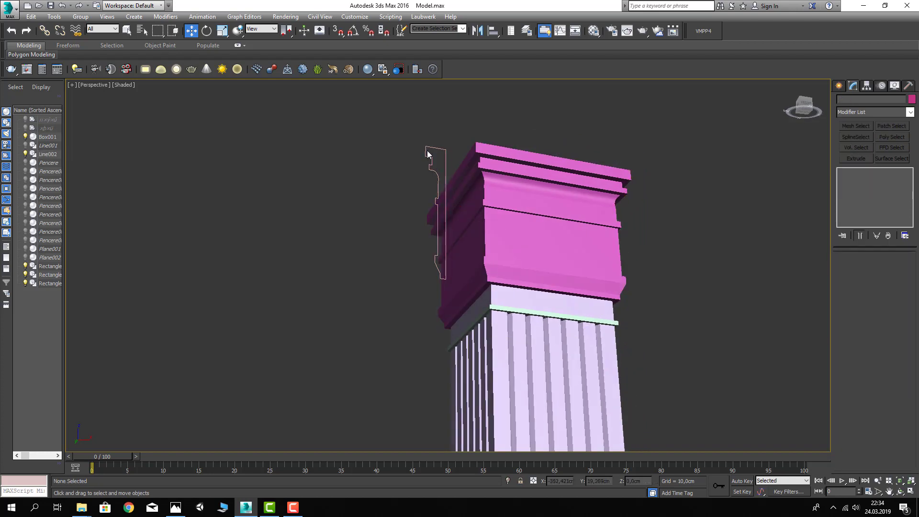
pyautogui.keyDown('alt'); pyautogui.moveTo(464, 188); pyautogui.dragTo(506, 178, button='middle'); pyautogui.keyUp('alt')
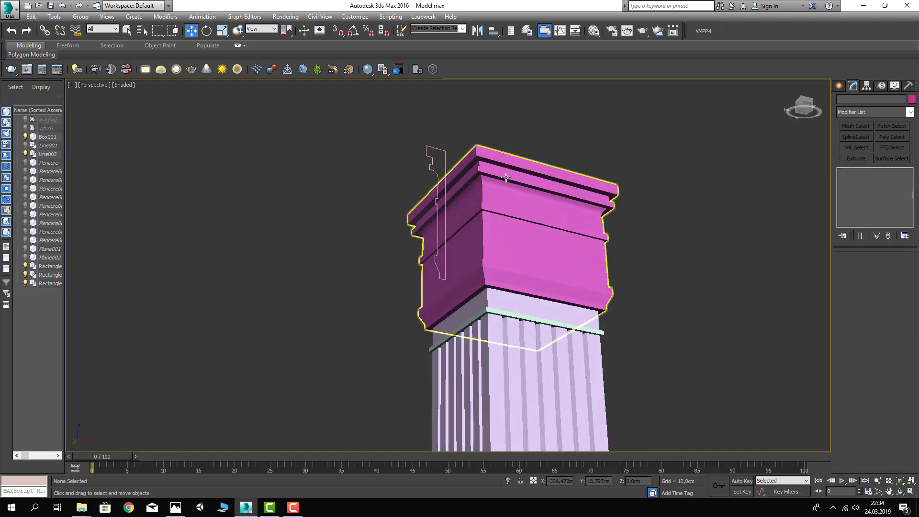
# - Convert the pink capital to an Editable Poly
pyautogui.click(506, 178)
pyautogui.rightClick(505, 177)
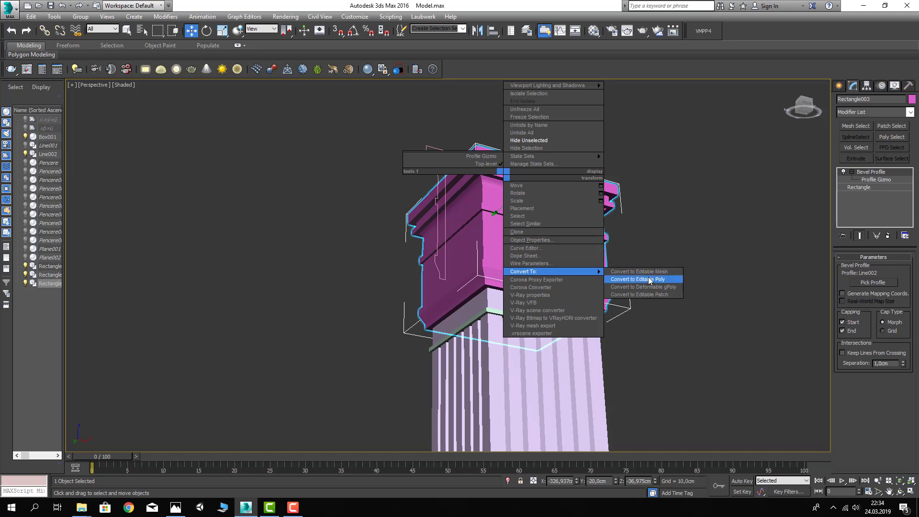
pyautogui.click(649, 280)
pyautogui.click(451, 162)
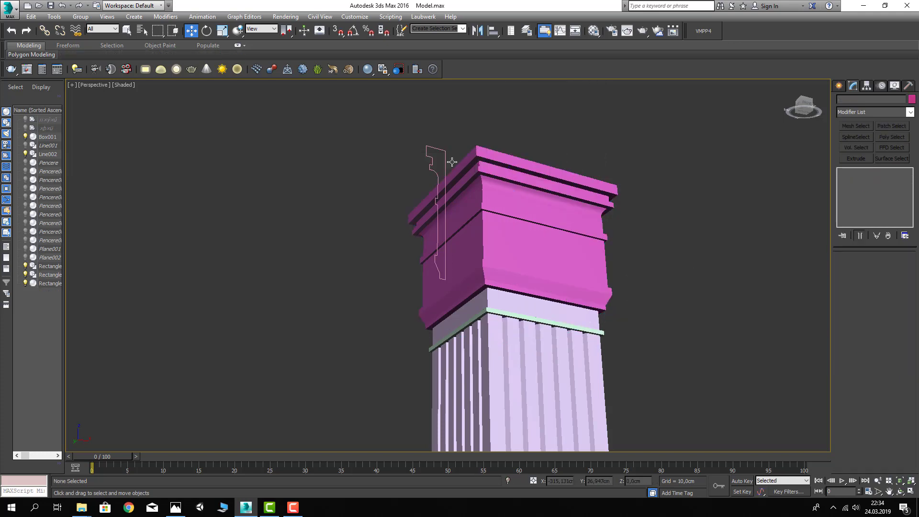
# - Delete the Line002 profile line and reselect the capital
pyautogui.click(427, 147)
pyautogui.press('Delete')
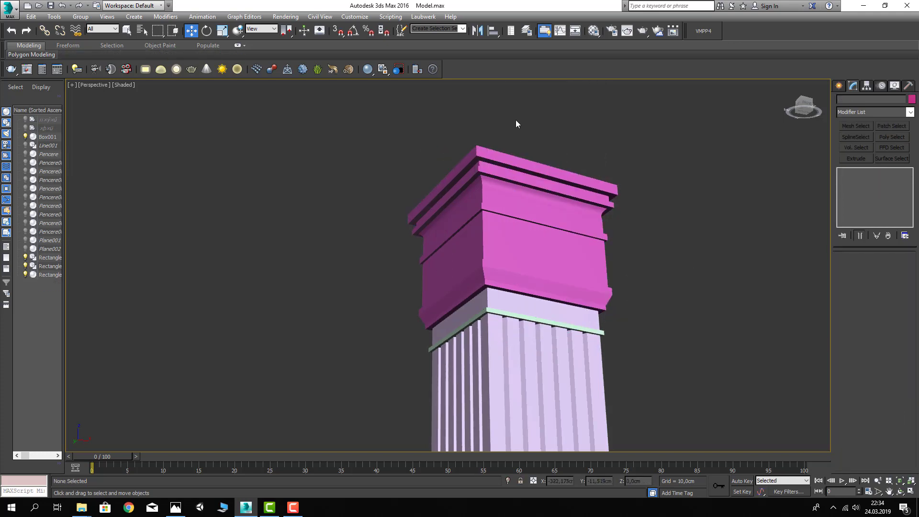
pyautogui.keyDown('alt'); pyautogui.moveTo(516, 124); pyautogui.dragTo(392, 206, button='middle'); pyautogui.keyUp('alt')
pyautogui.scroll(-5, 562, 262)
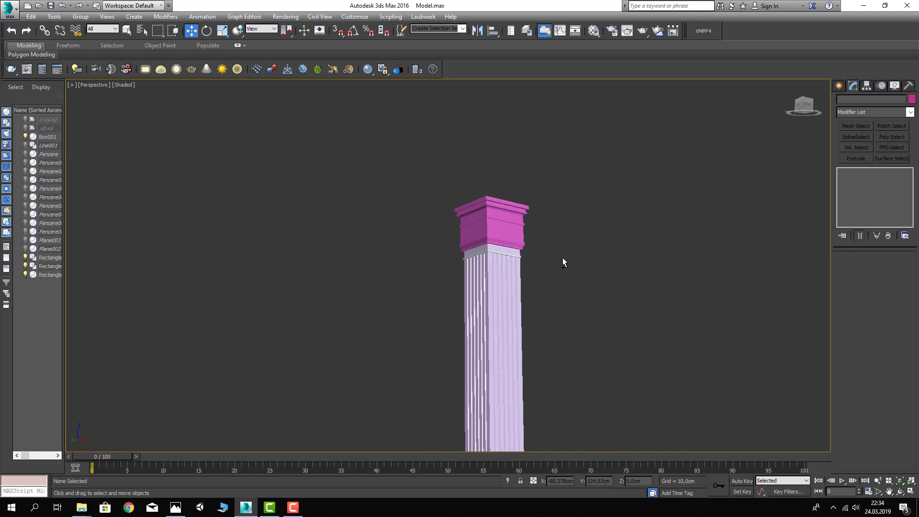
pyautogui.scroll(2, 562, 262)
pyautogui.scroll(2, 544, 184)
pyautogui.click(505, 150)
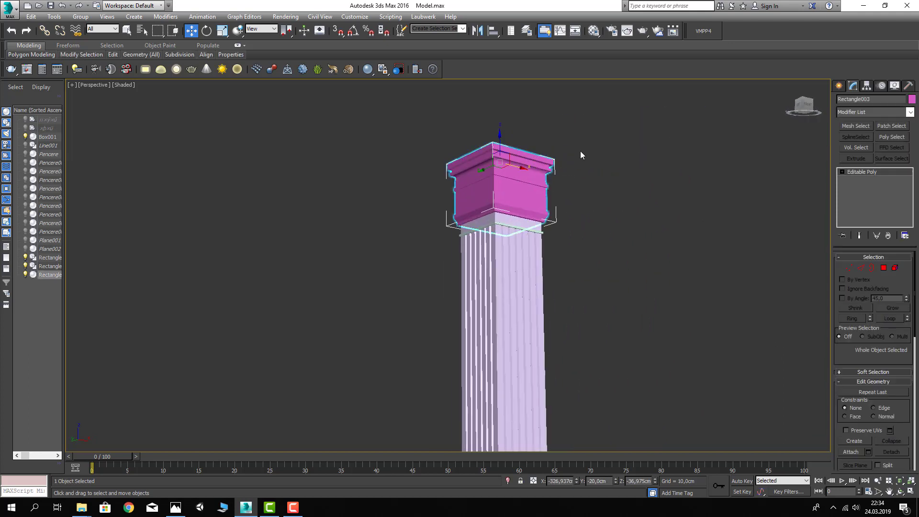
pyautogui.scroll(-2, 582, 167)
pyautogui.scroll(-1, 583, 192)
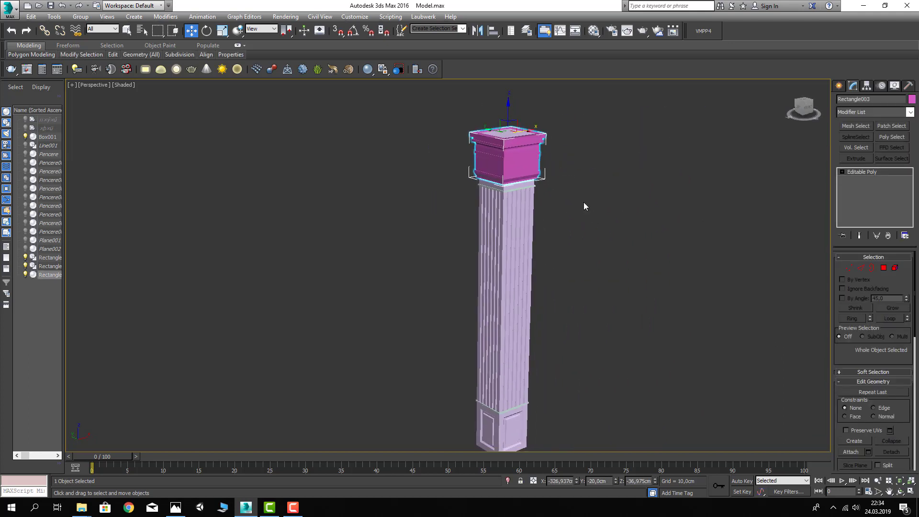
# - Assign the white Duvar material to the column
pyautogui.click(587, 202)
pyautogui.press('m')
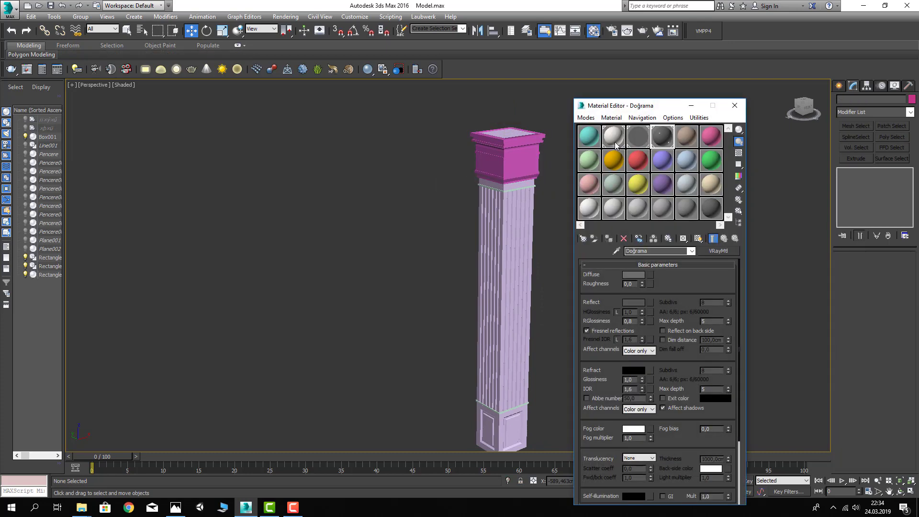
pyautogui.scroll(-2, 392, 177)
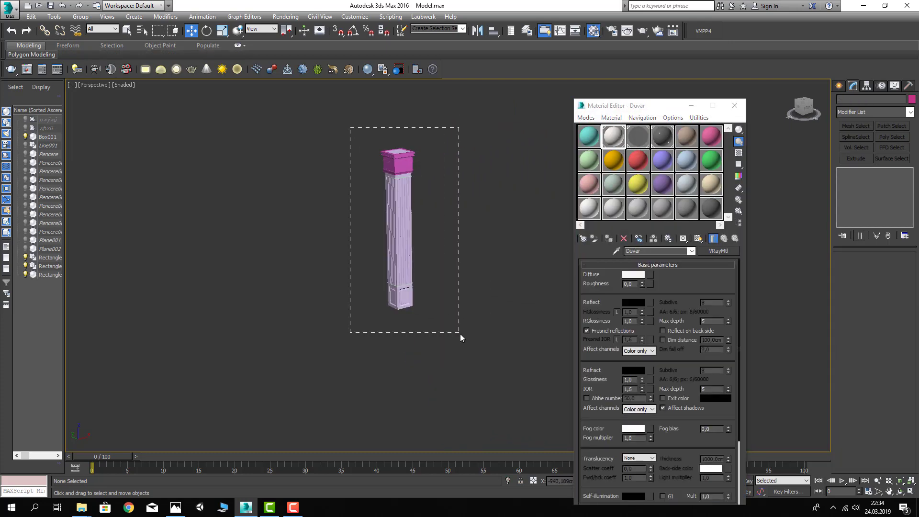
pyautogui.moveTo(461, 337); pyautogui.dragTo(460, 338)
pyautogui.click(608, 238)
pyautogui.click(432, 243)
# - Select all four column parts and group them as 'Sütun'
pyautogui.keyDown('alt'); pyautogui.moveTo(432, 243); pyautogui.dragTo(404, 234, button='middle'); pyautogui.keyUp('alt')
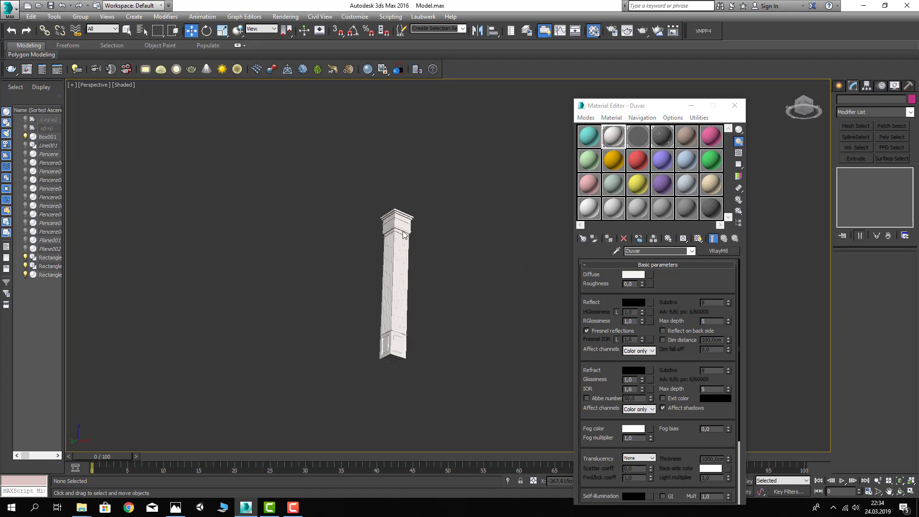
pyautogui.scroll(3, 420, 213)
pyautogui.moveTo(450, 203)
pyautogui.keyDown('alt'); pyautogui.mouseDown(button='middle')
pyautogui.moveTo(454, 215)
pyautogui.moveTo(497, 174)
pyautogui.mouseUp(button='middle'); pyautogui.keyUp('alt')
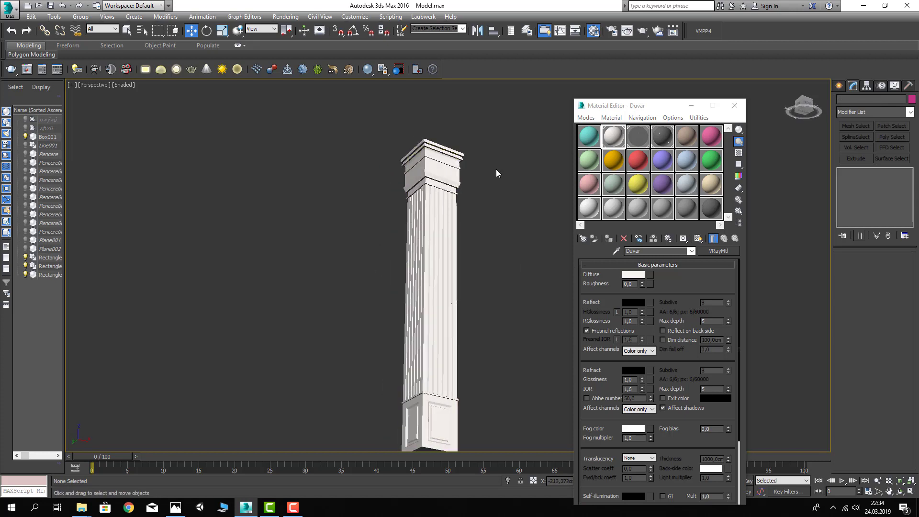
pyautogui.click(437, 165)
pyautogui.scroll(-2, 484, 225)
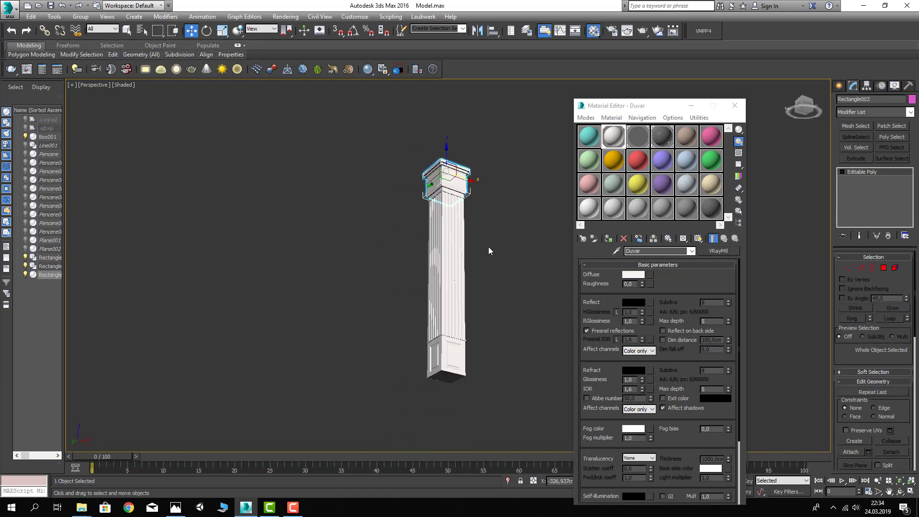
pyautogui.keyDown('alt'); pyautogui.moveTo(488, 246); pyautogui.dragTo(460, 296, button='middle'); pyautogui.keyUp('alt')
pyautogui.click(450, 334)
pyautogui.click(355, 152)
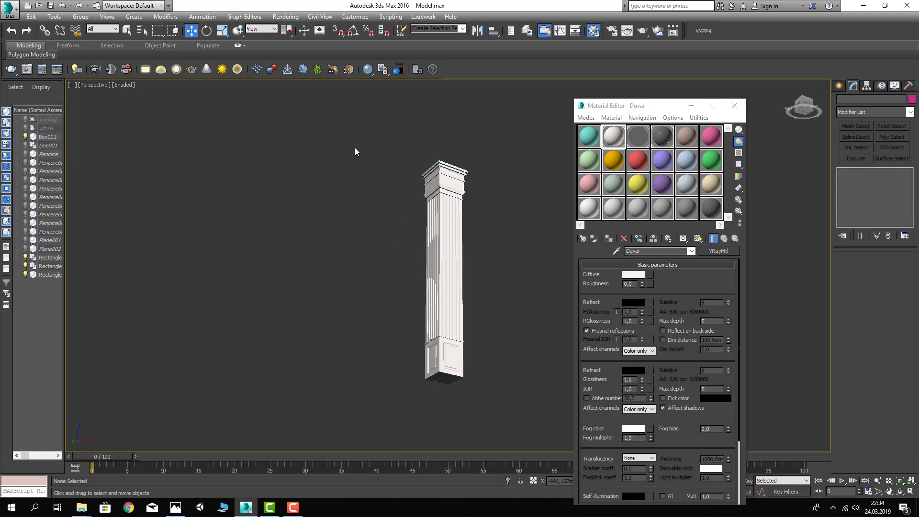
pyautogui.moveTo(499, 411); pyautogui.dragTo(499, 410)
pyautogui.click(76, 18)
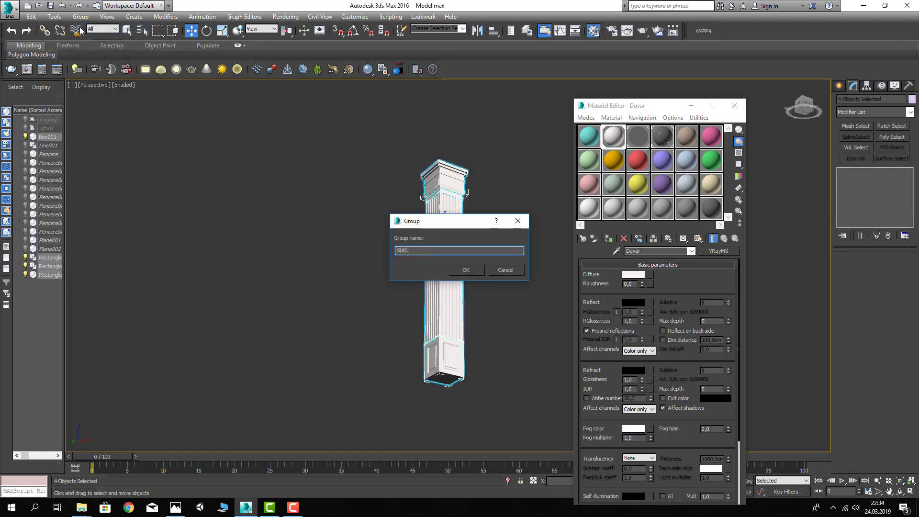
pyautogui.press('Return')
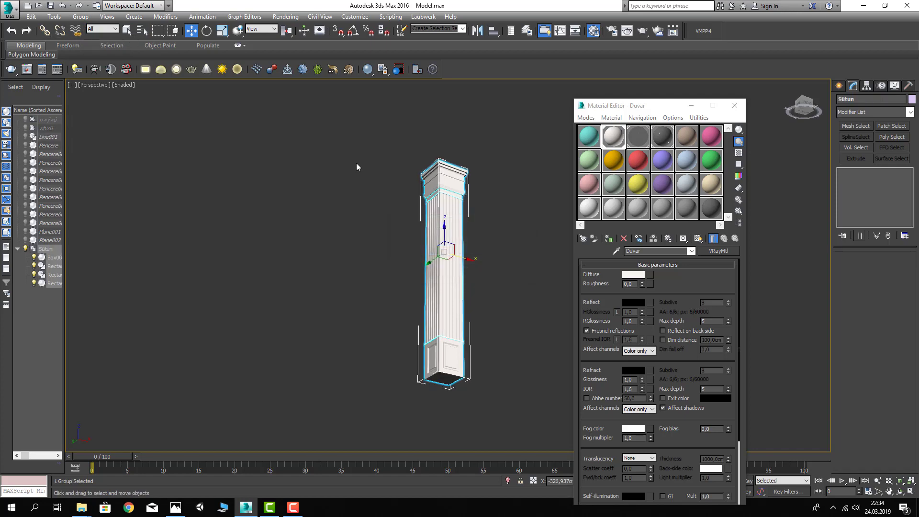
# - Unhide all building objects, close the Material Editor, and frame the Sütun group
pyautogui.rightClick(389, 127)
pyautogui.click(431, 82)
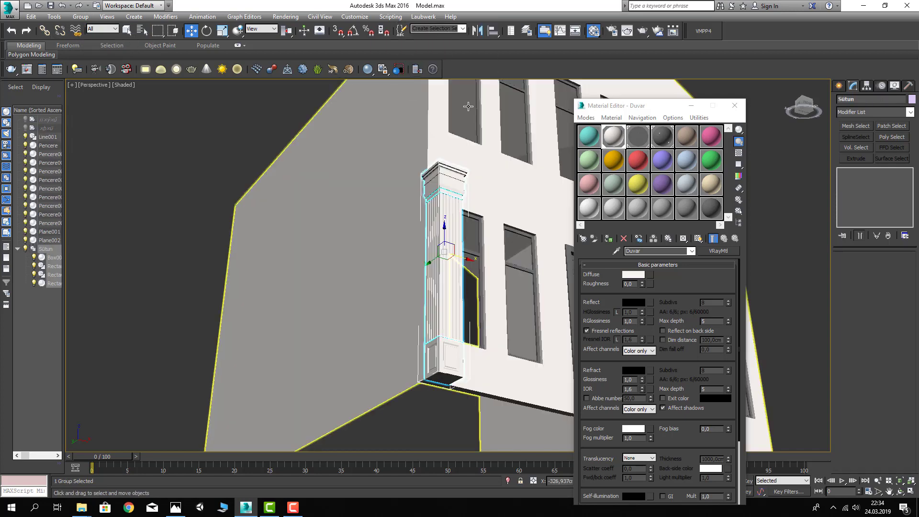
pyautogui.click(735, 105)
pyautogui.click(335, 335)
pyautogui.scroll(-3, 431, 287)
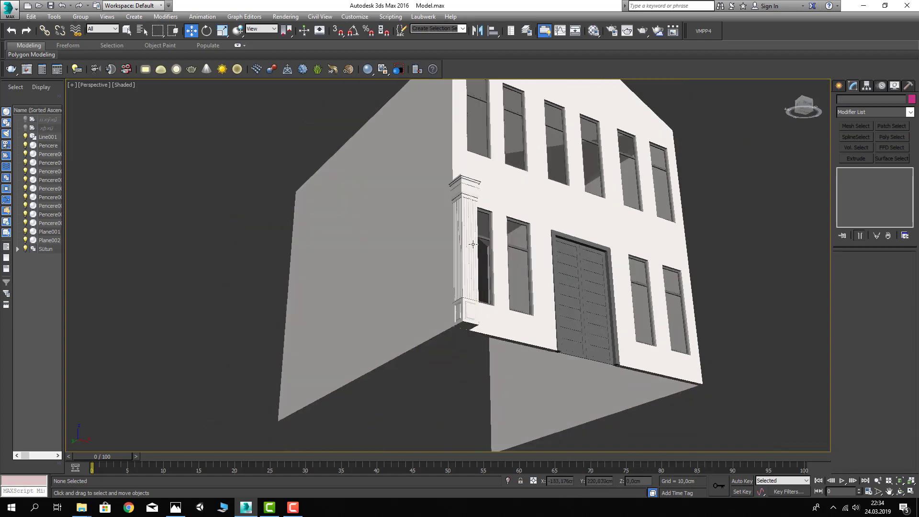
pyautogui.moveTo(460, 383)
pyautogui.mouseDown(button='middle')
pyautogui.moveTo(463, 306)
pyautogui.moveTo(529, 331)
pyautogui.mouseUp(button='middle')
pyautogui.click(416, 268)
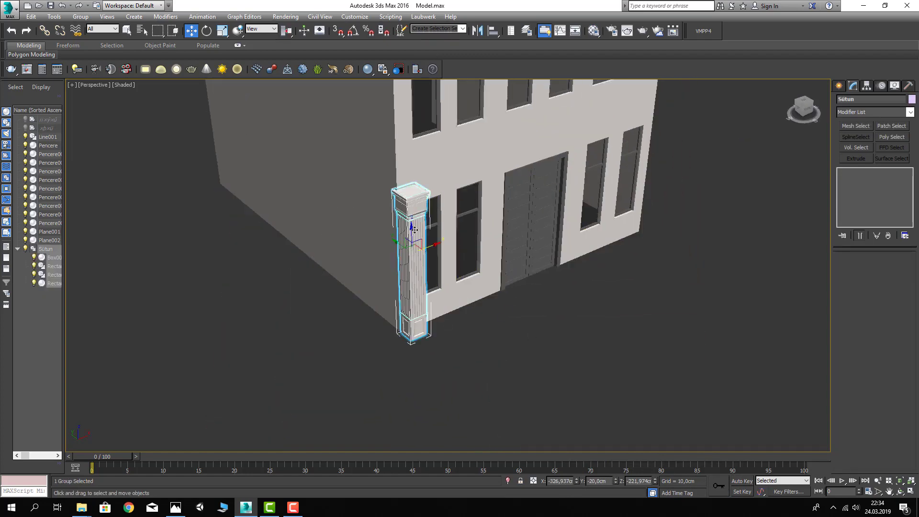
pyautogui.press('z')
pyautogui.scroll(-5, 451, 253)
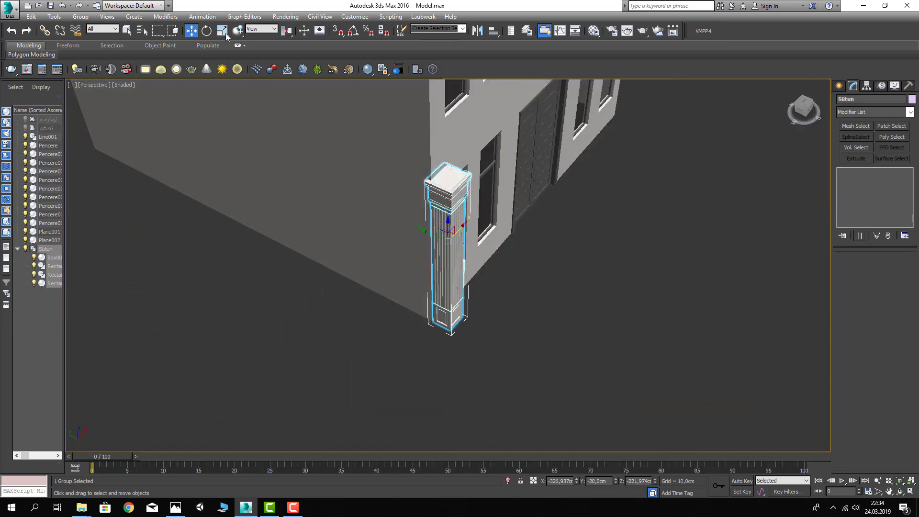
# - Move the Sütun column -200 cm in Y, out in front of the building
pyautogui.click(463, 309)
pyautogui.rightClick(191, 31)
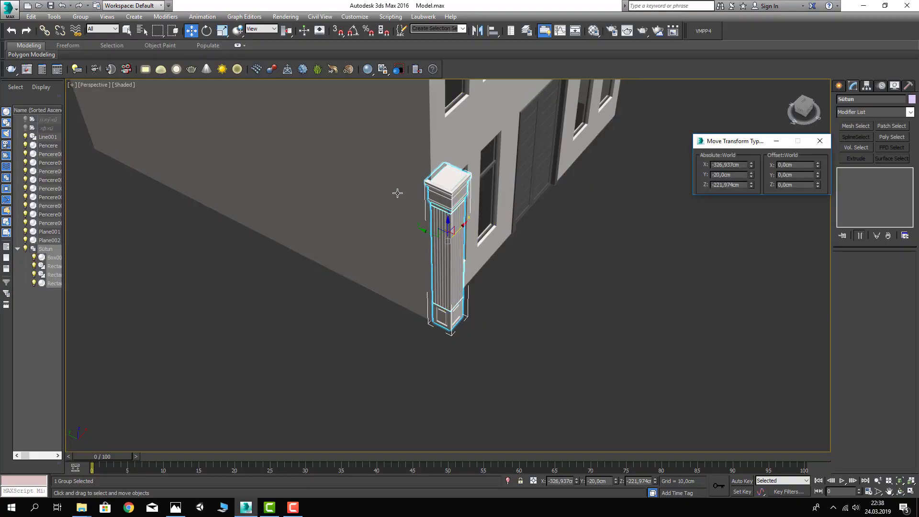
pyautogui.moveTo(395, 193); pyautogui.dragTo(309, 281, button='middle')
pyautogui.click(794, 174)
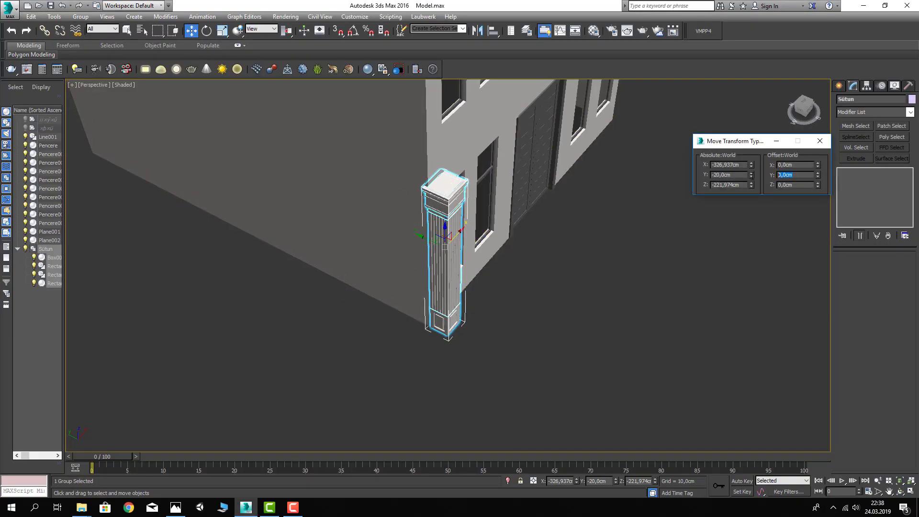
pyautogui.write('-200')
pyautogui.press('Return')
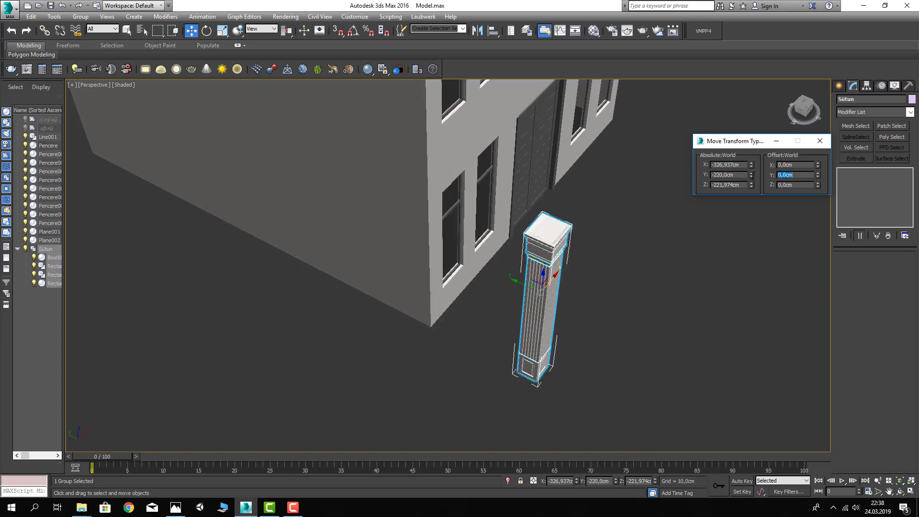
# - Shift-drag a copy of the column to the right along X
pyautogui.moveTo(714, 260)
pyautogui.keyDown('alt'); pyautogui.mouseDown(button='middle')
pyautogui.moveTo(599, 382)
pyautogui.moveTo(578, 351)
pyautogui.moveTo(588, 355)
pyautogui.mouseUp(button='middle'); pyautogui.keyUp('alt')
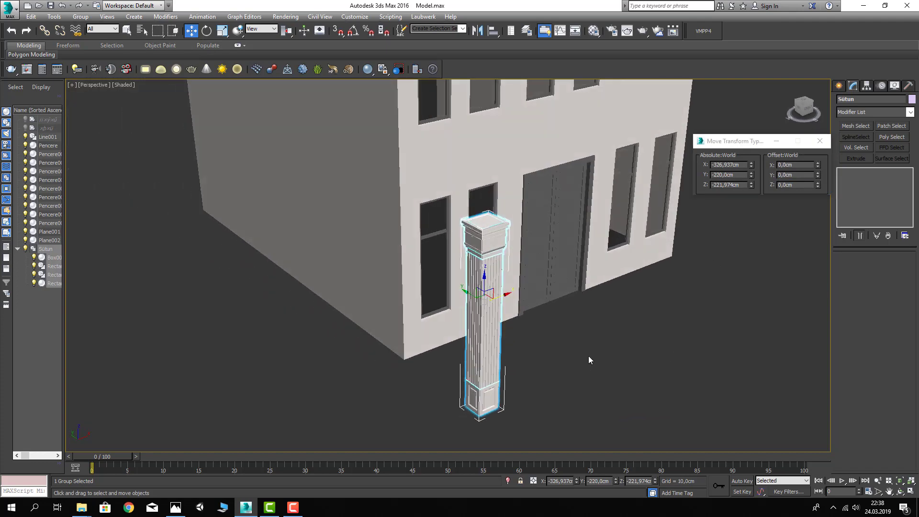
pyautogui.click(589, 355)
pyautogui.moveTo(497, 329)
pyautogui.keyDown('alt'); pyautogui.mouseDown(button='middle')
pyautogui.moveTo(510, 326)
pyautogui.moveTo(457, 358)
pyautogui.moveTo(413, 338)
pyautogui.mouseUp(button='middle'); pyautogui.keyUp('alt')
pyautogui.click(457, 359)
pyautogui.keyDown('shift'); pyautogui.moveTo(431, 307); pyautogui.dragTo(522, 306); pyautogui.keyUp('shift')
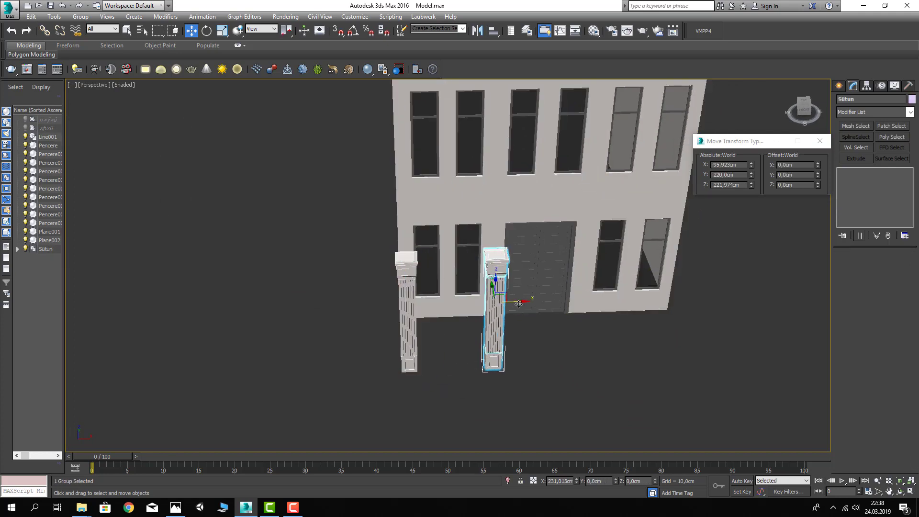
# - Accept the column copy and clone a third column further right in Front view
pyautogui.click(460, 296)
pyautogui.press('f')
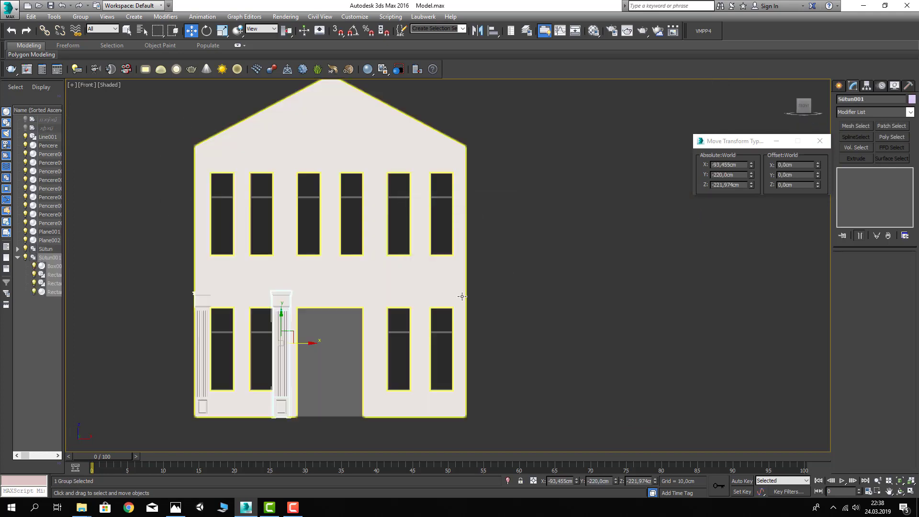
pyautogui.scroll(4, 459, 241)
pyautogui.scroll(-2, 459, 241)
pyautogui.moveTo(459, 240); pyautogui.dragTo(631, 239)
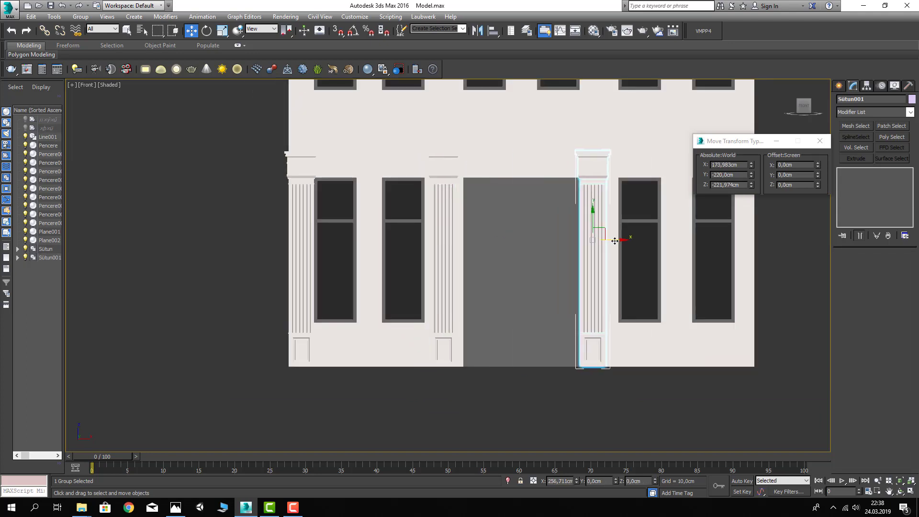
pyautogui.press('Return')
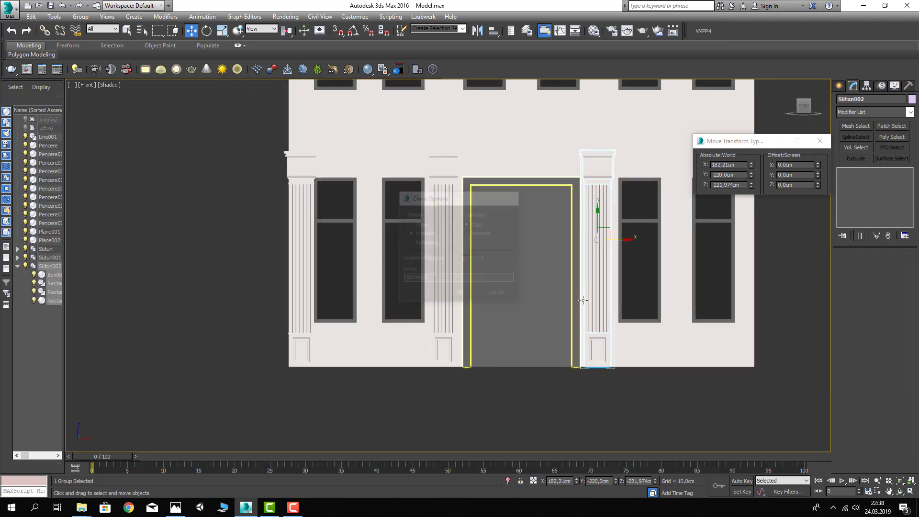
# - Clone a fourth column to the facade's right corner, then view the row in Perspective
pyautogui.moveTo(624, 242); pyautogui.dragTo(515, 243, button='middle')
pyautogui.moveTo(517, 244); pyautogui.dragTo(657, 246)
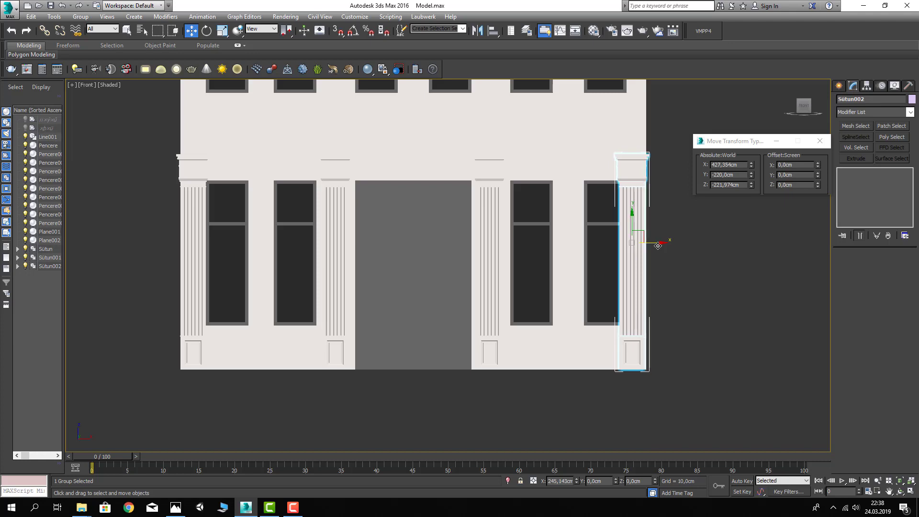
pyautogui.moveTo(656, 245); pyautogui.dragTo(665, 245)
pyautogui.click(460, 294)
pyautogui.press('p')
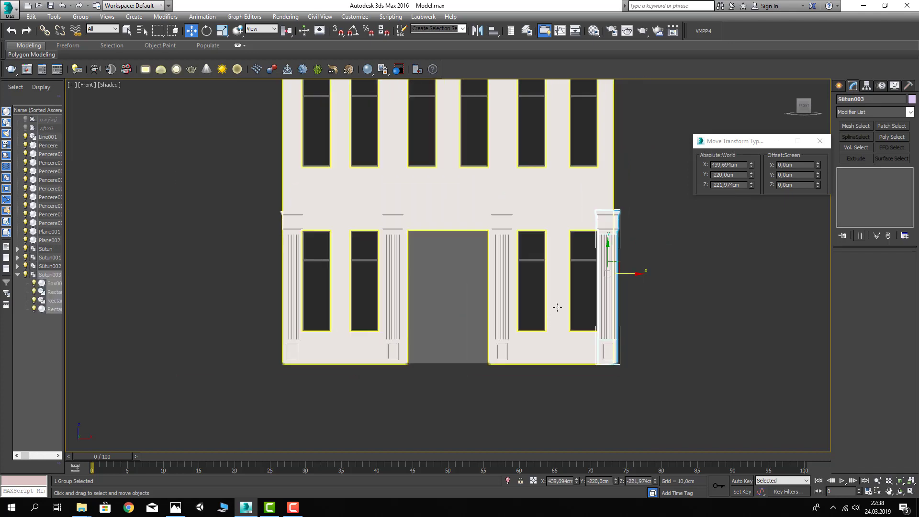
pyautogui.scroll(2, 578, 286)
pyautogui.scroll(2, 579, 286)
pyautogui.moveTo(567, 277)
pyautogui.keyDown('alt'); pyautogui.mouseDown(button='middle')
pyautogui.moveTo(554, 304)
pyautogui.moveTo(560, 323)
pyautogui.moveTo(576, 299)
pyautogui.moveTo(528, 295)
pyautogui.moveTo(548, 289)
pyautogui.mouseUp(button='middle'); pyautogui.keyUp('alt')
pyautogui.scroll(-5, 560, 311)
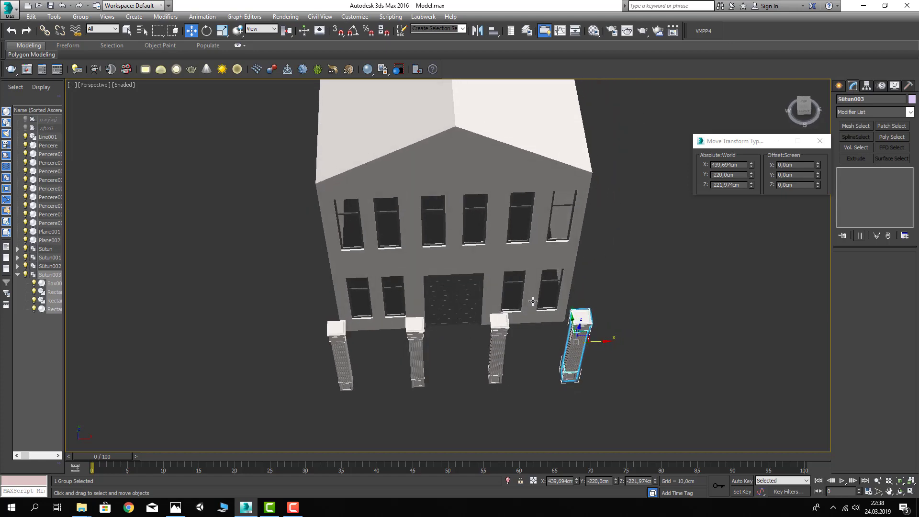
pyautogui.click(463, 346)
pyautogui.keyDown('alt'); pyautogui.moveTo(461, 343); pyautogui.dragTo(532, 296, button='middle'); pyautogui.keyUp('alt')
# - Shift-drag copies of the third and rightmost columns forward, creating up to Sütun005
pyautogui.click(532, 295)
pyautogui.keyDown('ctrl'); pyautogui.click(597, 270); pyautogui.keyUp('ctrl')
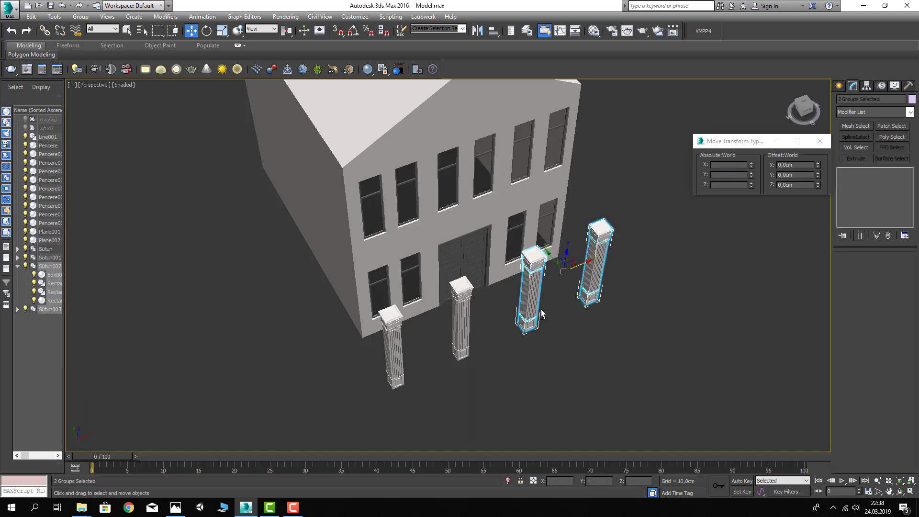
pyautogui.moveTo(597, 270)
pyautogui.keyDown('alt'); pyautogui.mouseDown(button='middle')
pyautogui.moveTo(558, 300)
pyautogui.moveTo(558, 262)
pyautogui.mouseUp(button='middle'); pyautogui.keyUp('alt')
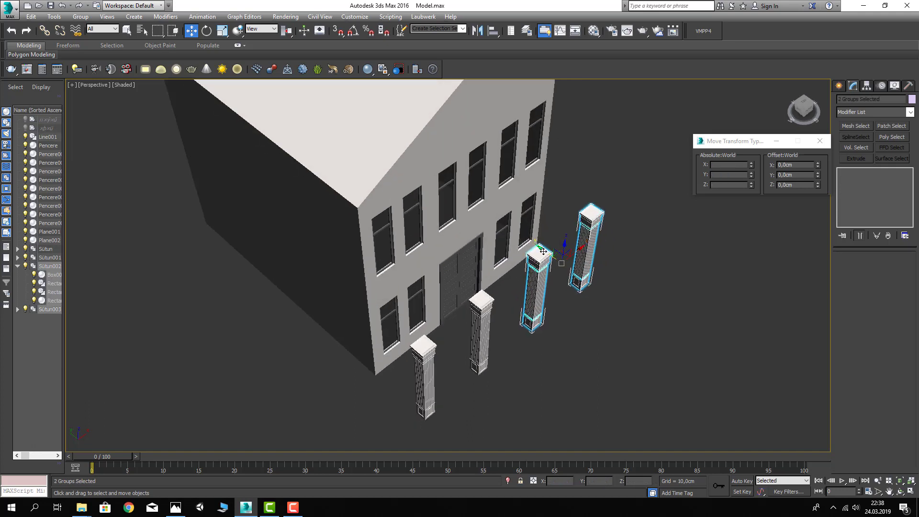
pyautogui.keyDown('shift'); pyautogui.moveTo(543, 251); pyautogui.dragTo(594, 289); pyautogui.keyUp('shift')
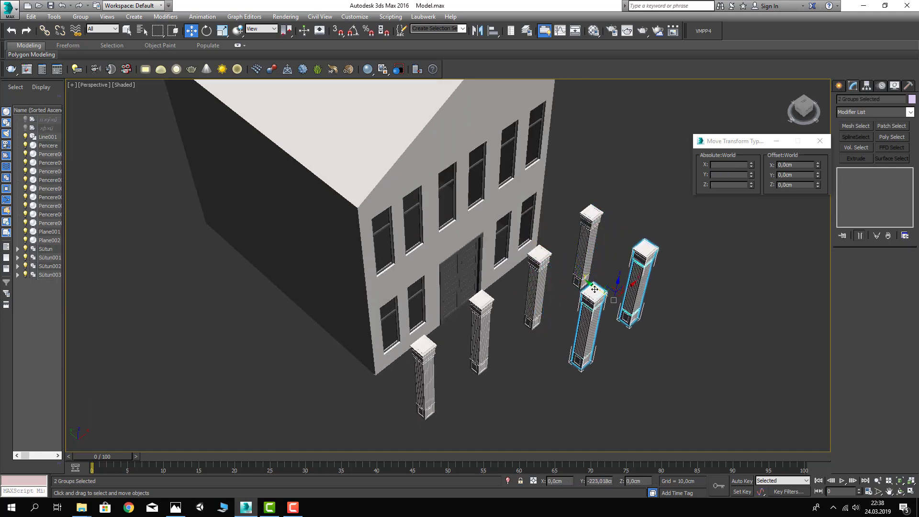
pyautogui.keyDown('shift'); pyautogui.moveTo(595, 289); pyautogui.dragTo(588, 284); pyautogui.keyUp('shift')
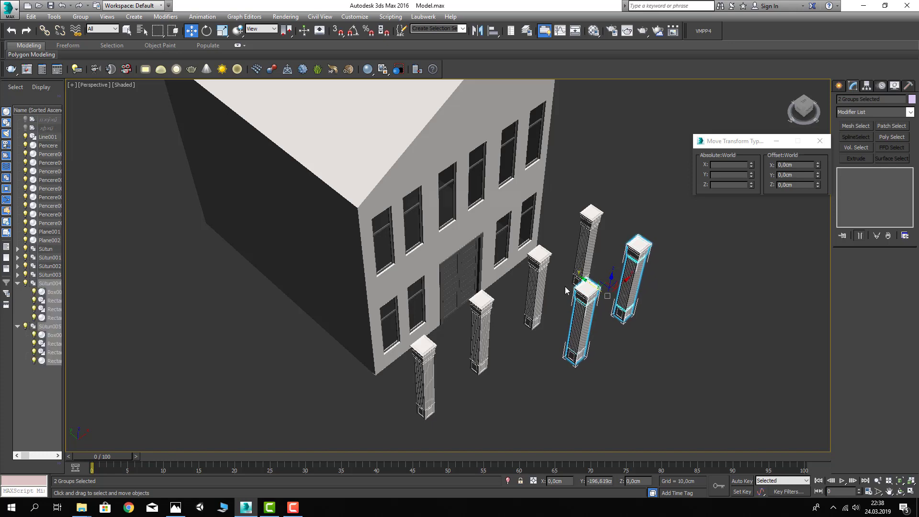
pyautogui.click(446, 295)
pyautogui.click(525, 371)
pyautogui.scroll(-5, 508, 344)
pyautogui.moveTo(507, 343)
pyautogui.keyDown('alt'); pyautogui.mouseDown(button='middle')
pyautogui.moveTo(459, 282)
pyautogui.moveTo(553, 352)
pyautogui.mouseUp(button='middle'); pyautogui.keyUp('alt')
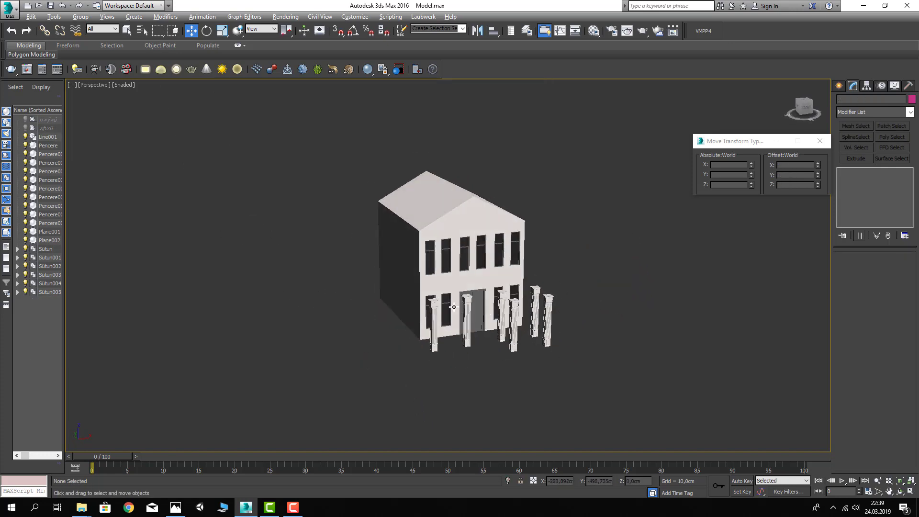
# - Close the Move Transform Type-In and set up a fitted wireframe Top view under Shapes
pyautogui.keyDown('alt'); pyautogui.moveTo(454, 307); pyautogui.dragTo(485, 340, button='middle'); pyautogui.keyUp('alt')
pyautogui.scroll(3, 479, 335)
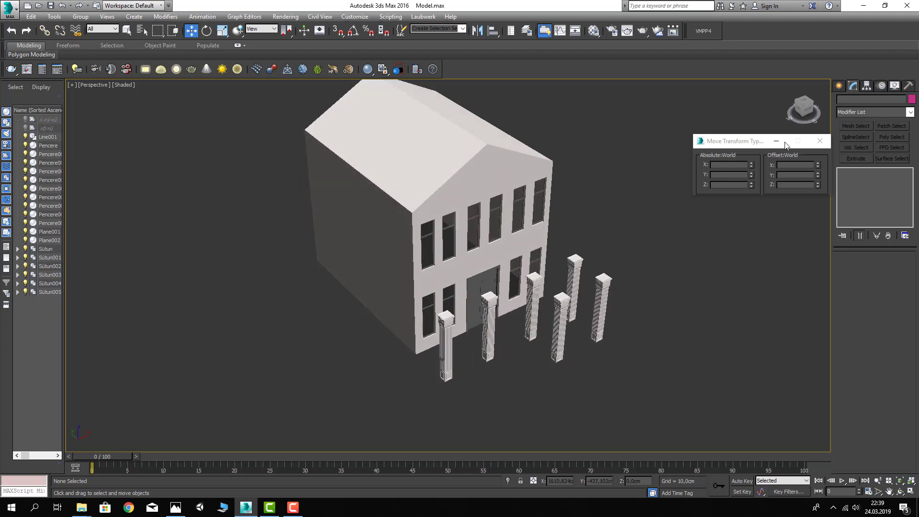
pyautogui.click(827, 142)
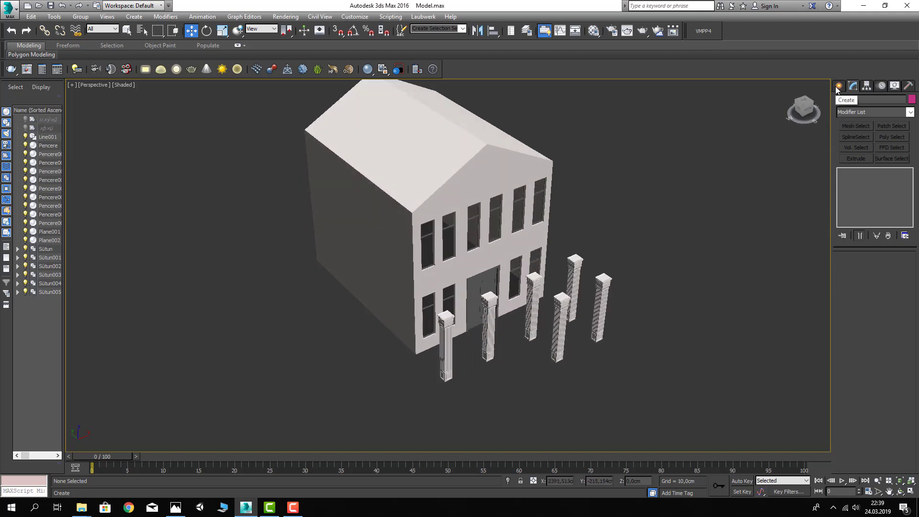
pyautogui.click(837, 86)
pyautogui.press('t')
pyautogui.press('z')
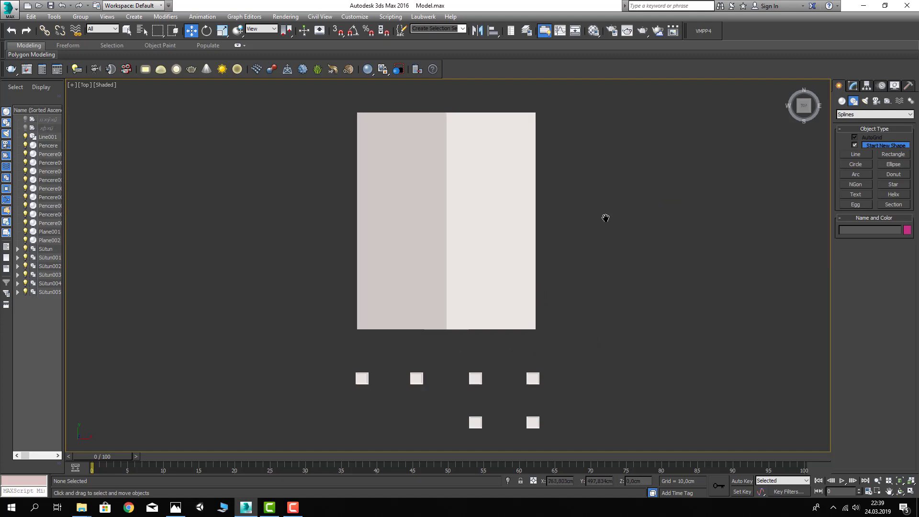
pyautogui.press('F3')
# - Choose the Line shape tool and enable 2.5D snapping in the Top view
pyautogui.click(856, 154)
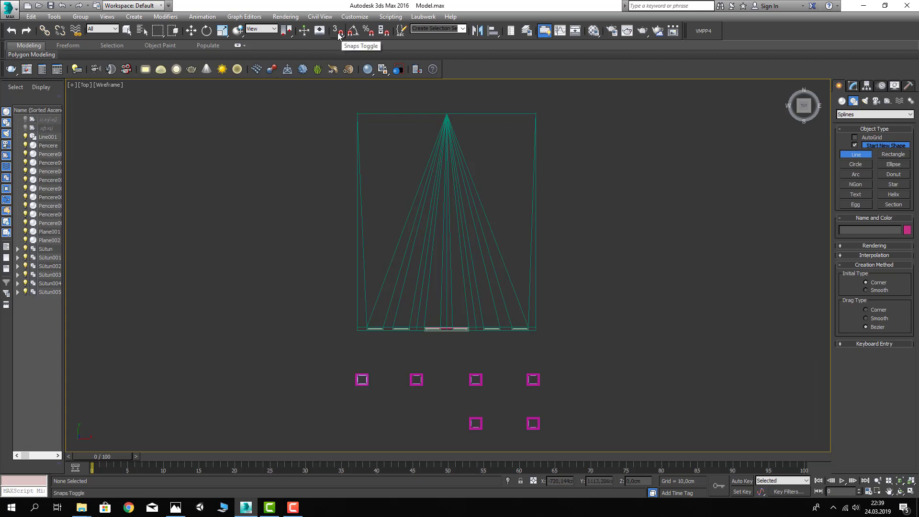
pyautogui.moveTo(125, 96); pyautogui.dragTo(123, 107, button='middle')
pyautogui.moveTo(293, 159); pyautogui.dragTo(297, 182, button='middle')
pyautogui.press('f')
pyautogui.scroll(-4, 349, 190)
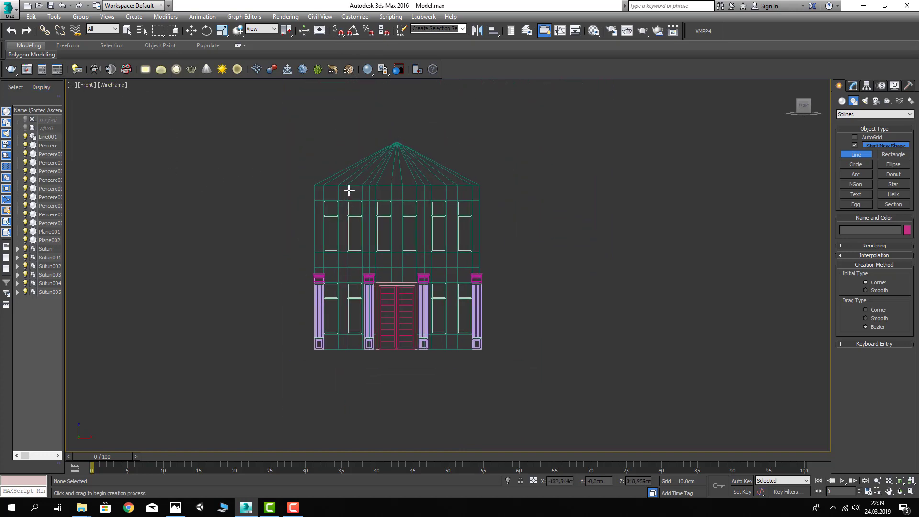
pyautogui.press('t')
pyautogui.moveTo(339, 35); pyautogui.dragTo(341, 64)
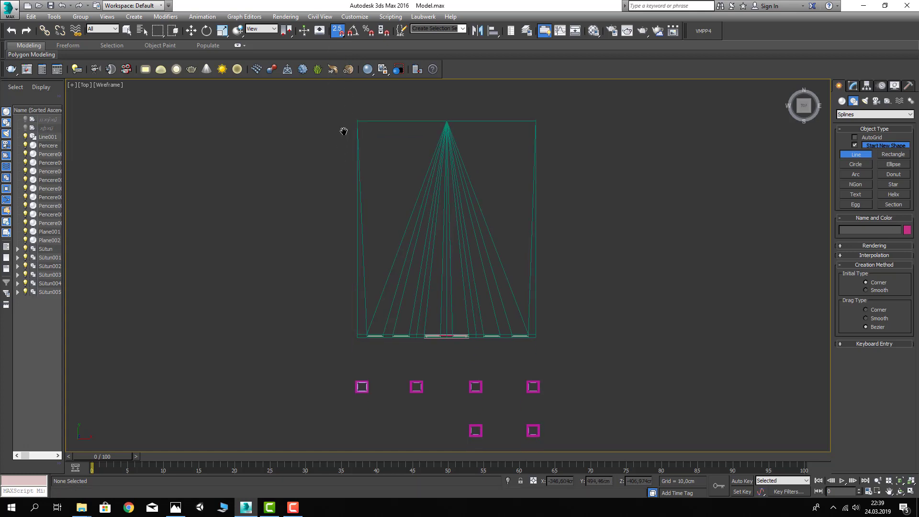
pyautogui.moveTo(343, 129); pyautogui.dragTo(355, 111, button='middle')
# - Start the porch outline at the building's front corner, then pan over the column bases
pyautogui.click(358, 114)
pyautogui.moveTo(348, 386); pyautogui.dragTo(345, 335, button='middle')
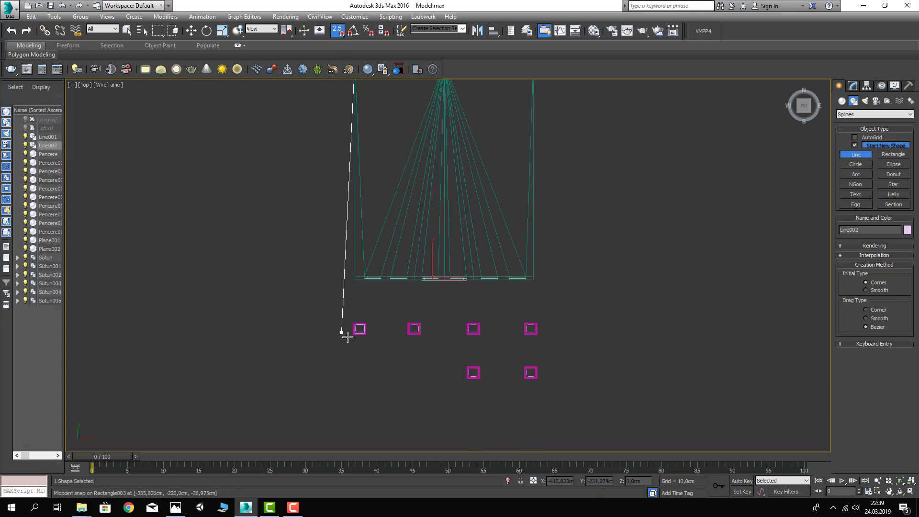
pyautogui.scroll(5, 356, 338)
pyautogui.scroll(5, 356, 339)
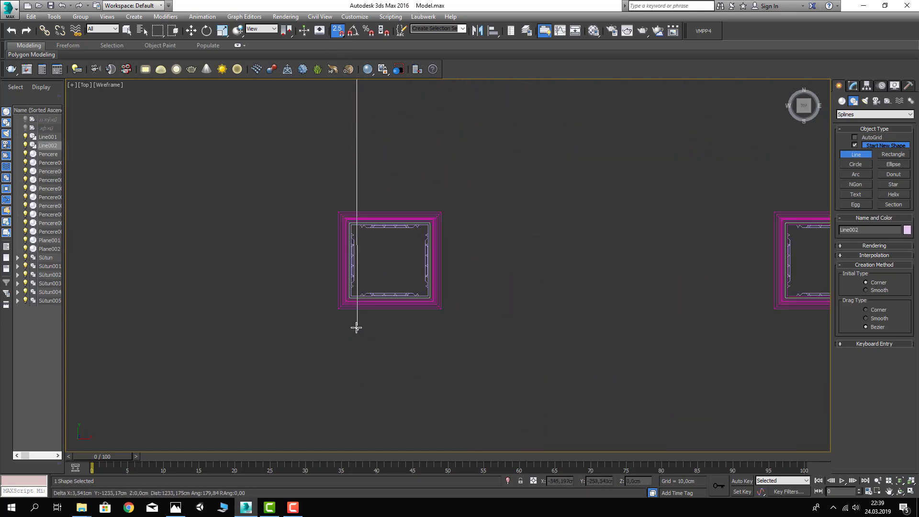
pyautogui.scroll(4, 355, 325)
pyautogui.scroll(-6, 302, 290)
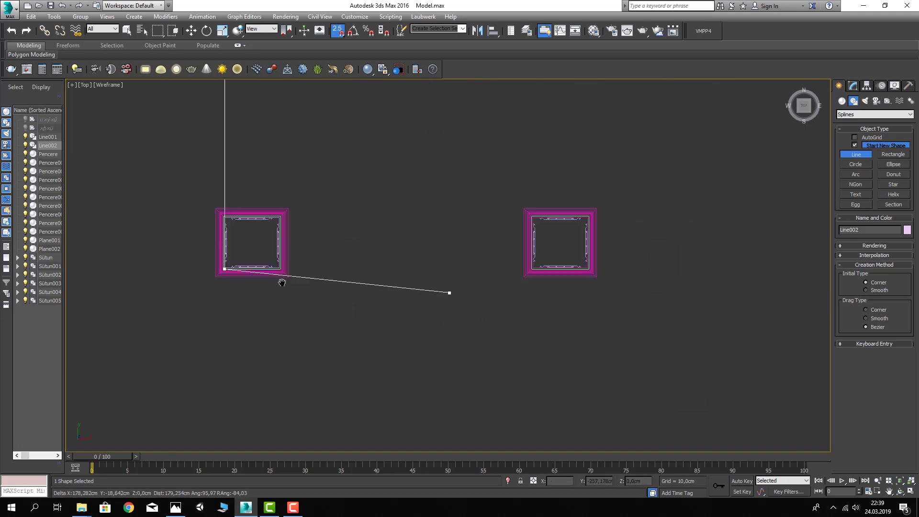
pyautogui.moveTo(617, 268); pyautogui.dragTo(445, 260, button='middle')
pyautogui.scroll(-3, 445, 261)
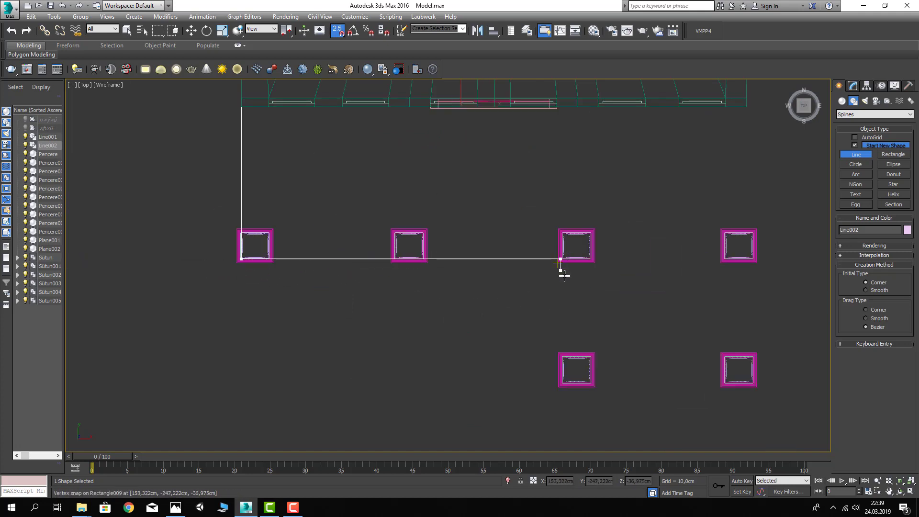
# - Add corners at the bottom-right column and the other front corner, then close the spline
pyautogui.click(753, 384)
pyautogui.scroll(-3, 641, 392)
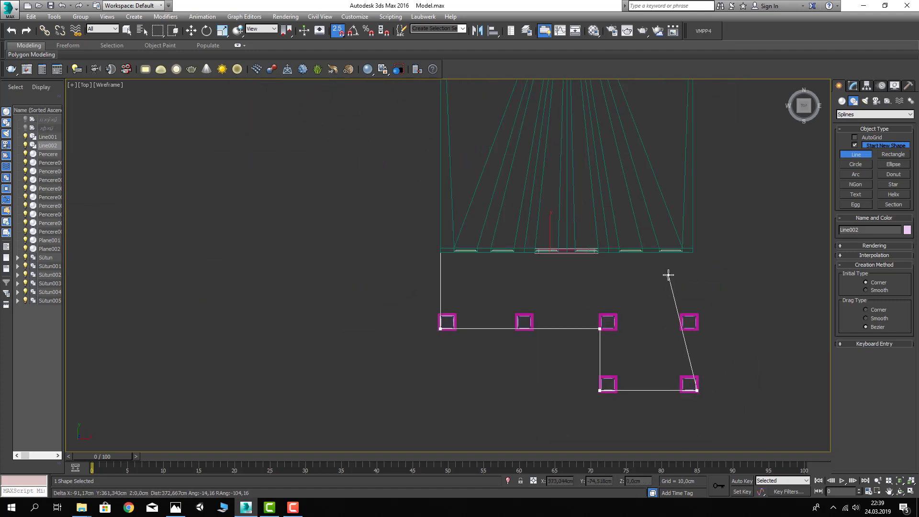
pyautogui.moveTo(667, 272); pyautogui.dragTo(667, 338, button='middle')
pyautogui.scroll(-3, 699, 296)
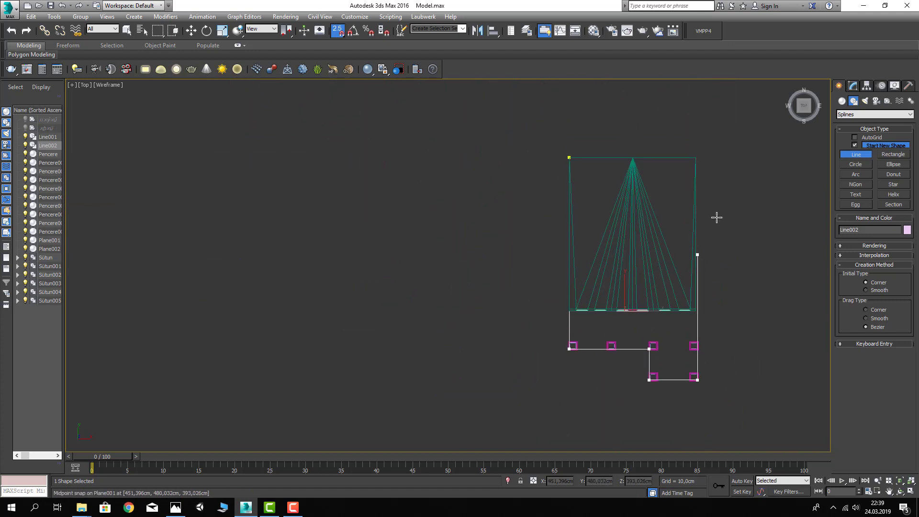
pyautogui.click(699, 157)
pyautogui.click(569, 157)
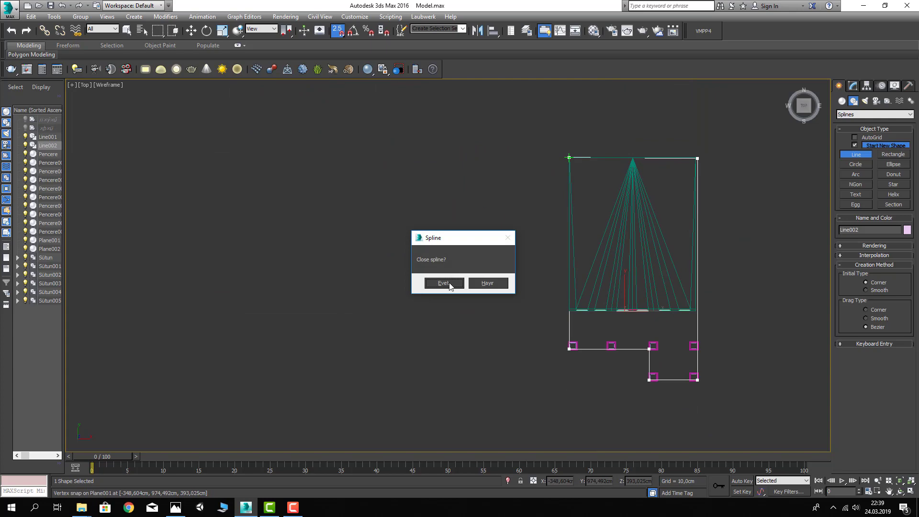
pyautogui.click(450, 285)
# - Stop drawing, return to shaded Perspective, and select the new Line002 porch outline
pyautogui.press('w')
pyautogui.scroll(-3, 640, 324)
pyautogui.scroll(-3, 574, 306)
pyautogui.press('p')
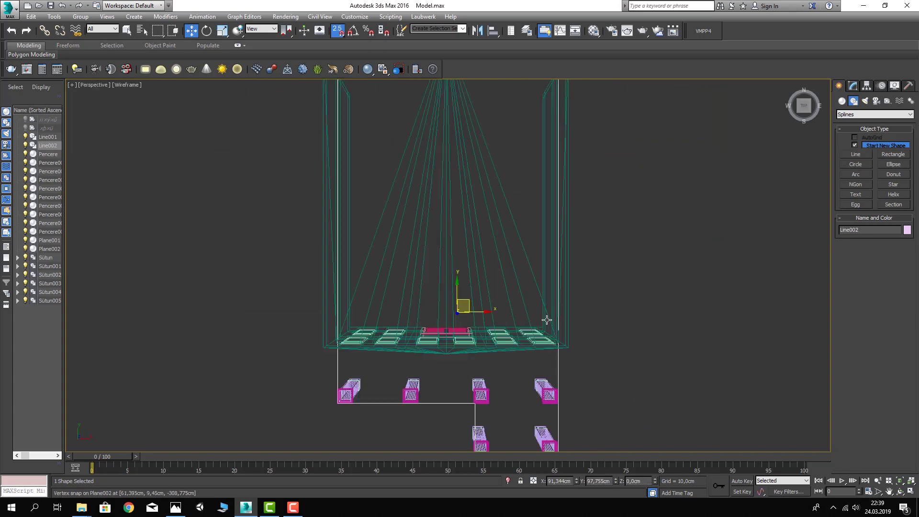
pyautogui.moveTo(546, 319)
pyautogui.keyDown('alt'); pyautogui.mouseDown(button='middle')
pyautogui.moveTo(619, 255)
pyautogui.moveTo(621, 281)
pyautogui.mouseUp(button='middle'); pyautogui.keyUp('alt')
pyautogui.press('F3')
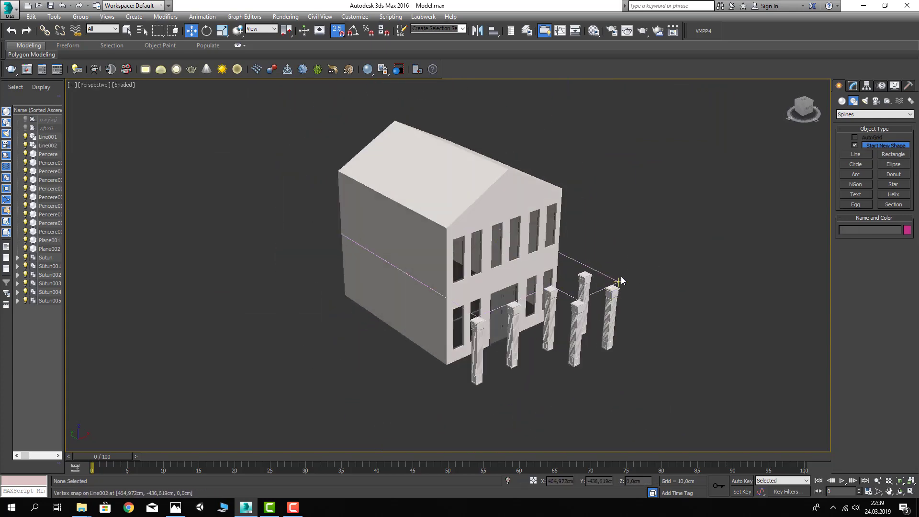
pyautogui.click(613, 281)
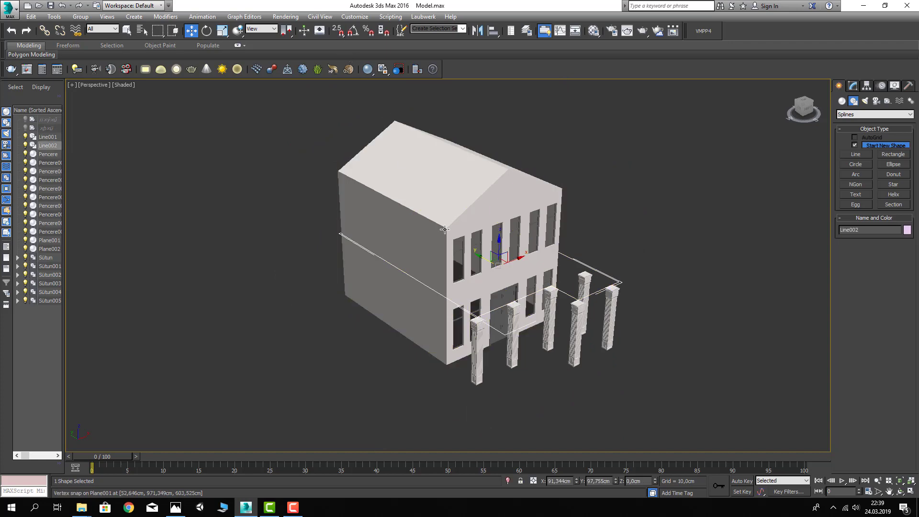
# - Start a Rectangle with AutoGrid on, from an elevated three-quarter view
pyautogui.moveTo(445, 230)
pyautogui.keyDown('alt'); pyautogui.mouseDown(button='middle')
pyautogui.moveTo(465, 270)
pyautogui.moveTo(556, 237)
pyautogui.moveTo(410, 251)
pyautogui.moveTo(482, 233)
pyautogui.moveTo(459, 257)
pyautogui.moveTo(425, 257)
pyautogui.moveTo(472, 266)
pyautogui.moveTo(536, 206)
pyautogui.mouseUp(button='middle'); pyautogui.keyUp('alt')
pyautogui.scroll(5, 483, 233)
pyautogui.scroll(-6, 483, 233)
pyautogui.click(893, 154)
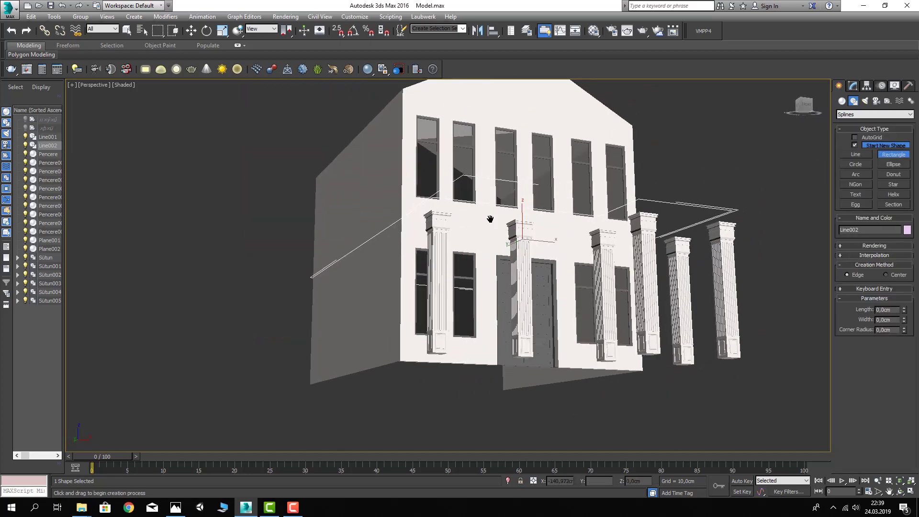
pyautogui.keyDown('alt'); pyautogui.moveTo(435, 274); pyautogui.dragTo(420, 261, button='middle'); pyautogui.keyUp('alt')
pyautogui.click(854, 137)
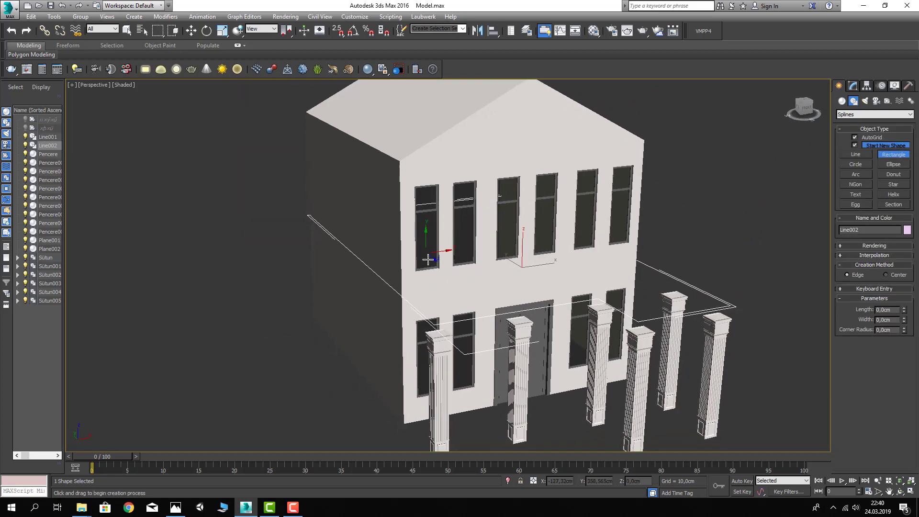
# - Draw the 30 × 15 cm guide rectangle on the facade wall beside the upper window
pyautogui.scroll(5, 422, 263)
pyautogui.moveTo(361, 237); pyautogui.dragTo(376, 310)
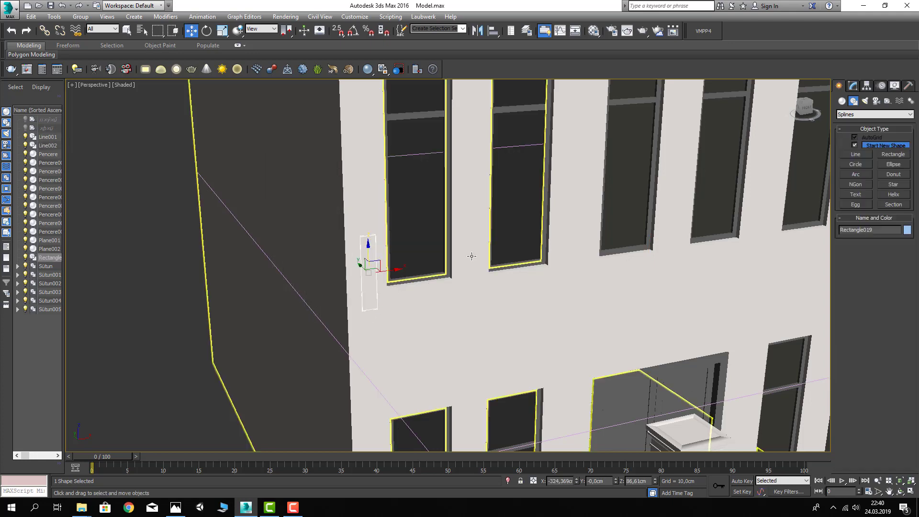
pyautogui.click(853, 86)
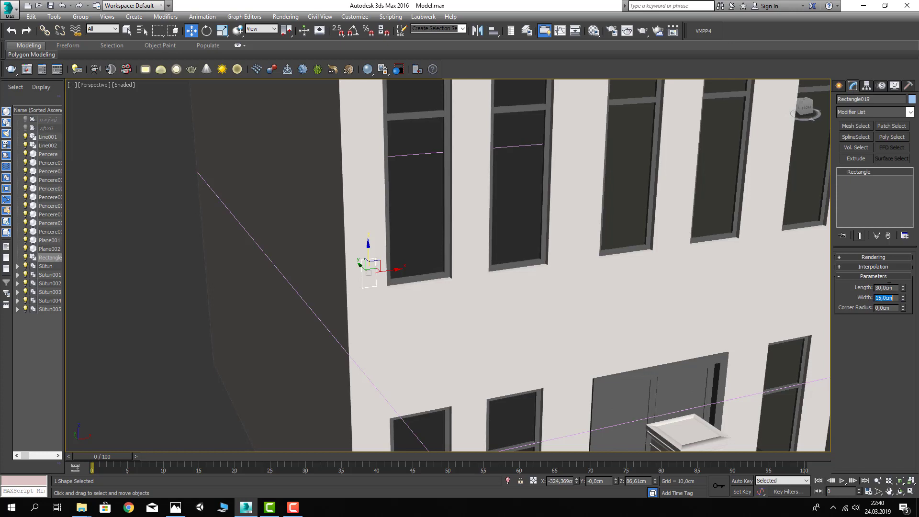
pyautogui.scroll(5, 402, 311)
pyautogui.scroll(-2, 412, 302)
pyautogui.scroll(-1, 412, 302)
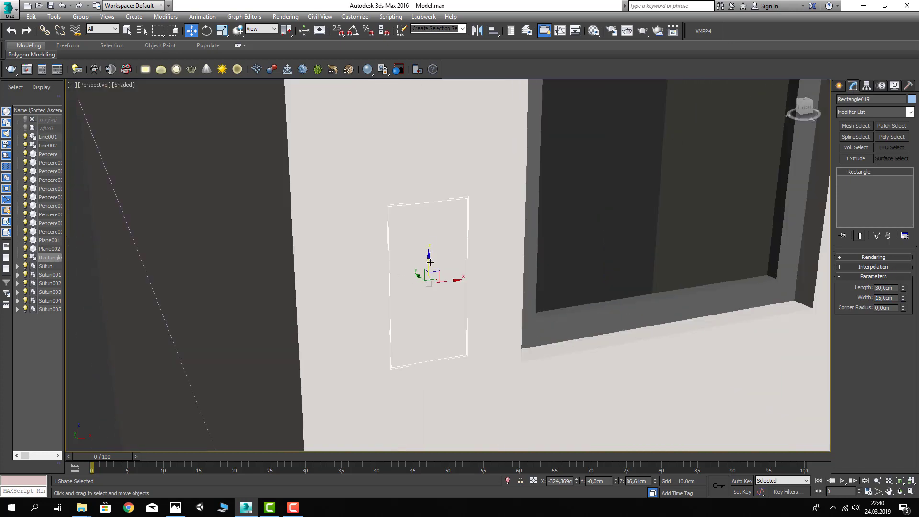
pyautogui.click(838, 89)
# - Trace a closed stepped profile line, Line003, inside the guide rectangle
pyautogui.click(856, 155)
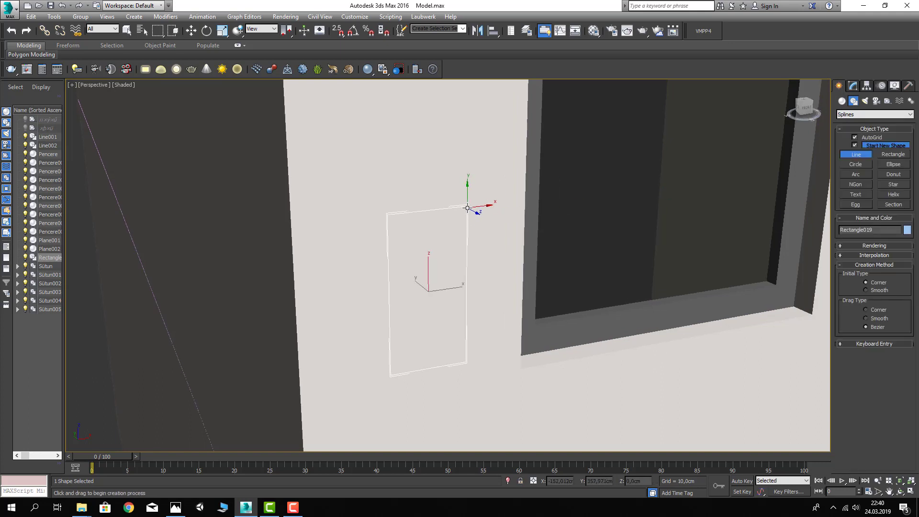
pyautogui.click(467, 207)
pyautogui.rightClick(463, 212)
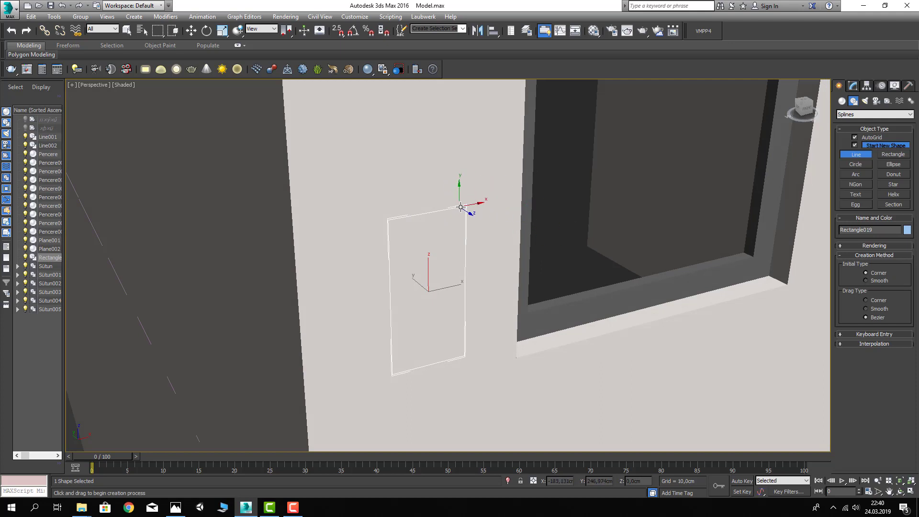
pyautogui.click(465, 207)
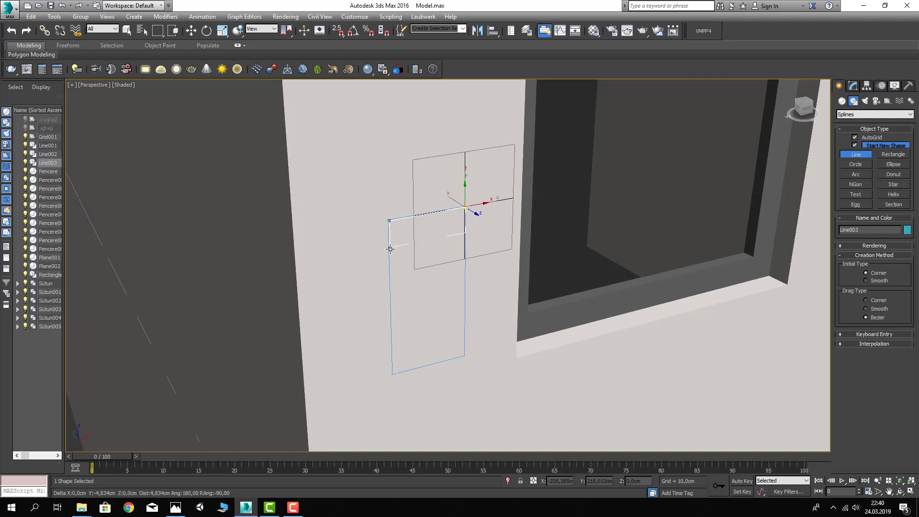
pyautogui.click(407, 278)
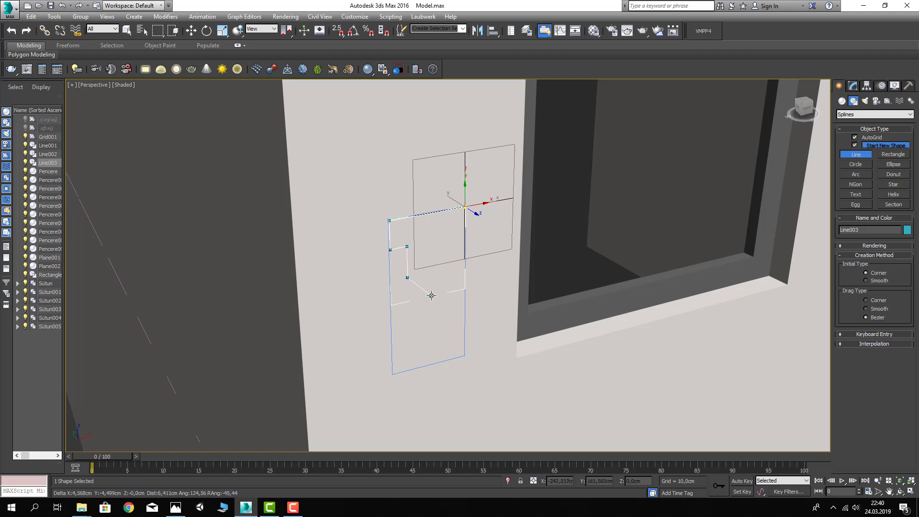
pyautogui.click(432, 299)
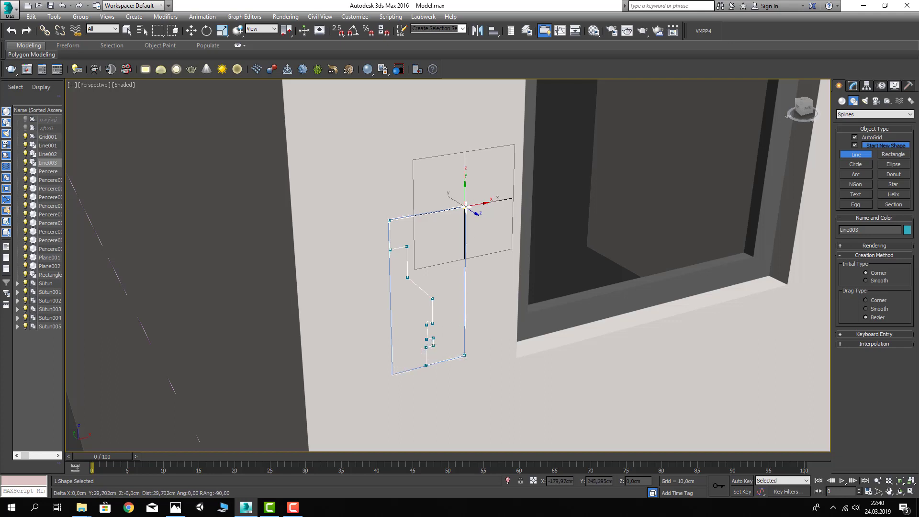
pyautogui.click(466, 207)
pyautogui.click(444, 284)
# - Delete the guide rectangle Rectangle019 from the wall
pyautogui.press('F3')
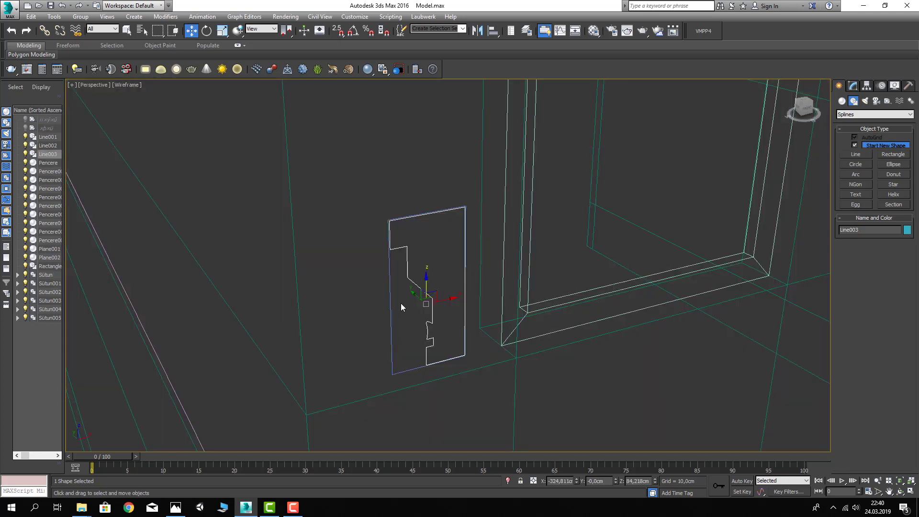
pyautogui.press('w')
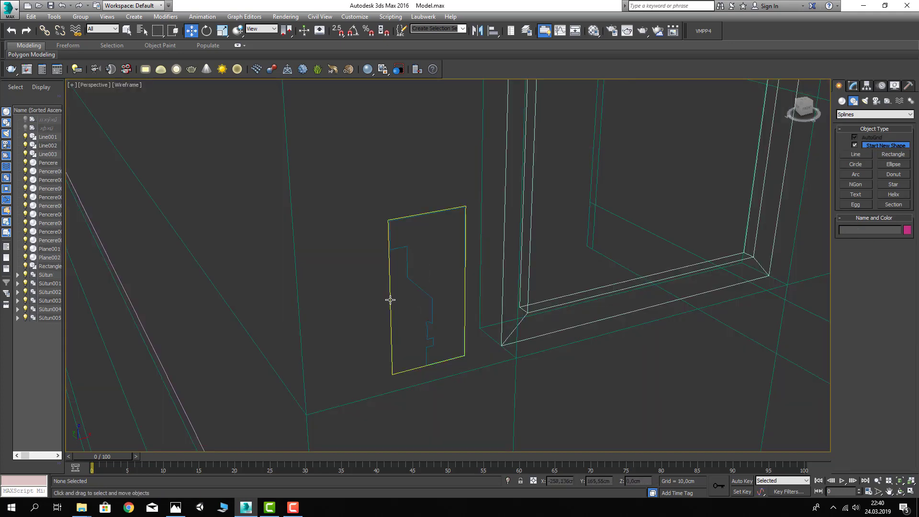
pyautogui.press('F3')
pyautogui.moveTo(401, 295); pyautogui.dragTo(412, 322, button='middle')
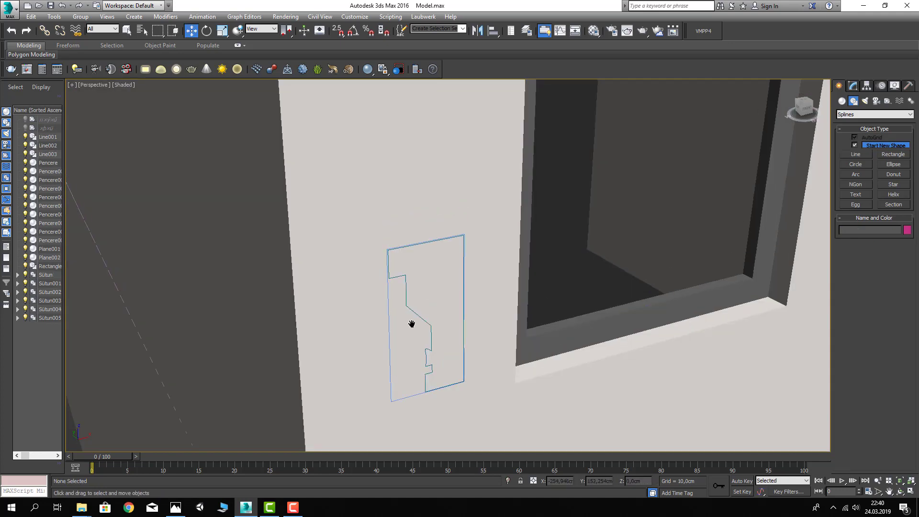
pyautogui.press('F3')
pyautogui.click(389, 318)
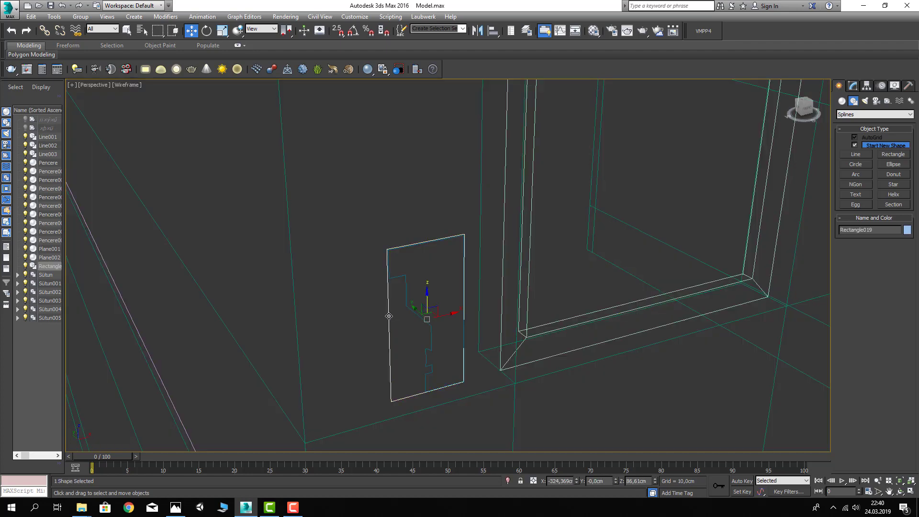
pyautogui.press('Delete')
pyautogui.press('F3')
pyautogui.press('F3')
# - Select all of Line003's vertices at Vertex level in the Modify panel
pyautogui.click(417, 315)
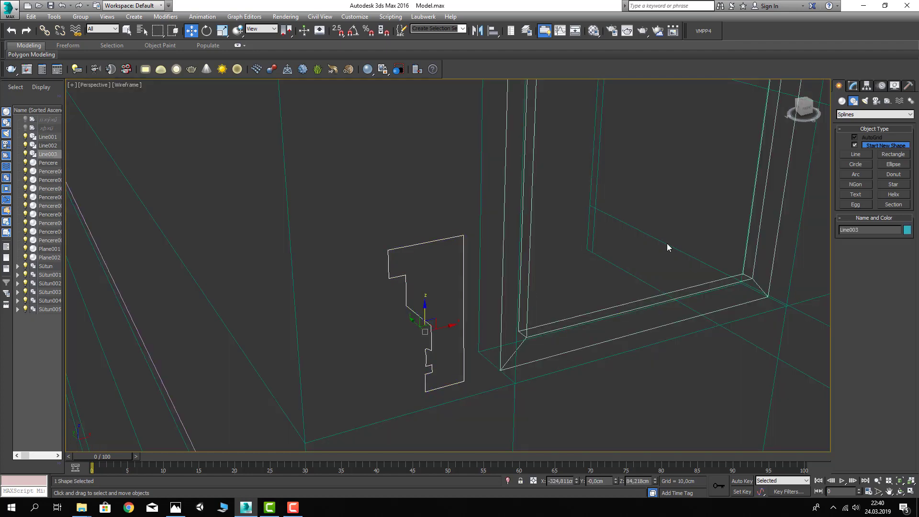
pyautogui.click(853, 85)
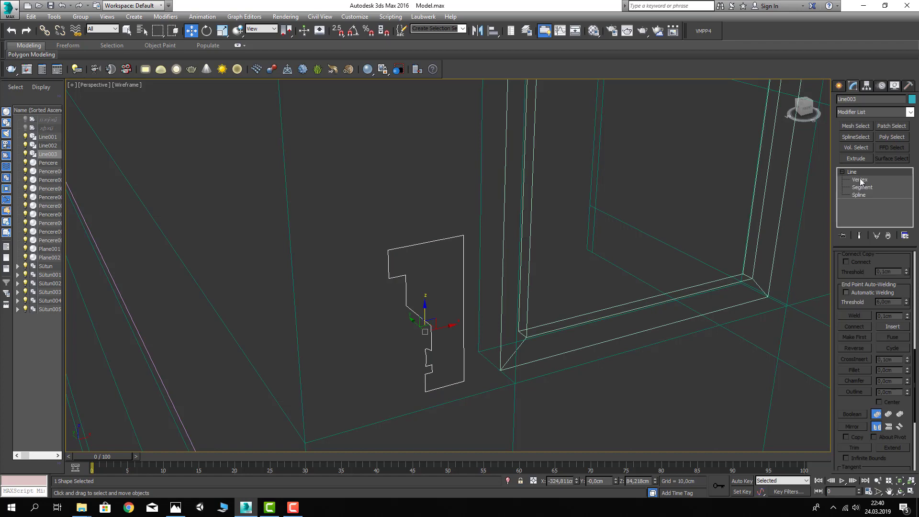
pyautogui.click(860, 180)
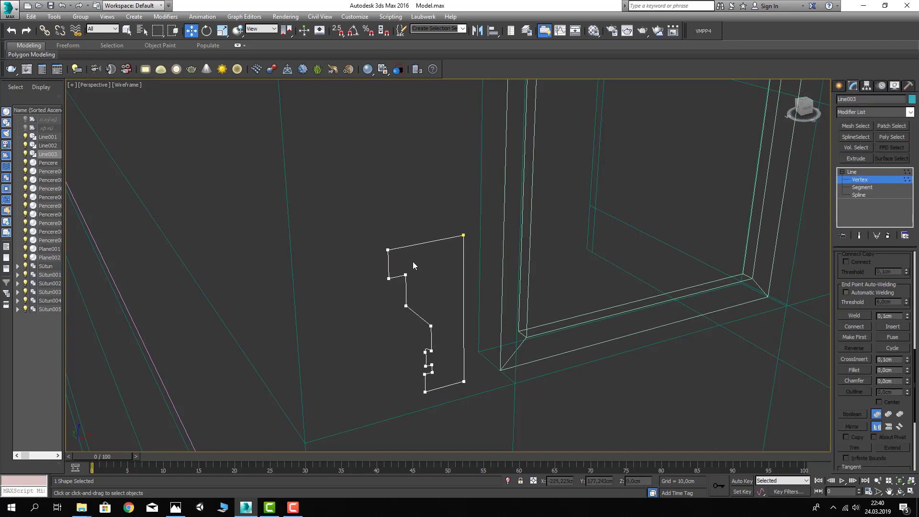
pyautogui.scroll(5, 452, 351)
pyautogui.scroll(-3, 533, 326)
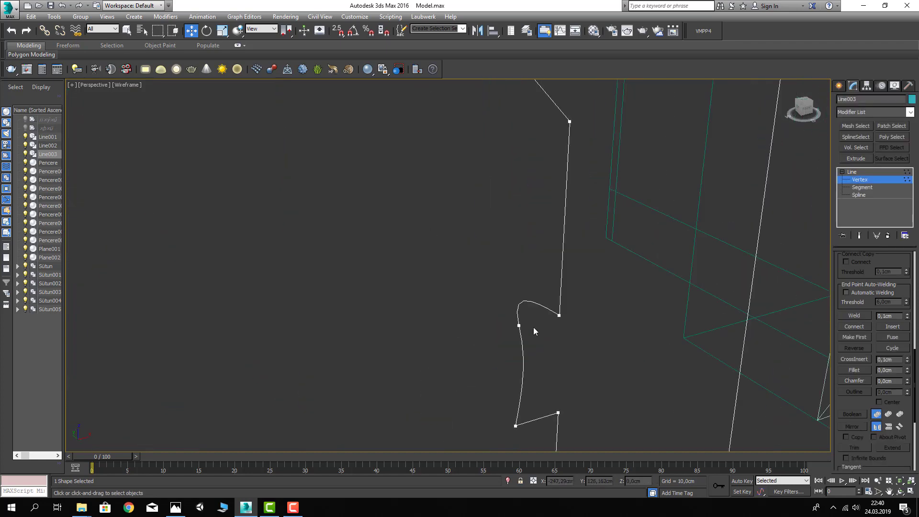
pyautogui.scroll(-2, 506, 314)
pyautogui.scroll(-4, 506, 314)
pyautogui.moveTo(469, 247); pyautogui.dragTo(543, 340)
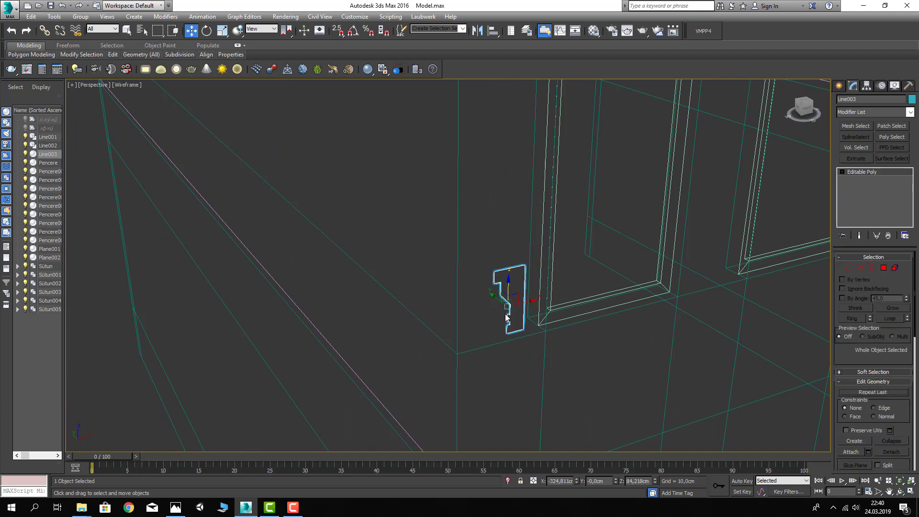
# - Undo the accidental Editable Poly conversion so Line003 stays an editable spline
pyautogui.click(847, 268)
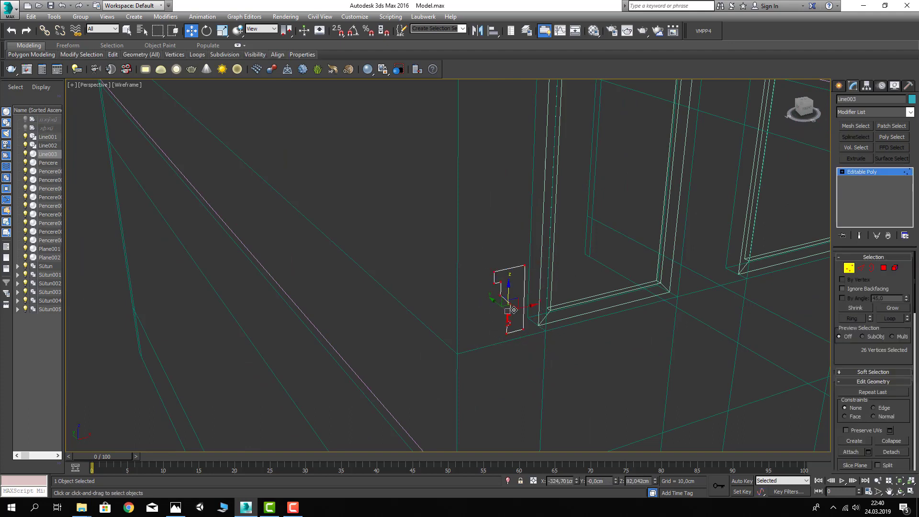
pyautogui.rightClick(513, 310)
pyautogui.click(484, 221)
pyautogui.press('z')
pyautogui.hotkey('ctrl', 'z')
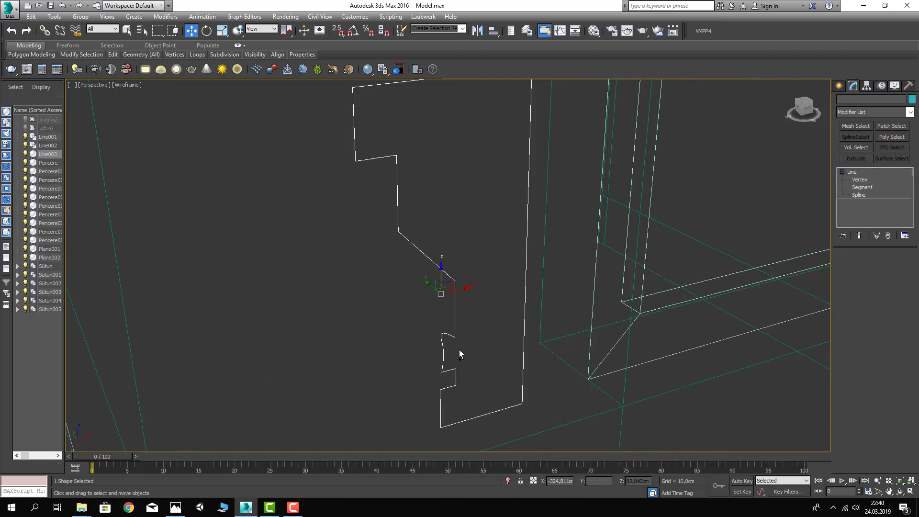
pyautogui.scroll(-3, 479, 273)
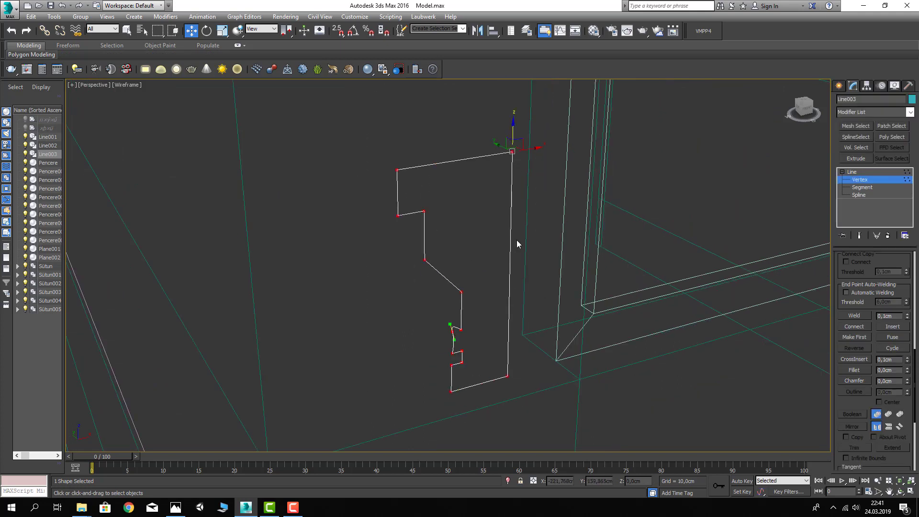
# - Set the selected profile vertices to Corner and leave vertex editing
pyautogui.rightClick(398, 169)
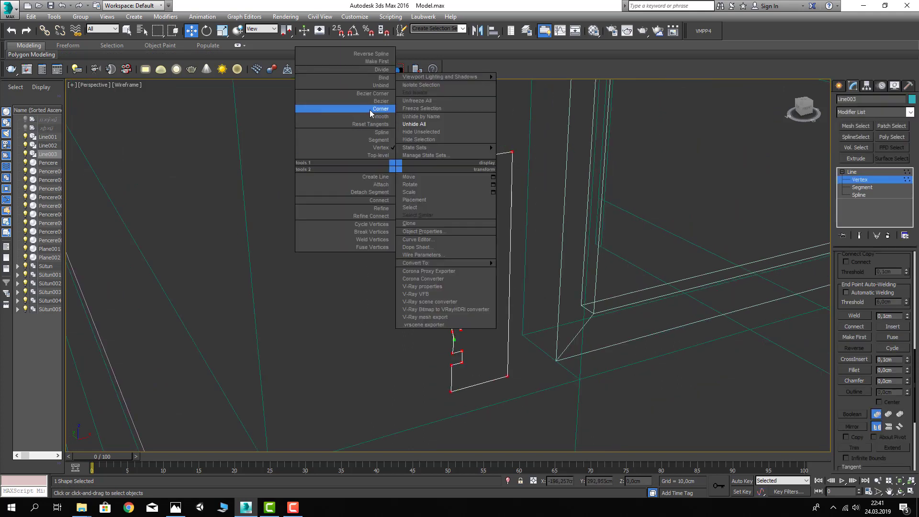
pyautogui.click(370, 110)
pyautogui.click(842, 180)
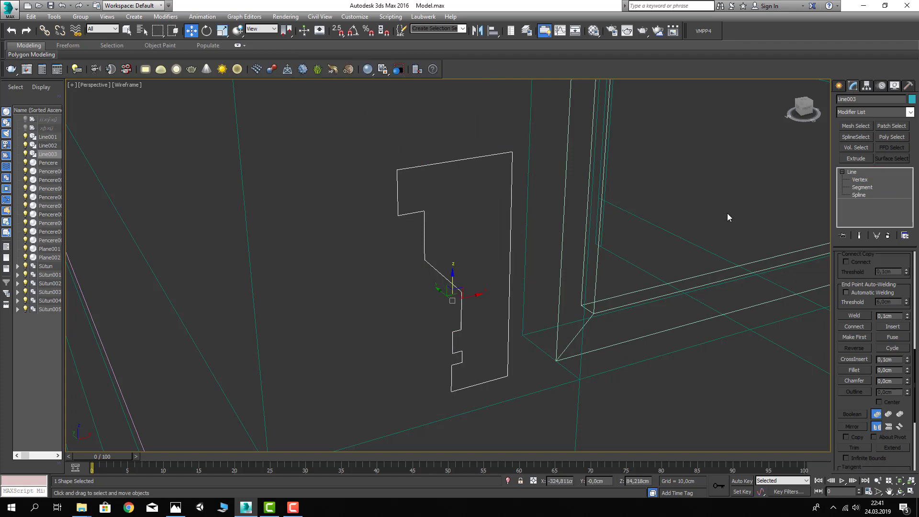
pyautogui.moveTo(727, 214)
pyautogui.keyDown('alt'); pyautogui.mouseDown(button='middle')
pyautogui.moveTo(409, 250)
pyautogui.moveTo(627, 284)
pyautogui.mouseUp(button='middle'); pyautogui.keyUp('alt')
pyautogui.press('F3')
pyautogui.scroll(-6, 409, 272)
pyautogui.click(627, 284)
# - Add a Bevel Profile modifier to Line002 using Line003 as the profile
pyautogui.click(623, 283)
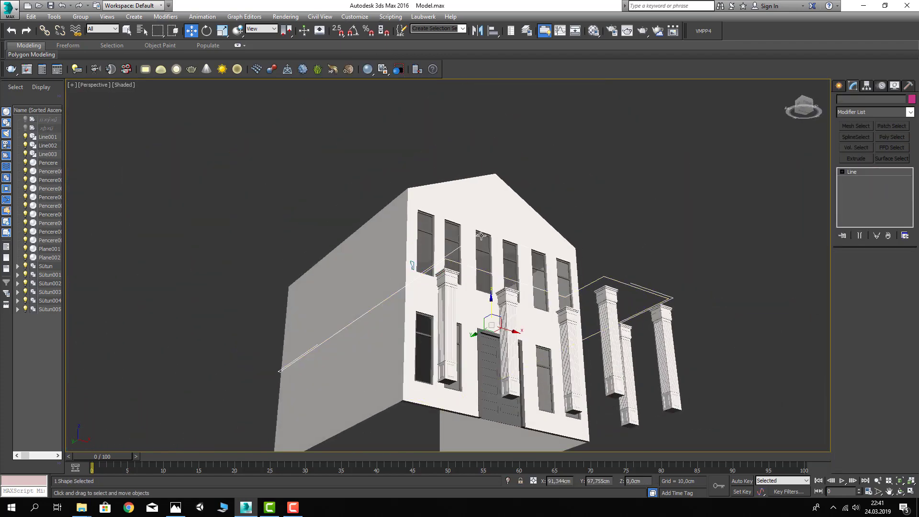
pyautogui.click(851, 113)
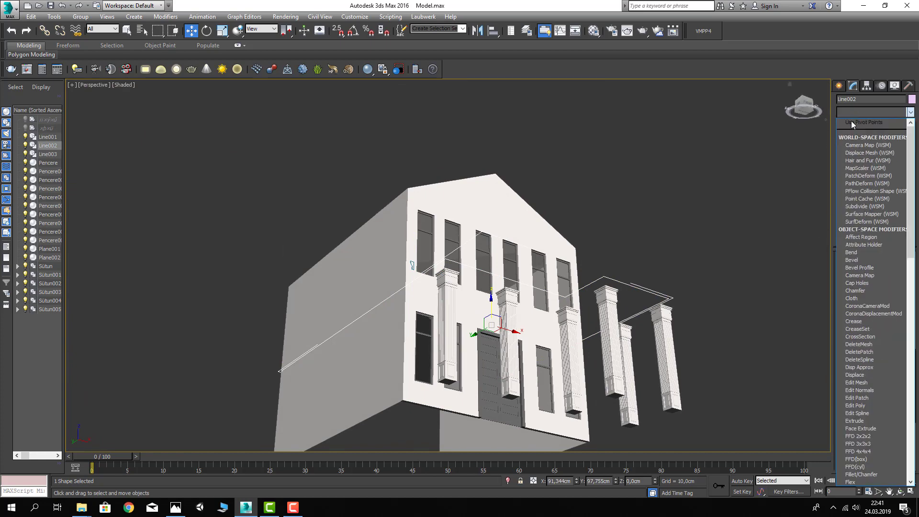
pyautogui.press('b')
pyautogui.click(878, 139)
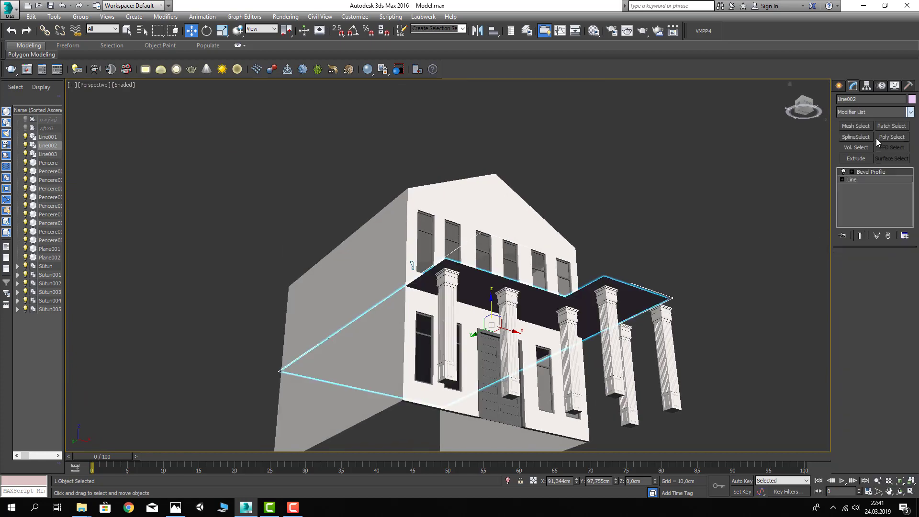
pyautogui.click(873, 283)
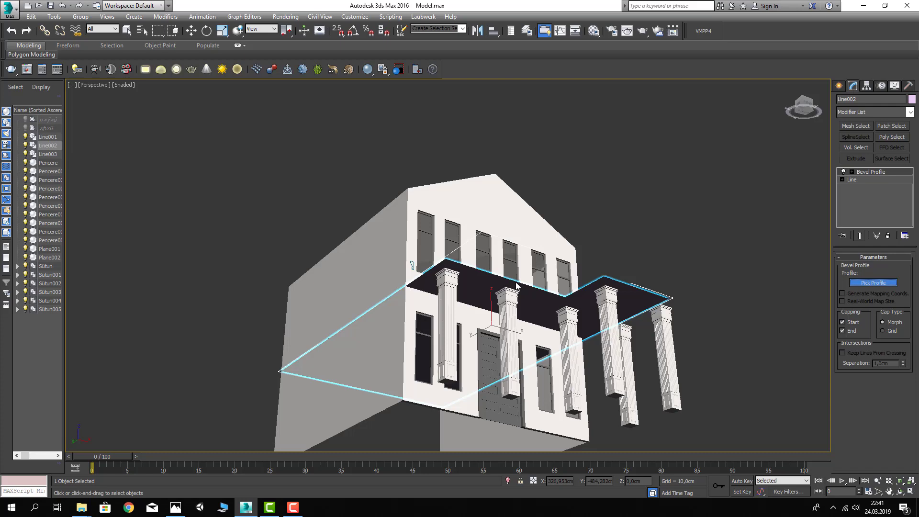
pyautogui.click(412, 265)
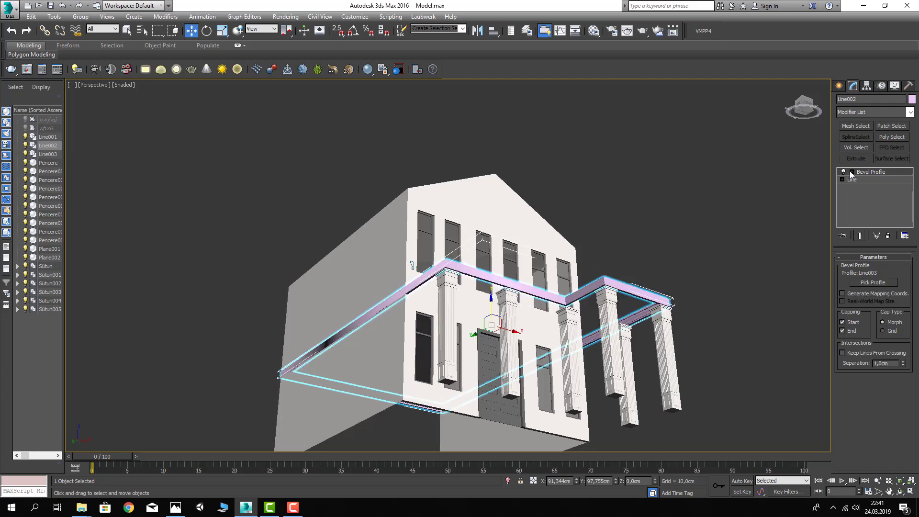
pyautogui.scroll(5, 501, 304)
pyautogui.scroll(-2, 789, 268)
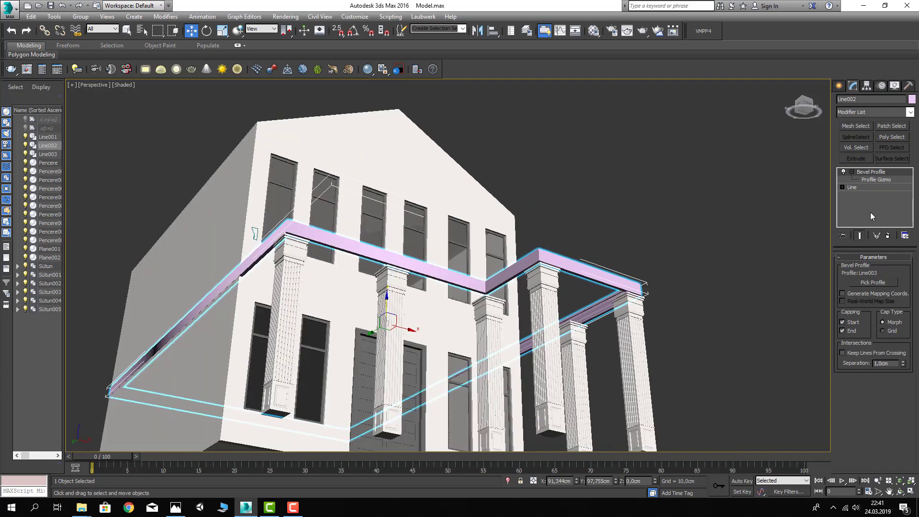
# - Rotate the bevel profile gizmo 180 degrees around Z to flip the cornice
pyautogui.click(866, 180)
pyautogui.rightClick(209, 36)
pyautogui.write('180')
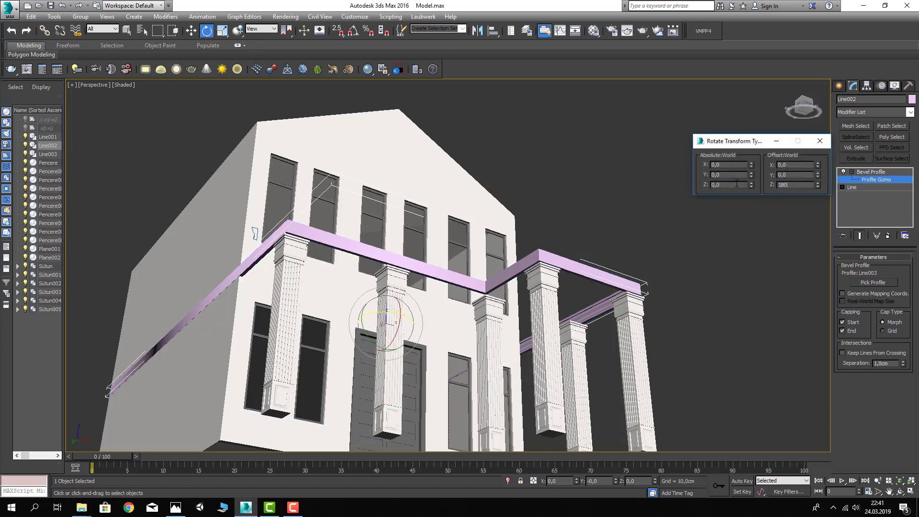
pyautogui.press('Return')
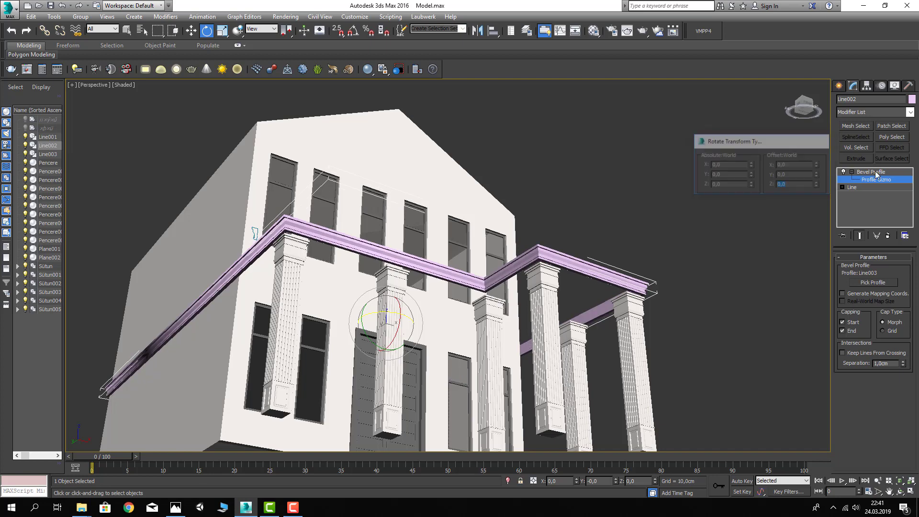
pyautogui.click(820, 141)
pyautogui.click(595, 190)
pyautogui.moveTo(595, 190)
pyautogui.keyDown('alt'); pyautogui.mouseDown(button='middle')
pyautogui.moveTo(564, 262)
pyautogui.moveTo(518, 213)
pyautogui.mouseUp(button='middle'); pyautogui.keyUp('alt')
# - In the Front view, nudge the cornice band slightly down along Y
pyautogui.press('f')
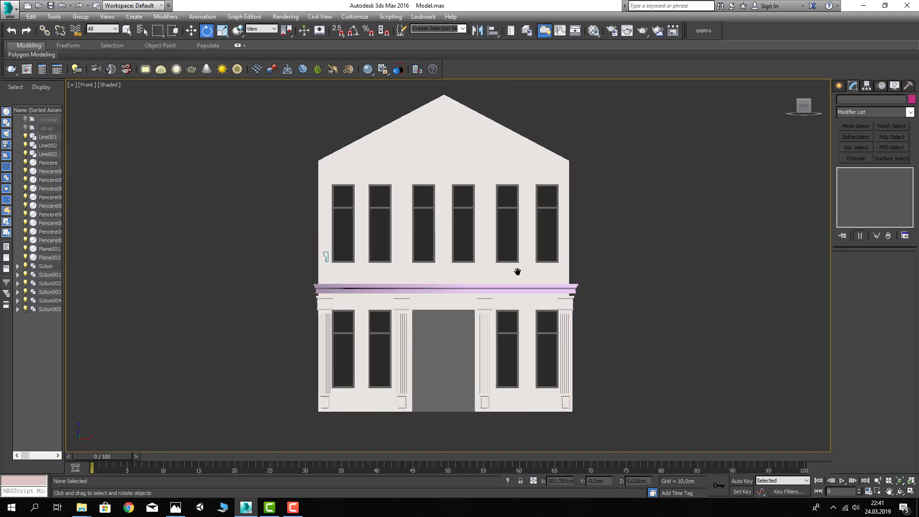
pyautogui.scroll(5, 517, 261)
pyautogui.click(423, 235)
pyautogui.press('w')
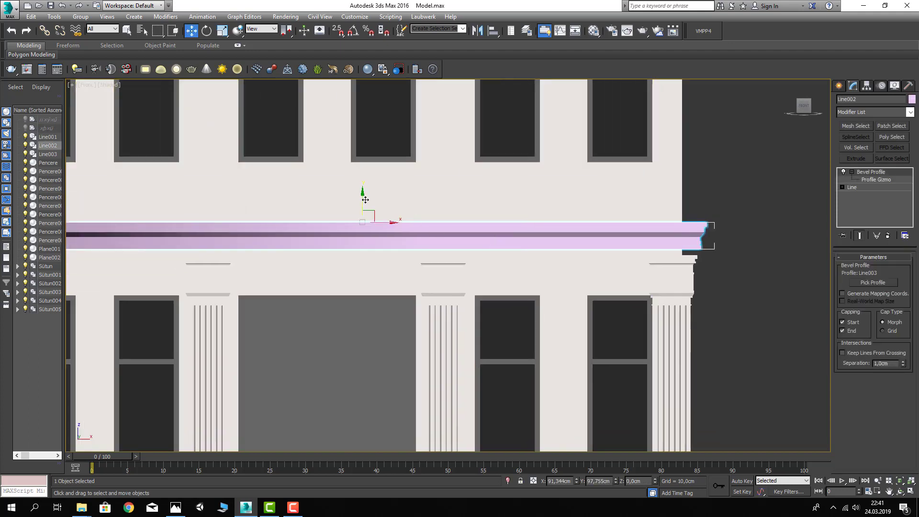
pyautogui.moveTo(361, 201); pyautogui.dragTo(361, 205)
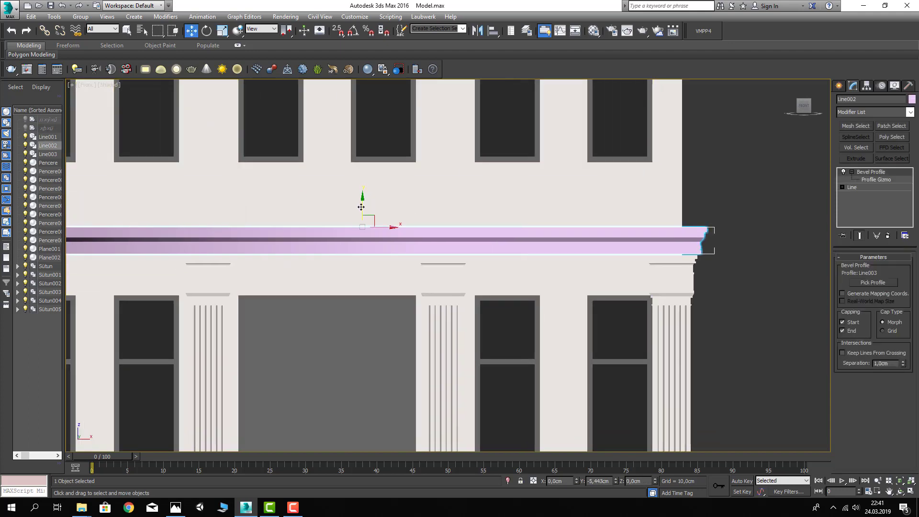
pyautogui.click(729, 271)
pyautogui.scroll(-3, 671, 282)
pyautogui.press('p')
# - Inspect the cornice around the porch from above in Perspective
pyautogui.moveTo(671, 282)
pyautogui.keyDown('alt'); pyautogui.mouseDown(button='middle')
pyautogui.moveTo(622, 157)
pyautogui.moveTo(591, 231)
pyautogui.moveTo(602, 243)
pyautogui.moveTo(620, 214)
pyautogui.moveTo(648, 269)
pyautogui.mouseUp(button='middle'); pyautogui.keyUp('alt')
pyautogui.click(620, 214)
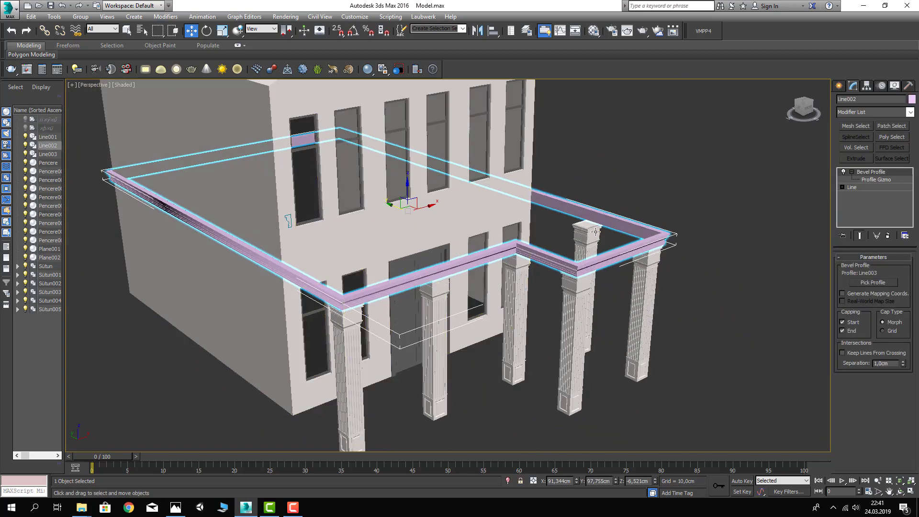
pyautogui.scroll(-1, 604, 278)
pyautogui.scroll(-3, 602, 281)
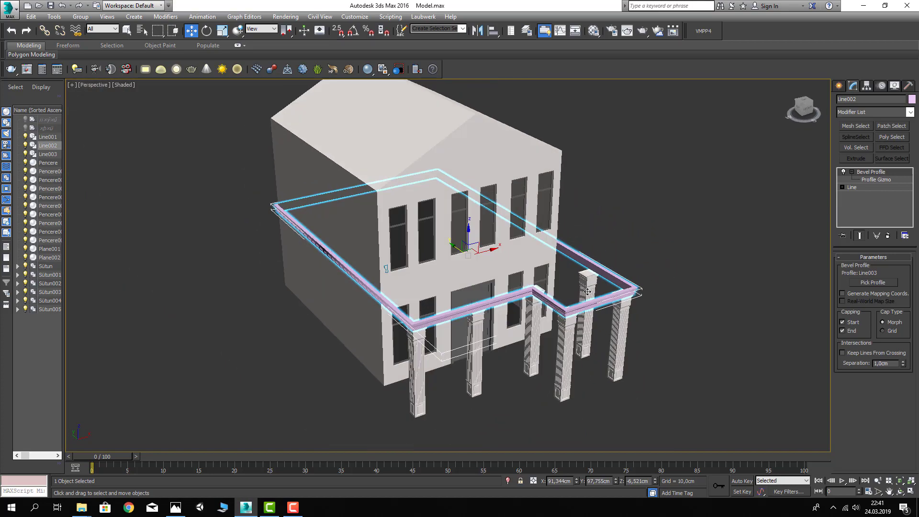
pyautogui.scroll(-2, 602, 284)
pyautogui.keyDown('alt'); pyautogui.moveTo(595, 273); pyautogui.dragTo(471, 240, button='middle'); pyautogui.keyUp('alt')
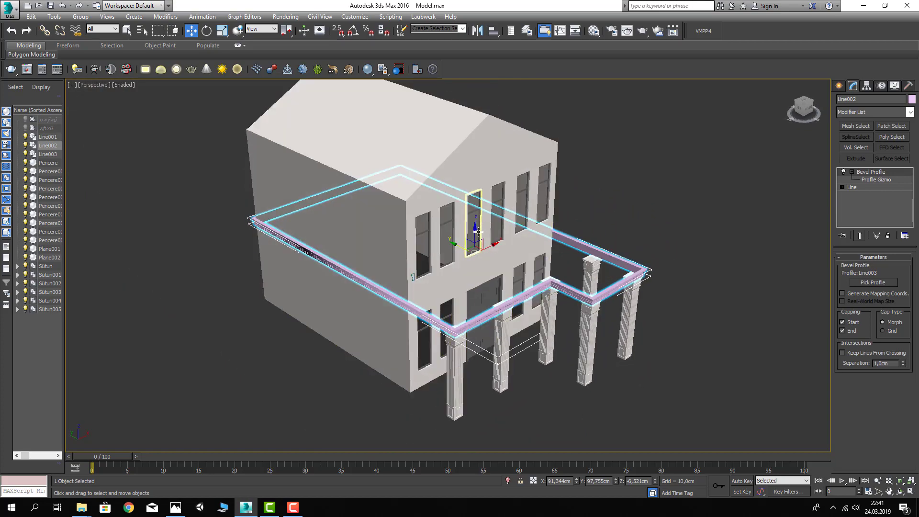
# - Shift-drag an instance of the cornice upward and remove its Bevel Profile
pyautogui.keyDown('shift'); pyautogui.moveTo(474, 233); pyautogui.dragTo(475, 189); pyautogui.keyUp('shift')
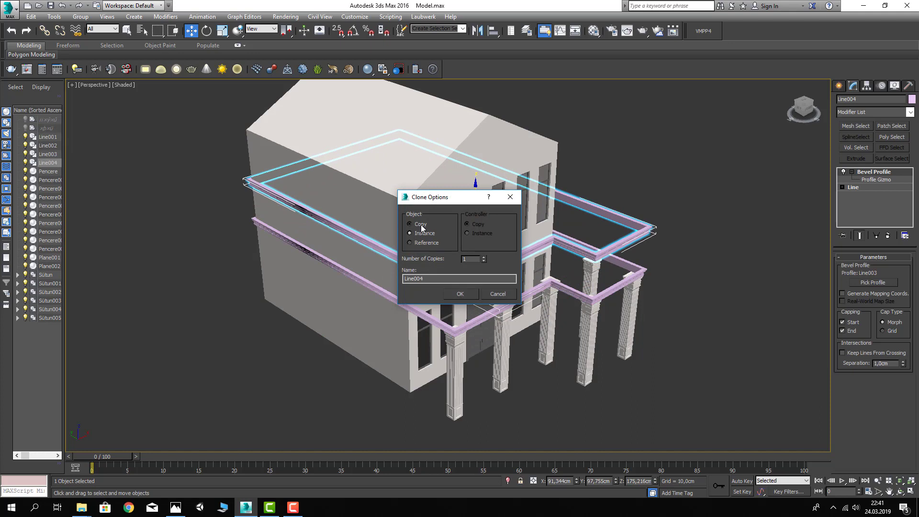
pyautogui.click(462, 294)
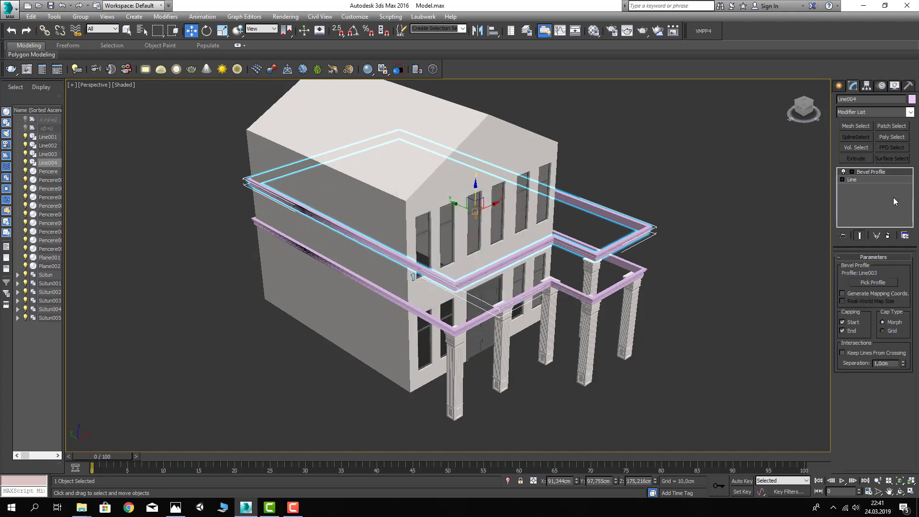
pyautogui.rightClick(860, 175)
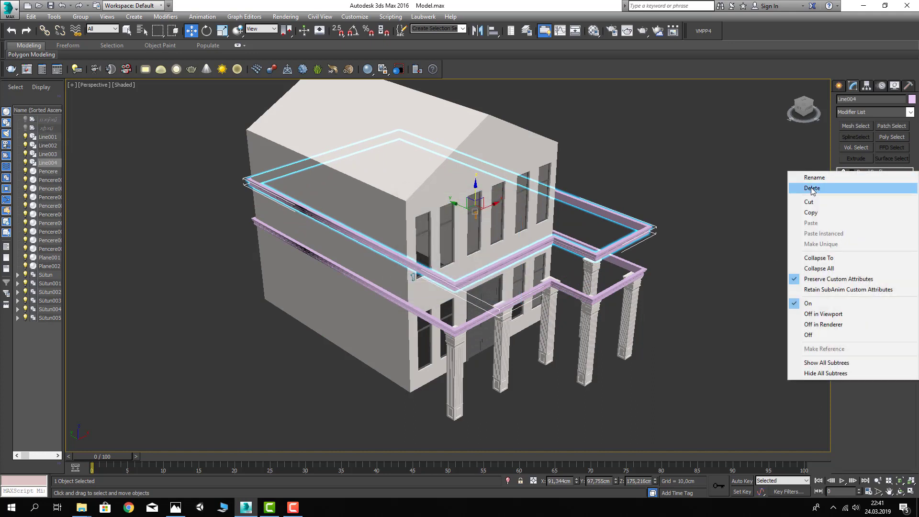
pyautogui.click(816, 188)
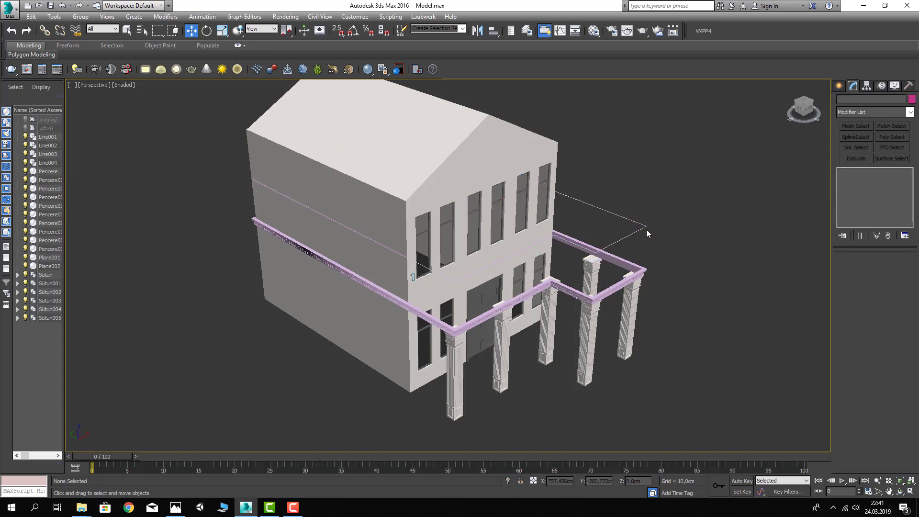
# - Extrude the copied outline into a 10 cm thick slab
pyautogui.click(662, 228)
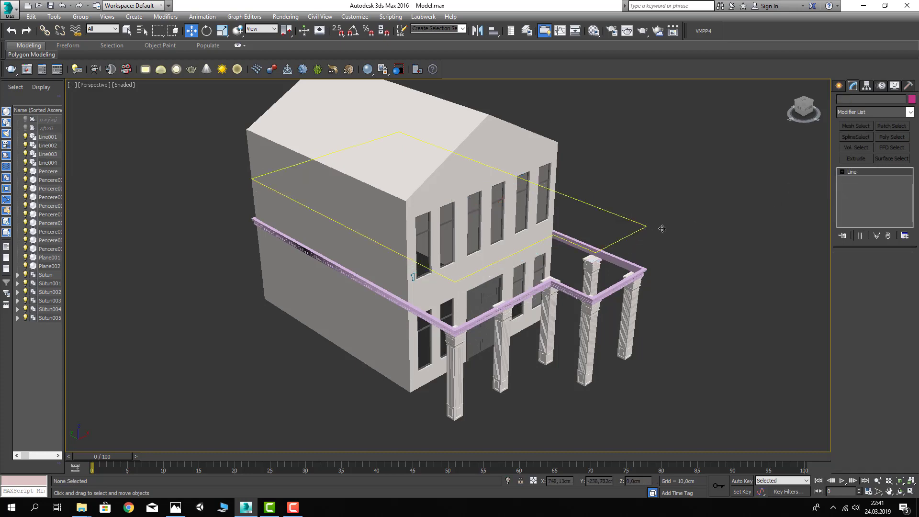
pyautogui.click(860, 115)
pyautogui.click(854, 189)
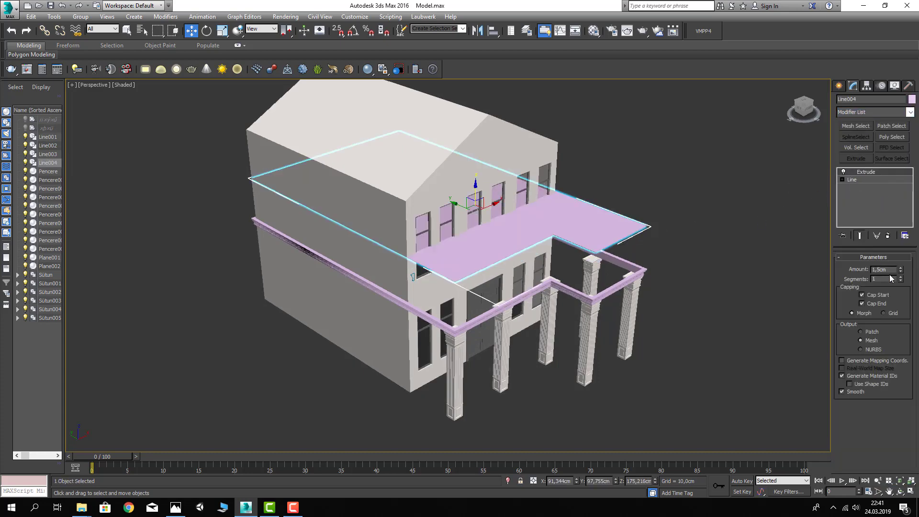
pyautogui.write('10')
pyautogui.press('Return')
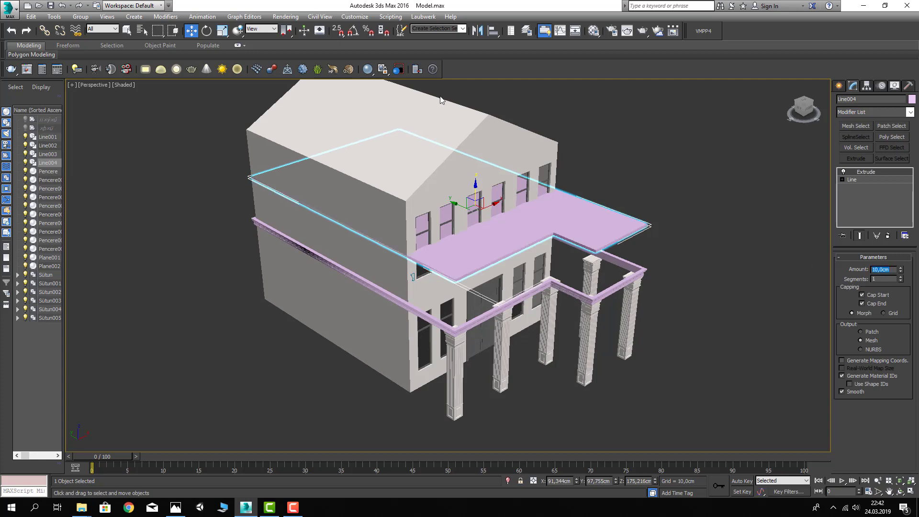
# - Snap the slab down onto the top of the porch cornice
pyautogui.click(338, 30)
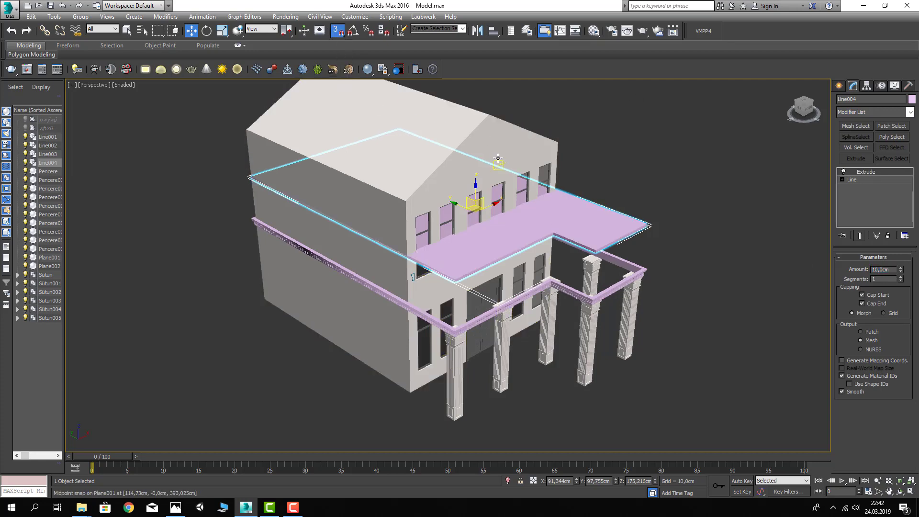
pyautogui.scroll(1, 644, 215)
pyautogui.scroll(4, 643, 216)
pyautogui.moveTo(642, 211); pyautogui.dragTo(627, 308)
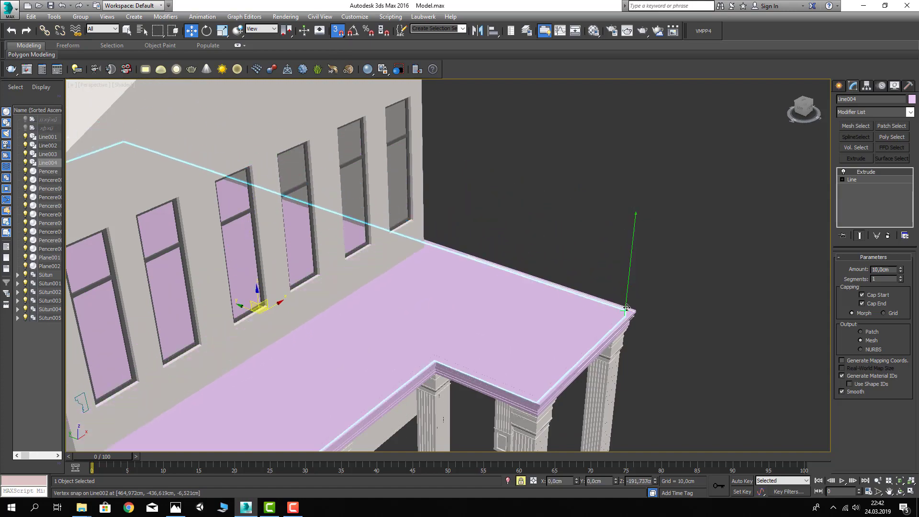
pyautogui.click(642, 238)
# - Assign the white Duvar material to both the cornice and the slab
pyautogui.scroll(-5, 642, 240)
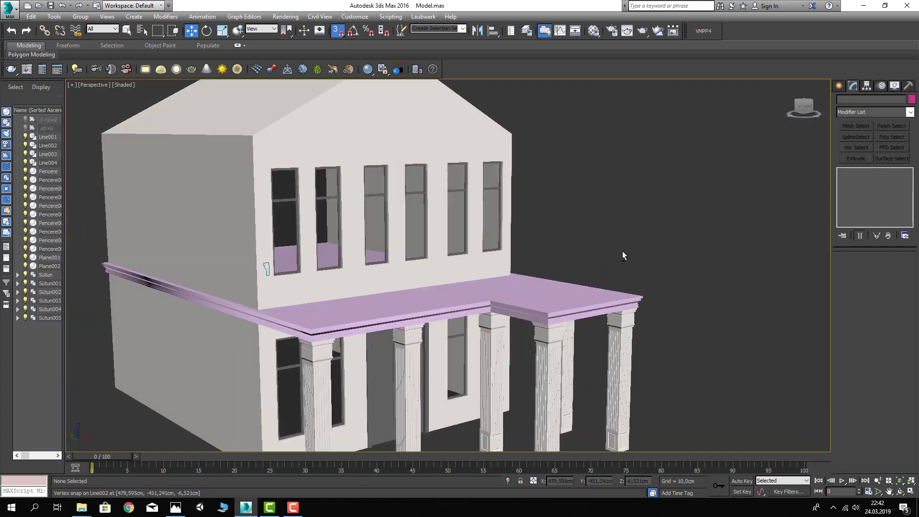
pyautogui.moveTo(622, 251)
pyautogui.keyDown('alt'); pyautogui.mouseDown(button='middle')
pyautogui.moveTo(630, 227)
pyautogui.moveTo(660, 219)
pyautogui.moveTo(590, 277)
pyautogui.mouseUp(button='middle'); pyautogui.keyUp('alt')
pyautogui.click(589, 277)
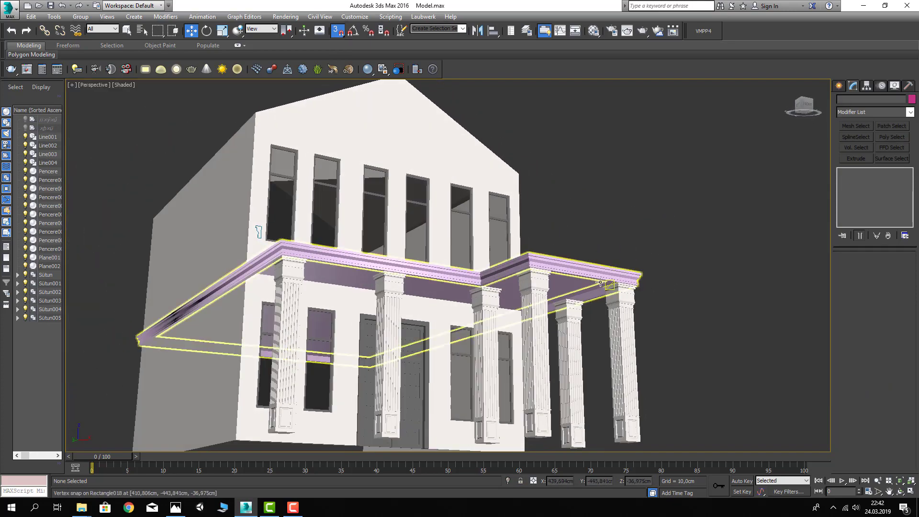
pyautogui.keyDown('ctrl'); pyautogui.click(589, 277); pyautogui.keyUp('ctrl')
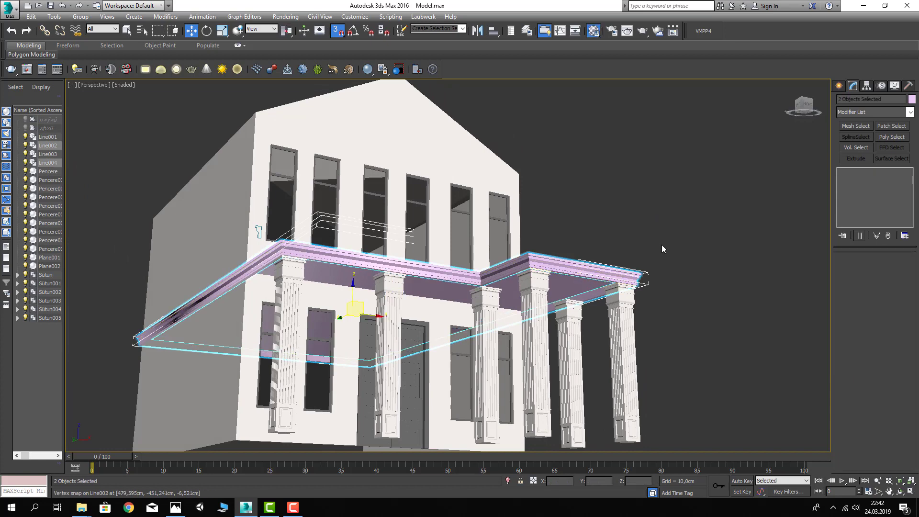
pyautogui.press('m')
pyautogui.moveTo(520, 263); pyautogui.dragTo(522, 265)
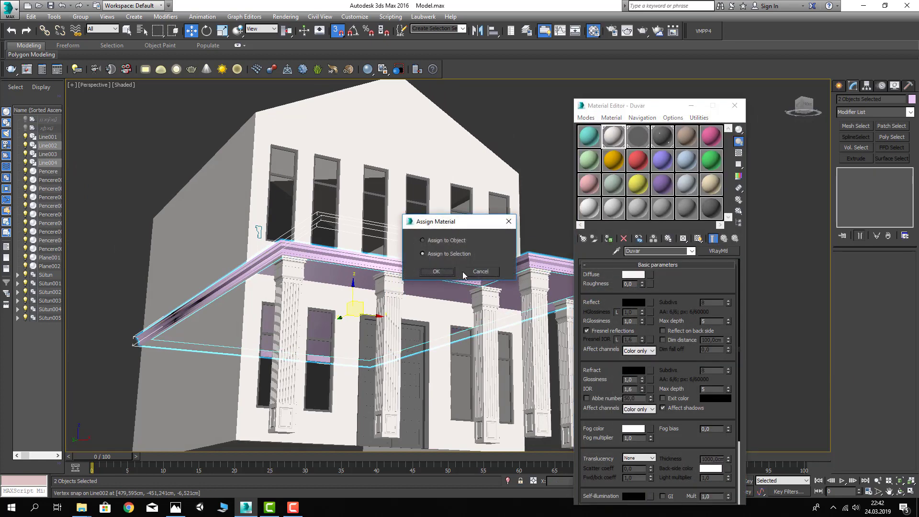
pyautogui.click(438, 275)
# - Close the material editor and select Plane001's two roof-slope polygons
pyautogui.click(734, 107)
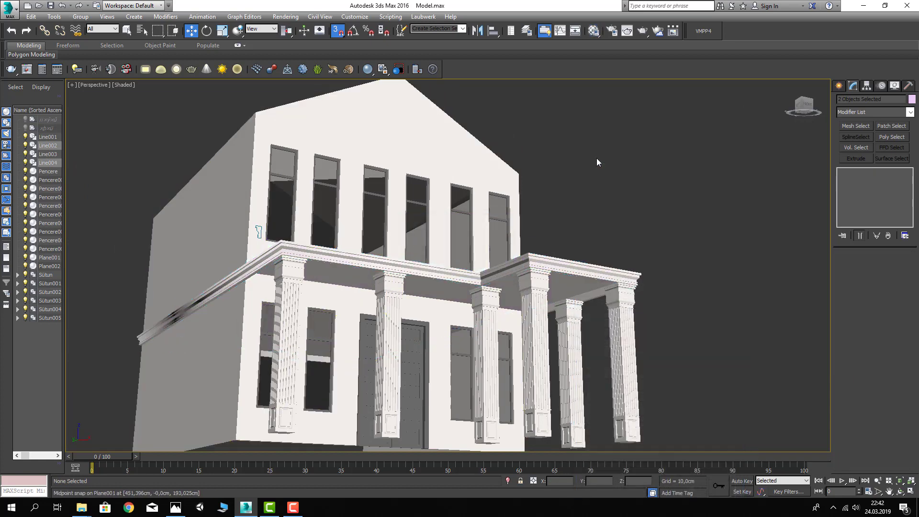
pyautogui.click(596, 158)
pyautogui.keyDown('alt'); pyautogui.moveTo(610, 181); pyautogui.dragTo(538, 232, button='middle'); pyautogui.keyUp('alt')
pyautogui.press('f')
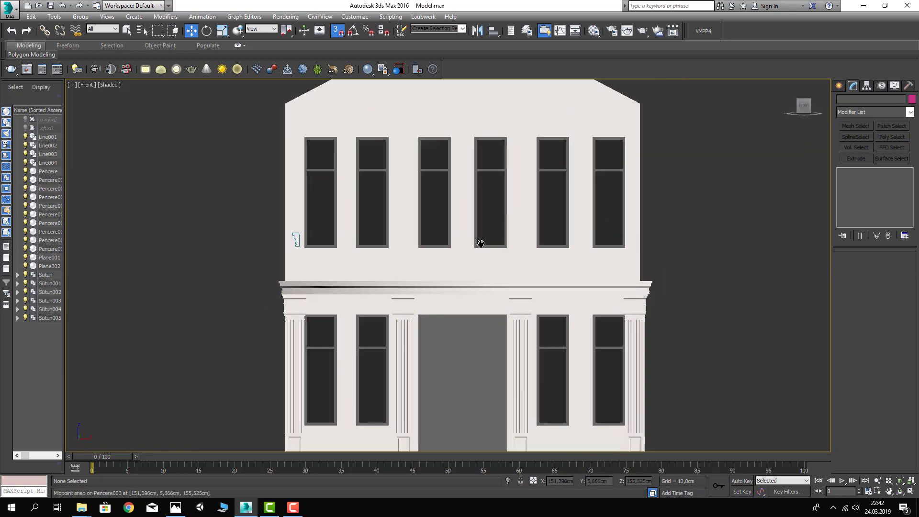
pyautogui.scroll(-3, 468, 250)
pyautogui.press('p')
pyautogui.keyDown('alt'); pyautogui.moveTo(468, 250); pyautogui.dragTo(669, 142, button='middle'); pyautogui.keyUp('alt')
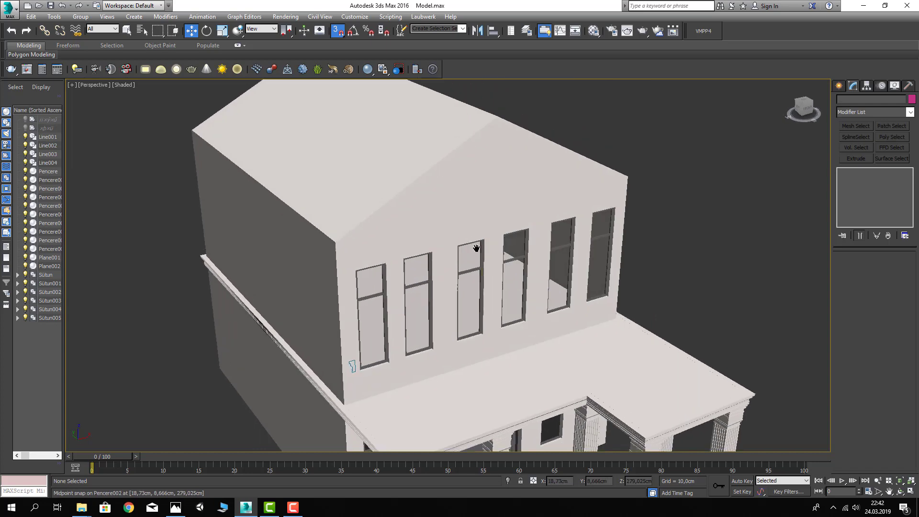
pyautogui.click(425, 148)
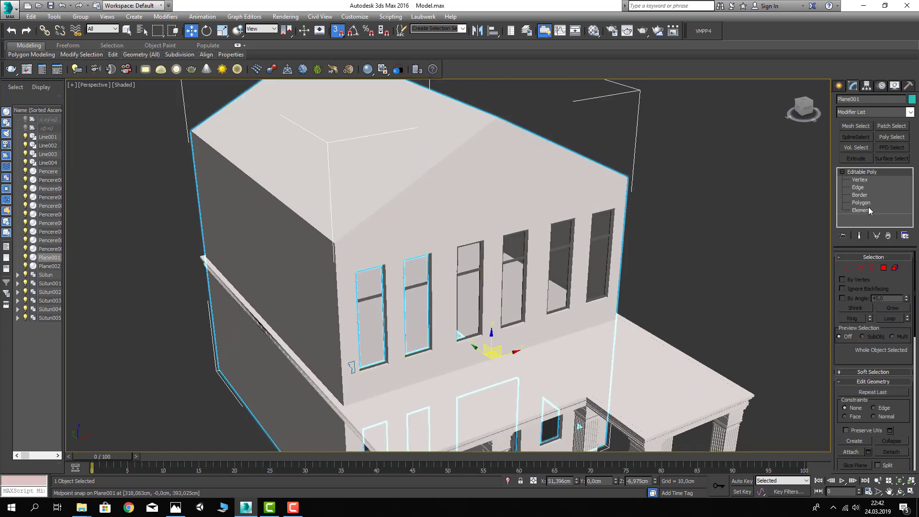
pyautogui.press('4')
pyautogui.click(424, 176)
pyautogui.moveTo(513, 158)
pyautogui.keyDown('alt'); pyautogui.mouseDown(button='middle')
pyautogui.moveTo(435, 179)
pyautogui.moveTo(474, 264)
pyautogui.mouseUp(button='middle'); pyautogui.keyUp('alt')
pyautogui.keyDown('ctrl'); pyautogui.click(433, 176); pyautogui.keyUp('ctrl')
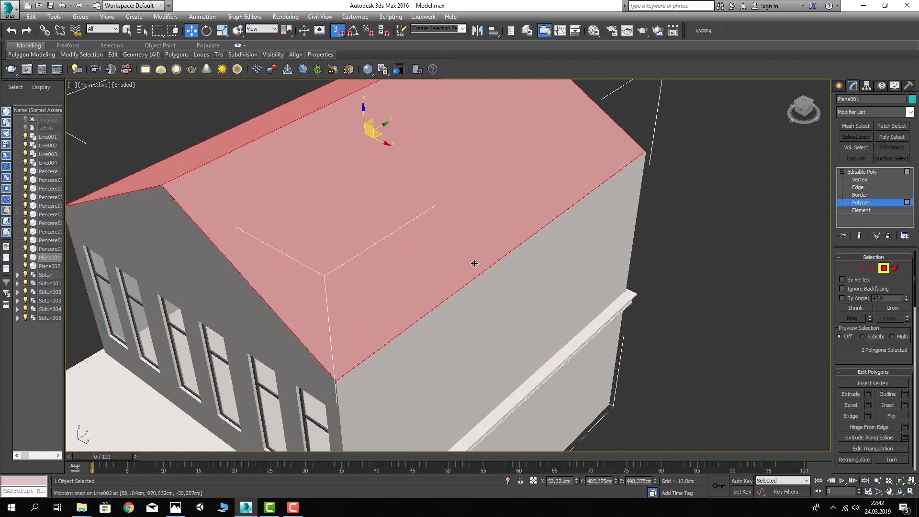
# - Begin extruding the roof slopes, dragging the height to about 25 cm
pyautogui.click(869, 394)
pyautogui.press('F4')
pyautogui.moveTo(242, 267)
pyautogui.keyDown('alt'); pyautogui.mouseDown(button='middle')
pyautogui.moveTo(328, 252)
pyautogui.moveTo(367, 207)
pyautogui.mouseUp(button='middle'); pyautogui.keyUp('alt')
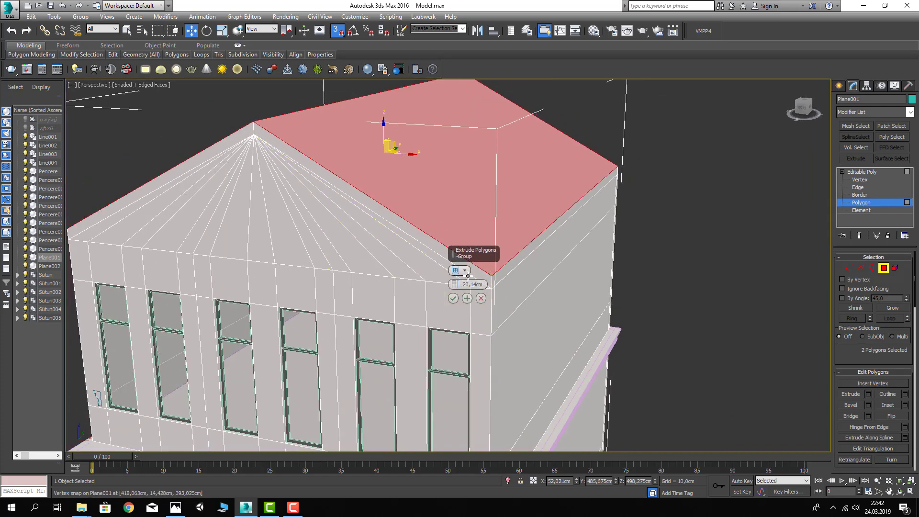
pyautogui.keyDown('alt'); pyautogui.moveTo(285, 170); pyautogui.dragTo(246, 156, button='middle'); pyautogui.keyUp('alt')
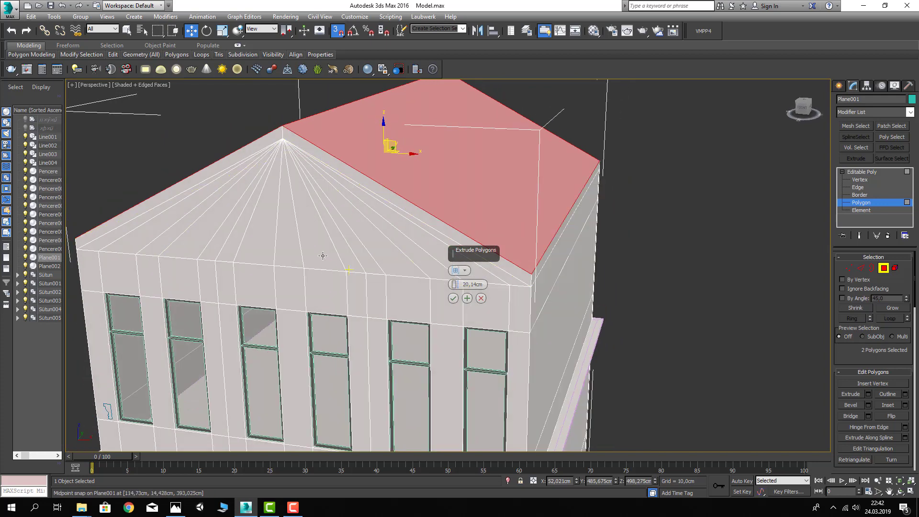
pyautogui.keyDown('alt'); pyautogui.moveTo(322, 256); pyautogui.dragTo(350, 250, button='middle'); pyautogui.keyUp('alt')
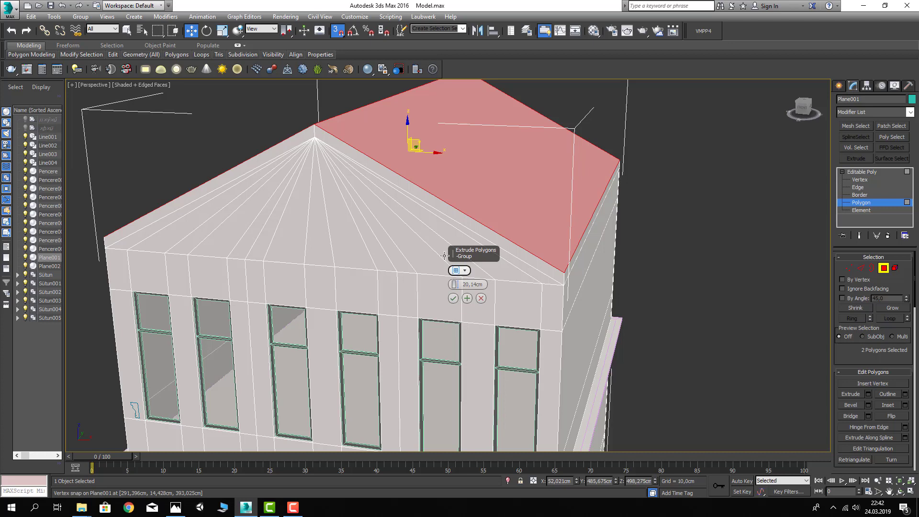
pyautogui.moveTo(455, 285); pyautogui.dragTo(440, 160)
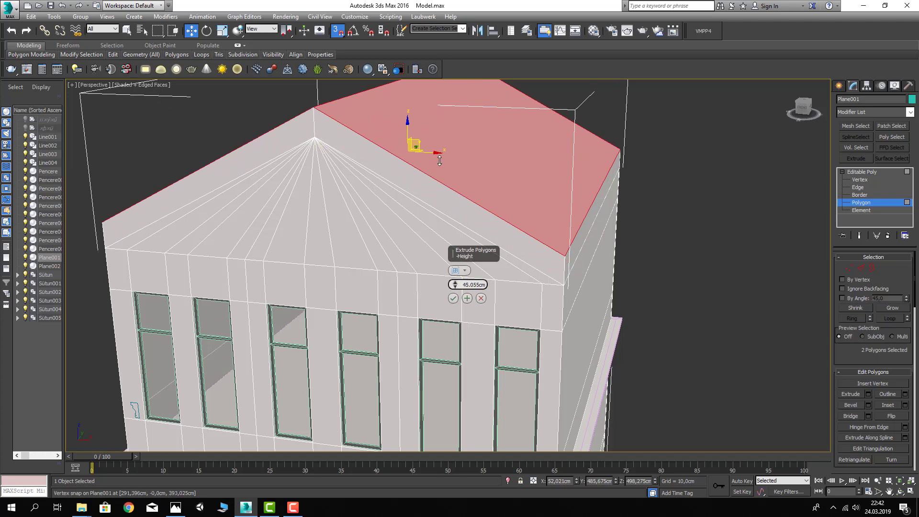
pyautogui.moveTo(440, 161); pyautogui.dragTo(455, 272)
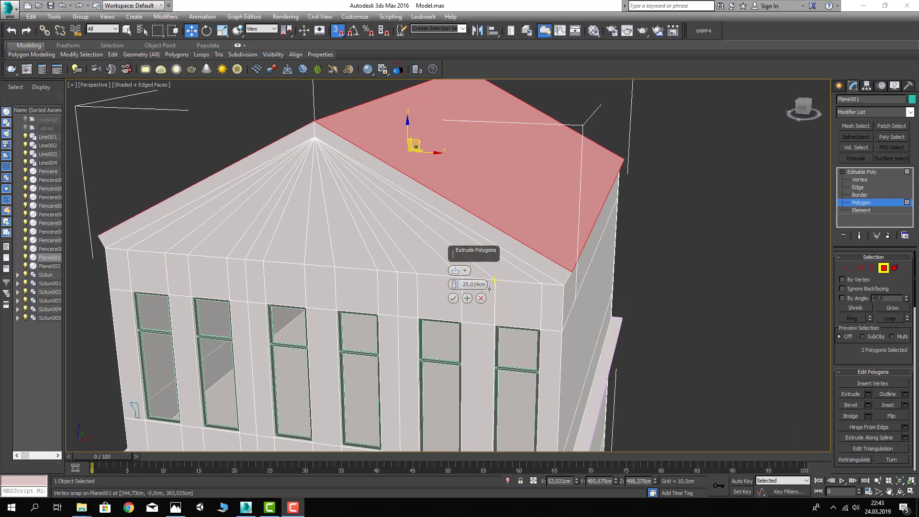
# - Set the roof extrusion height to 15 cm and confirm it
pyautogui.click(469, 285)
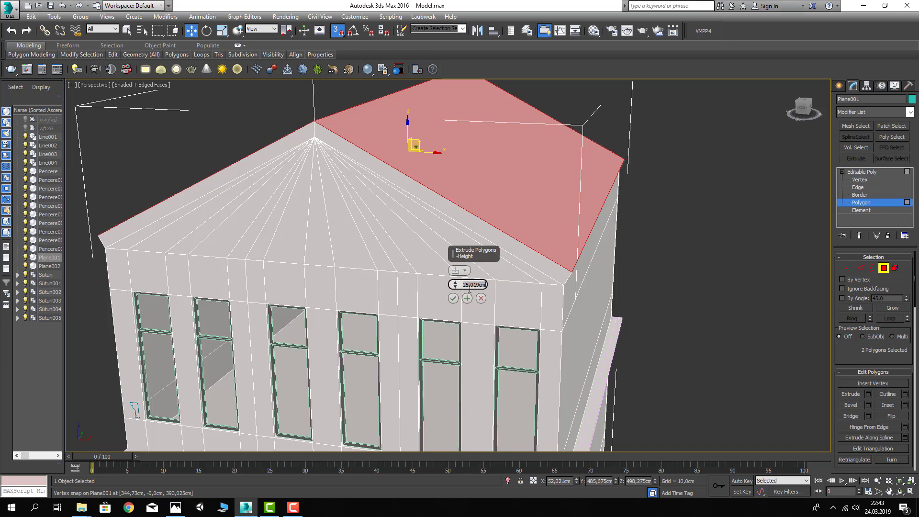
pyautogui.write('80')
pyautogui.press('Return')
pyautogui.write('5')
pyautogui.press('Return')
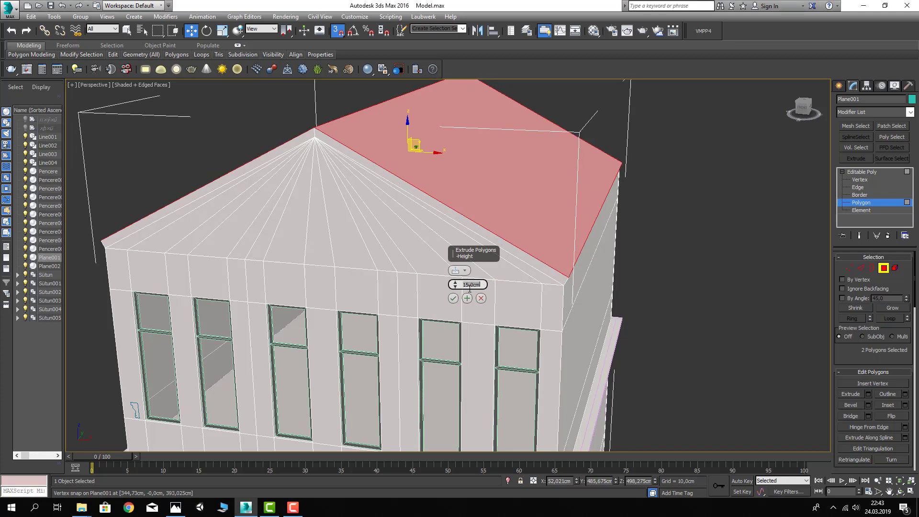
pyautogui.write('12')
pyautogui.press('Return')
pyautogui.write('15')
pyautogui.press('Return')
pyautogui.click(480, 300)
pyautogui.moveTo(461, 298)
pyautogui.keyDown('alt'); pyautogui.mouseDown(button='middle')
pyautogui.moveTo(476, 267)
pyautogui.moveTo(461, 192)
pyautogui.moveTo(470, 166)
pyautogui.moveTo(500, 169)
pyautogui.moveTo(519, 214)
pyautogui.moveTo(539, 174)
pyautogui.moveTo(547, 191)
pyautogui.mouseUp(button='middle'); pyautogui.keyUp('alt')
# - Extrude the top roof-edge strip outward about 50 cm into an eave overhang
pyautogui.click(547, 160)
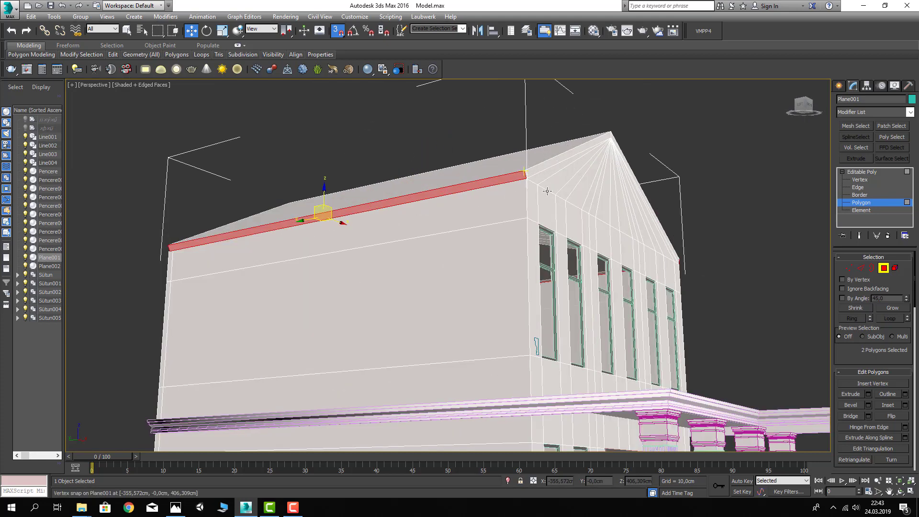
pyautogui.click(868, 394)
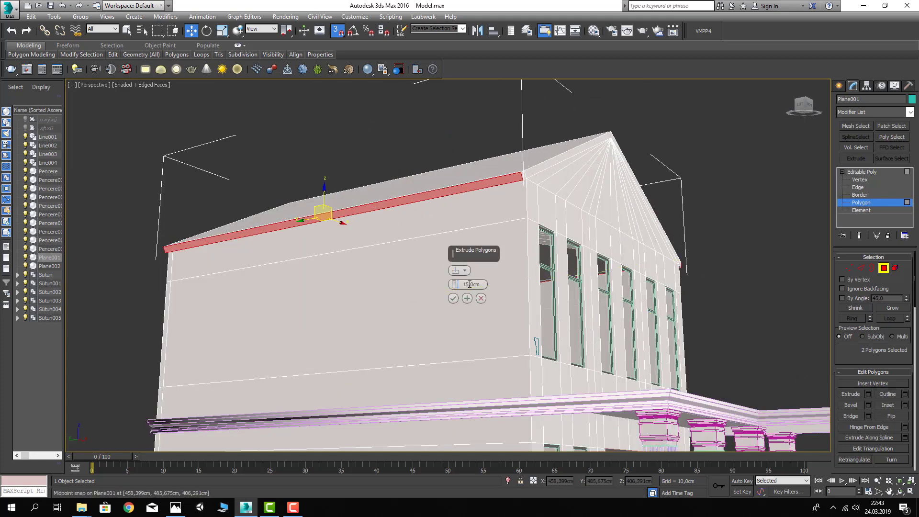
pyautogui.moveTo(457, 236); pyautogui.dragTo(480, 117)
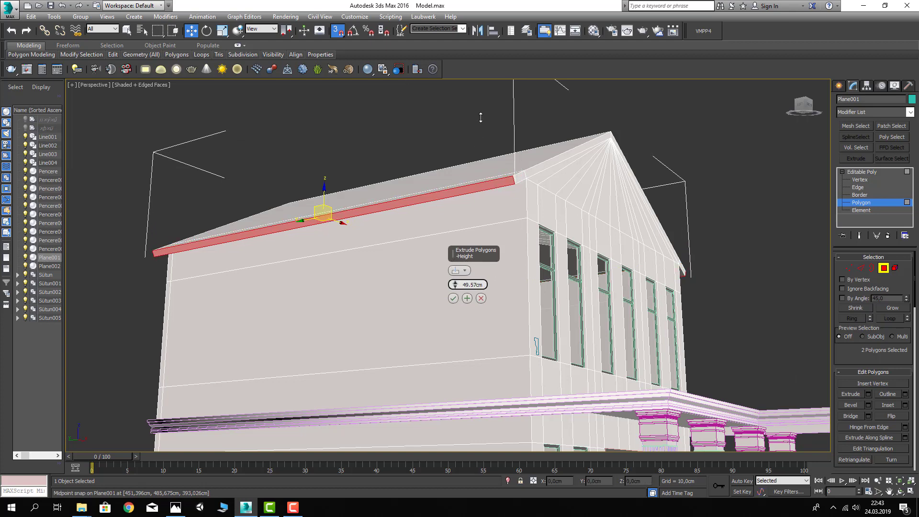
pyautogui.moveTo(487, 107)
pyautogui.keyDown('alt'); pyautogui.mouseDown(button='middle')
pyautogui.moveTo(646, 174)
pyautogui.moveTo(593, 185)
pyautogui.moveTo(608, 189)
pyautogui.moveTo(478, 199)
pyautogui.mouseUp(button='middle'); pyautogui.keyUp('alt')
pyautogui.click(453, 298)
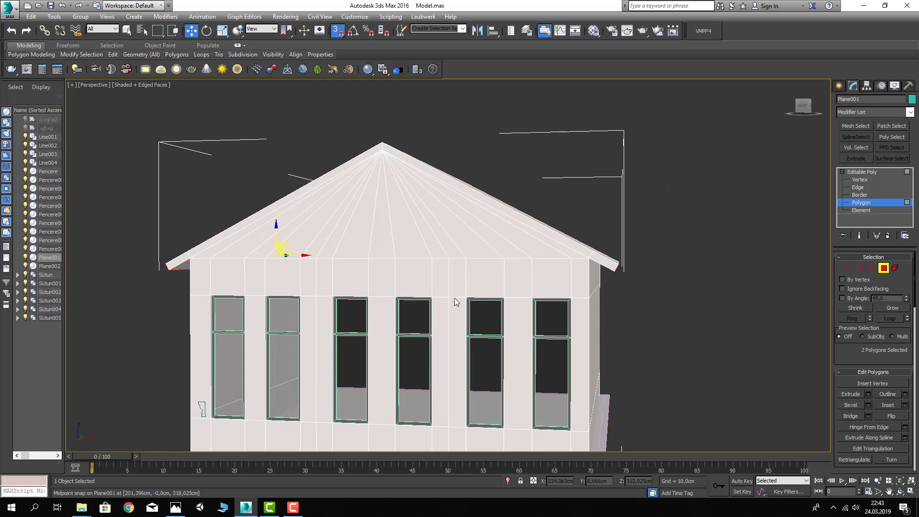
# - Select the left and right roof-edge and roof-end strips of the gables
pyautogui.keyDown('alt'); pyautogui.moveTo(114, 214); pyautogui.dragTo(207, 308, button='middle'); pyautogui.keyUp('alt')
pyautogui.scroll(5, 208, 308)
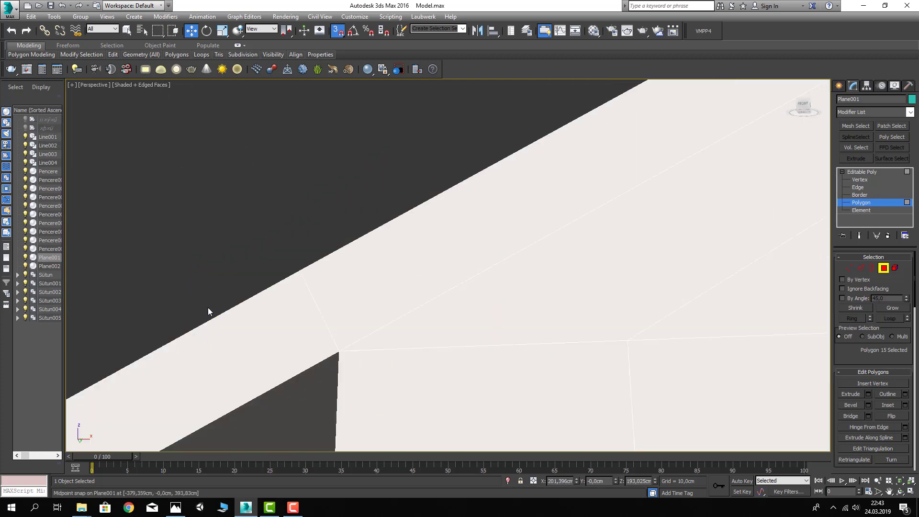
pyautogui.click(224, 319)
pyautogui.keyDown('ctrl'); pyautogui.click(328, 247); pyautogui.keyUp('ctrl')
pyautogui.scroll(-5, 455, 209)
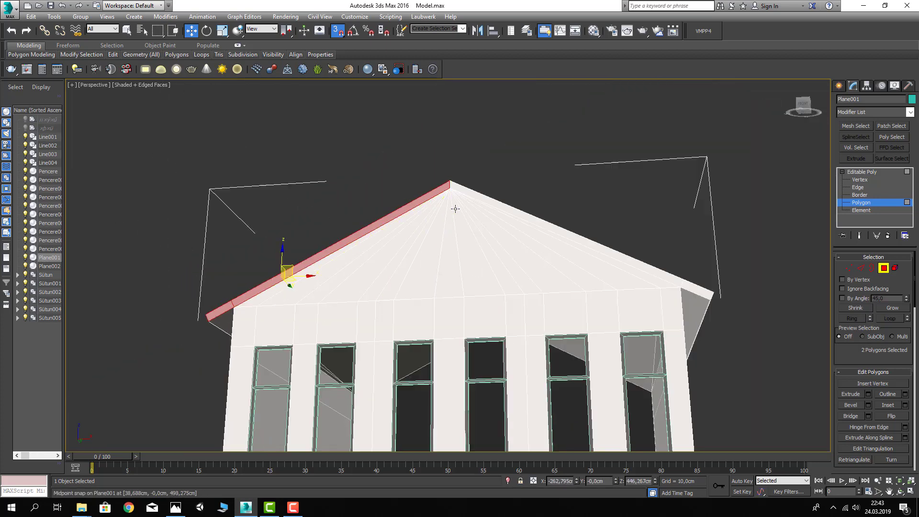
pyautogui.keyDown('ctrl'); pyautogui.click(462, 190); pyautogui.keyUp('ctrl')
pyautogui.keyDown('ctrl'); pyautogui.click(693, 293); pyautogui.keyUp('ctrl')
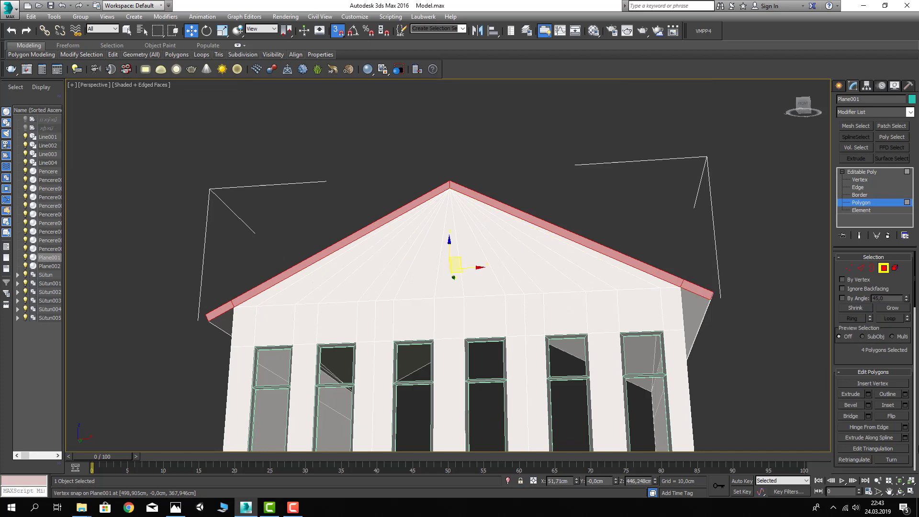
# - Push the selected gable strips outward with snapping off to form an overhang
pyautogui.click(851, 394)
pyautogui.keyDown('alt'); pyautogui.moveTo(433, 289); pyautogui.dragTo(428, 177, button='middle'); pyautogui.keyUp('alt')
pyautogui.click(340, 32)
pyautogui.press('w')
pyautogui.scroll(5, 429, 176)
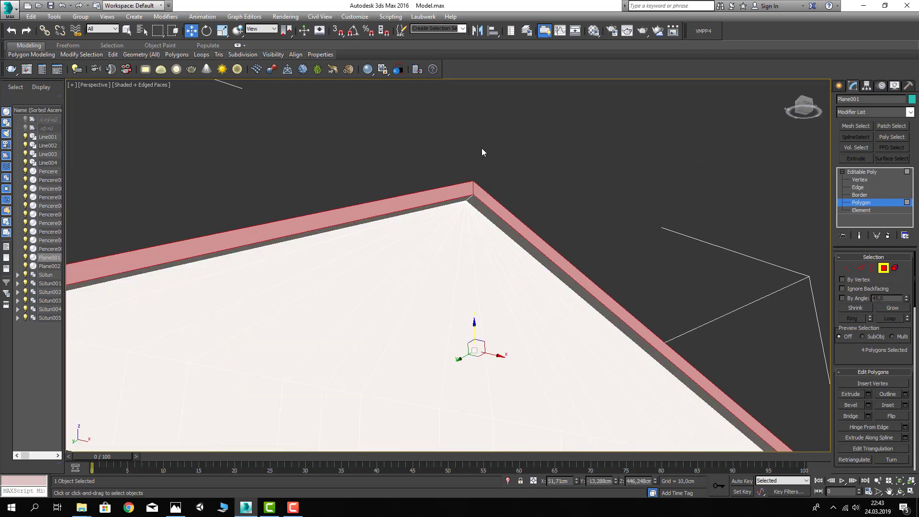
pyautogui.scroll(-5, 481, 153)
pyautogui.moveTo(464, 268); pyautogui.dragTo(469, 263)
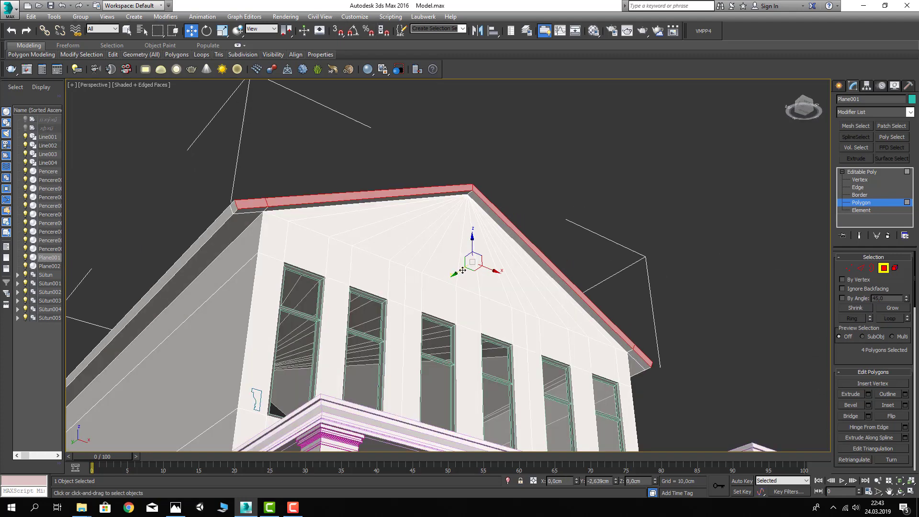
# - Exit roof polygon editing and select the two front porch columns
pyautogui.click(884, 268)
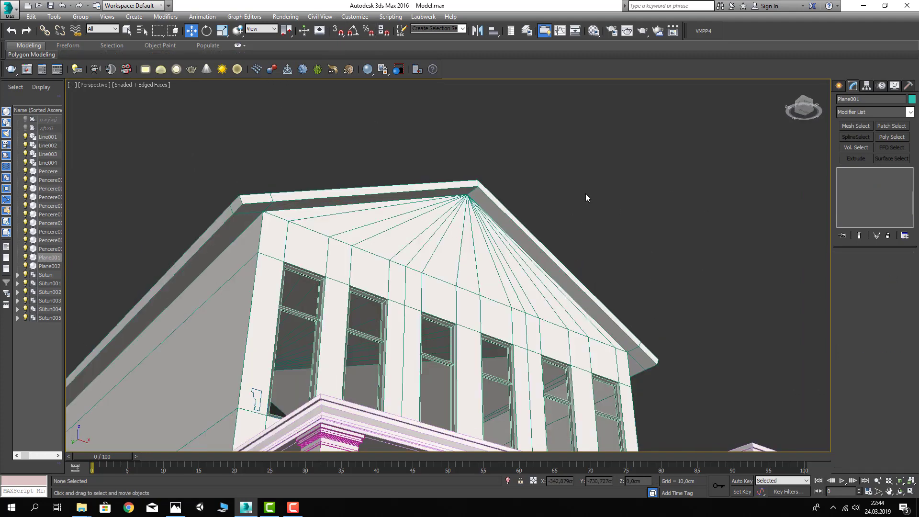
pyautogui.click(585, 193)
pyautogui.press('F4')
pyautogui.press('z')
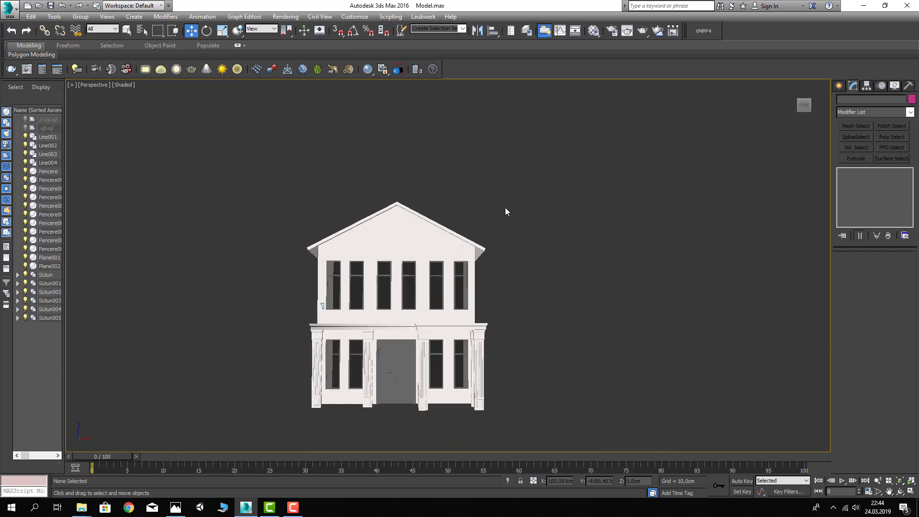
pyautogui.moveTo(504, 208)
pyautogui.keyDown('alt'); pyautogui.mouseDown(button='middle')
pyautogui.moveTo(488, 300)
pyautogui.moveTo(421, 335)
pyautogui.mouseUp(button='middle'); pyautogui.keyUp('alt')
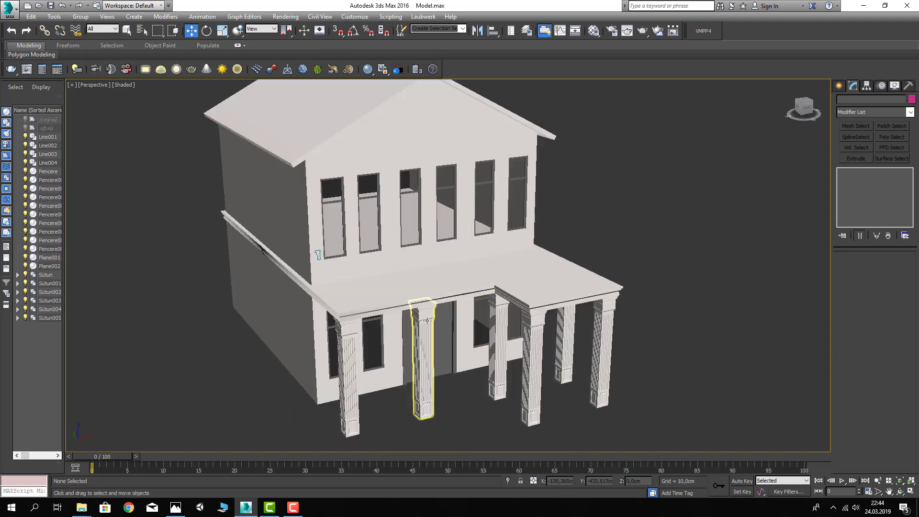
pyautogui.click(421, 344)
pyautogui.keyDown('ctrl'); pyautogui.click(493, 344); pyautogui.keyUp('ctrl')
pyautogui.scroll(2, 464, 339)
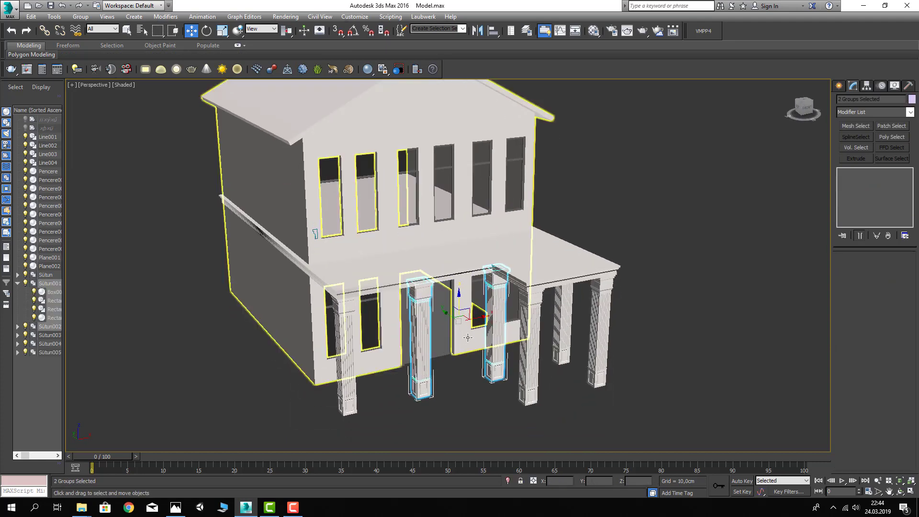
# - Make instanced clones Sütun006 and Sütun007 and slide them along the porch
pyautogui.hotkey('ctrl', 'v')
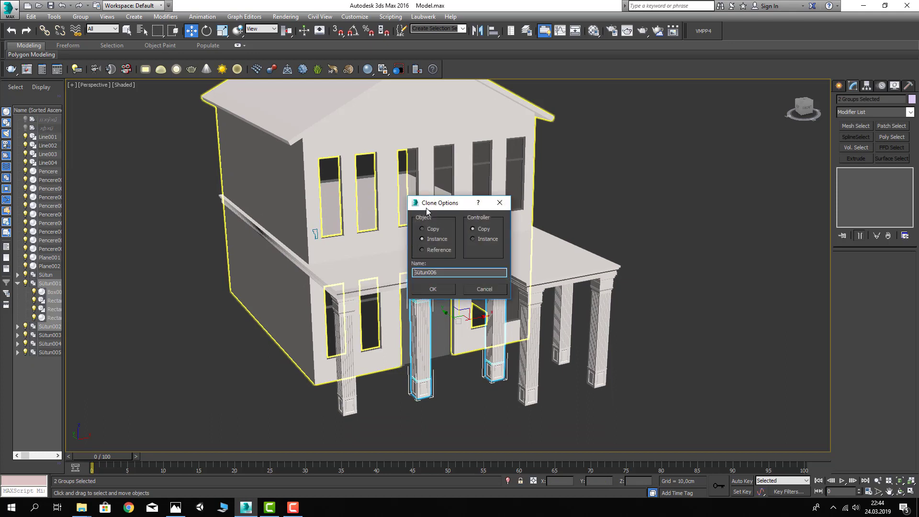
pyautogui.moveTo(427, 203); pyautogui.dragTo(648, 209)
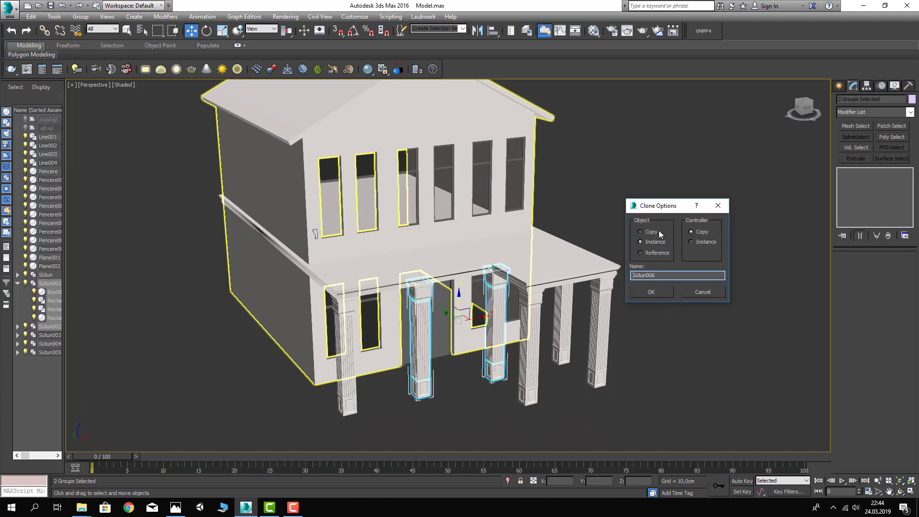
pyautogui.click(651, 293)
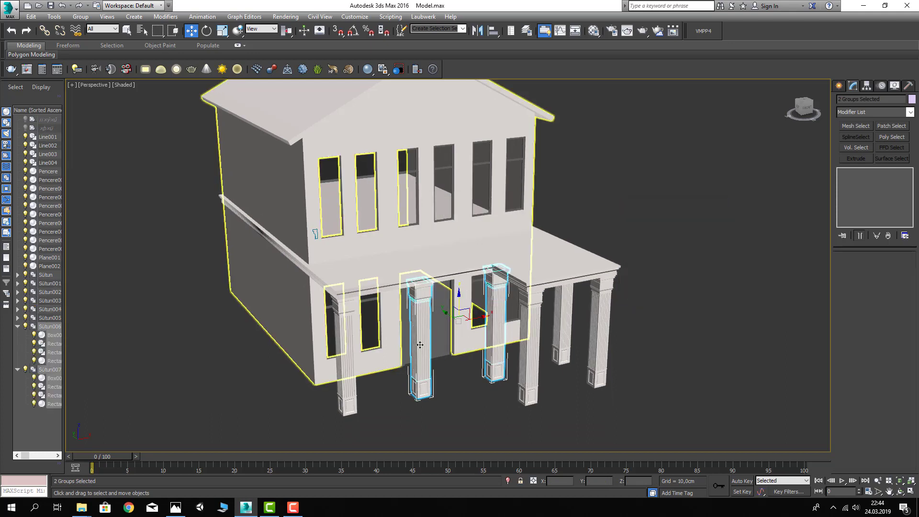
pyautogui.keyDown('alt'); pyautogui.moveTo(435, 339); pyautogui.dragTo(440, 345, button='middle'); pyautogui.keyUp('alt')
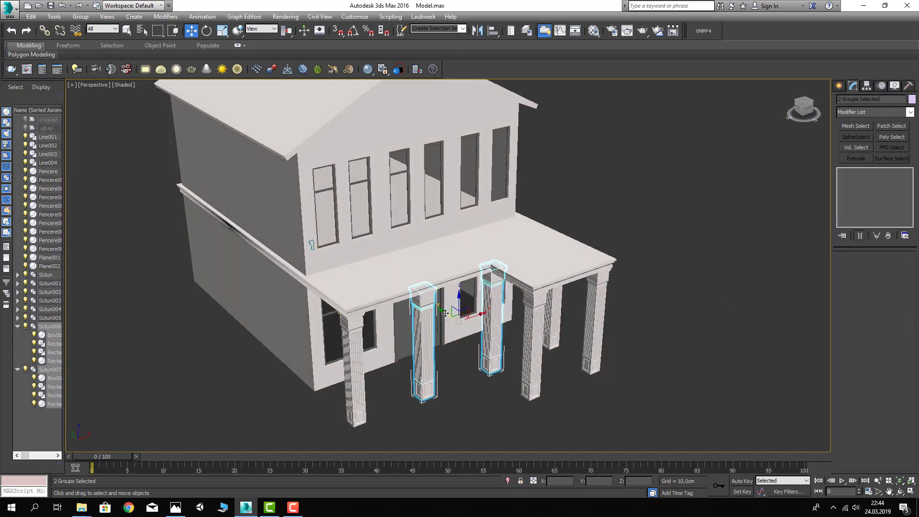
pyautogui.moveTo(441, 345); pyautogui.dragTo(476, 344)
pyautogui.moveTo(477, 344)
pyautogui.keyDown('alt'); pyautogui.mouseDown(button='middle')
pyautogui.moveTo(427, 312)
pyautogui.moveTo(428, 281)
pyautogui.mouseUp(button='middle'); pyautogui.keyUp('alt')
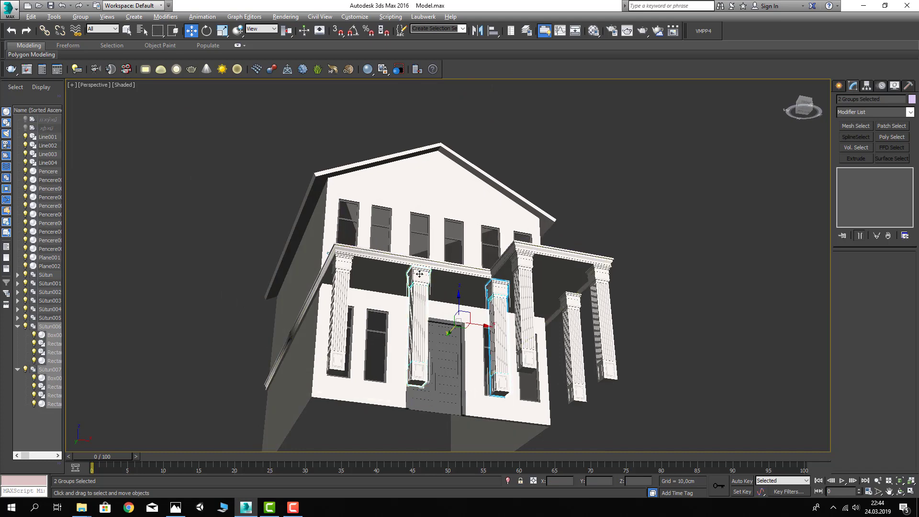
# - Raise the cloned columns one storey with Move Transform Type-In Z offsets
pyautogui.rightClick(194, 32)
pyautogui.write('3')
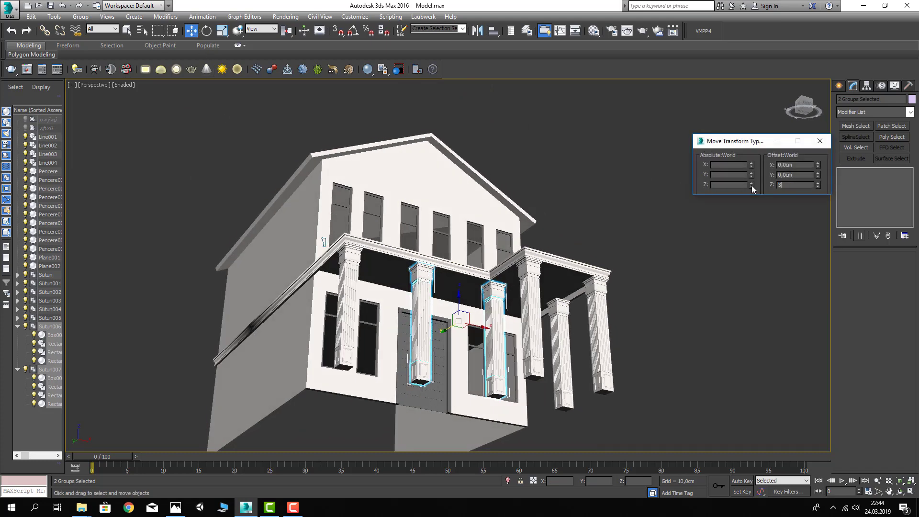
pyautogui.write('00')
pyautogui.press('Return')
pyautogui.write('50')
pyautogui.press('Return')
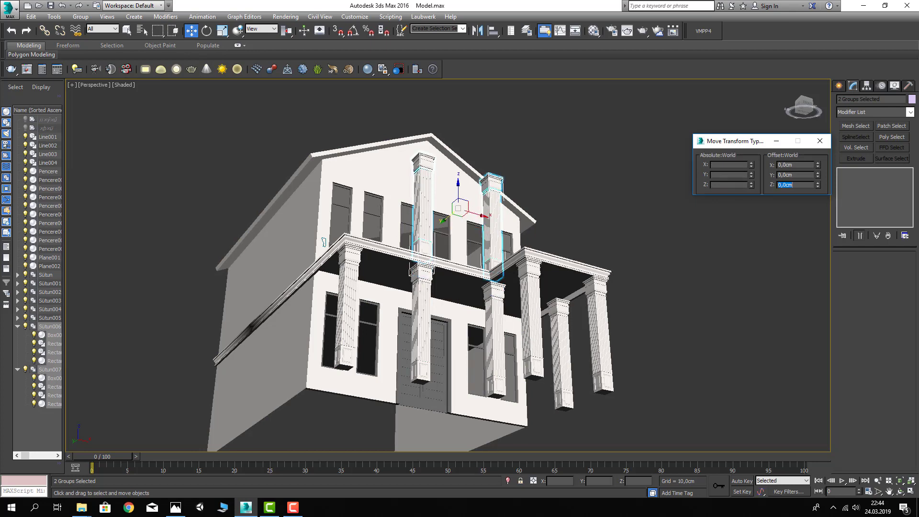
# - Deselect the columns and zoom into a wireframe Front view of the house
pyautogui.keyDown('alt'); pyautogui.moveTo(620, 124); pyautogui.dragTo(373, 232, button='middle'); pyautogui.keyUp('alt')
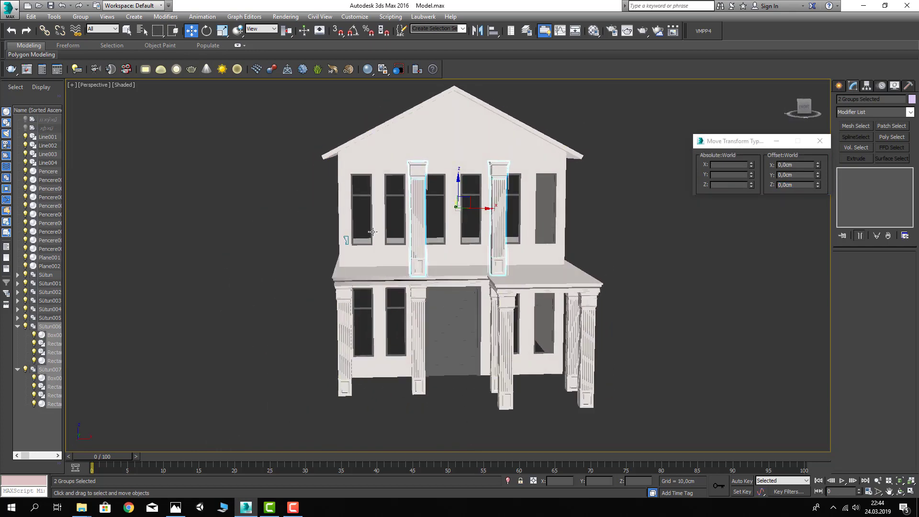
pyautogui.click(629, 233)
pyautogui.press('f')
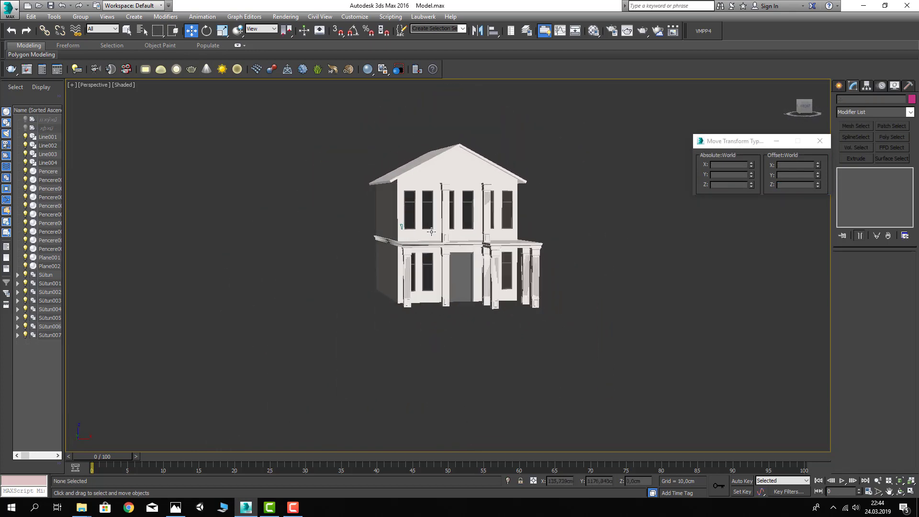
pyautogui.moveTo(440, 253); pyautogui.dragTo(432, 256, button='middle')
pyautogui.press('p')
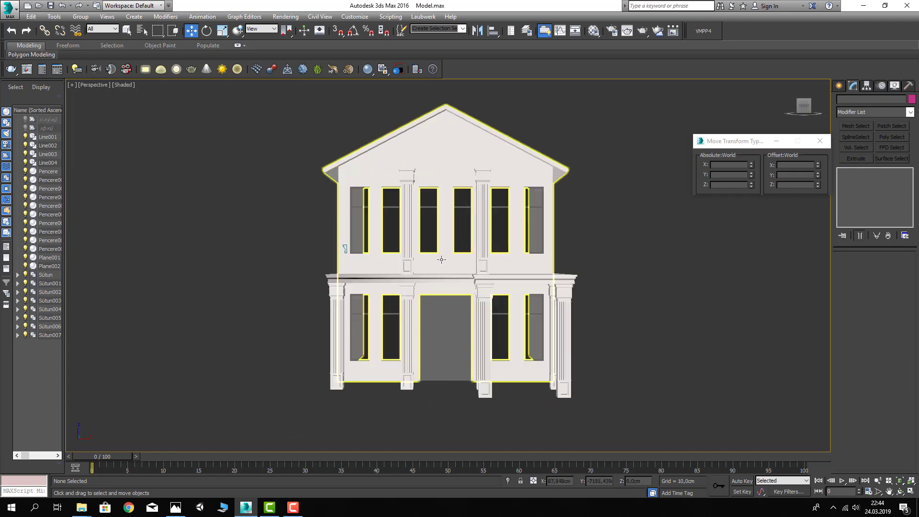
pyautogui.keyDown('alt'); pyautogui.moveTo(429, 255); pyautogui.dragTo(452, 229, button='middle'); pyautogui.keyUp('alt')
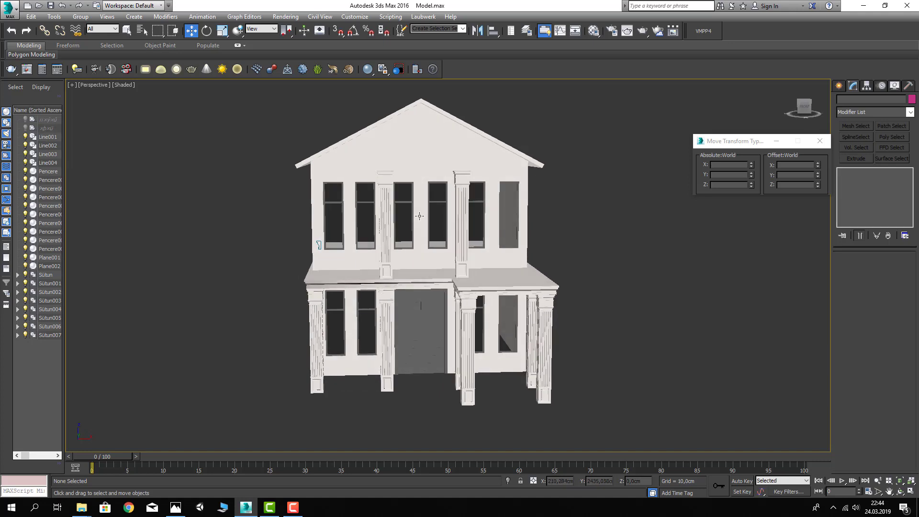
pyautogui.press('f')
pyautogui.scroll(3, 464, 189)
pyautogui.press('F3')
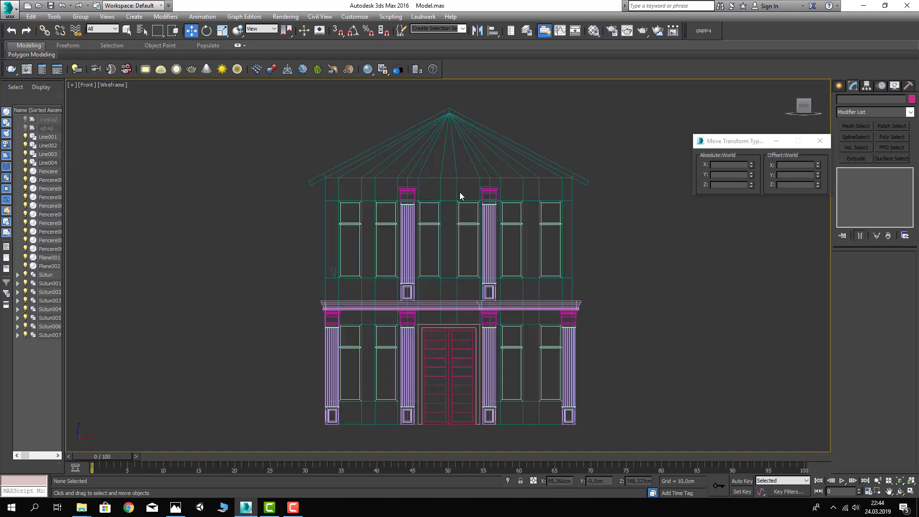
pyautogui.scroll(1, 431, 206)
pyautogui.scroll(3, 479, 206)
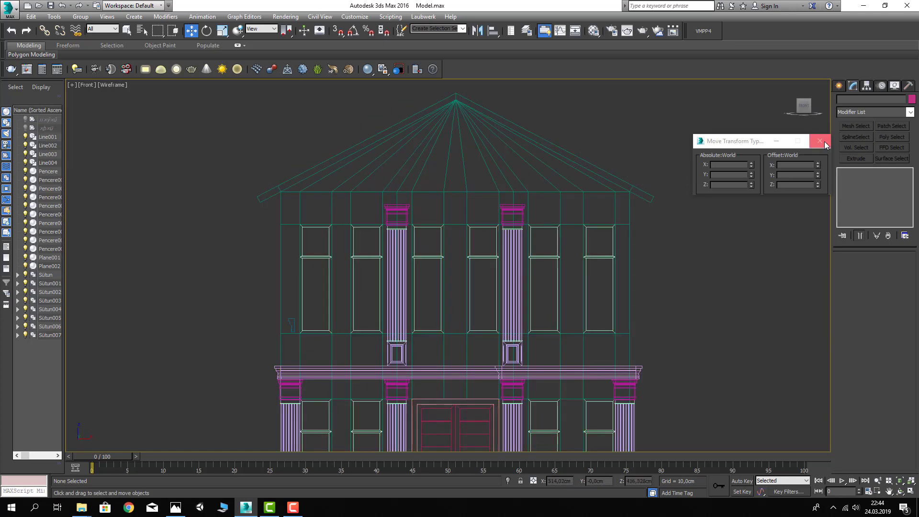
# - Draw Rectangle025, about 150 × 359 cm, above the upper columns and convert it to an editable spline
pyautogui.click(819, 140)
pyautogui.click(839, 85)
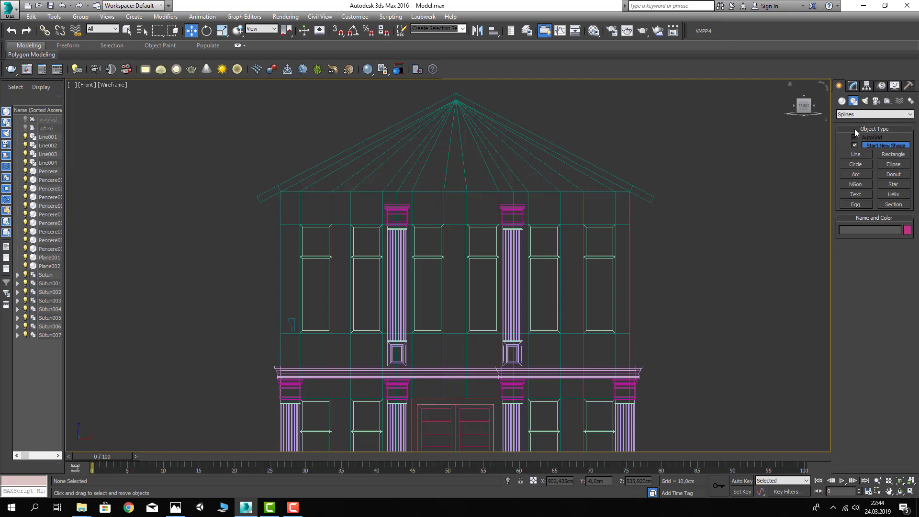
pyautogui.click(892, 154)
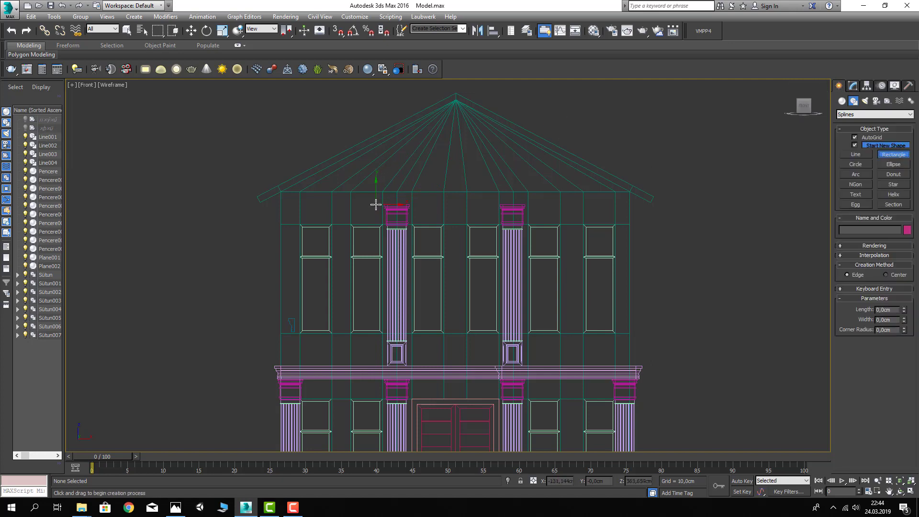
pyautogui.moveTo(375, 205); pyautogui.dragTo(532, 139)
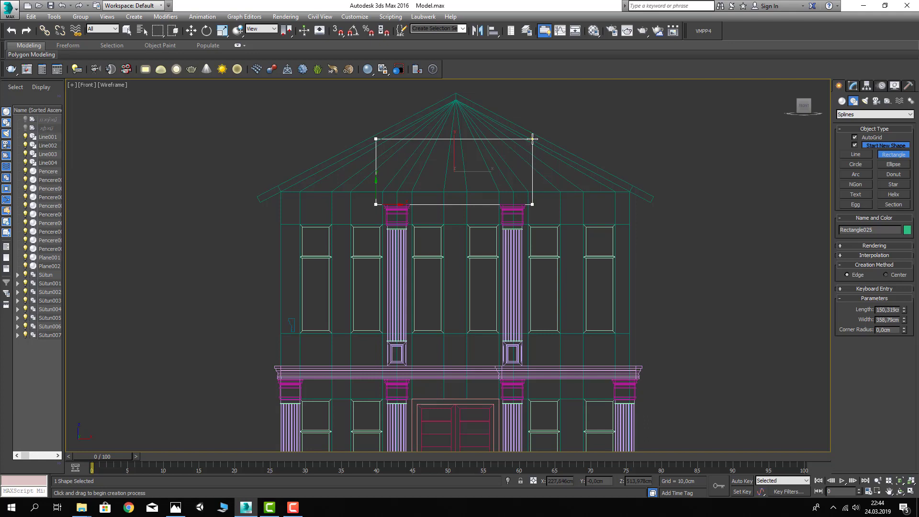
pyautogui.rightClick(528, 157)
pyautogui.click(852, 86)
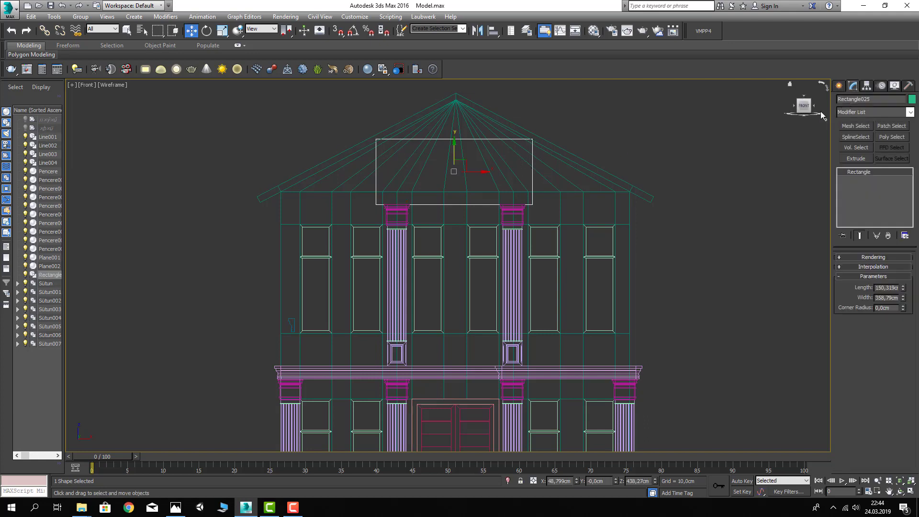
pyautogui.rightClick(876, 168)
pyautogui.click(866, 230)
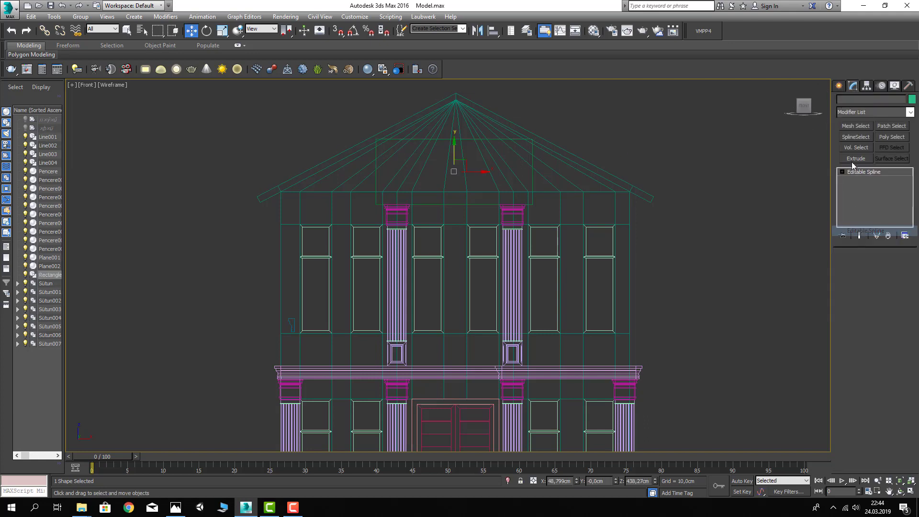
pyautogui.click(842, 171)
# - Select the rectangle's top two vertices and set scaling to Use Selection Center
pyautogui.hotkey('ctrl', 'a')
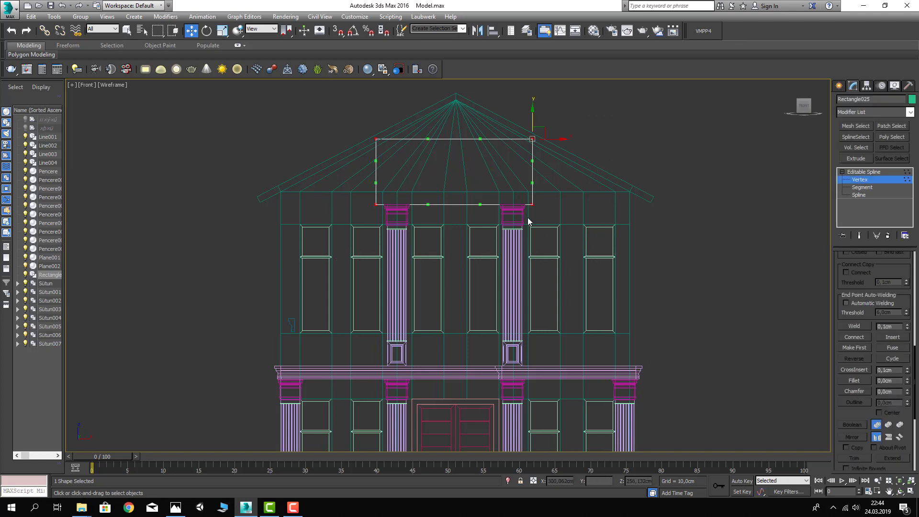
pyautogui.rightClick(524, 201)
pyautogui.click(457, 158)
pyautogui.moveTo(334, 126); pyautogui.dragTo(524, 182)
pyautogui.click(223, 32)
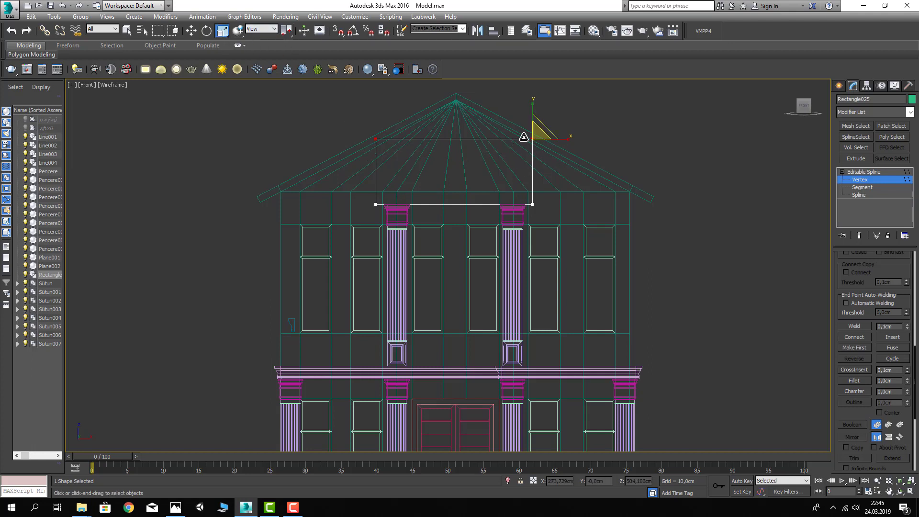
pyautogui.click(377, 139)
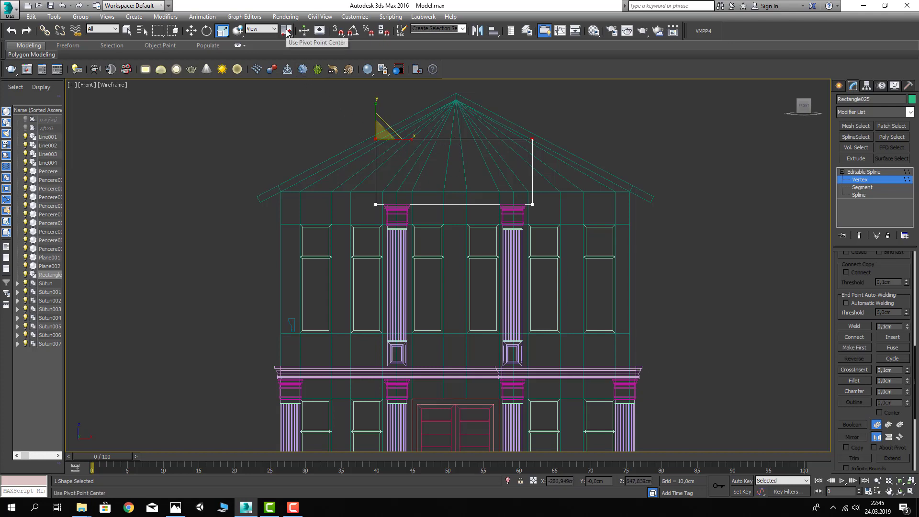
pyautogui.moveTo(286, 31); pyautogui.dragTo(290, 60)
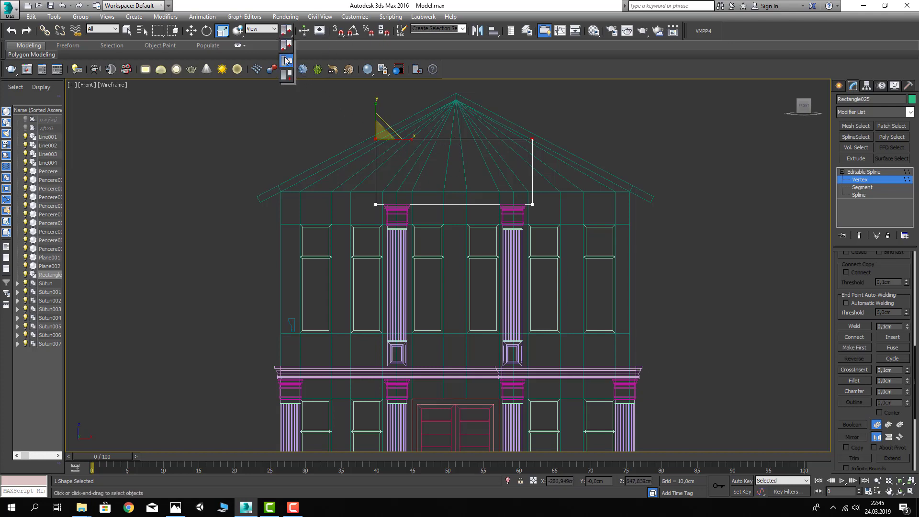
pyautogui.click(285, 62)
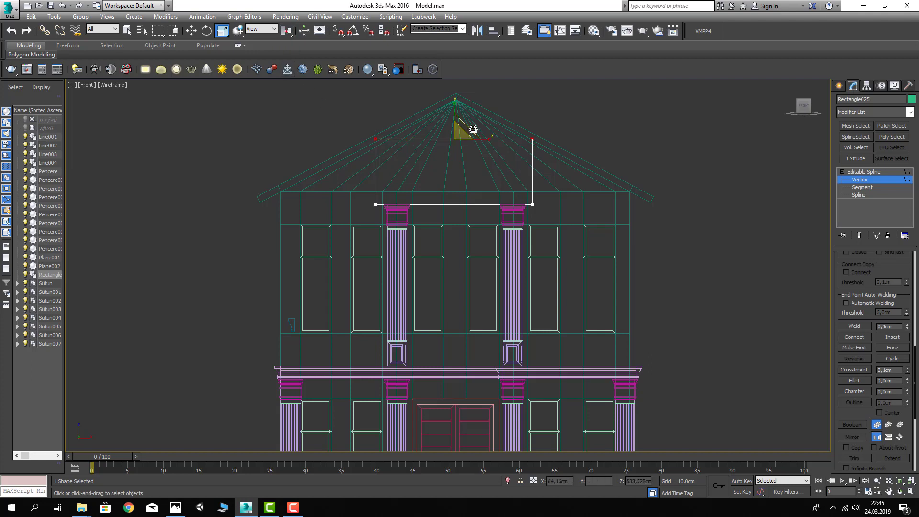
# - Scale the top vertices inward until they nearly meet under the gable apex
pyautogui.moveTo(410, 123); pyautogui.dragTo(403, 152, button='middle')
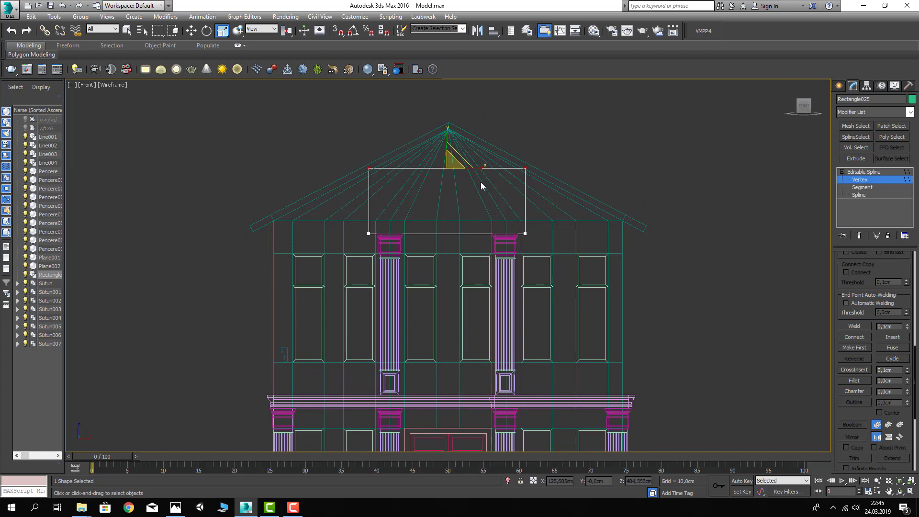
pyautogui.moveTo(480, 168); pyautogui.dragTo(284, 170)
pyautogui.moveTo(476, 170); pyautogui.dragTo(328, 163)
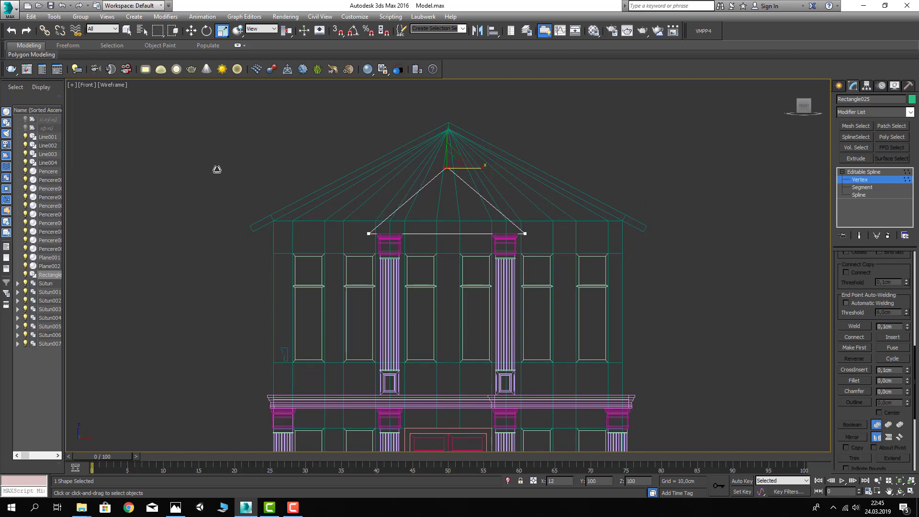
pyautogui.press('p')
pyautogui.scroll(2, 478, 189)
pyautogui.scroll(2, 479, 188)
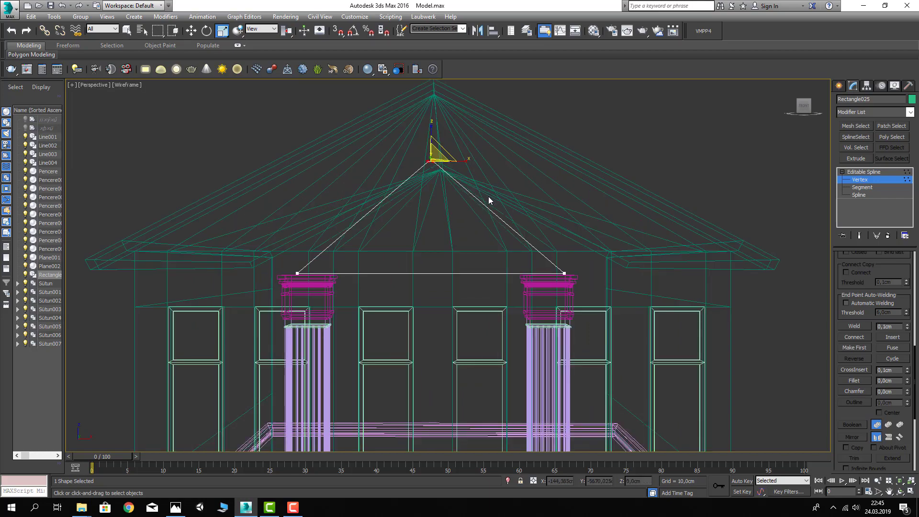
pyautogui.keyDown('alt'); pyautogui.moveTo(489, 200); pyautogui.dragTo(620, 264, button='middle'); pyautogui.keyUp('alt')
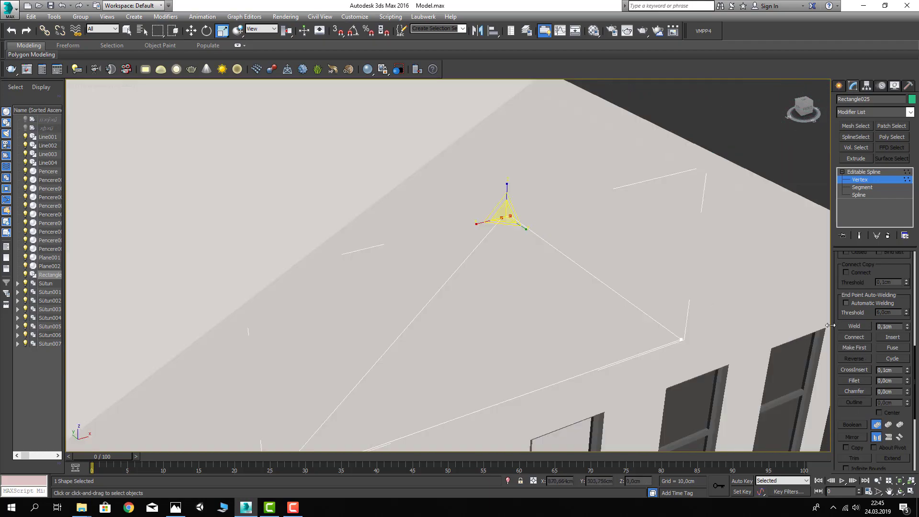
# - Weld the two top vertices into a single apex vertex
pyautogui.click(855, 328)
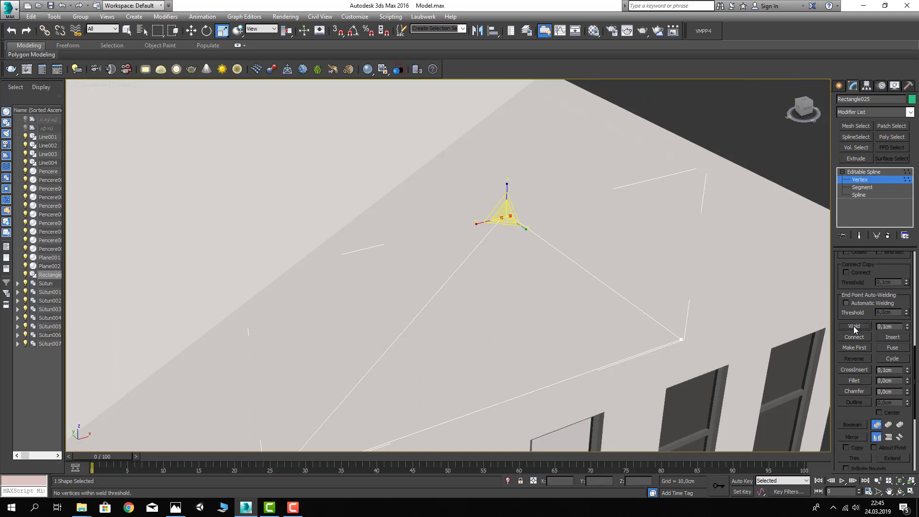
pyautogui.scroll(-2, 497, 227)
pyautogui.scroll(2, 496, 227)
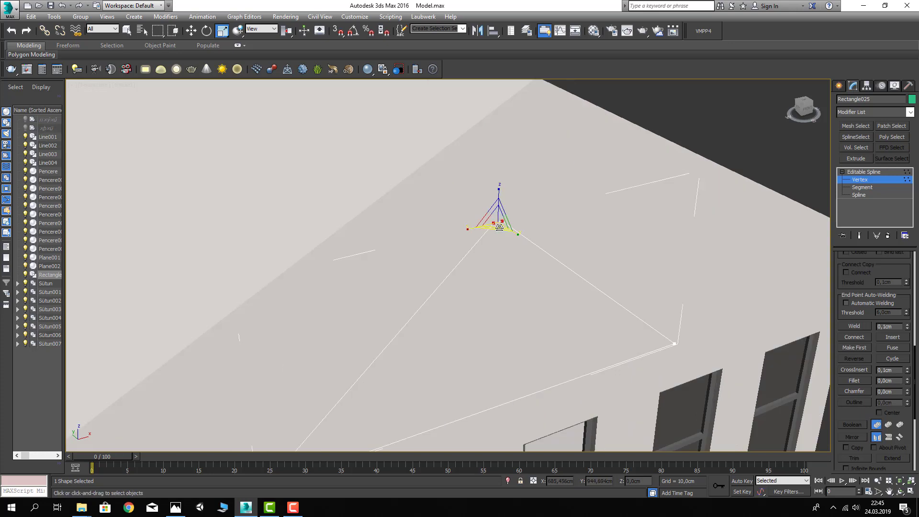
pyautogui.click(861, 327)
pyautogui.moveTo(493, 225); pyautogui.dragTo(478, 230)
pyautogui.click(854, 331)
pyautogui.scroll(-2, 497, 237)
pyautogui.scroll(-5, 473, 244)
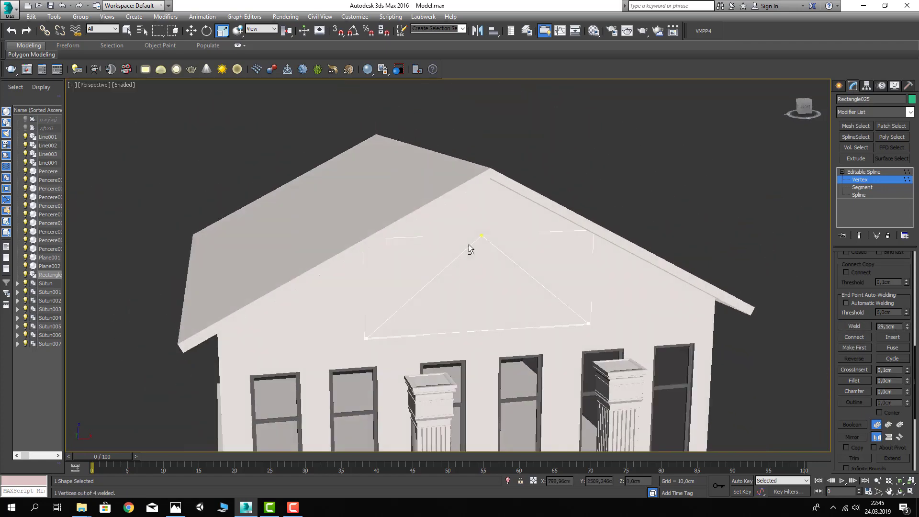
pyautogui.keyDown('alt'); pyautogui.moveTo(469, 248); pyautogui.dragTo(484, 245, button='middle'); pyautogui.keyUp('alt')
# - Select the merged apex vertex, inspect the triangle, and exit vertex editing
pyautogui.press('f')
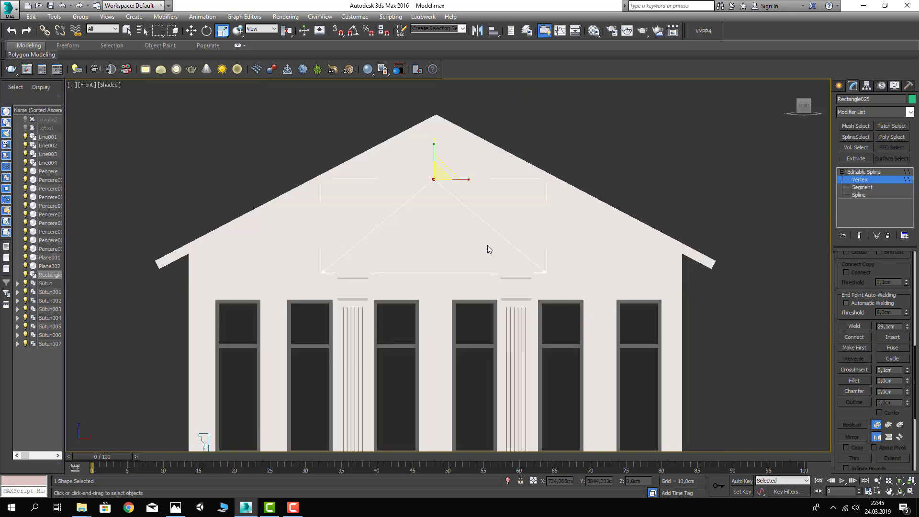
pyautogui.press('w')
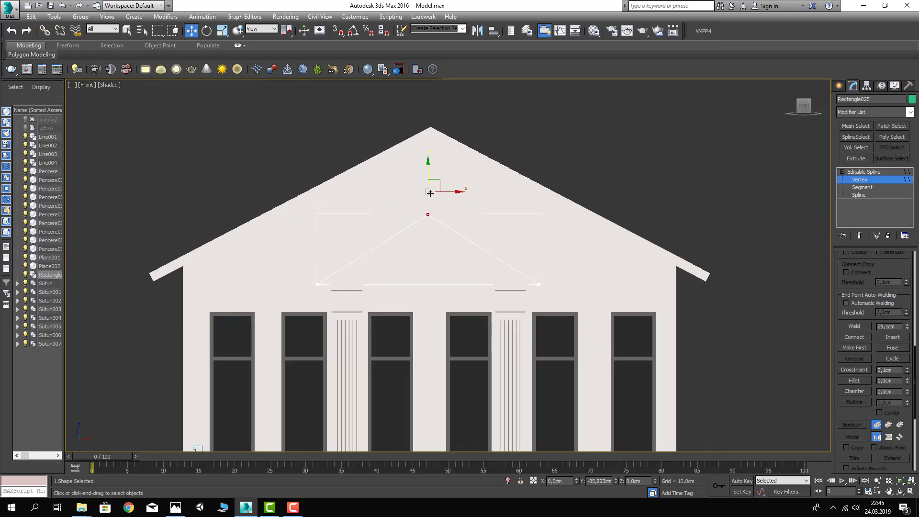
pyautogui.click(428, 217)
pyautogui.scroll(-2, 442, 203)
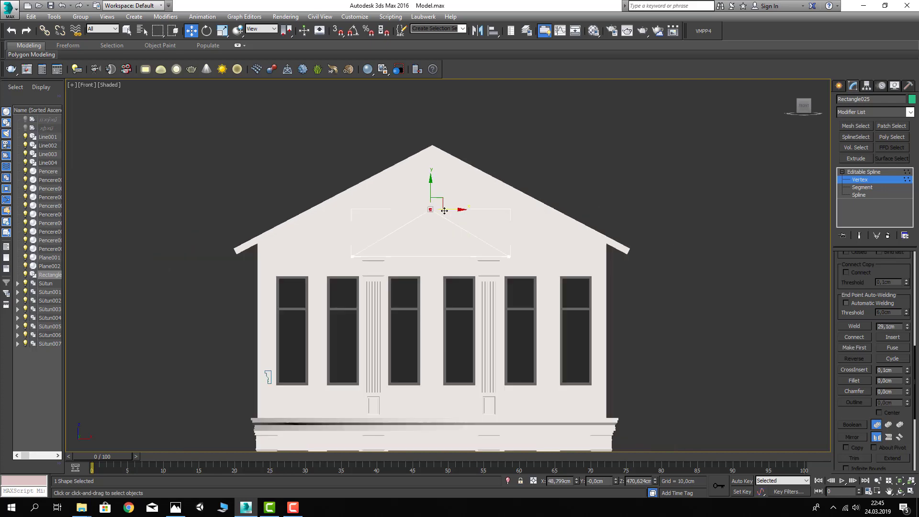
pyautogui.scroll(-1, 444, 208)
pyautogui.press('z')
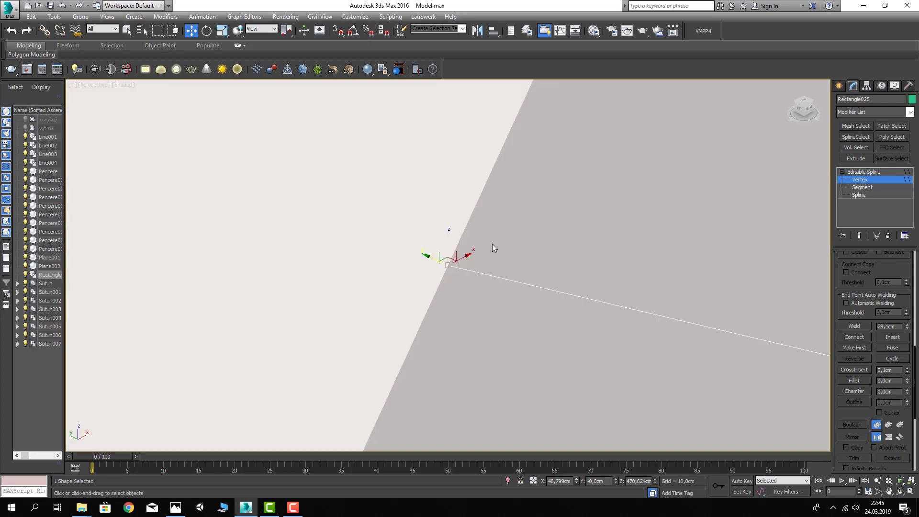
pyautogui.keyDown('alt'); pyautogui.moveTo(492, 246); pyautogui.dragTo(481, 256, button='middle'); pyautogui.keyUp('alt')
pyautogui.scroll(-5, 452, 194)
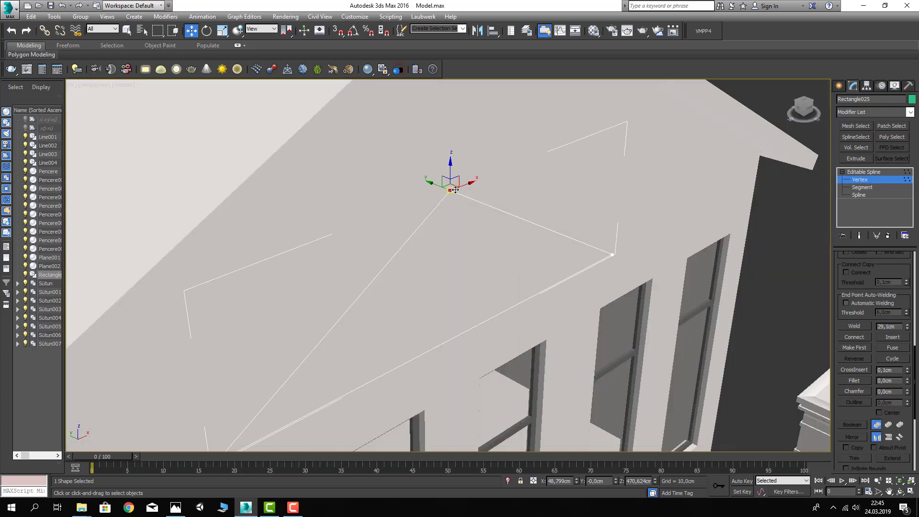
pyautogui.scroll(-3, 452, 195)
pyautogui.click(864, 172)
# - Add an Extrude modifier to the triangle with Amount 260 cm
pyautogui.click(865, 112)
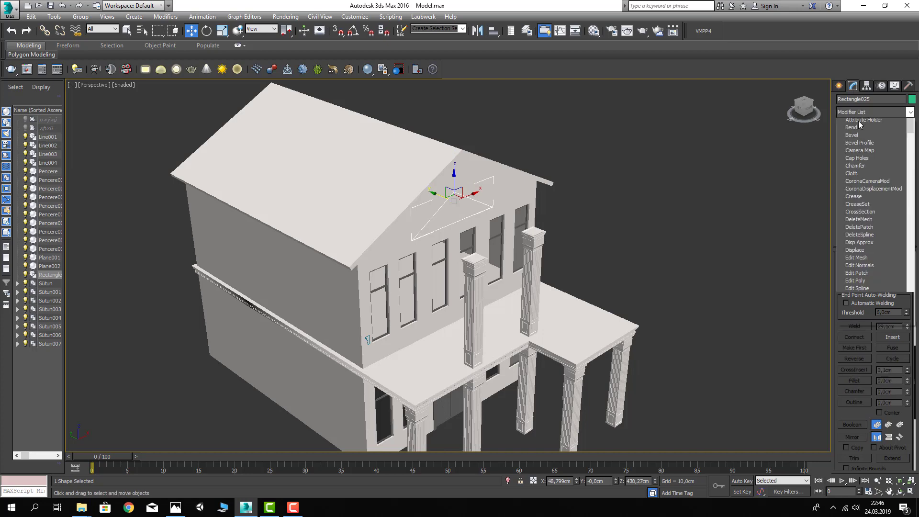
pyautogui.click(864, 161)
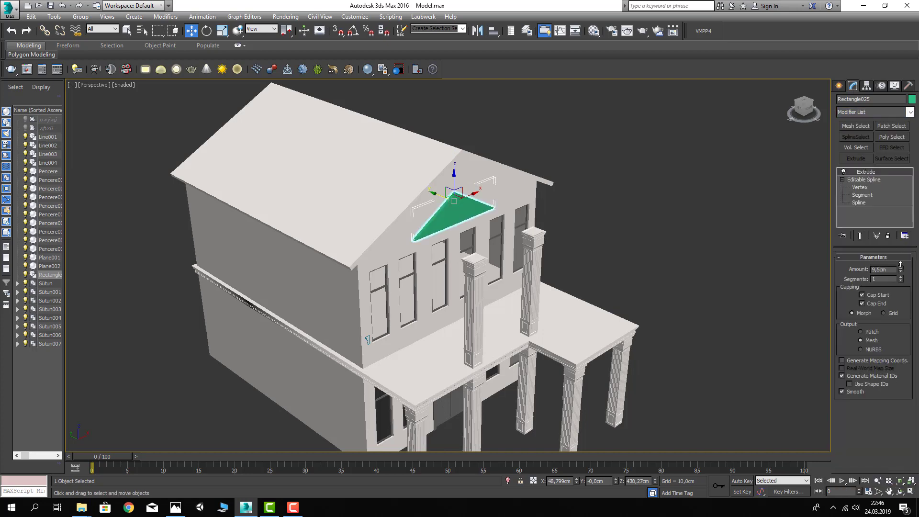
pyautogui.moveTo(900, 264); pyautogui.dragTo(900, 215)
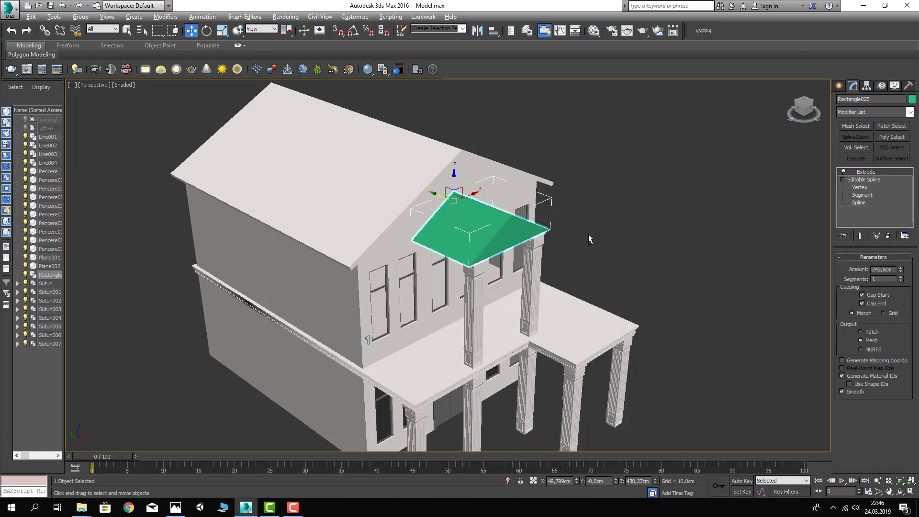
pyautogui.keyDown('alt'); pyautogui.moveTo(589, 239); pyautogui.dragTo(876, 255, button='middle'); pyautogui.keyUp('alt')
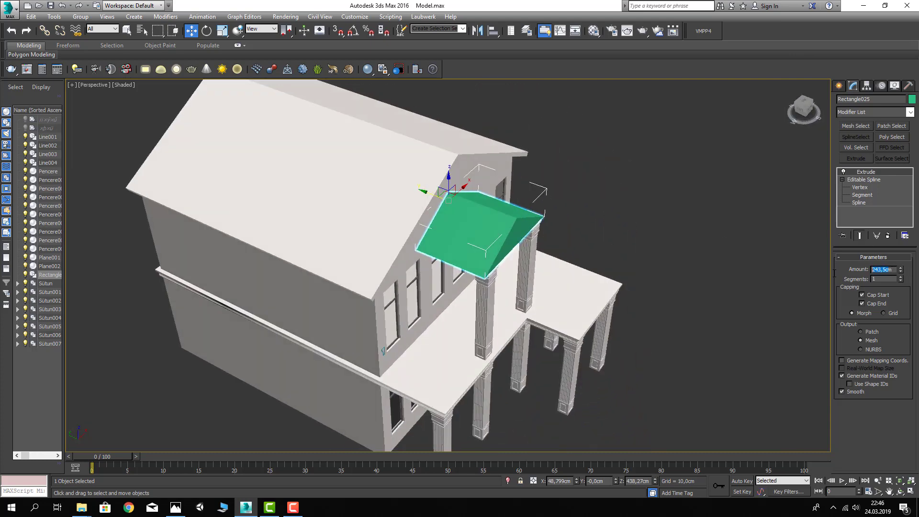
pyautogui.write('380c00')
pyautogui.press('Return')
pyautogui.write('60')
pyautogui.press('Return')
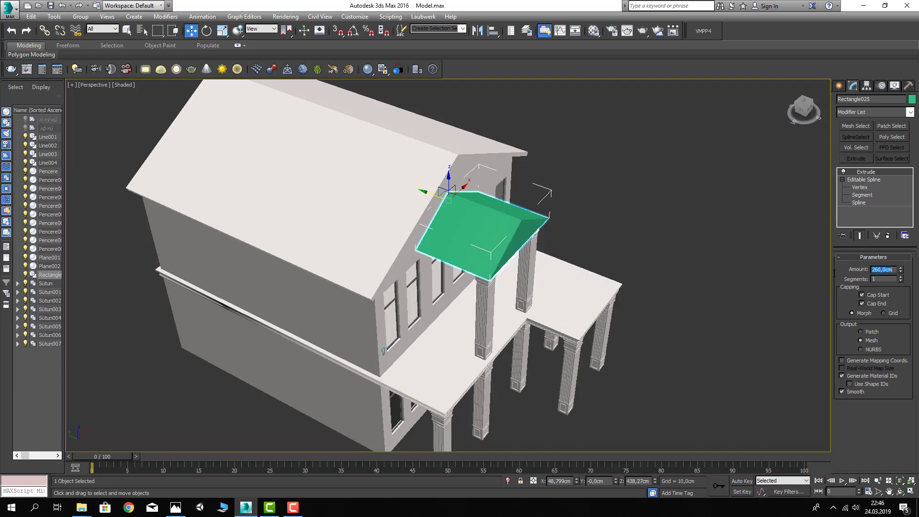
# - Reselect the pediment slab and bring up its menu for converting to Editable Poly
pyautogui.click(625, 274)
pyautogui.moveTo(625, 274)
pyautogui.keyDown('alt'); pyautogui.mouseDown(button='middle')
pyautogui.moveTo(541, 213)
pyautogui.moveTo(579, 202)
pyautogui.moveTo(510, 217)
pyautogui.mouseUp(button='middle'); pyautogui.keyUp('alt')
pyautogui.click(511, 217)
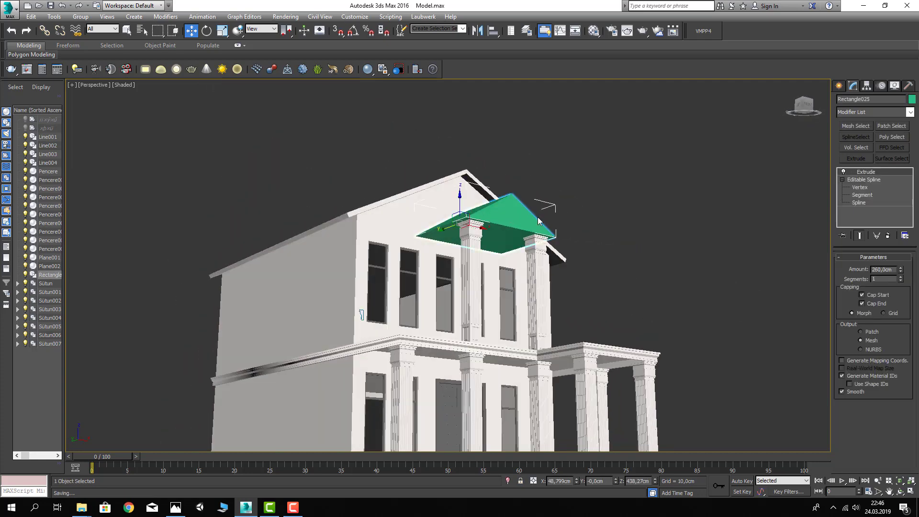
pyautogui.scroll(2, 538, 223)
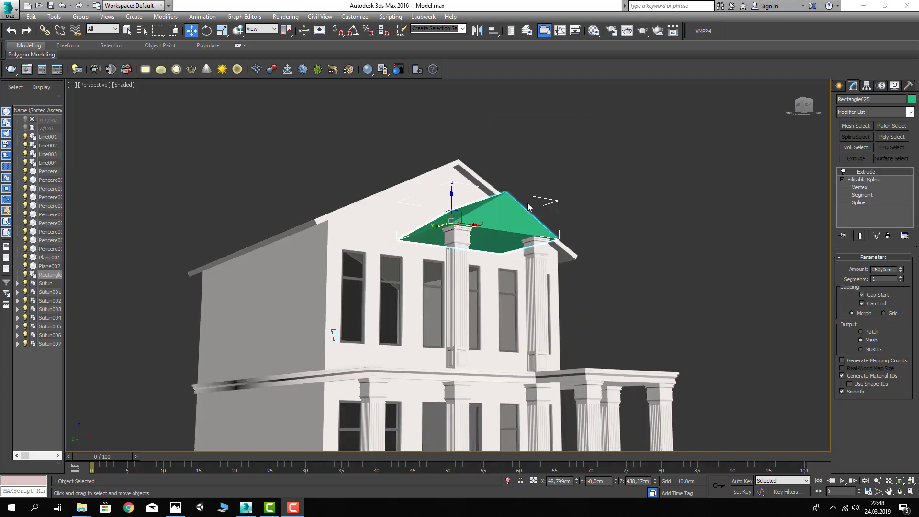
pyautogui.rightClick(529, 207)
# - Convert the roof slab to Editable Poly and extrude its underside face 15 cm
pyautogui.click(639, 313)
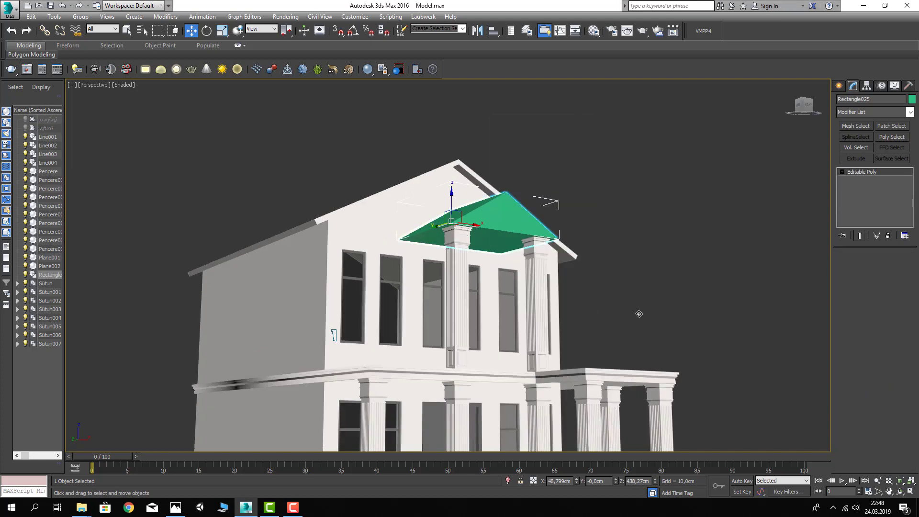
pyautogui.click(884, 268)
pyautogui.keyDown('alt'); pyautogui.moveTo(582, 240); pyautogui.dragTo(540, 238, button='middle'); pyautogui.keyUp('alt')
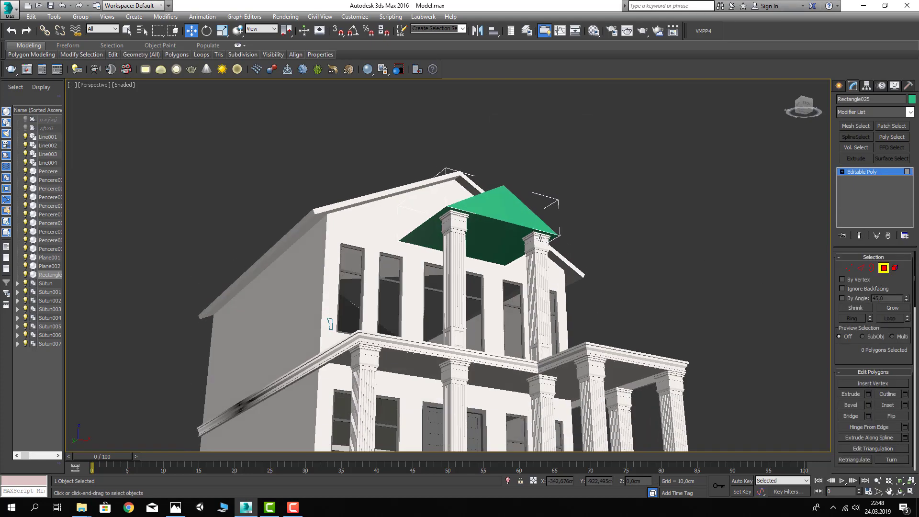
pyautogui.click(511, 234)
pyautogui.press('z')
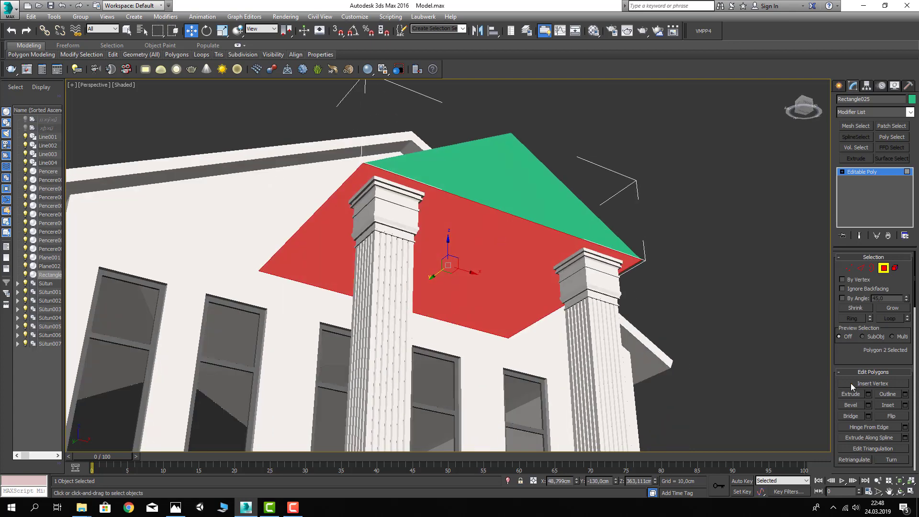
pyautogui.click(868, 394)
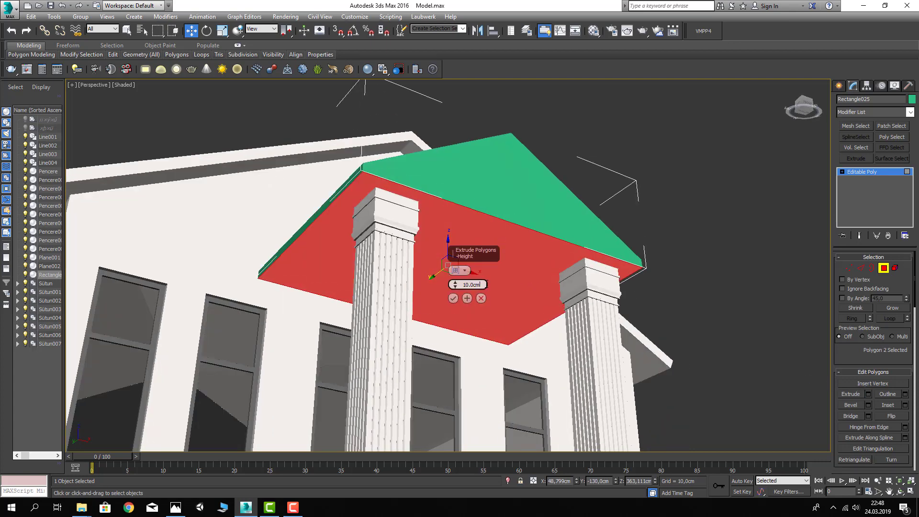
pyautogui.write('5')
pyautogui.press('Return')
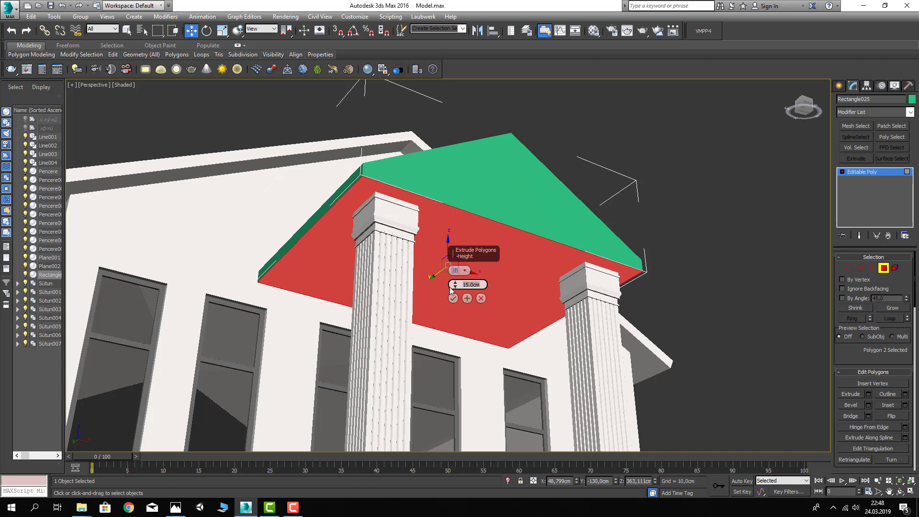
pyautogui.click(453, 298)
pyautogui.press('F4')
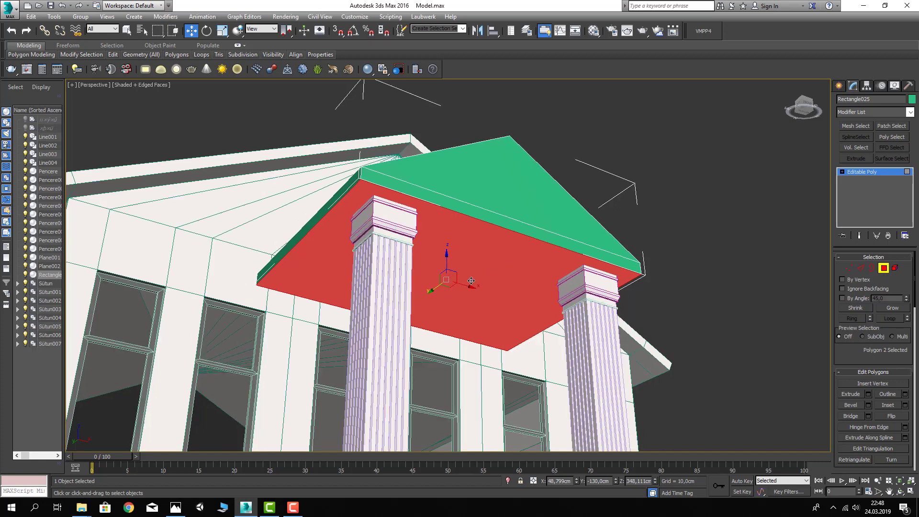
pyautogui.scroll(2, 726, 268)
# - Raise the whole roof slab 15 cm in Z with Move Type-In
pyautogui.click(883, 267)
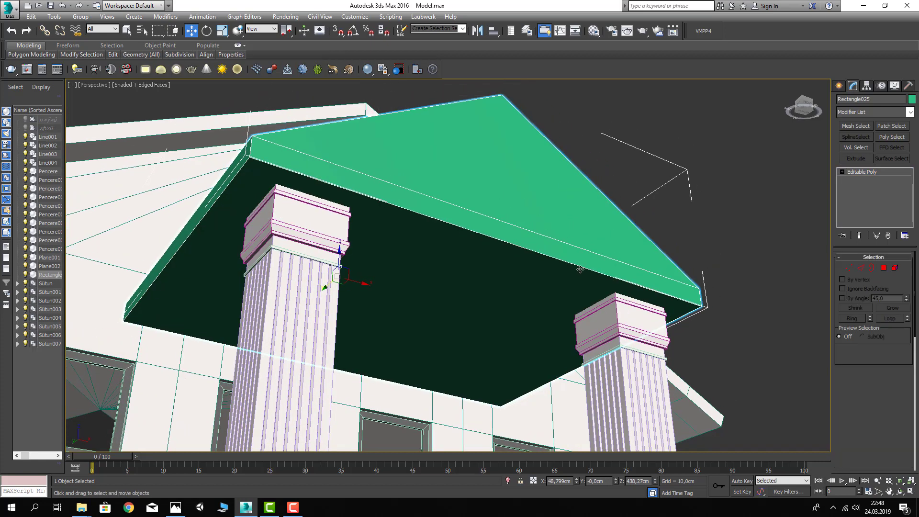
pyautogui.scroll(-3, 368, 238)
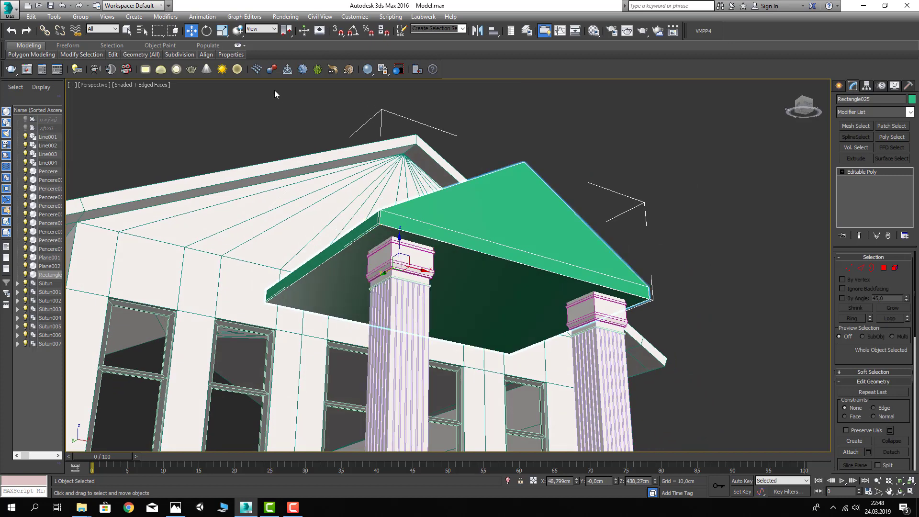
pyautogui.rightClick(191, 30)
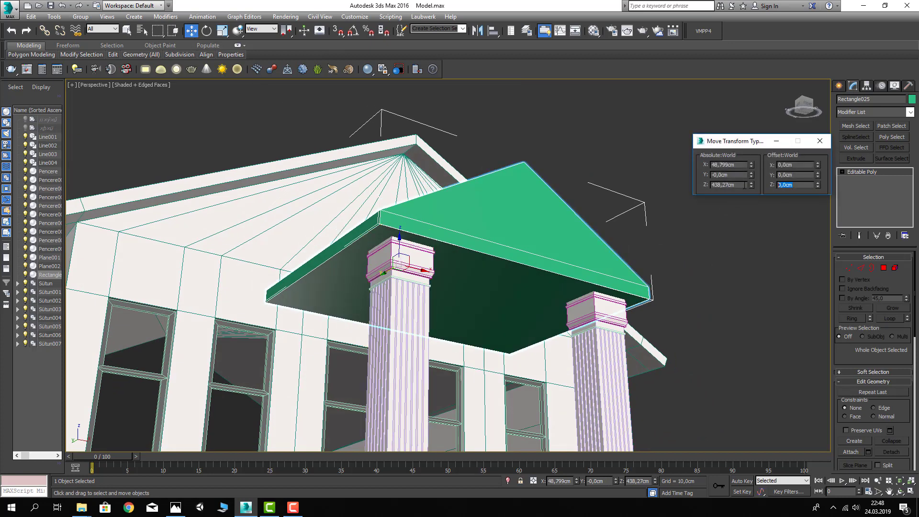
pyautogui.write('5')
pyautogui.press('Return')
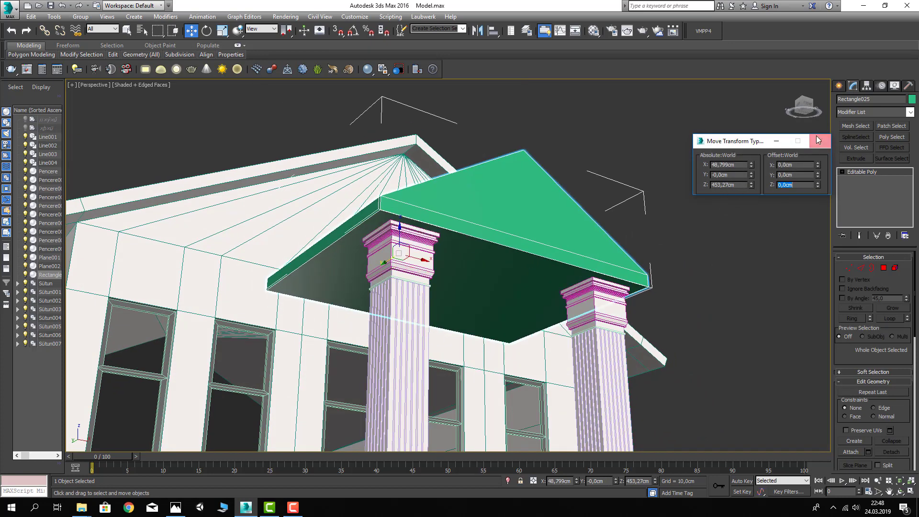
pyautogui.click(820, 141)
pyautogui.click(638, 130)
# - Extrude the green portico roof's sloping face and large top face
pyautogui.moveTo(637, 130)
pyautogui.keyDown('alt'); pyautogui.mouseDown(button='middle')
pyautogui.moveTo(596, 204)
pyautogui.moveTo(483, 197)
pyautogui.mouseUp(button='middle'); pyautogui.keyUp('alt')
pyautogui.scroll(-3, 593, 196)
pyautogui.click(482, 197)
pyautogui.click(884, 268)
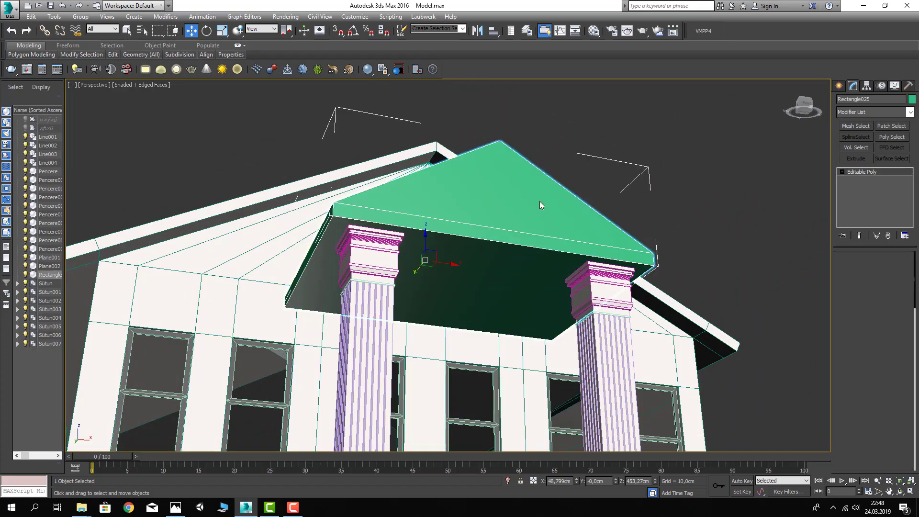
pyautogui.moveTo(540, 203)
pyautogui.keyDown('alt'); pyautogui.mouseDown(button='middle')
pyautogui.moveTo(417, 203)
pyautogui.moveTo(423, 246)
pyautogui.mouseUp(button='middle'); pyautogui.keyUp('alt')
pyautogui.click(416, 203)
pyautogui.keyDown('ctrl'); pyautogui.click(481, 254); pyautogui.keyUp('ctrl')
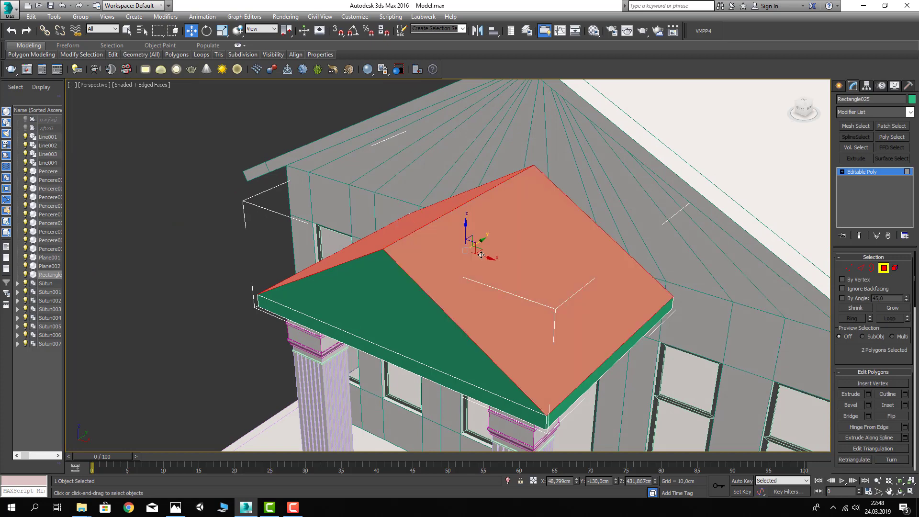
pyautogui.click(867, 394)
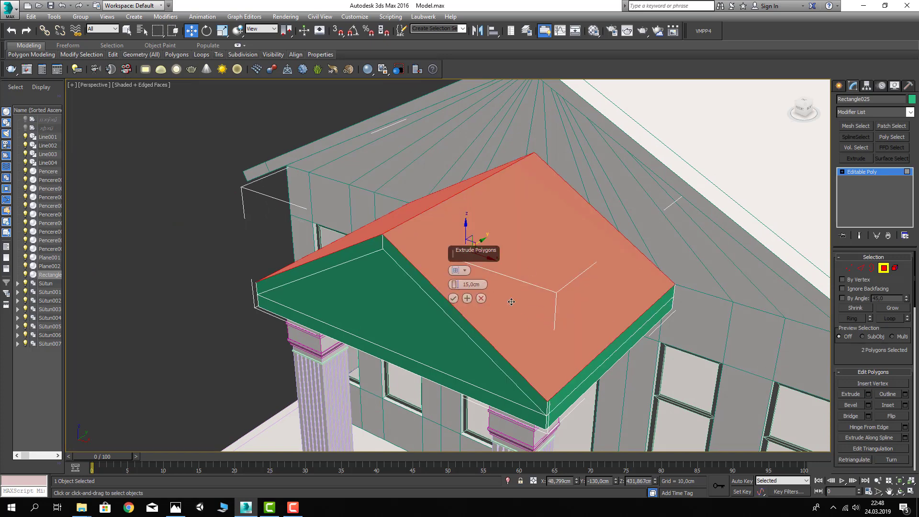
pyautogui.click(460, 270)
pyautogui.keyDown('alt'); pyautogui.moveTo(487, 326); pyautogui.dragTo(492, 311, button='middle'); pyautogui.keyUp('alt')
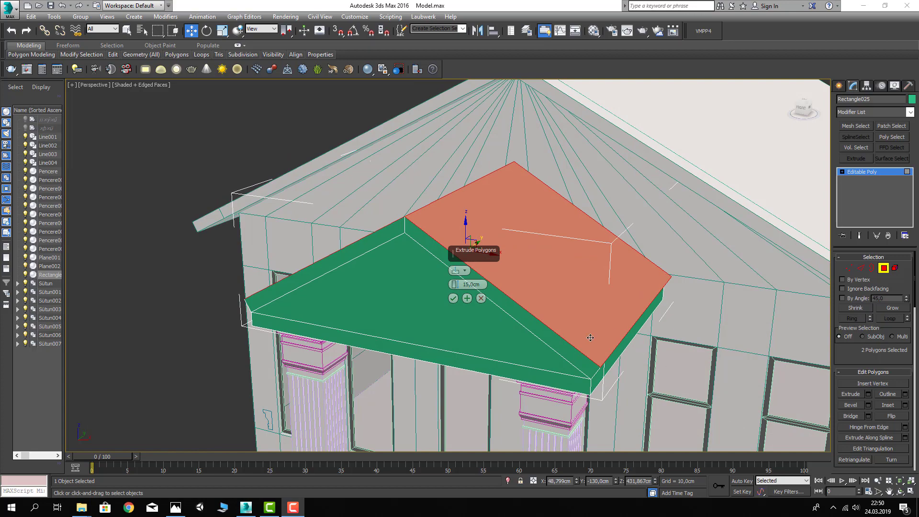
pyautogui.keyDown('alt'); pyautogui.moveTo(590, 337); pyautogui.dragTo(485, 299, button='middle'); pyautogui.keyUp('alt')
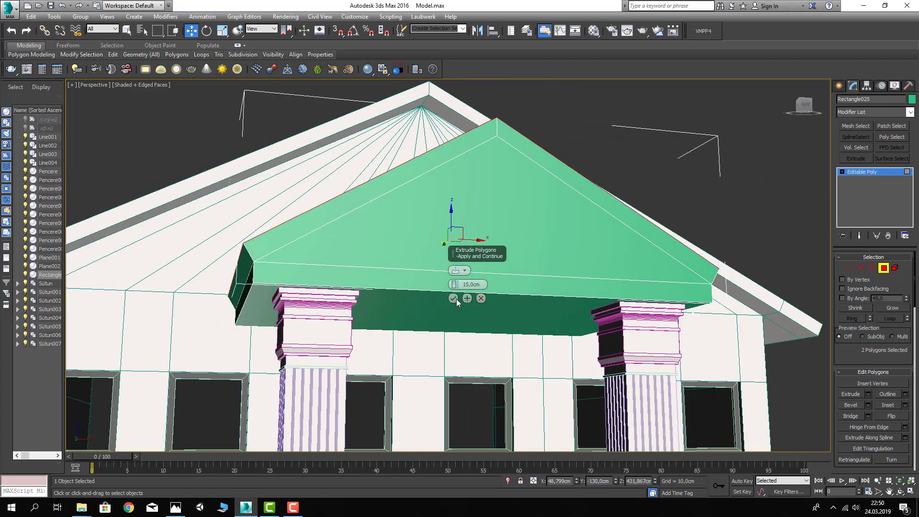
pyautogui.click(455, 299)
# - Extrude the pediment's left and right cornice end faces outward 20 cm
pyautogui.click(637, 211)
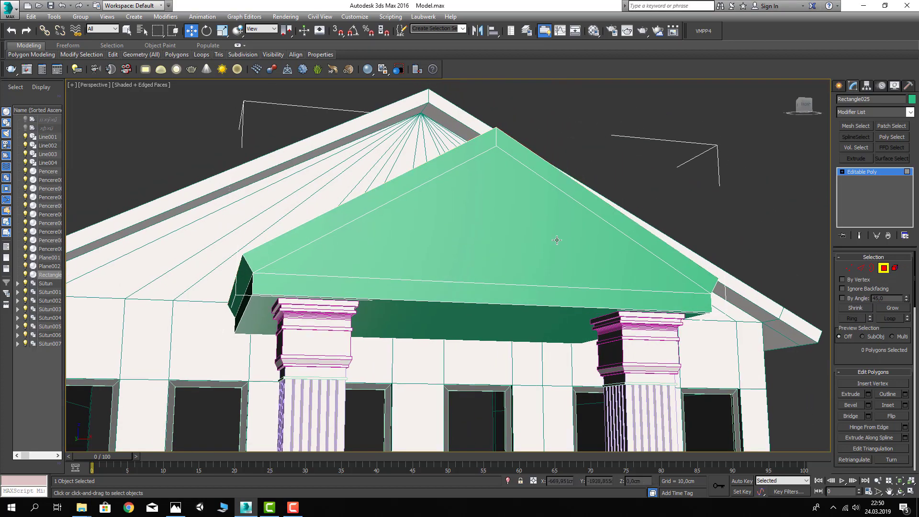
pyautogui.keyDown('alt'); pyautogui.moveTo(637, 211); pyautogui.dragTo(448, 260, button='middle'); pyautogui.keyUp('alt')
pyautogui.click(325, 242)
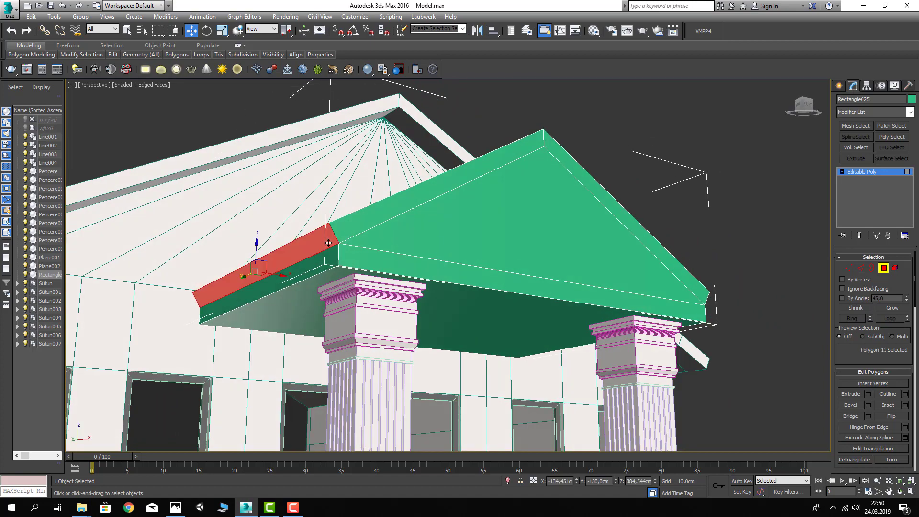
pyautogui.keyDown('alt'); pyautogui.moveTo(653, 312); pyautogui.dragTo(671, 222, button='middle'); pyautogui.keyUp('alt')
pyautogui.keyDown('ctrl'); pyautogui.click(675, 223); pyautogui.keyUp('ctrl')
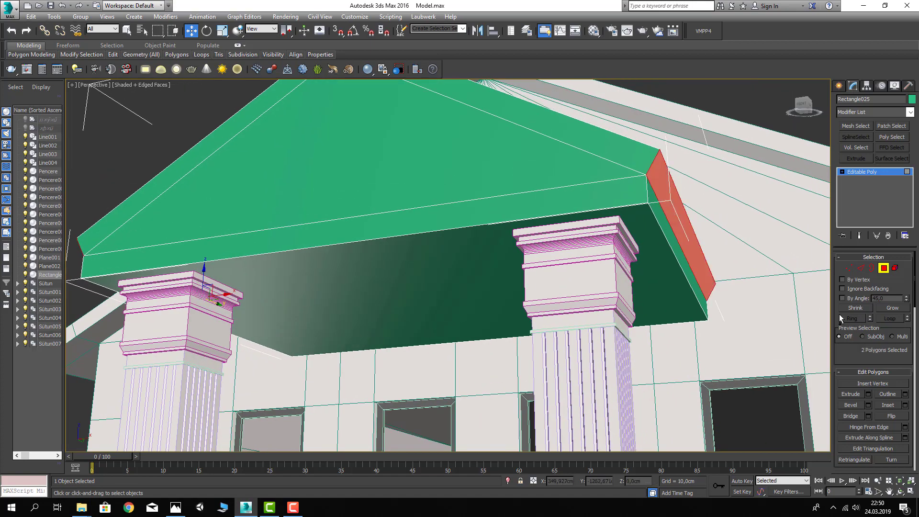
pyautogui.click(868, 393)
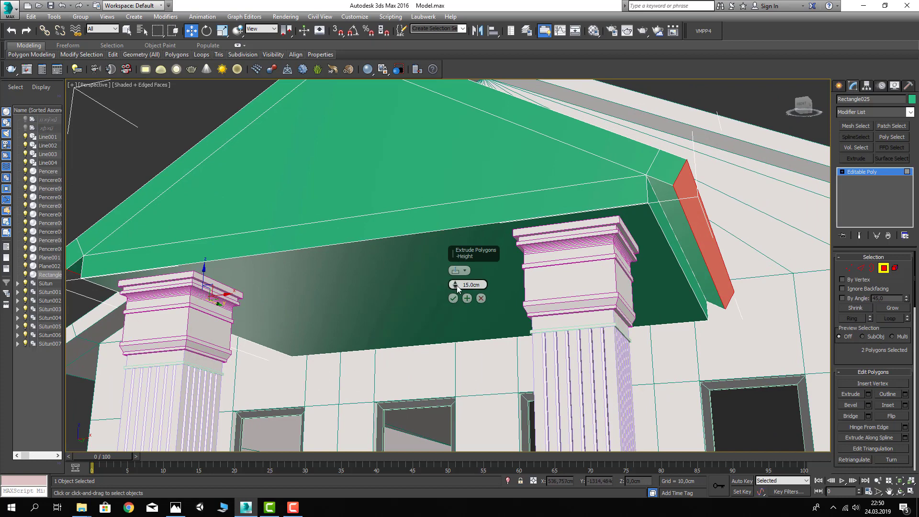
pyautogui.moveTo(455, 285); pyautogui.dragTo(461, 273)
pyautogui.click(474, 285)
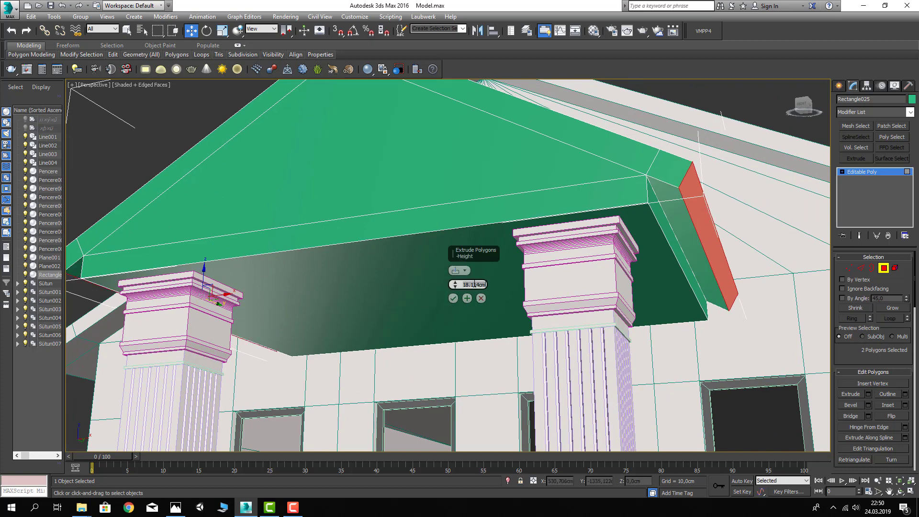
pyautogui.write('20')
pyautogui.press('Return')
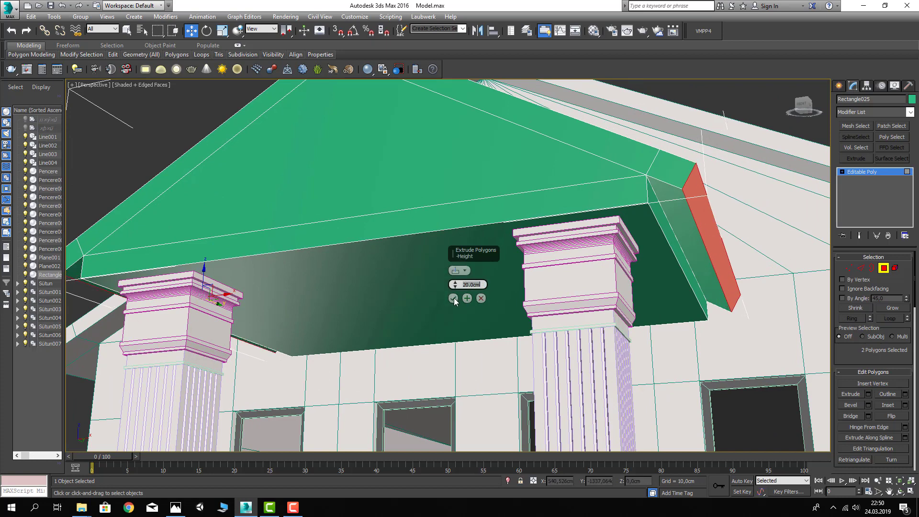
pyautogui.click(453, 298)
# - Raise the two sloping top strips and their end cap into a thicker cornice band
pyautogui.click(670, 156)
pyautogui.scroll(-5, 670, 156)
pyautogui.scroll(8, 293, 143)
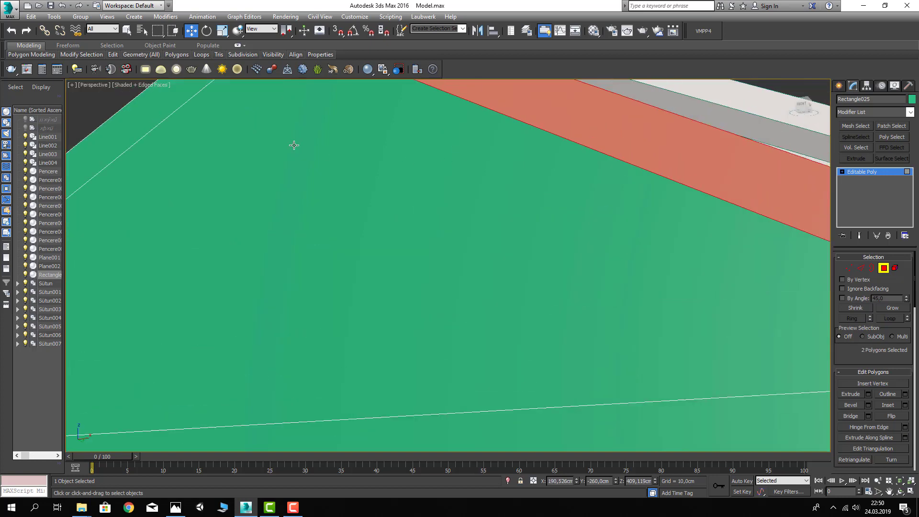
pyautogui.scroll(-8, 350, 181)
pyautogui.scroll(3, 321, 195)
pyautogui.keyDown('ctrl'); pyautogui.click(320, 195); pyautogui.keyUp('ctrl')
pyautogui.keyDown('ctrl'); pyautogui.click(259, 246); pyautogui.keyUp('ctrl')
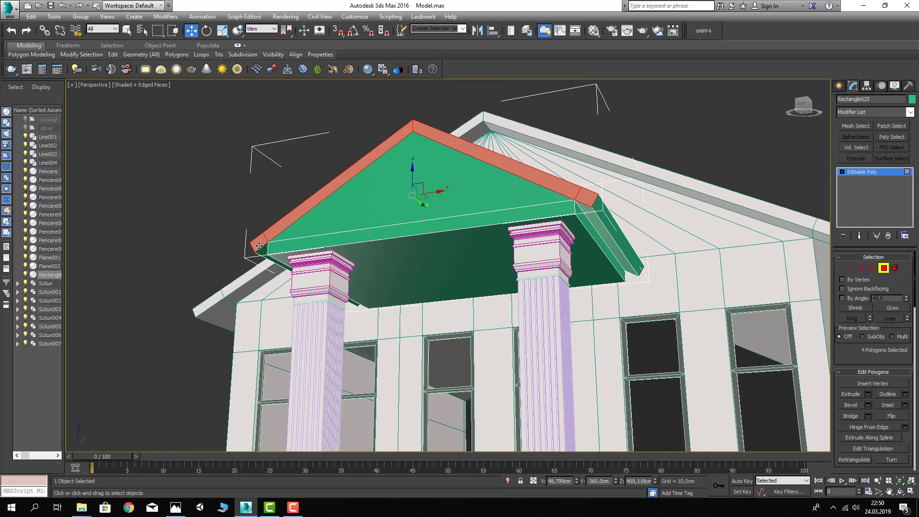
pyautogui.click(851, 394)
pyautogui.keyDown('alt'); pyautogui.moveTo(504, 213); pyautogui.dragTo(503, 176, button='middle'); pyautogui.keyUp('alt')
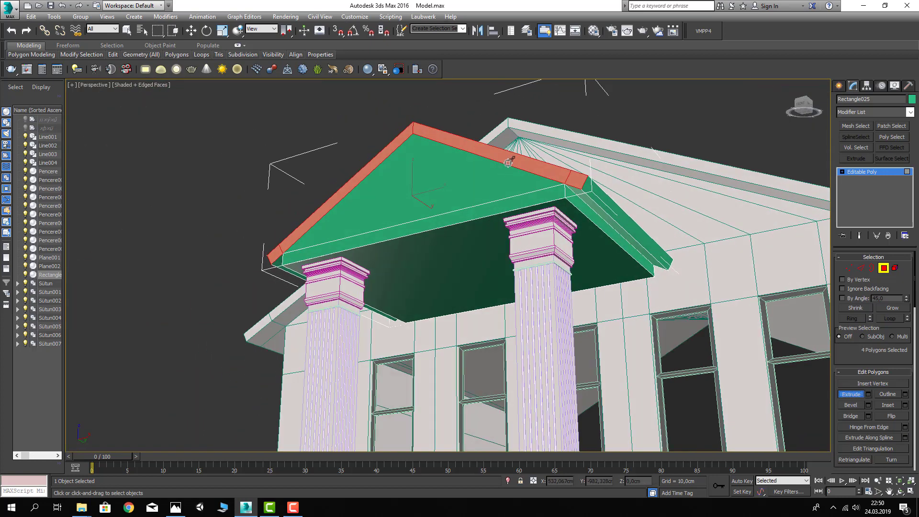
pyautogui.moveTo(508, 163); pyautogui.dragTo(488, 106)
pyautogui.press('w')
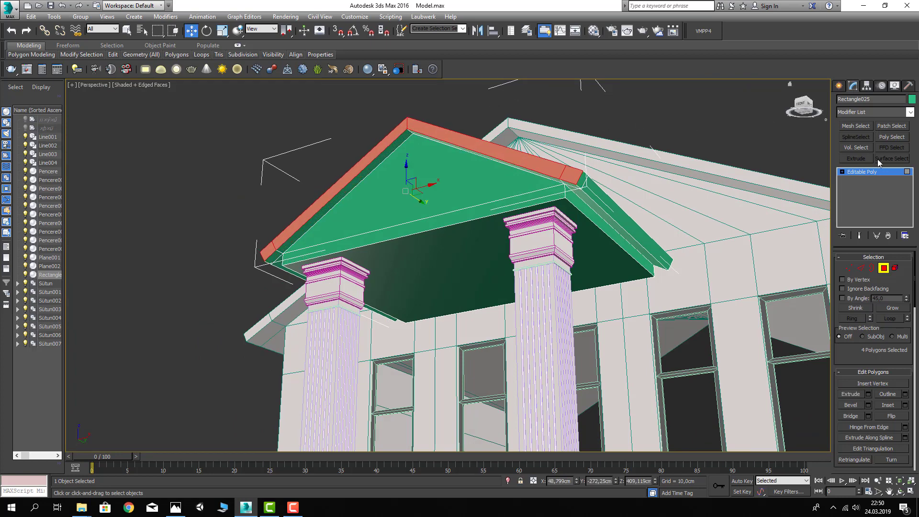
pyautogui.click(716, 111)
pyautogui.scroll(-5, 623, 239)
pyautogui.press('F4')
pyautogui.keyDown('alt'); pyautogui.moveTo(622, 239); pyautogui.dragTo(614, 196, button='middle'); pyautogui.keyUp('alt')
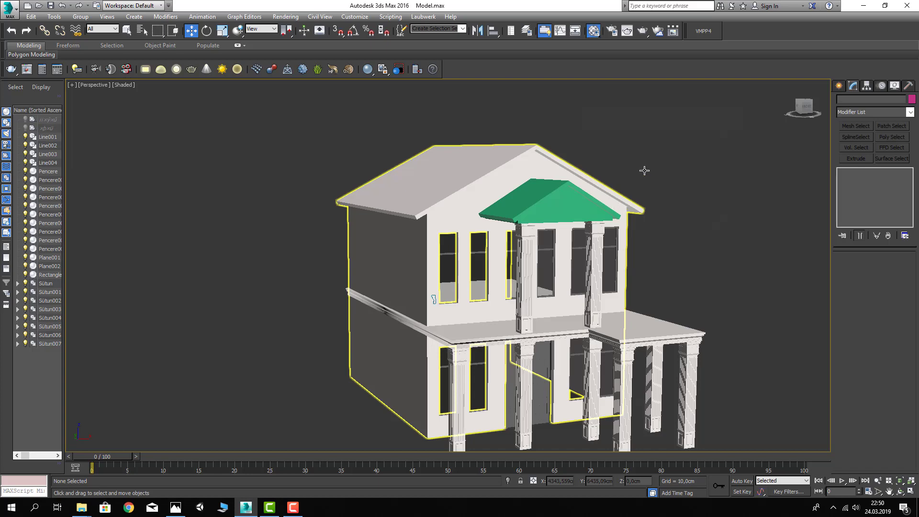
# - Drag the white Duvar material onto the pediment, then orbit around the finished house
pyautogui.press('m')
pyautogui.moveTo(611, 137); pyautogui.dragTo(536, 216)
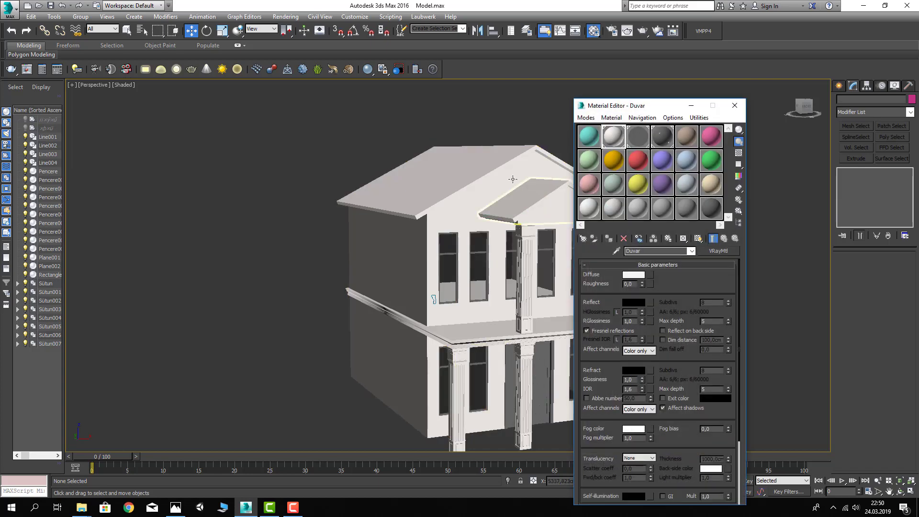
pyautogui.keyDown('alt'); pyautogui.moveTo(536, 215); pyautogui.dragTo(757, 119, button='middle'); pyautogui.keyUp('alt')
pyautogui.click(741, 106)
pyautogui.moveTo(670, 182)
pyautogui.keyDown('alt'); pyautogui.mouseDown(button='middle')
pyautogui.moveTo(567, 184)
pyautogui.moveTo(550, 258)
pyautogui.moveTo(520, 224)
pyautogui.mouseUp(button='middle'); pyautogui.keyUp('alt')
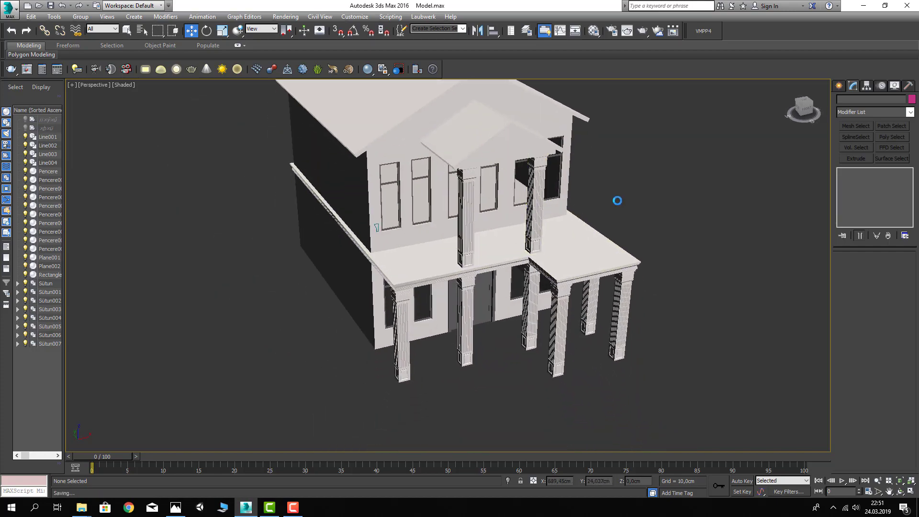
pyautogui.moveTo(616, 207)
pyautogui.keyDown('alt'); pyautogui.mouseDown(button='middle')
pyautogui.moveTo(578, 249)
pyautogui.moveTo(595, 207)
pyautogui.moveTo(568, 234)
pyautogui.moveTo(576, 249)
pyautogui.moveTo(564, 263)
pyautogui.moveTo(507, 268)
pyautogui.mouseUp(button='middle'); pyautogui.keyUp('alt')
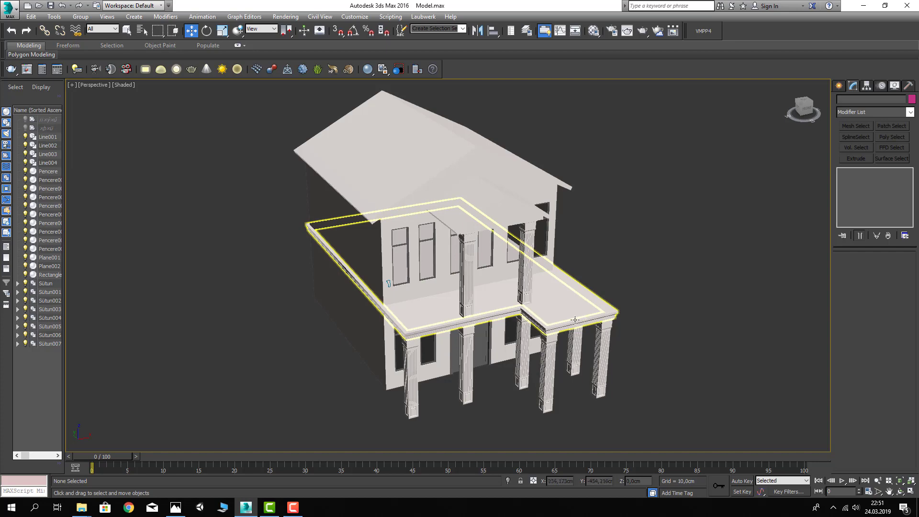
pyautogui.moveTo(575, 320)
pyautogui.keyDown('alt'); pyautogui.mouseDown(button='middle')
pyautogui.moveTo(493, 292)
pyautogui.moveTo(433, 304)
pyautogui.moveTo(456, 297)
pyautogui.moveTo(447, 296)
pyautogui.mouseUp(button='middle'); pyautogui.keyUp('alt')
pyautogui.scroll(3, 424, 303)
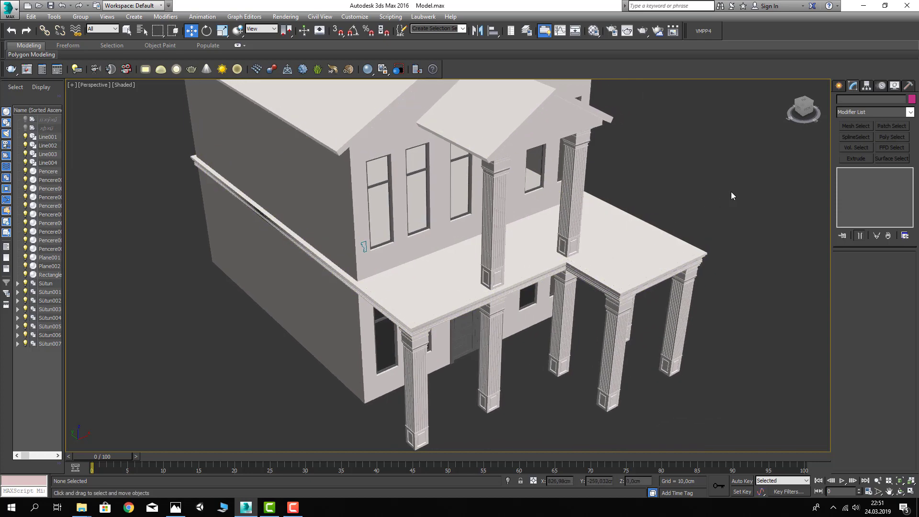
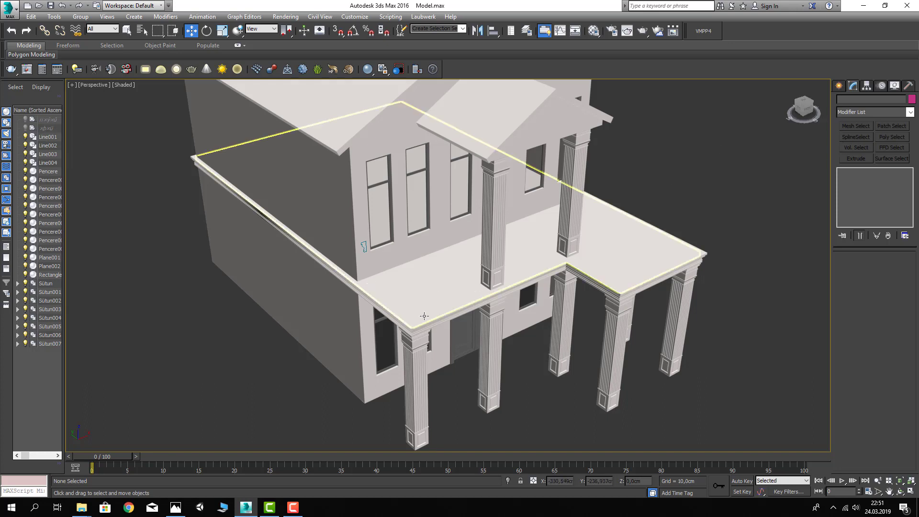
# - Start a new line shape with its first points along the porch slab's front edge
pyautogui.moveTo(692, 244)
pyautogui.keyDown('alt'); pyautogui.mouseDown(button='middle')
pyautogui.moveTo(577, 260)
pyautogui.moveTo(606, 229)
pyautogui.moveTo(553, 286)
pyautogui.moveTo(468, 258)
pyautogui.mouseUp(button='middle'); pyautogui.keyUp('alt')
pyautogui.scroll(-5, 598, 240)
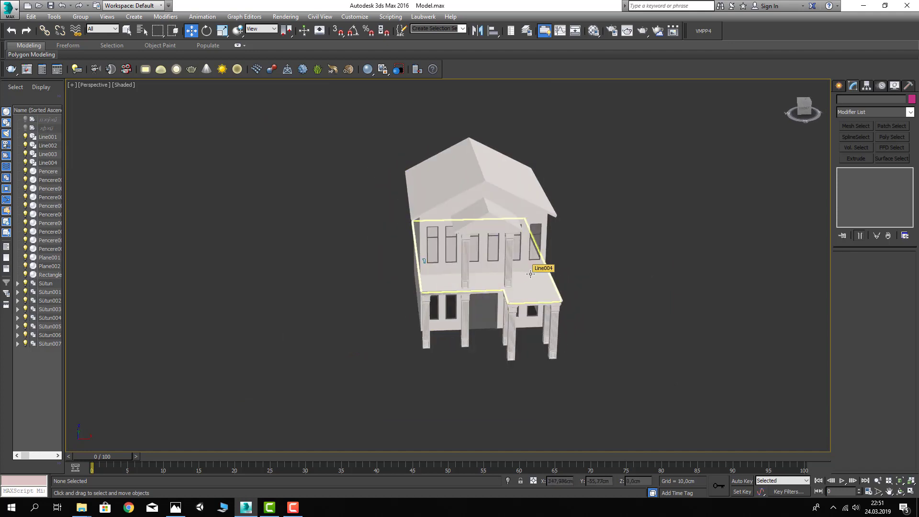
pyautogui.moveTo(530, 274)
pyautogui.keyDown('alt'); pyautogui.mouseDown(button='middle')
pyautogui.moveTo(581, 300)
pyautogui.moveTo(437, 295)
pyautogui.mouseUp(button='middle'); pyautogui.keyUp('alt')
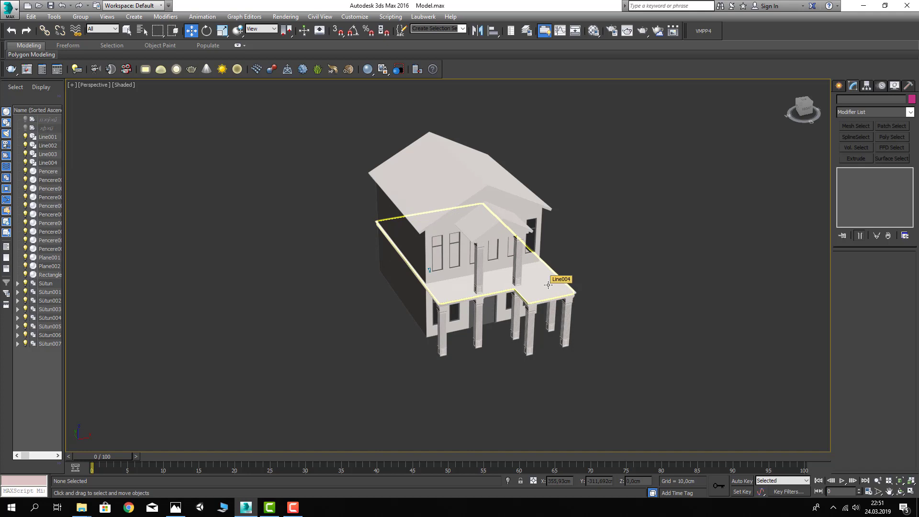
pyautogui.keyDown('alt'); pyautogui.moveTo(572, 278); pyautogui.dragTo(564, 277, button='middle'); pyautogui.keyUp('alt')
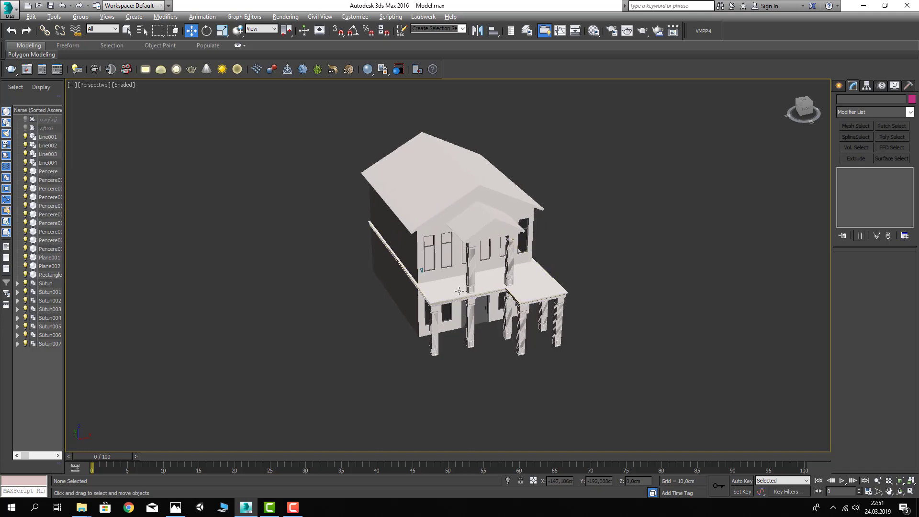
pyautogui.keyDown('alt'); pyautogui.moveTo(459, 290); pyautogui.dragTo(461, 294, button='middle'); pyautogui.keyUp('alt')
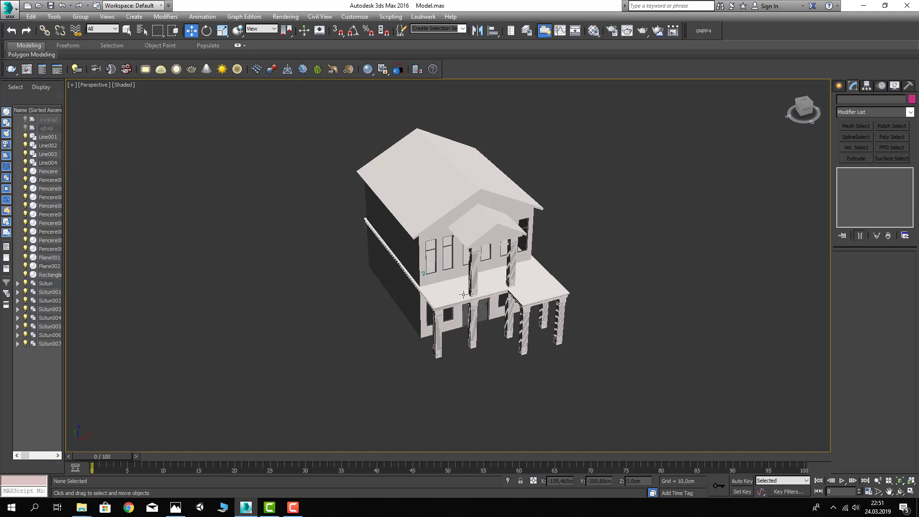
pyautogui.moveTo(464, 292)
pyautogui.keyDown('alt'); pyautogui.mouseDown(button='middle')
pyautogui.moveTo(471, 300)
pyautogui.moveTo(436, 298)
pyautogui.mouseUp(button='middle'); pyautogui.keyUp('alt')
pyautogui.scroll(3, 442, 303)
pyautogui.keyDown('alt'); pyautogui.moveTo(679, 212); pyautogui.dragTo(625, 233, button='middle'); pyautogui.keyUp('alt')
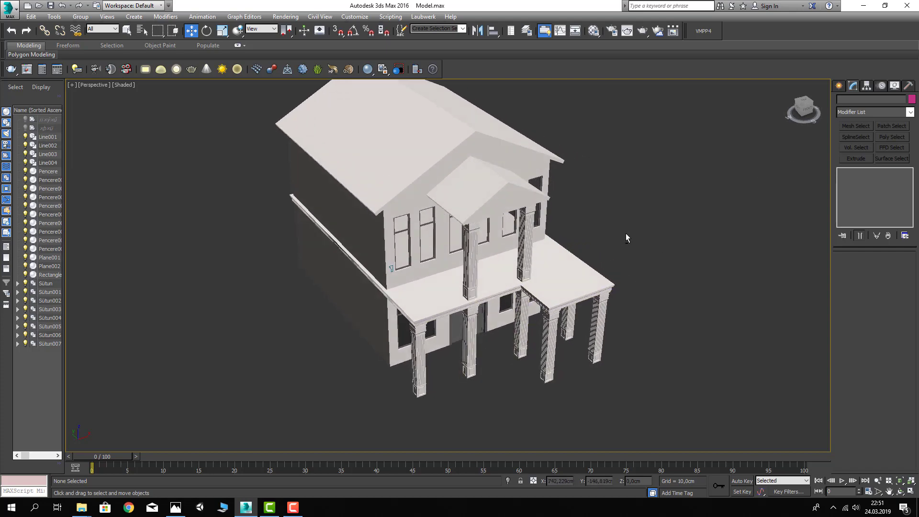
pyautogui.click(839, 85)
pyautogui.click(854, 152)
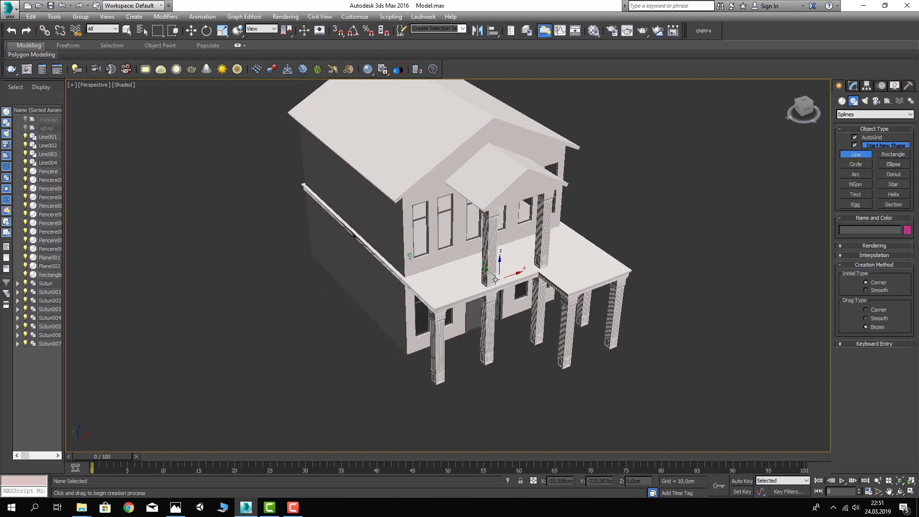
pyautogui.scroll(4, 402, 276)
pyautogui.scroll(3, 382, 256)
pyautogui.click(376, 263)
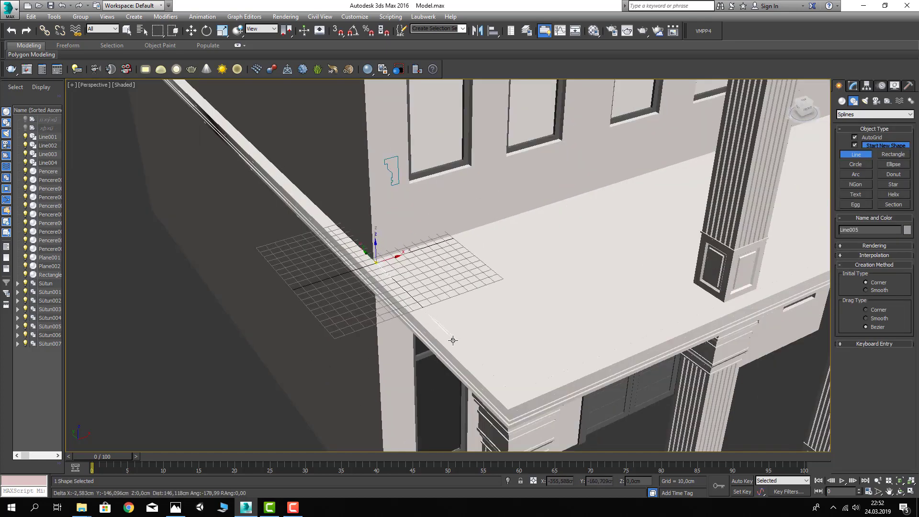
pyautogui.moveTo(496, 378); pyautogui.dragTo(468, 349, button='middle')
pyautogui.click(479, 358)
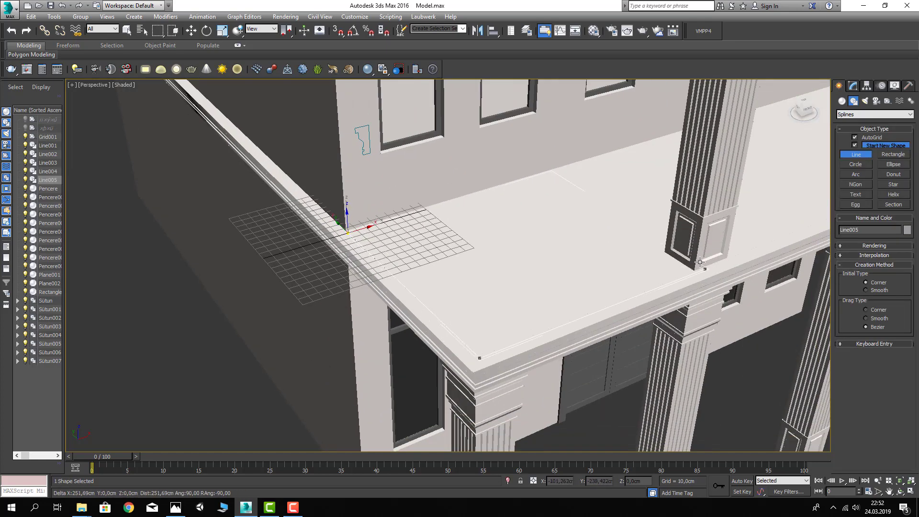
# - Continue the outline through the pillar base and outer porch corners, ending at the slab's back corner
pyautogui.moveTo(547, 326); pyautogui.dragTo(507, 337, button='middle')
pyautogui.moveTo(651, 285)
pyautogui.mouseDown(button='middle')
pyautogui.moveTo(635, 289)
pyautogui.moveTo(630, 253)
pyautogui.moveTo(590, 285)
pyautogui.moveTo(540, 248)
pyautogui.mouseUp(button='middle')
pyautogui.click(632, 255)
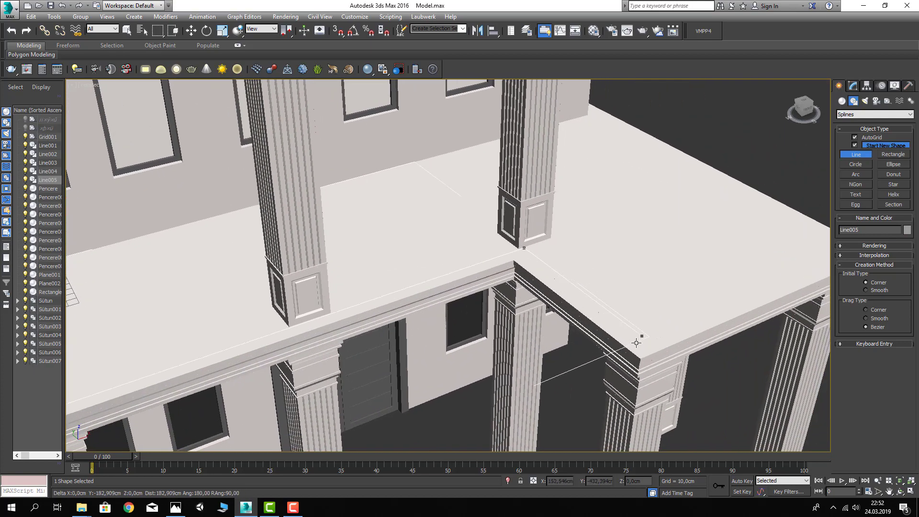
pyautogui.click(652, 343)
pyautogui.moveTo(754, 294); pyautogui.dragTo(637, 320, button='middle')
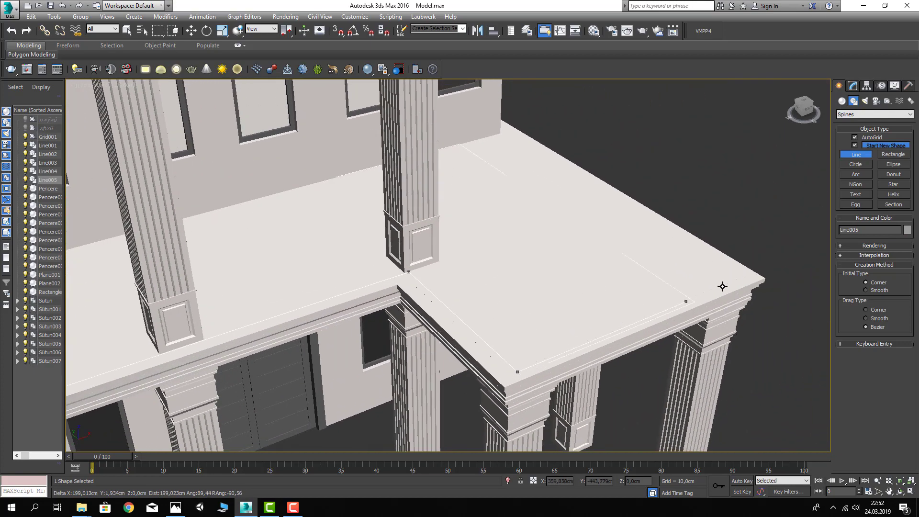
pyautogui.click(748, 277)
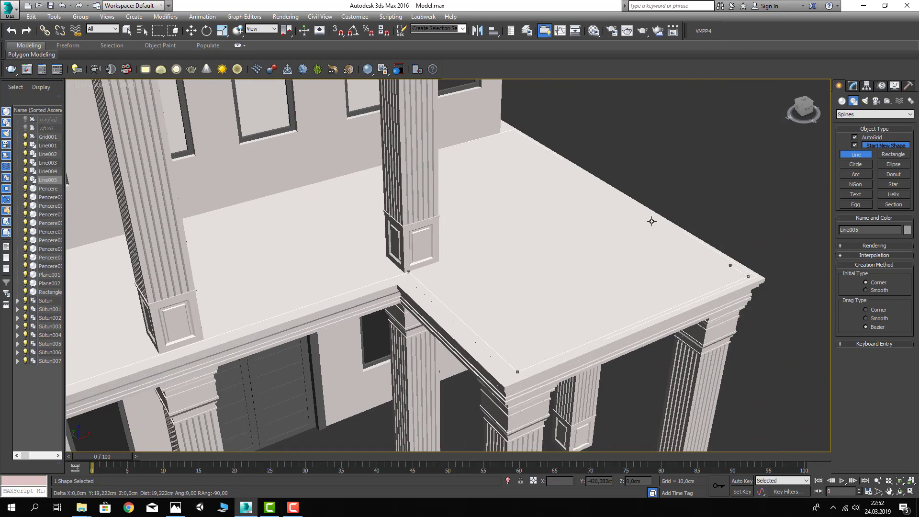
pyautogui.click(510, 129)
pyautogui.rightClick(510, 130)
# - At Vertex level, nudge Line005's left corner vertex onto the slab edge
pyautogui.moveTo(625, 193)
pyautogui.keyDown('alt'); pyautogui.mouseDown(button='middle')
pyautogui.moveTo(616, 220)
pyautogui.moveTo(596, 226)
pyautogui.moveTo(652, 219)
pyautogui.mouseUp(button='middle'); pyautogui.keyUp('alt')
pyautogui.click(853, 86)
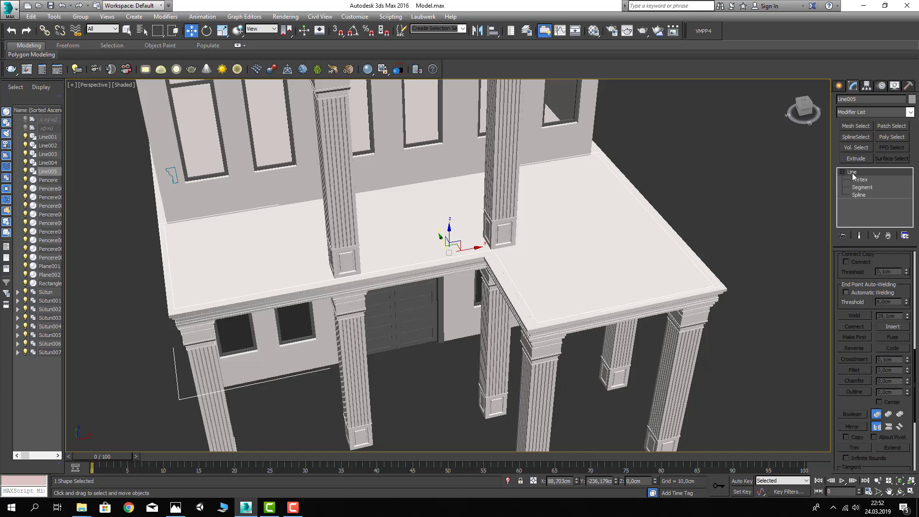
pyautogui.click(854, 178)
pyautogui.keyDown('alt'); pyautogui.moveTo(552, 228); pyautogui.dragTo(309, 265, button='middle'); pyautogui.keyUp('alt')
pyautogui.moveTo(234, 293)
pyautogui.keyDown('alt'); pyautogui.mouseDown(button='middle')
pyautogui.moveTo(314, 297)
pyautogui.moveTo(336, 148)
pyautogui.moveTo(383, 209)
pyautogui.mouseUp(button='middle'); pyautogui.keyUp('alt')
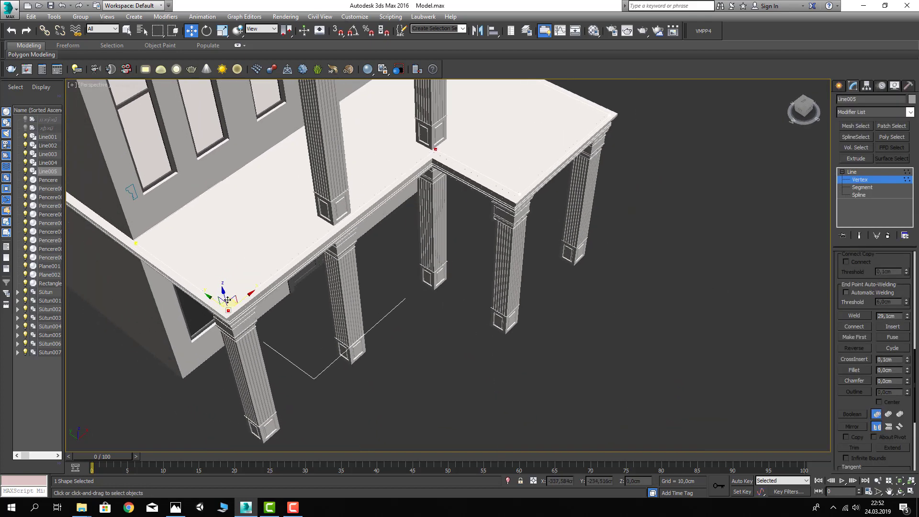
pyautogui.moveTo(214, 299); pyautogui.dragTo(208, 297)
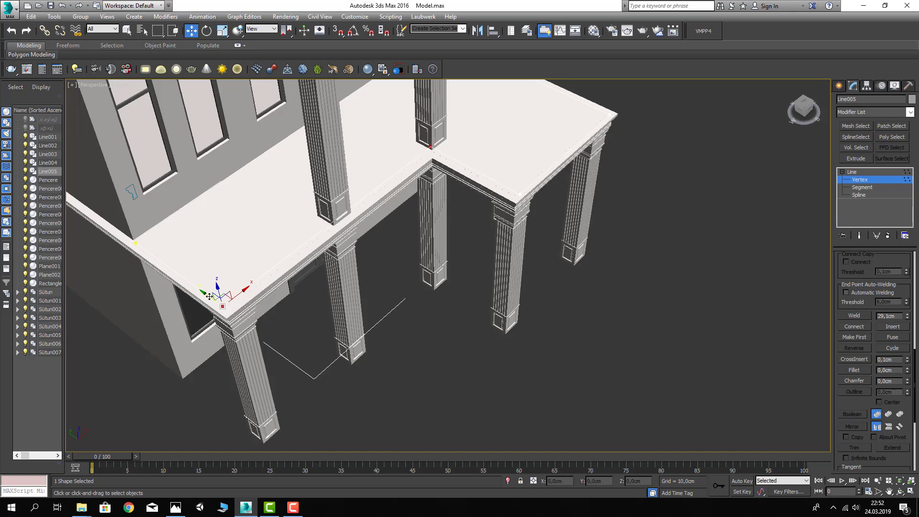
# - Shift the inner-corner and front-right corner vertices to line up with the slab
pyautogui.moveTo(207, 296)
pyautogui.keyDown('alt'); pyautogui.mouseDown(button='middle')
pyautogui.moveTo(358, 282)
pyautogui.moveTo(437, 191)
pyautogui.mouseUp(button='middle'); pyautogui.keyUp('alt')
pyautogui.click(480, 208)
pyautogui.keyDown('alt'); pyautogui.moveTo(522, 310); pyautogui.dragTo(517, 235, button='middle'); pyautogui.keyUp('alt')
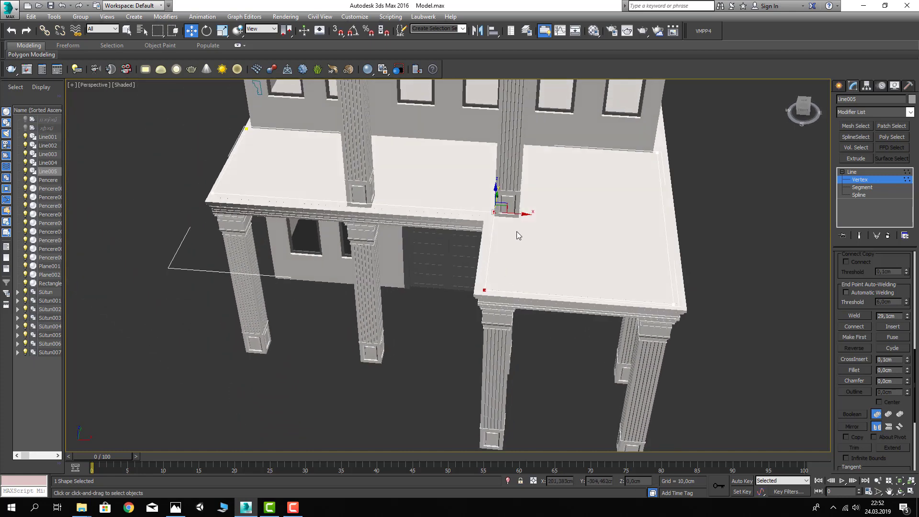
pyautogui.moveTo(515, 221); pyautogui.dragTo(529, 268)
pyautogui.click(675, 303)
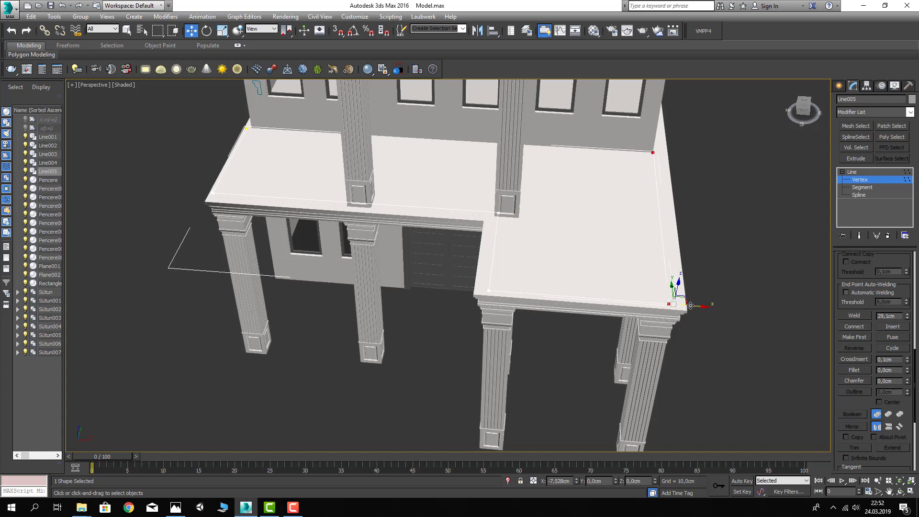
pyautogui.moveTo(695, 310); pyautogui.dragTo(692, 310)
pyautogui.click(709, 302)
# - Extrude Line005 by 100 cm to form the balcony walls
pyautogui.click(857, 172)
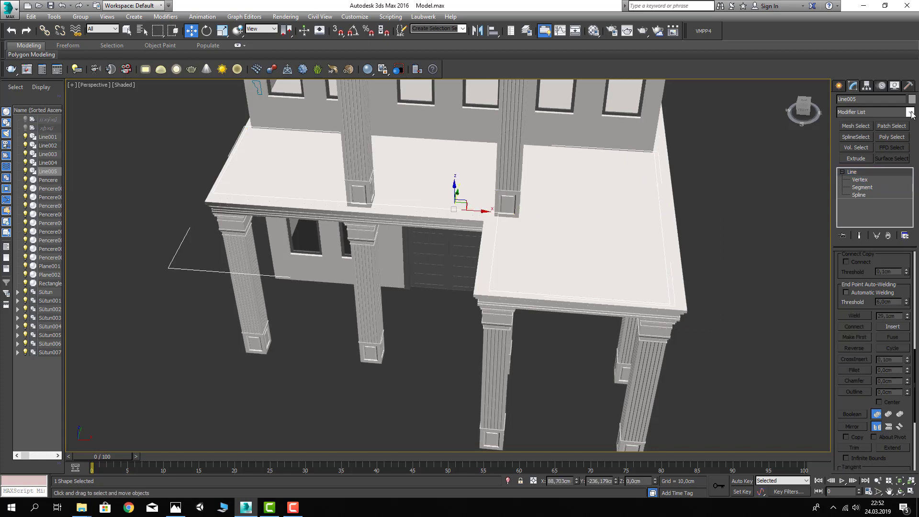
pyautogui.click(910, 112)
pyautogui.click(868, 162)
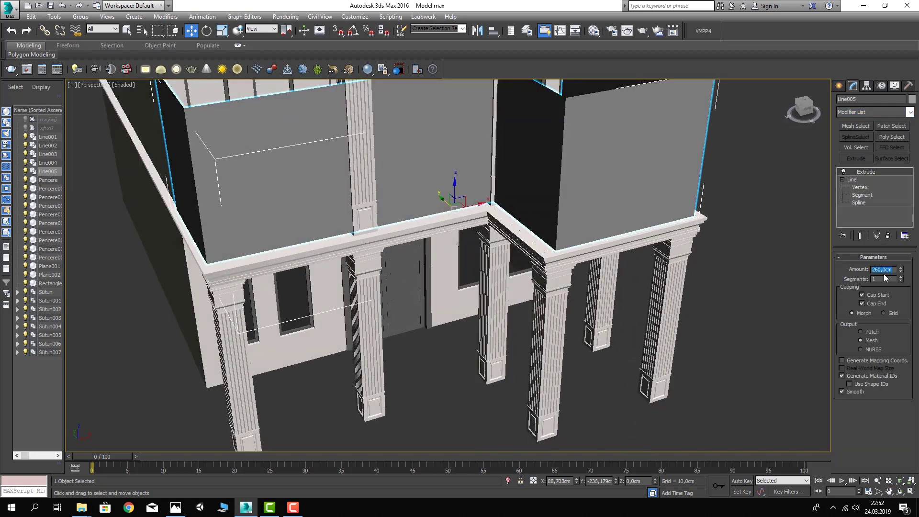
pyautogui.write('100')
pyautogui.press('Return')
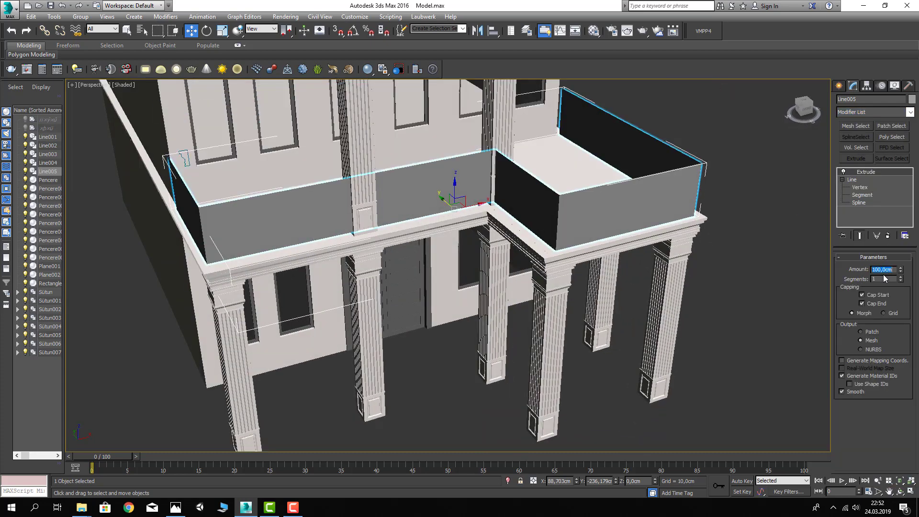
pyautogui.click(808, 282)
# - Lower the balcony walls a few centimetres so they sit on the porch slab
pyautogui.moveTo(631, 266)
pyautogui.keyDown('alt'); pyautogui.mouseDown(button='middle')
pyautogui.moveTo(554, 315)
pyautogui.moveTo(543, 312)
pyautogui.moveTo(551, 322)
pyautogui.moveTo(555, 291)
pyautogui.moveTo(509, 287)
pyautogui.moveTo(507, 300)
pyautogui.mouseUp(button='middle'); pyautogui.keyUp('alt')
pyautogui.click(509, 286)
pyautogui.scroll(3, 507, 300)
pyautogui.moveTo(485, 269); pyautogui.dragTo(485, 271)
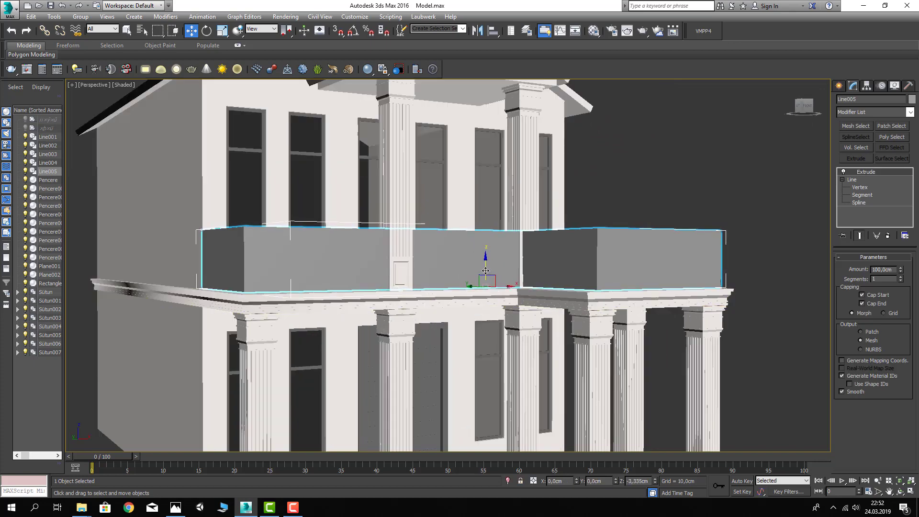
pyautogui.scroll(-3, 485, 271)
pyautogui.keyDown('alt'); pyautogui.moveTo(485, 270); pyautogui.dragTo(527, 286, button='middle'); pyautogui.keyUp('alt')
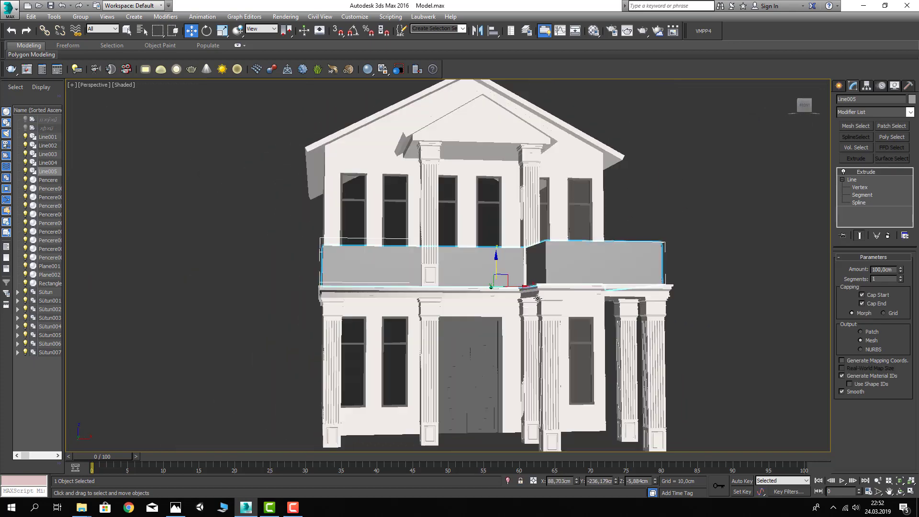
pyautogui.click(751, 233)
pyautogui.moveTo(752, 234)
pyautogui.keyDown('alt'); pyautogui.mouseDown(button='middle')
pyautogui.moveTo(647, 242)
pyautogui.moveTo(632, 262)
pyautogui.mouseUp(button='middle'); pyautogui.keyUp('alt')
pyautogui.click(631, 263)
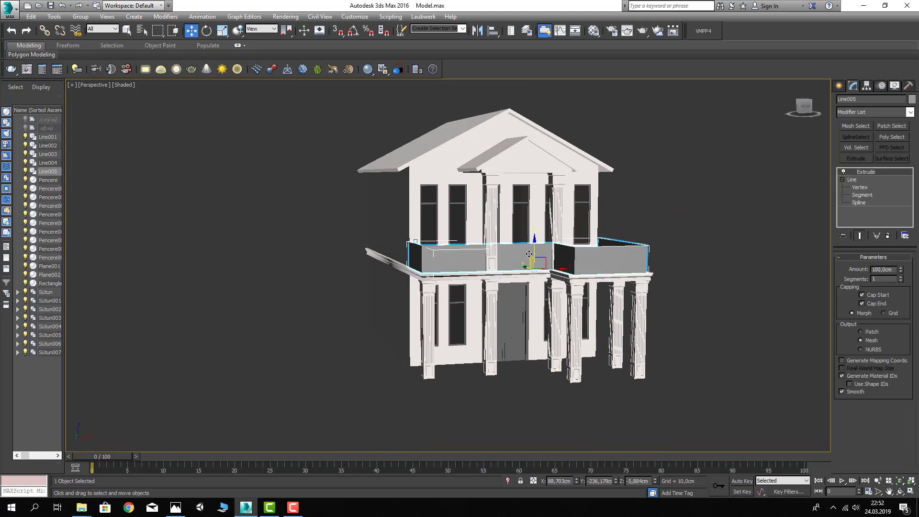
pyautogui.moveTo(533, 248); pyautogui.dragTo(533, 250)
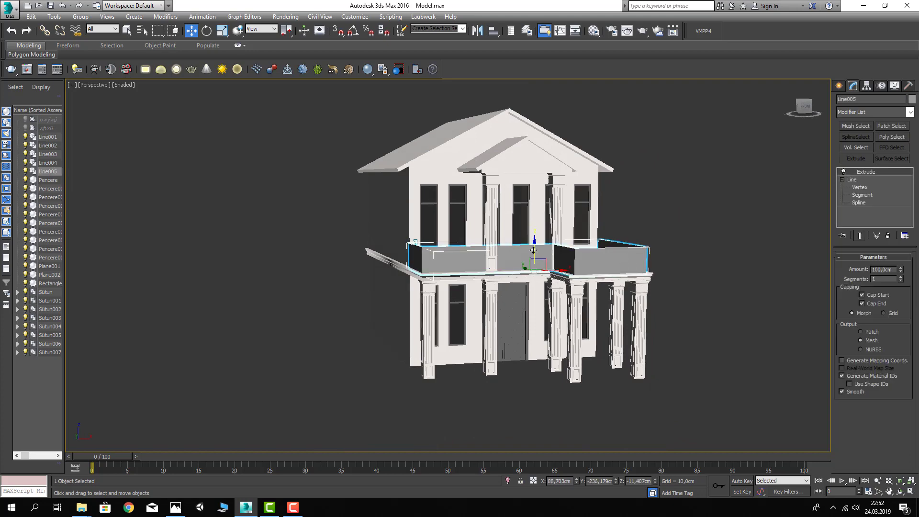
pyautogui.click(690, 294)
pyautogui.scroll(3, 690, 293)
pyautogui.keyDown('alt'); pyautogui.moveTo(622, 287); pyautogui.dragTo(690, 294, button='middle'); pyautogui.keyUp('alt')
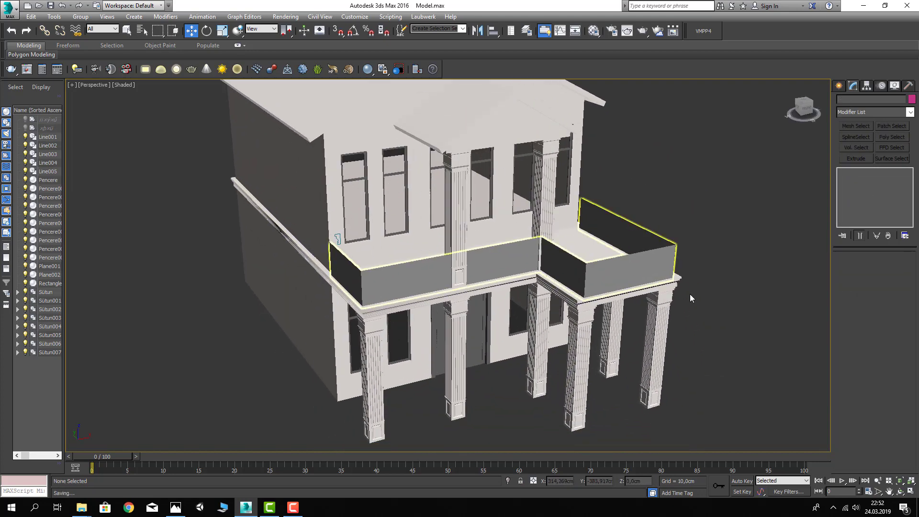
pyautogui.scroll(2, 633, 252)
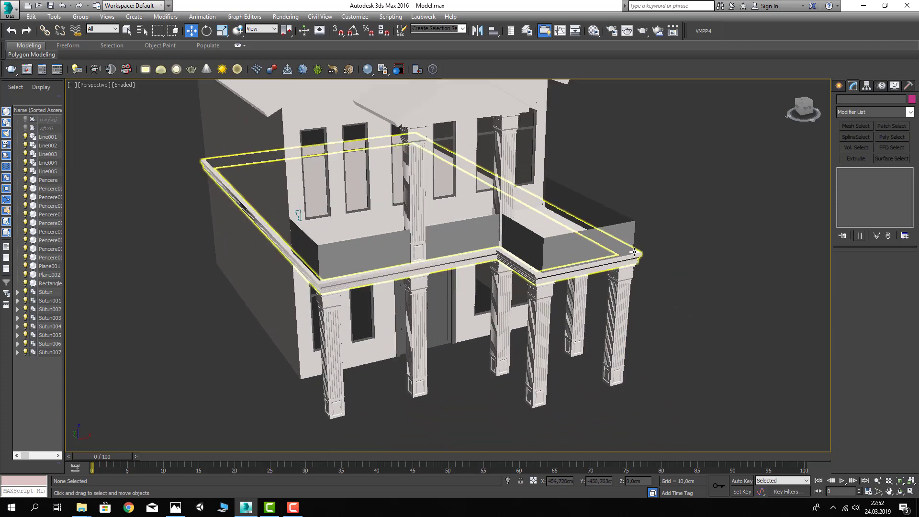
# - Assign the Ferforje VRayMtl from the Material Editor to the balcony walls
pyautogui.press('m')
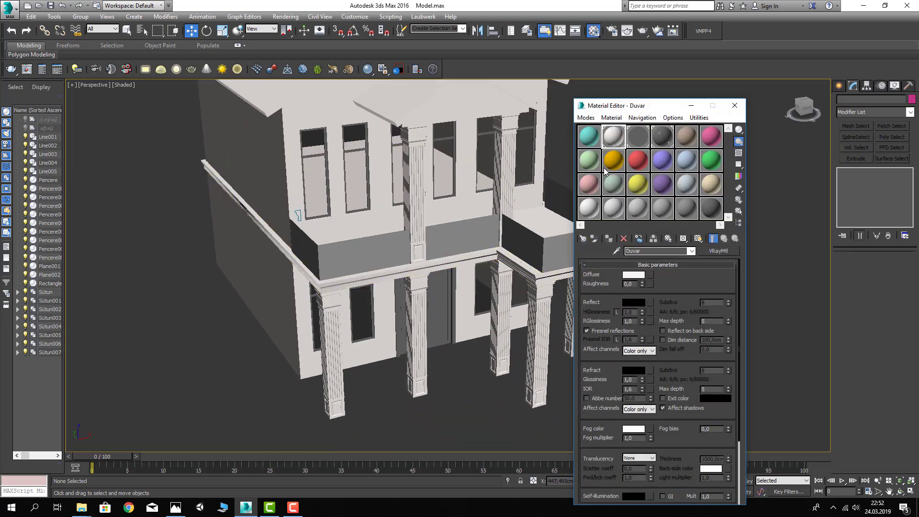
pyautogui.click(596, 165)
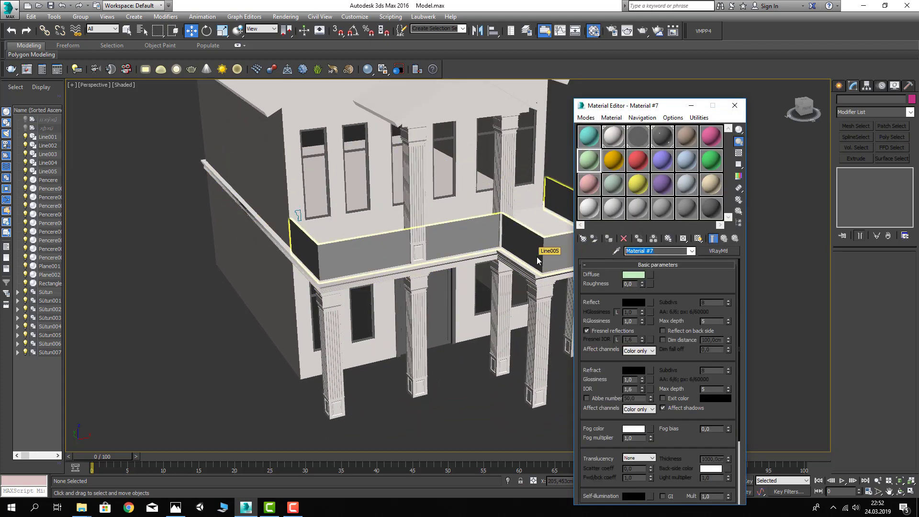
pyautogui.write('Ferforje')
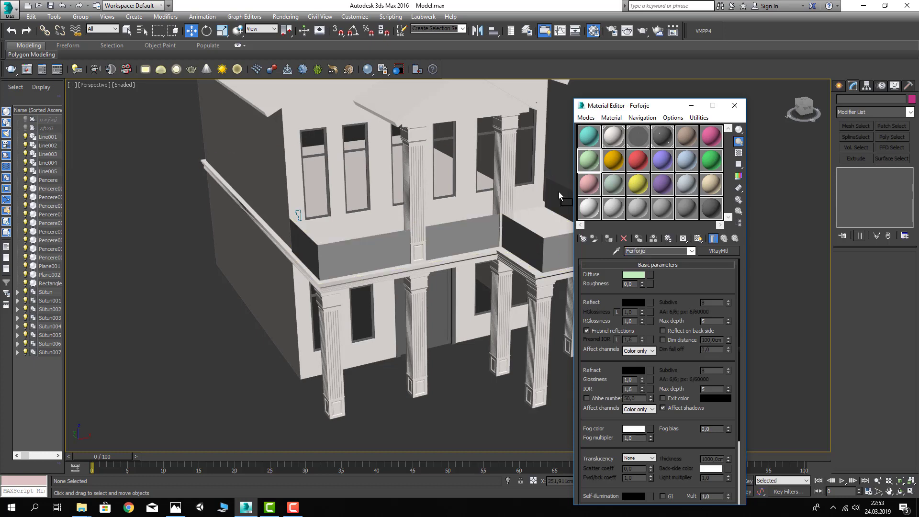
pyautogui.moveTo(559, 194); pyautogui.dragTo(514, 233)
pyautogui.keyDown('alt'); pyautogui.moveTo(514, 233); pyautogui.dragTo(551, 249, button='middle'); pyautogui.keyUp('alt')
# - Make the Ferforje diffuse colour black
pyautogui.click(633, 274)
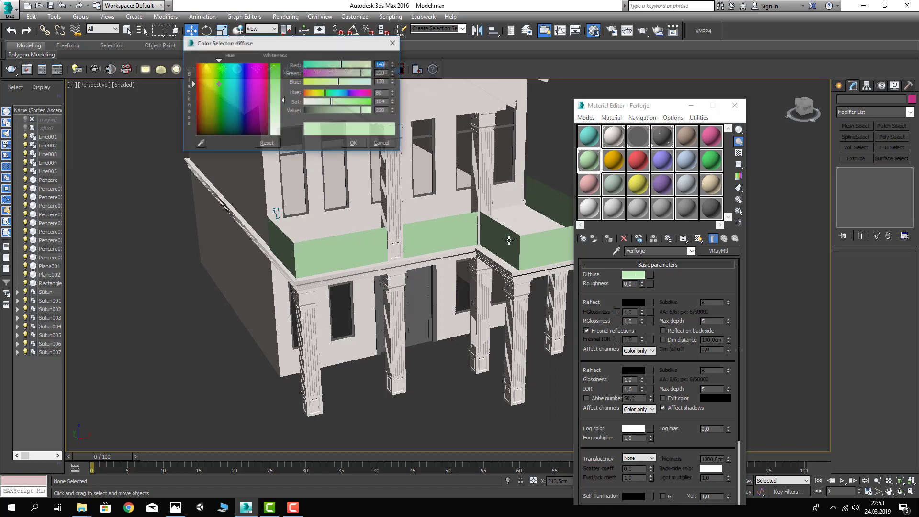
pyautogui.moveTo(220, 114)
pyautogui.mouseDown()
pyautogui.moveTo(283, 102)
pyautogui.moveTo(283, 136)
pyautogui.mouseUp()
pyautogui.click(358, 143)
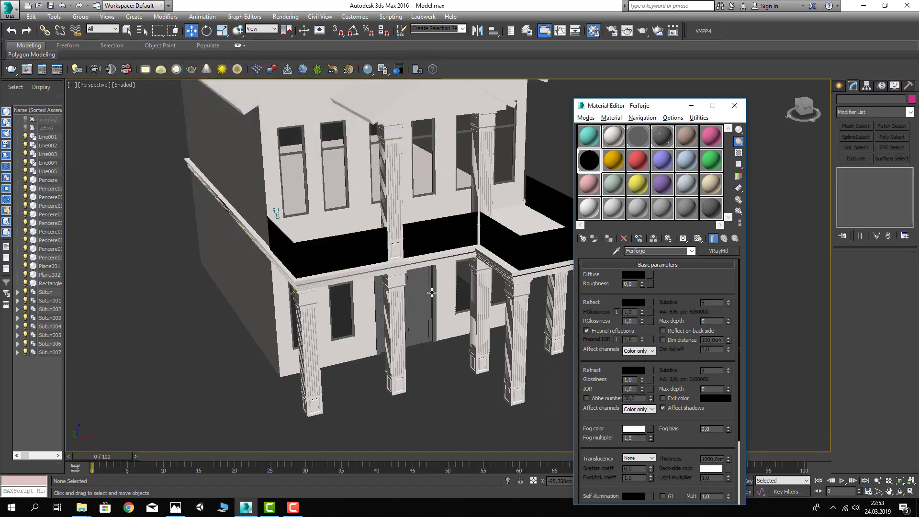
pyautogui.keyDown('alt'); pyautogui.moveTo(431, 292); pyautogui.dragTo(618, 283, button='middle'); pyautogui.keyUp('alt')
pyautogui.keyDown('alt'); pyautogui.moveTo(550, 282); pyautogui.dragTo(322, 273, button='middle'); pyautogui.keyUp('alt')
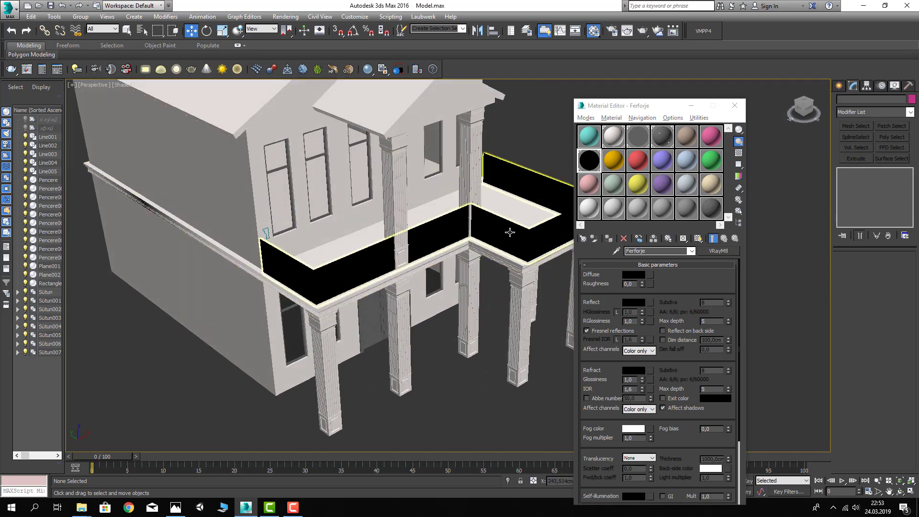
pyautogui.moveTo(509, 274); pyautogui.dragTo(486, 271, button='middle')
# - Expand the Ferforje material's Maps rollout to show its map slots
pyautogui.scroll(-5, 602, 348)
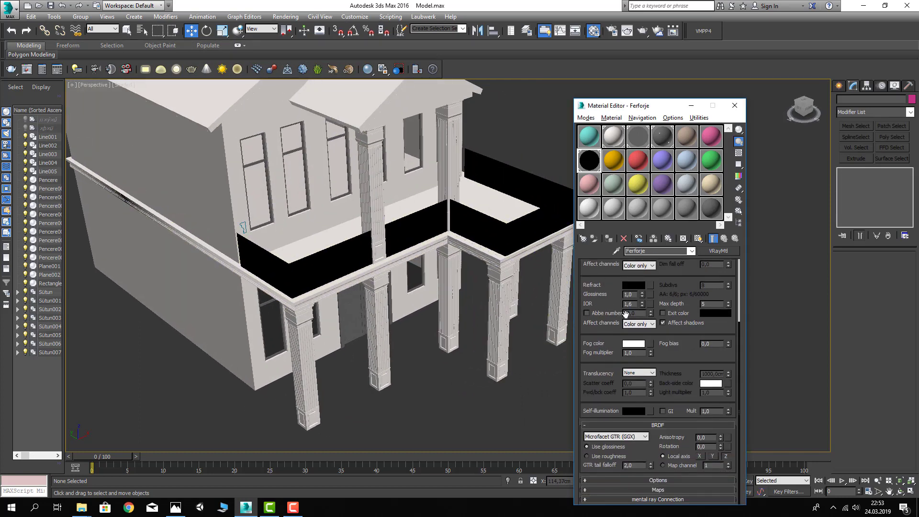
pyautogui.moveTo(618, 94); pyautogui.dragTo(607, 50)
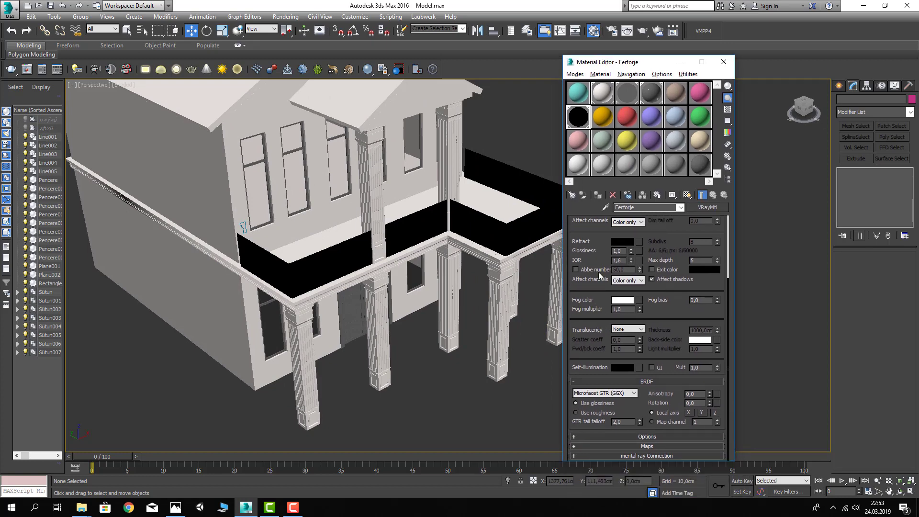
pyautogui.click(578, 446)
pyautogui.scroll(-1, 574, 371)
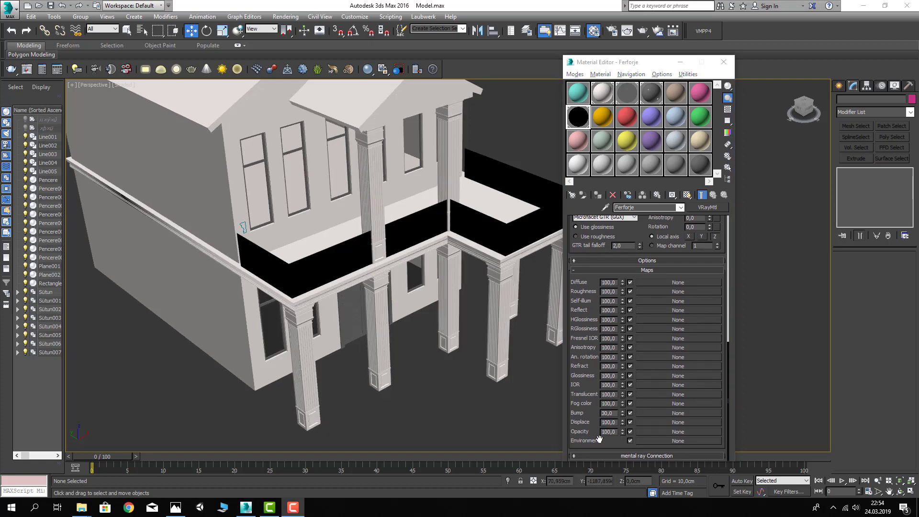
# - Load desen.jpg as a Bitmap into the Ferforje Opacity slot
pyautogui.click(649, 432)
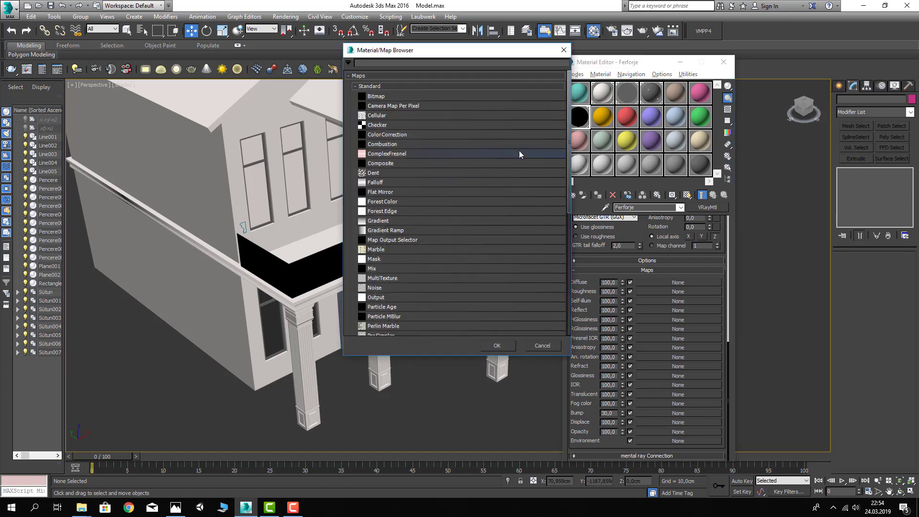
pyautogui.moveTo(421, 54); pyautogui.dragTo(404, 78)
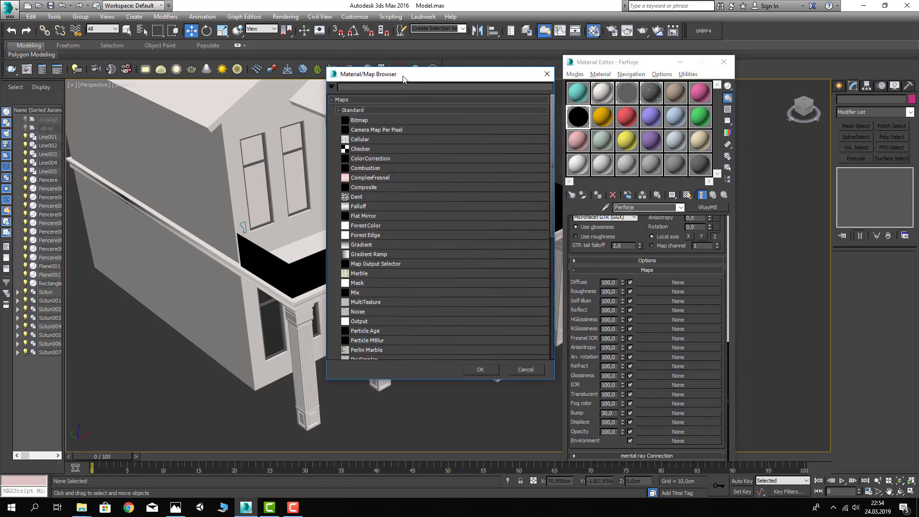
pyautogui.doubleClick(361, 121)
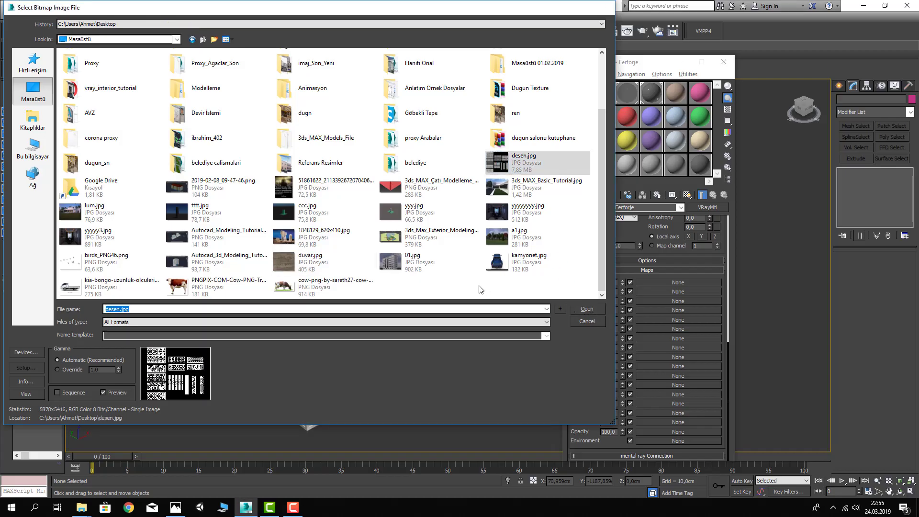
pyautogui.press('Return')
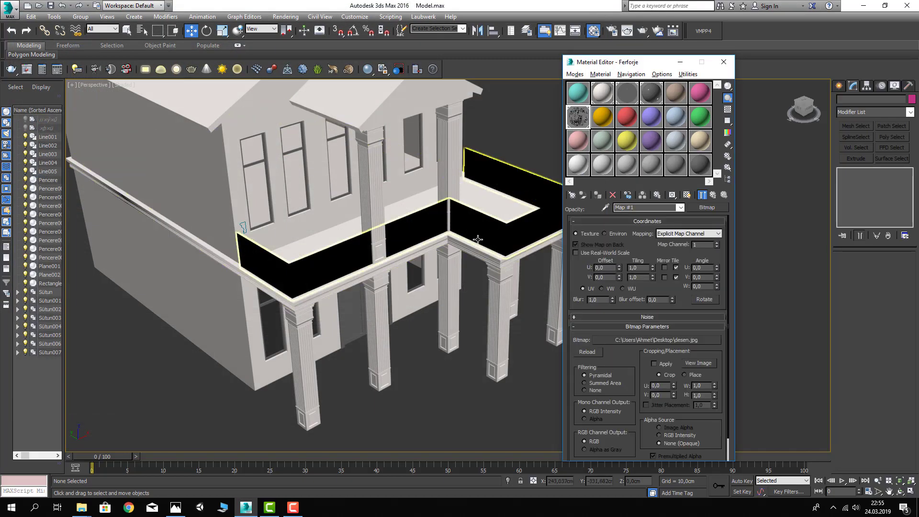
# - Select the balcony railing and show its shaded material in the viewport
pyautogui.keyDown('alt'); pyautogui.moveTo(471, 275); pyautogui.dragTo(506, 168, button='middle'); pyautogui.keyUp('alt')
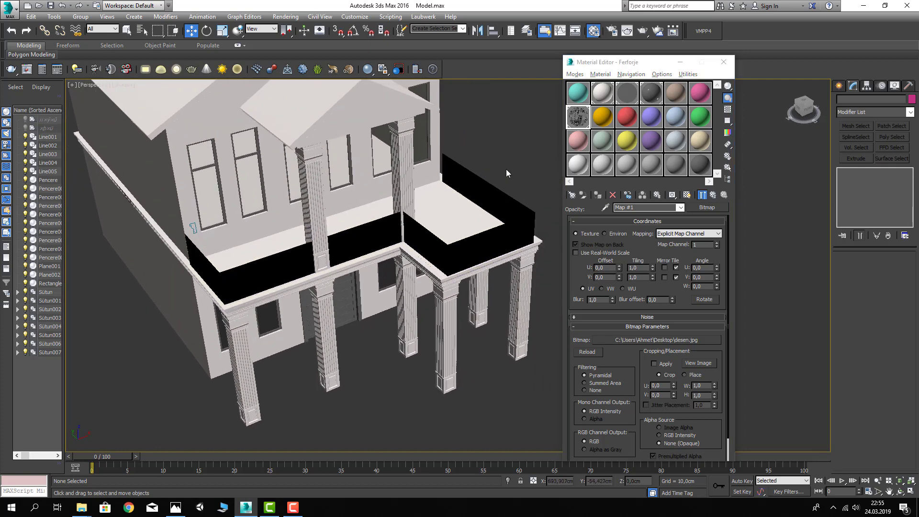
pyautogui.click(481, 187)
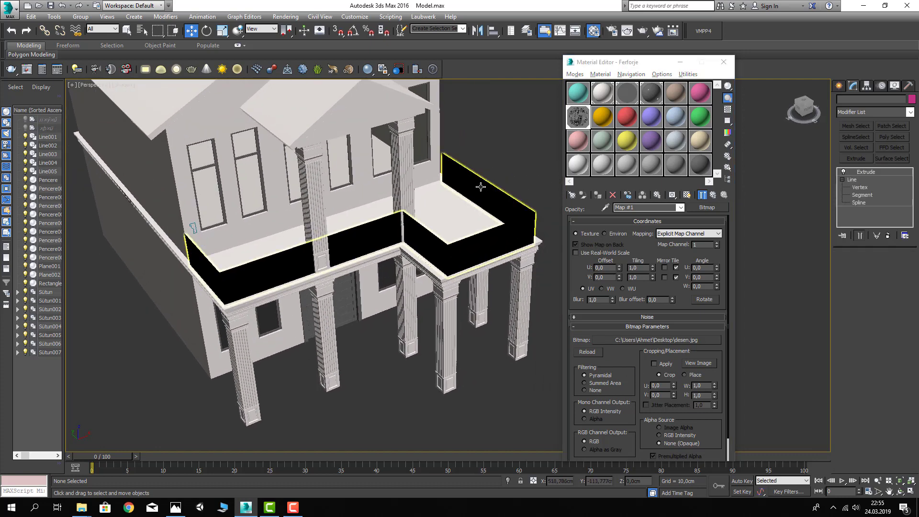
pyautogui.click(687, 195)
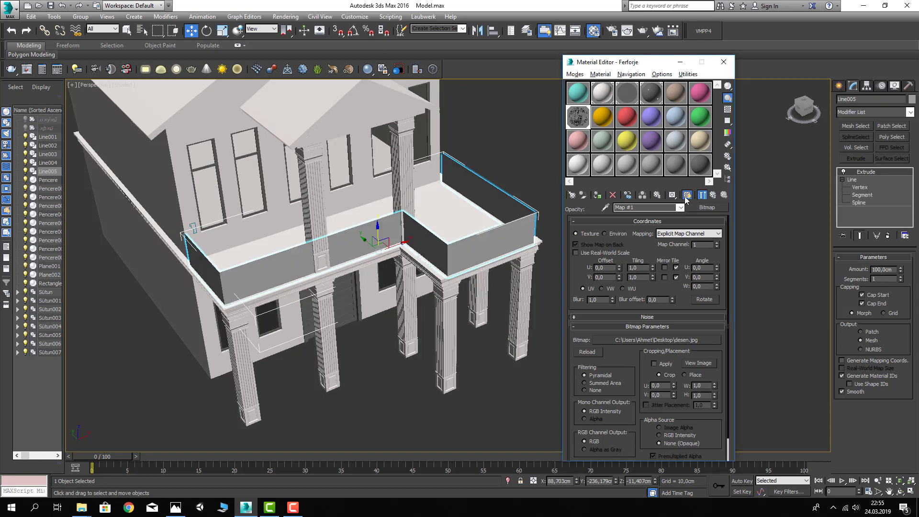
pyautogui.keyDown('alt'); pyautogui.moveTo(391, 291); pyautogui.dragTo(496, 182, button='middle'); pyautogui.keyUp('alt')
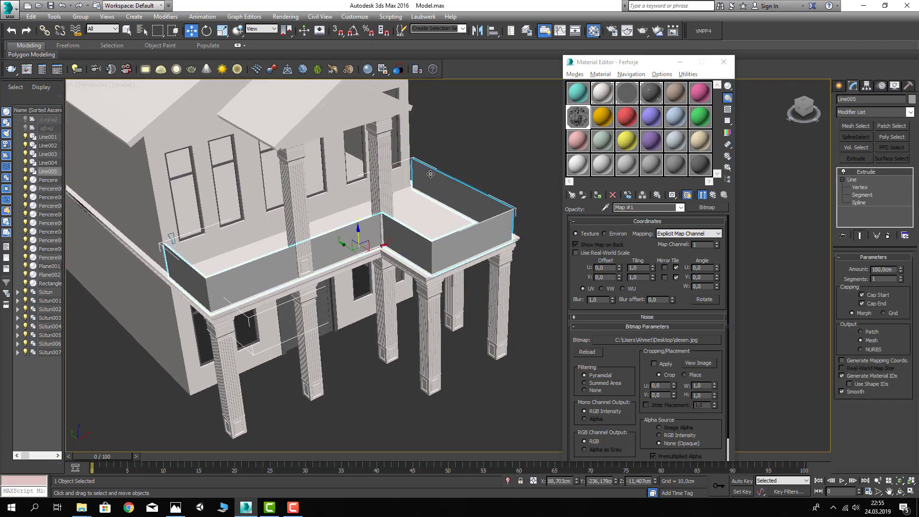
pyautogui.keyDown('alt'); pyautogui.moveTo(504, 150); pyautogui.dragTo(271, 243, button='middle'); pyautogui.keyUp('alt')
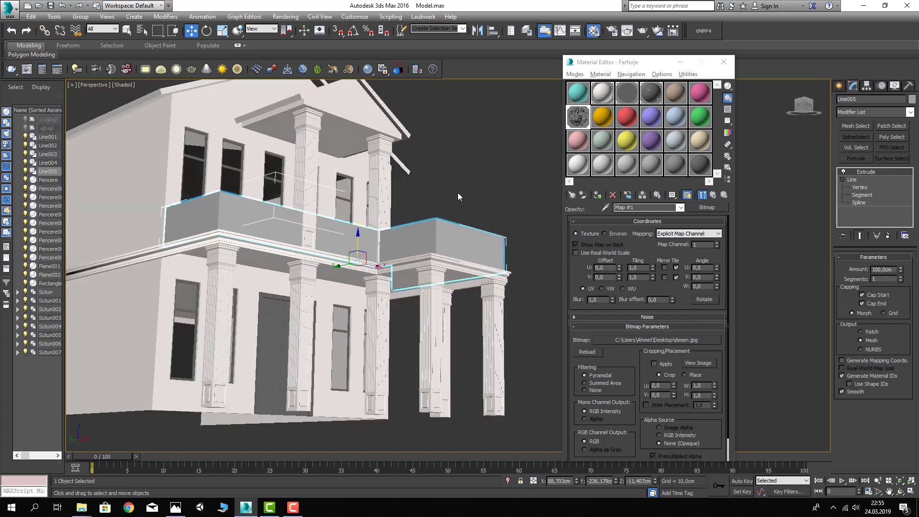
pyautogui.moveTo(458, 192); pyautogui.dragTo(469, 190, button='middle')
pyautogui.scroll(2, 467, 188)
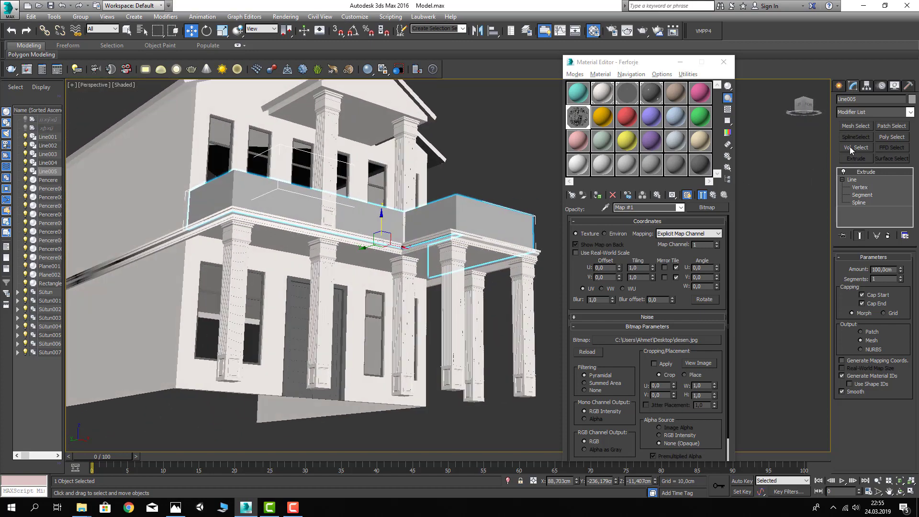
# - Add a UVW Map modifier with Box mapping to the railing, Line005
pyautogui.click(860, 111)
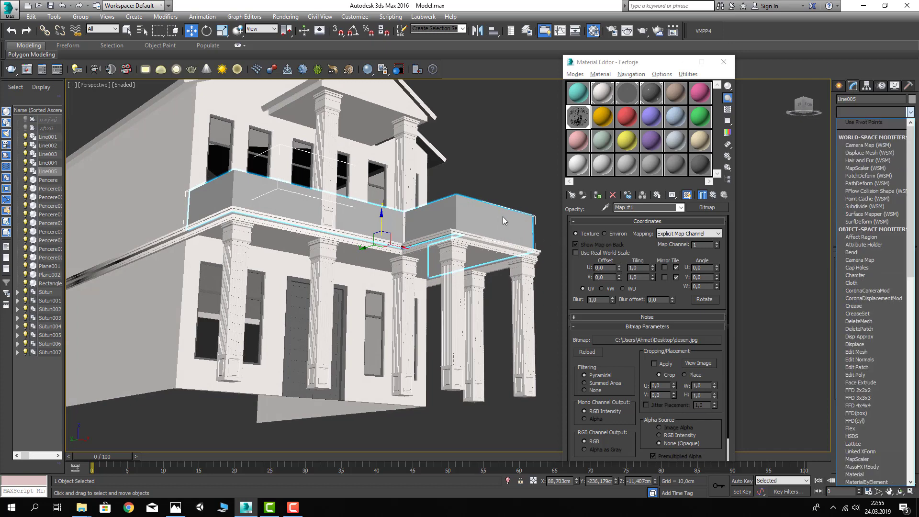
pyautogui.press('u')
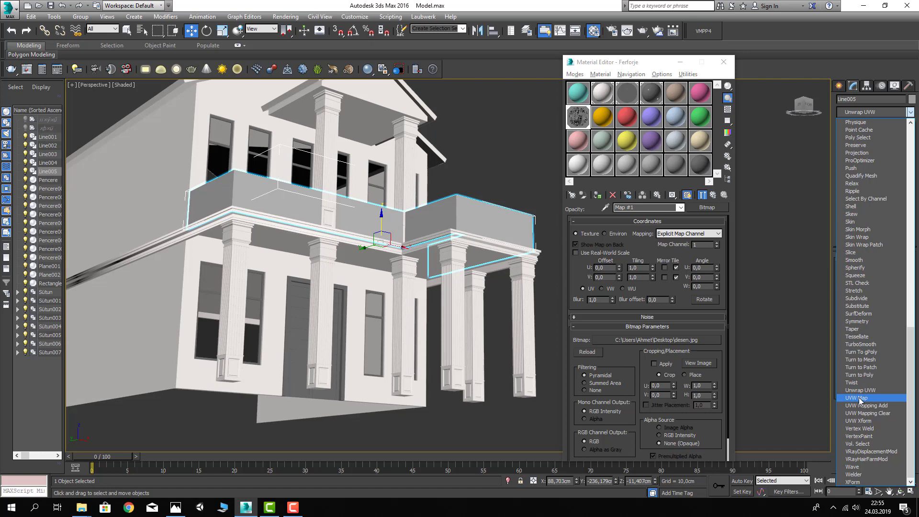
pyautogui.click(859, 398)
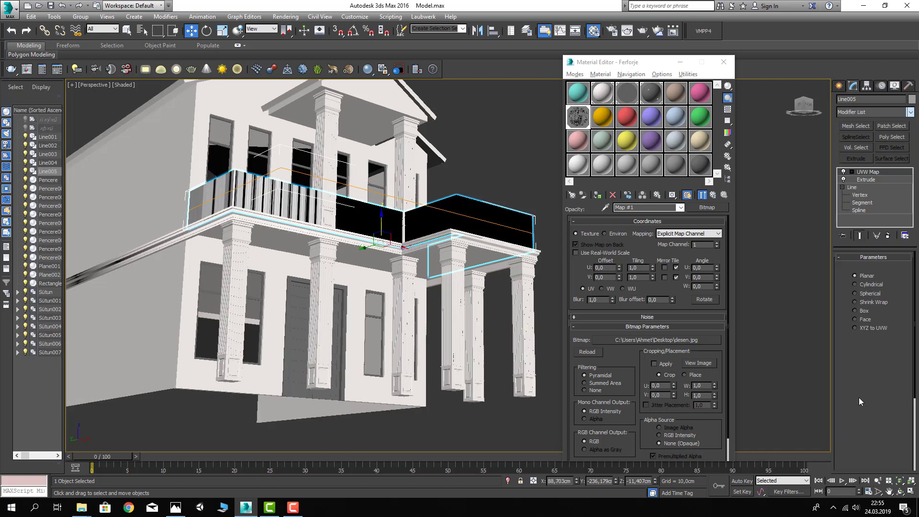
pyautogui.click(856, 310)
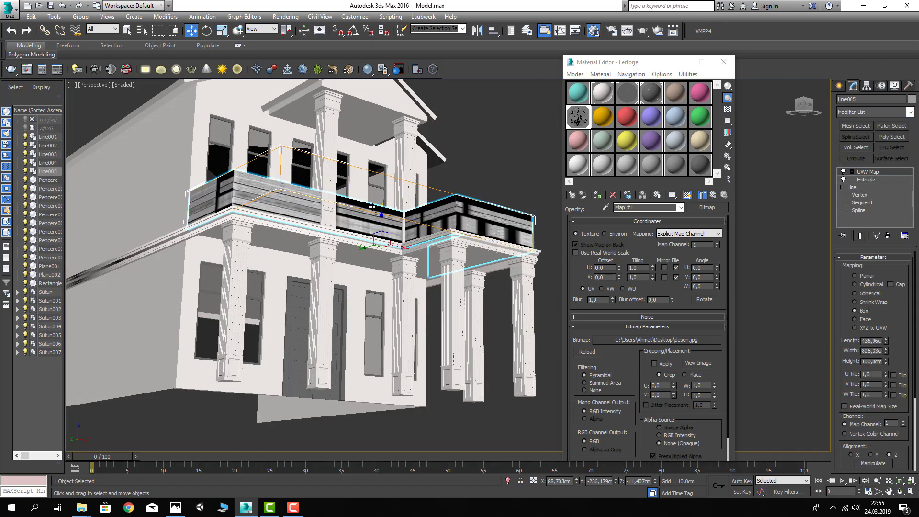
pyautogui.moveTo(372, 207)
pyautogui.keyDown('alt'); pyautogui.mouseDown(button='middle')
pyautogui.moveTo(426, 258)
pyautogui.moveTo(261, 206)
pyautogui.mouseUp(button='middle'); pyautogui.keyUp('alt')
pyautogui.scroll(3, 260, 206)
pyautogui.moveTo(349, 224)
pyautogui.keyDown('alt'); pyautogui.mouseDown(button='middle')
pyautogui.moveTo(447, 286)
pyautogui.moveTo(426, 251)
pyautogui.mouseUp(button='middle'); pyautogui.keyUp('alt')
pyautogui.scroll(3, 393, 249)
pyautogui.scroll(3, 393, 249)
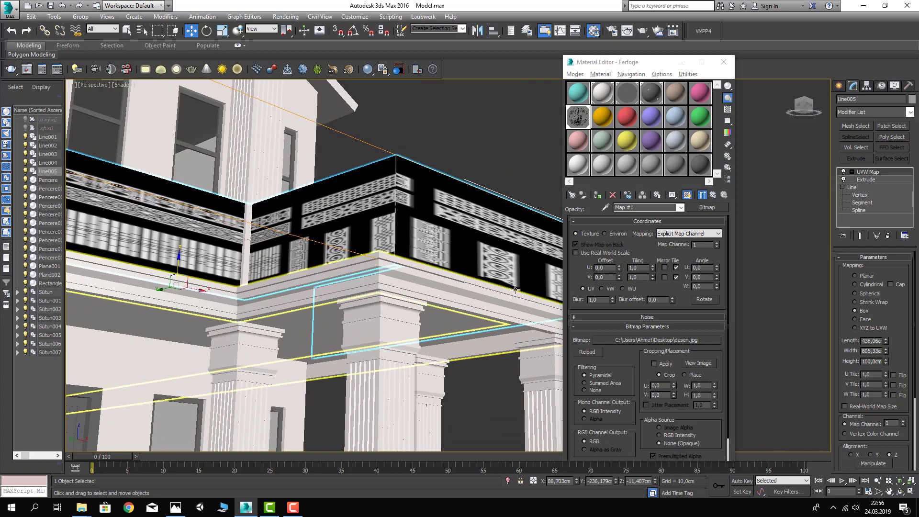
# - Enable bitmap cropping and roughly shrink the crop area toward the diamond patterns
pyautogui.click(653, 364)
pyautogui.click(699, 363)
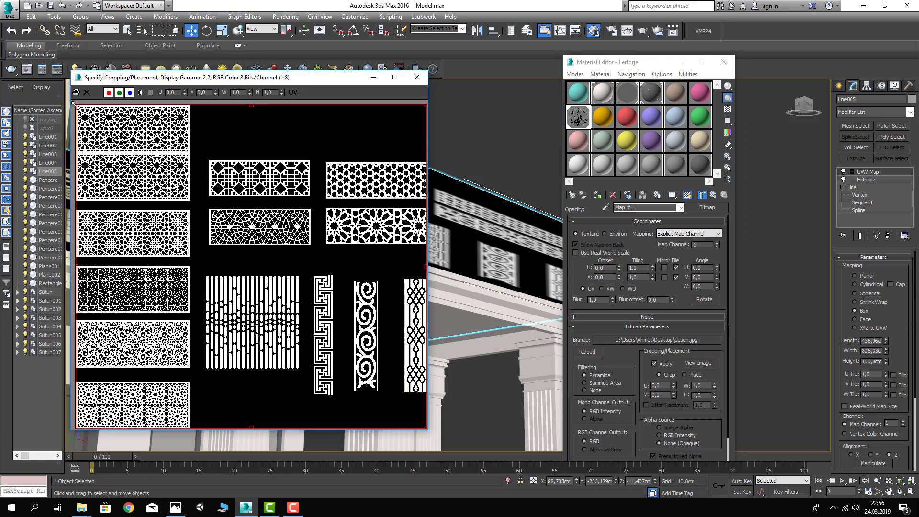
pyautogui.moveTo(77, 106); pyautogui.dragTo(196, 183)
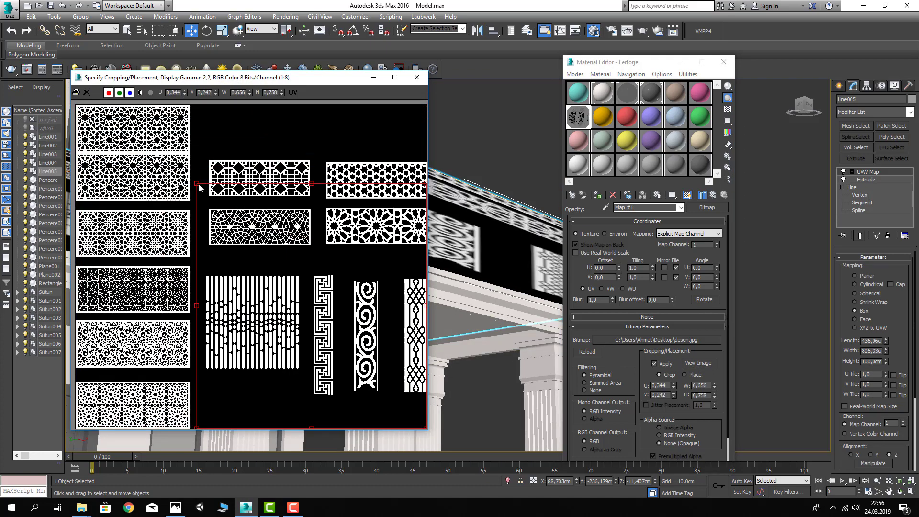
pyautogui.moveTo(426, 427); pyautogui.dragTo(337, 359)
pyautogui.moveTo(249, 228); pyautogui.dragTo(256, 177)
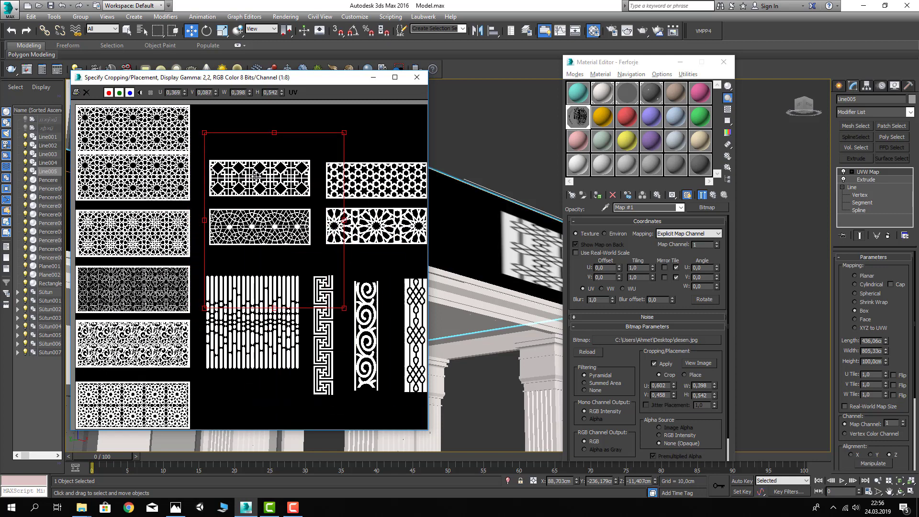
pyautogui.moveTo(204, 132)
pyautogui.mouseDown()
pyautogui.moveTo(284, 214)
pyautogui.moveTo(220, 166)
pyautogui.mouseUp()
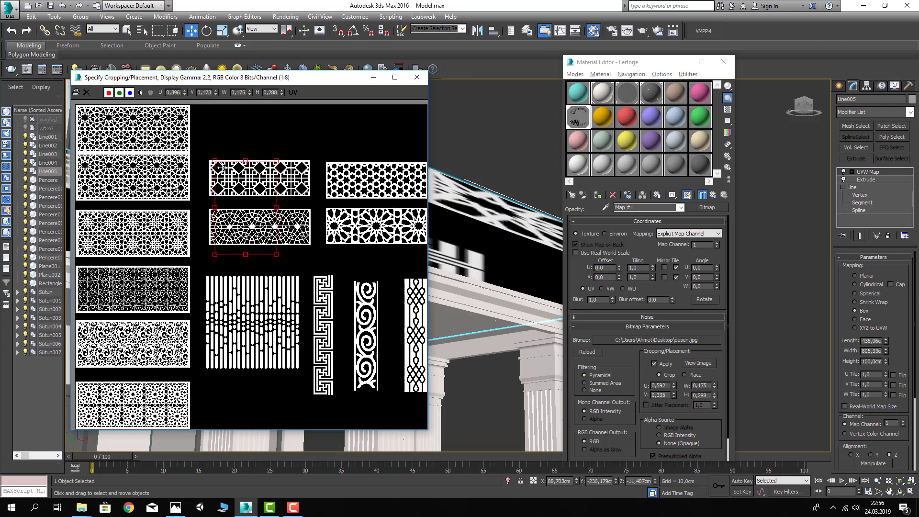
# - Refine the crop to a single diamond lattice repeat and close the crop window
pyautogui.scroll(1, 240, 158)
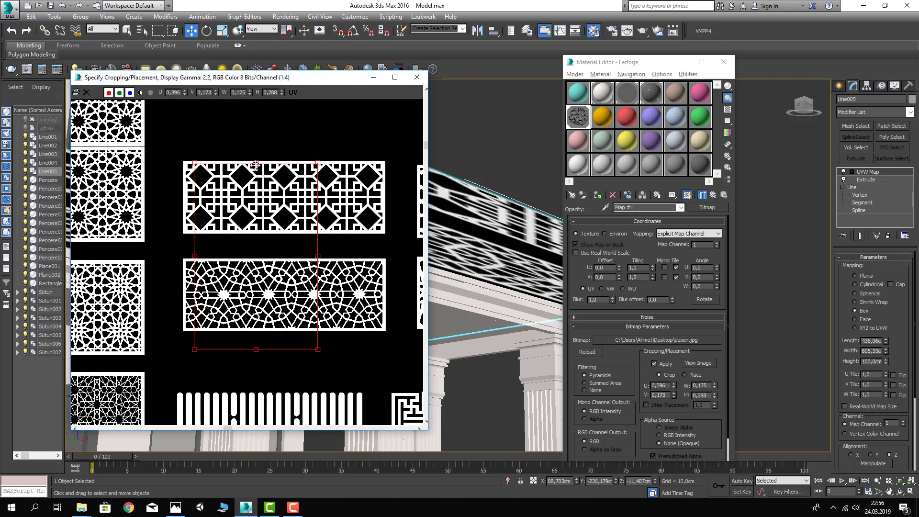
pyautogui.moveTo(256, 162); pyautogui.dragTo(256, 160)
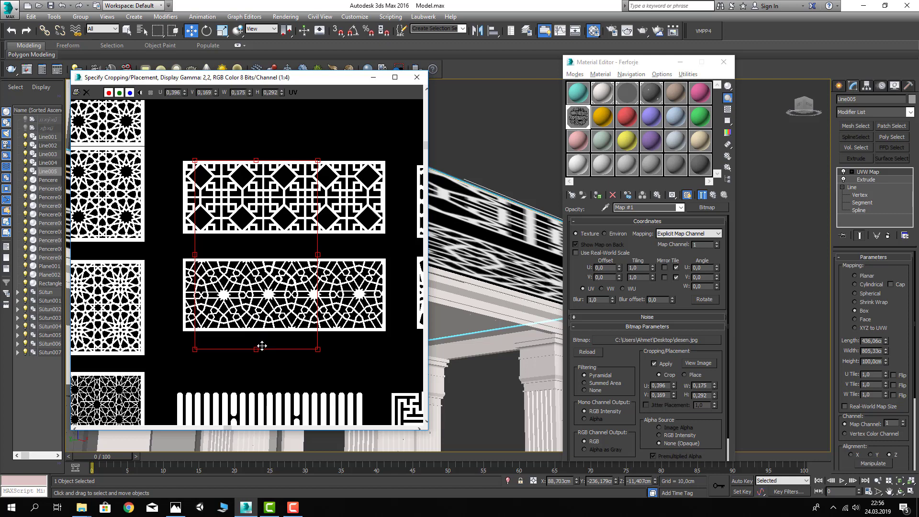
pyautogui.moveTo(257, 349); pyautogui.dragTo(263, 234)
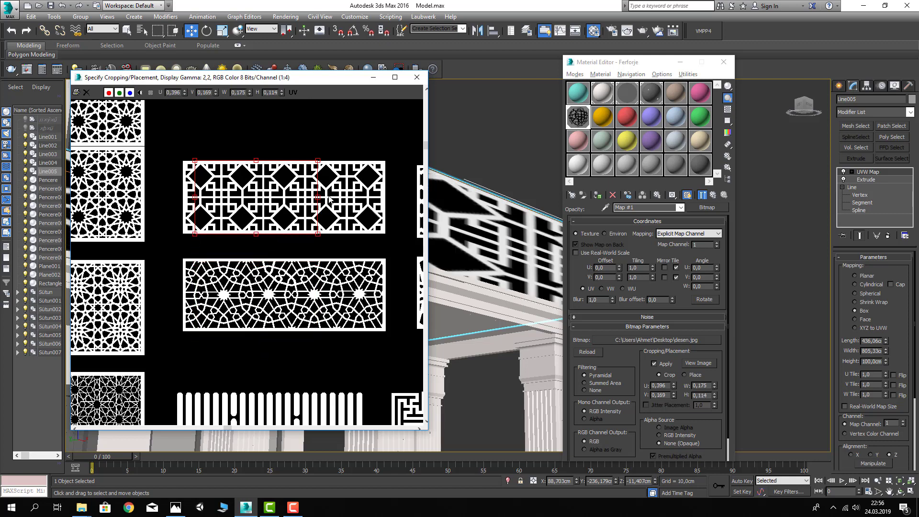
pyautogui.moveTo(319, 196); pyautogui.dragTo(326, 197)
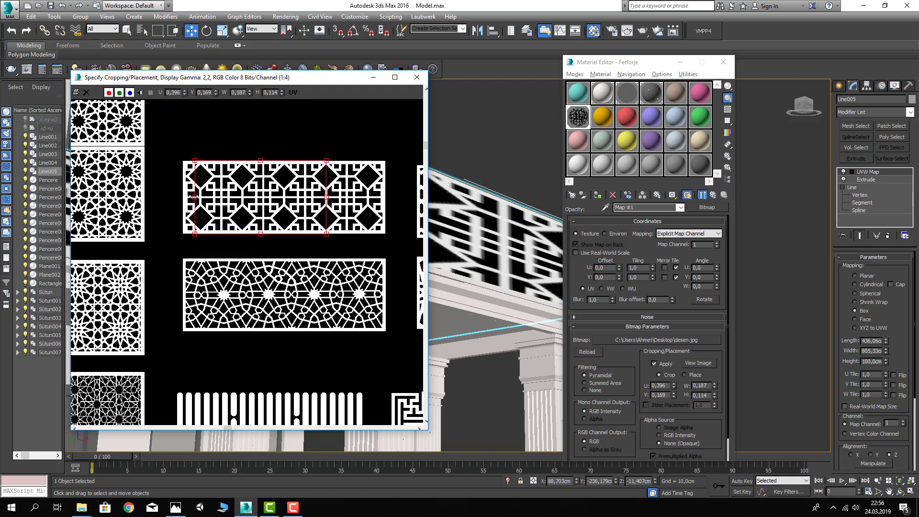
pyautogui.moveTo(194, 196); pyautogui.dragTo(242, 197)
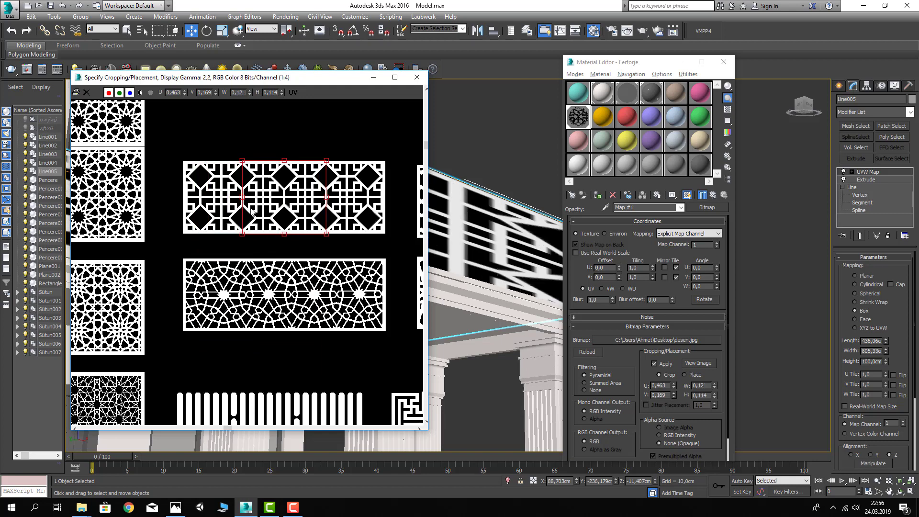
pyautogui.click(417, 77)
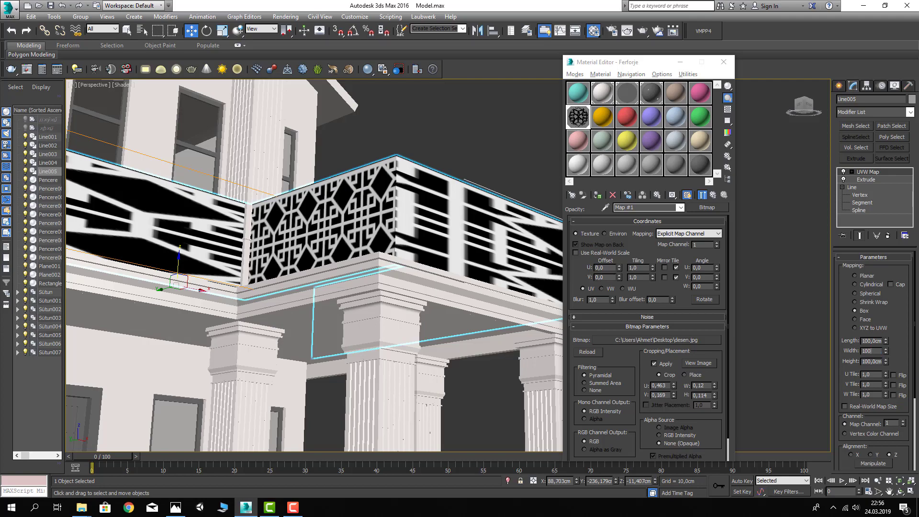
# - Commit a 100 cm UVW Map width and zoom out to a frontal house view
pyautogui.press('Tab')
pyautogui.write('10')
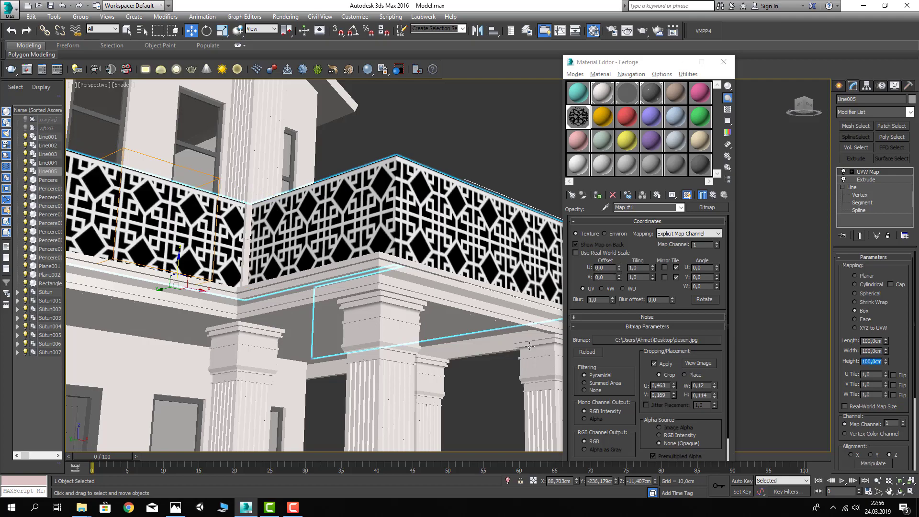
pyautogui.scroll(-8, 529, 346)
pyautogui.moveTo(529, 346)
pyautogui.keyDown('alt'); pyautogui.mouseDown(button='middle')
pyautogui.moveTo(407, 328)
pyautogui.moveTo(423, 303)
pyautogui.mouseUp(button='middle'); pyautogui.keyUp('alt')
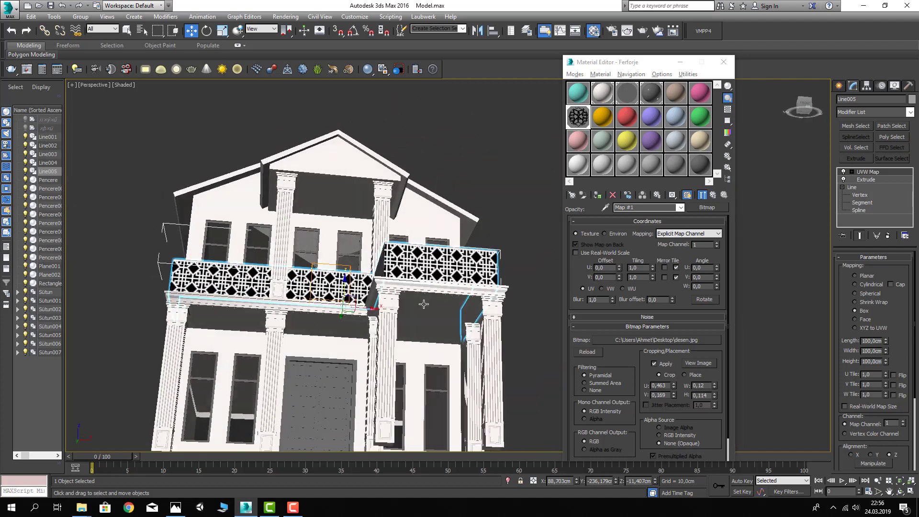
pyautogui.scroll(5, 424, 304)
pyautogui.scroll(2, 409, 276)
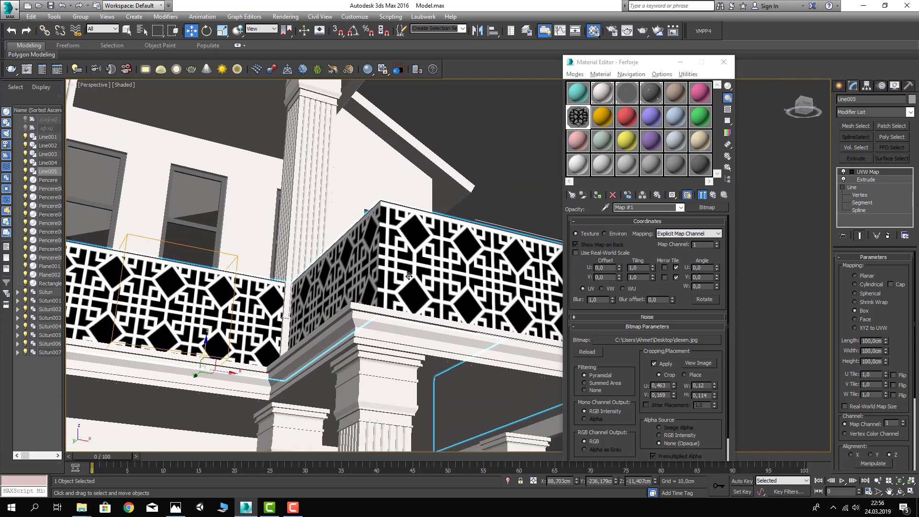
pyautogui.scroll(-3, 408, 276)
pyautogui.scroll(2, 447, 272)
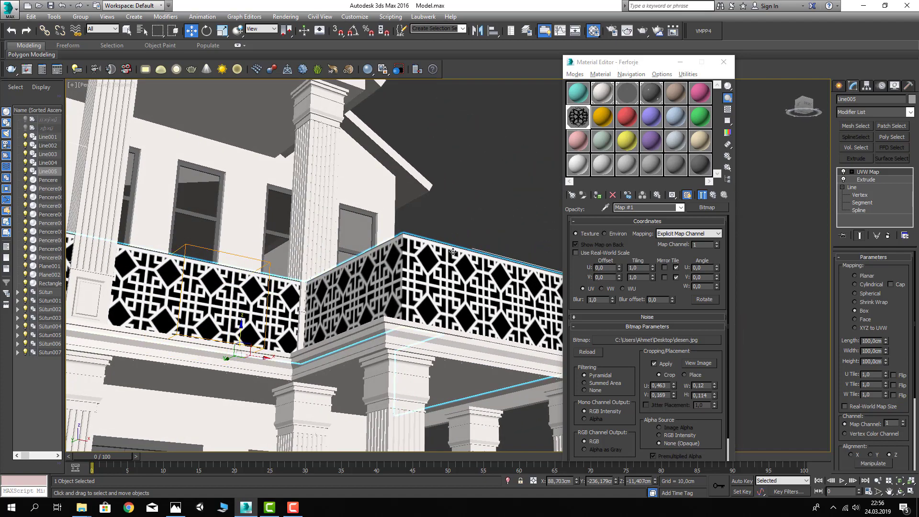
pyautogui.scroll(2, 431, 258)
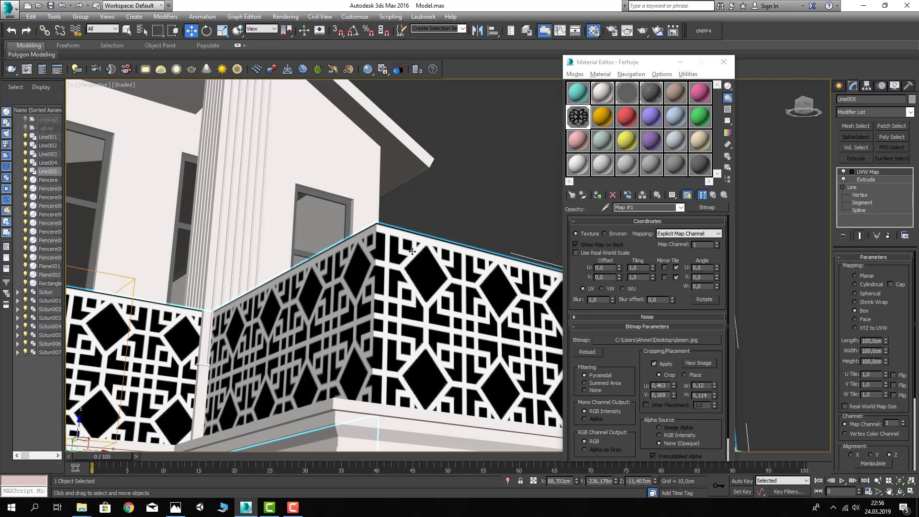
# - Go back to the parent Ferforje material settings in the Material Editor
pyautogui.click(713, 195)
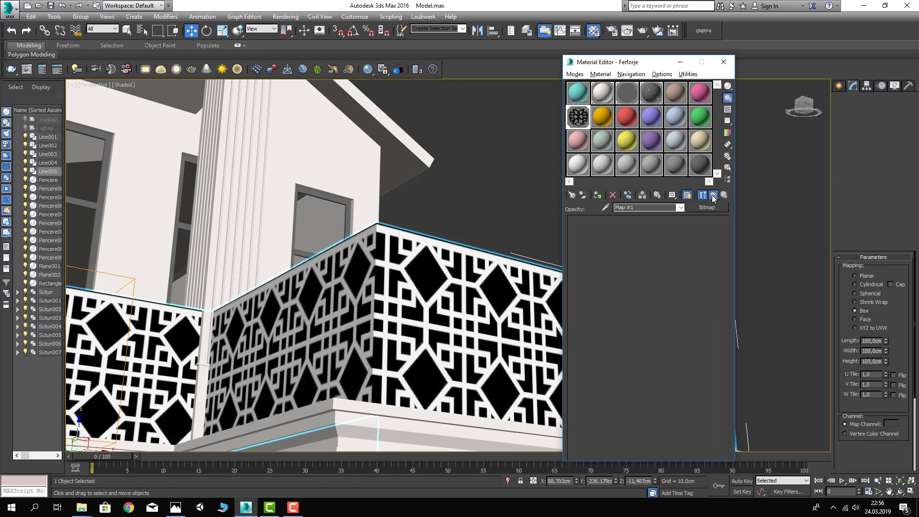
pyautogui.scroll(-5, 668, 265)
pyautogui.scroll(3, 595, 266)
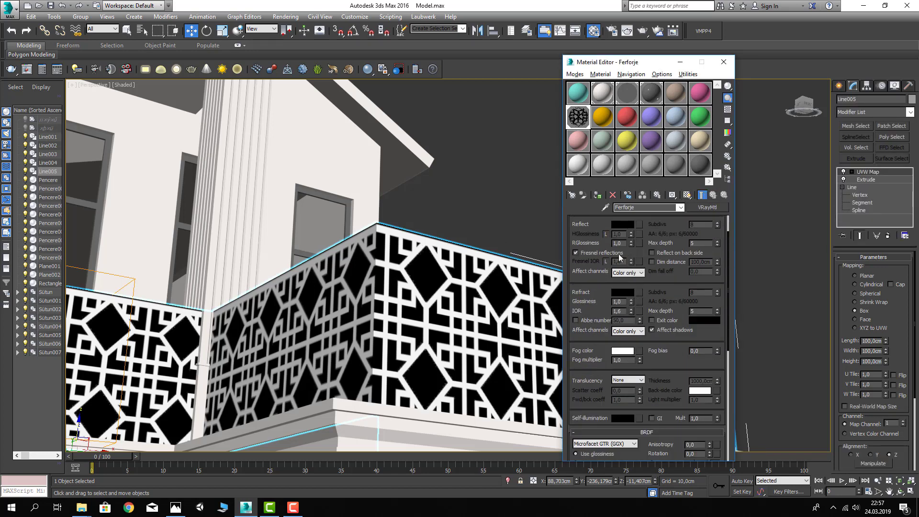
pyautogui.scroll(2, 594, 267)
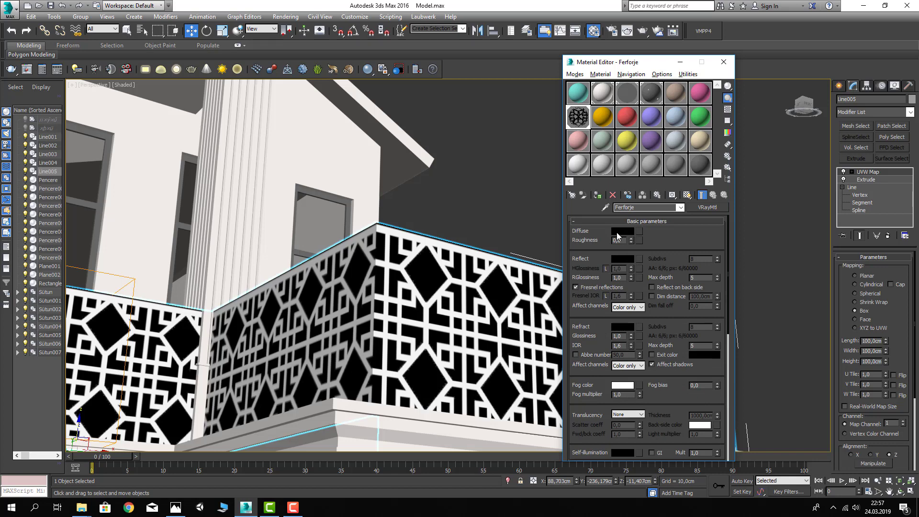
# - Set the UVW Map length, width and height to 200 cm
pyautogui.click(839, 311)
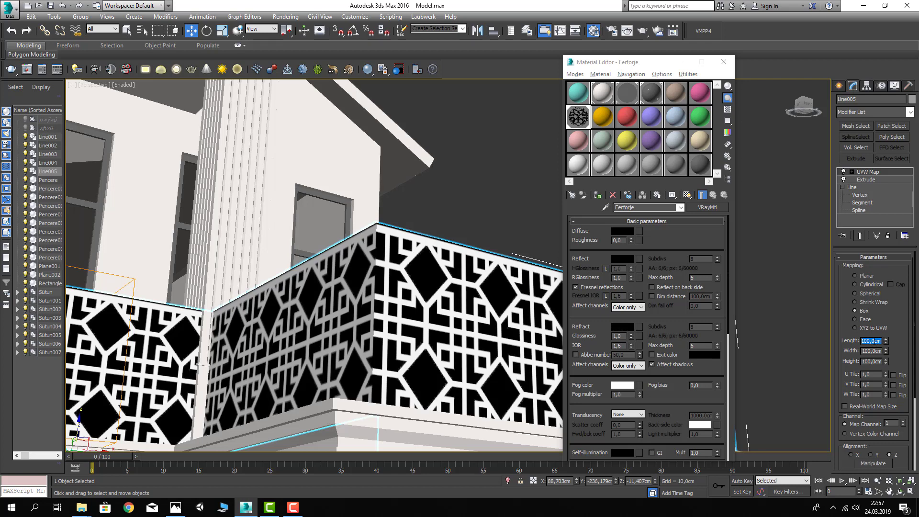
pyautogui.write('20')
pyautogui.press('Tab')
pyautogui.write('200')
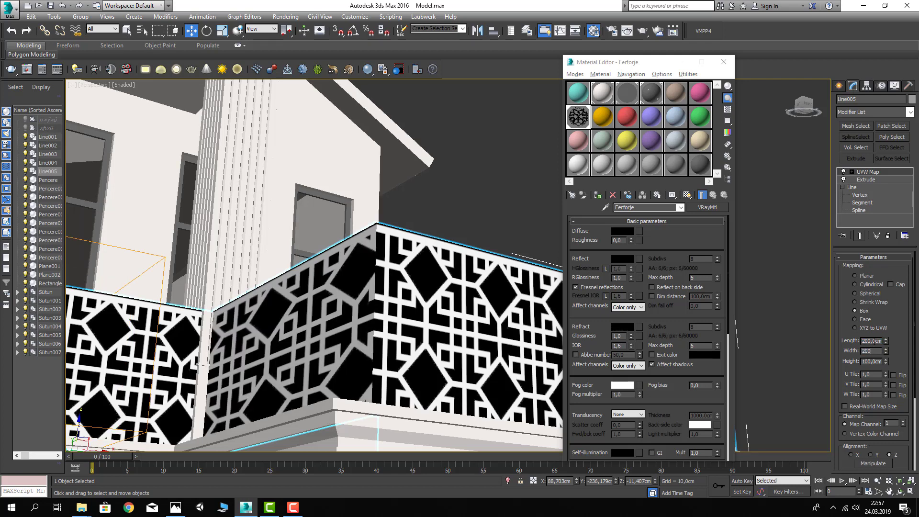
pyautogui.press('Tab')
pyautogui.write('200')
pyautogui.press('Return')
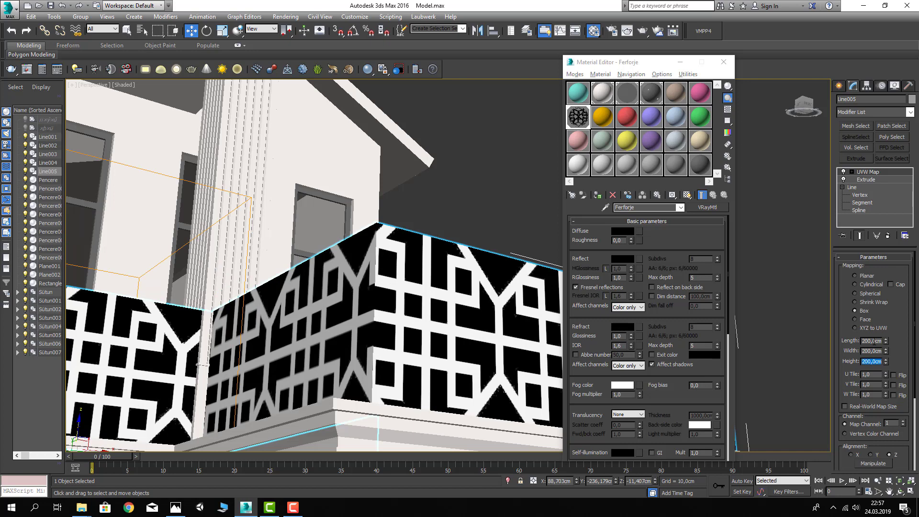
# - Change the UVW Map length, width and height to 50 cm for denser diamonds
pyautogui.hotkey('shift', 'Tab')
pyautogui.hotkey('shift', 'Tab')
pyautogui.doubleClick(867, 340)
pyautogui.write('0')
pyautogui.press('Tab')
pyautogui.write('50')
pyautogui.press('Tab')
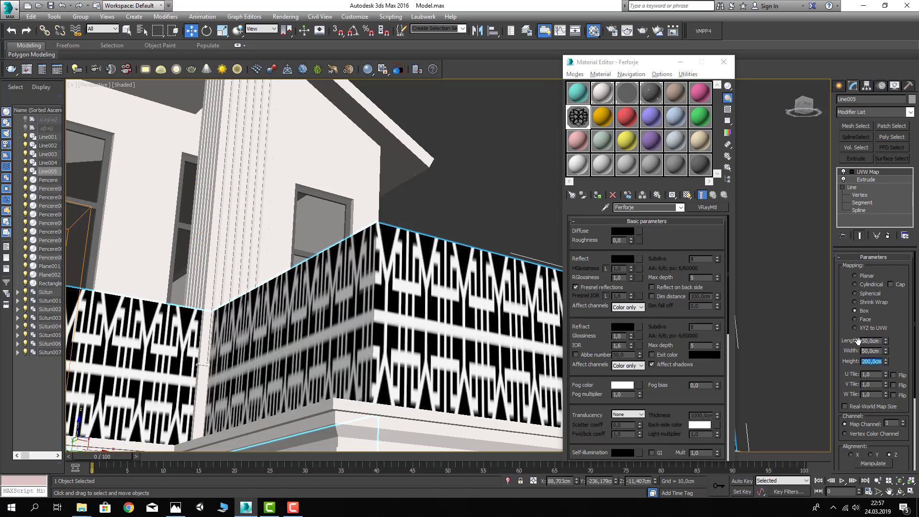
pyautogui.press('Return')
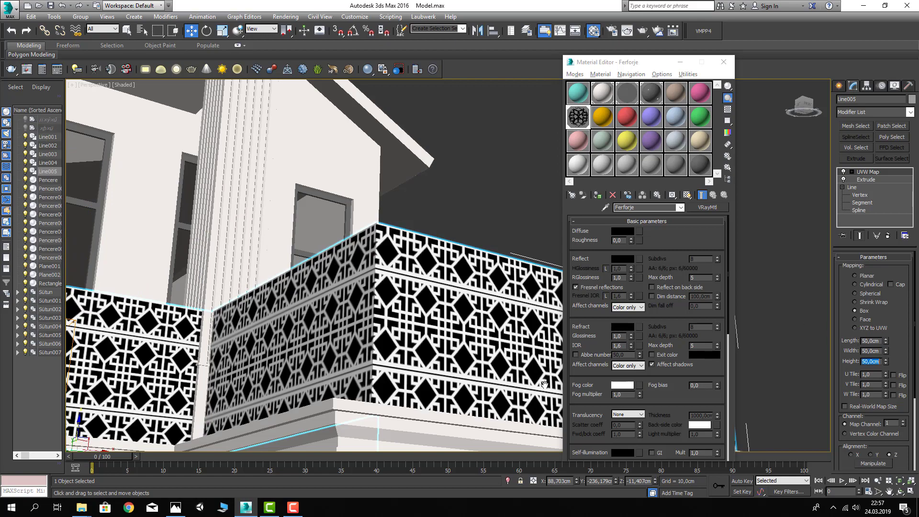
pyautogui.moveTo(349, 352)
pyautogui.keyDown('alt'); pyautogui.mouseDown(button='middle')
pyautogui.moveTo(376, 340)
pyautogui.moveTo(353, 330)
pyautogui.mouseUp(button='middle'); pyautogui.keyUp('alt')
pyautogui.keyDown('alt'); pyautogui.moveTo(387, 303); pyautogui.dragTo(384, 305, button='middle'); pyautogui.keyUp('alt')
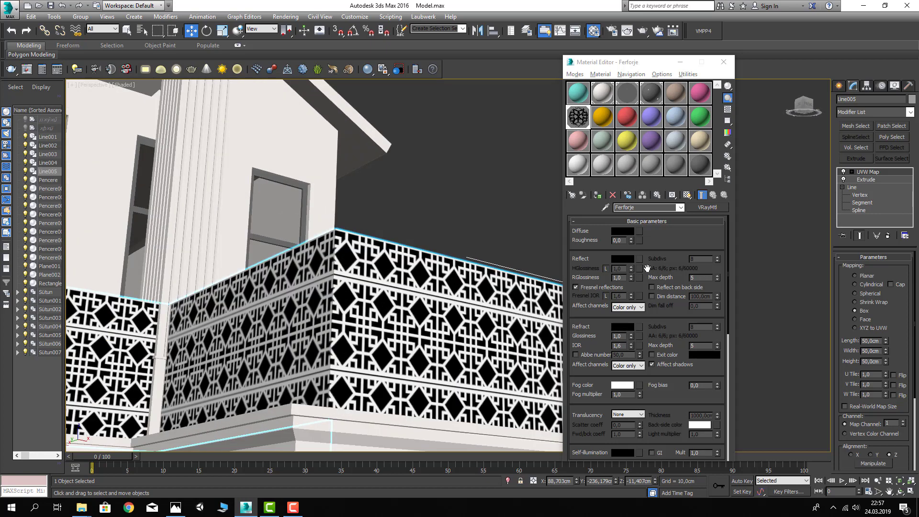
pyautogui.scroll(-5, 660, 325)
pyautogui.scroll(-5, 655, 384)
# - Tighten the opacity bitmap's crop box to a thin lattice strip, crop height 0.065
pyautogui.scroll(-5, 630, 415)
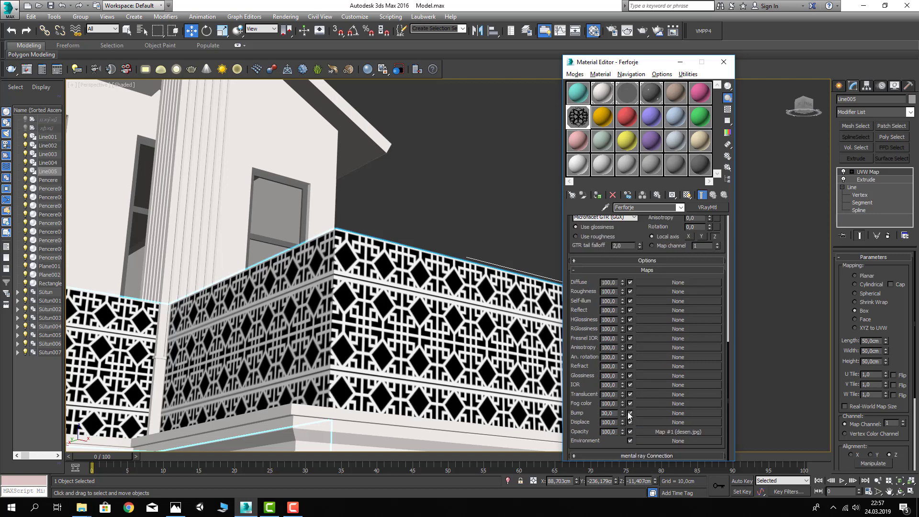
pyautogui.click(684, 431)
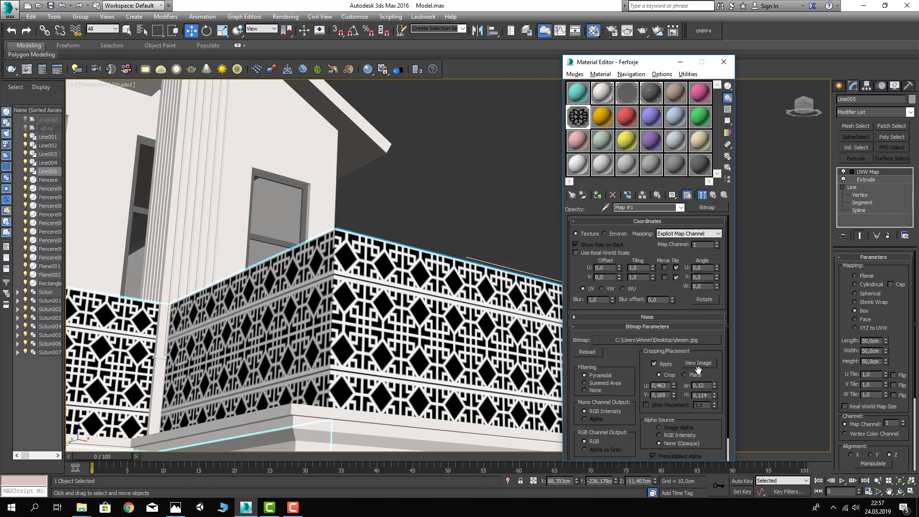
pyautogui.click(699, 363)
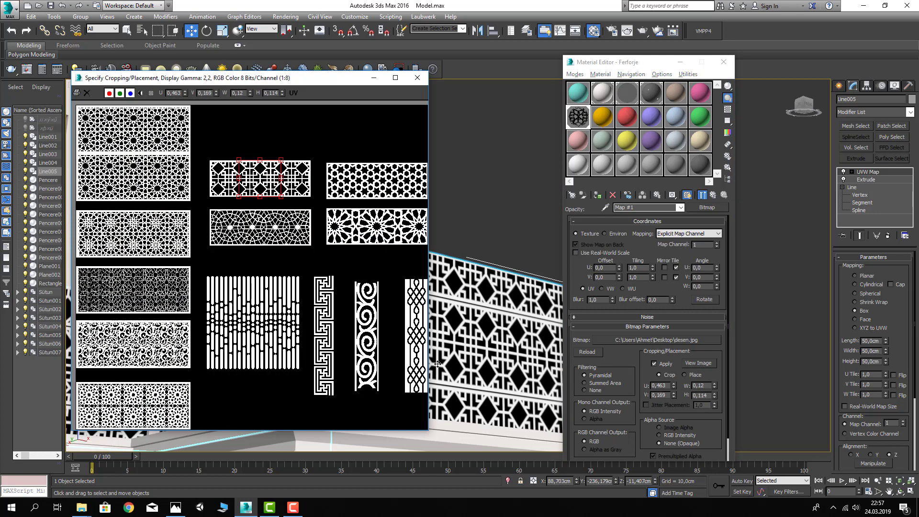
pyautogui.scroll(1, 331, 196)
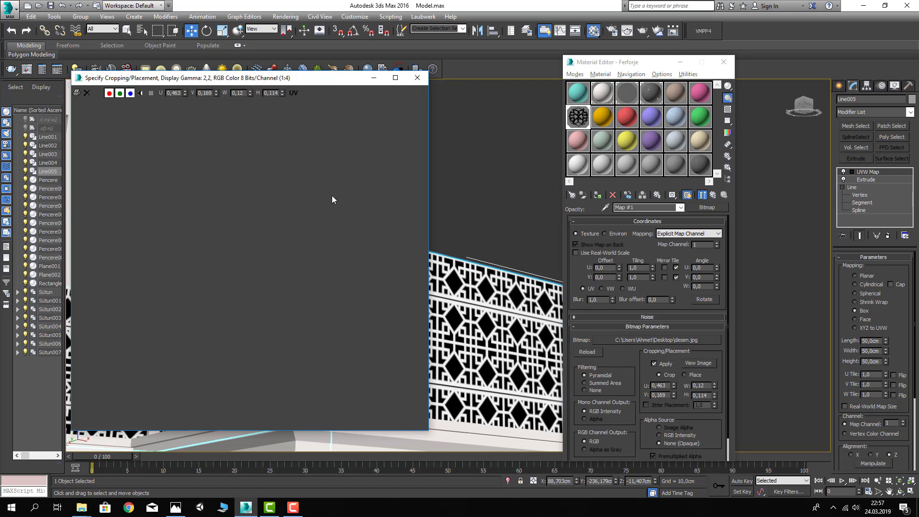
pyautogui.scroll(1, 281, 194)
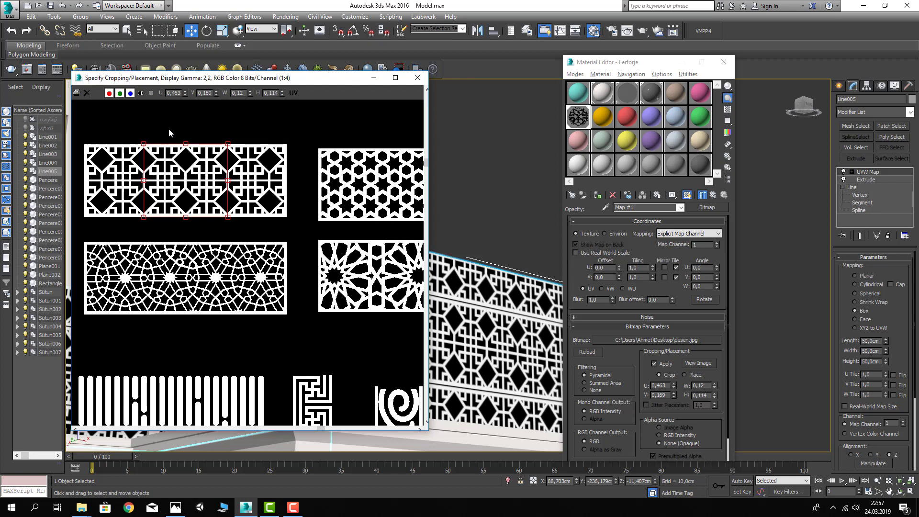
pyautogui.scroll(1, 185, 139)
pyautogui.moveTo(186, 149); pyautogui.dragTo(189, 180)
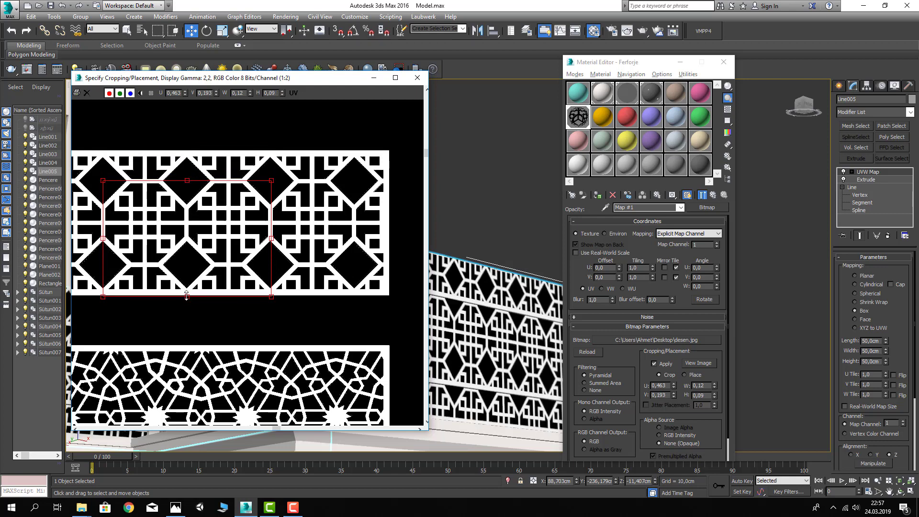
pyautogui.moveTo(187, 297); pyautogui.dragTo(186, 265)
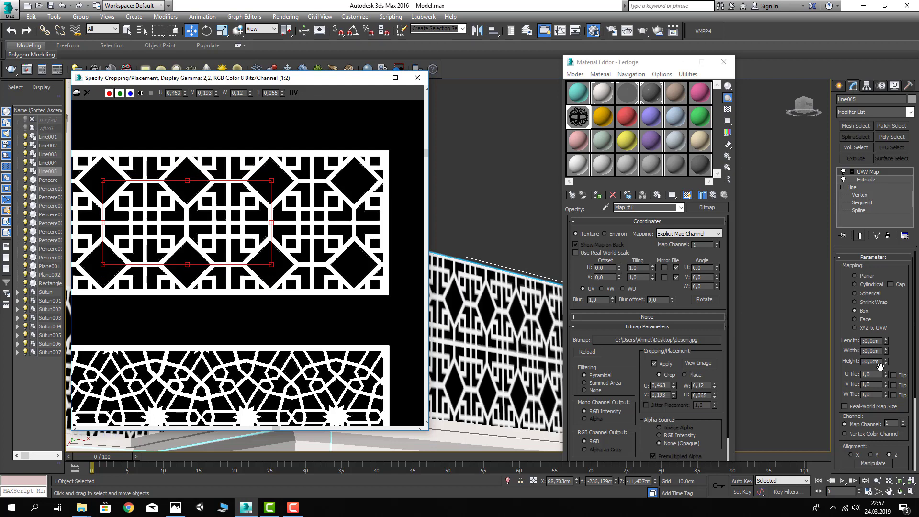
# - Set the UVW Map height to 37.5 cm and close the crop preview
pyautogui.moveTo(885, 364); pyautogui.dragTo(885, 394)
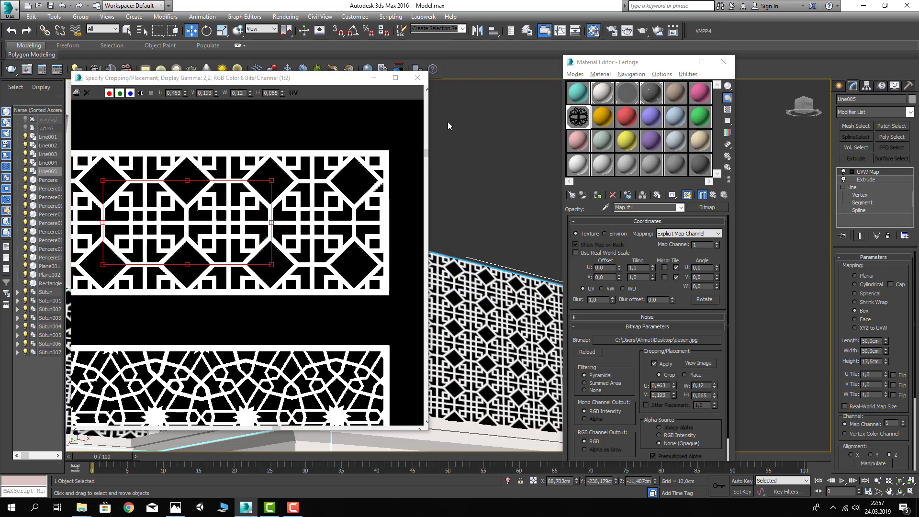
pyautogui.click(417, 77)
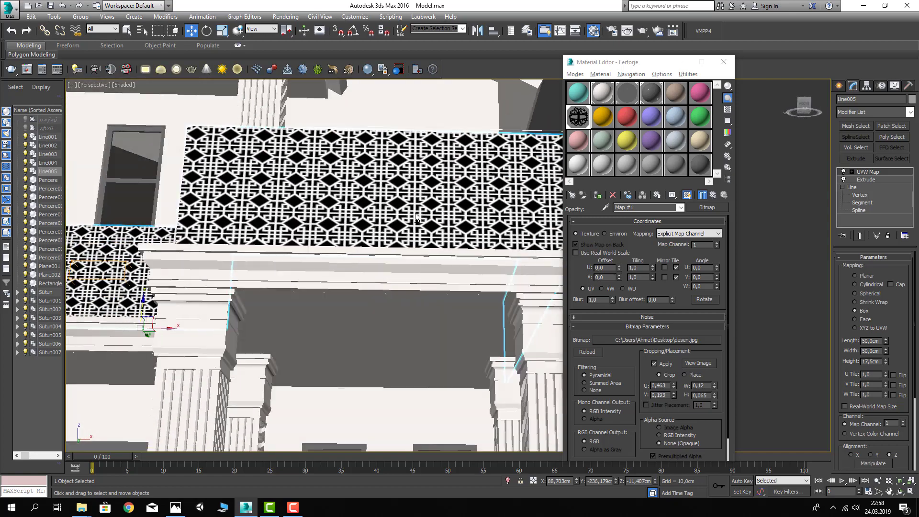
pyautogui.moveTo(434, 206)
pyautogui.keyDown('alt'); pyautogui.mouseDown(button='middle')
pyautogui.moveTo(350, 237)
pyautogui.moveTo(342, 216)
pyautogui.mouseUp(button='middle'); pyautogui.keyUp('alt')
pyautogui.scroll(3, 349, 237)
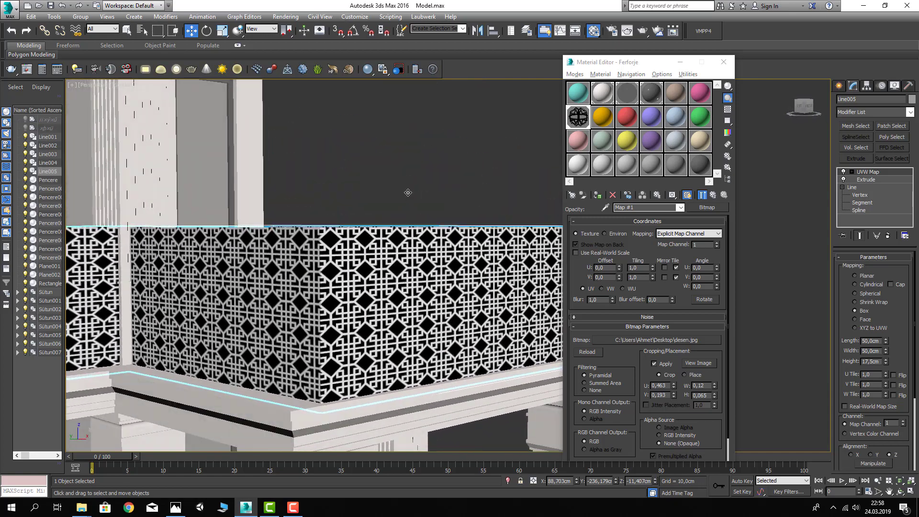
# - Convert the railing Line005 to an Editable Poly
pyautogui.scroll(-5, 398, 217)
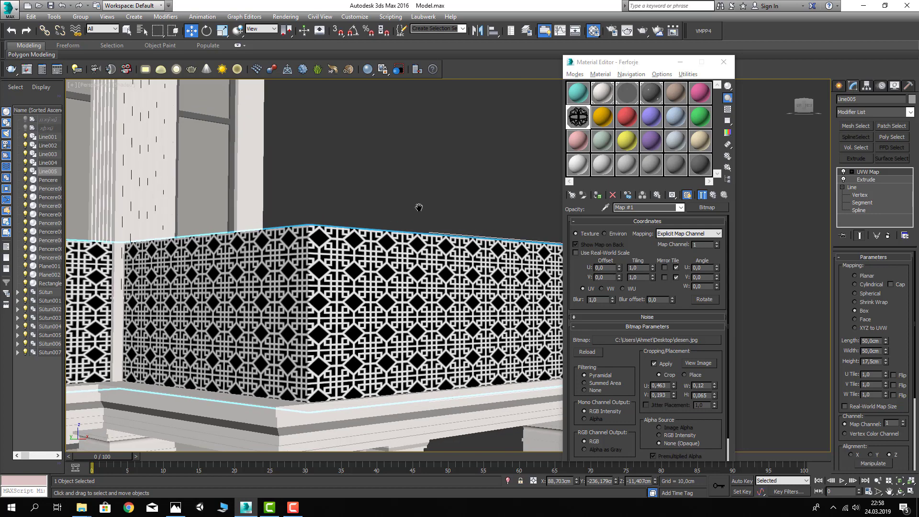
pyautogui.keyDown('alt'); pyautogui.moveTo(415, 188); pyautogui.dragTo(431, 206, button='middle'); pyautogui.keyUp('alt')
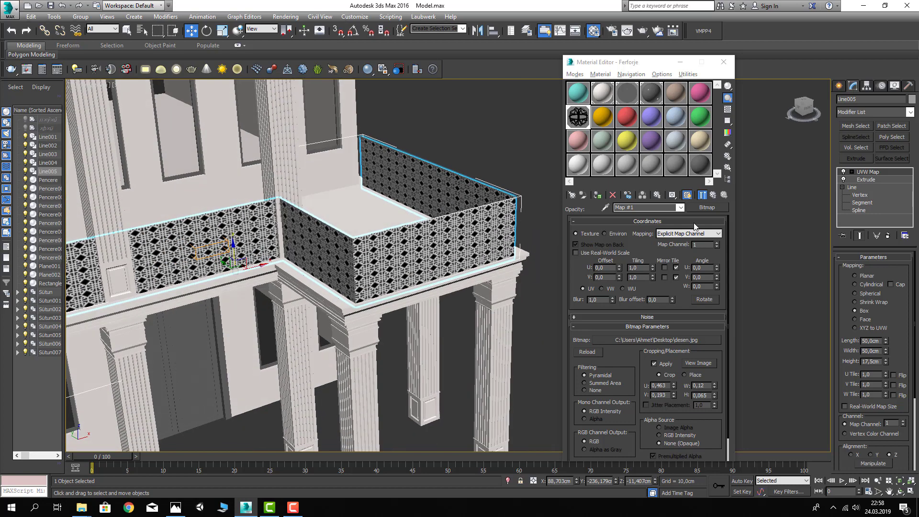
pyautogui.rightClick(872, 174)
pyautogui.rightClick(453, 232)
pyautogui.moveTo(503, 329)
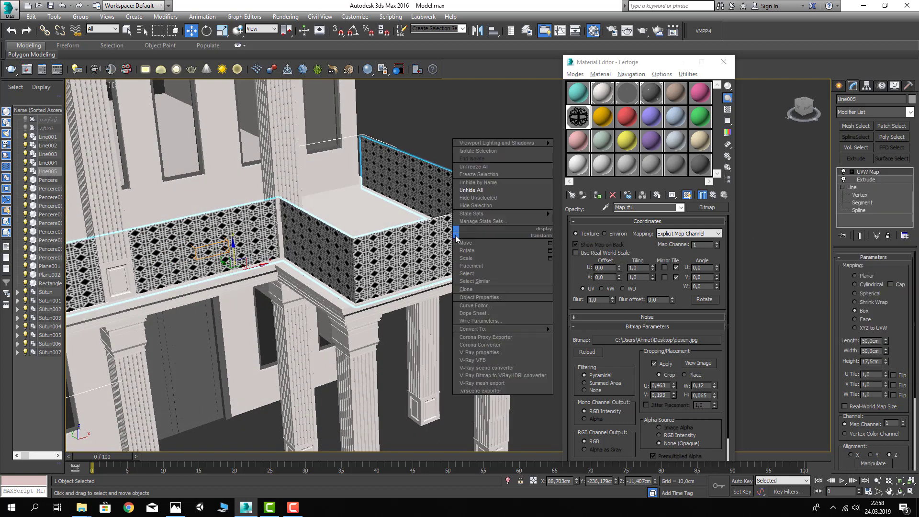
pyautogui.click(576, 337)
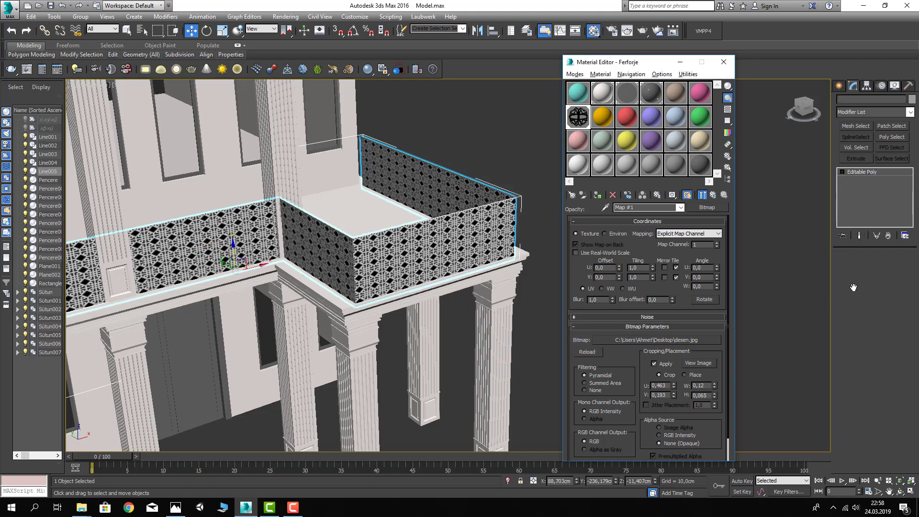
# - Select the railing's top edges and raise them about 3 cm
pyautogui.press('2')
pyautogui.click(493, 200)
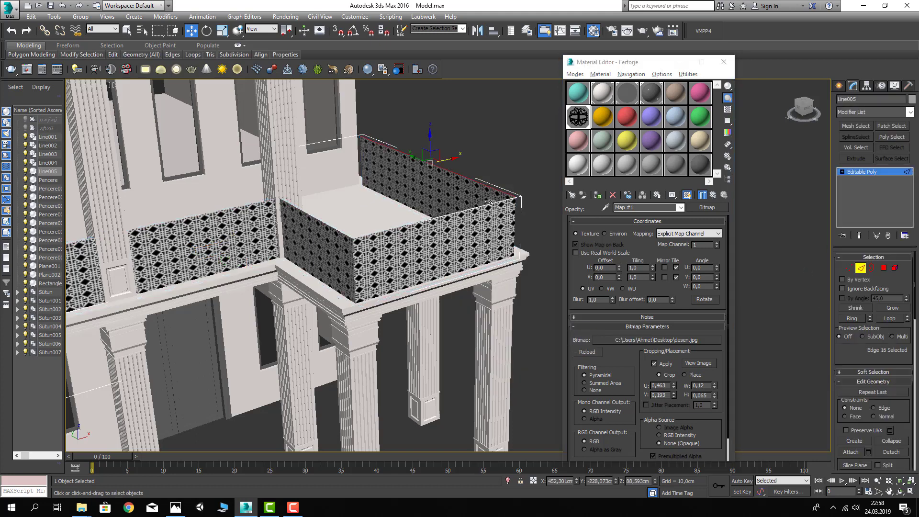
pyautogui.keyDown('ctrl'); pyautogui.click(312, 218); pyautogui.keyUp('ctrl')
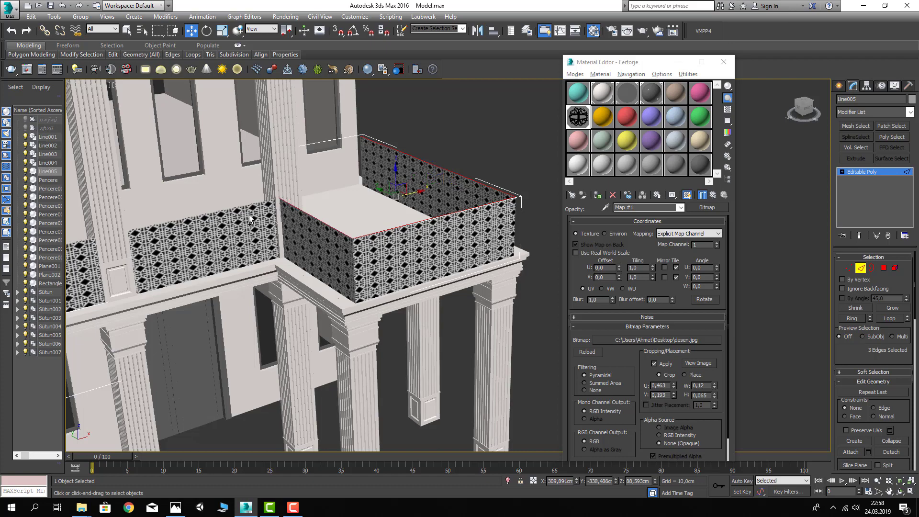
pyautogui.keyDown('ctrl'); pyautogui.click(239, 208); pyautogui.keyUp('ctrl')
pyautogui.moveTo(238, 209)
pyautogui.mouseDown(button='middle')
pyautogui.moveTo(206, 254)
pyautogui.moveTo(469, 191)
pyautogui.mouseUp(button='middle')
pyautogui.scroll(3, 210, 258)
pyautogui.keyDown('ctrl'); pyautogui.click(215, 255); pyautogui.keyUp('ctrl')
pyautogui.scroll(2, 472, 202)
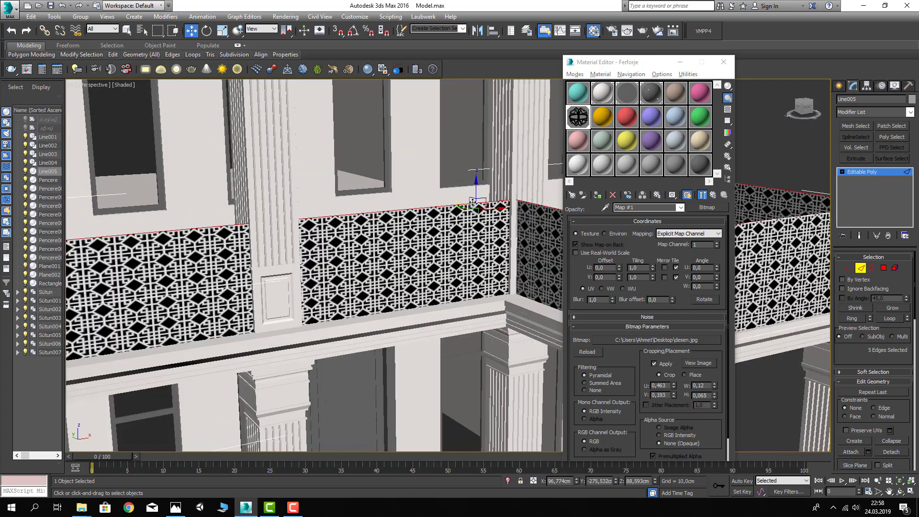
pyautogui.moveTo(476, 194); pyautogui.dragTo(476, 190)
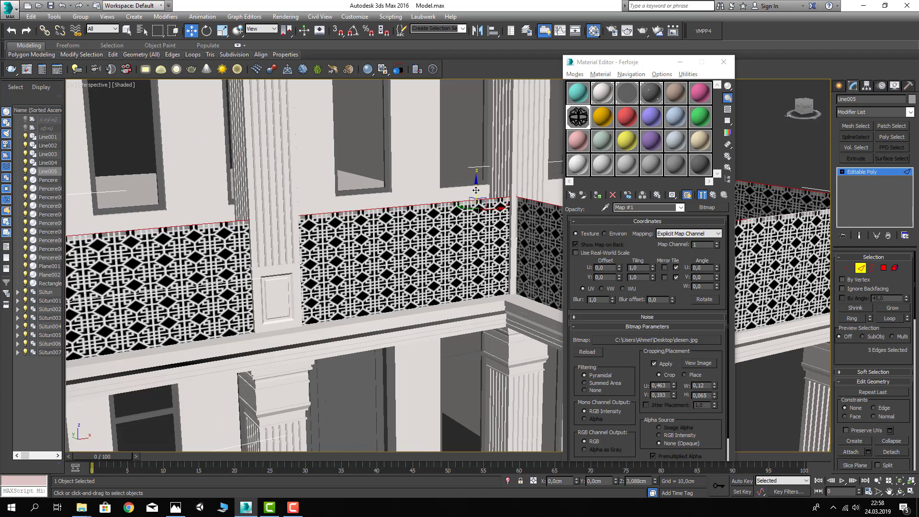
pyautogui.scroll(-2, 425, 224)
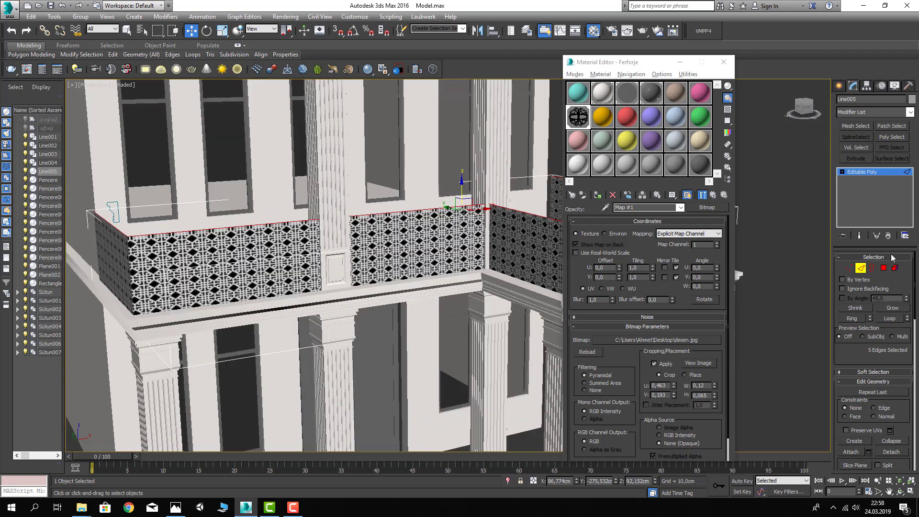
# - Box-select the five railing top polygons in Polygon mode
pyautogui.click(883, 268)
pyautogui.keyDown('alt'); pyautogui.moveTo(335, 239); pyautogui.dragTo(314, 241, button='middle'); pyautogui.keyUp('alt')
pyautogui.scroll(-4, 314, 240)
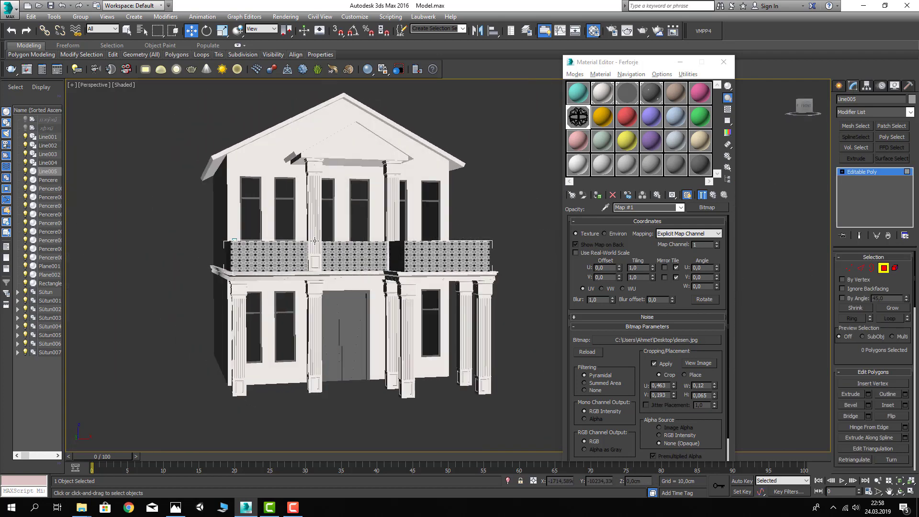
pyautogui.moveTo(192, 231)
pyautogui.mouseDown()
pyautogui.moveTo(210, 198)
pyautogui.moveTo(185, 193)
pyautogui.mouseUp()
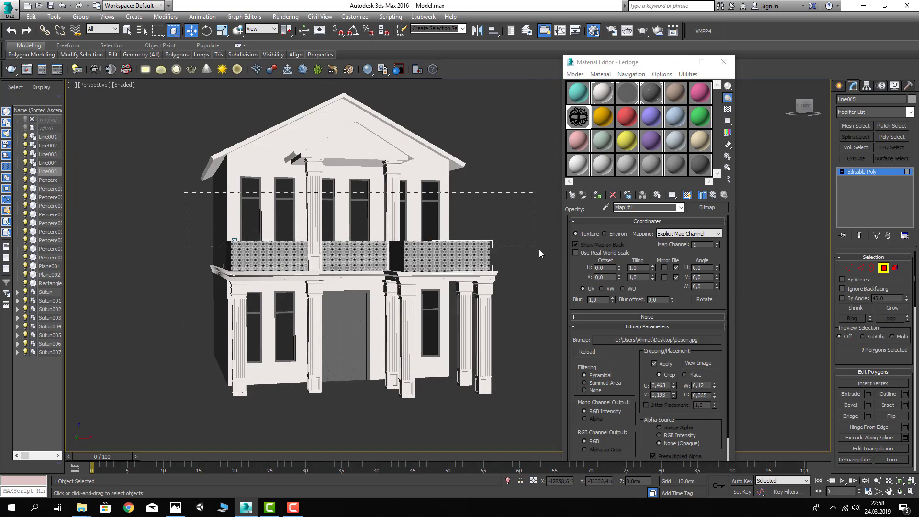
pyautogui.moveTo(539, 249); pyautogui.dragTo(539, 249)
pyautogui.keyDown('alt'); pyautogui.moveTo(539, 249); pyautogui.dragTo(563, 195, button='middle'); pyautogui.keyUp('alt')
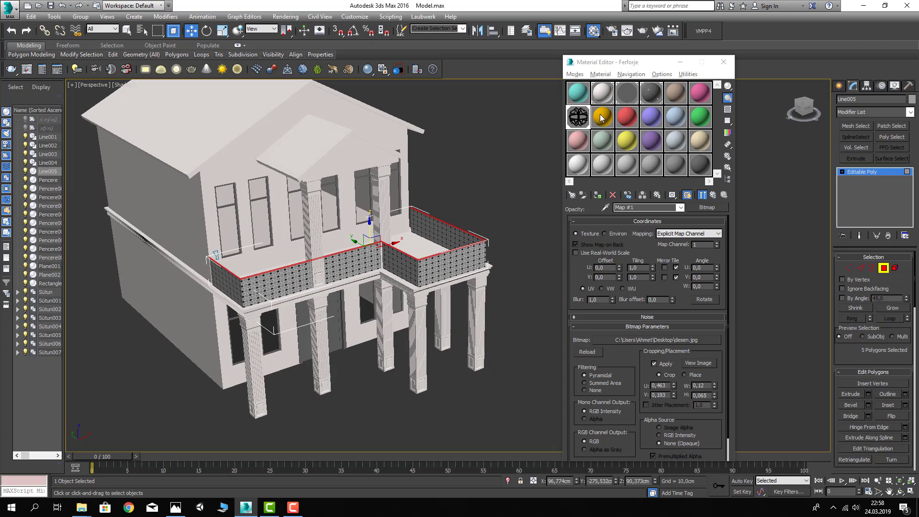
# - Rename the orange material Kokr2 and assign it to the selected rail-top polygons
pyautogui.click(603, 116)
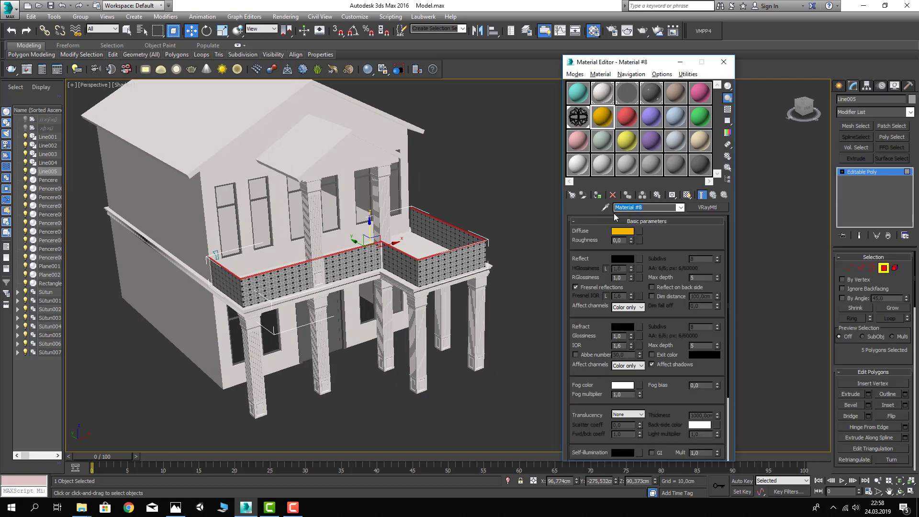
pyautogui.write('Kokr2')
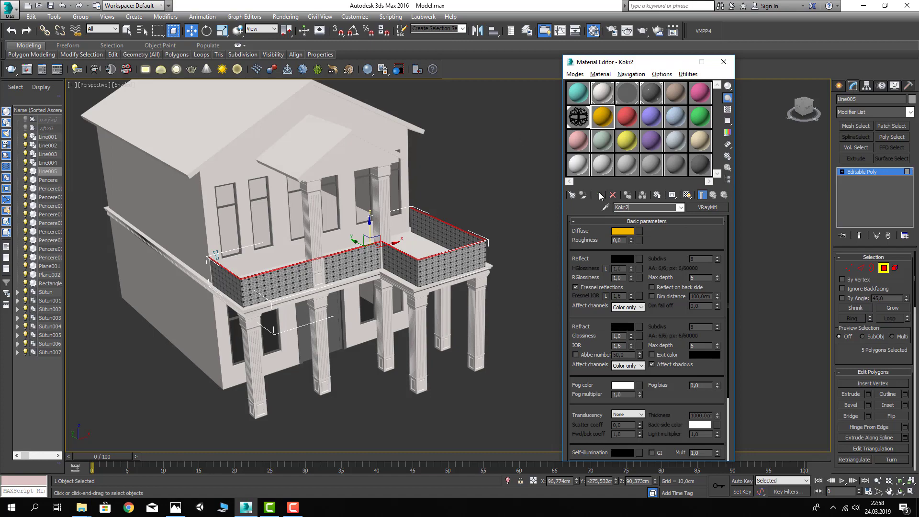
pyautogui.click(598, 195)
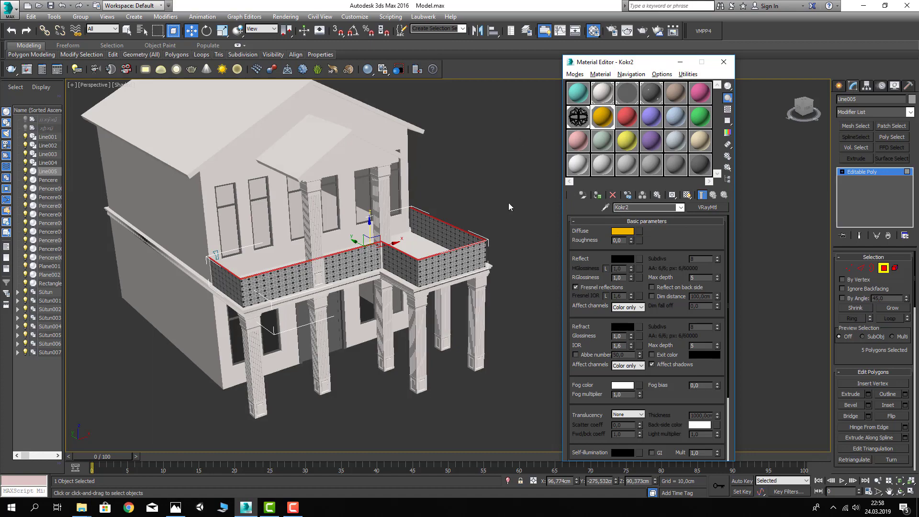
pyautogui.keyDown('alt'); pyautogui.moveTo(459, 268); pyautogui.dragTo(453, 264, button='middle'); pyautogui.keyUp('alt')
pyautogui.scroll(5, 453, 263)
# - Set the Kokr2 diffuse colour to black
pyautogui.click(622, 231)
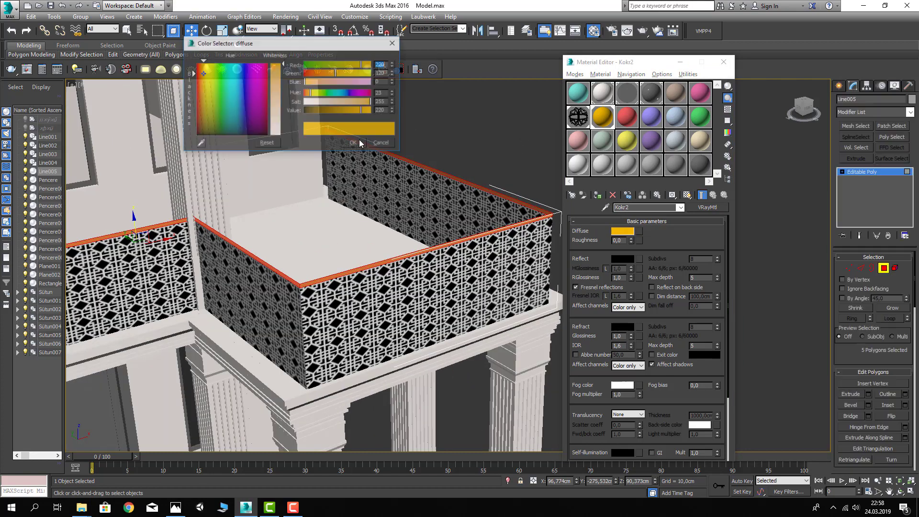
pyautogui.moveTo(276, 67); pyautogui.dragTo(287, 120)
pyautogui.click(354, 145)
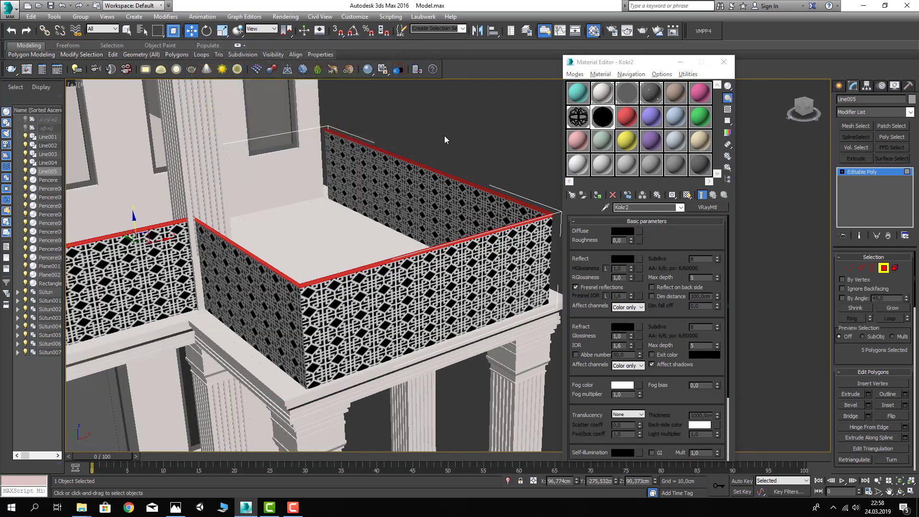
# - Clear the selection, exit polygon mode and inspect the black rail tops
pyautogui.click(444, 136)
pyautogui.click(886, 270)
pyautogui.click(532, 161)
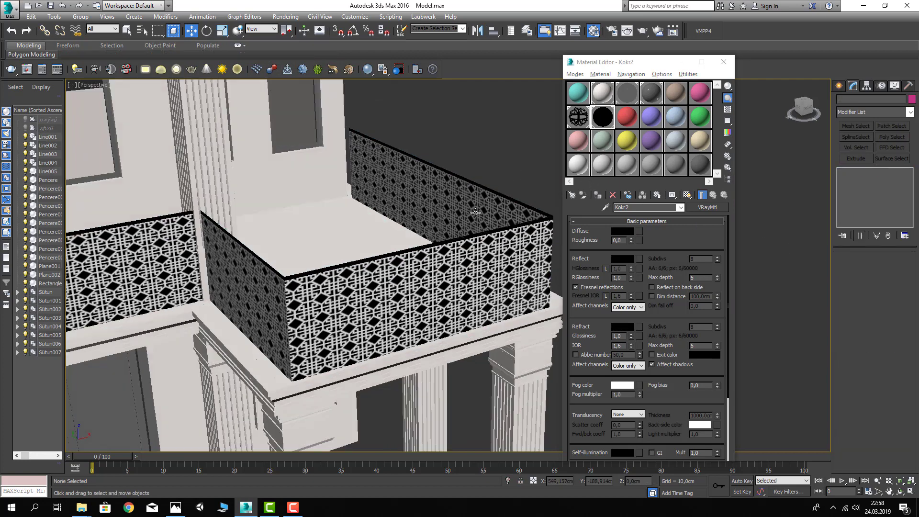
pyautogui.keyDown('alt'); pyautogui.moveTo(531, 161); pyautogui.dragTo(341, 254, button='middle'); pyautogui.keyUp('alt')
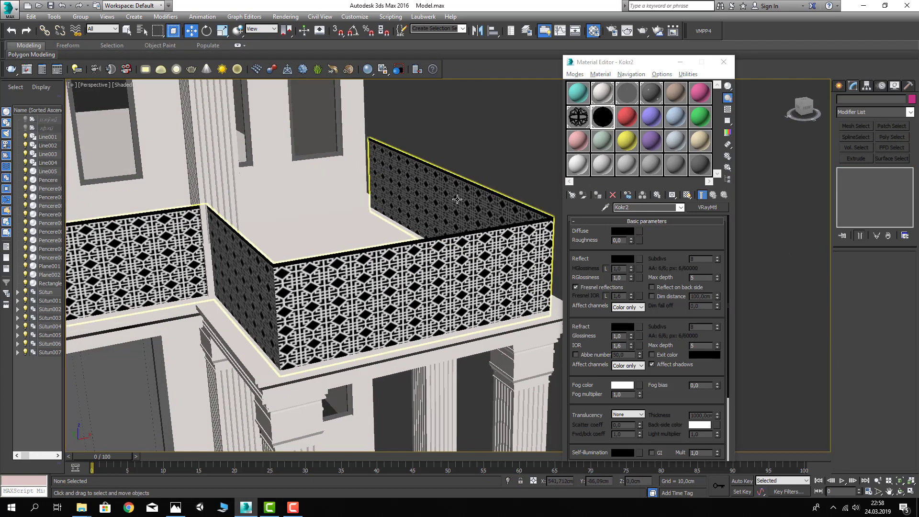
pyautogui.scroll(-2, 469, 161)
pyautogui.scroll(-3, 440, 174)
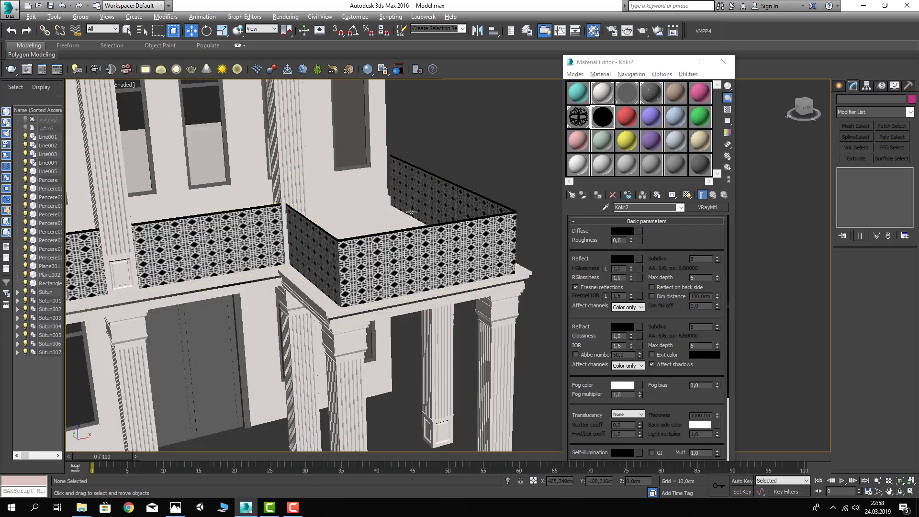
pyautogui.scroll(-3, 412, 196)
pyautogui.scroll(-3, 392, 220)
pyautogui.scroll(-1, 393, 220)
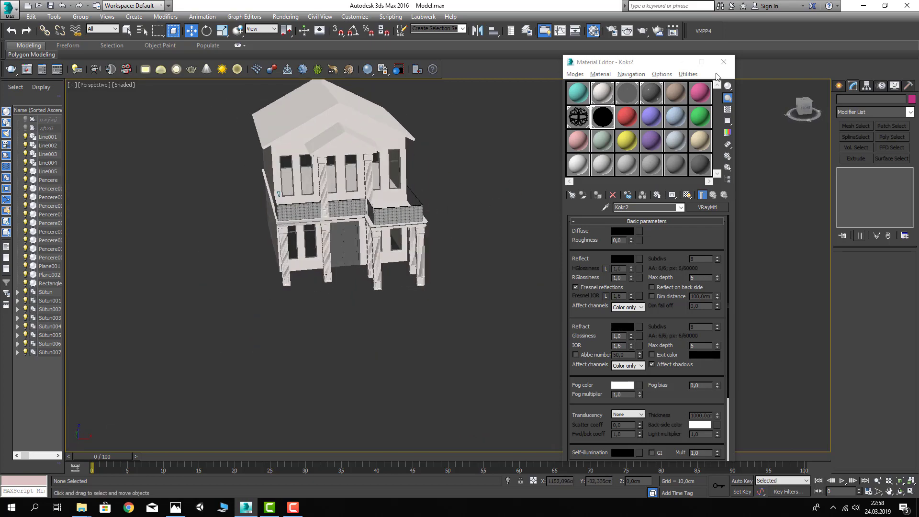
# - Close the Material Editor and frame the whole house from a high perspective view
pyautogui.press('m')
pyautogui.press('t')
pyautogui.press('z')
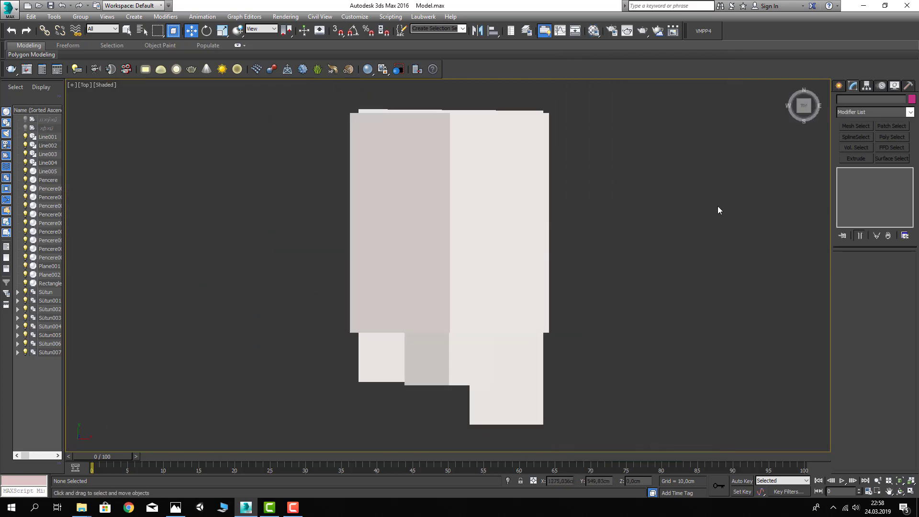
pyautogui.click(850, 91)
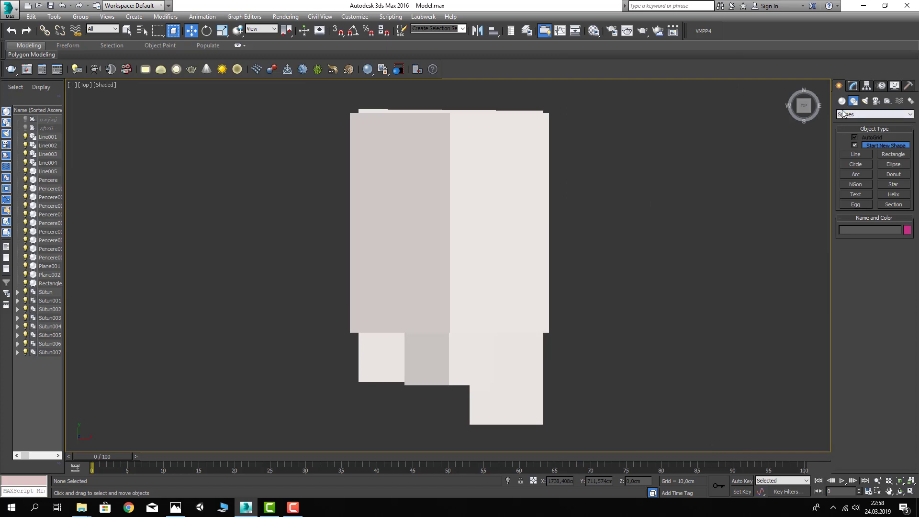
pyautogui.click(841, 101)
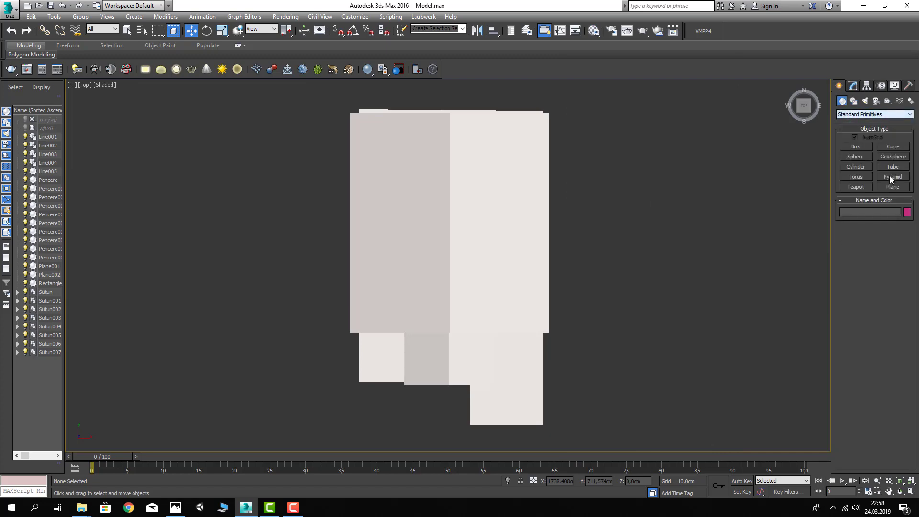
pyautogui.press('p')
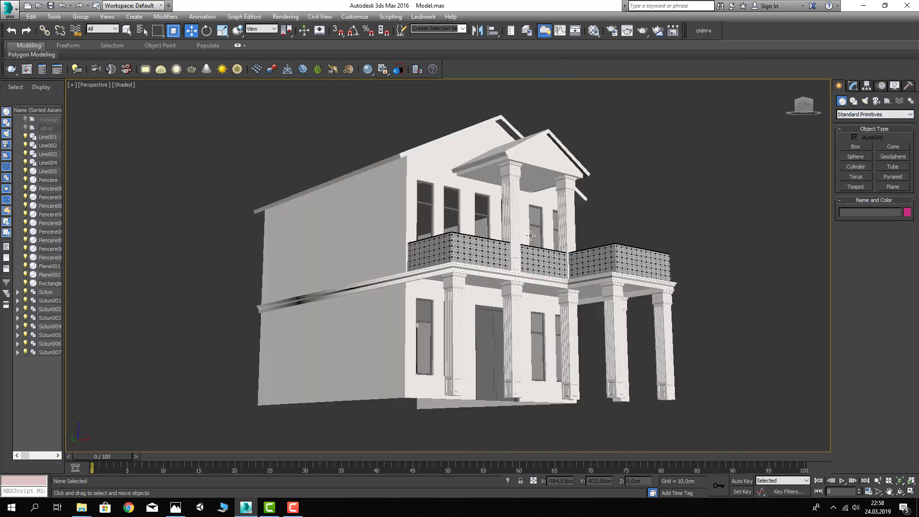
pyautogui.scroll(-2, 602, 261)
pyautogui.scroll(-3, 602, 261)
pyautogui.scroll(-3, 602, 261)
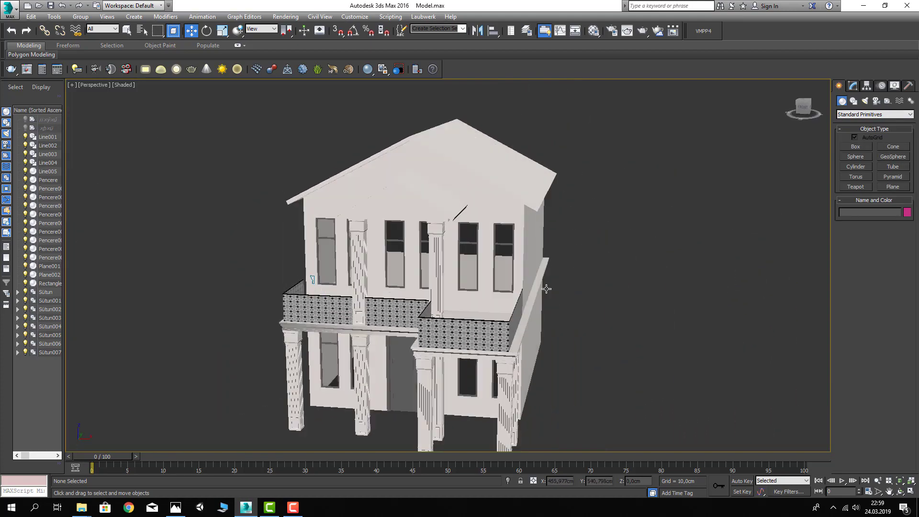
pyautogui.keyDown('alt'); pyautogui.moveTo(602, 261); pyautogui.dragTo(751, 231, button='middle'); pyautogui.keyUp('alt')
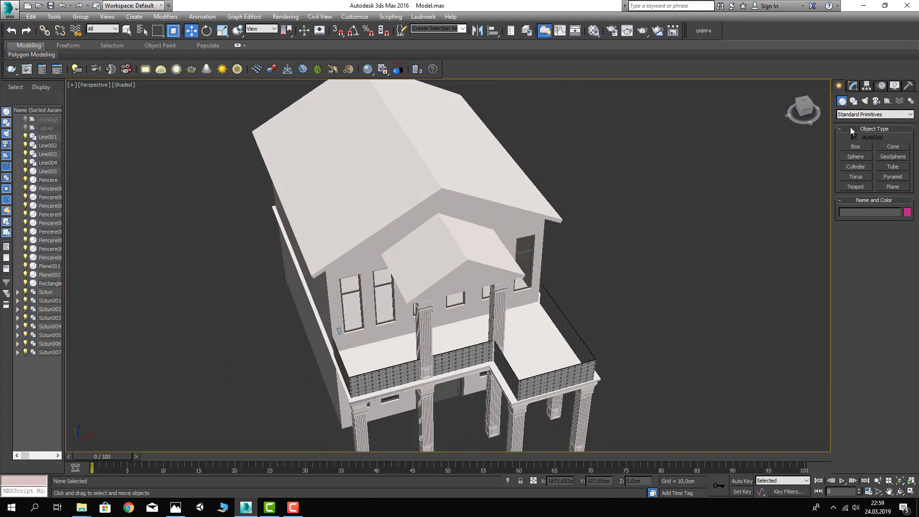
# - Create a VRayPlane ground plane beside the house
pyautogui.click(856, 114)
pyautogui.click(856, 225)
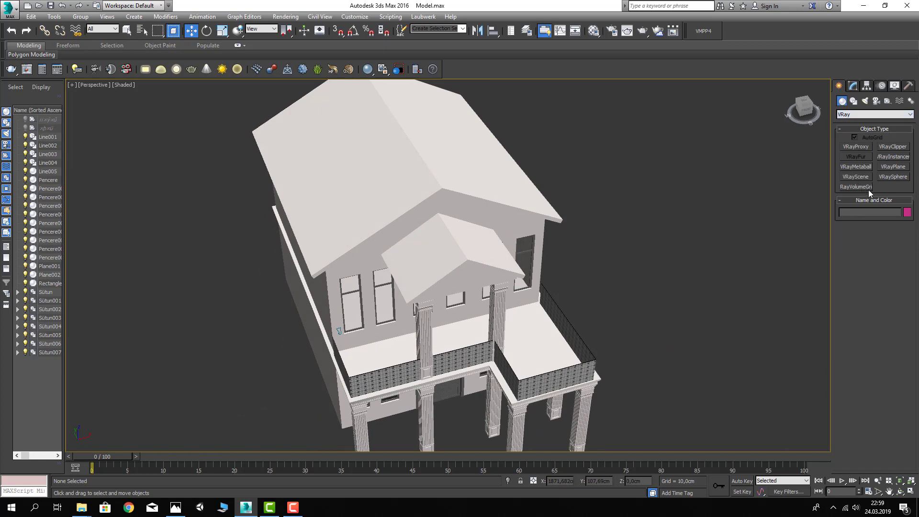
pyautogui.click(893, 167)
pyautogui.scroll(-2, 581, 236)
pyautogui.scroll(-4, 623, 240)
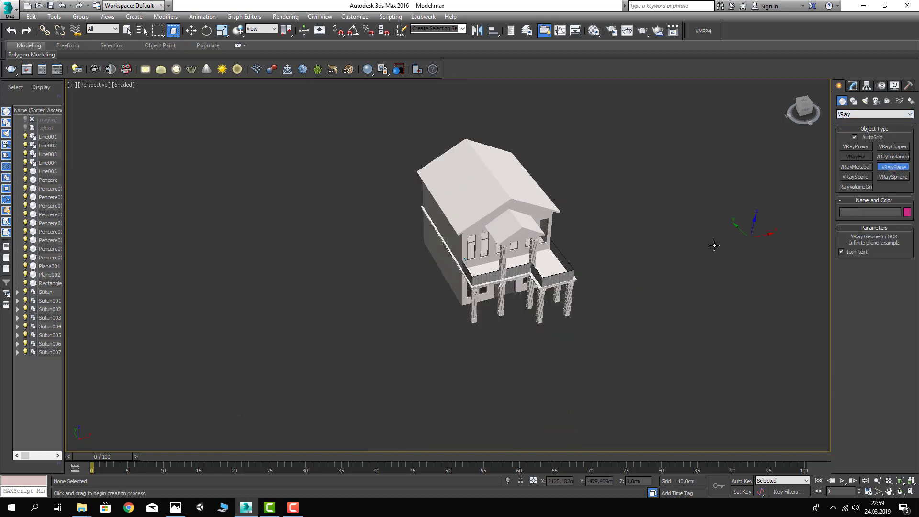
pyautogui.click(673, 290)
pyautogui.press('w')
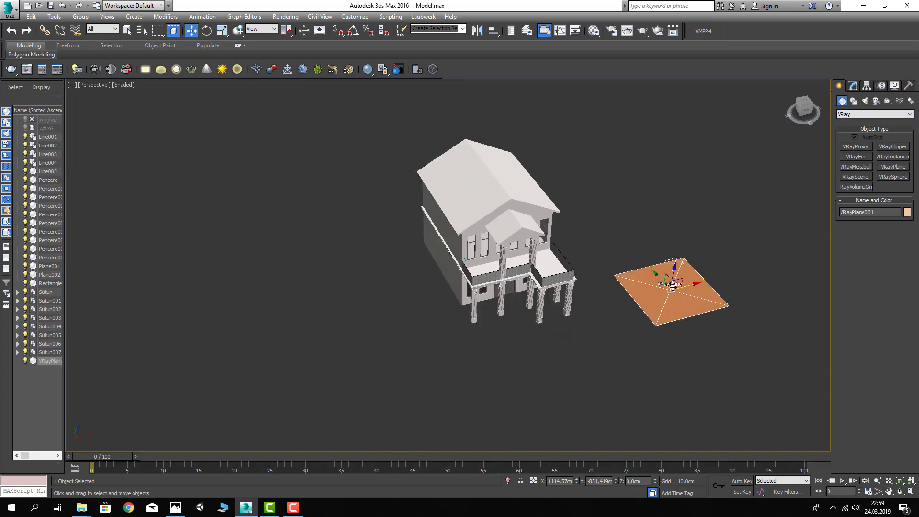
pyautogui.scroll(3, 688, 273)
pyautogui.moveTo(697, 293)
pyautogui.keyDown('alt'); pyautogui.mouseDown(button='middle')
pyautogui.moveTo(697, 319)
pyautogui.moveTo(629, 296)
pyautogui.mouseUp(button='middle'); pyautogui.keyUp('alt')
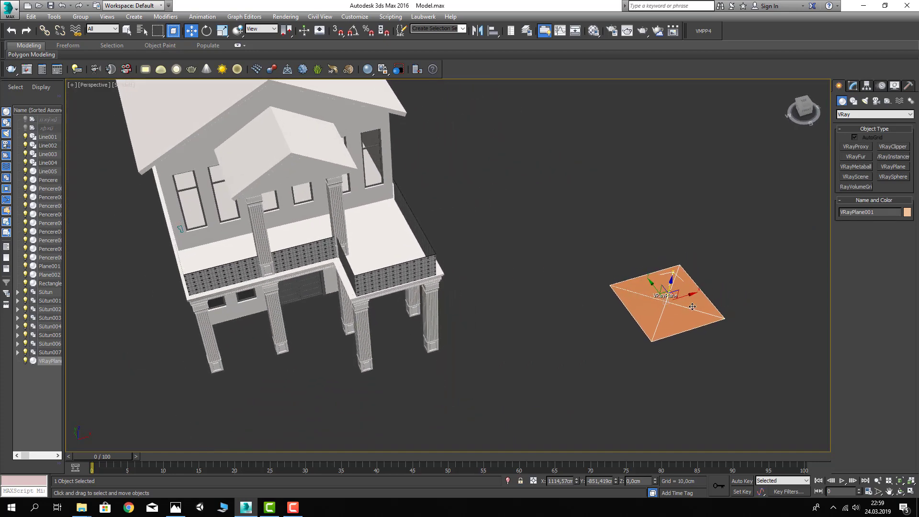
# - Move VRayPlane001 down to the doorway's base in Front view
pyautogui.press('f')
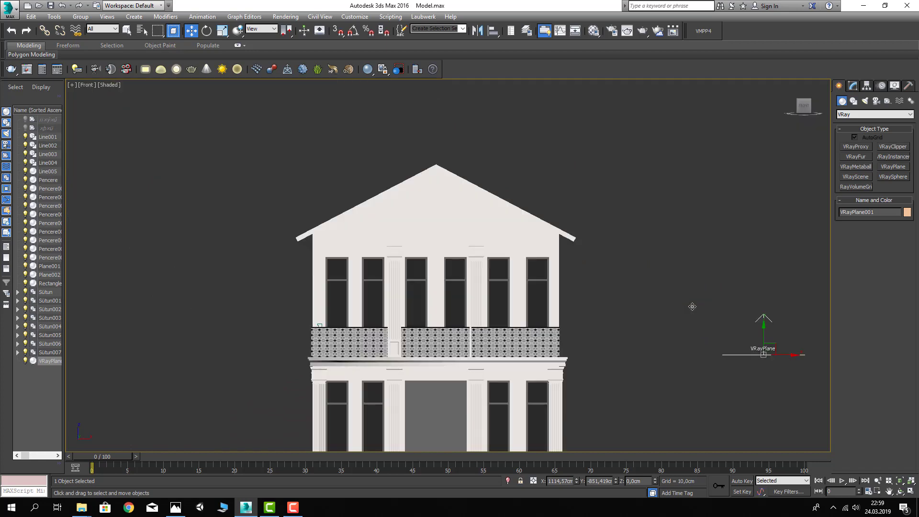
pyautogui.moveTo(609, 281); pyautogui.dragTo(574, 205, button='middle')
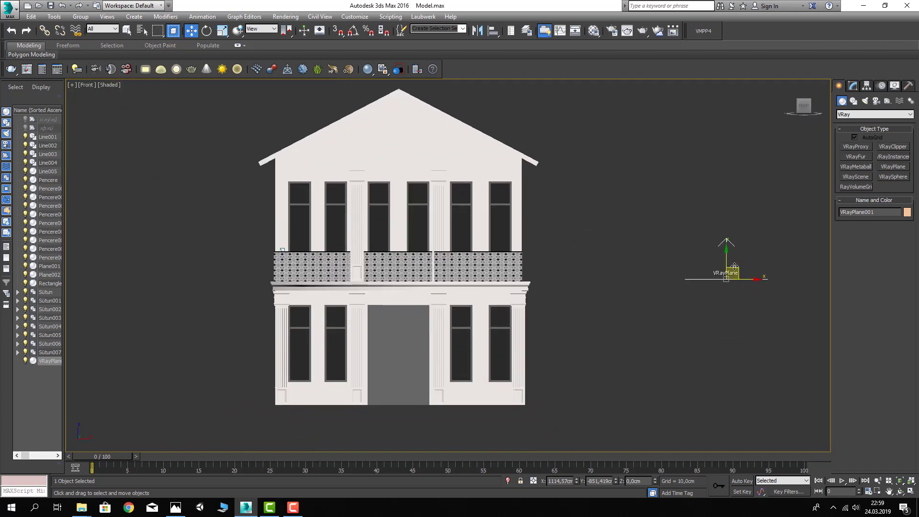
pyautogui.moveTo(728, 270); pyautogui.dragTo(367, 406)
pyautogui.scroll(5, 378, 431)
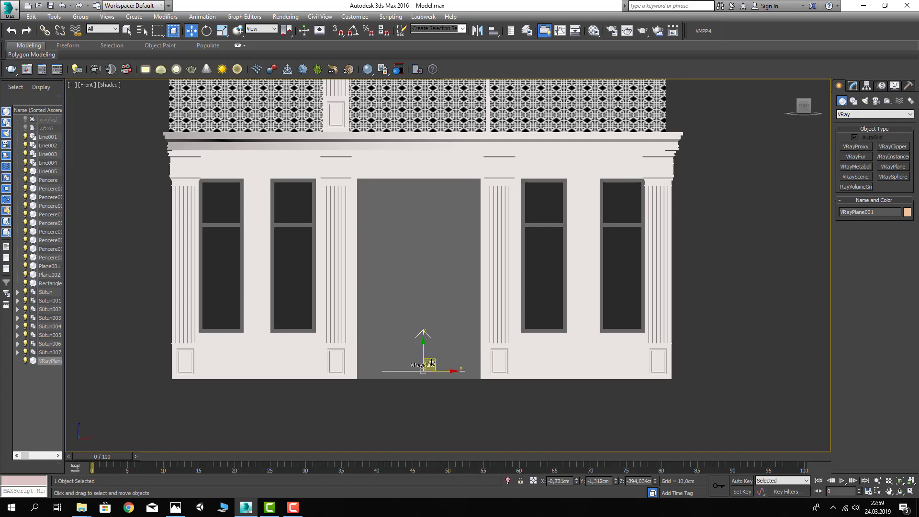
pyautogui.scroll(1, 421, 369)
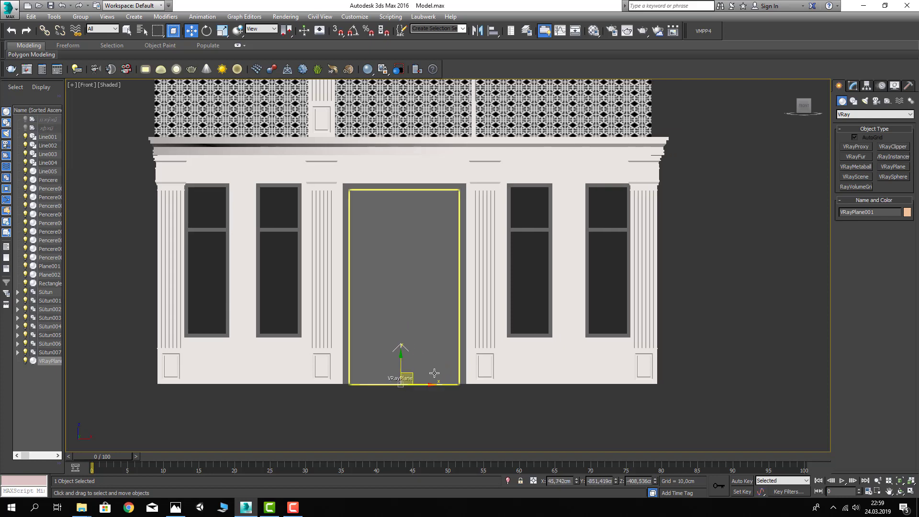
pyautogui.press('p')
pyautogui.scroll(5, 441, 359)
pyautogui.keyDown('alt'); pyautogui.moveTo(492, 364); pyautogui.dragTo(548, 277, button='middle'); pyautogui.keyUp('alt')
# - Briefly select and deselect the Sütun005 column, then bring up light creation
pyautogui.click(549, 278)
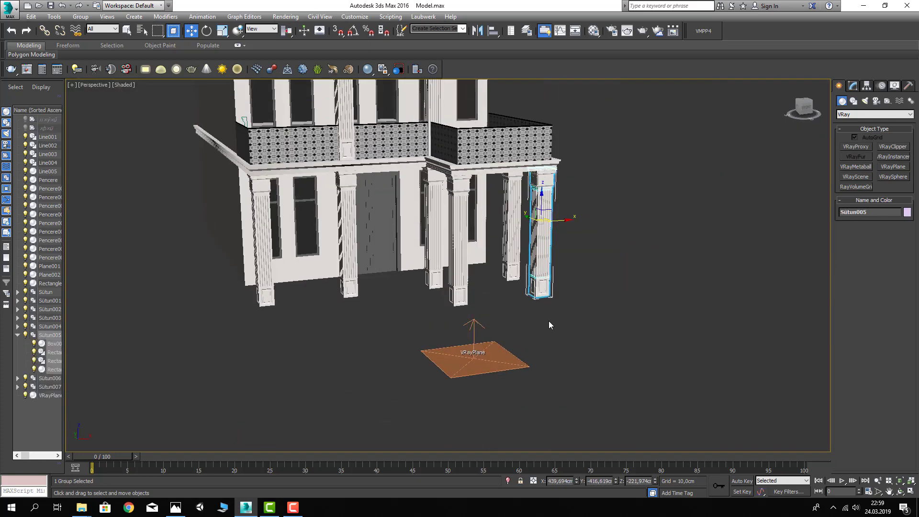
pyautogui.scroll(3, 565, 316)
pyautogui.scroll(-2, 562, 298)
pyautogui.click(563, 294)
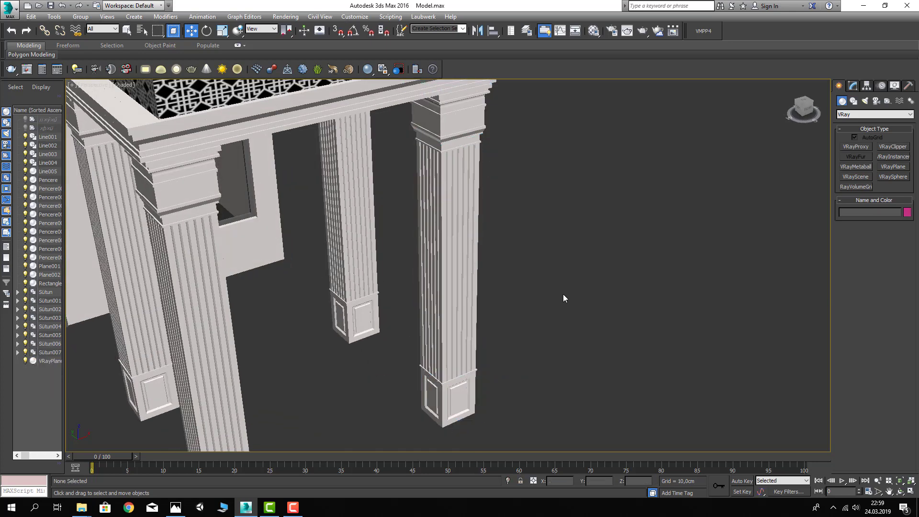
pyautogui.scroll(-3, 563, 294)
pyautogui.click(864, 100)
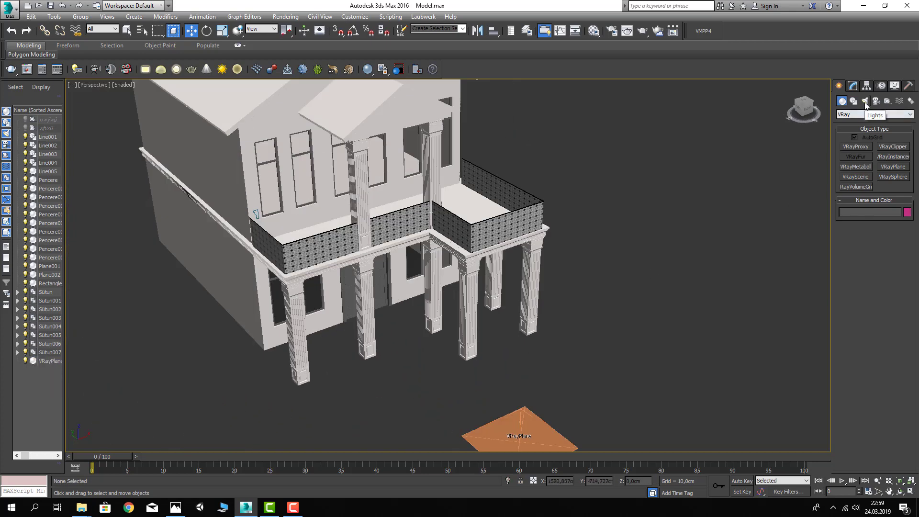
# - Create VRayLight001 to the right of the house and set its type to Dome
pyautogui.click(857, 116)
pyautogui.click(846, 142)
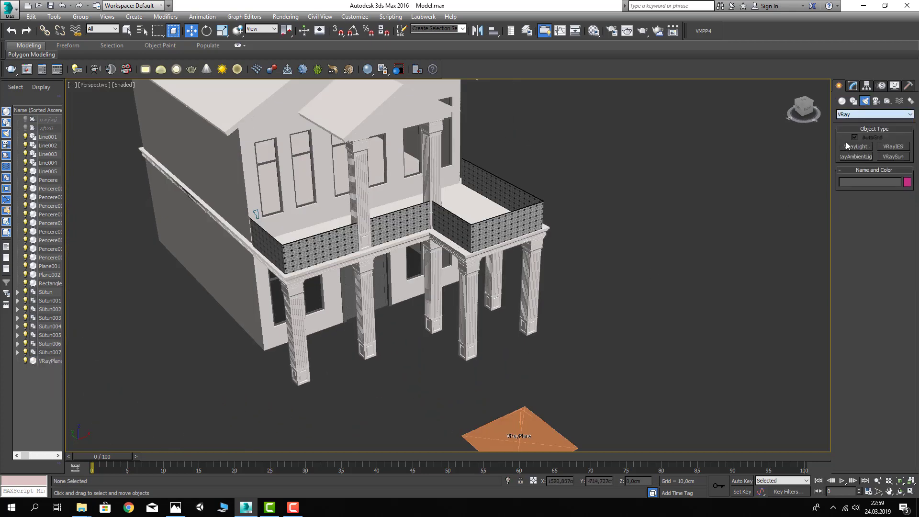
pyautogui.click(856, 146)
pyautogui.moveTo(590, 318); pyautogui.dragTo(666, 315)
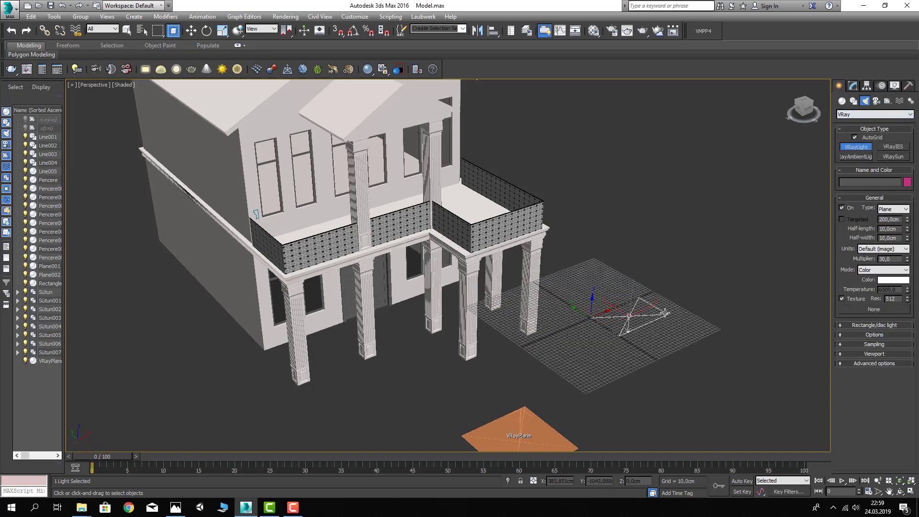
pyautogui.click(852, 86)
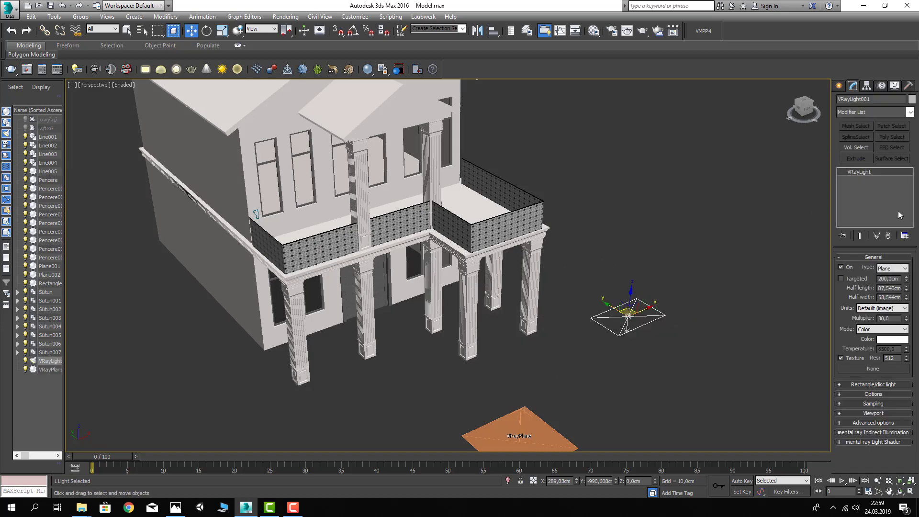
pyautogui.click(893, 268)
pyautogui.click(891, 281)
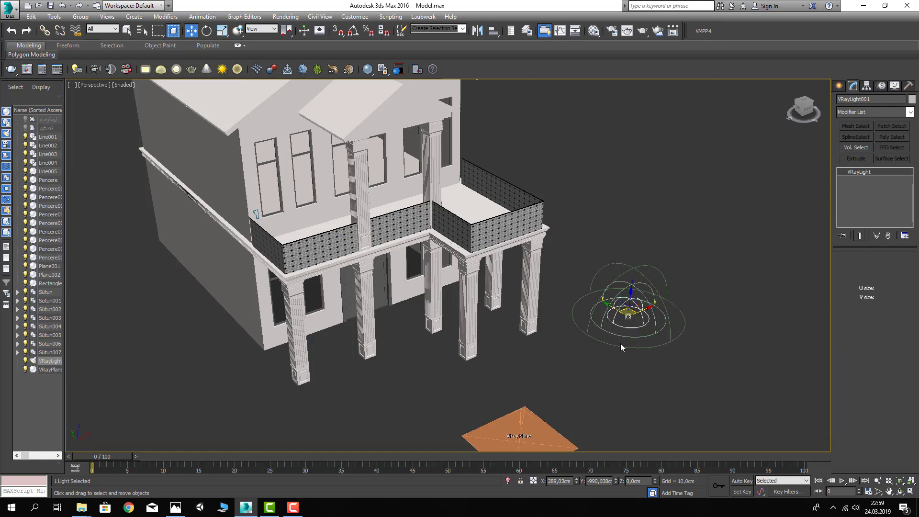
pyautogui.moveTo(670, 318)
pyautogui.mouseDown(button='middle')
pyautogui.moveTo(614, 309)
pyautogui.moveTo(611, 323)
pyautogui.moveTo(599, 286)
pyautogui.moveTo(608, 335)
pyautogui.mouseUp(button='middle')
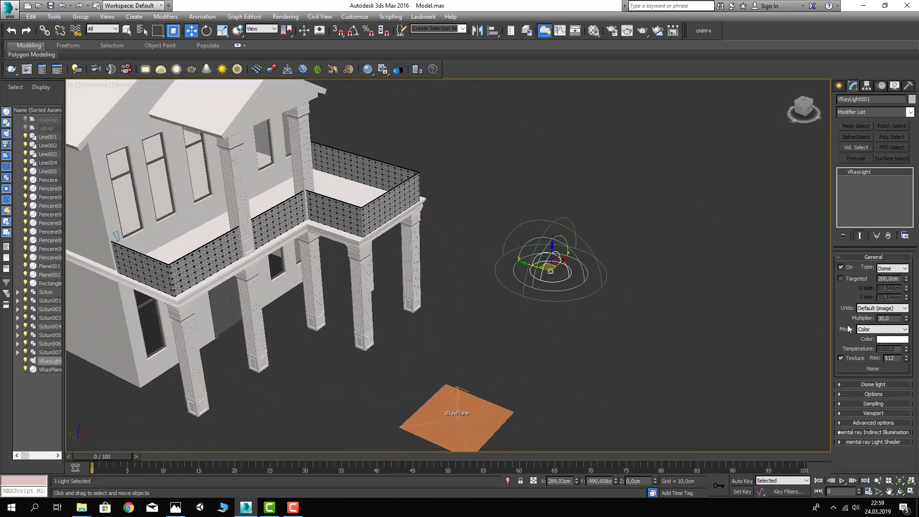
# - Give the dome light a VRayHDRI texture using cloud_layers_2k.hdr
pyautogui.click(873, 368)
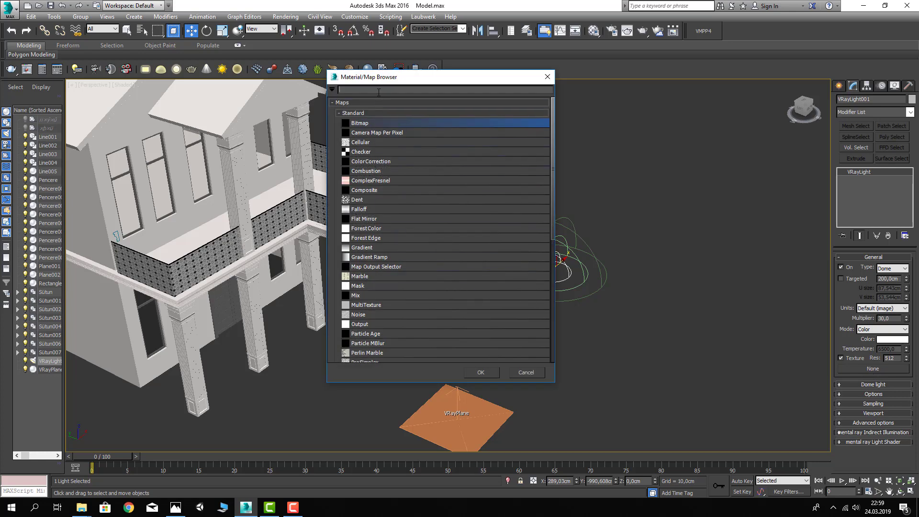
pyautogui.write('vrayhdr')
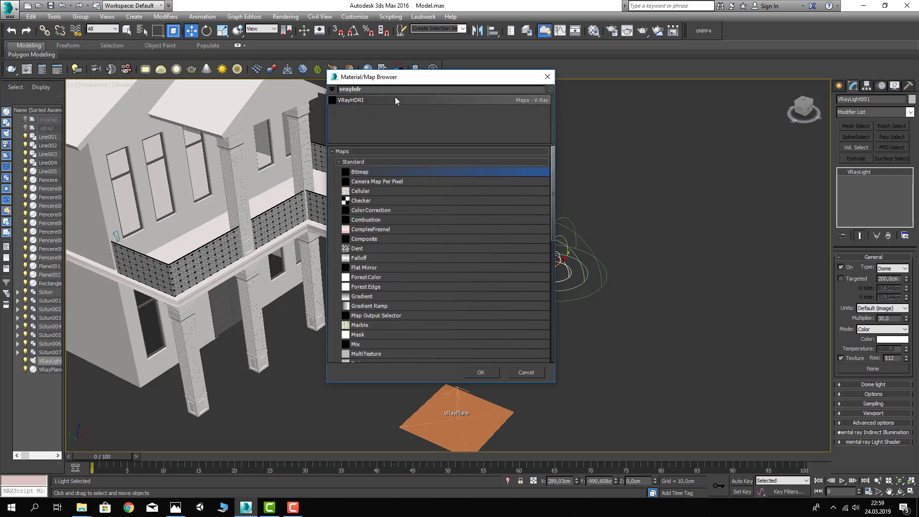
pyautogui.doubleClick(395, 100)
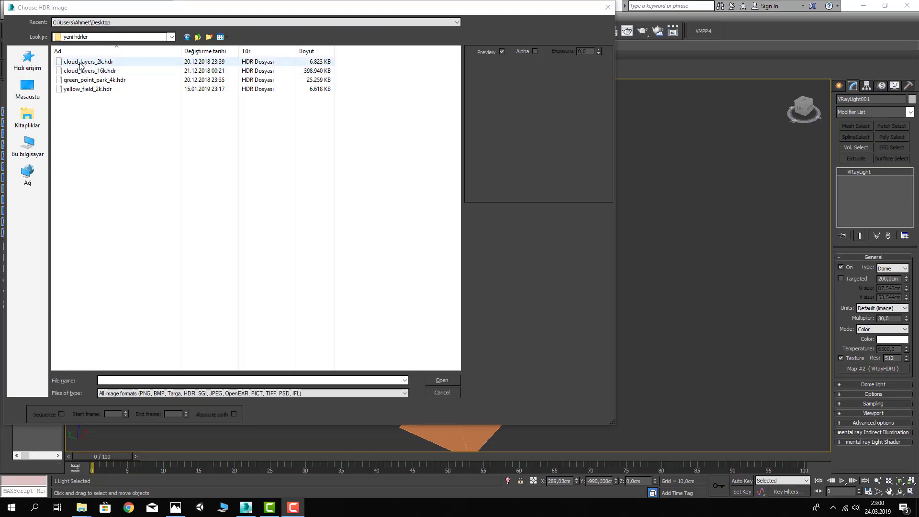
pyautogui.click(82, 63)
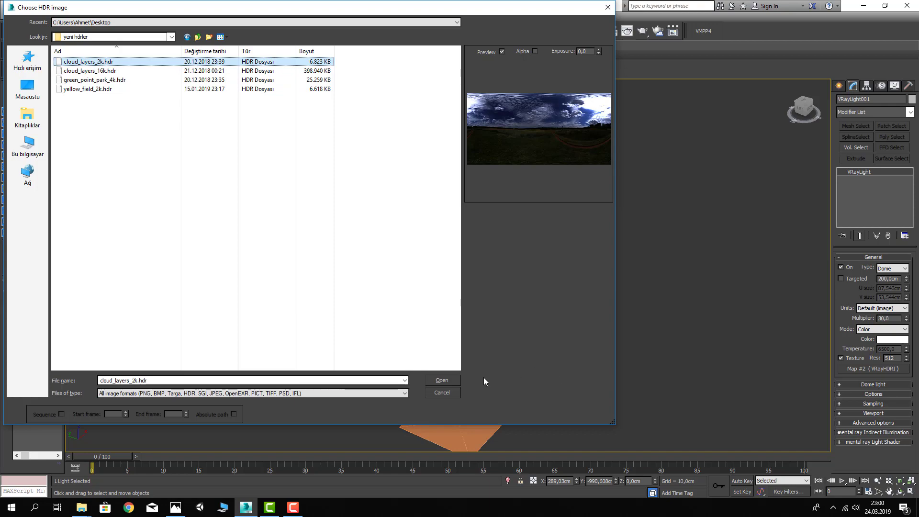
pyautogui.click(441, 380)
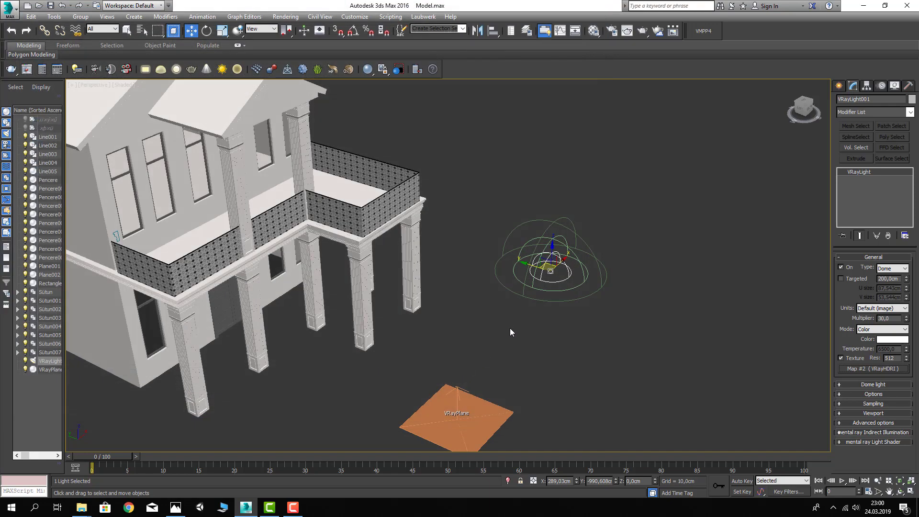
# - Show safe frame guides in a front-facing perspective view and zoom in on the house
pyautogui.moveTo(397, 255); pyautogui.dragTo(436, 266, button='middle')
pyautogui.press('f')
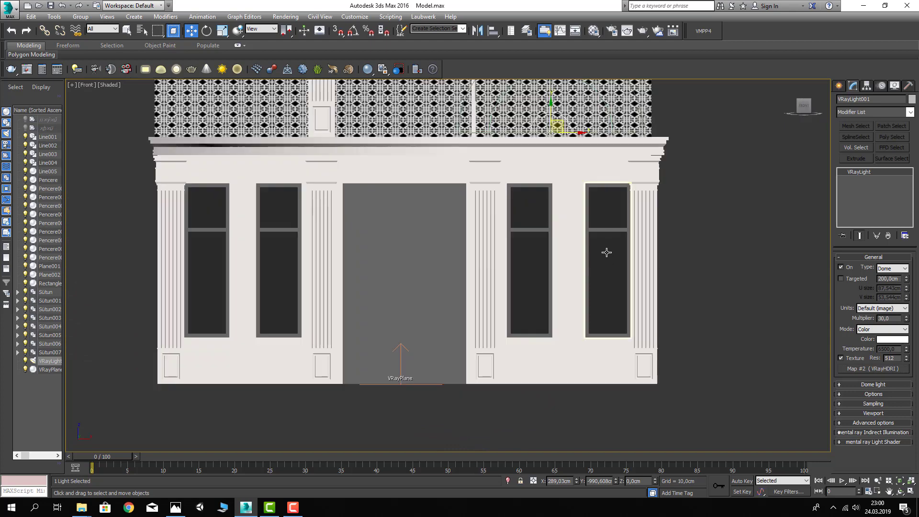
pyautogui.press('p')
pyautogui.moveTo(516, 294); pyautogui.dragTo(495, 286, button='middle')
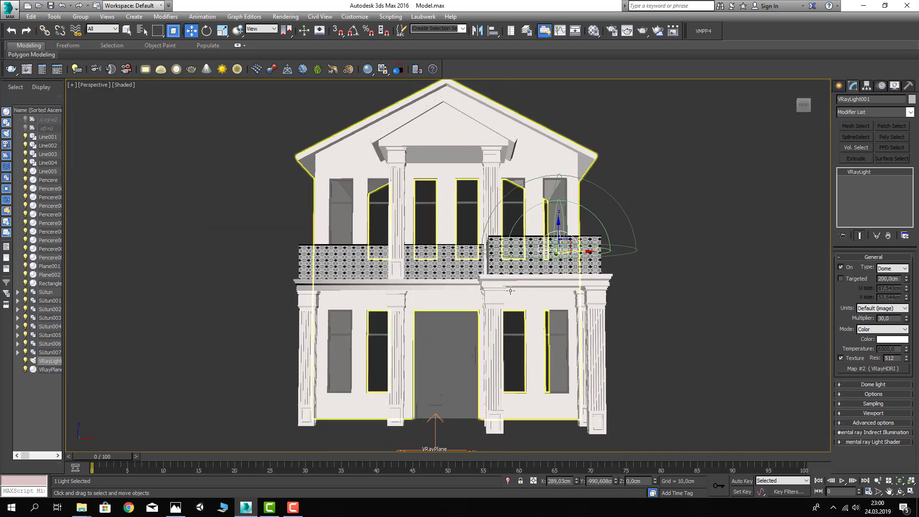
pyautogui.hotkey('shift', 'f')
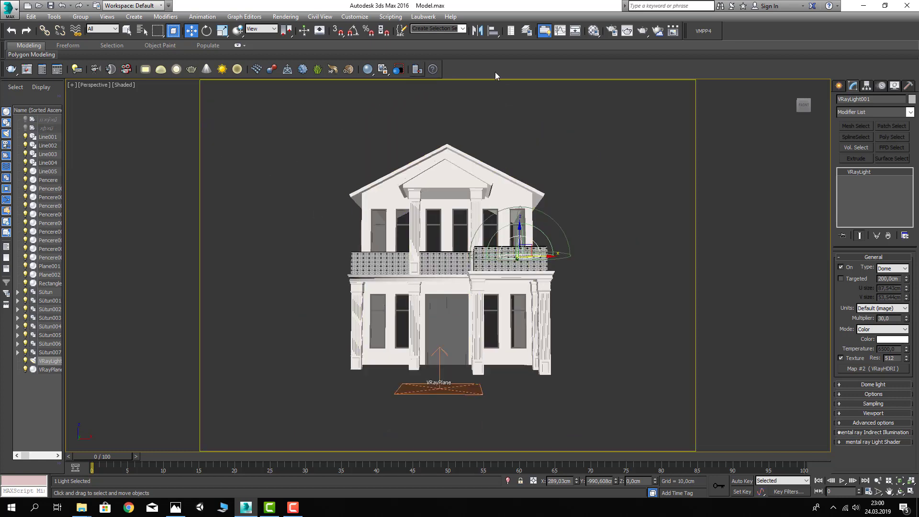
pyautogui.moveTo(539, 323); pyautogui.dragTo(537, 339, button='middle')
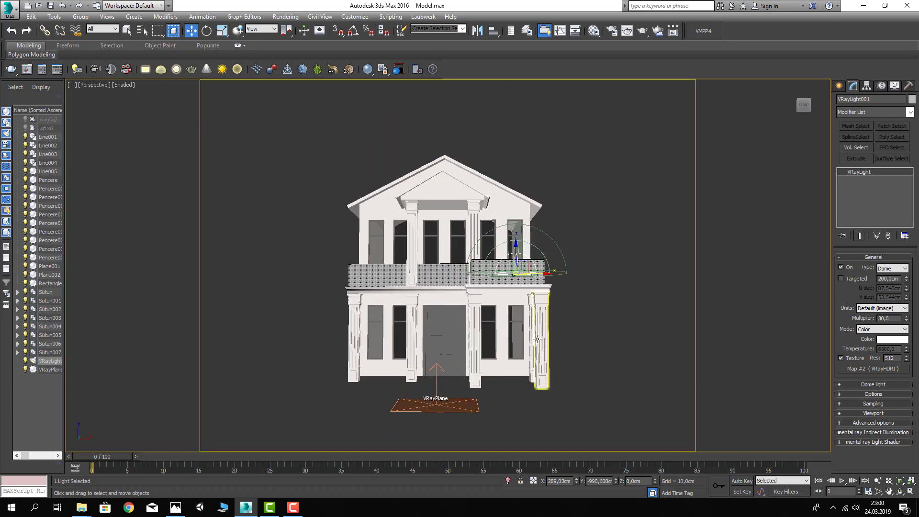
pyautogui.click(877, 481)
pyautogui.moveTo(459, 364)
pyautogui.mouseDown()
pyautogui.moveTo(472, 277)
pyautogui.moveTo(465, 295)
pyautogui.mouseUp()
# - Orbit and pan until the house sits front-on, filling the safe frame
pyautogui.hotkey('ctrl', 'r')
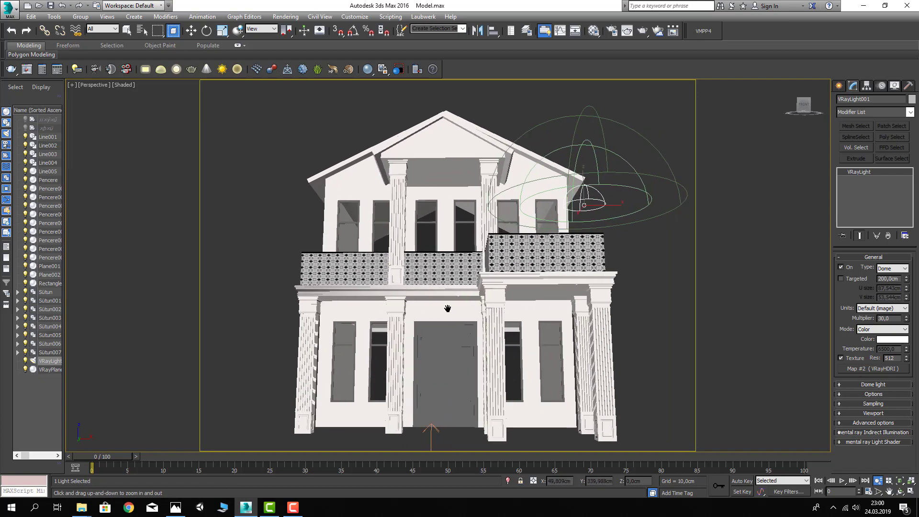
pyautogui.click(900, 491)
pyautogui.moveTo(442, 280); pyautogui.dragTo(440, 271)
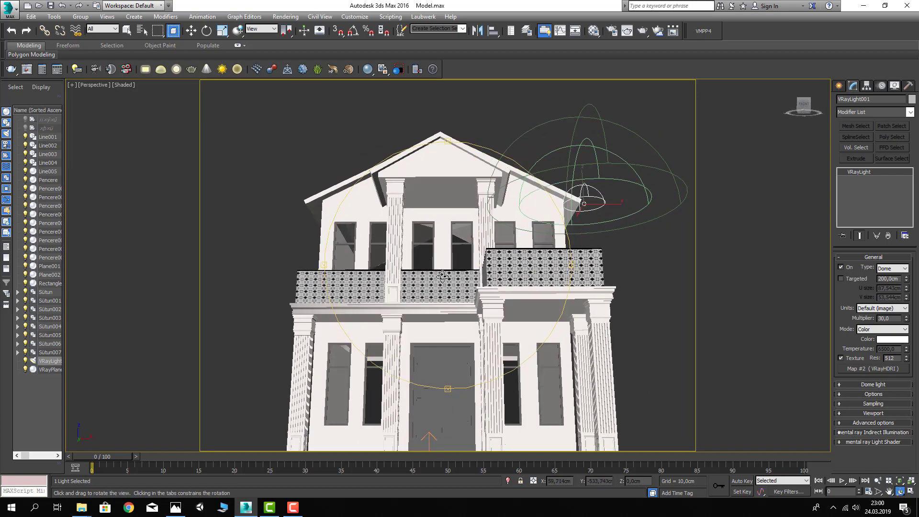
pyautogui.moveTo(440, 271); pyautogui.dragTo(432, 260, button='middle')
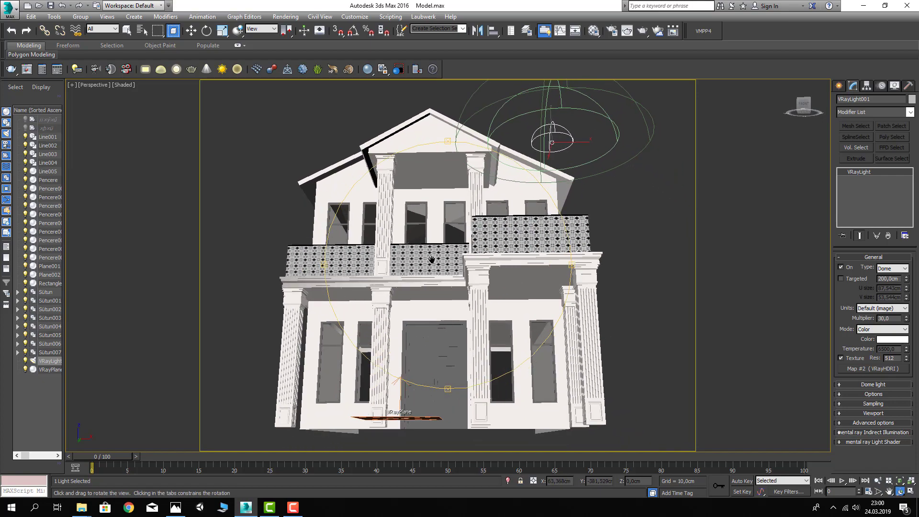
pyautogui.moveTo(434, 261); pyautogui.dragTo(446, 283)
pyautogui.moveTo(446, 283); pyautogui.dragTo(436, 272, button='middle')
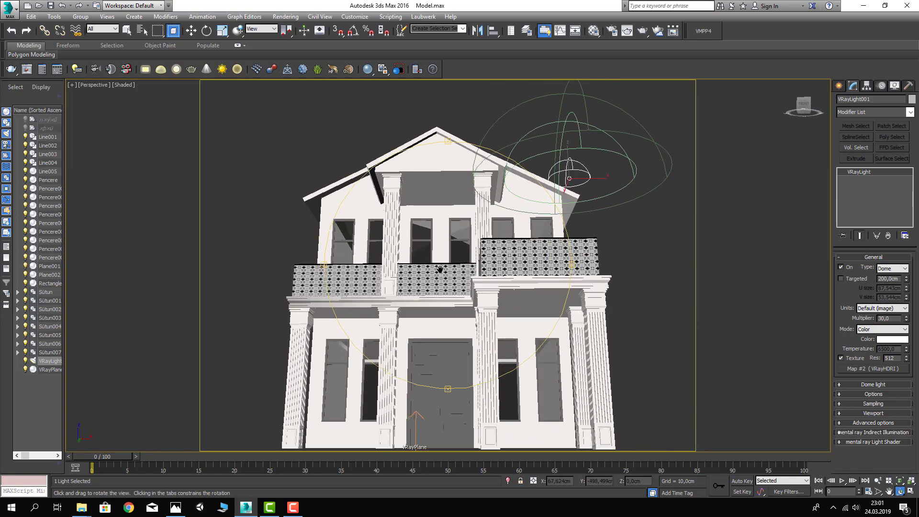
pyautogui.moveTo(438, 269); pyautogui.dragTo(438, 269)
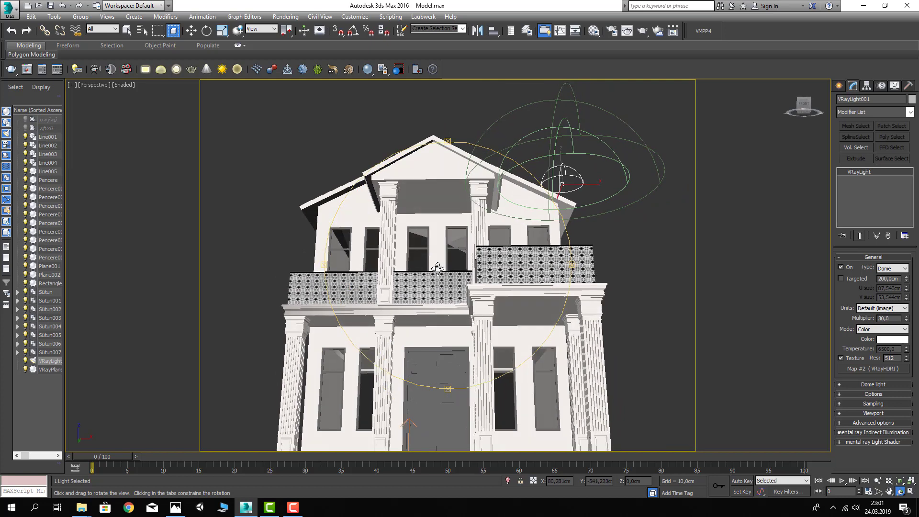
pyautogui.moveTo(444, 270); pyautogui.dragTo(445, 267, button='middle')
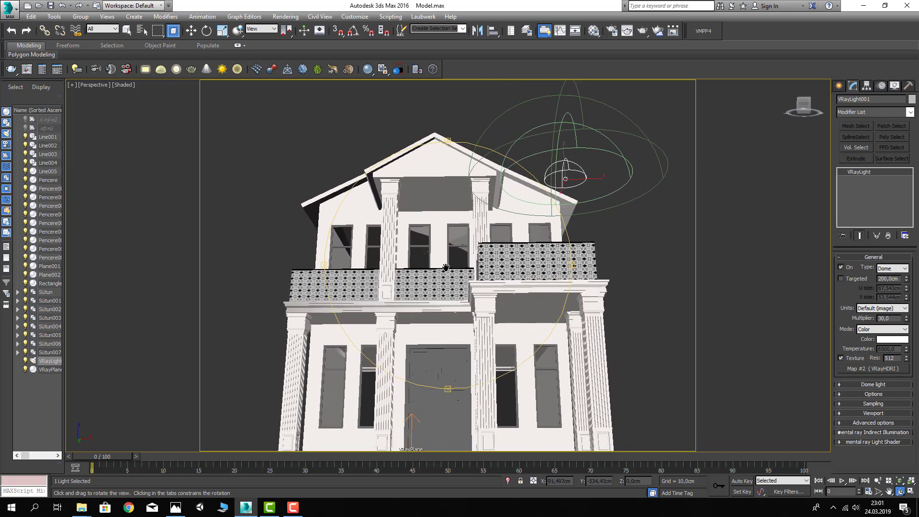
pyautogui.moveTo(441, 261); pyautogui.dragTo(443, 265)
pyautogui.moveTo(444, 265); pyautogui.dragTo(448, 269, button='middle')
pyautogui.press('w')
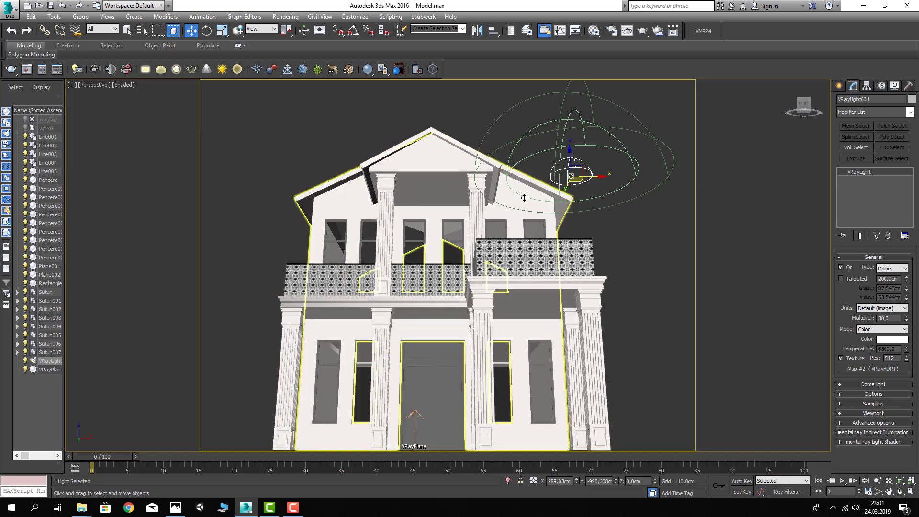
# - Create a physical camera from the view with Auto Vertical Tilt Correction on
pyautogui.click(283, 186)
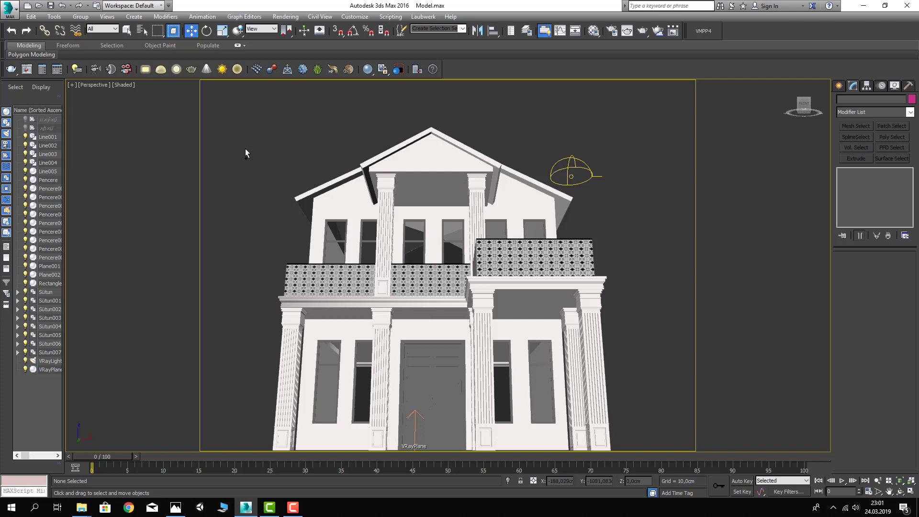
pyautogui.hotkey('ctrl', 'c')
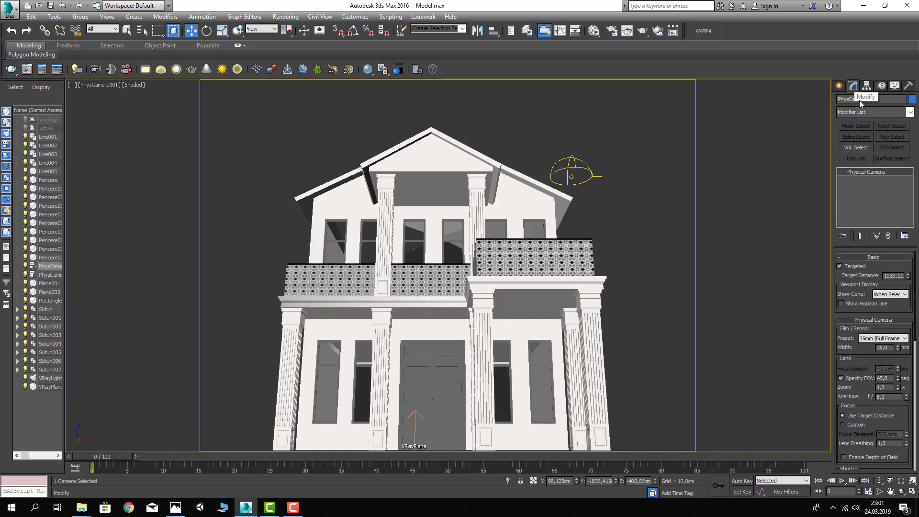
pyautogui.scroll(-5, 857, 297)
pyautogui.scroll(-5, 853, 303)
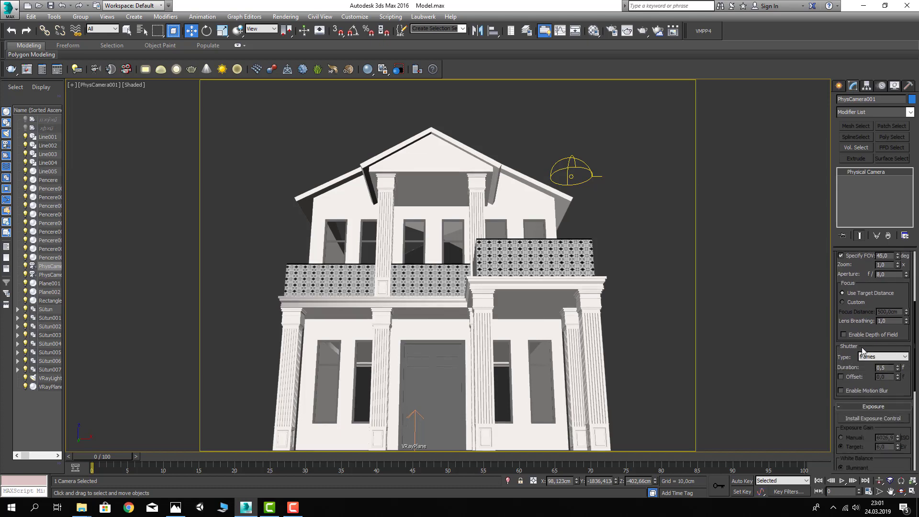
pyautogui.scroll(-5, 856, 325)
pyautogui.scroll(-5, 859, 349)
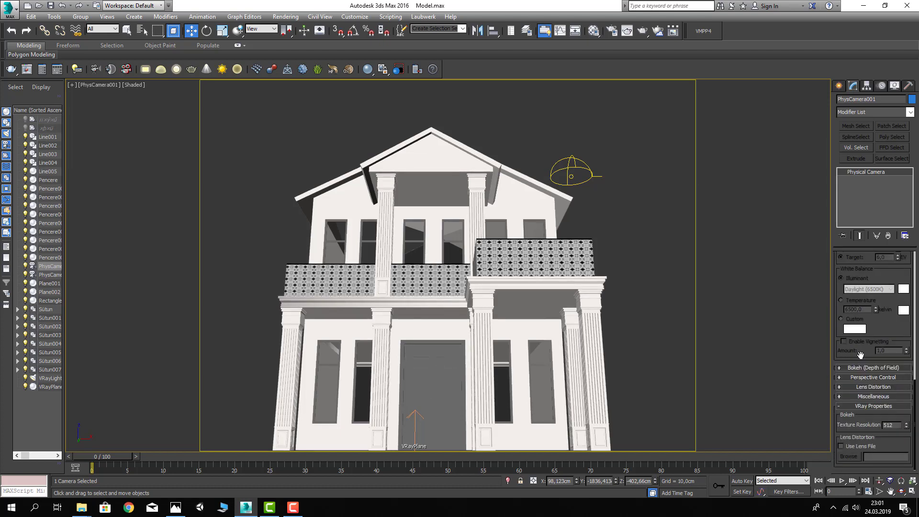
pyautogui.click(849, 376)
pyautogui.scroll(-2, 848, 397)
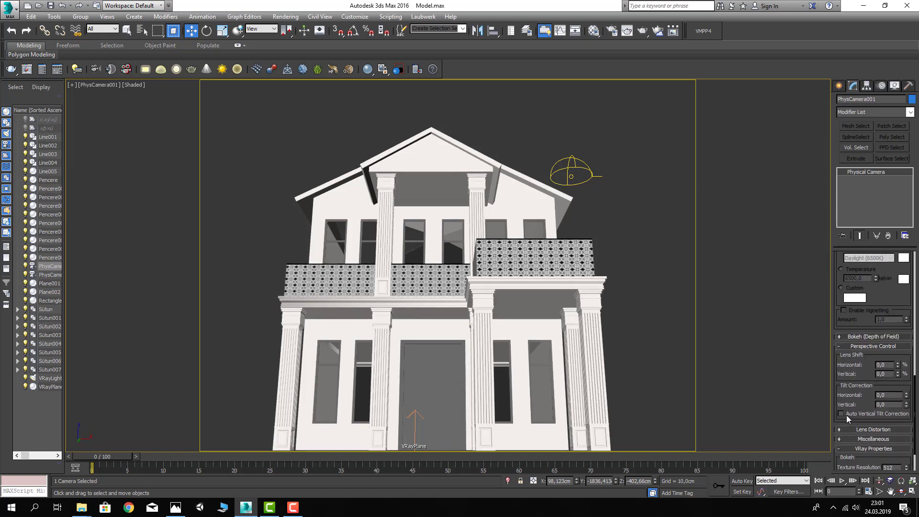
pyautogui.click(841, 413)
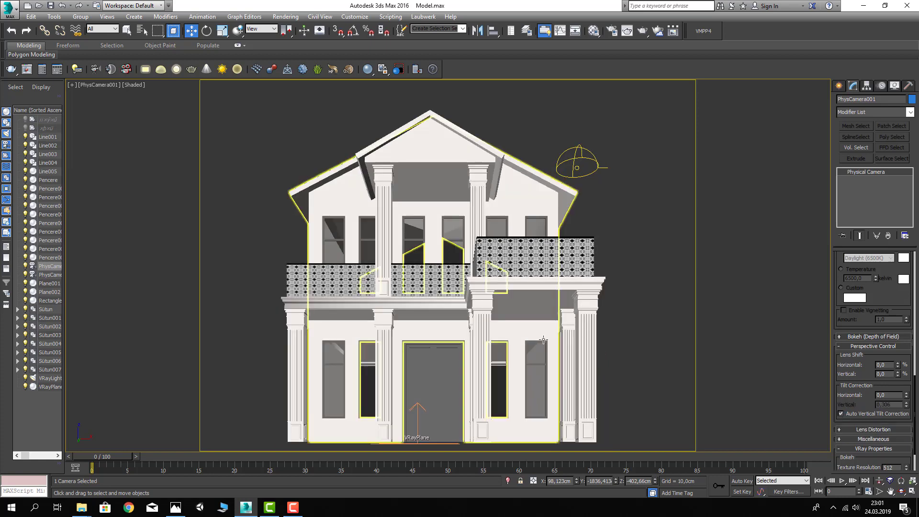
# - Fine-tune the PhysCamera001 framing, then start a V-Ray test render
pyautogui.click(901, 492)
pyautogui.moveTo(447, 285); pyautogui.dragTo(447, 292)
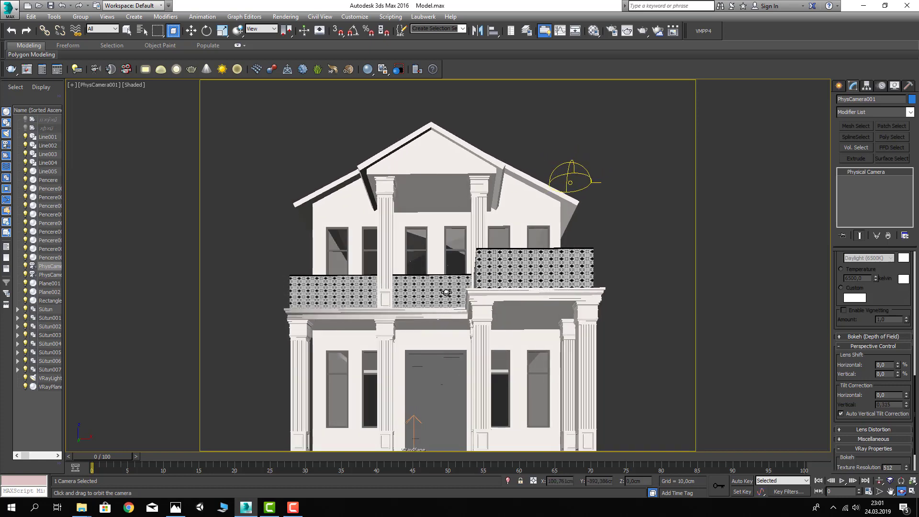
pyautogui.moveTo(446, 292); pyautogui.dragTo(454, 288, button='middle')
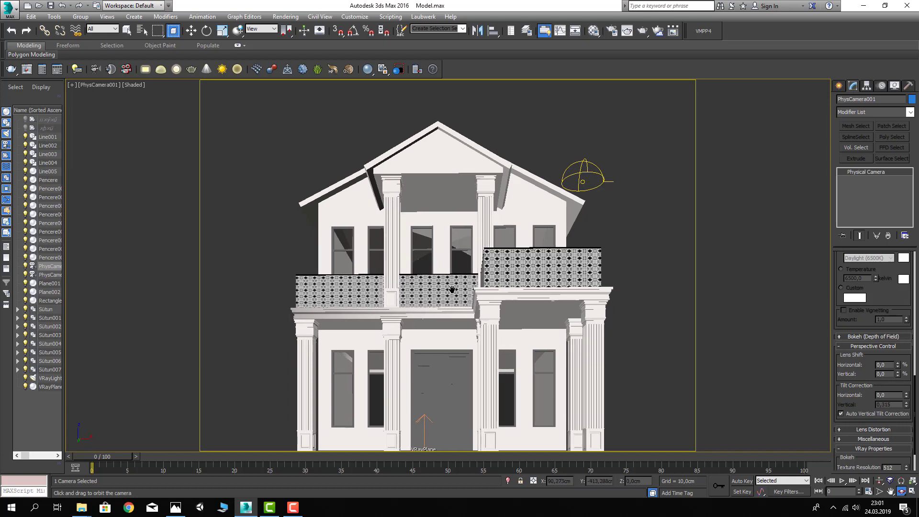
pyautogui.press('w')
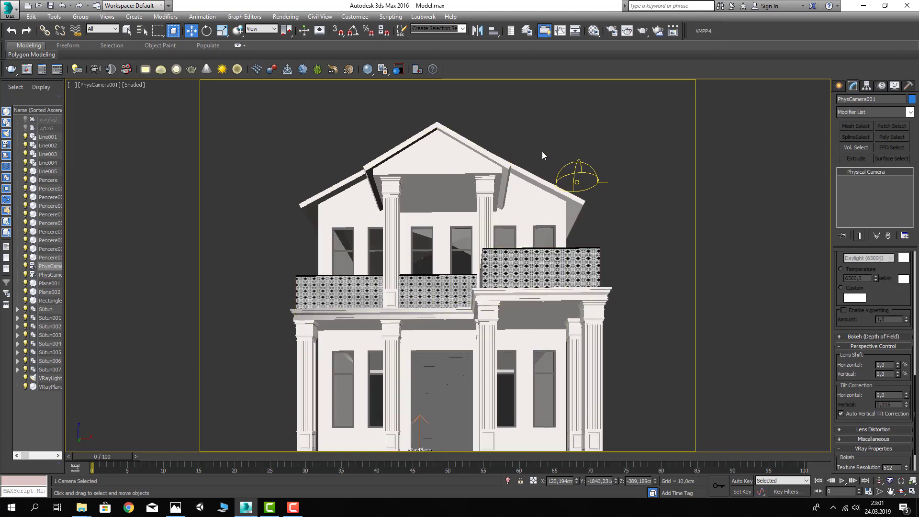
pyautogui.click(542, 152)
pyautogui.click(642, 31)
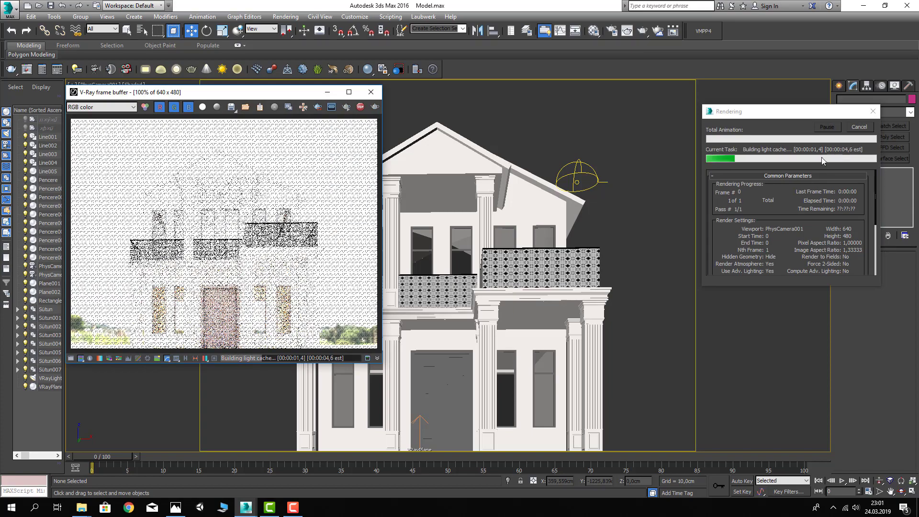
# - Lower the dome light multiplier from 30 to 1, re-render, then stop and close the render
pyautogui.click(577, 186)
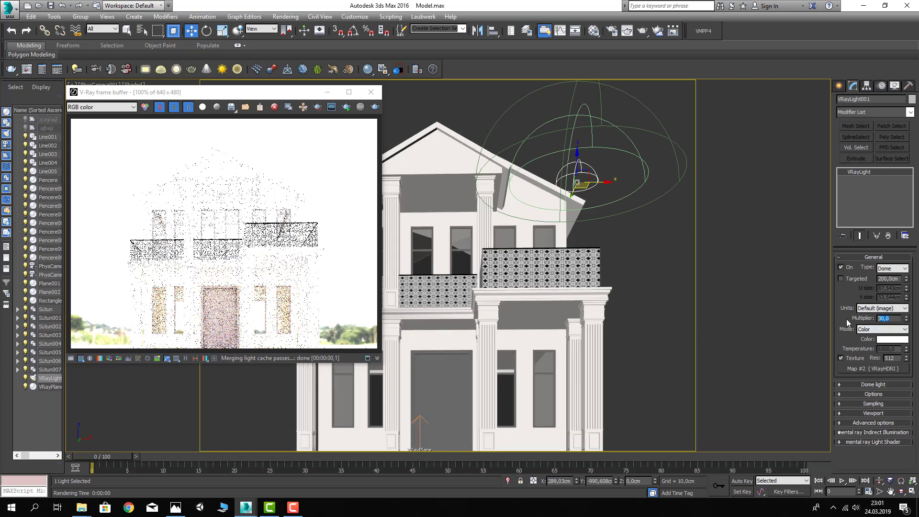
pyautogui.write('1')
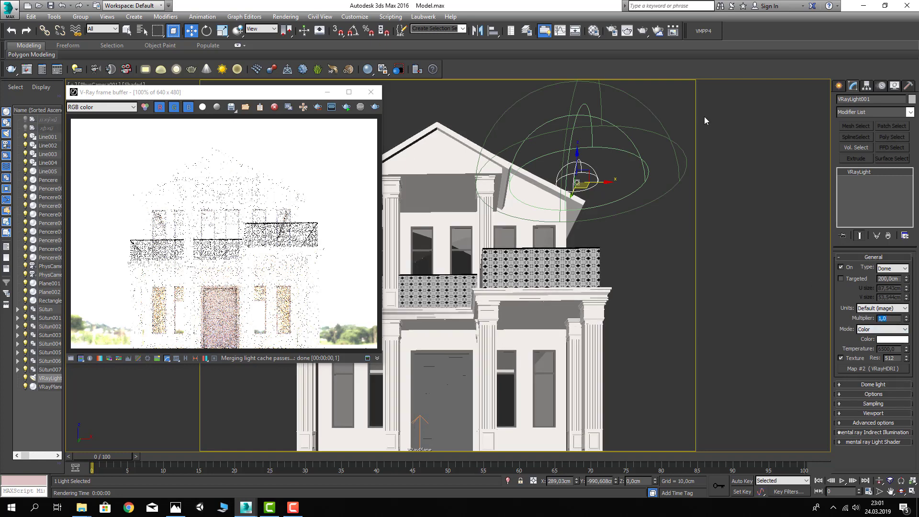
pyautogui.click(644, 30)
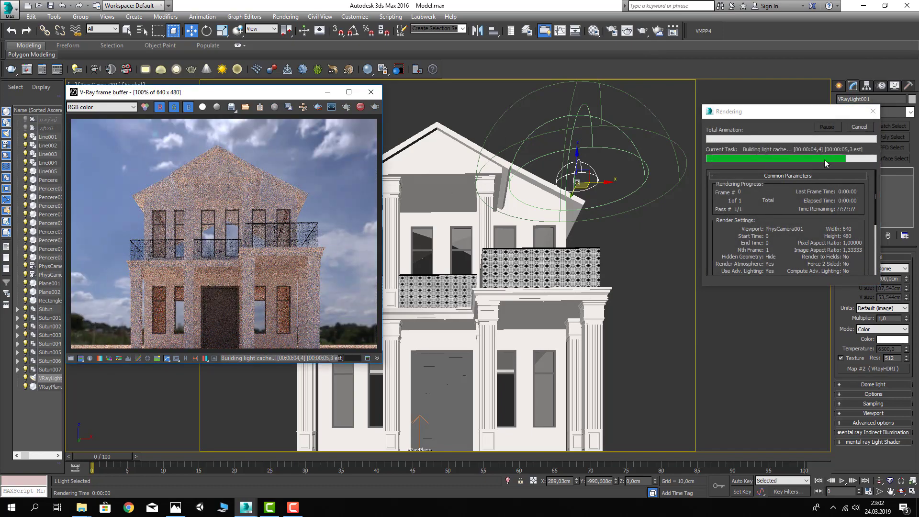
pyautogui.click(858, 127)
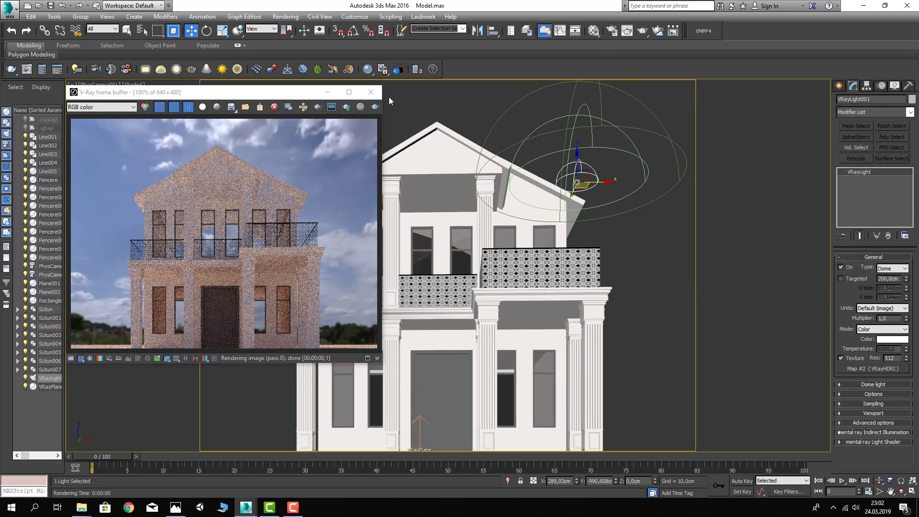
pyautogui.click(371, 92)
# - Select the Plane001 wall and pick its vertical corner edges in Edge mode
pyautogui.click(417, 100)
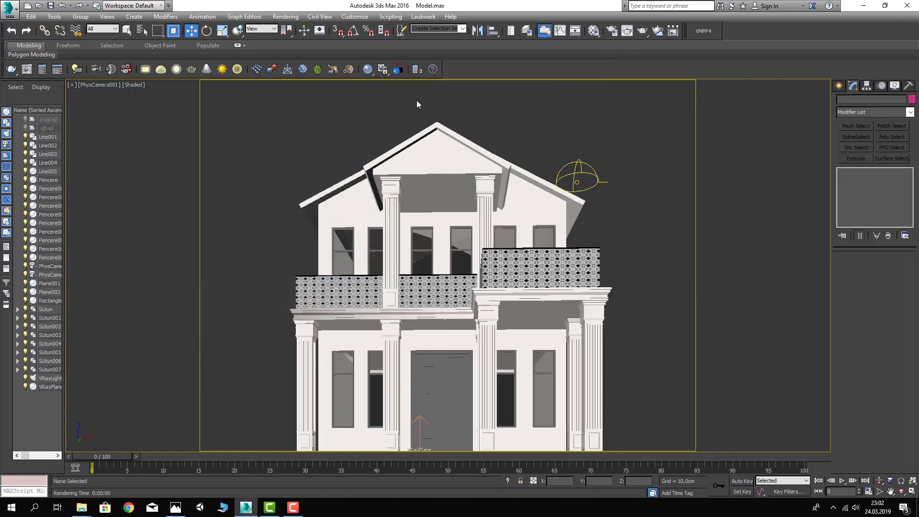
pyautogui.press('t')
pyautogui.moveTo(492, 158)
pyautogui.keyDown('alt'); pyautogui.mouseDown(button='middle')
pyautogui.moveTo(552, 217)
pyautogui.moveTo(584, 148)
pyautogui.mouseUp(button='middle'); pyautogui.keyUp('alt')
pyautogui.press('p')
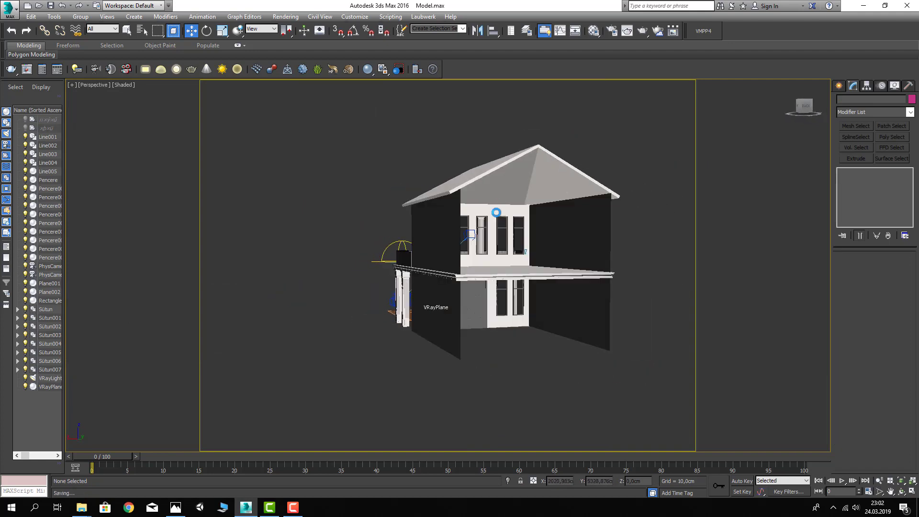
pyautogui.keyDown('alt'); pyautogui.moveTo(475, 258); pyautogui.dragTo(463, 285, button='middle'); pyautogui.keyUp('alt')
pyautogui.click(451, 286)
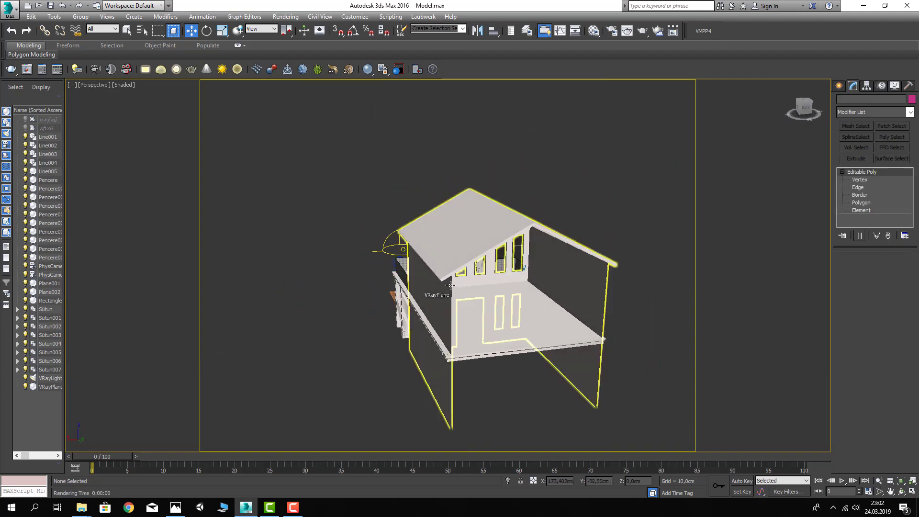
pyautogui.click(858, 187)
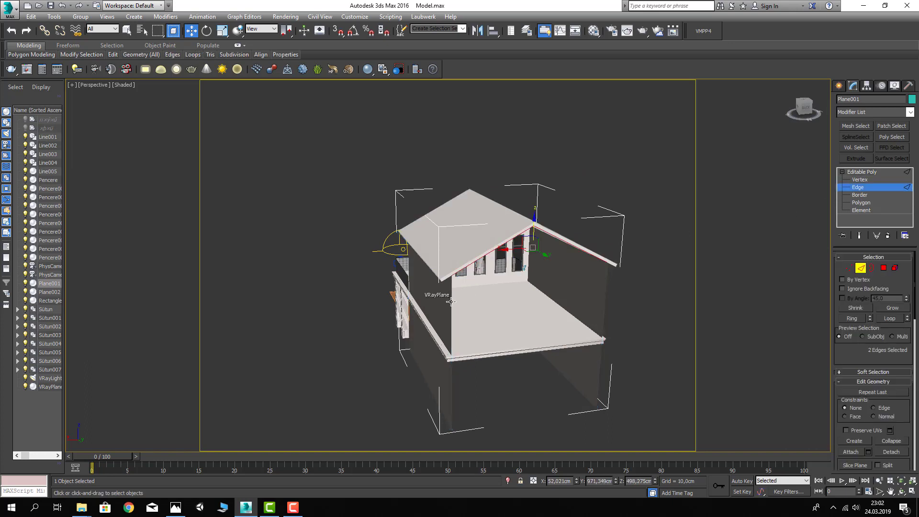
pyautogui.click(604, 298)
pyautogui.doubleClick(604, 297)
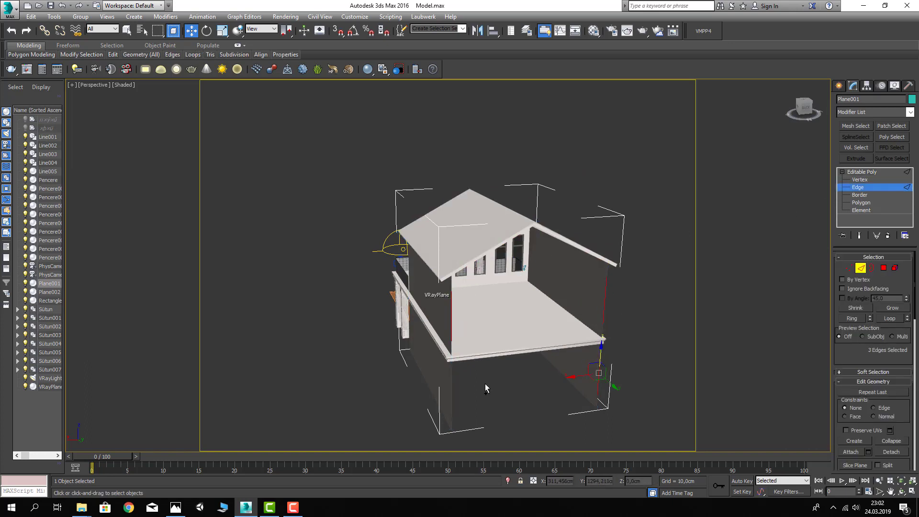
pyautogui.keyDown('ctrl'); pyautogui.click(450, 390); pyautogui.keyUp('ctrl')
# - With edges shown over shading, reselect the six front-corner edge segments from top to bottom
pyautogui.moveTo(628, 369)
pyautogui.keyDown('alt'); pyautogui.mouseDown(button='middle')
pyautogui.moveTo(531, 323)
pyautogui.moveTo(523, 338)
pyautogui.mouseUp(button='middle'); pyautogui.keyUp('alt')
pyautogui.press('F4')
pyautogui.moveTo(448, 344)
pyautogui.keyDown('alt'); pyautogui.mouseDown(button='middle')
pyautogui.moveTo(564, 391)
pyautogui.moveTo(601, 389)
pyautogui.moveTo(580, 420)
pyautogui.moveTo(573, 371)
pyautogui.mouseUp(button='middle'); pyautogui.keyUp('alt')
pyautogui.click(560, 411)
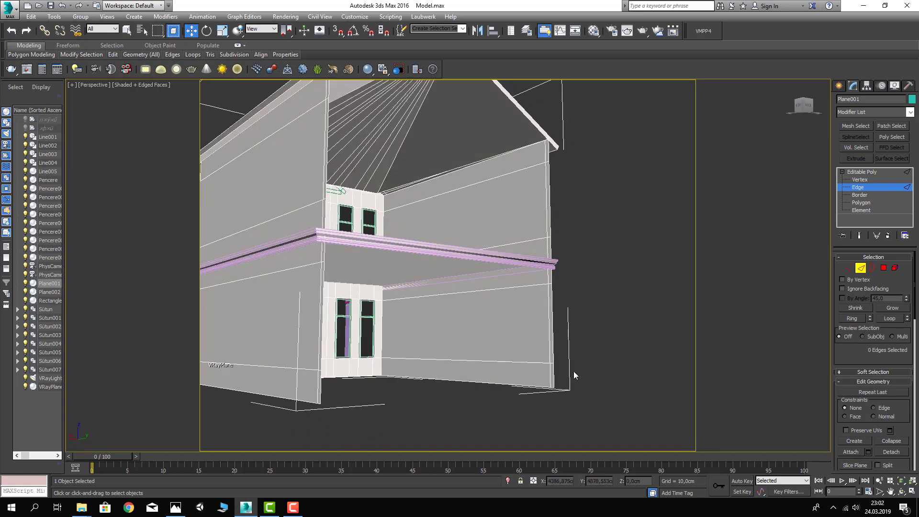
pyautogui.click(547, 157)
pyautogui.keyDown('ctrl'); pyautogui.click(550, 210); pyautogui.keyUp('ctrl')
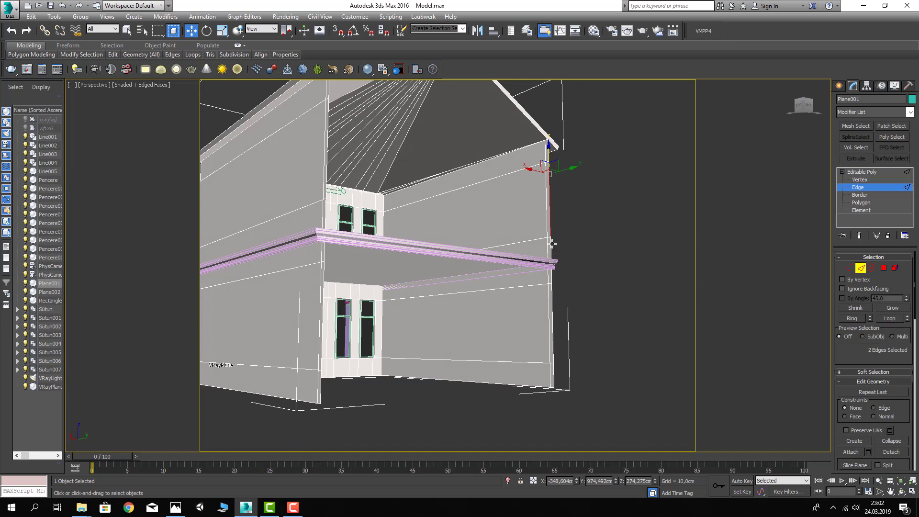
pyautogui.keyDown('ctrl'); pyautogui.click(552, 249); pyautogui.keyUp('ctrl')
pyautogui.keyDown('ctrl'); pyautogui.click(552, 276); pyautogui.keyUp('ctrl')
pyautogui.keyDown('ctrl'); pyautogui.click(553, 326); pyautogui.keyUp('ctrl')
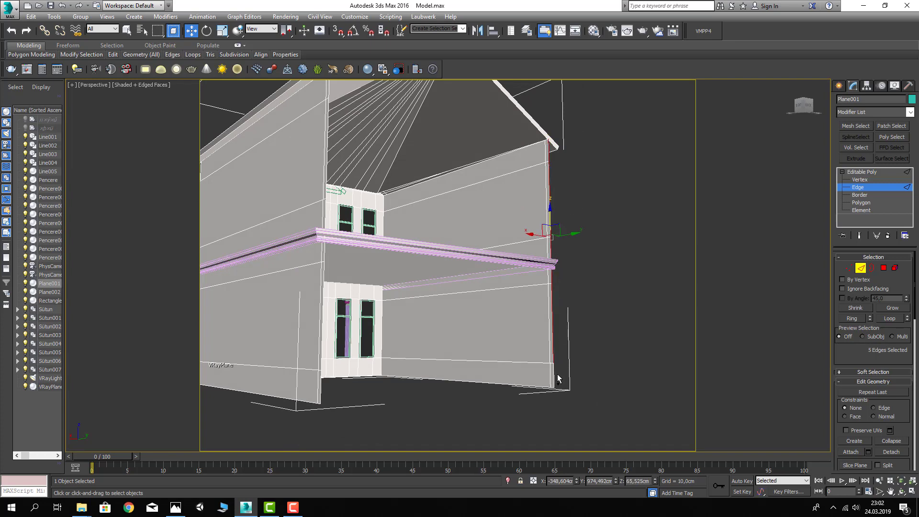
pyautogui.keyDown('ctrl'); pyautogui.click(558, 377); pyautogui.keyUp('ctrl')
# - With vertex snapping on, Shift-drag the corner edges to the opposite corner to close the front wall
pyautogui.scroll(-5, 567, 372)
pyautogui.keyDown('alt'); pyautogui.moveTo(567, 372); pyautogui.dragTo(396, 110, button='middle'); pyautogui.keyUp('alt')
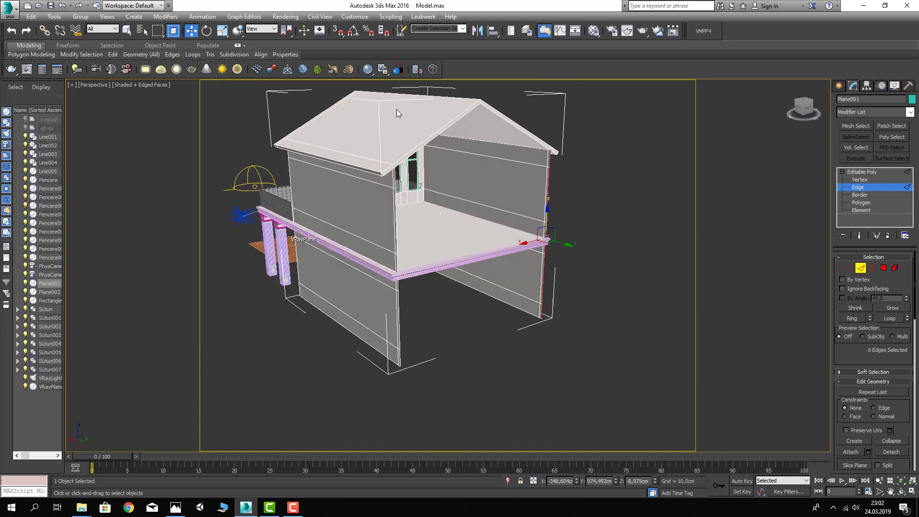
pyautogui.click(338, 31)
pyautogui.keyDown('alt'); pyautogui.moveTo(529, 309); pyautogui.dragTo(542, 320, button='middle'); pyautogui.keyUp('alt')
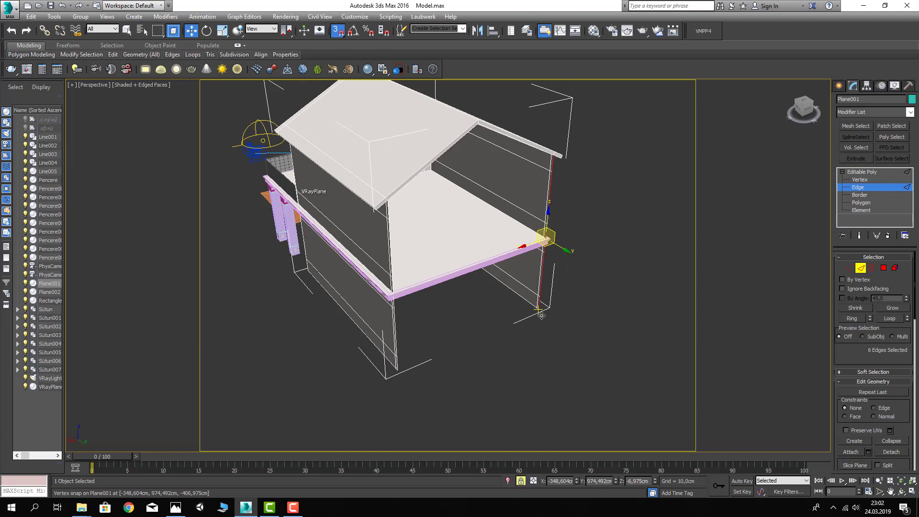
pyautogui.keyDown('shift'); pyautogui.moveTo(541, 316); pyautogui.dragTo(408, 375); pyautogui.keyUp('shift')
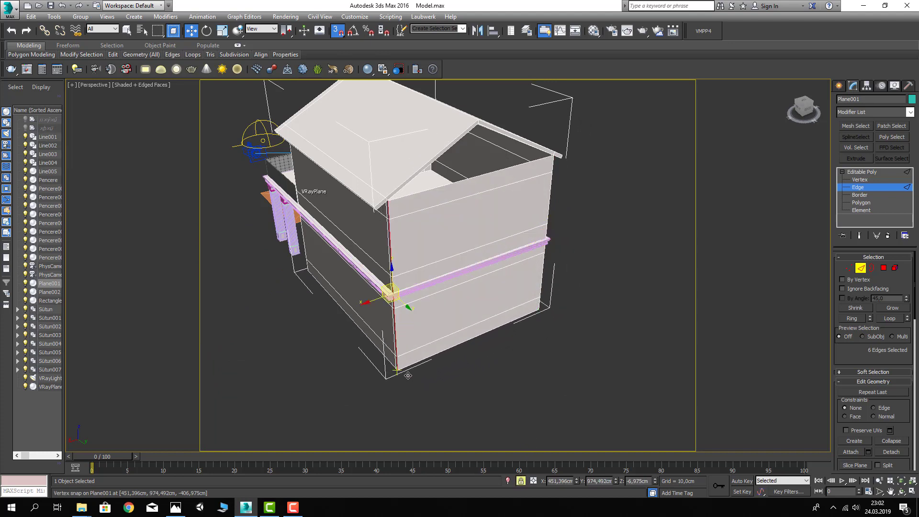
pyautogui.keyDown('alt'); pyautogui.moveTo(407, 375); pyautogui.dragTo(509, 171, button='middle'); pyautogui.keyUp('alt')
pyautogui.scroll(4, 509, 171)
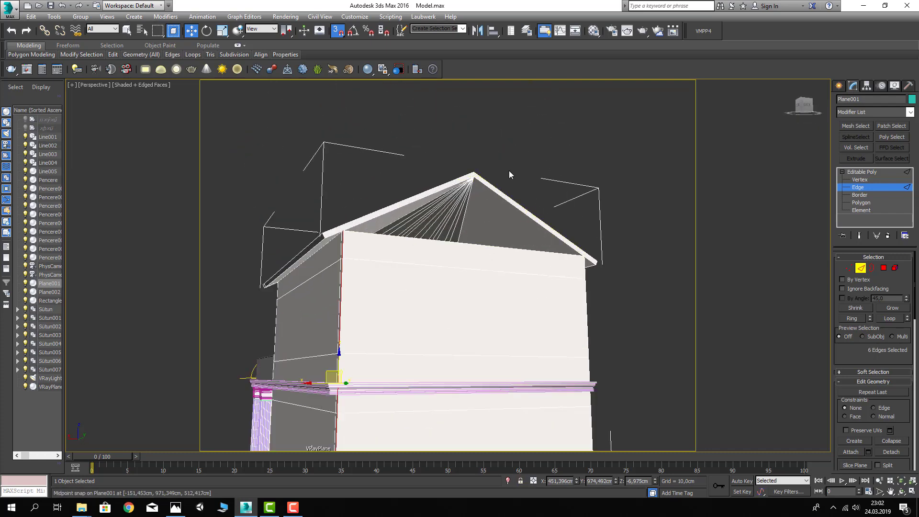
pyautogui.click(524, 153)
pyautogui.keyDown('alt'); pyautogui.moveTo(493, 185); pyautogui.dragTo(429, 218, button='middle'); pyautogui.keyUp('alt')
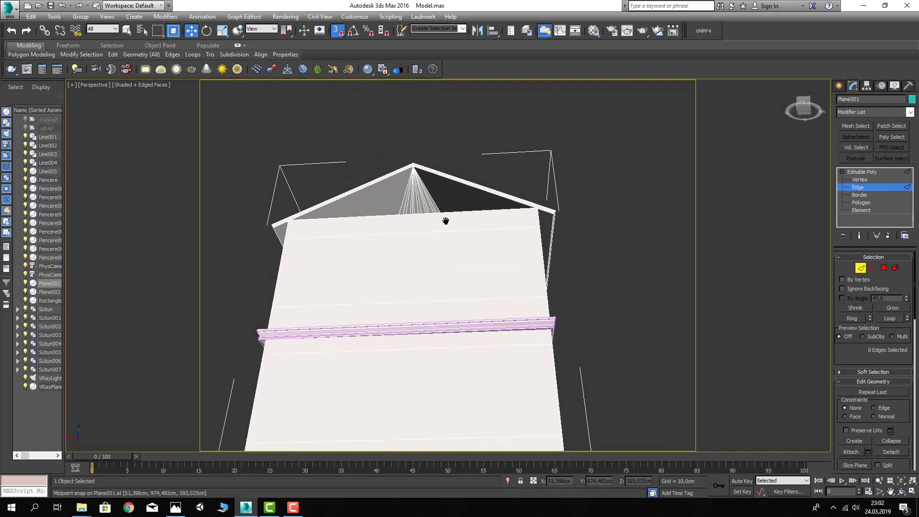
pyautogui.scroll(2, 425, 157)
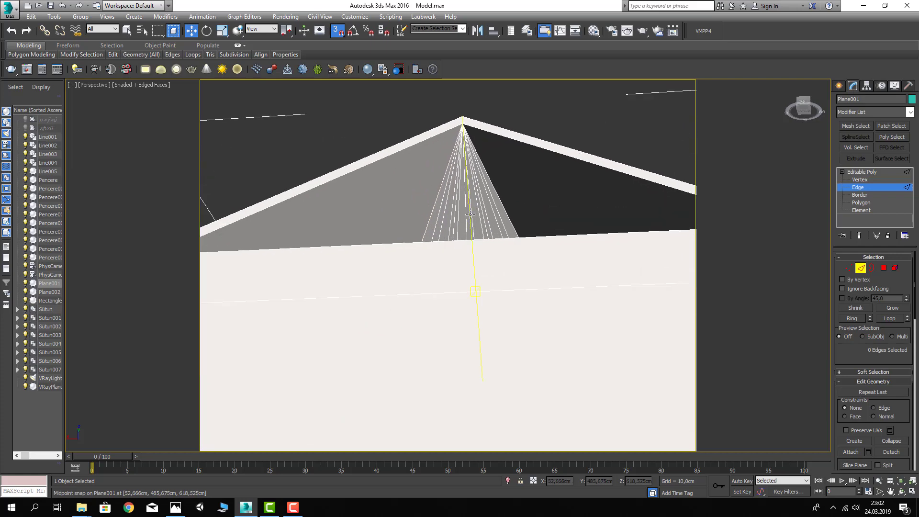
pyautogui.scroll(2, 446, 154)
pyautogui.scroll(-2, 473, 151)
pyautogui.click(862, 171)
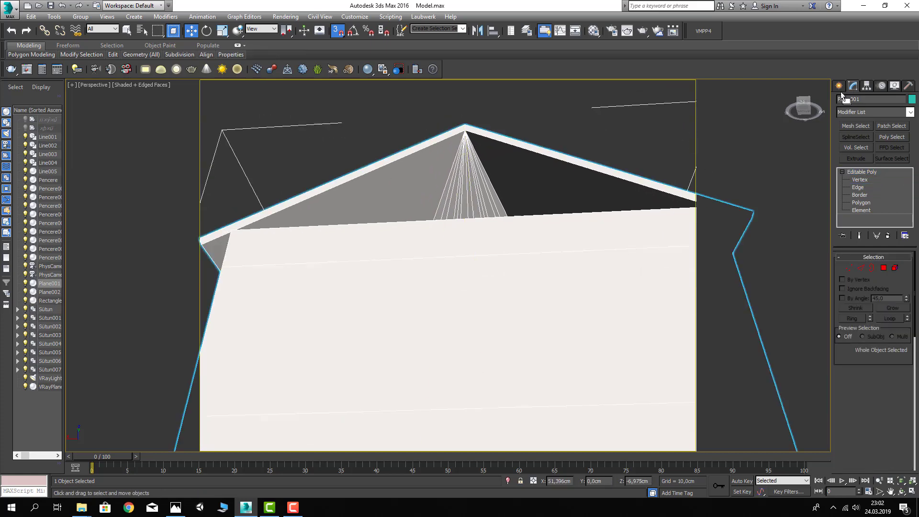
# - Draw a closed triangular Line through the gable's two roof corners and apex
pyautogui.click(853, 101)
pyautogui.click(856, 154)
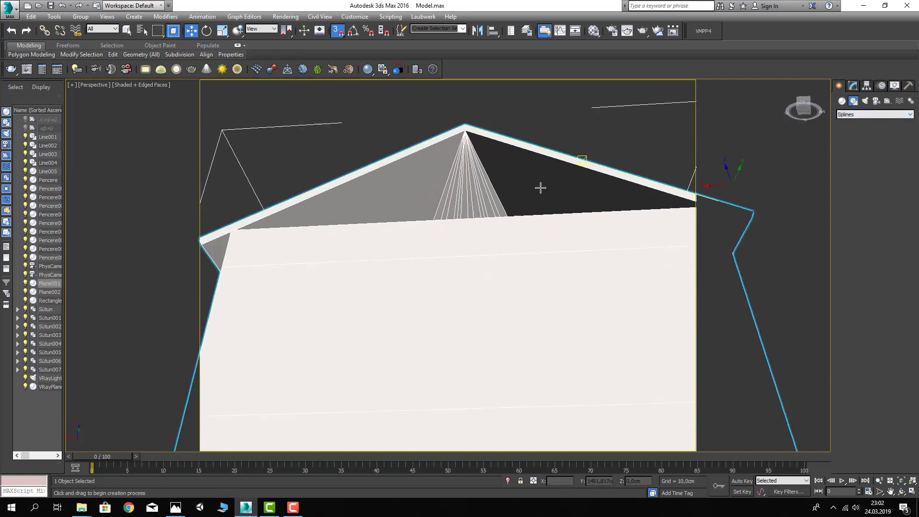
pyautogui.scroll(-4, 540, 187)
pyautogui.scroll(2, 441, 212)
pyautogui.scroll(2, 450, 240)
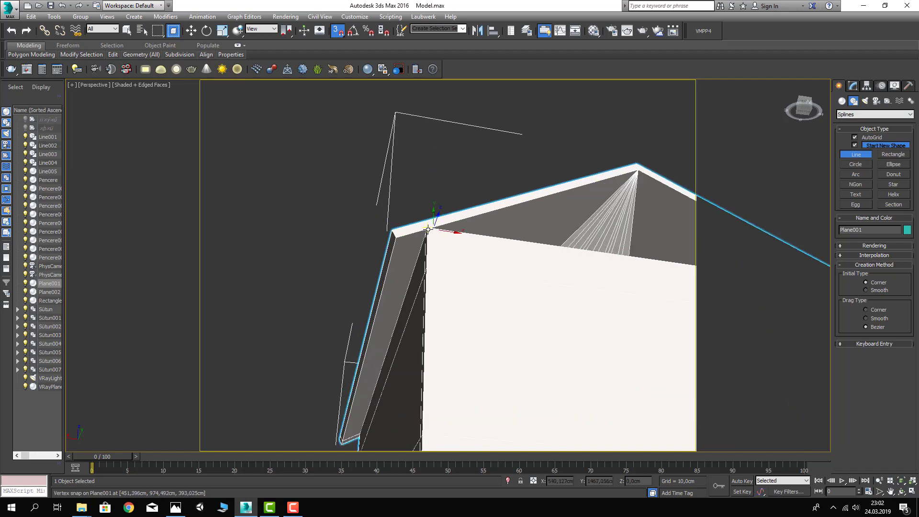
pyautogui.click(426, 229)
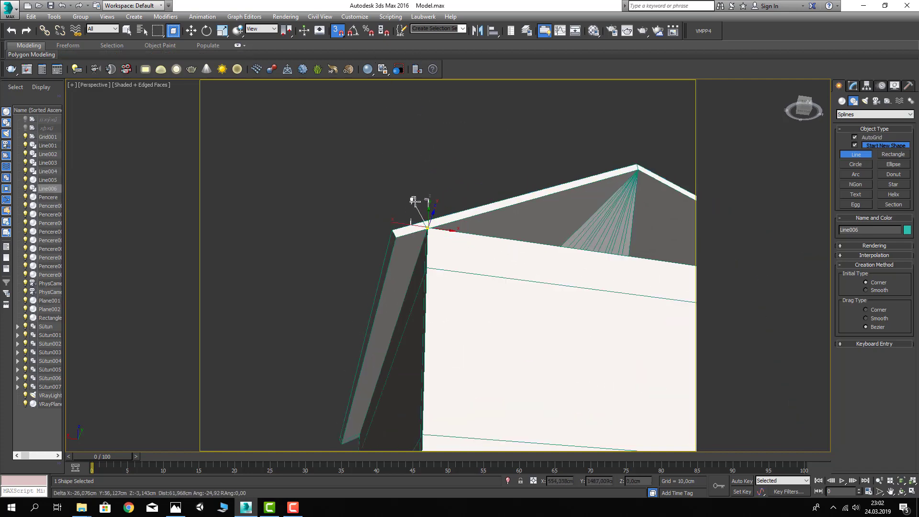
pyautogui.scroll(-2, 424, 210)
pyautogui.click(537, 186)
pyautogui.click(646, 249)
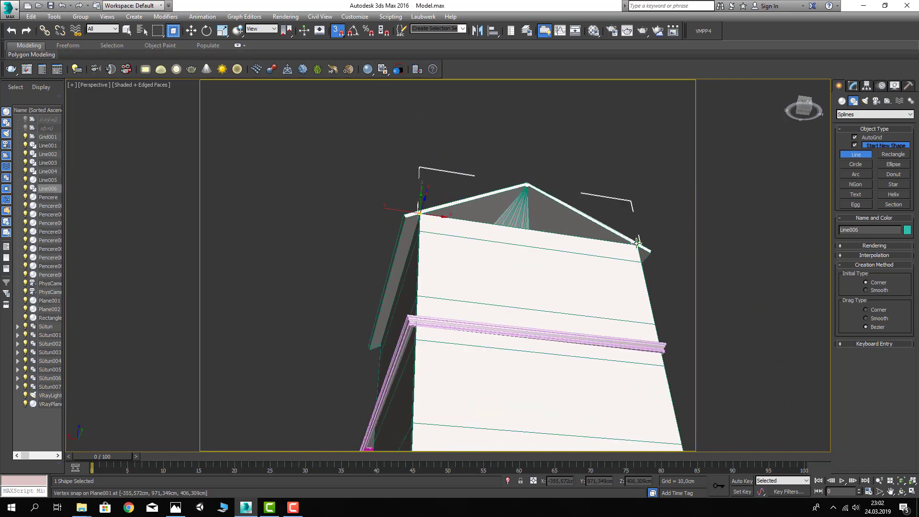
pyautogui.click(418, 214)
pyautogui.click(444, 283)
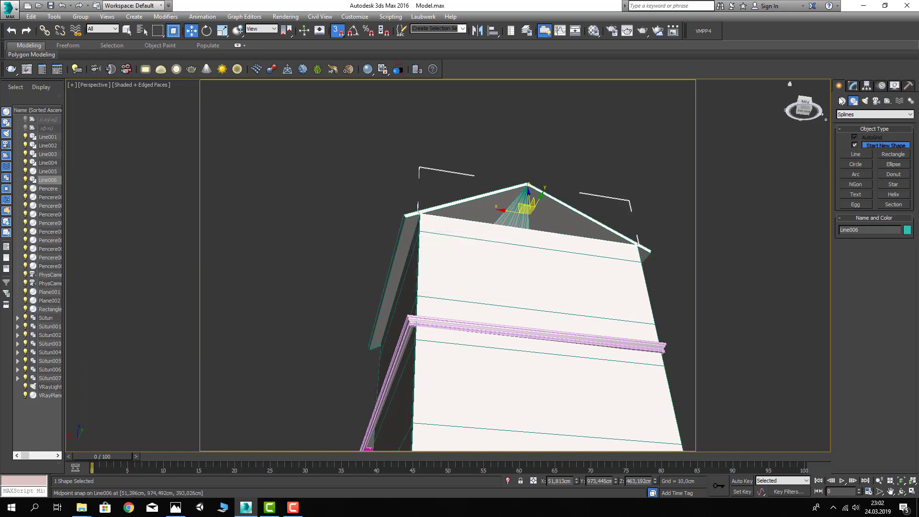
# - Extrude the gable outline by -26 cm into a solid slab
pyautogui.click(853, 86)
pyautogui.click(871, 111)
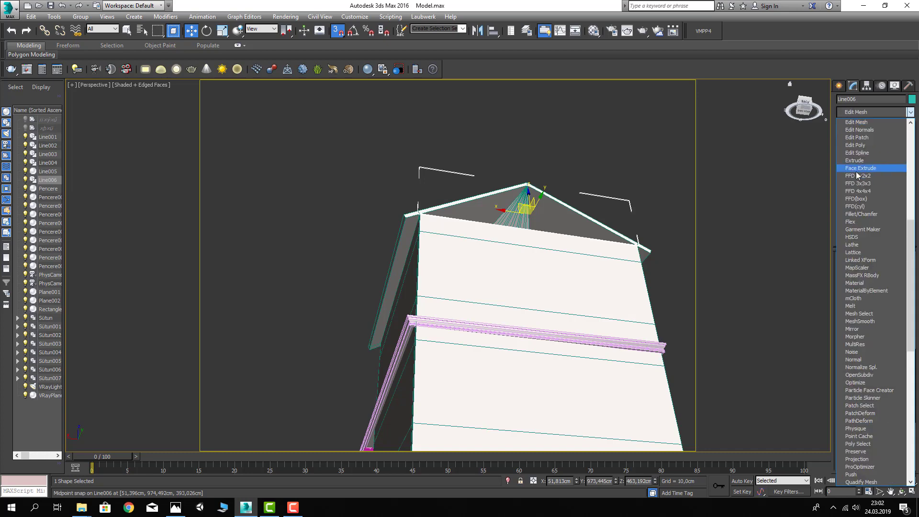
pyautogui.click(859, 167)
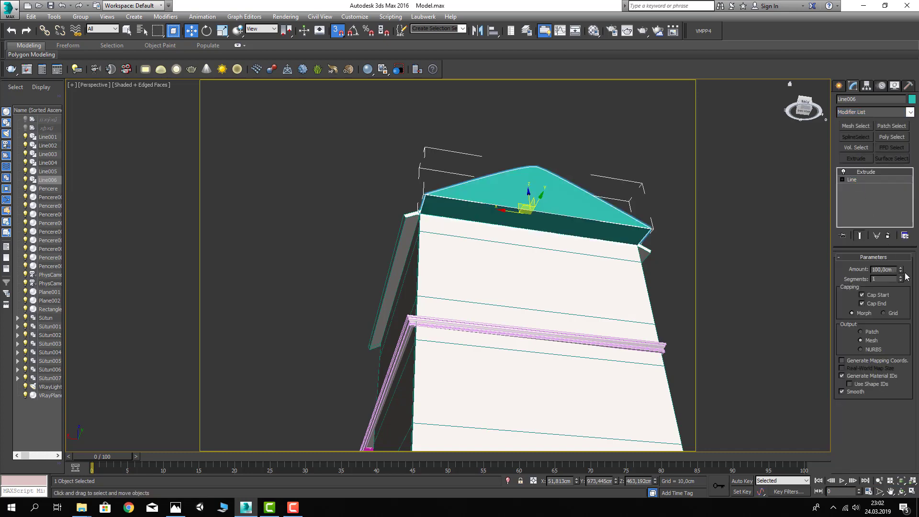
pyautogui.moveTo(900, 271); pyautogui.dragTo(900, 335)
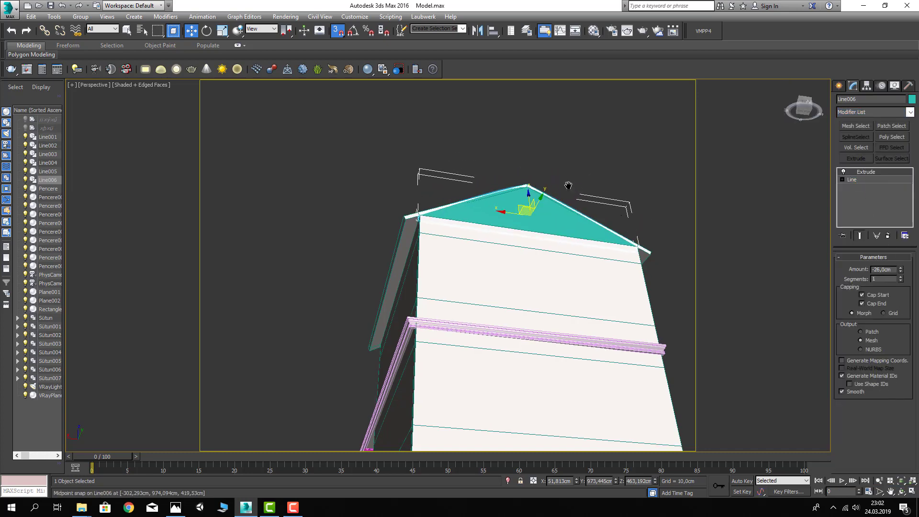
# - Set the Duvar material's diffuse colour to a neutral near-white
pyautogui.press('m')
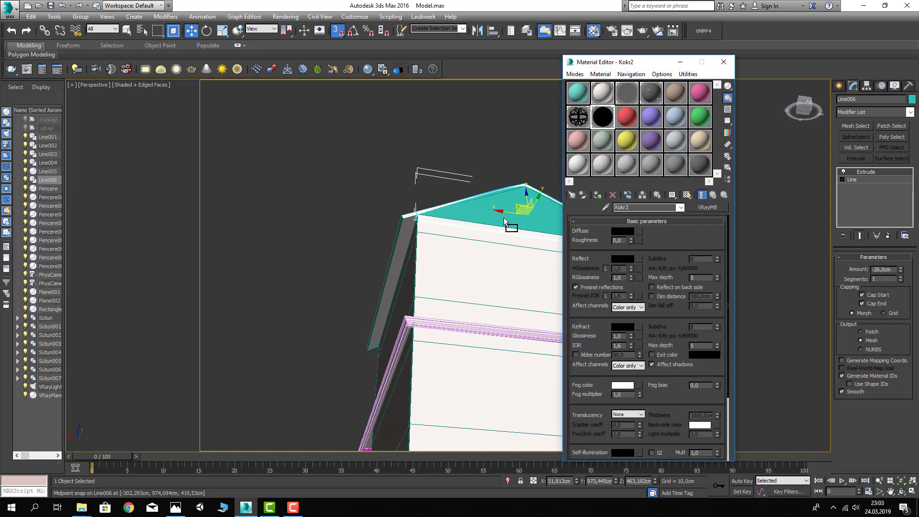
pyautogui.click(472, 142)
pyautogui.click(598, 91)
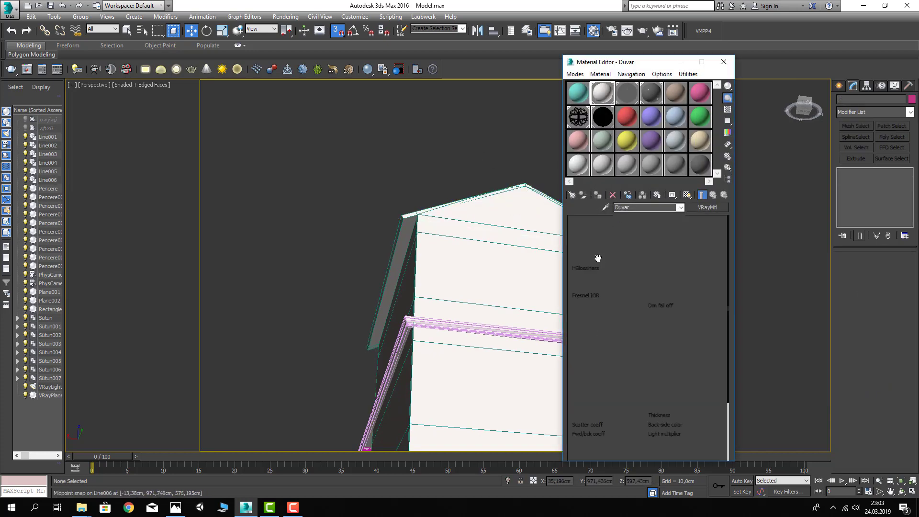
pyautogui.click(624, 232)
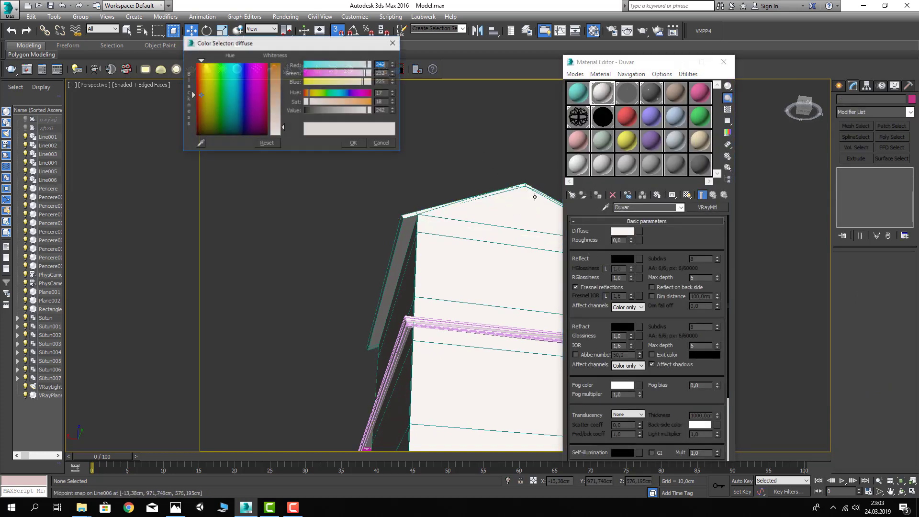
pyautogui.click(280, 126)
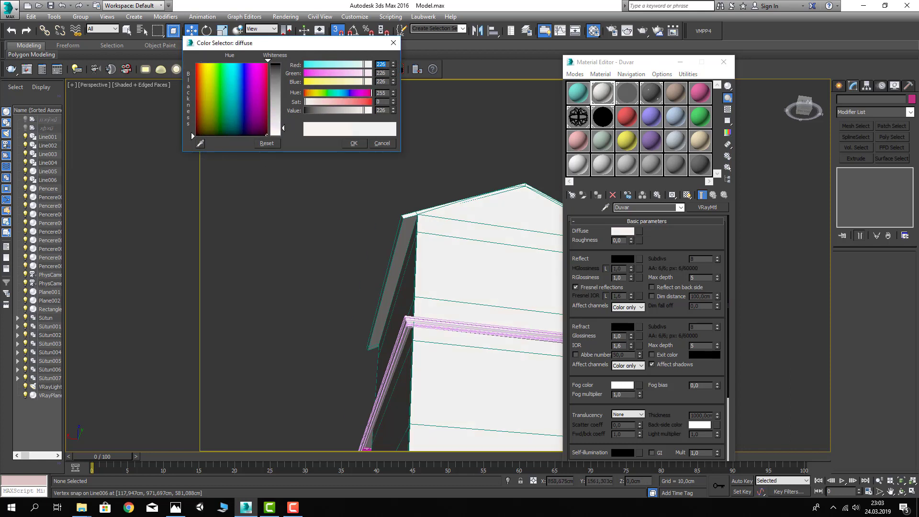
pyautogui.click(352, 144)
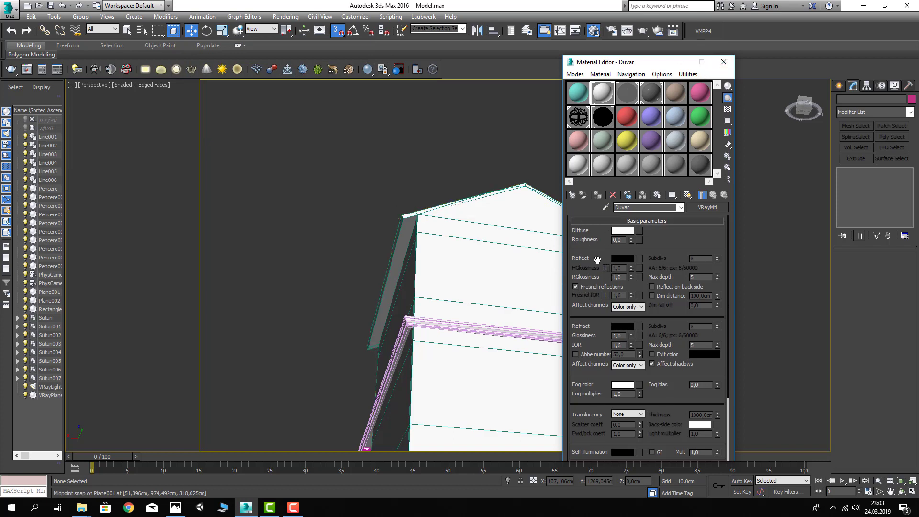
# - Assign a Noise map with size 5 to the Duvar material's Bump slot
pyautogui.scroll(-4, 646, 287)
pyautogui.doubleClick(601, 98)
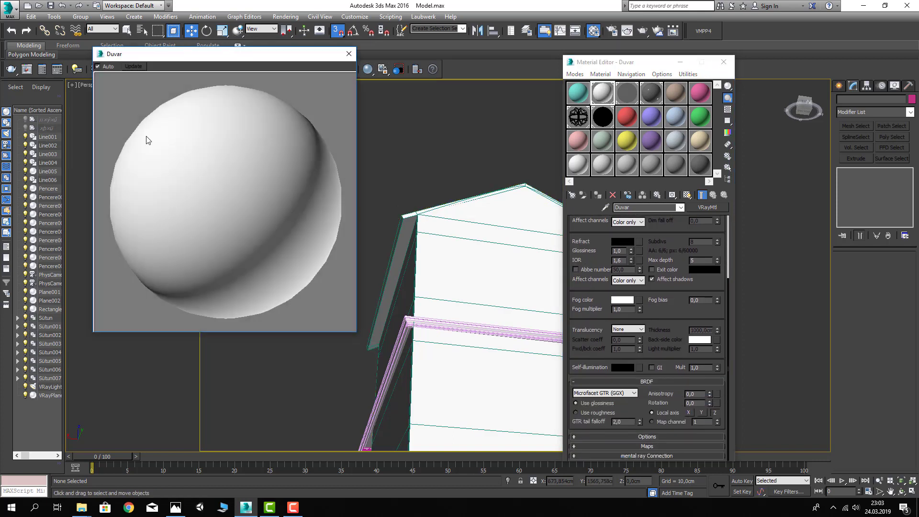
pyautogui.click(593, 308)
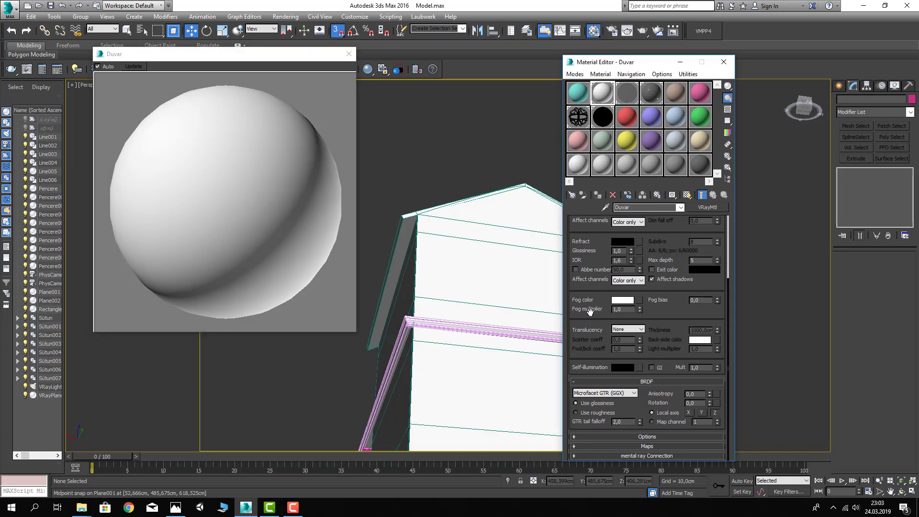
pyautogui.click(613, 444)
pyautogui.scroll(-1, 570, 412)
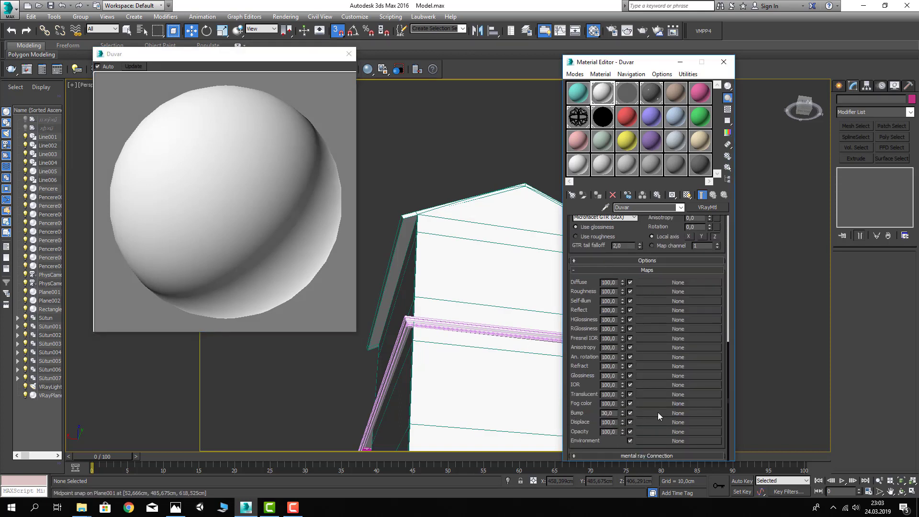
pyautogui.click(642, 415)
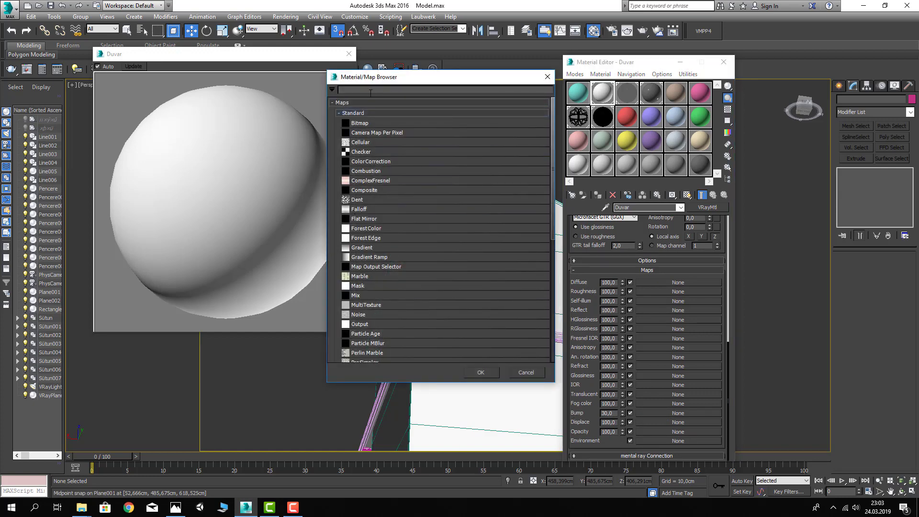
pyautogui.write('noi')
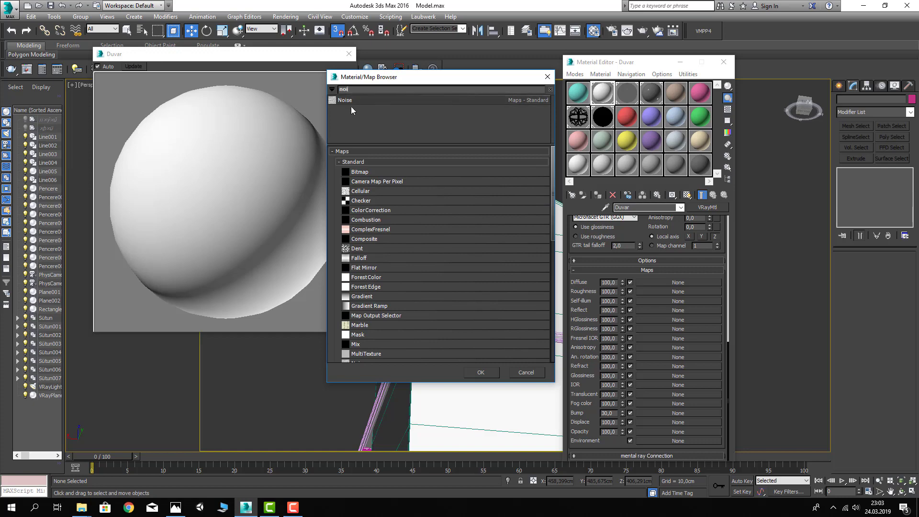
pyautogui.doubleClick(345, 99)
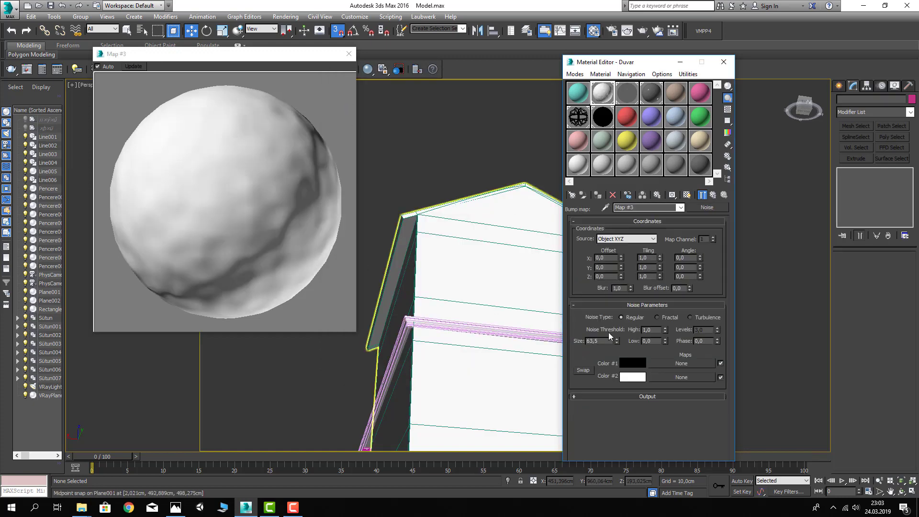
pyautogui.write('5')
pyautogui.press('Return')
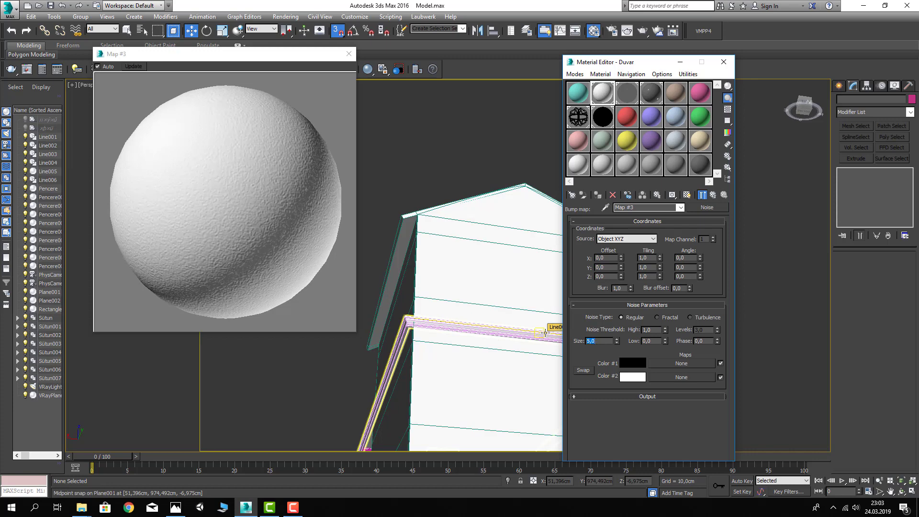
# - Switch to PhysCamera001 in shaded view, save the scene and run a V-Ray test render
pyautogui.click(718, 66)
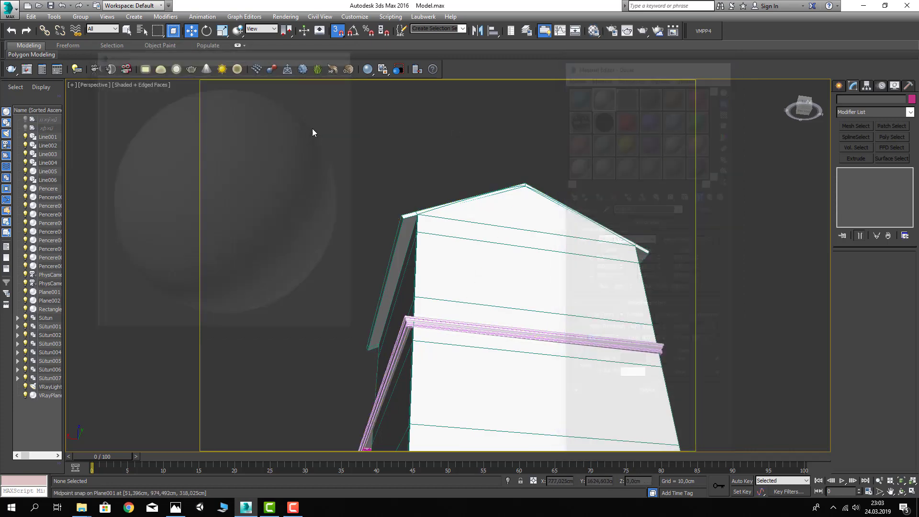
pyautogui.press('c')
pyautogui.hotkey('ctrl', 's')
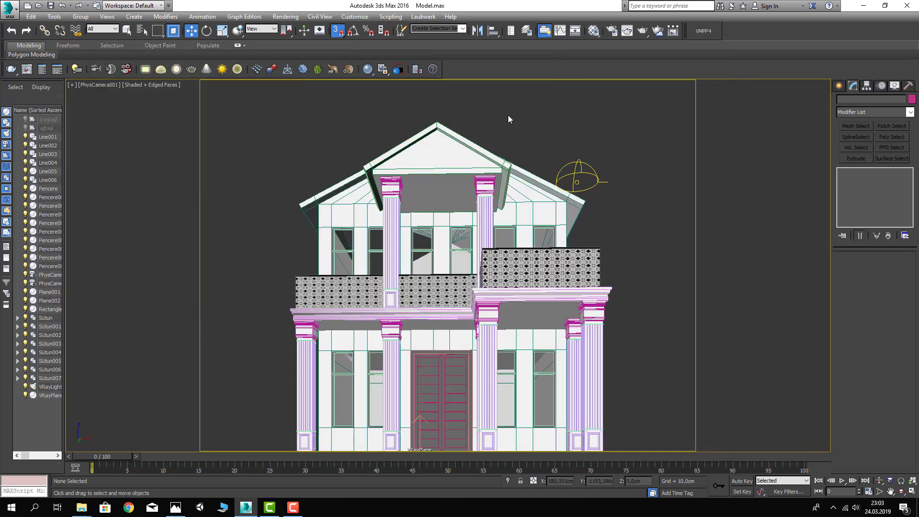
pyautogui.press('F4')
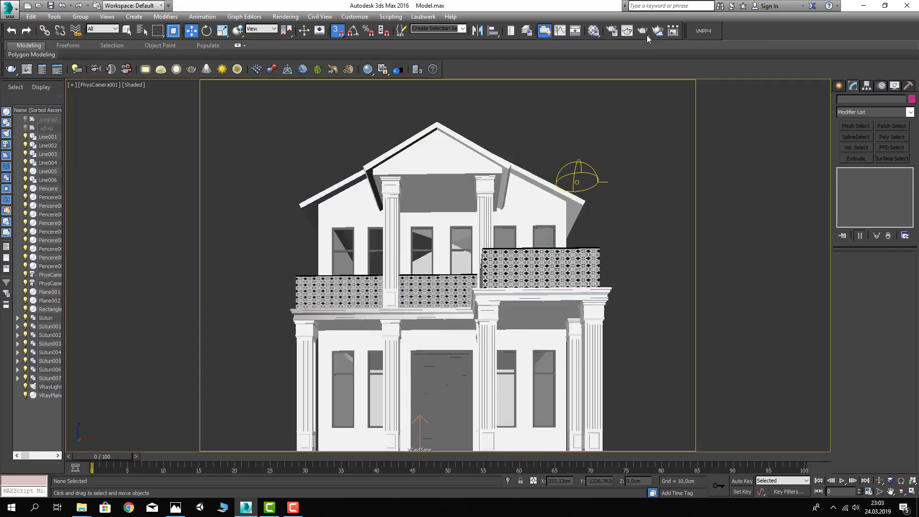
pyautogui.click(643, 33)
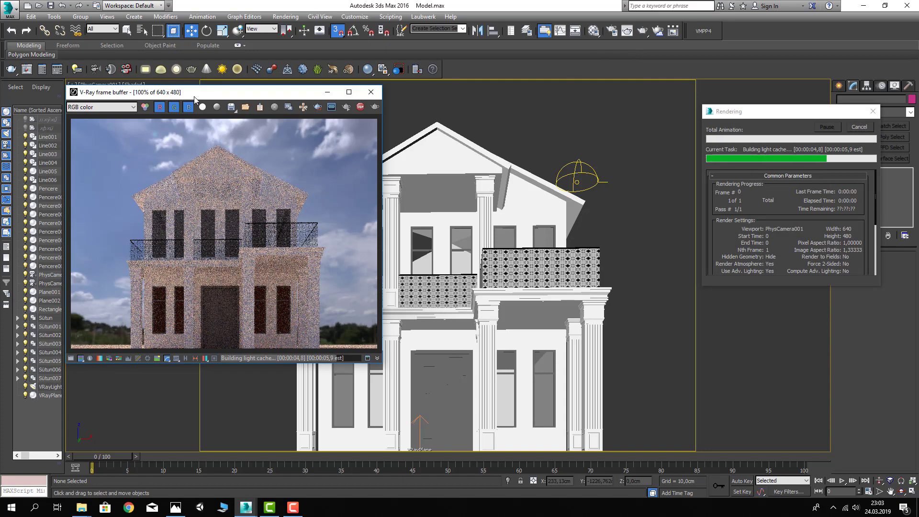
pyautogui.moveTo(194, 96)
pyautogui.mouseDown()
pyautogui.moveTo(217, 79)
pyautogui.moveTo(206, 78)
pyautogui.mouseUp()
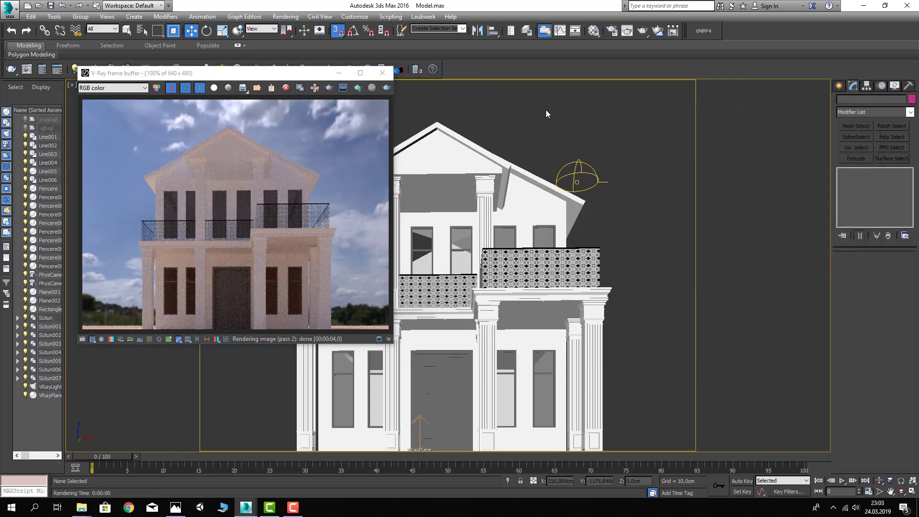
pyautogui.press('m')
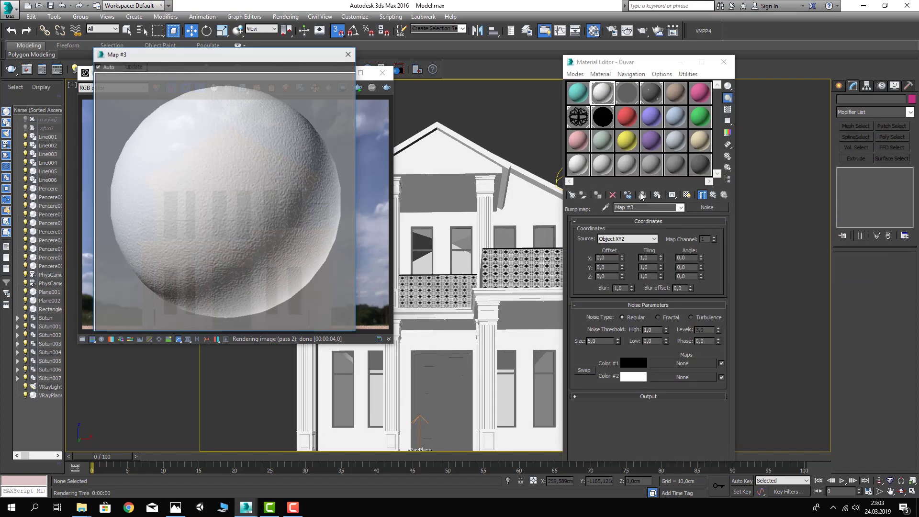
# - On the Cam material, turn off Fresnel reflections and darken the reflection colour to 69 grey
pyautogui.click(349, 53)
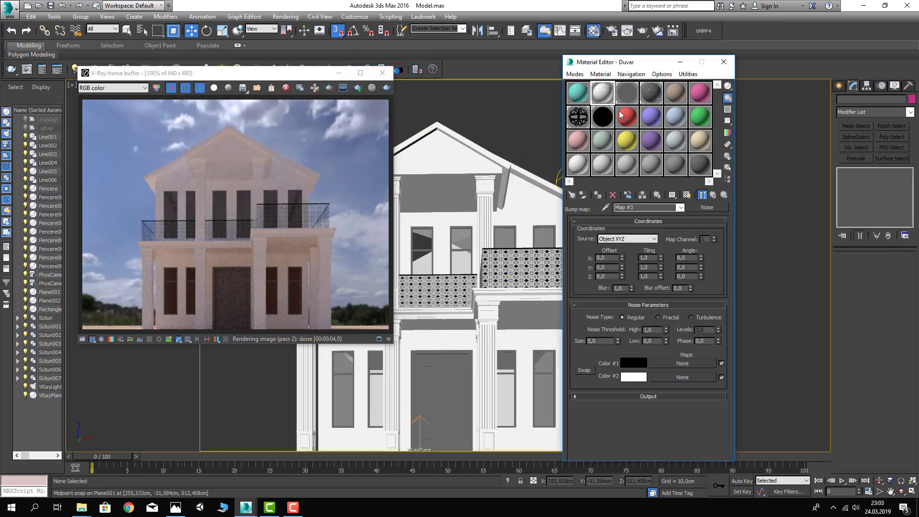
pyautogui.click(626, 101)
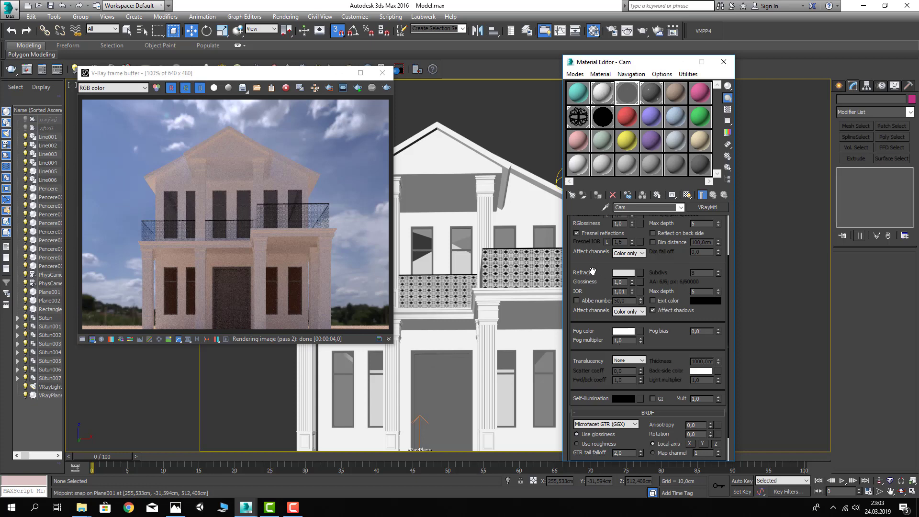
pyautogui.scroll(3, 596, 287)
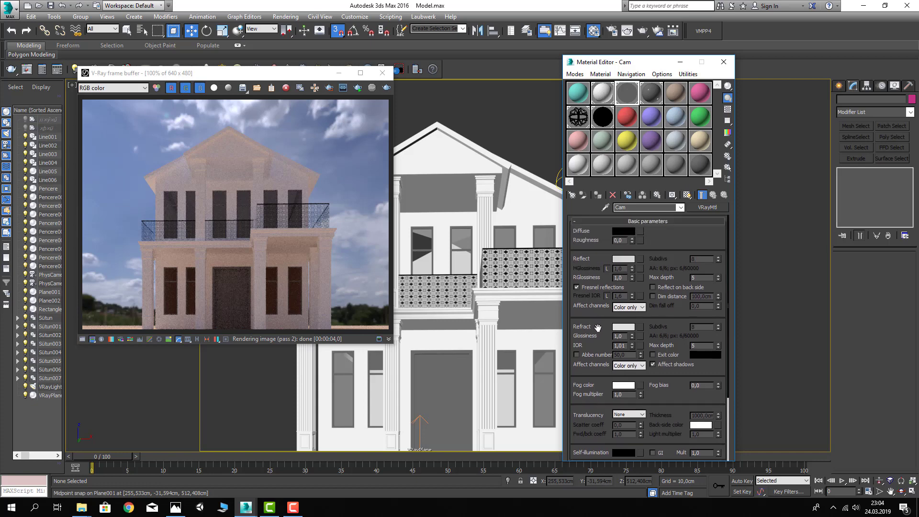
pyautogui.click(577, 287)
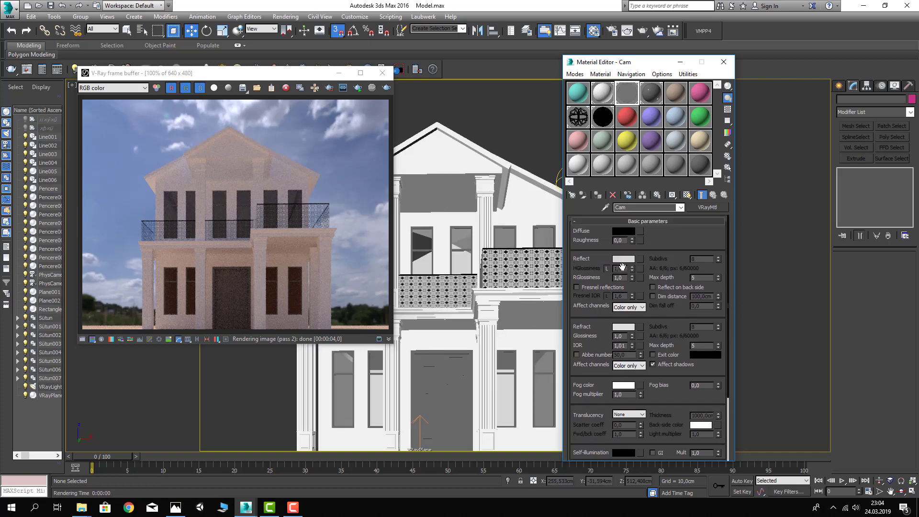
pyautogui.click(623, 259)
pyautogui.moveTo(283, 114); pyautogui.dragTo(283, 85)
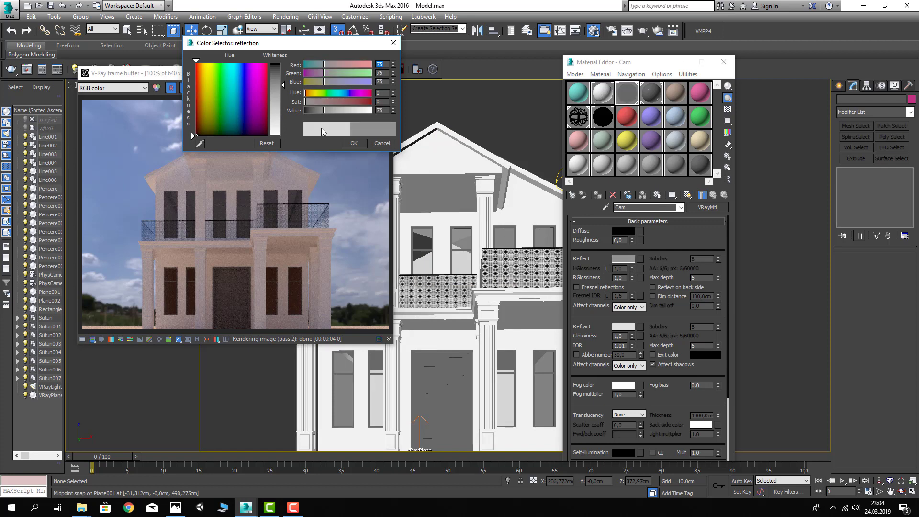
pyautogui.click(354, 144)
# - Set the Cam refraction colour to 104 grey and close the render window
pyautogui.scroll(-2, 592, 369)
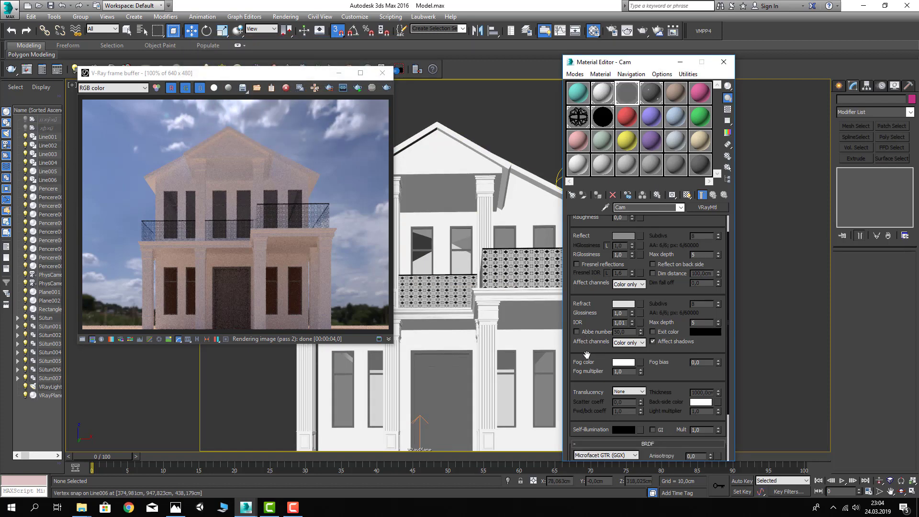
pyautogui.click(620, 305)
pyautogui.moveTo(288, 114); pyautogui.dragTo(288, 92)
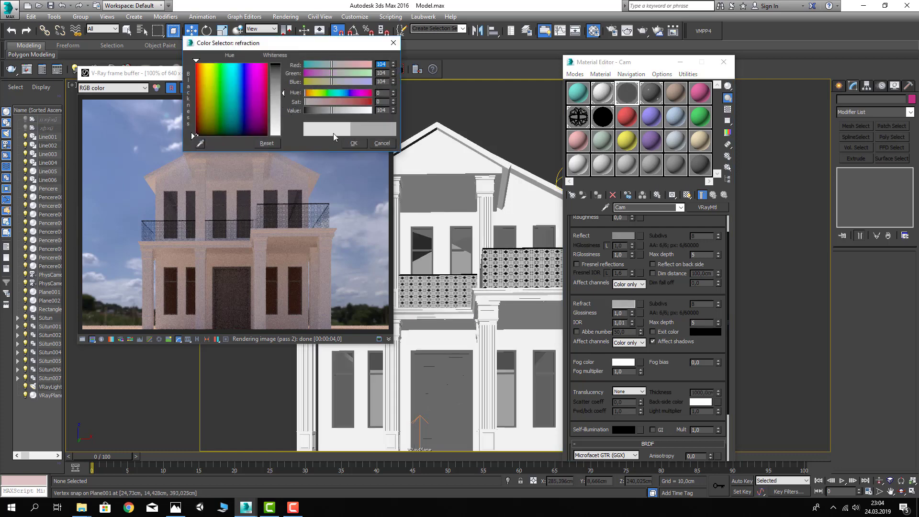
pyautogui.click(354, 144)
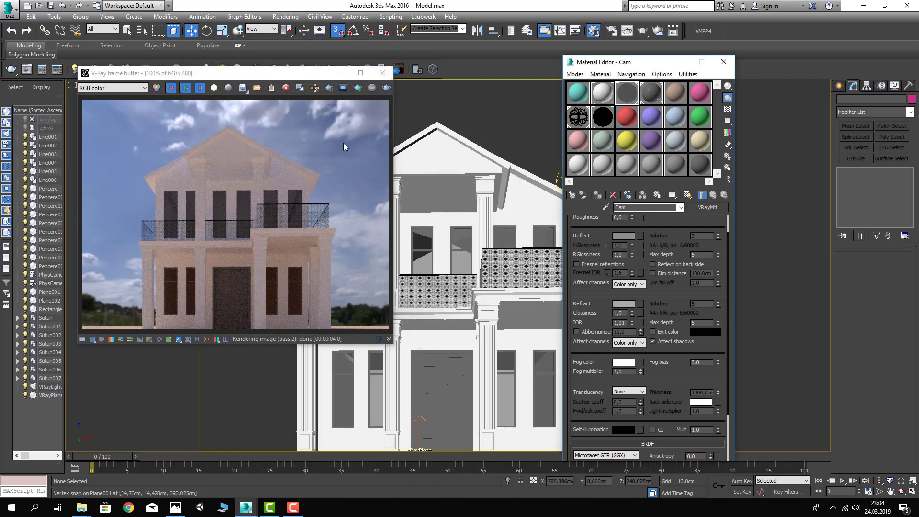
pyautogui.click(382, 73)
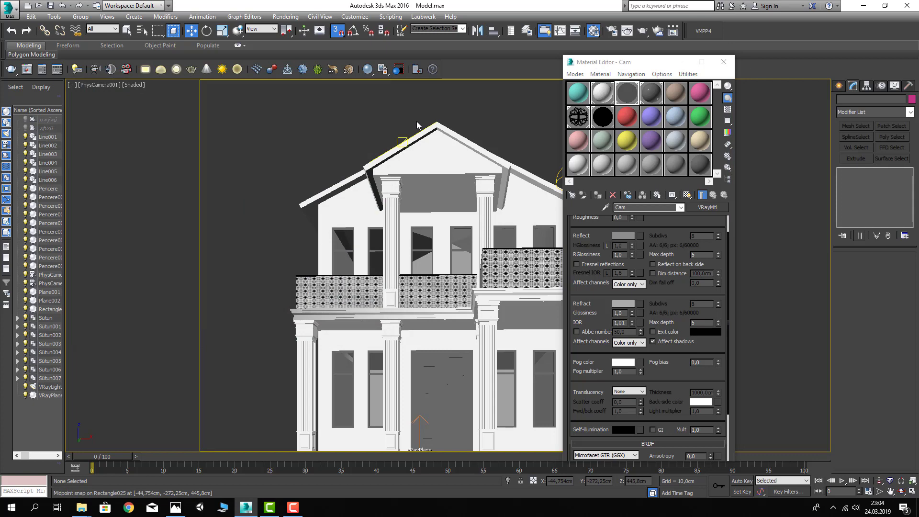
# - Orbit a perspective view over the whole house and select the VRayPlane001 ground
pyautogui.press('p')
pyautogui.scroll(-5, 417, 121)
pyautogui.keyDown('alt'); pyautogui.moveTo(429, 189); pyautogui.dragTo(436, 376, button='middle'); pyautogui.keyUp('alt')
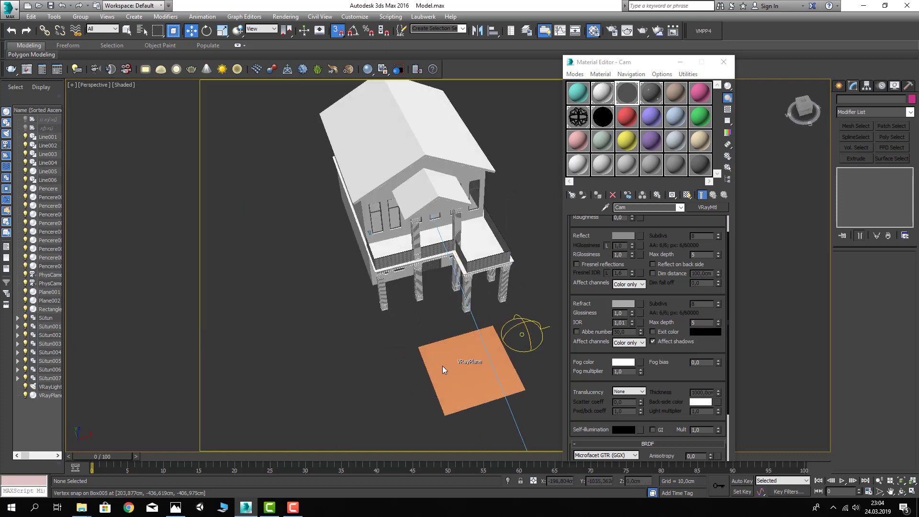
pyautogui.click(723, 62)
pyautogui.click(461, 359)
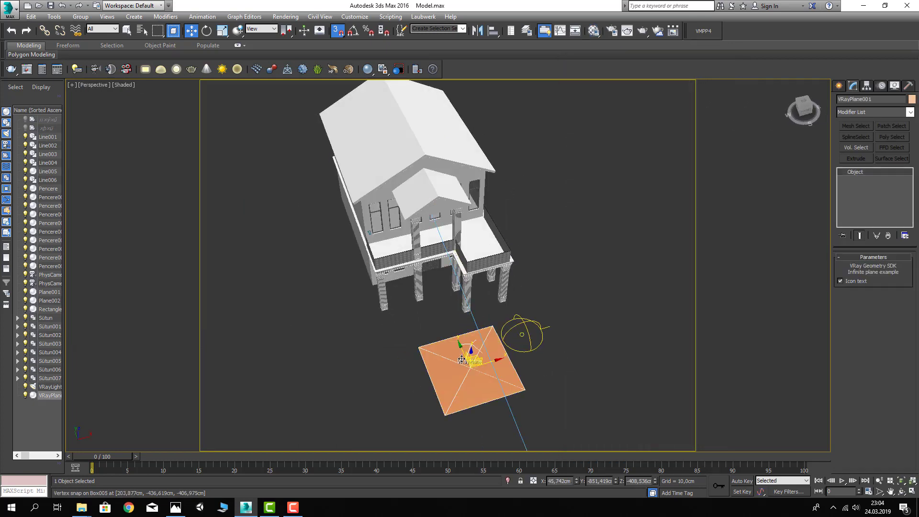
pyautogui.moveTo(461, 359)
pyautogui.keyDown('alt'); pyautogui.mouseDown(button='middle')
pyautogui.moveTo(450, 307)
pyautogui.moveTo(470, 290)
pyautogui.moveTo(493, 324)
pyautogui.mouseUp(button='middle'); pyautogui.keyUp('alt')
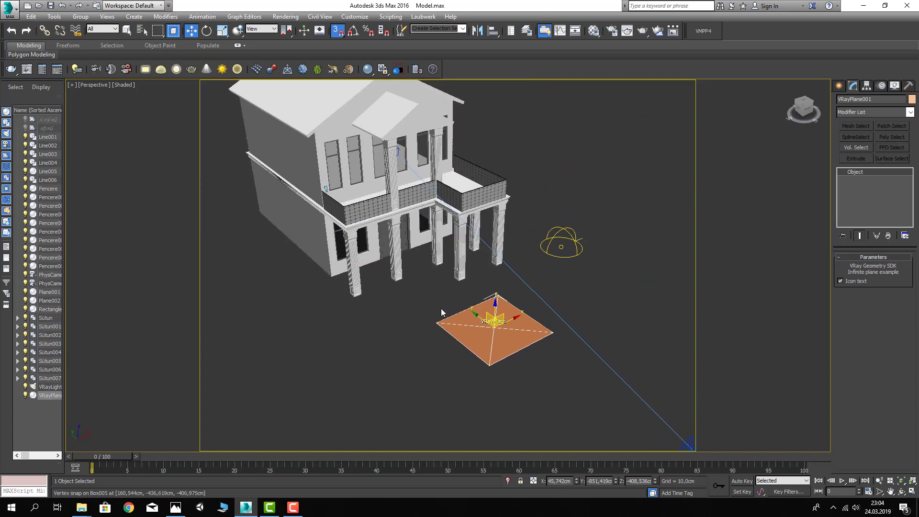
# - Assign Material #19 to the VRayPlane ground and re-render from the PhysCamera001 view
pyautogui.moveTo(407, 276); pyautogui.dragTo(411, 291, button='middle')
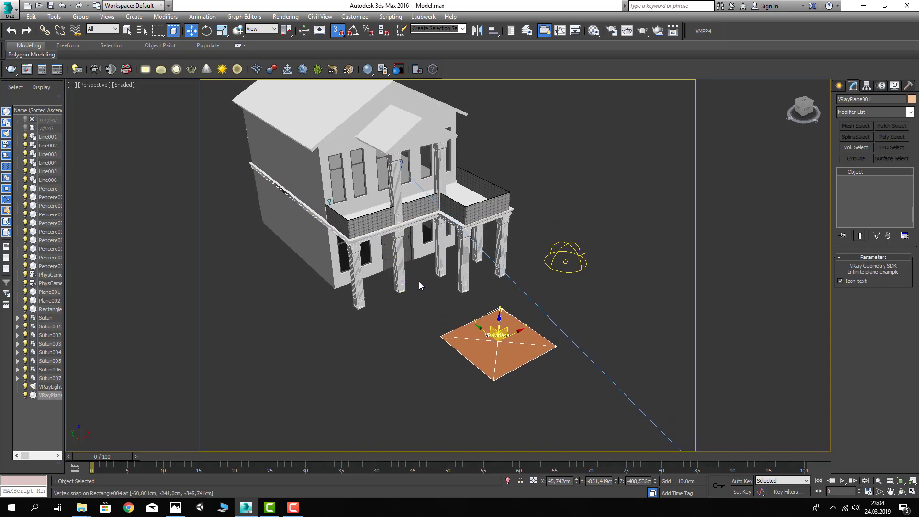
pyautogui.press('m')
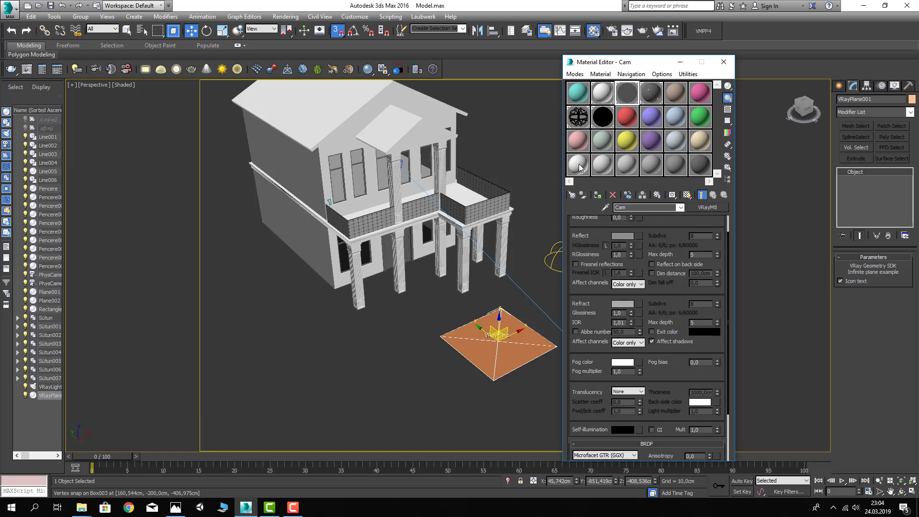
pyautogui.moveTo(581, 168); pyautogui.dragTo(501, 327)
pyautogui.click(481, 298)
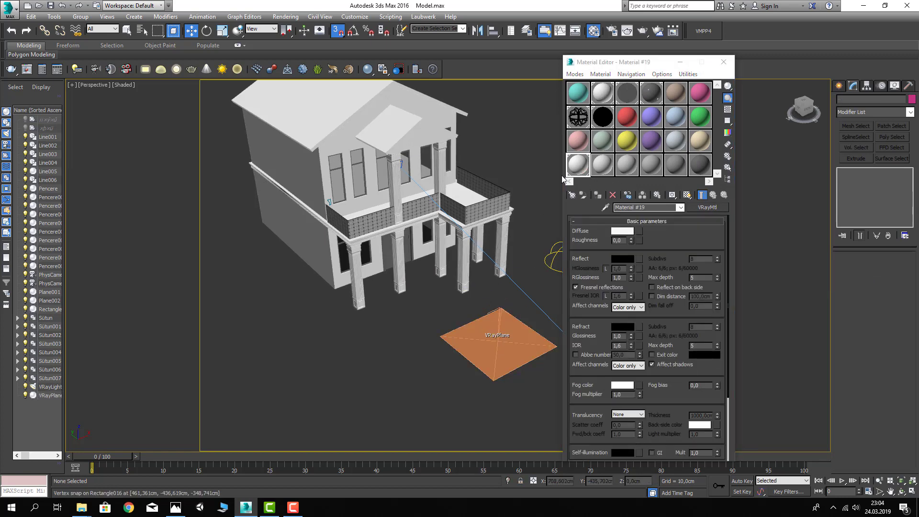
pyautogui.press('c')
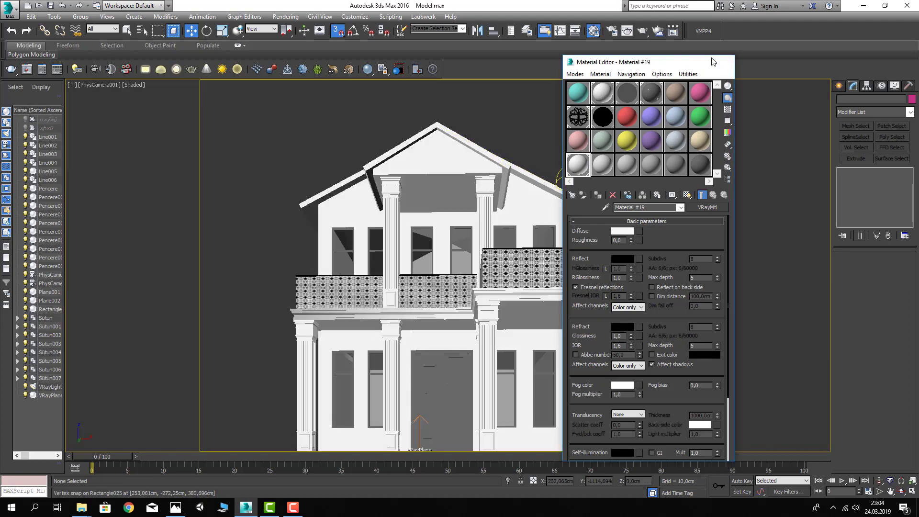
pyautogui.click(723, 60)
pyautogui.click(642, 31)
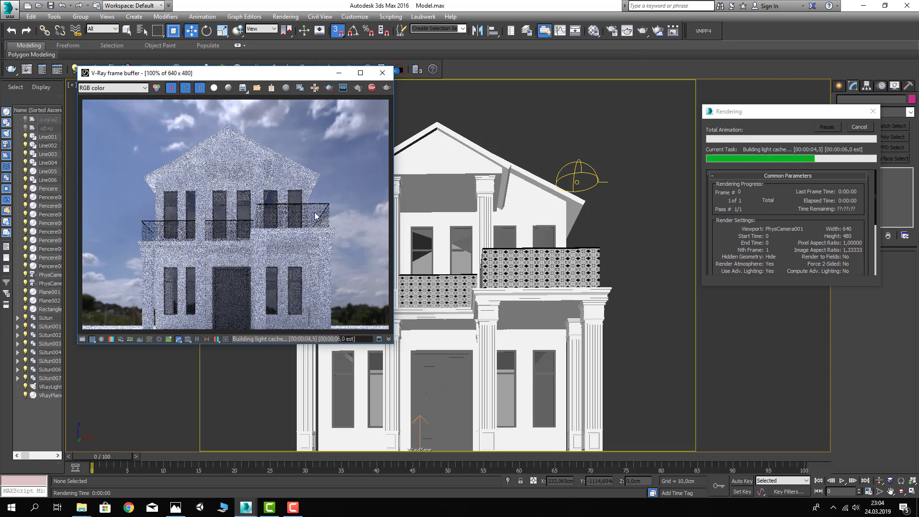
# - Zoom around the frame buffer until the render finishes its 49 passes, then close the progress dialog
pyautogui.scroll(1, 316, 216)
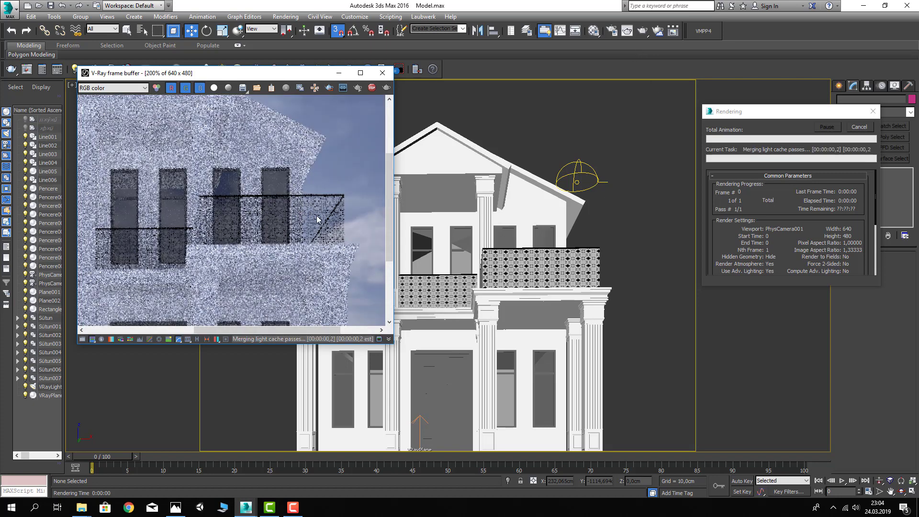
pyautogui.scroll(-1, 319, 214)
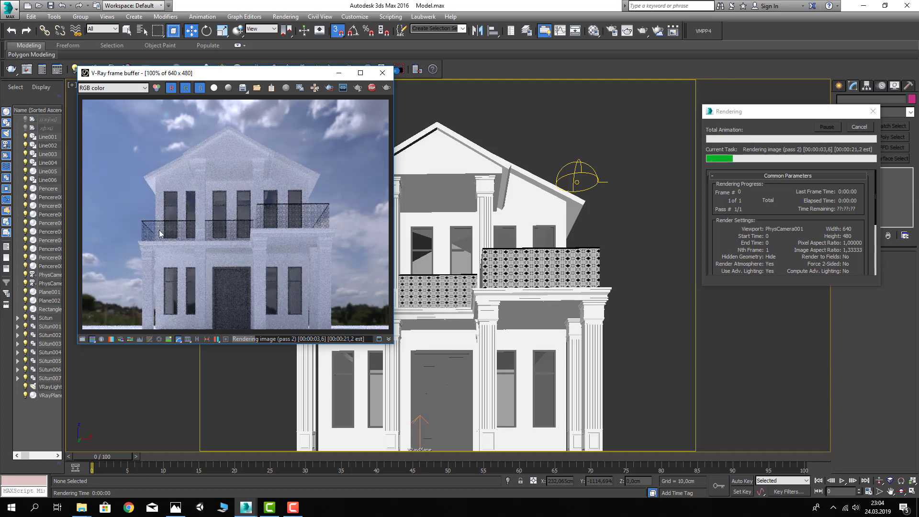
pyautogui.scroll(1, 150, 232)
pyautogui.scroll(-1, 163, 234)
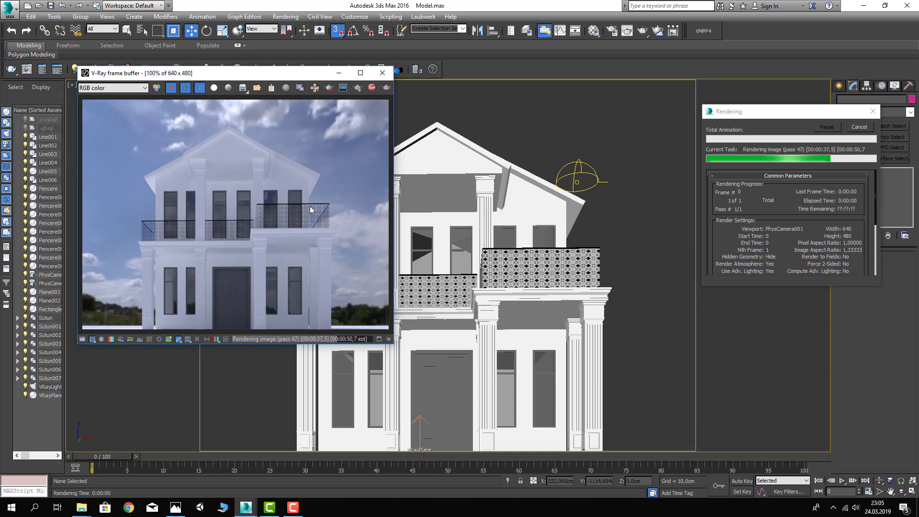
pyautogui.click(855, 128)
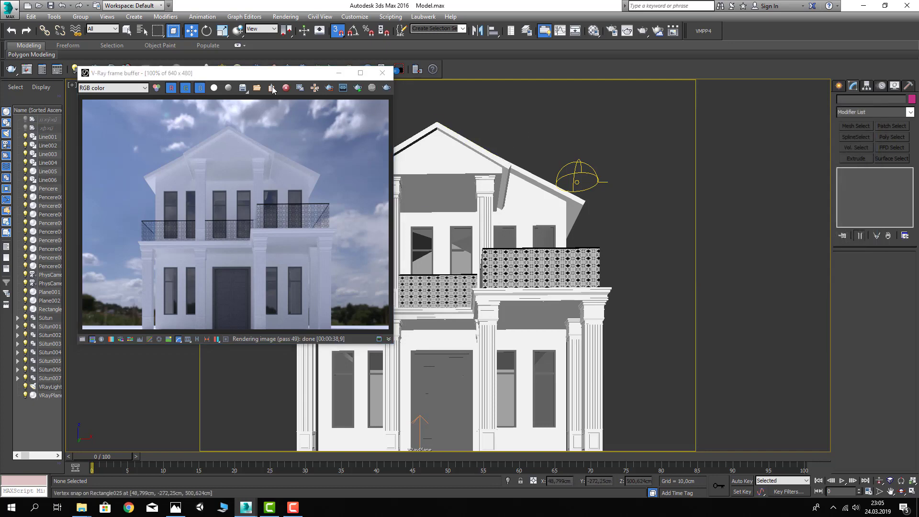
# - Start interactive rendering and instance the dome light's VRayHDRI sky map into a material slot
pyautogui.moveTo(268, 73); pyautogui.dragTo(257, 73)
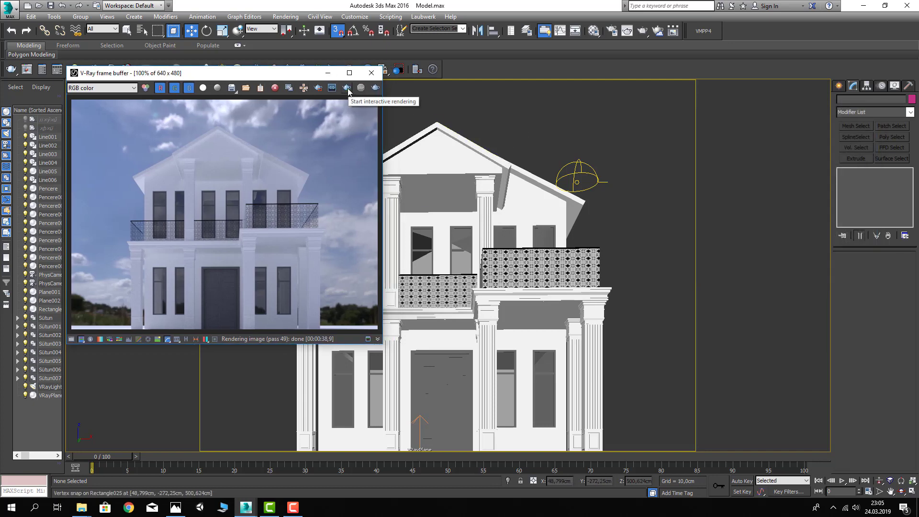
pyautogui.click(347, 88)
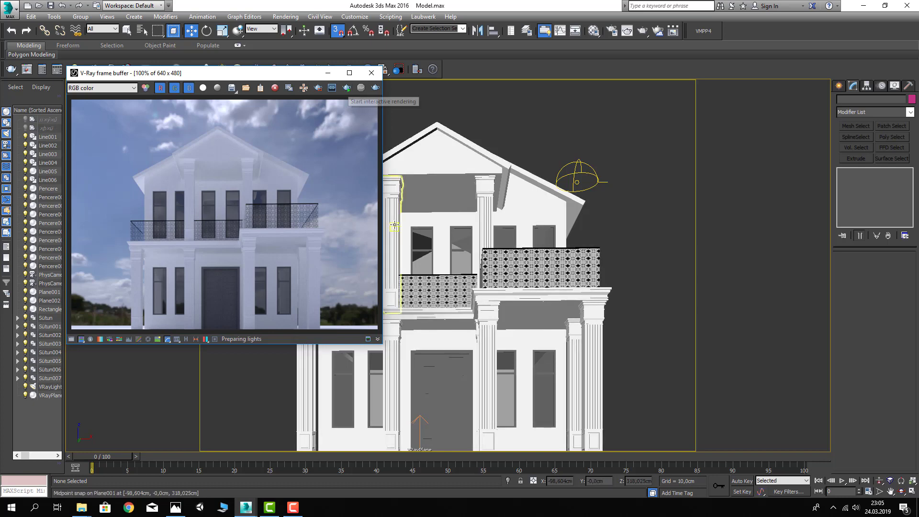
pyautogui.click(586, 196)
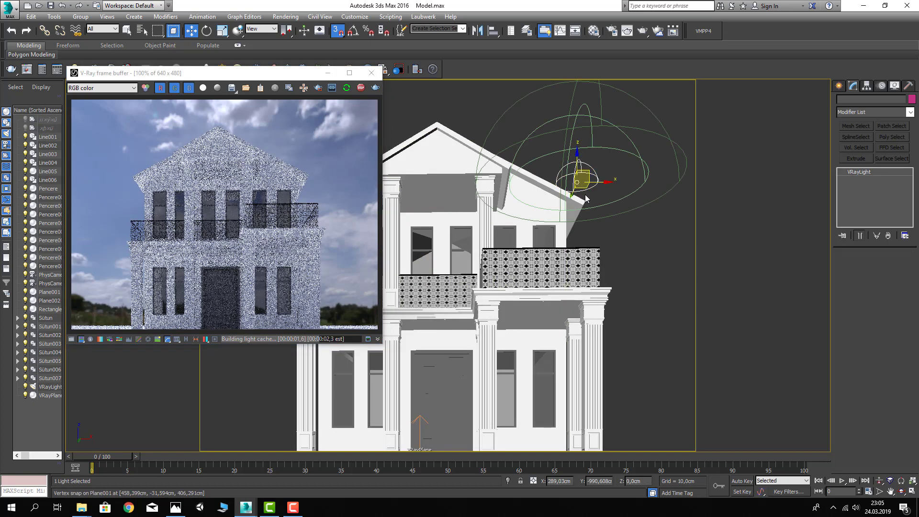
pyautogui.press('m')
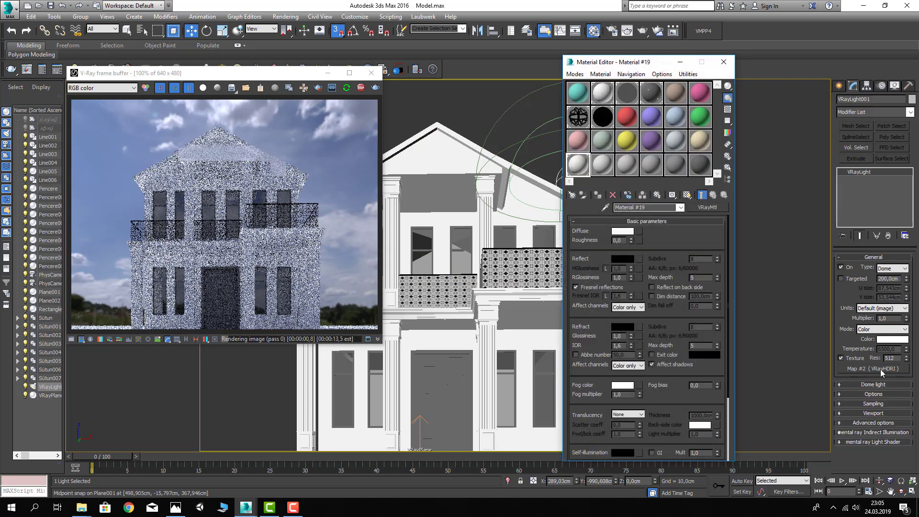
pyautogui.moveTo(883, 367); pyautogui.dragTo(607, 168)
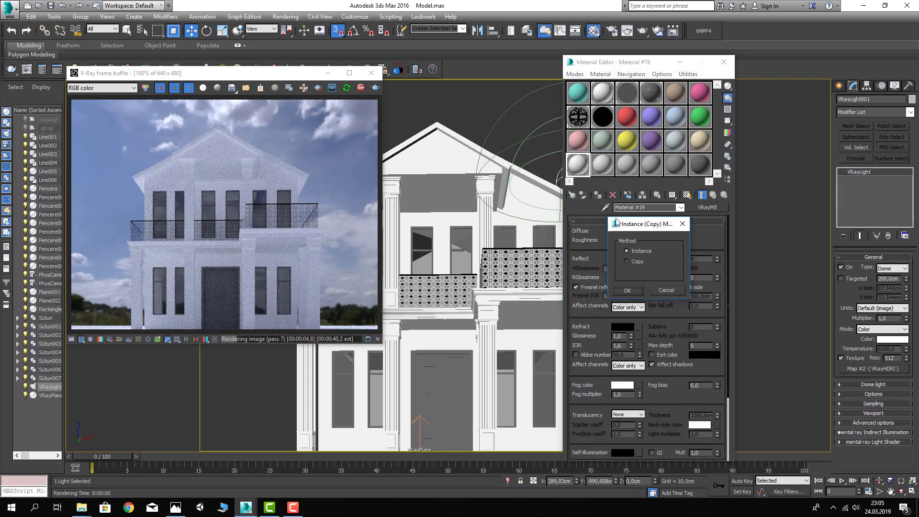
pyautogui.click(629, 289)
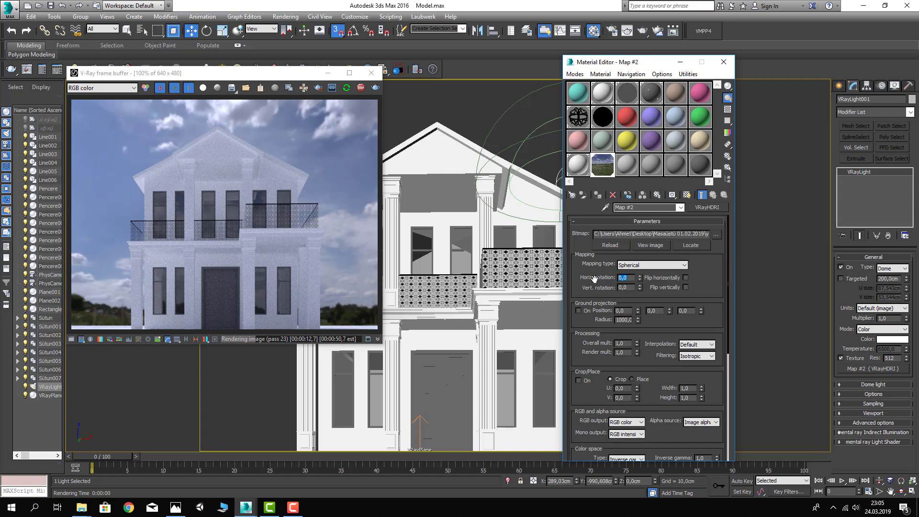
pyautogui.write('90')
# - Rotate the HDRI sky horizontally through 90, 180 and finally 270 degrees
pyautogui.press('Return')
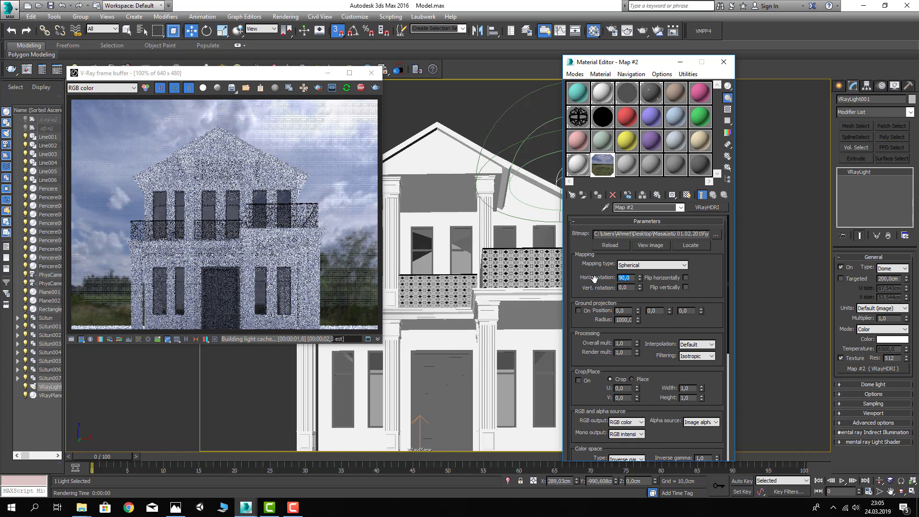
pyautogui.write('180')
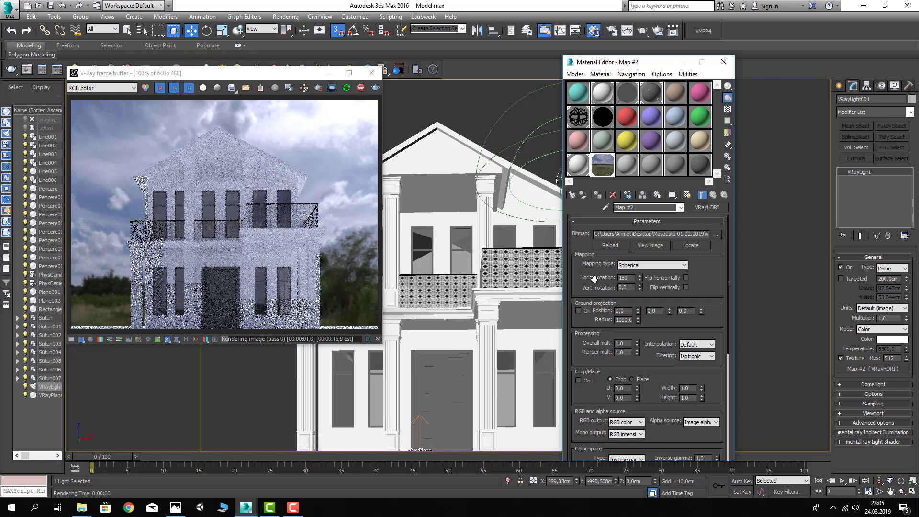
pyautogui.press('Return')
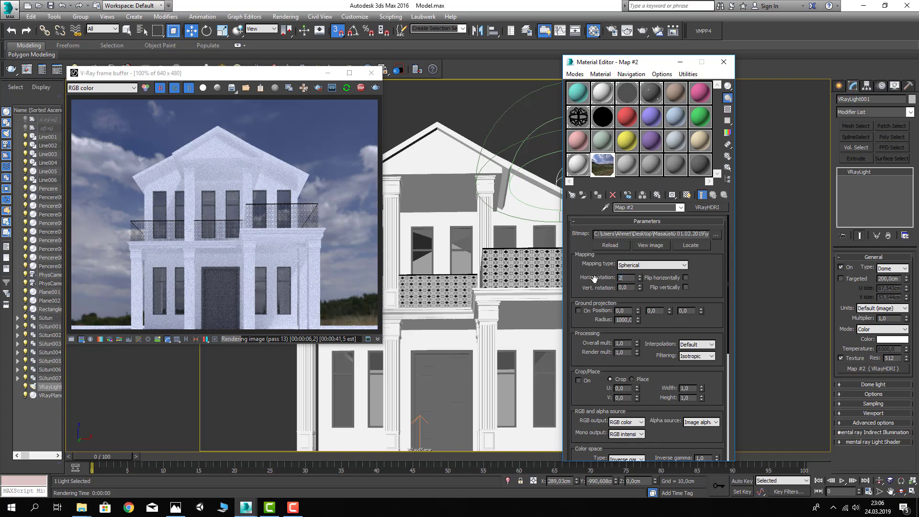
pyautogui.press('Return')
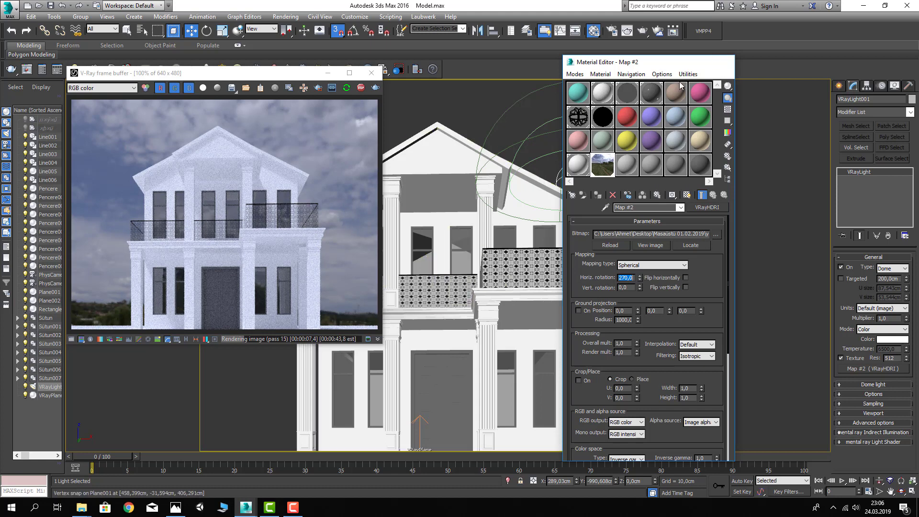
pyautogui.click(724, 62)
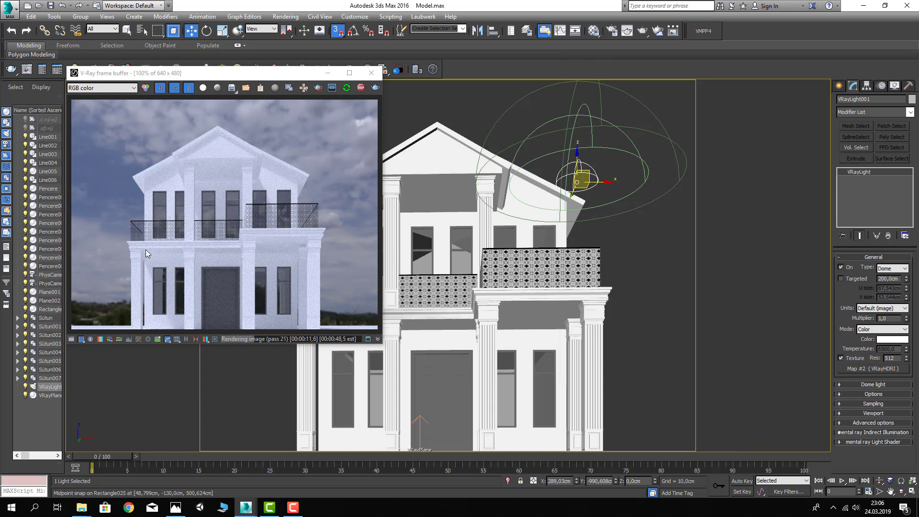
# - Enable GI ambient occlusion at 0.8 with 16 subdivisions and start a new test render
pyautogui.click(610, 32)
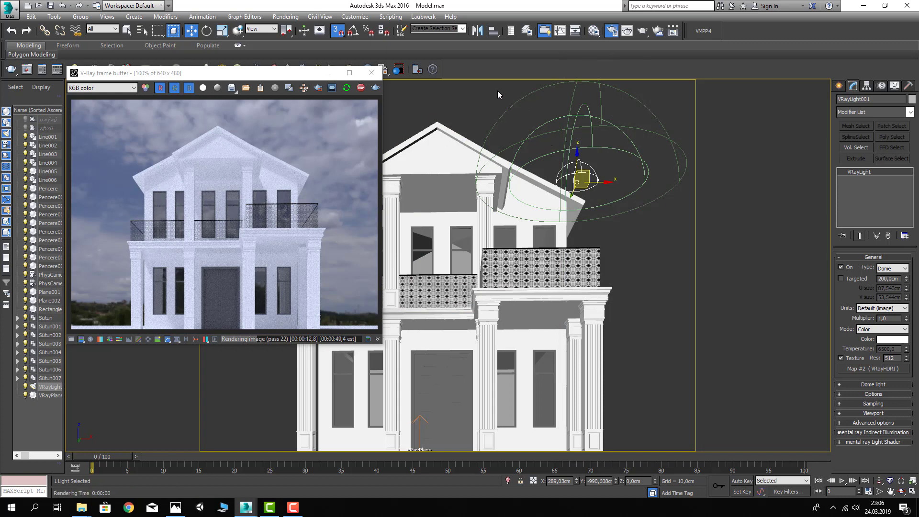
pyautogui.press('F10')
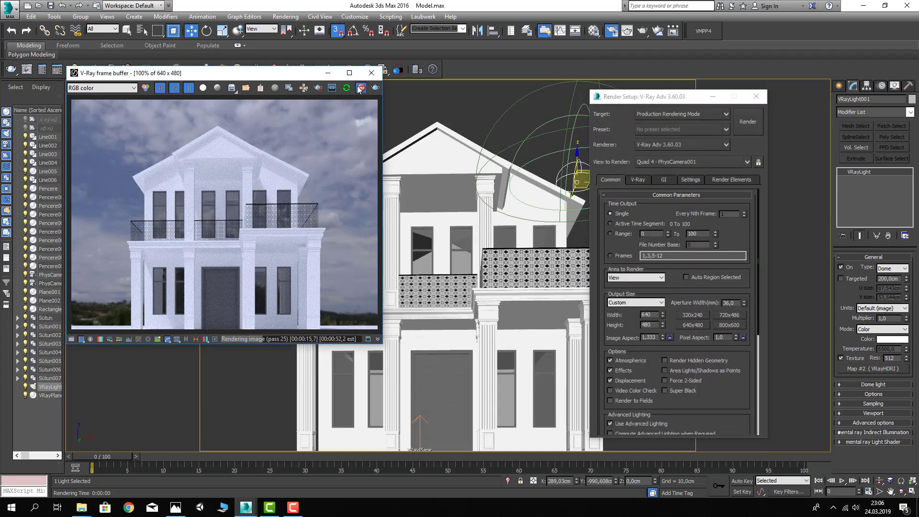
pyautogui.click(361, 88)
pyautogui.moveTo(670, 97); pyautogui.dragTo(602, 71)
pyautogui.click(602, 151)
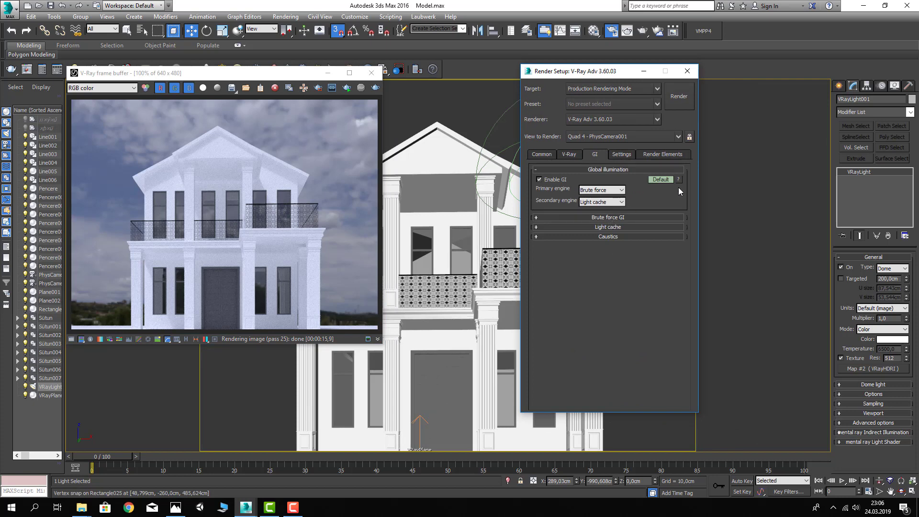
pyautogui.click(660, 180)
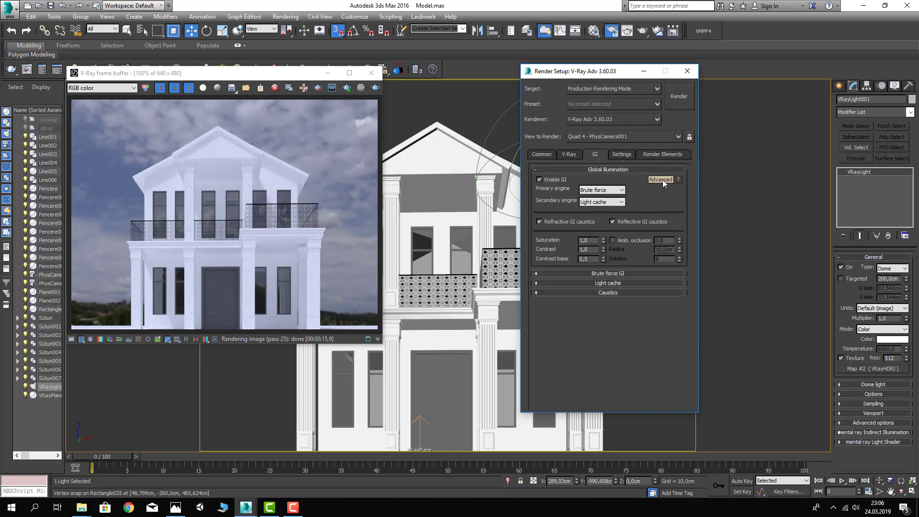
pyautogui.click(616, 241)
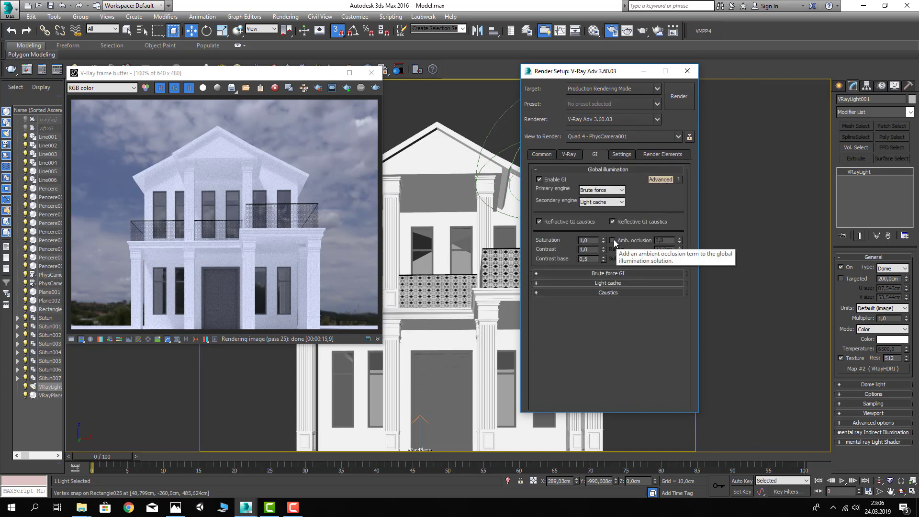
pyautogui.moveTo(613, 240)
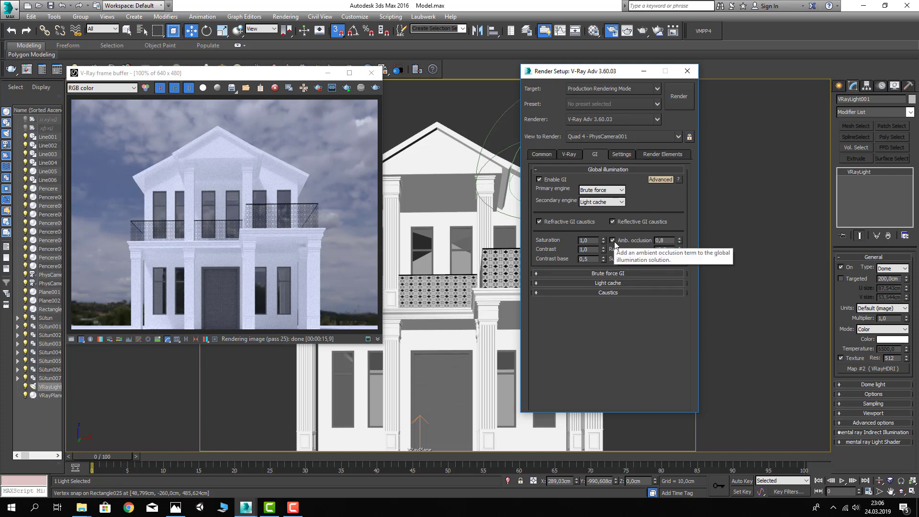
pyautogui.doubleClick(664, 259)
pyautogui.write('16')
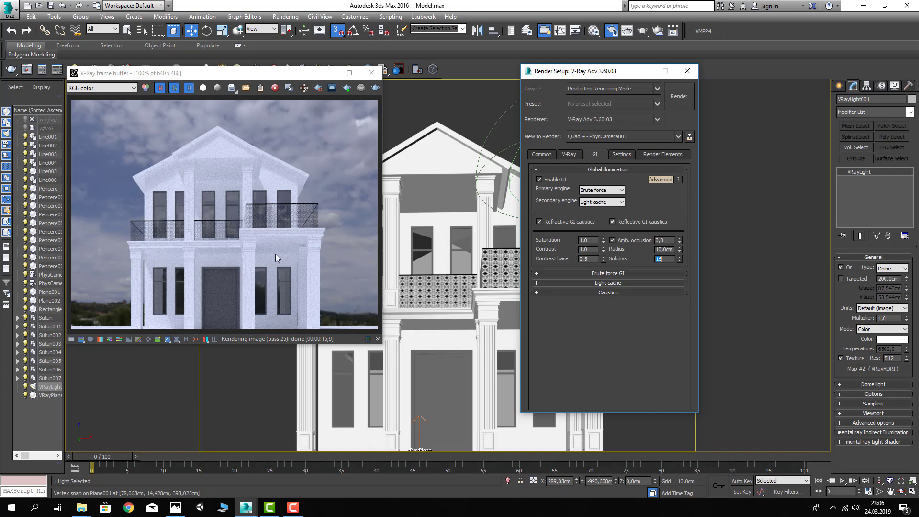
pyautogui.click(345, 90)
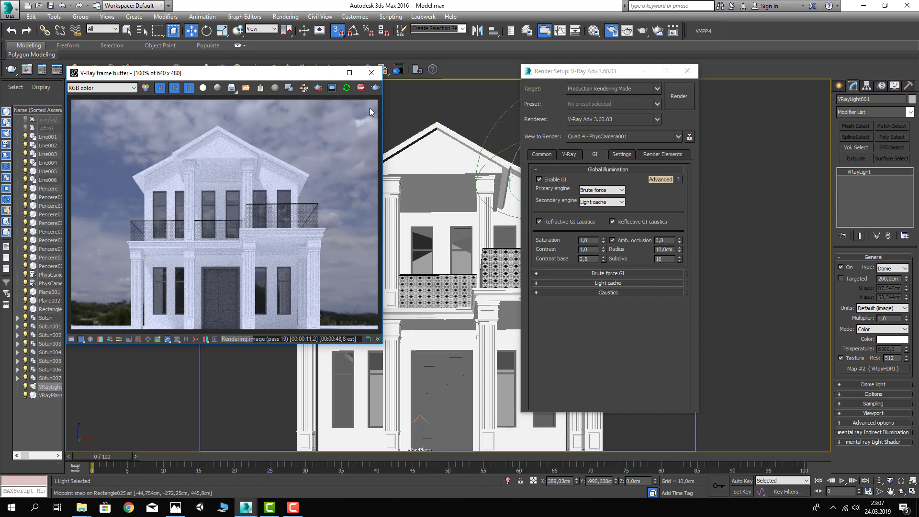
# - Stop the test render, lock the image aspect ratio and set output width to 1500
pyautogui.click(361, 89)
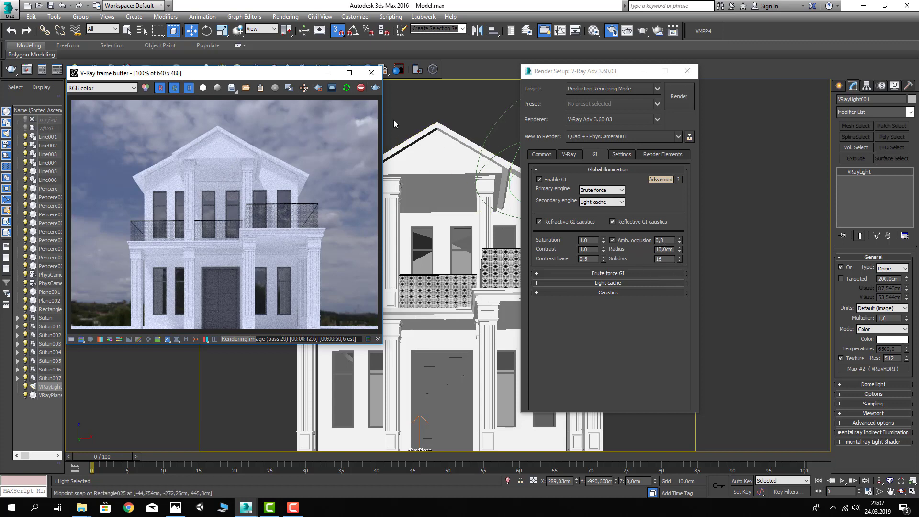
pyautogui.click(533, 154)
pyautogui.click(600, 311)
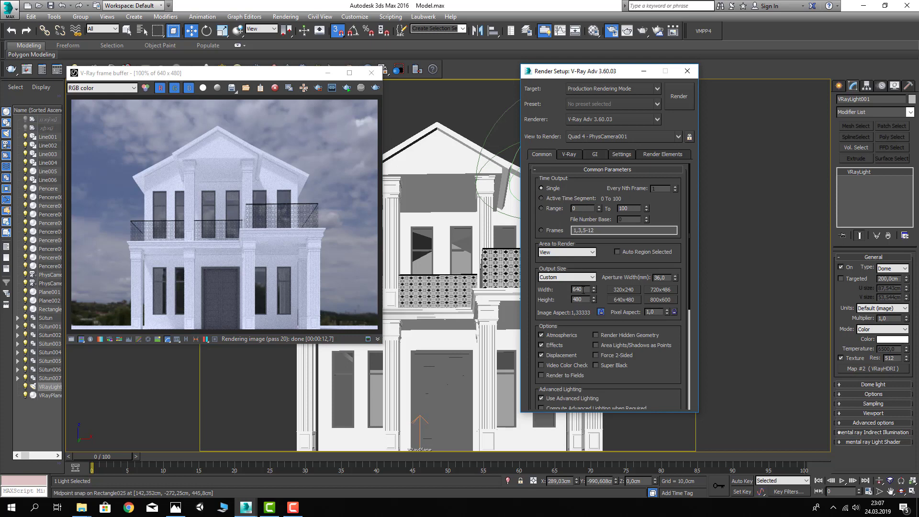
pyautogui.moveTo(584, 290); pyautogui.dragTo(541, 289)
pyautogui.write('1500')
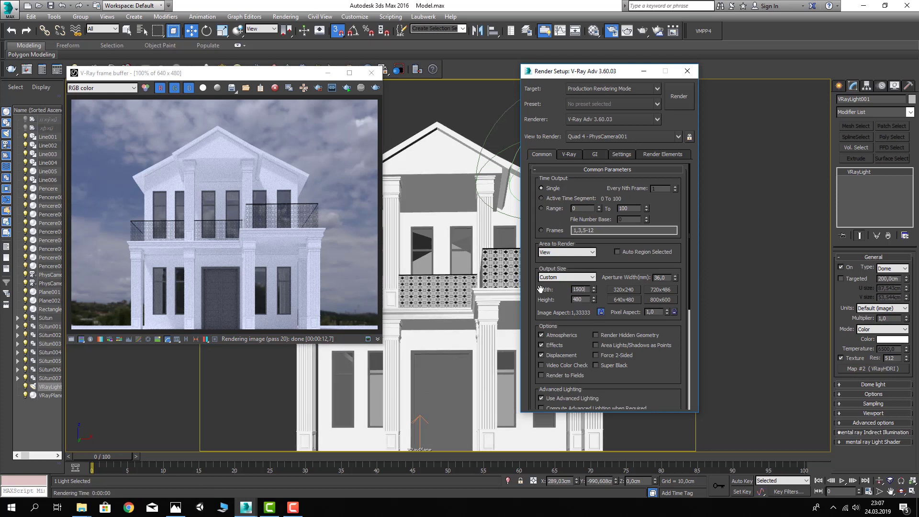
# - Set the V-Ray progressive sampler render time limit to 0 minutes
pyautogui.click(578, 152)
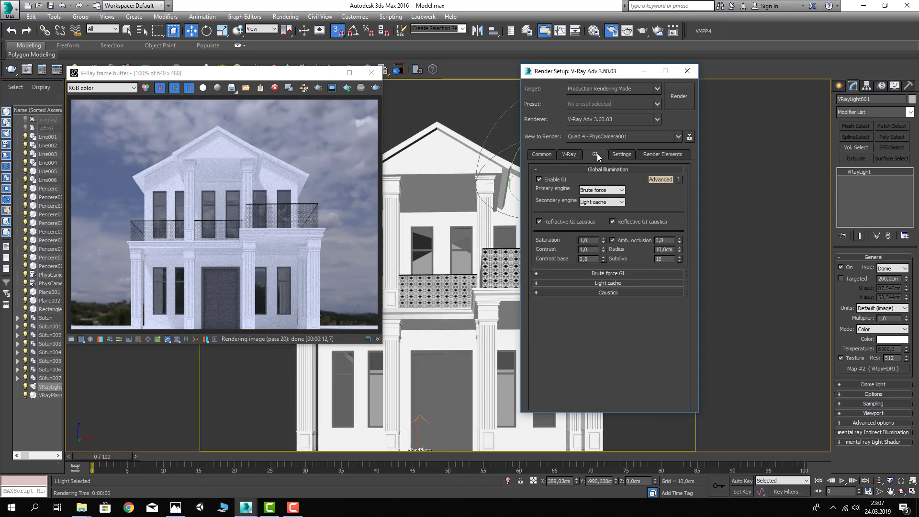
pyautogui.click(570, 154)
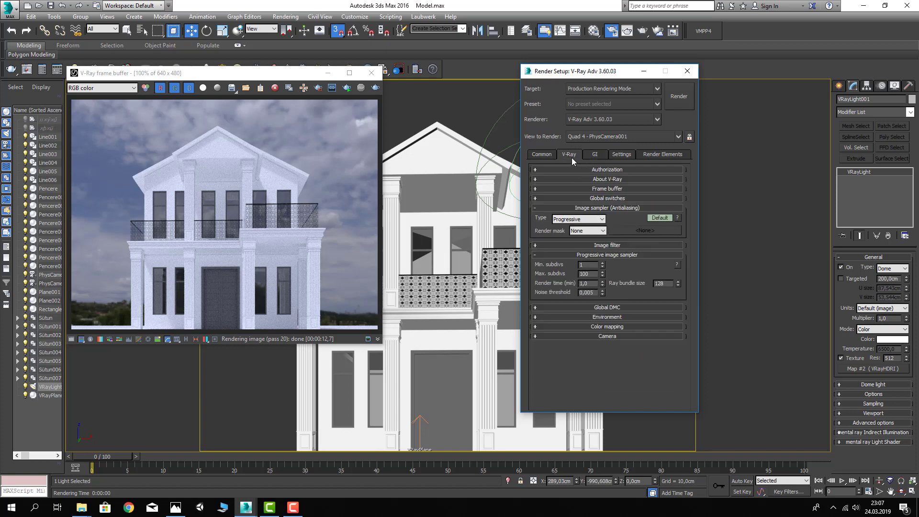
pyautogui.write('0')
pyautogui.press('Return')
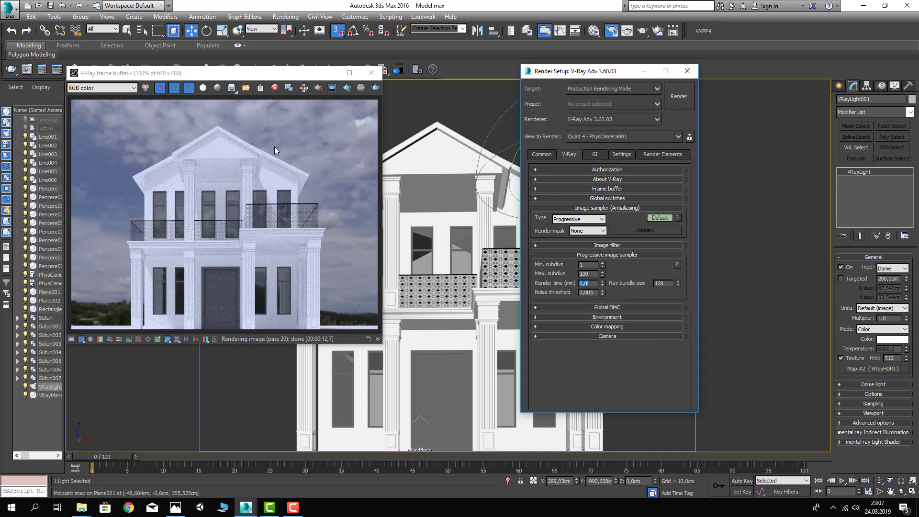
pyautogui.moveTo(241, 73); pyautogui.dragTo(270, 53)
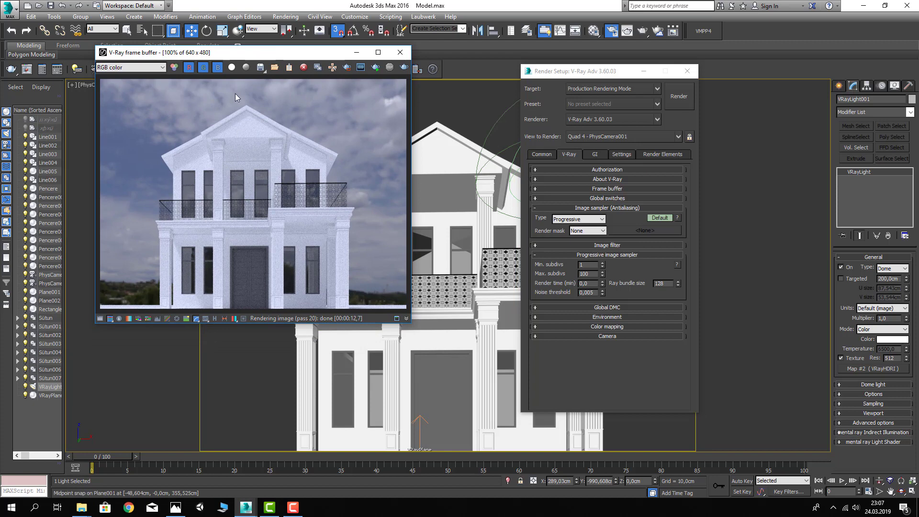
pyautogui.moveTo(232, 52); pyautogui.dragTo(224, 67)
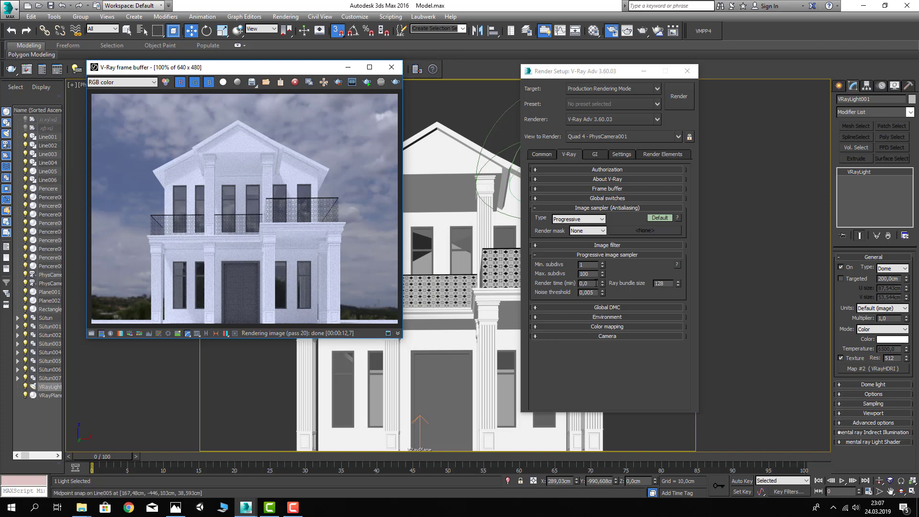
pyautogui.moveTo(598, 284); pyautogui.dragTo(557, 287)
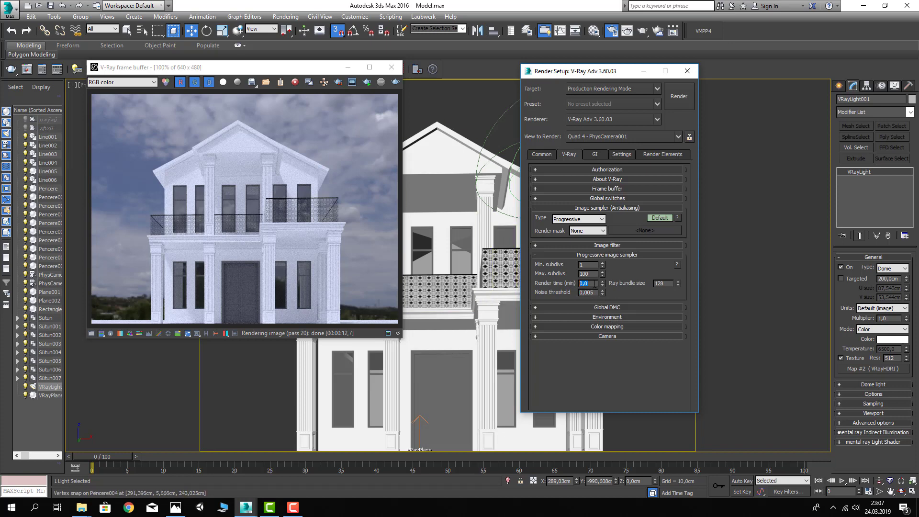
pyautogui.moveTo(285, 71); pyautogui.dragTo(272, 84)
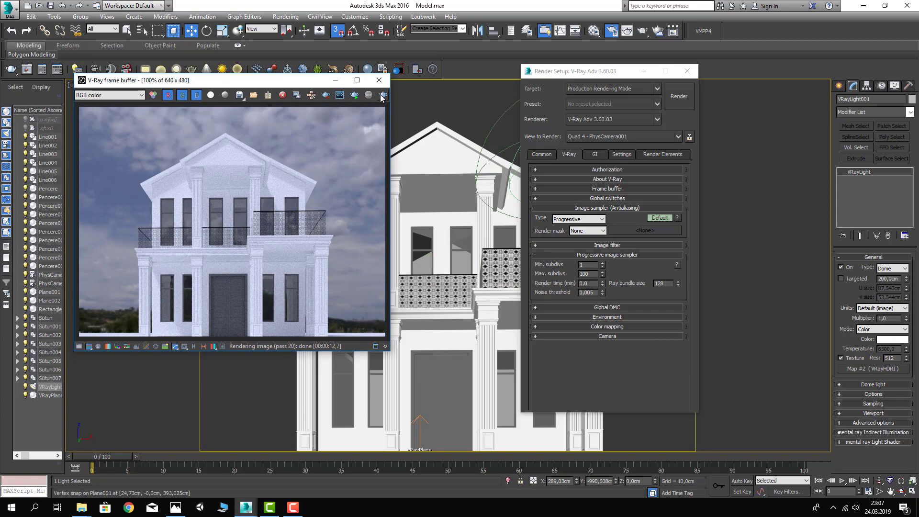
# - Render the 1500x1125 V-Ray image of the house and wait for it to finish
pyautogui.click(382, 96)
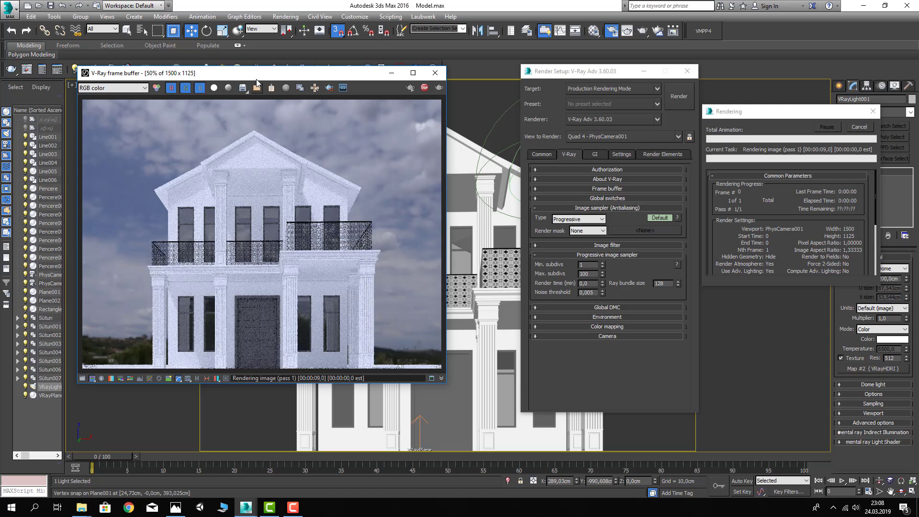
pyautogui.moveTo(263, 78); pyautogui.dragTo(268, 80)
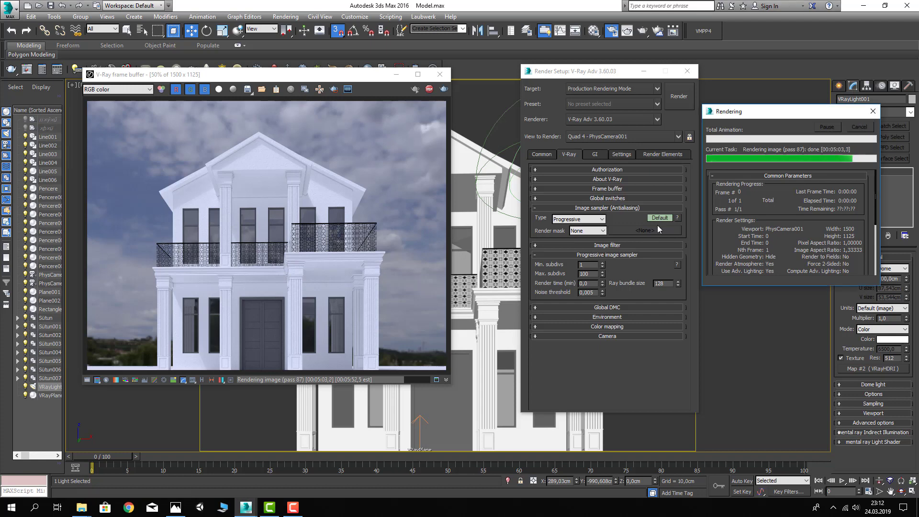
pyautogui.click(324, 235)
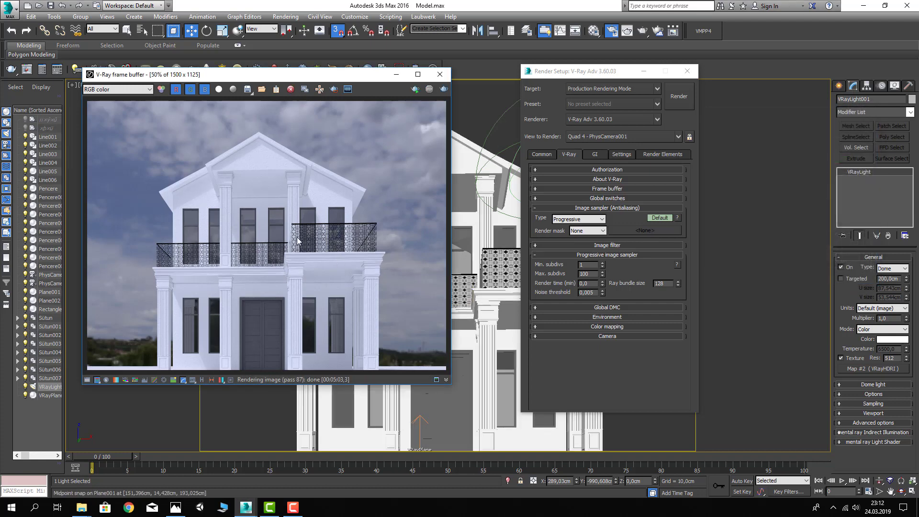